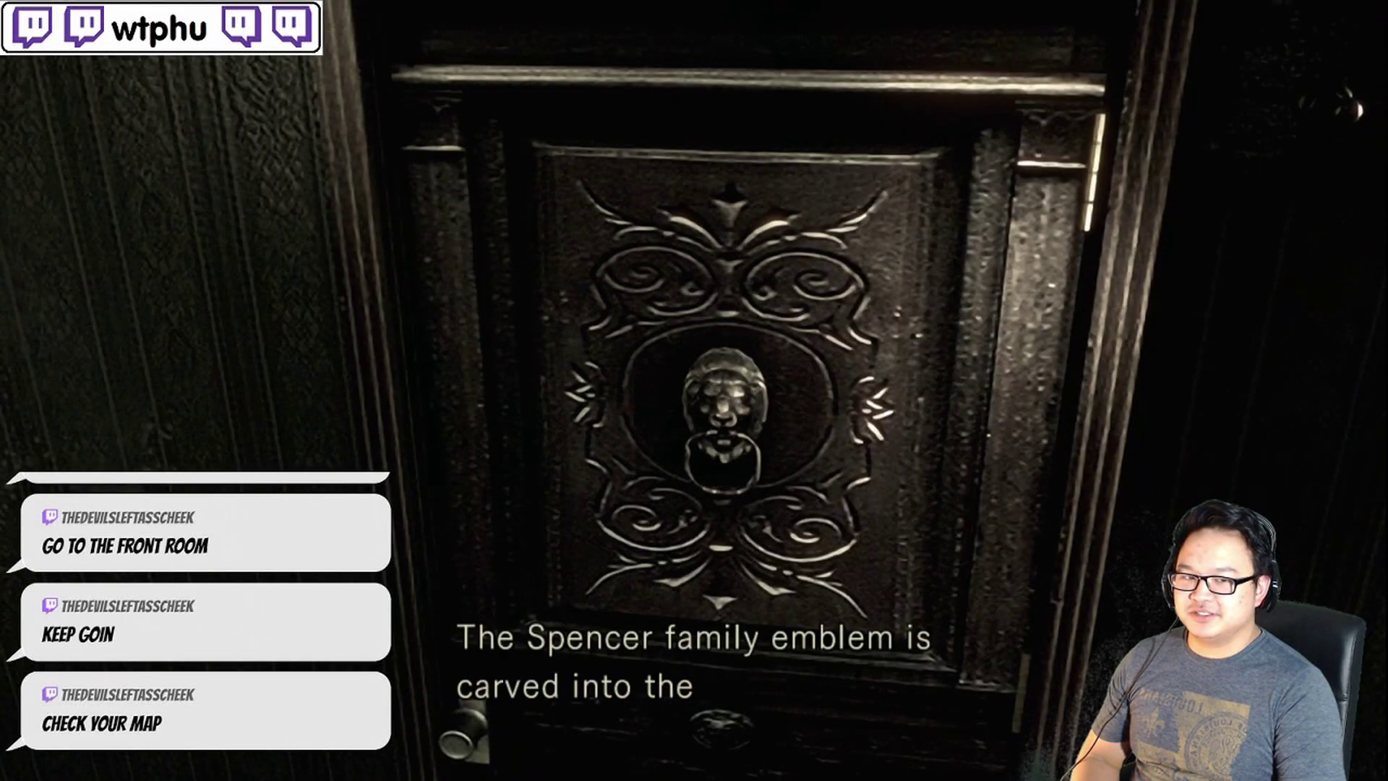
Dismiss the door inscription and check the mansion floors on the map
{"action": "key", "text": "Return"}
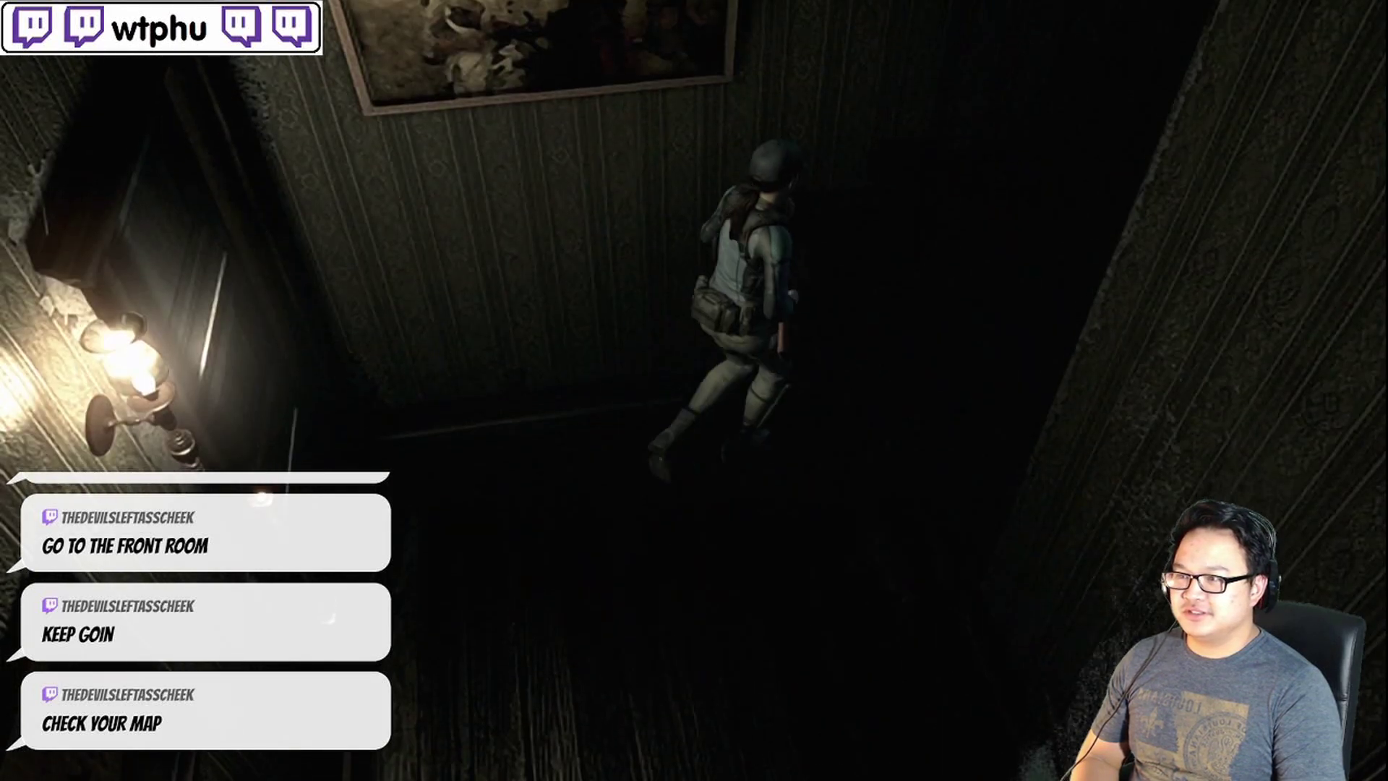
{"action": "key", "text": "m"}
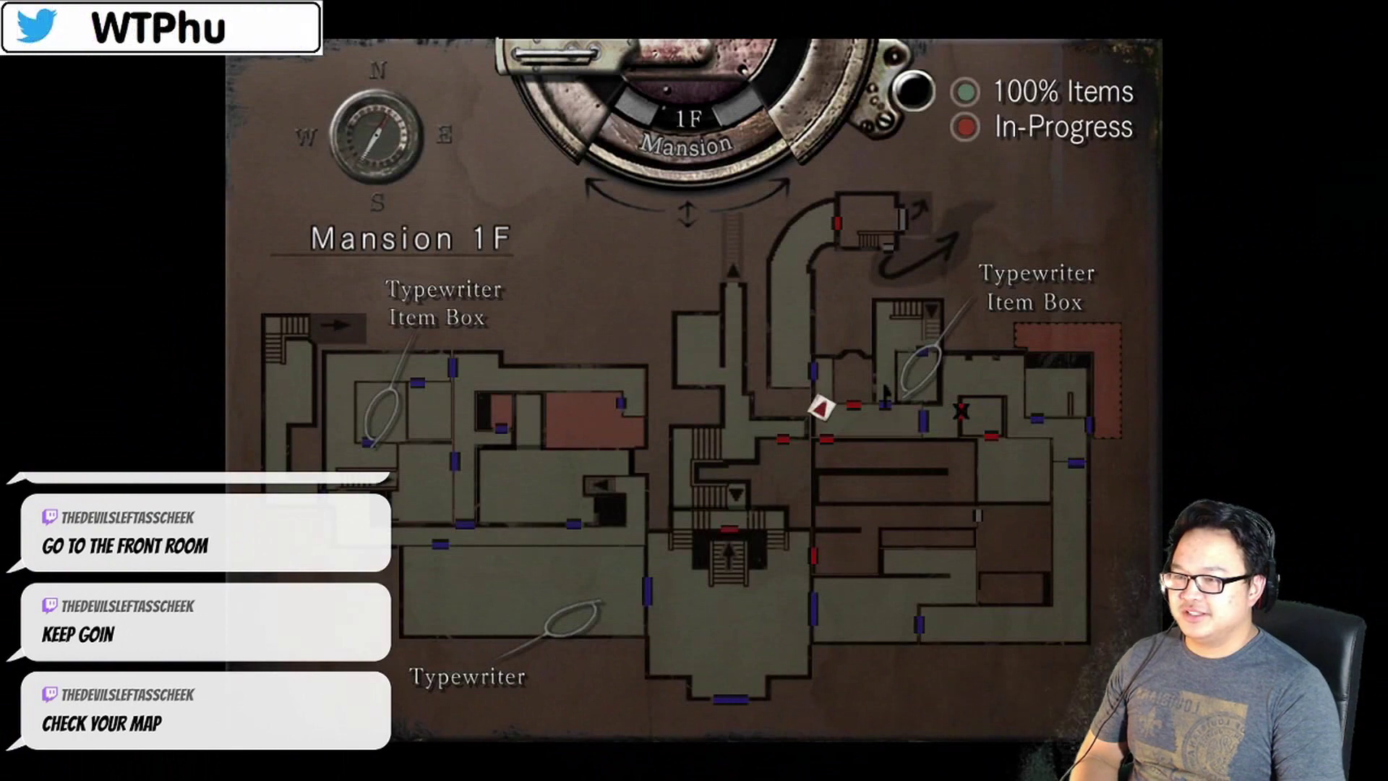
{"action": "key", "text": "Up"}
{"action": "key", "text": "Up"}
{"action": "key", "text": "Up"}
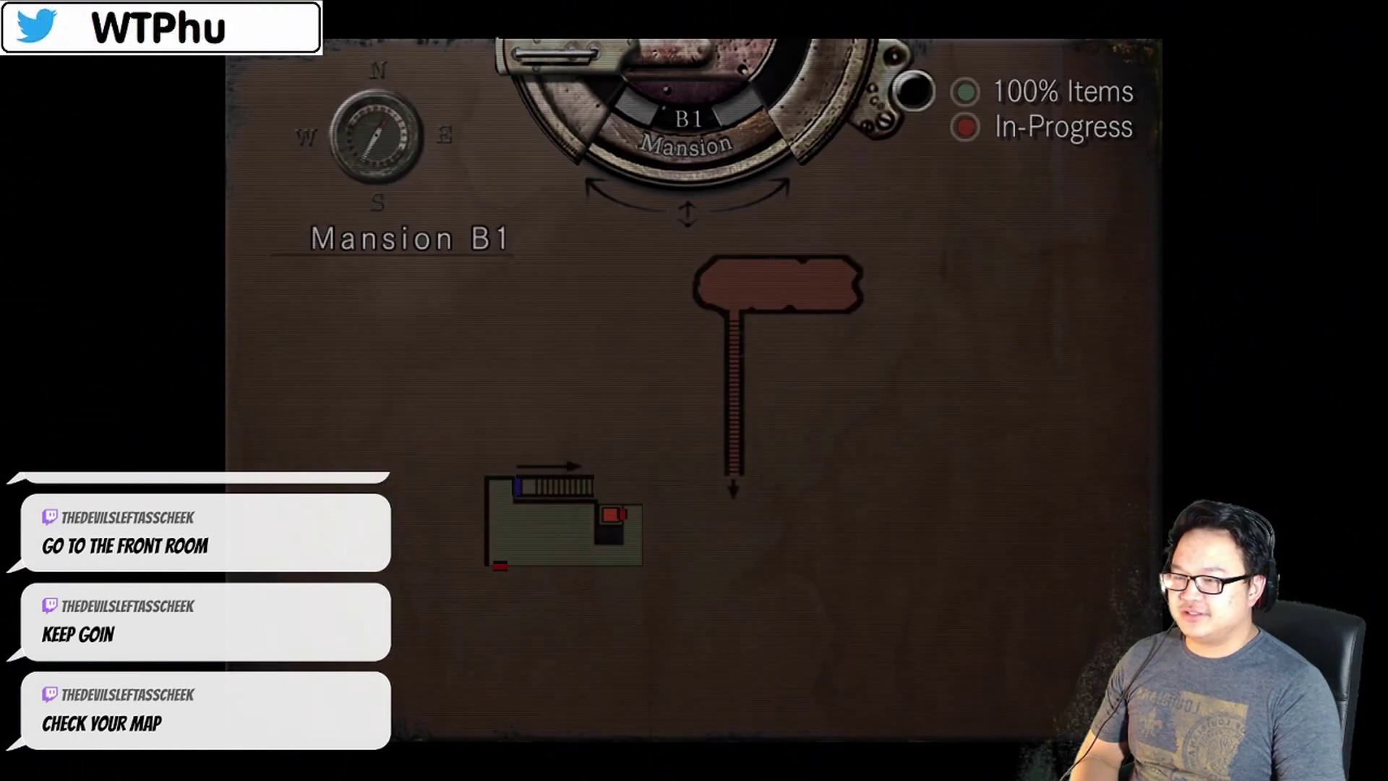
{"action": "key", "text": "m"}
Unlock the lit door with the Armor Key and discard the used key
{"action": "key", "text": "Return"}
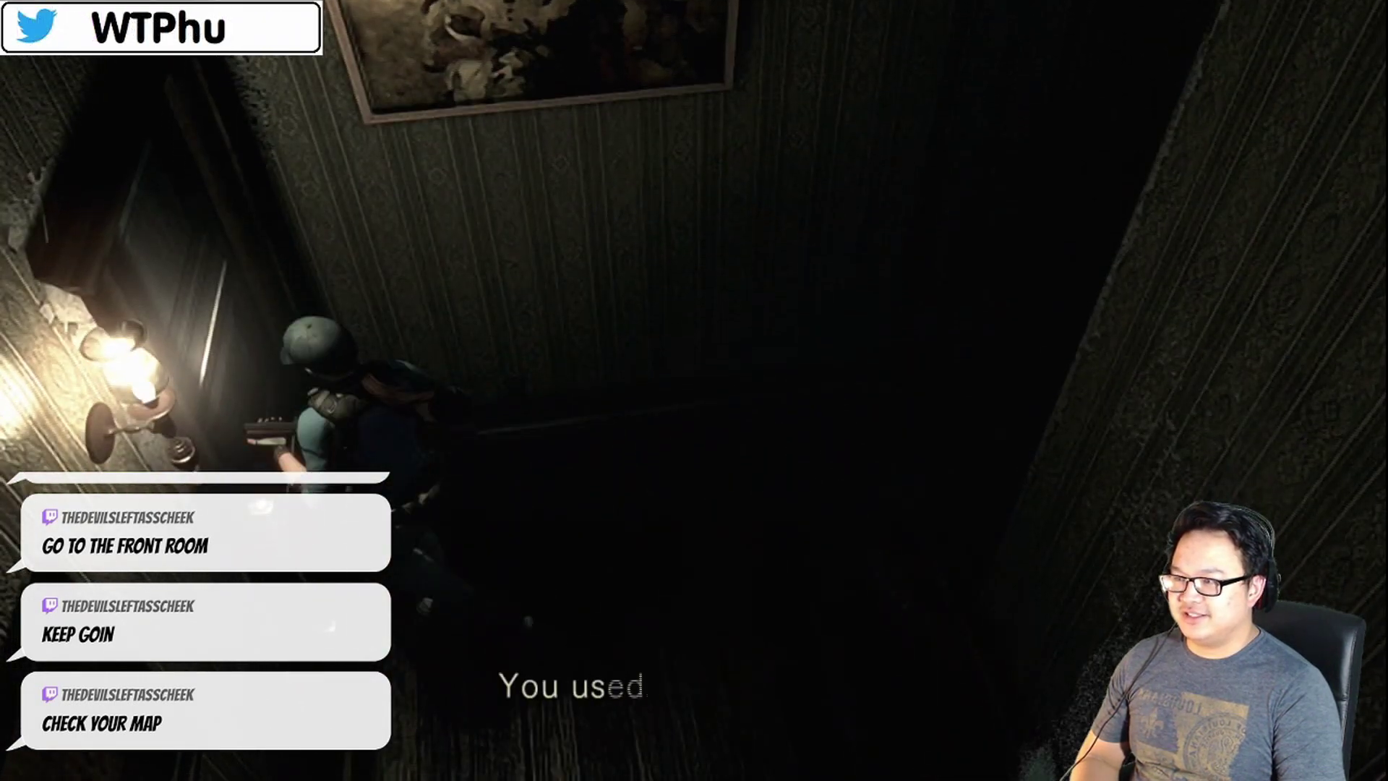
{"action": "key", "text": "Return"}
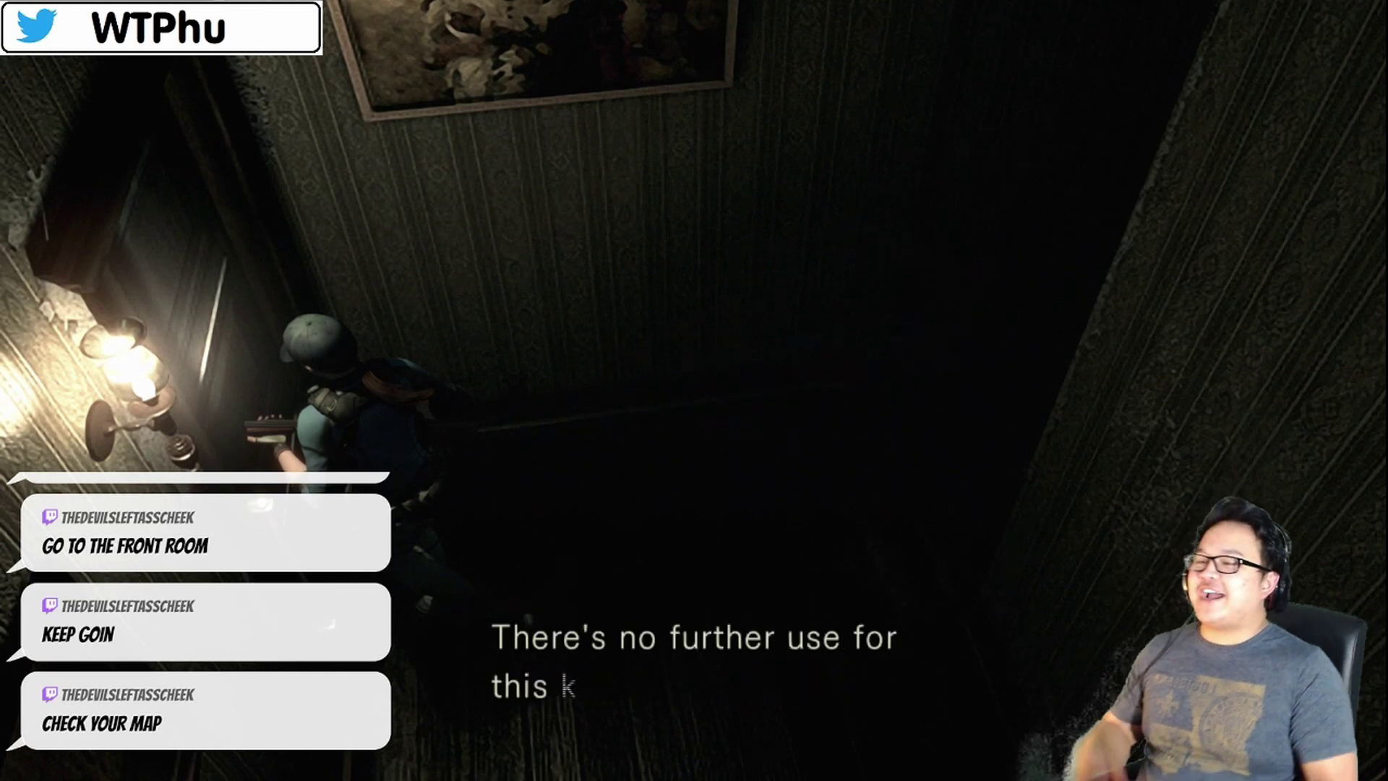
{"action": "key", "text": "Return"}
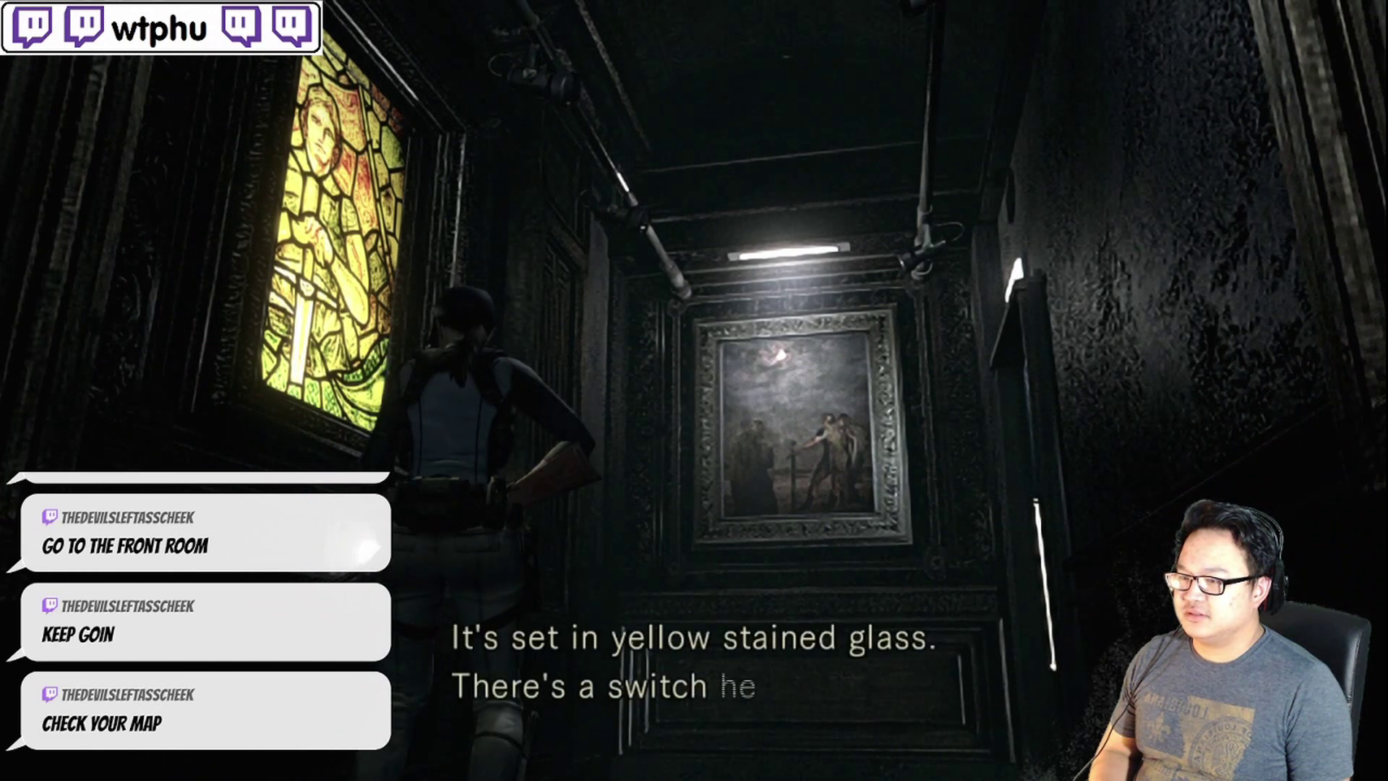
Press the valiant picture's switch twice, turning its glass yellow
{"action": "key", "text": "Return"}
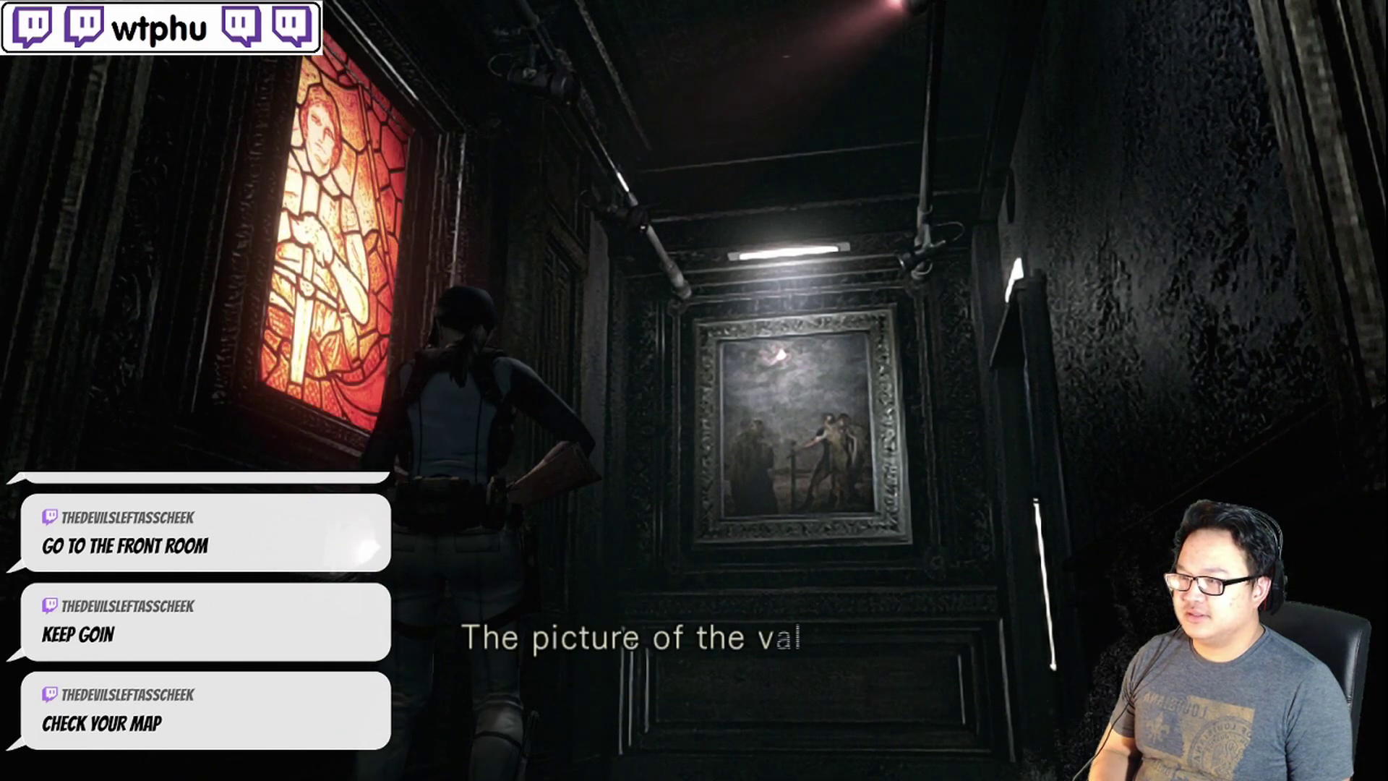
{"action": "key", "text": "Return"}
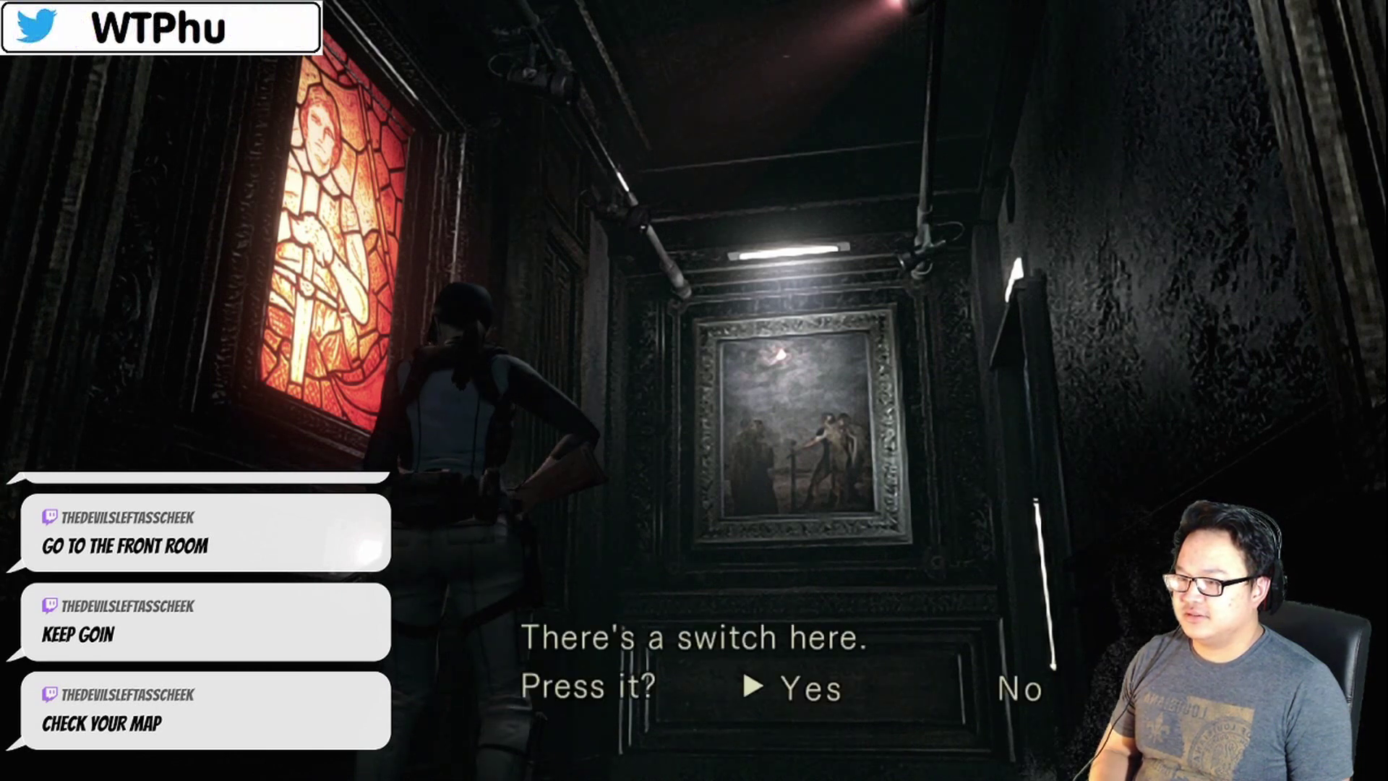
{"action": "key", "text": "Left"}
{"action": "key", "text": "Return"}
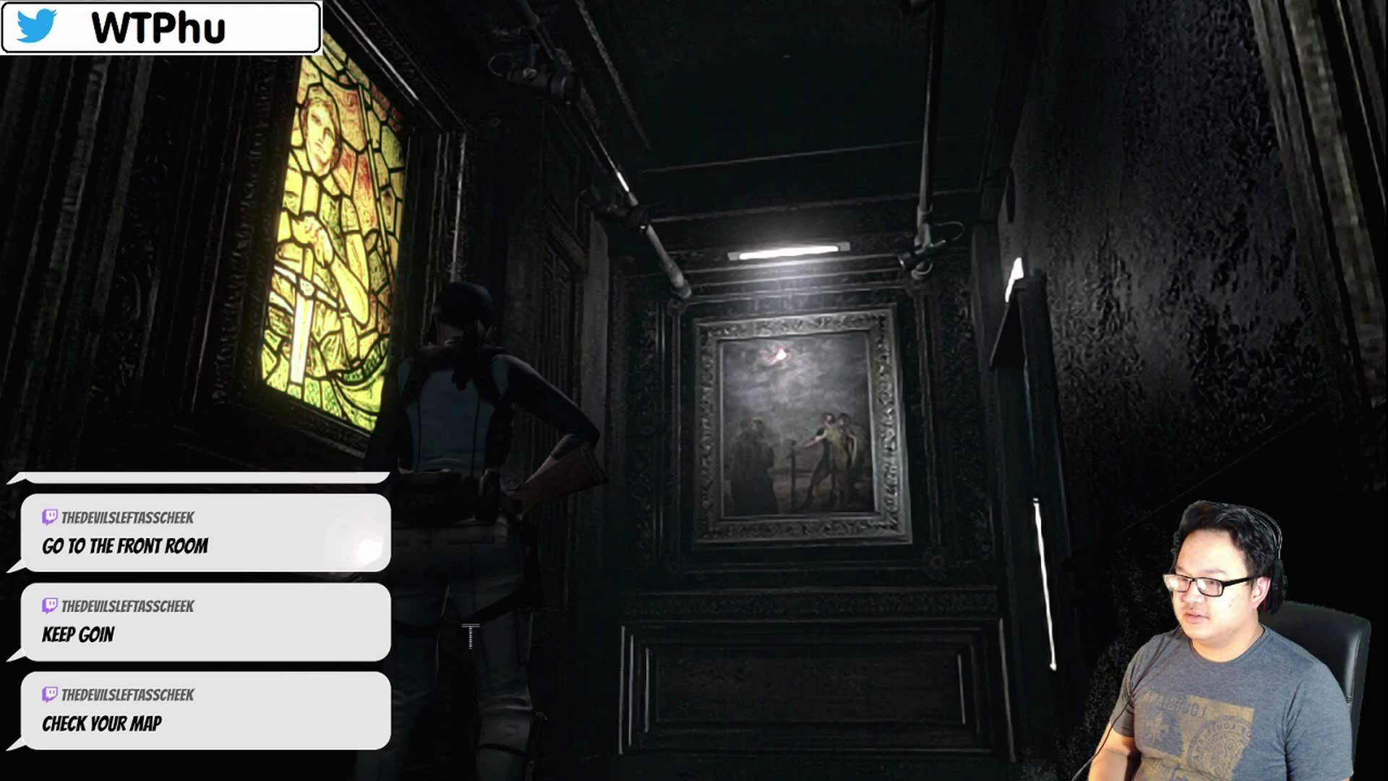
{"action": "key", "text": "Return"}
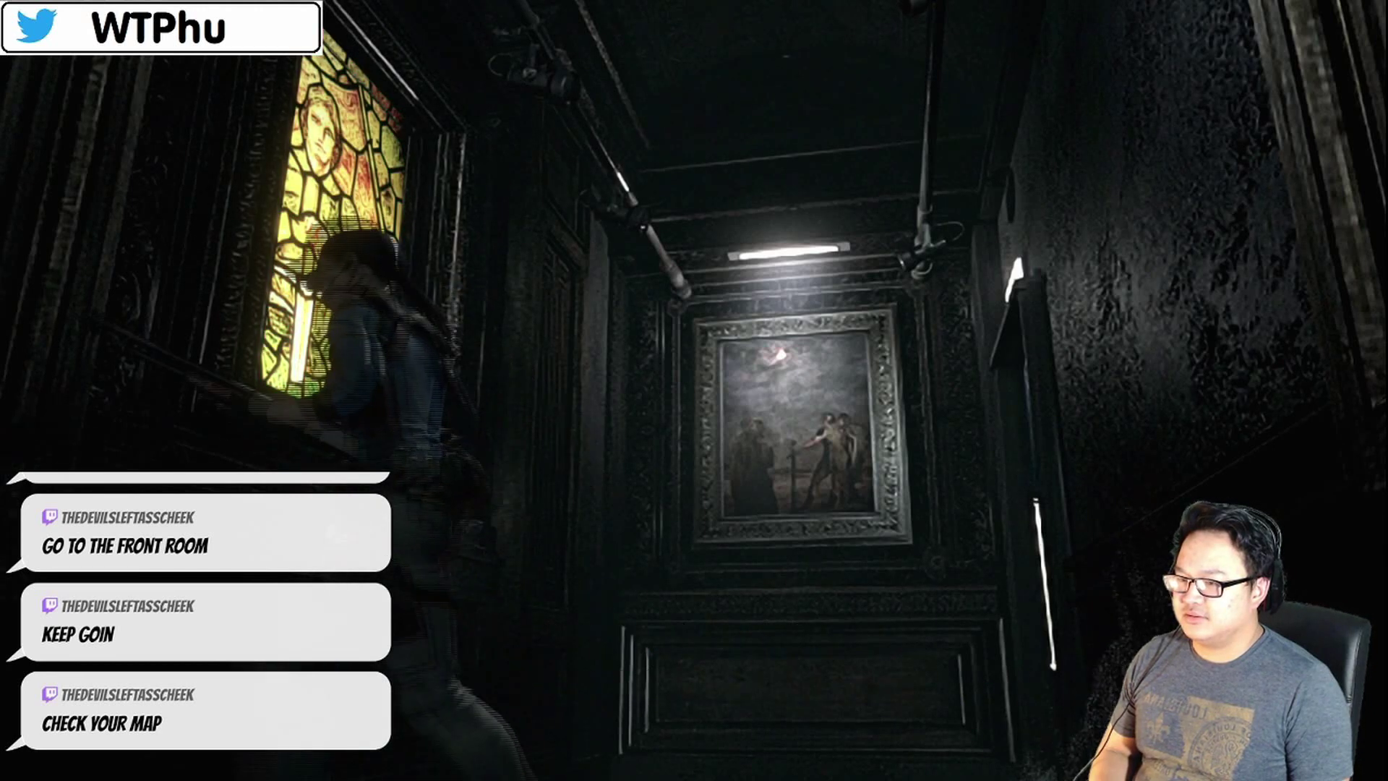
Examine the red stained-glass picture and press the sage picture's switch twice
{"action": "key", "text": "Return"}
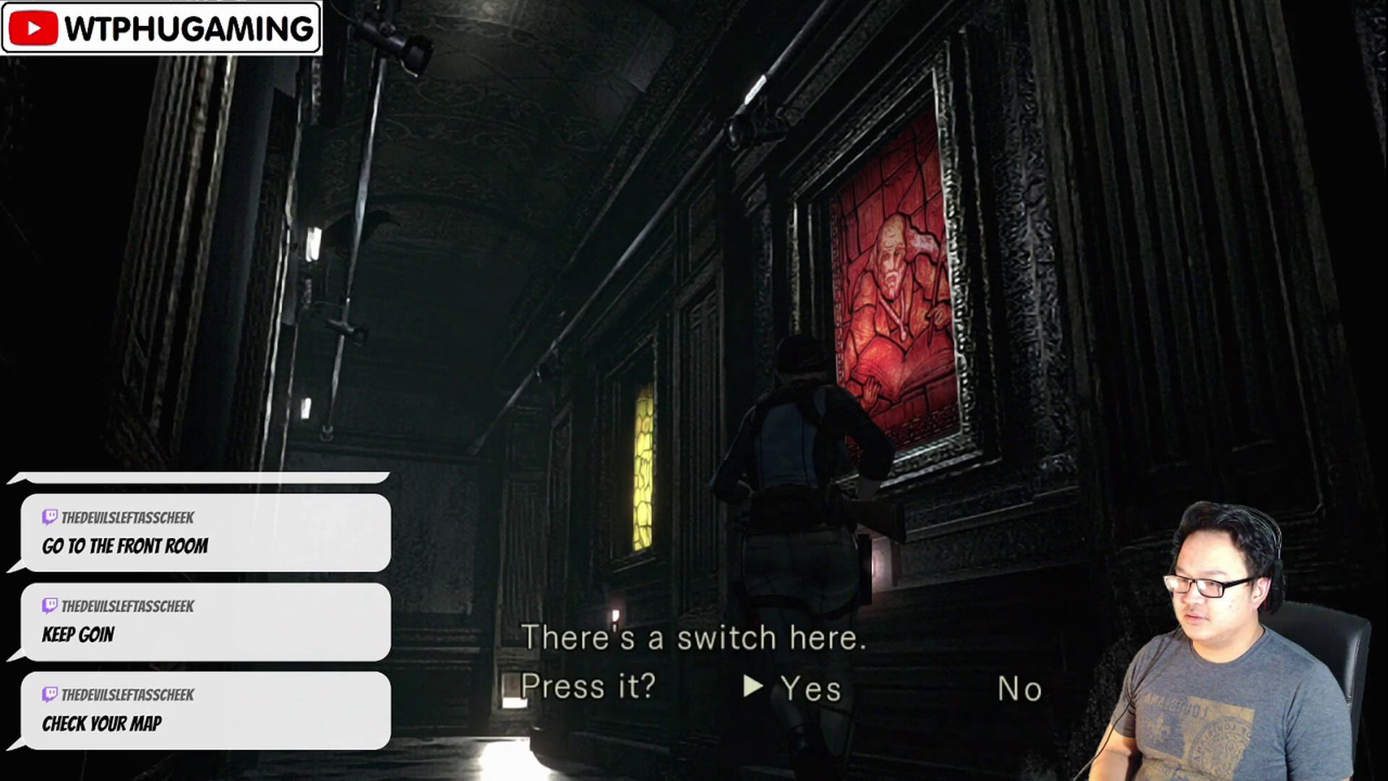
{"action": "key", "text": "Return"}
{"action": "key", "text": "Return"}
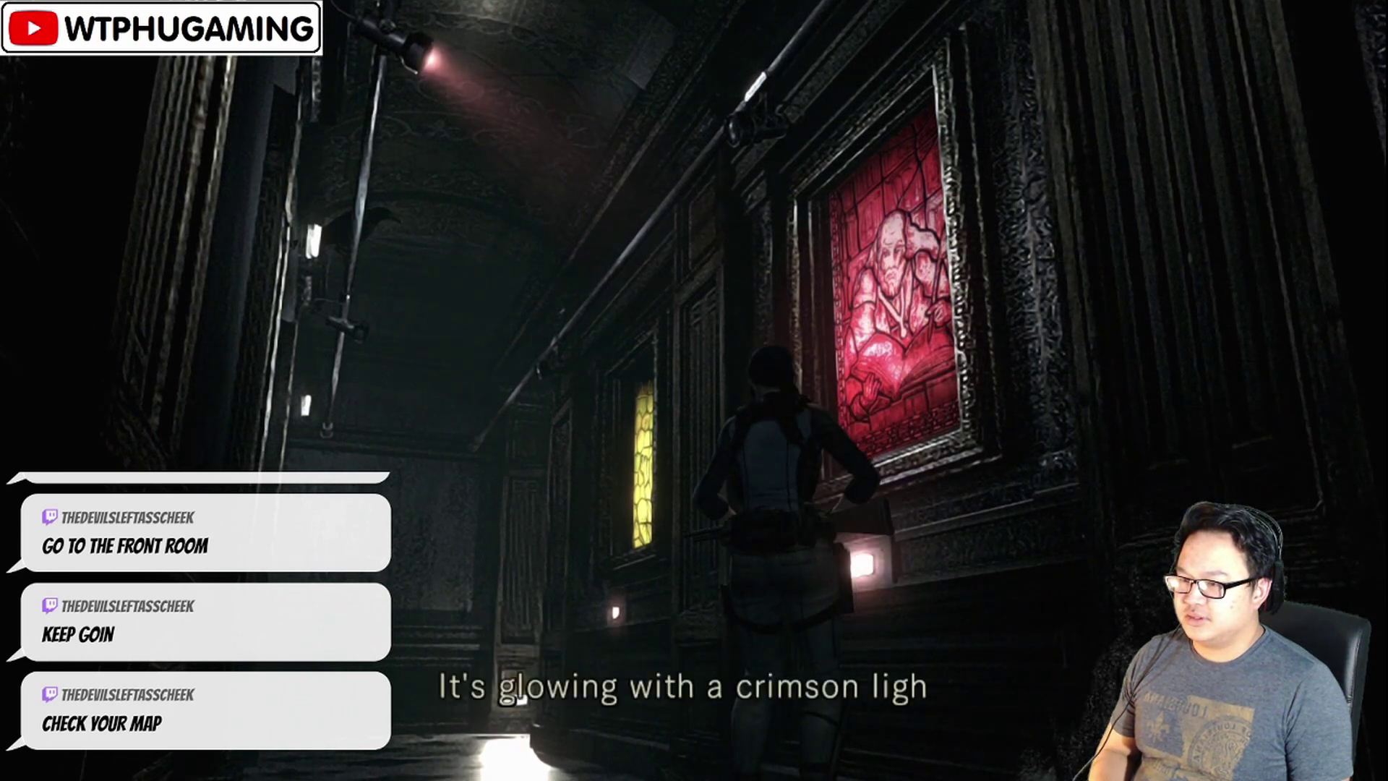
{"action": "key", "text": "Return"}
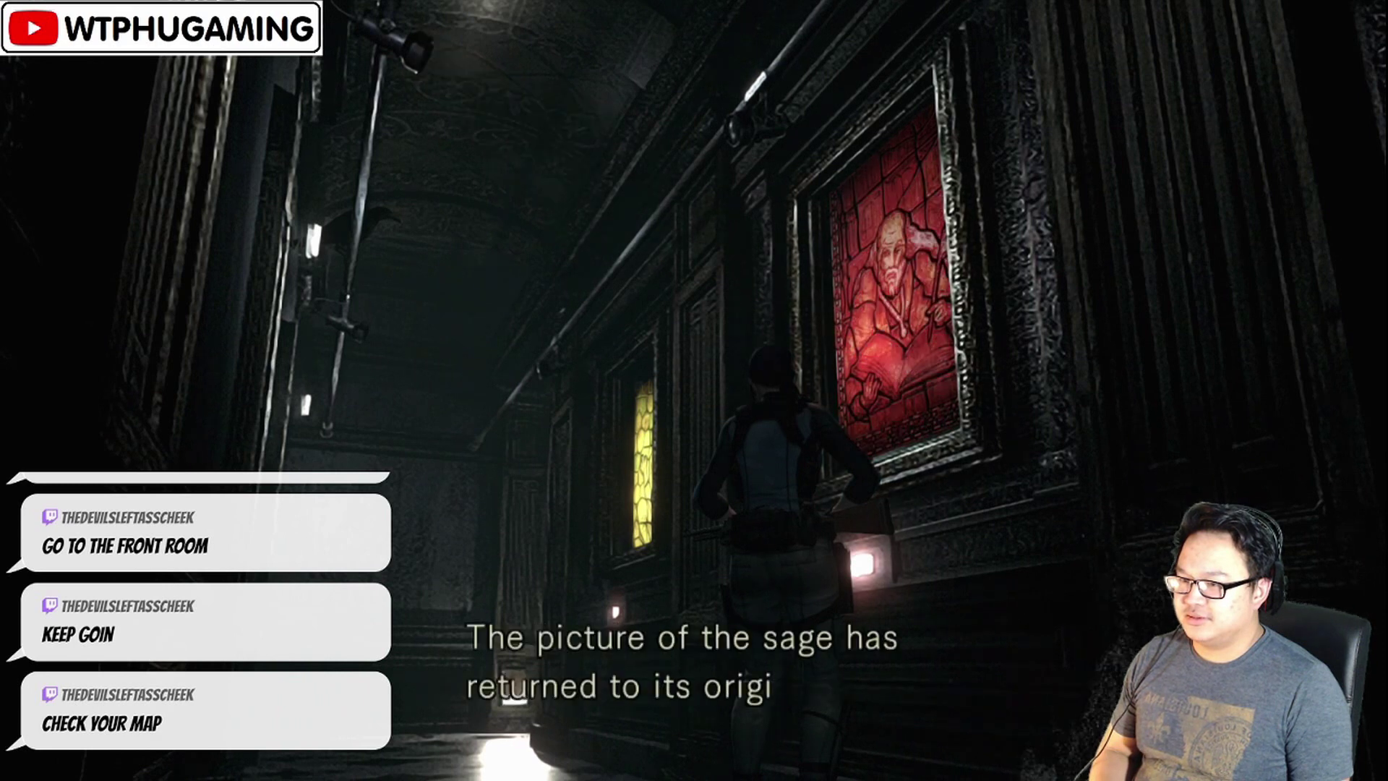
{"action": "key", "text": "Return"}
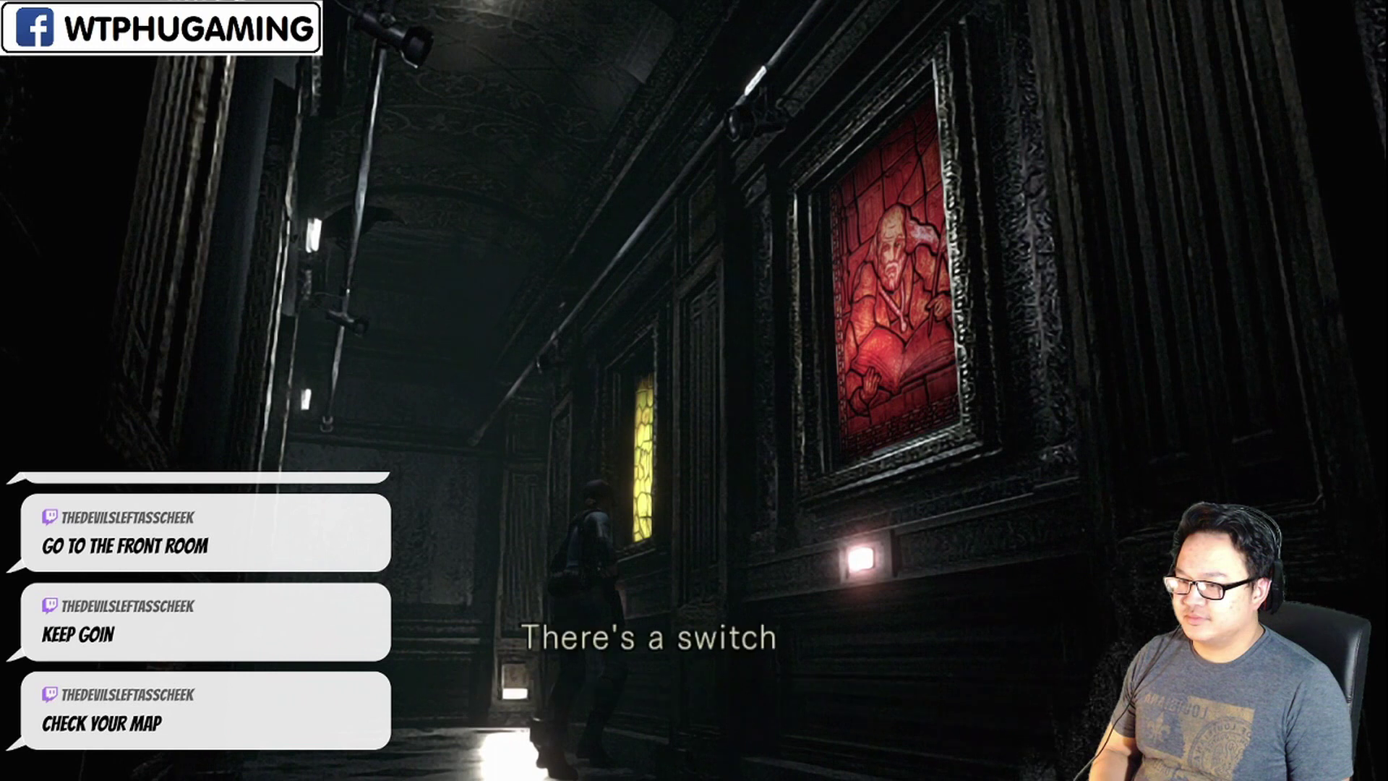
Press the yellow window's switch, then turn the sage picture purple
{"action": "key", "text": "Return"}
{"action": "key", "text": "Return"}
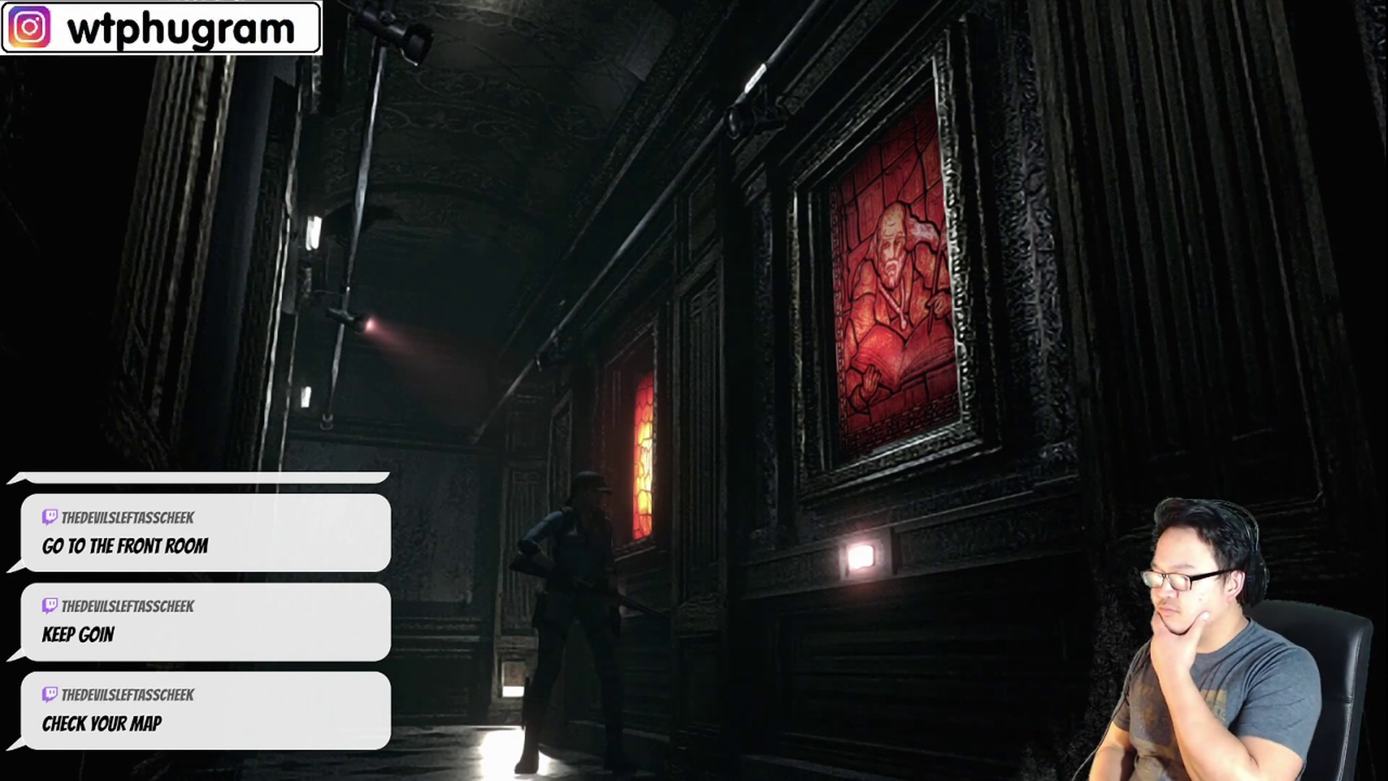
{"action": "key", "text": "Up"}
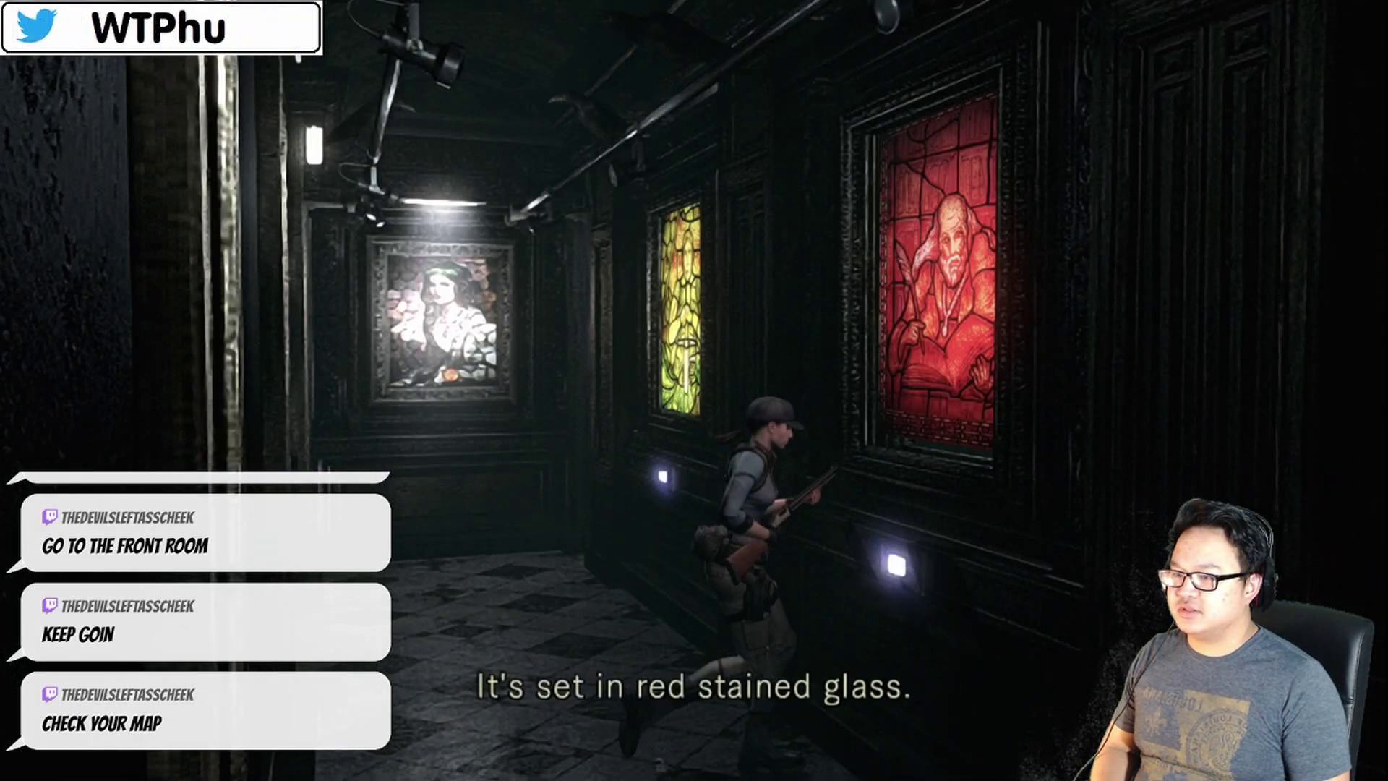
{"action": "key", "text": "Return"}
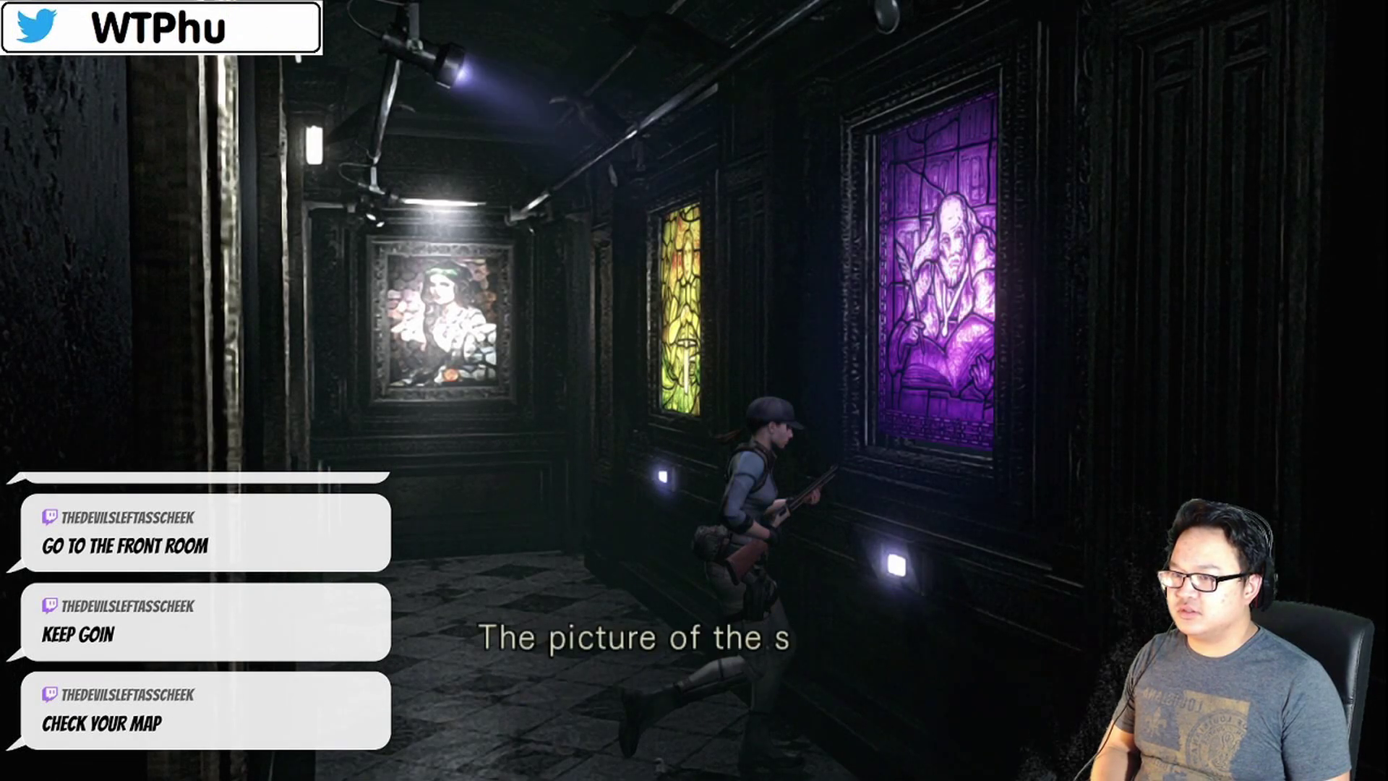
{"action": "key", "text": "Return"}
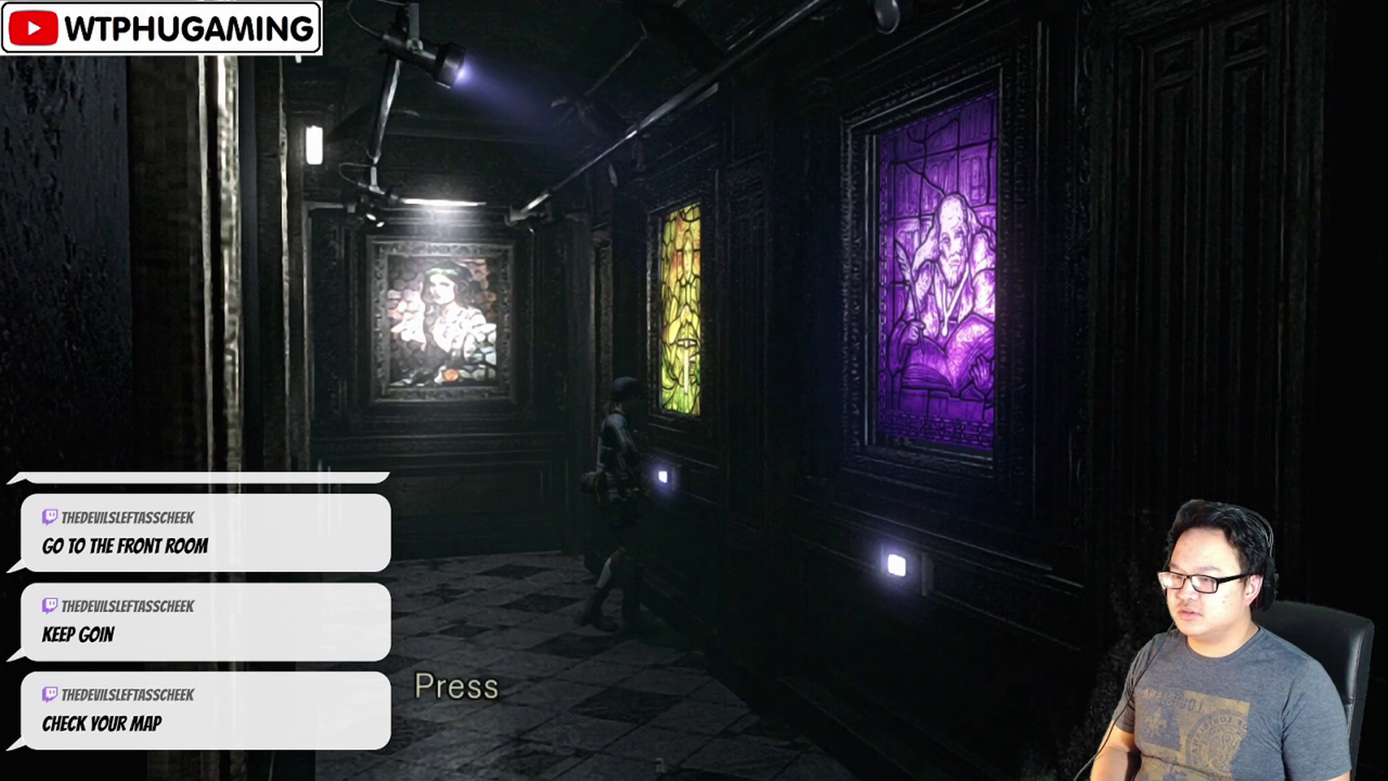
Press the saint picture's switch, turning its glass white, then orange
{"action": "key", "text": "Return"}
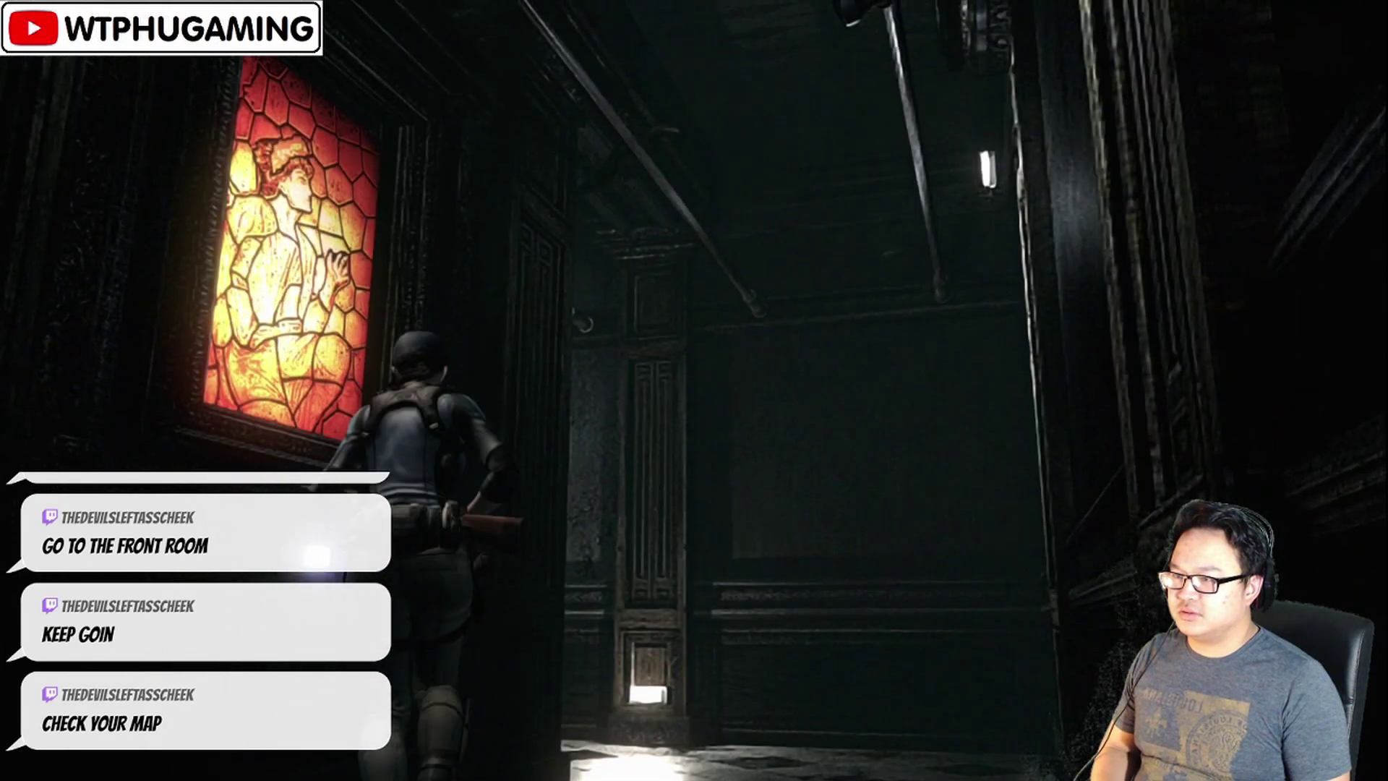
{"action": "key", "text": "Return"}
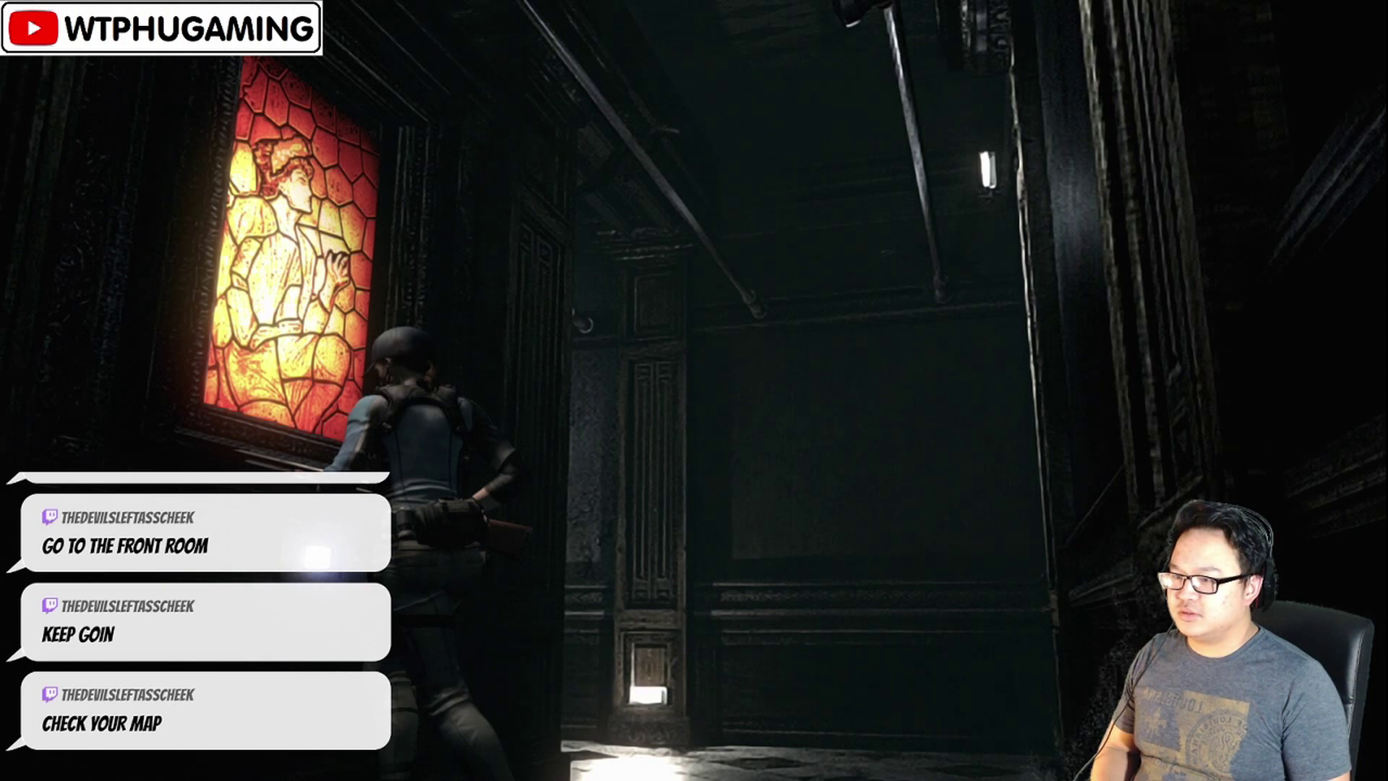
{"action": "key", "text": "Return"}
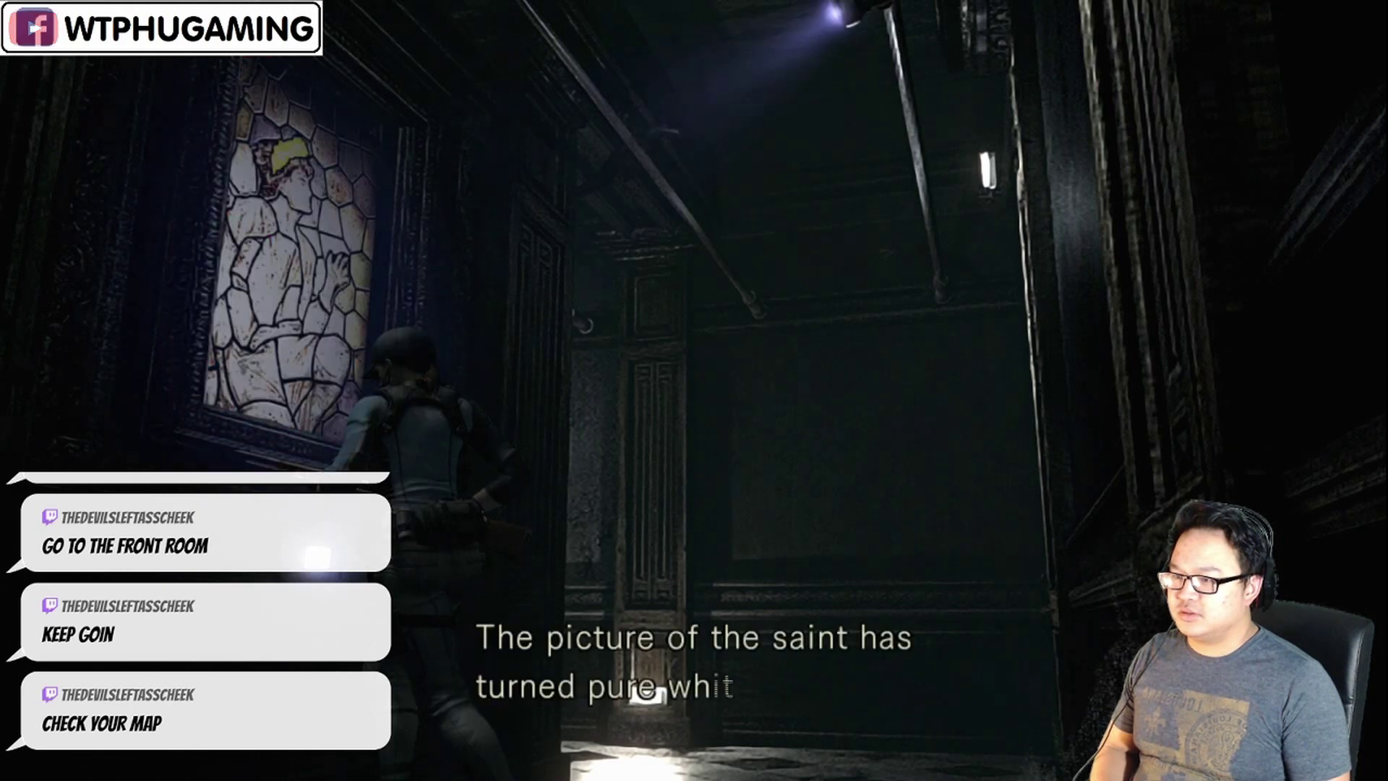
{"action": "key", "text": "Return"}
{"action": "key", "text": "Return"}
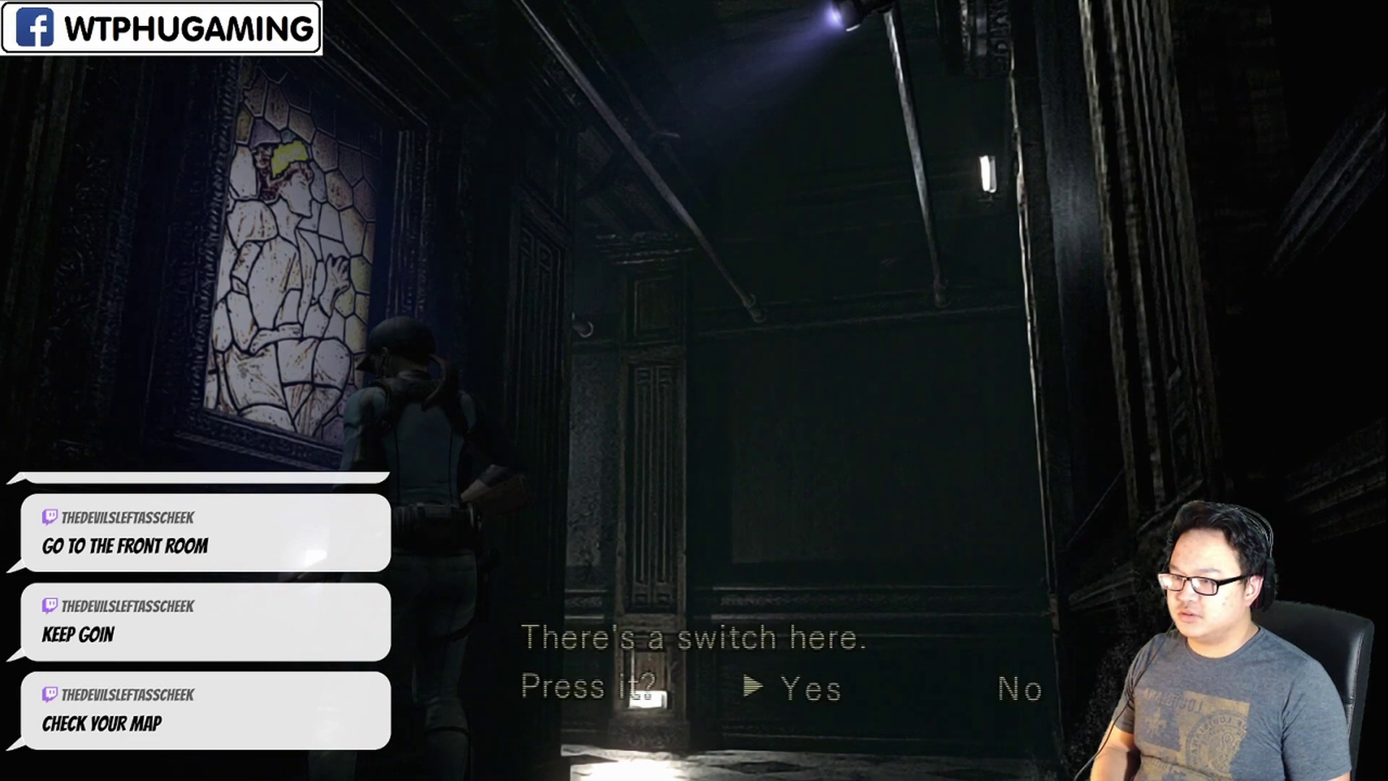
{"action": "key", "text": "Return"}
{"action": "key", "text": "Return"}
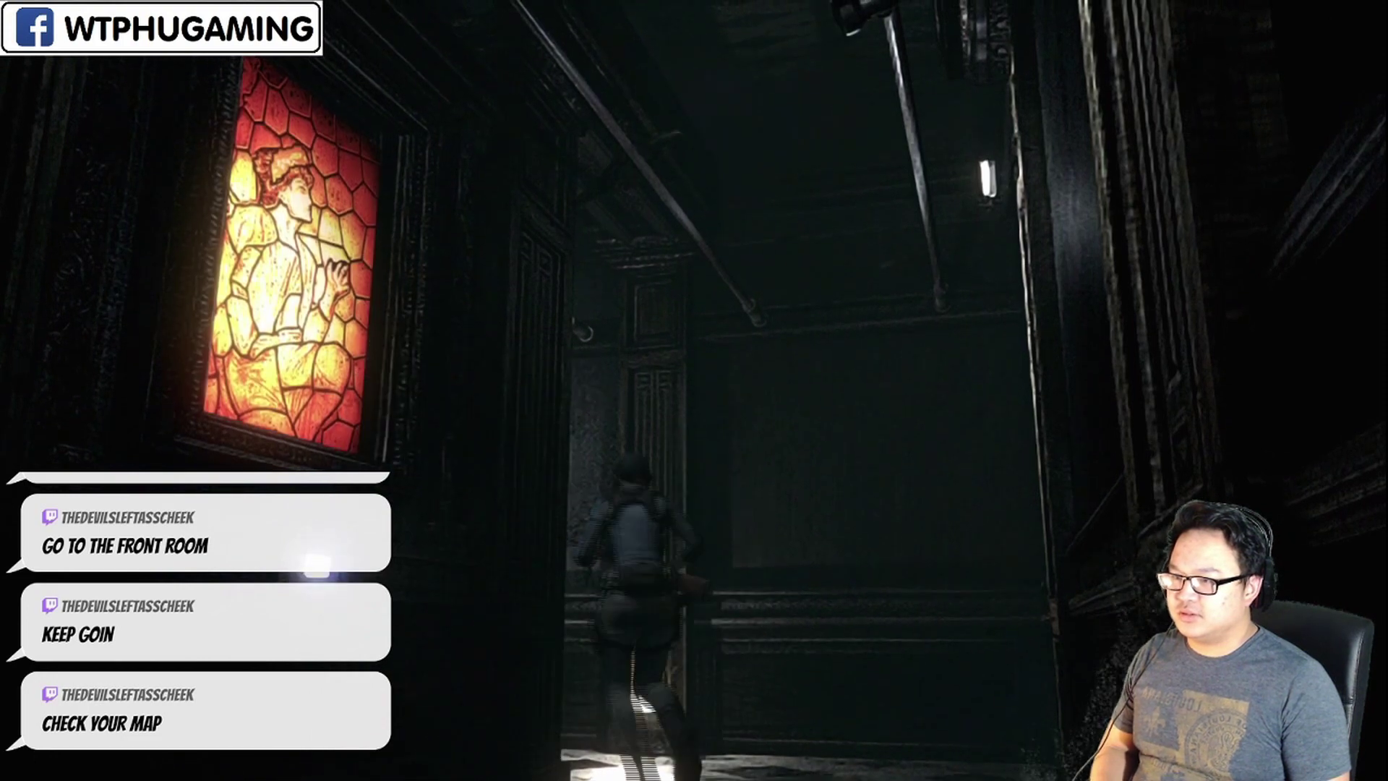
Move along the stained-glass wall and switch the next glass to yellow
{"action": "key", "text": "Up"}
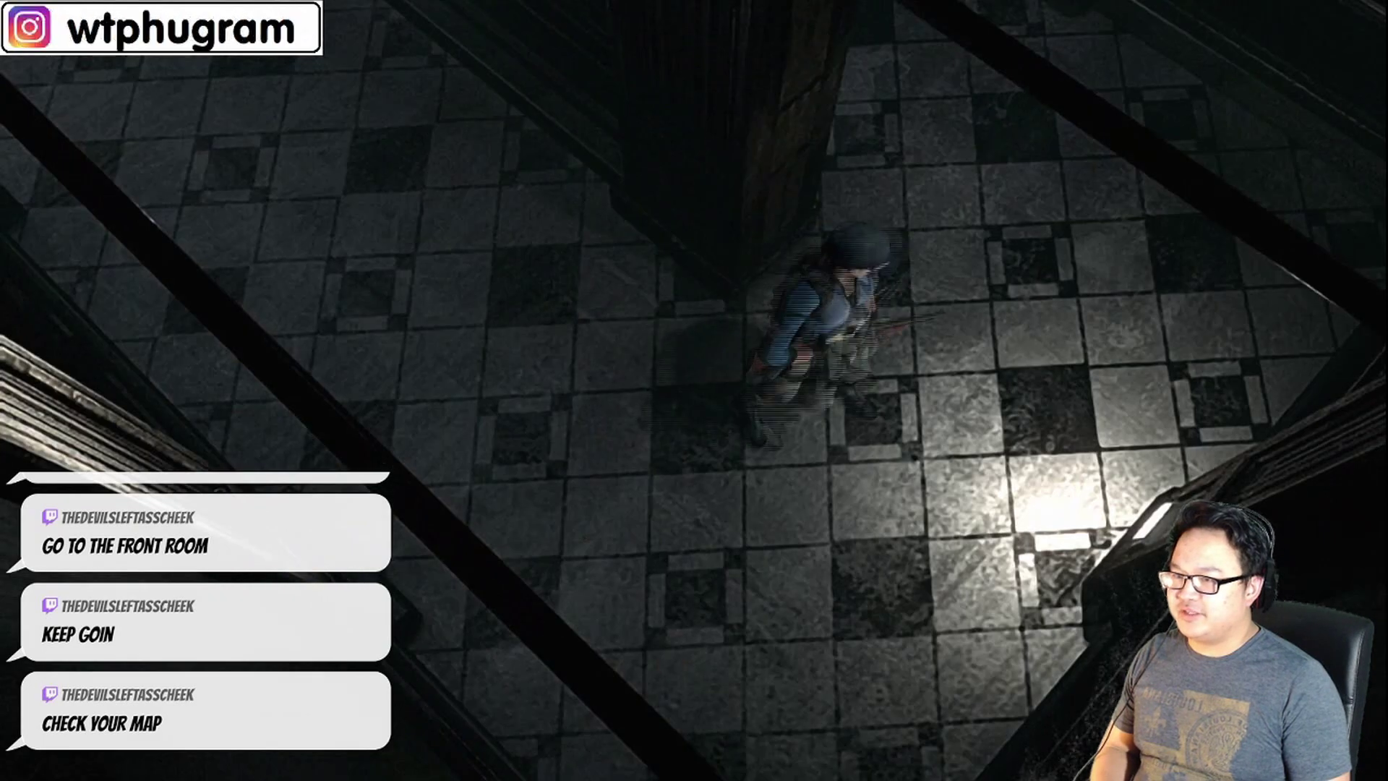
{"action": "key", "text": "Up"}
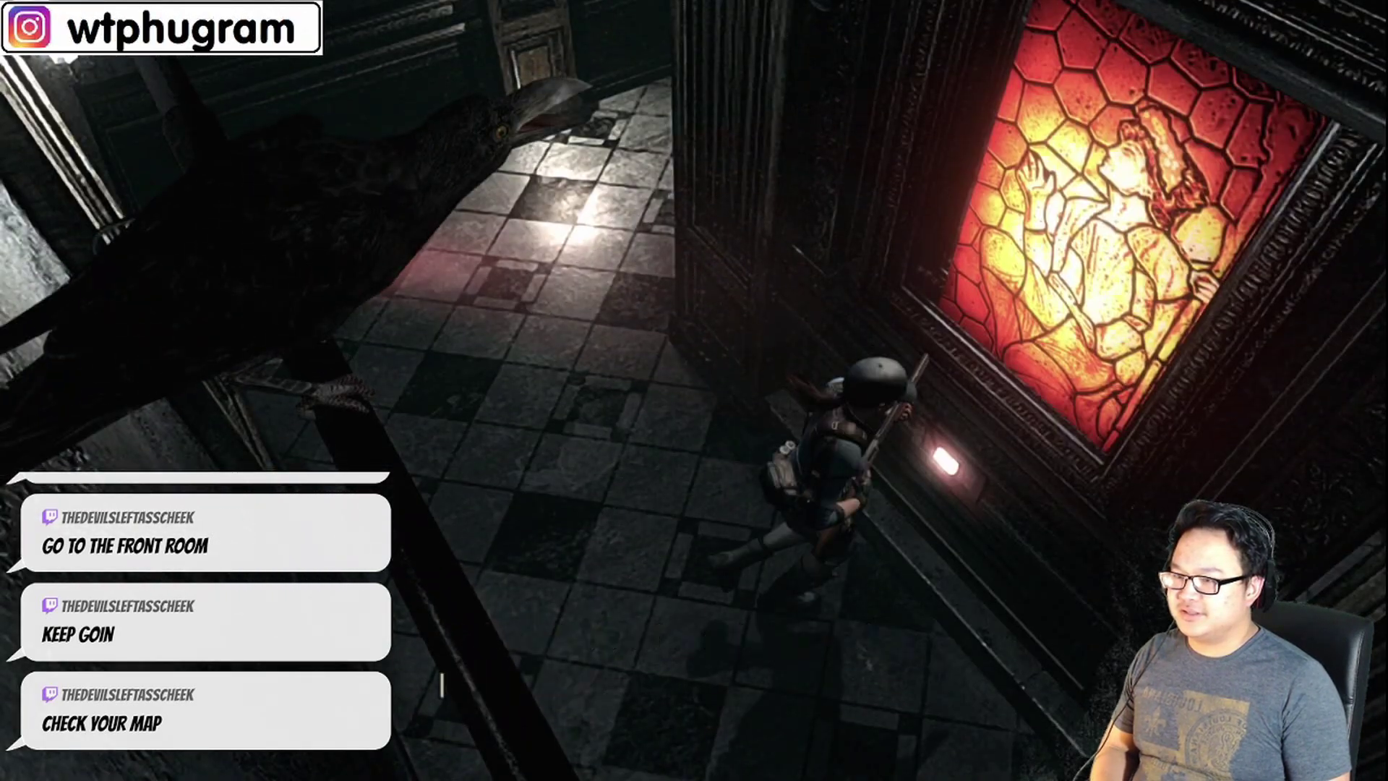
{"action": "key", "text": "Return"}
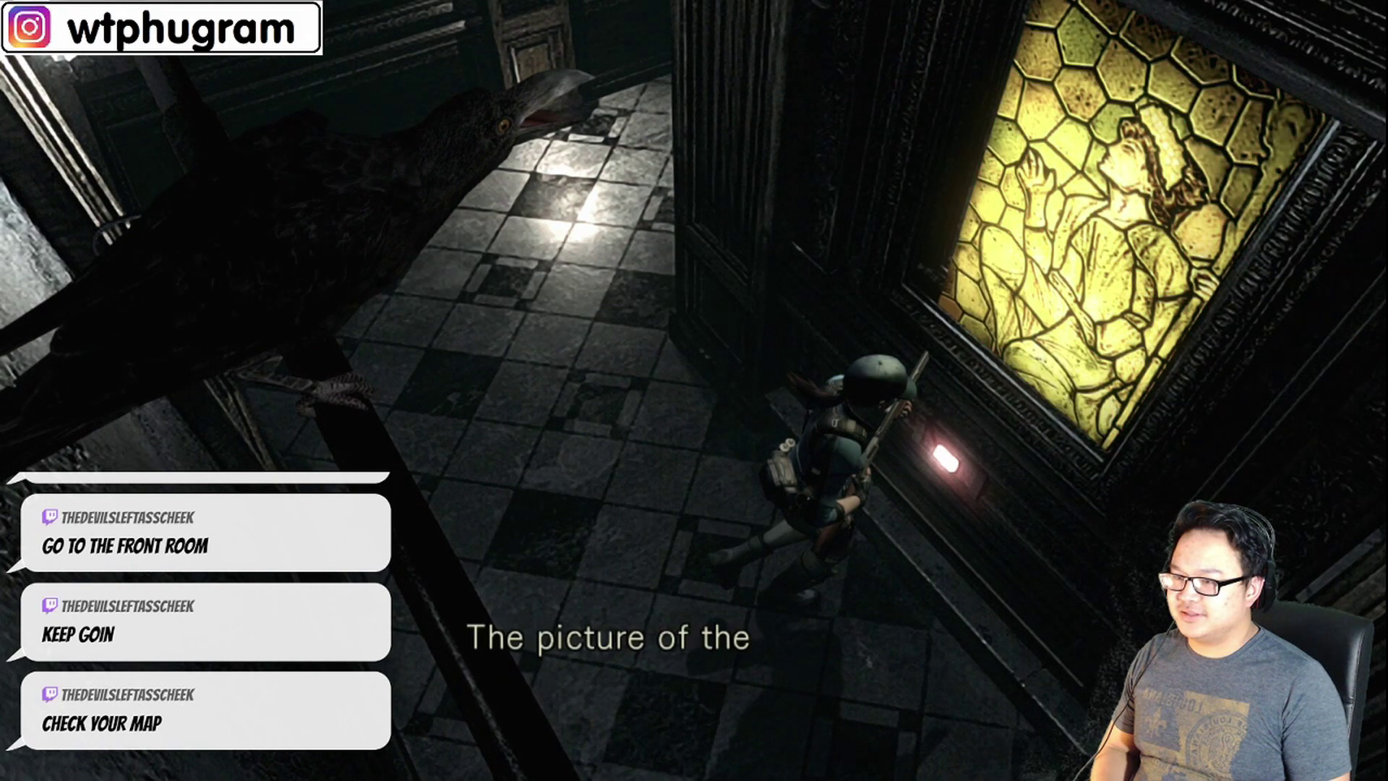
{"action": "key", "text": "Return"}
Walk across the tiled floor to the purple window and switch it off
{"action": "key", "text": "Up"}
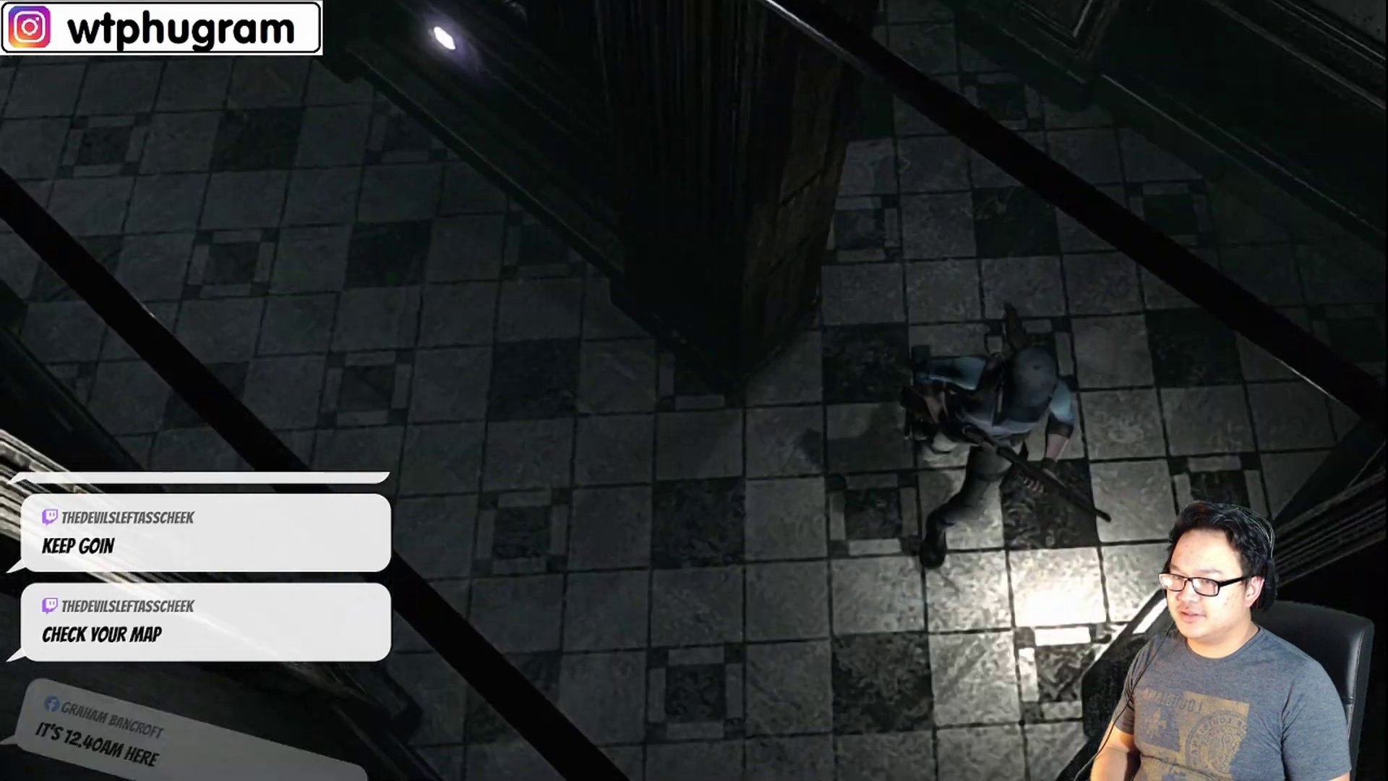
{"action": "key", "text": "Up"}
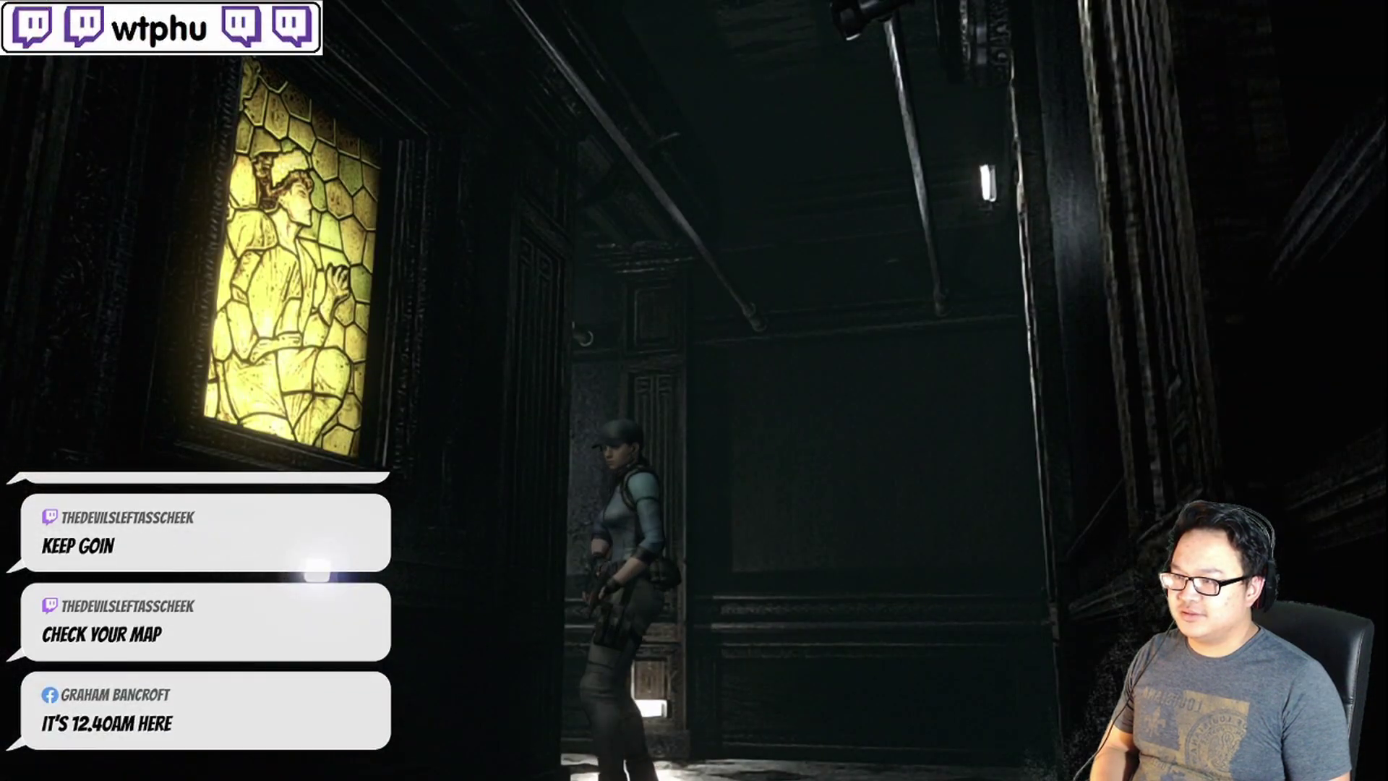
{"action": "key", "text": "Up"}
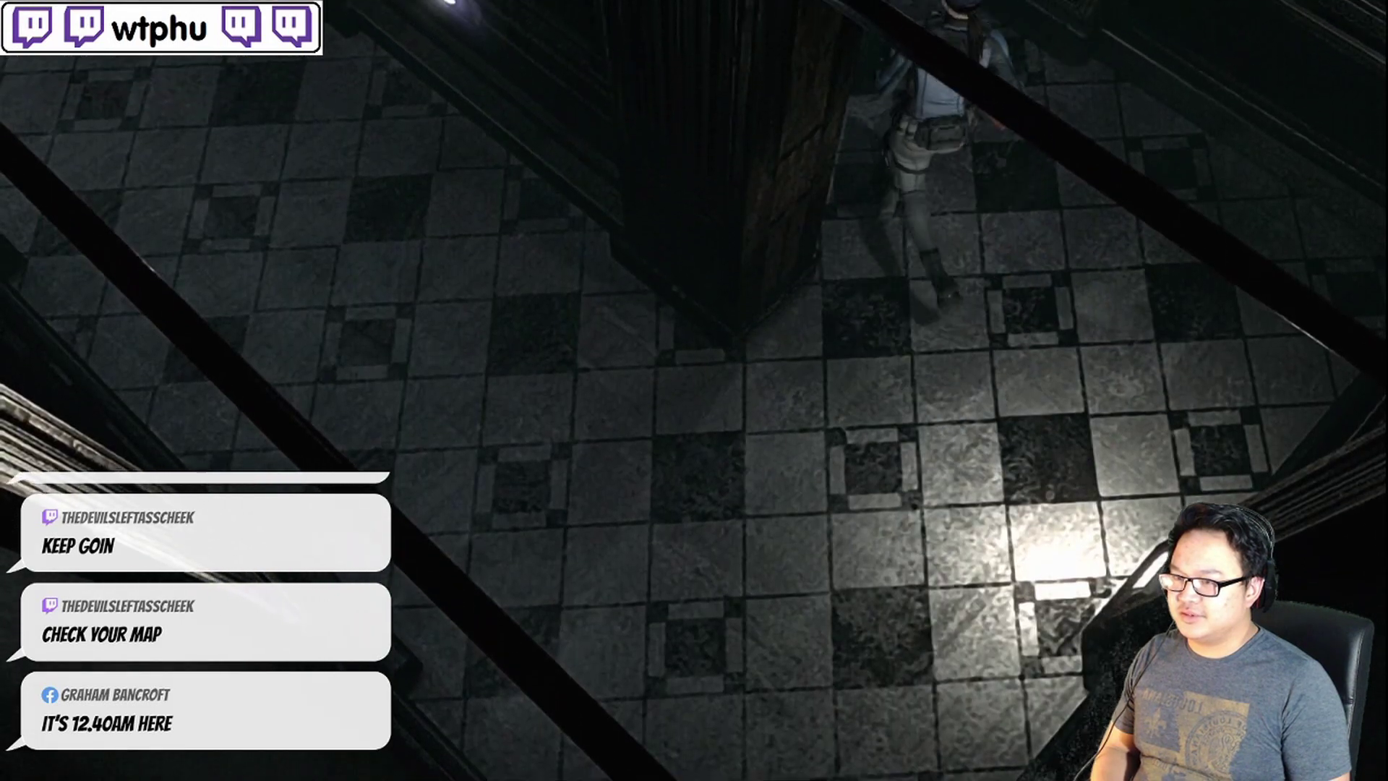
{"action": "key", "text": "Up"}
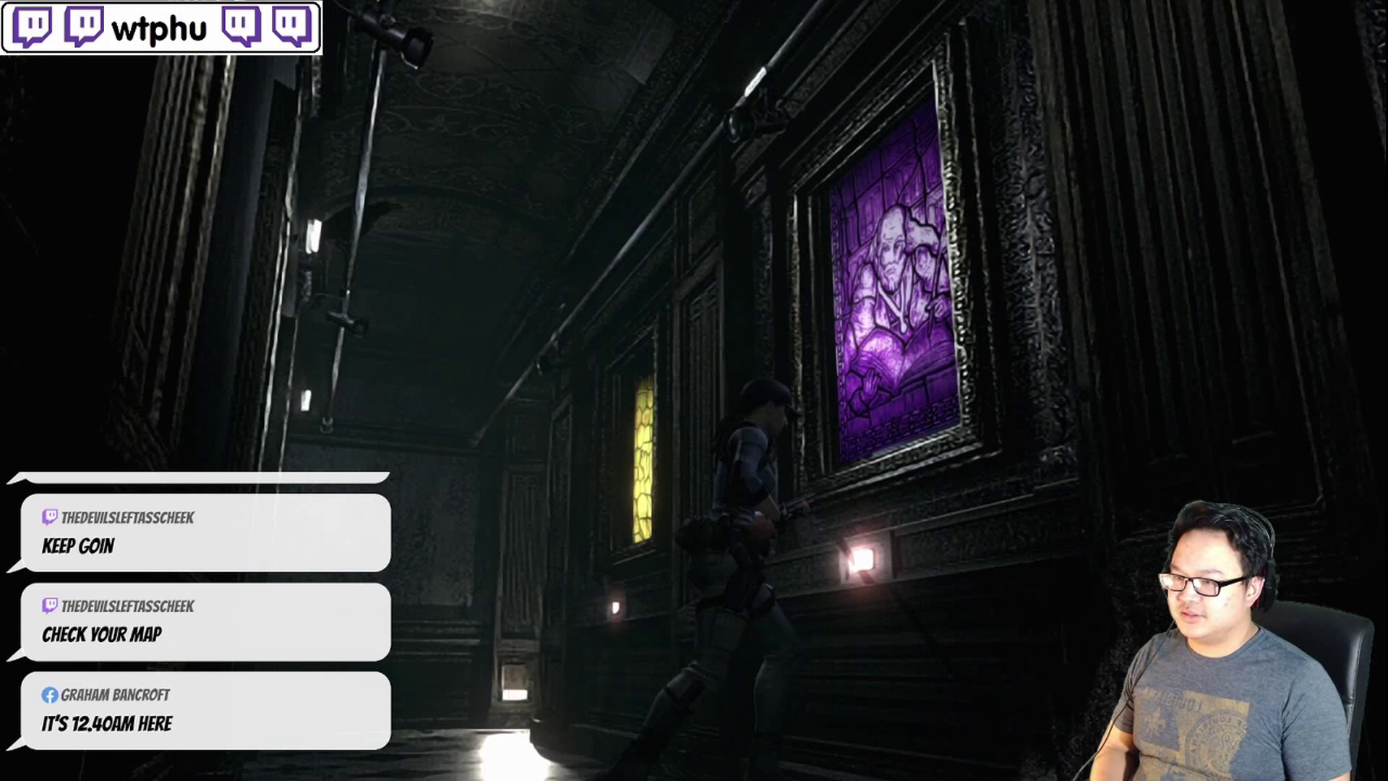
{"action": "key", "text": "Return"}
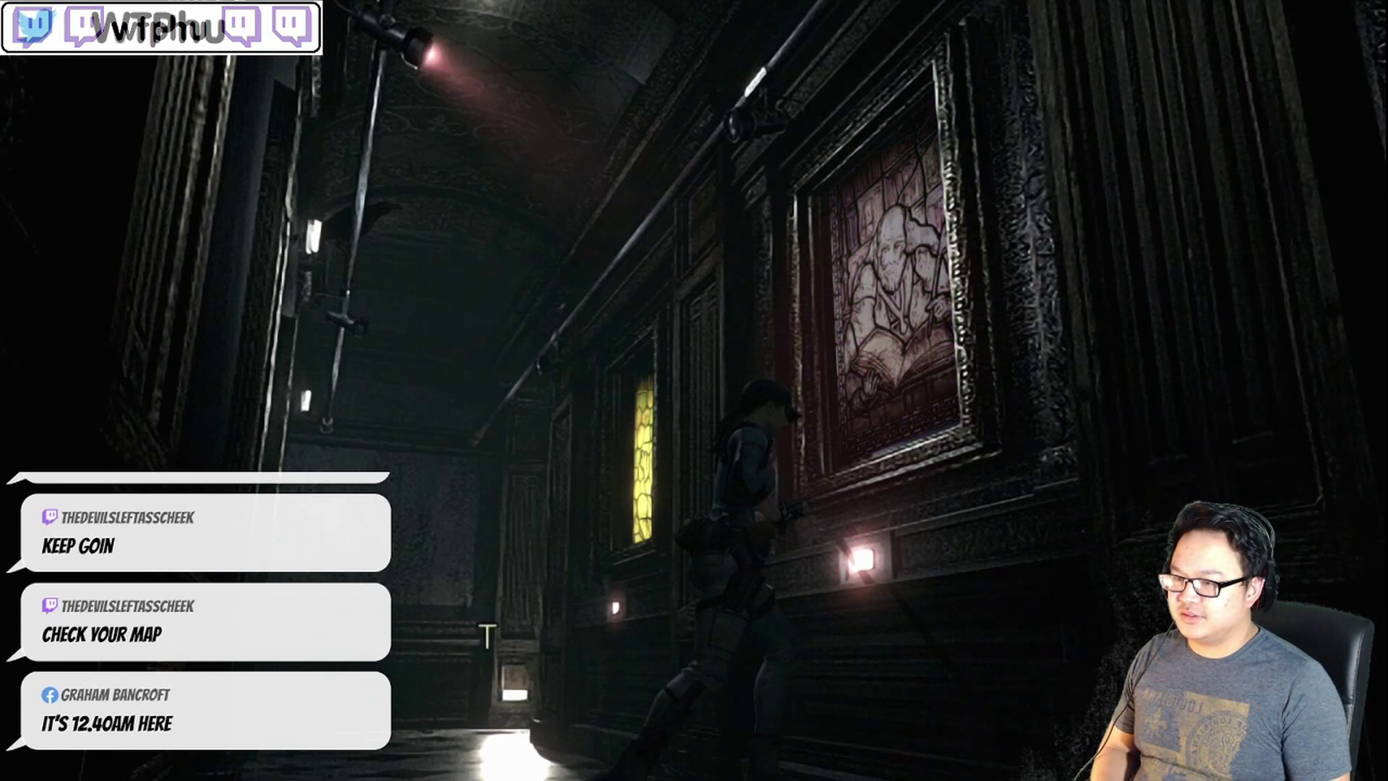
{"action": "key", "text": "Return"}
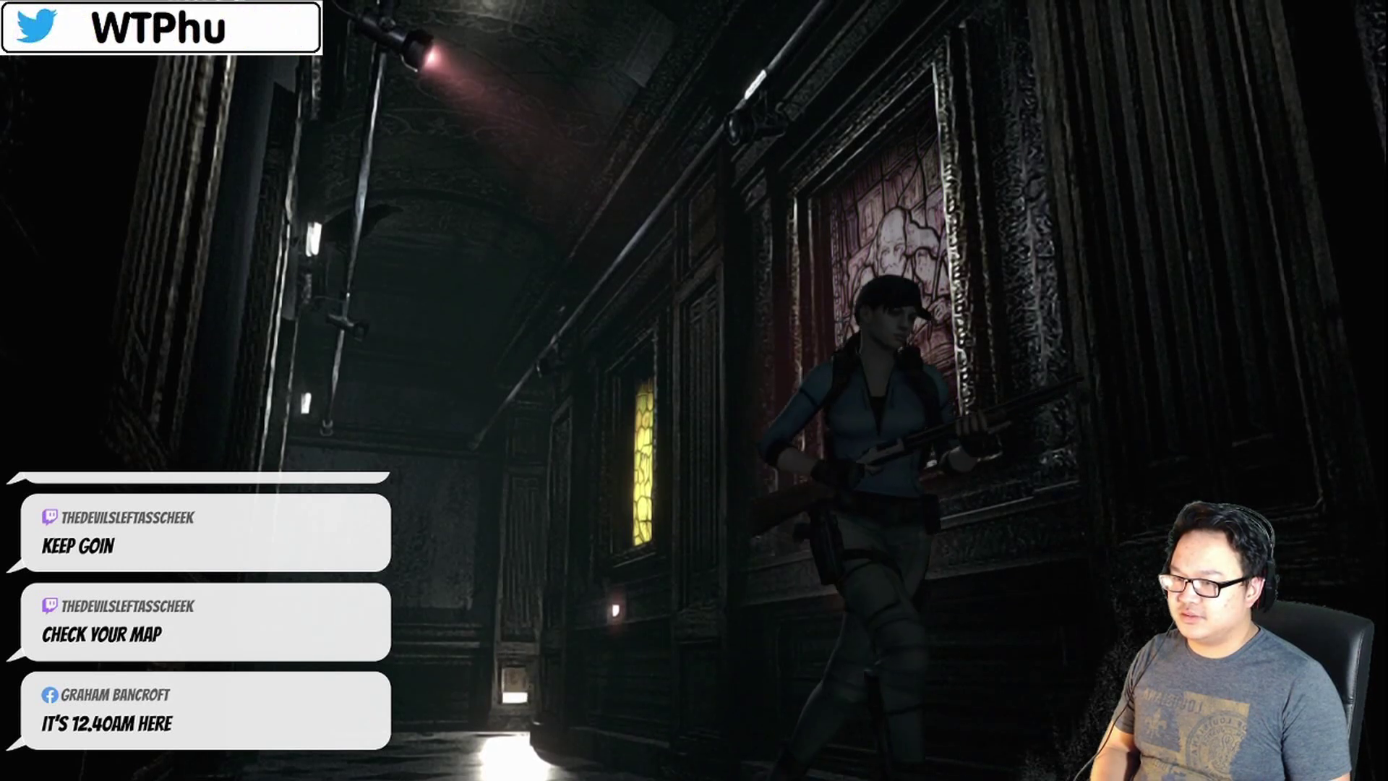
{"action": "key", "text": "Up"}
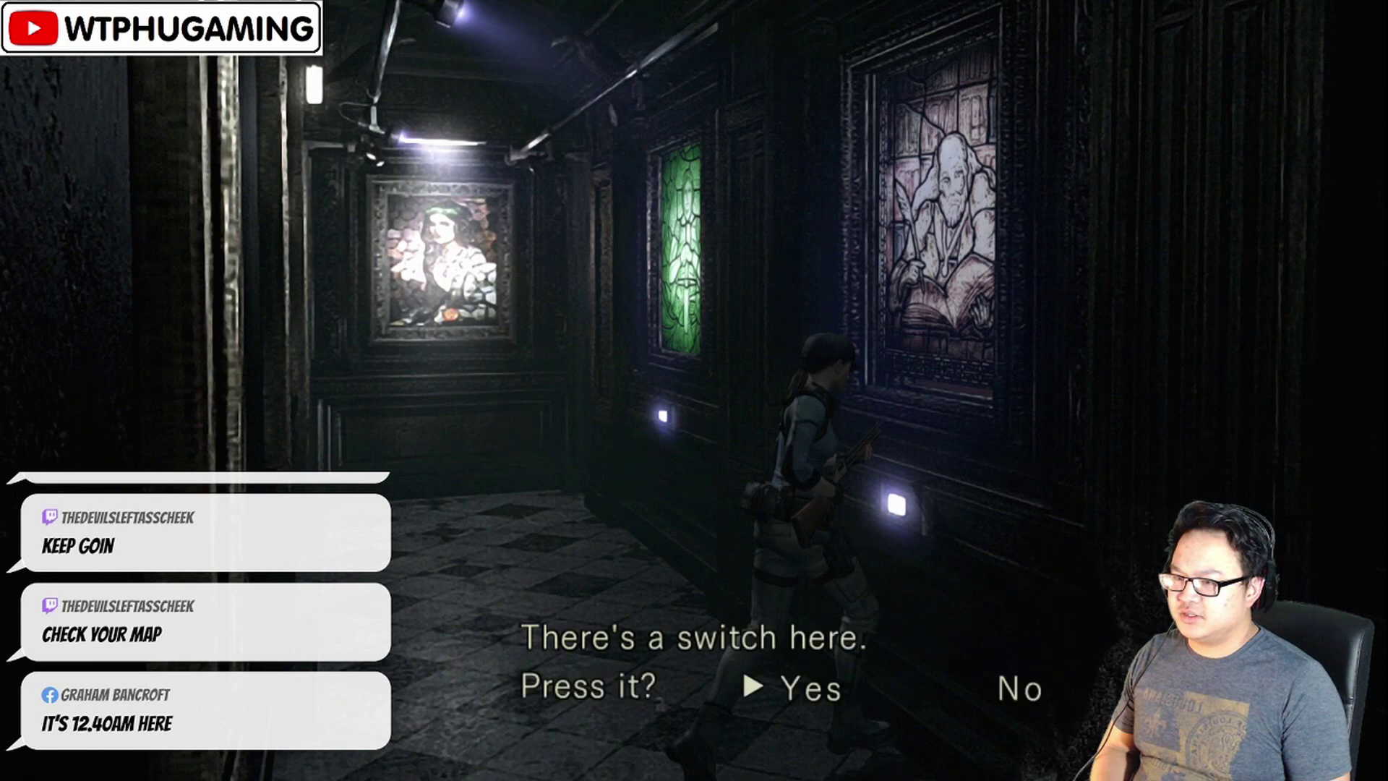
Light the window red and read the woman's picture note about its switch
{"action": "key", "text": "Return"}
{"action": "key", "text": "Return"}
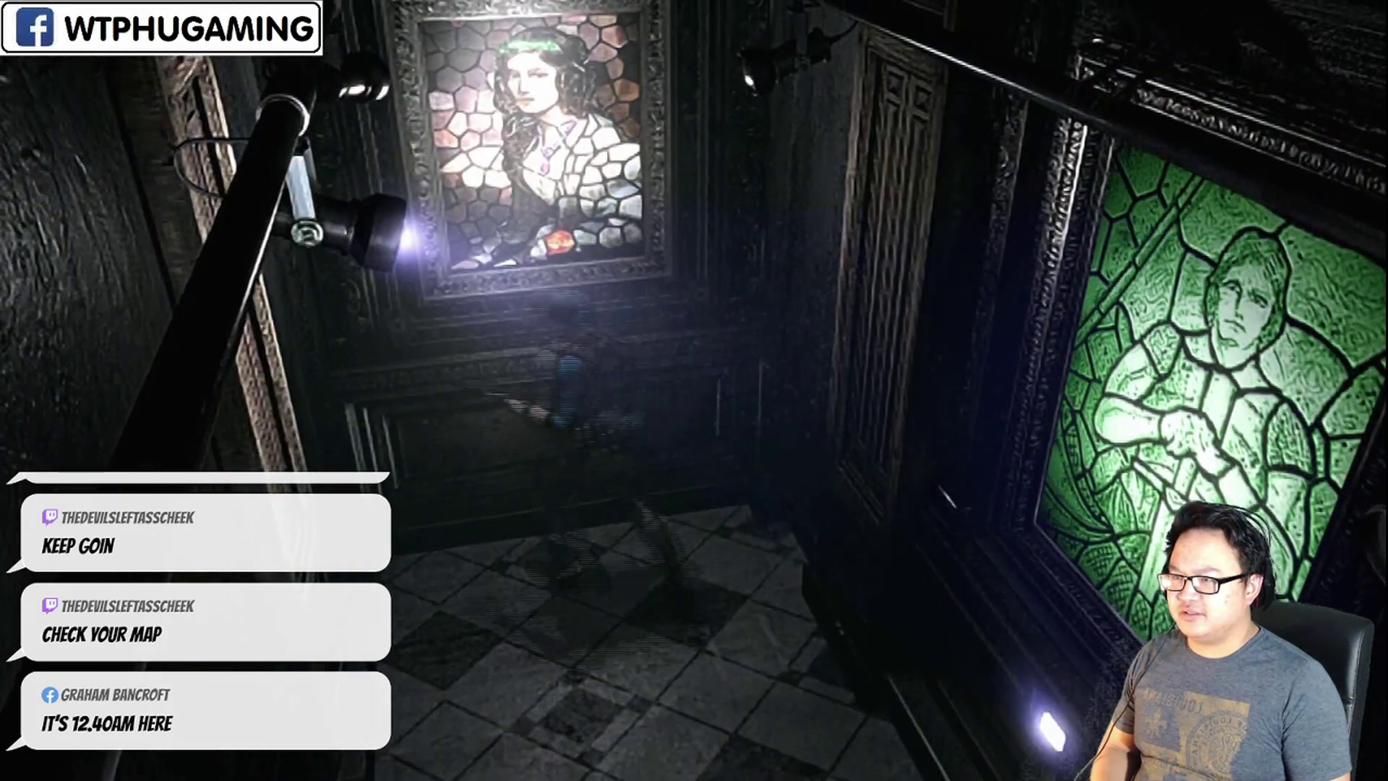
{"action": "key", "text": "Return"}
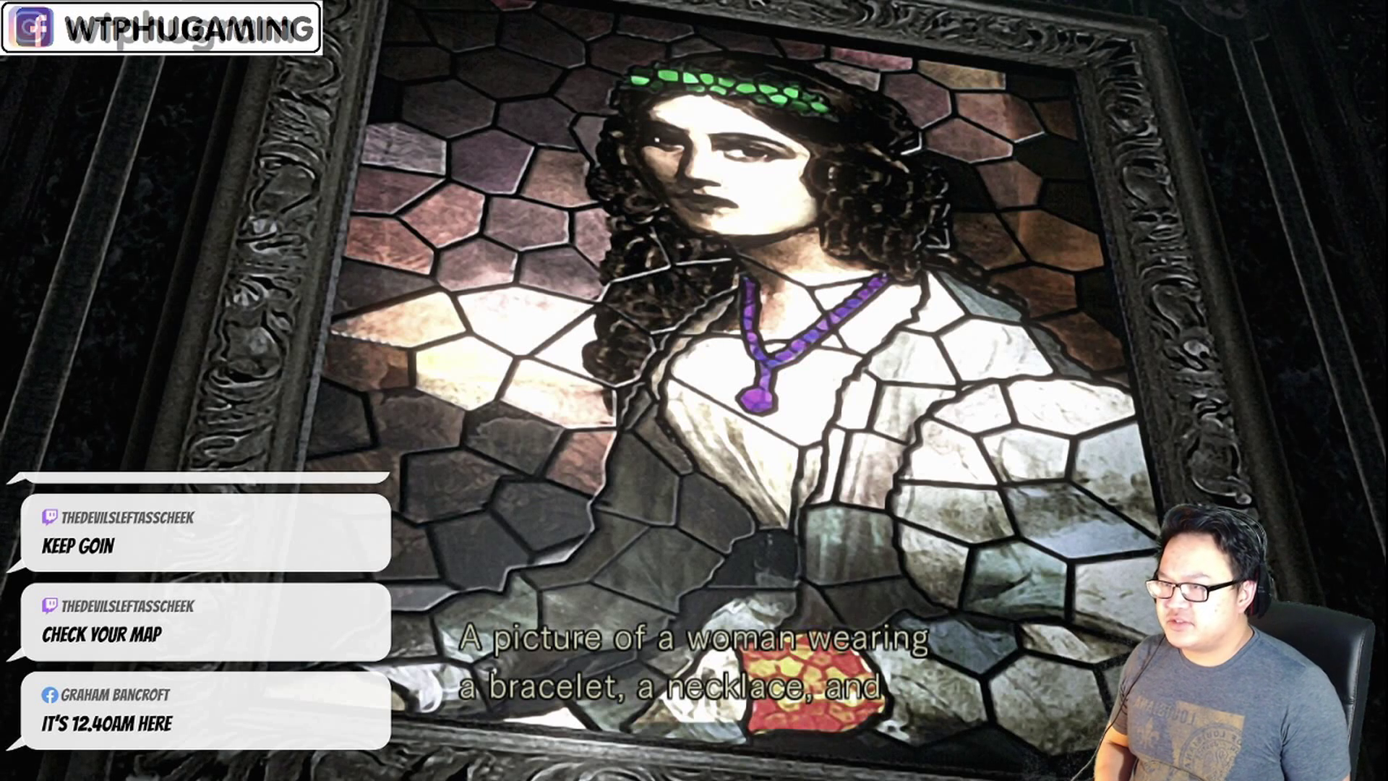
{"action": "key", "text": "Return"}
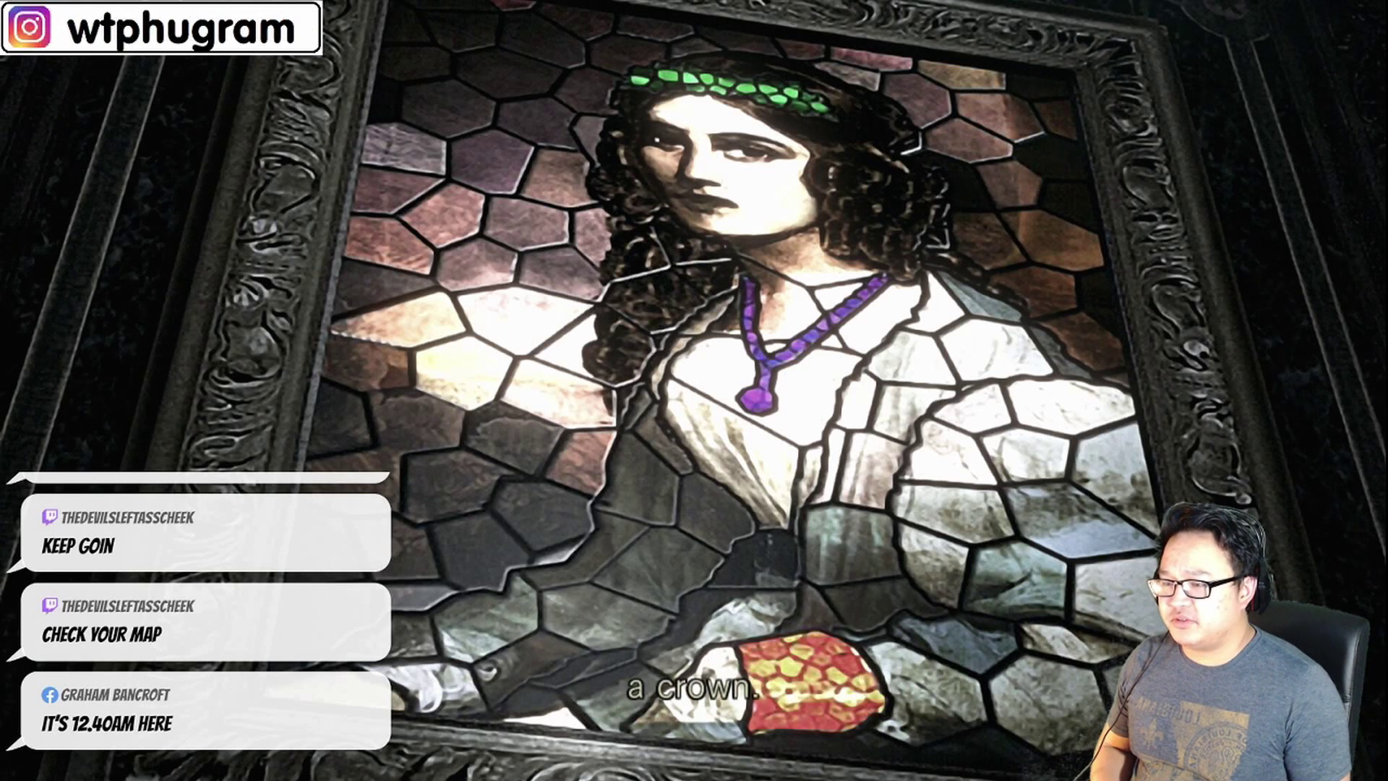
{"action": "key", "text": "Return"}
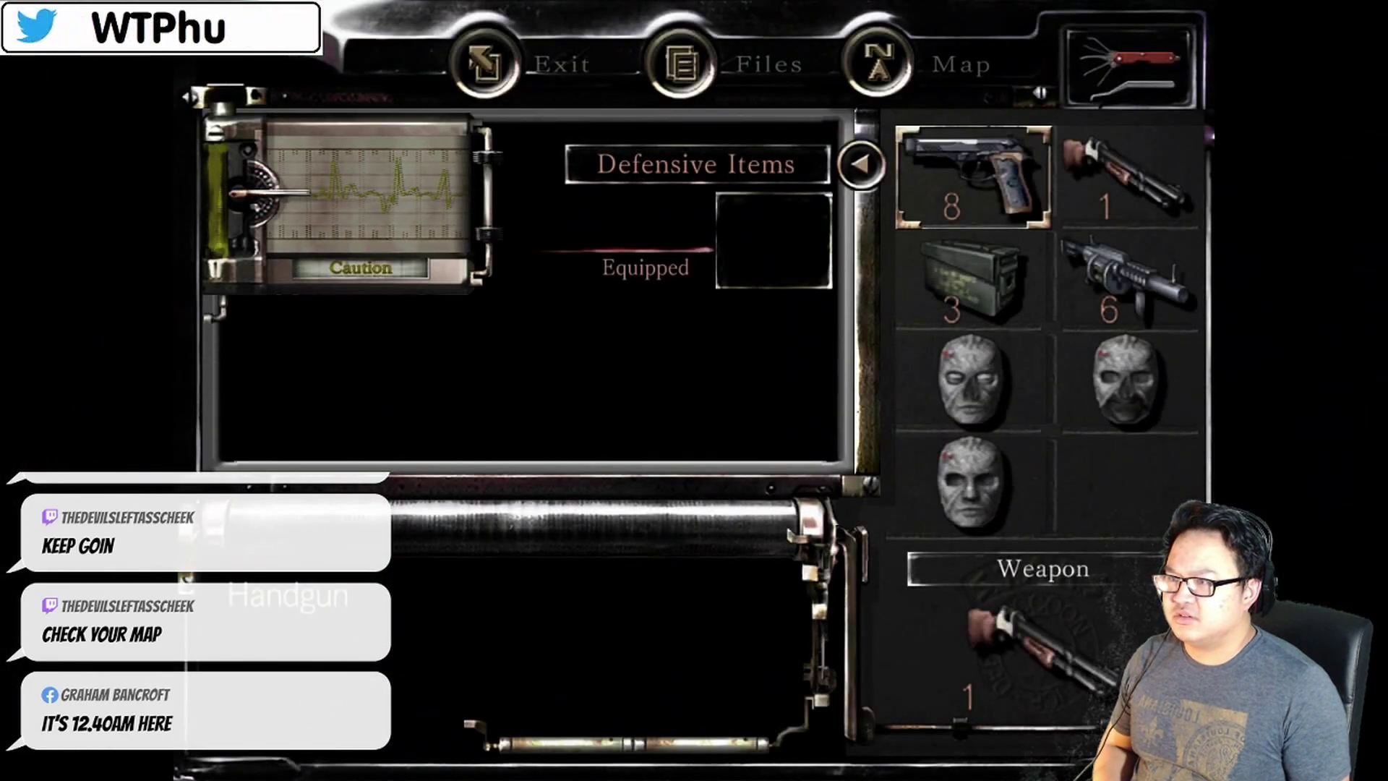
Equip the handgun in place of the shotgun and fend off the attacking crow
{"action": "key", "text": "Return"}
{"action": "key", "text": "Return"}
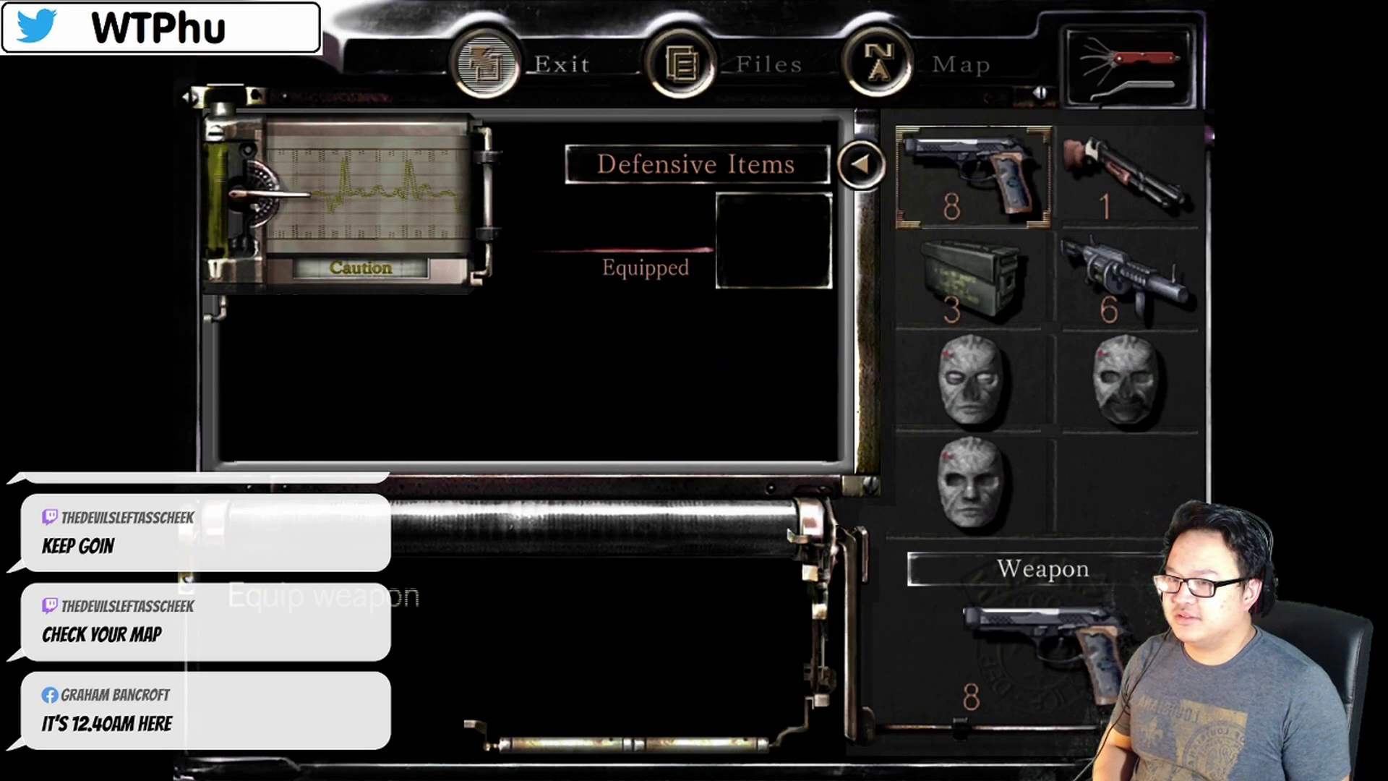
{"action": "key", "text": "Escape"}
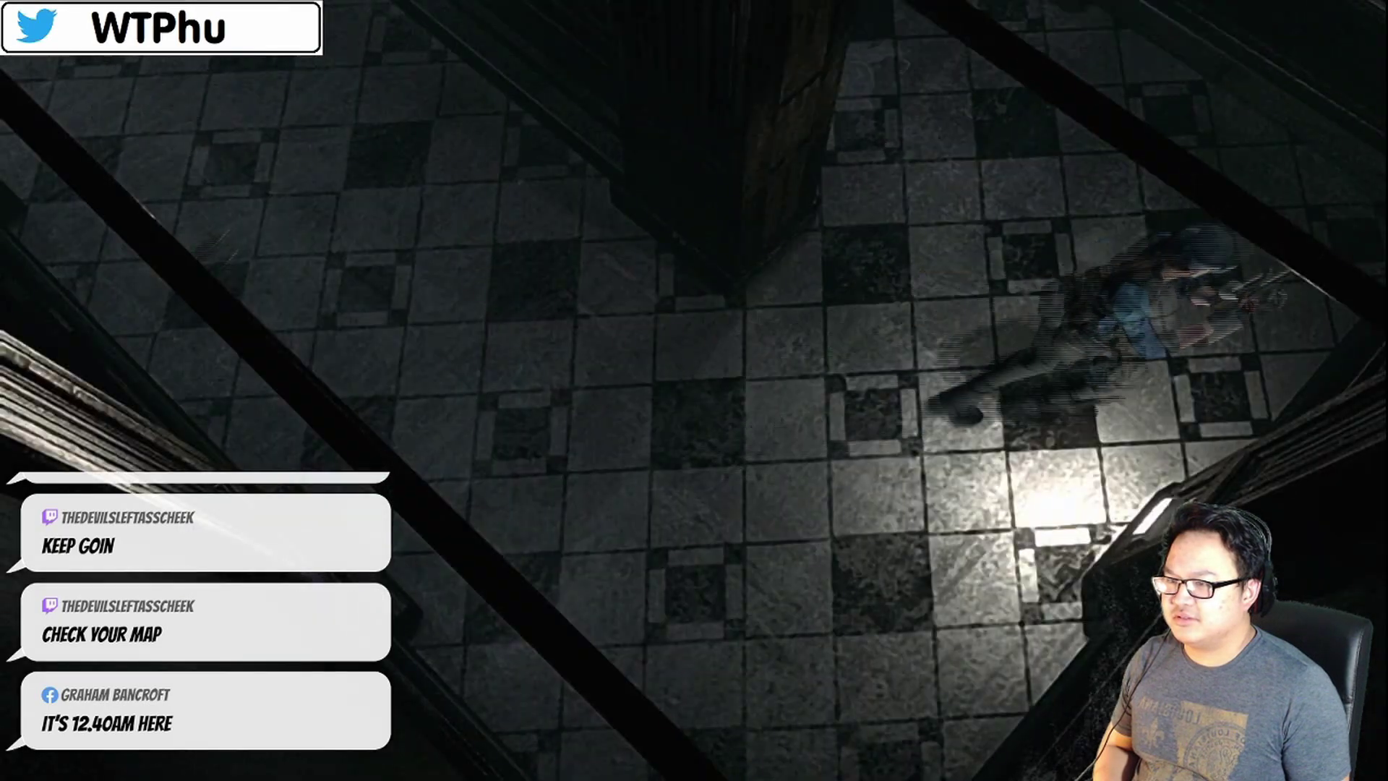
{"action": "key", "text": "Up"}
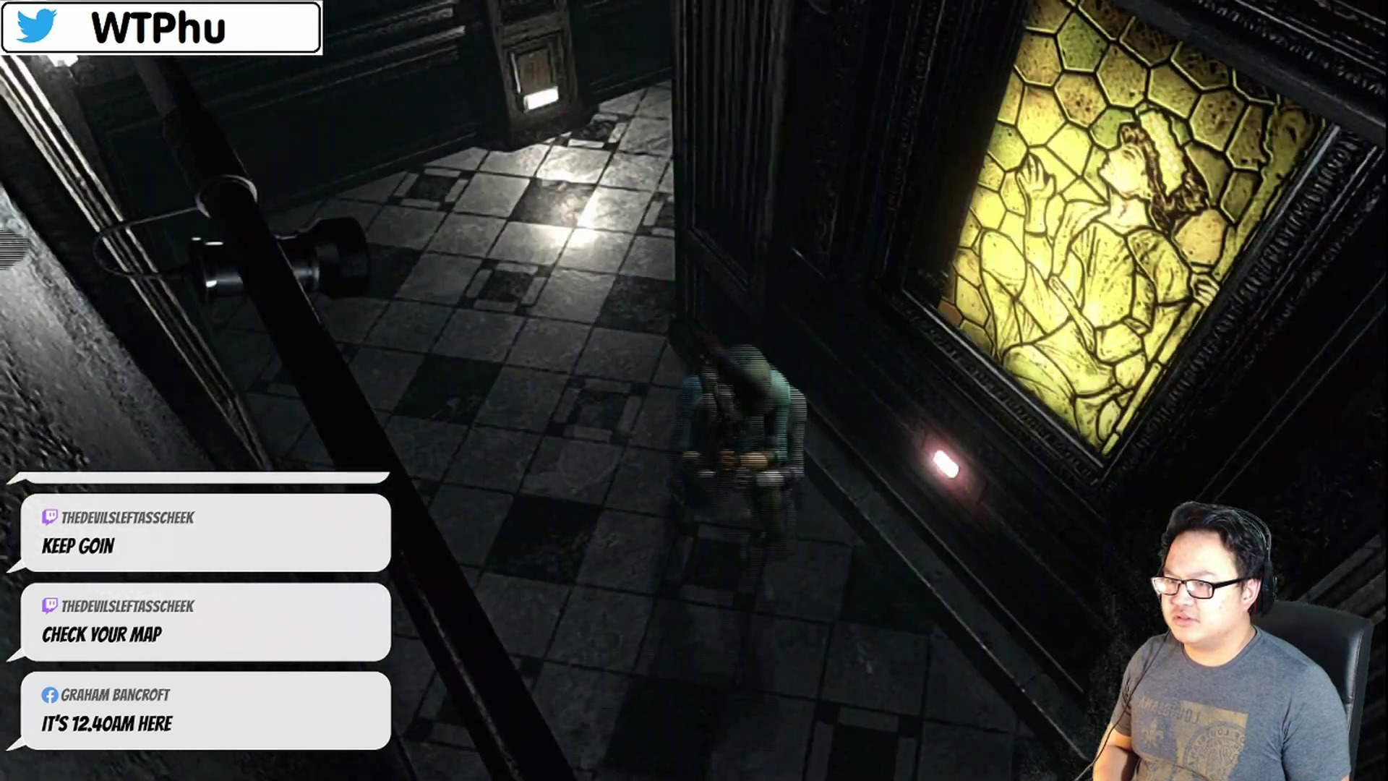
{"action": "key", "text": "Up"}
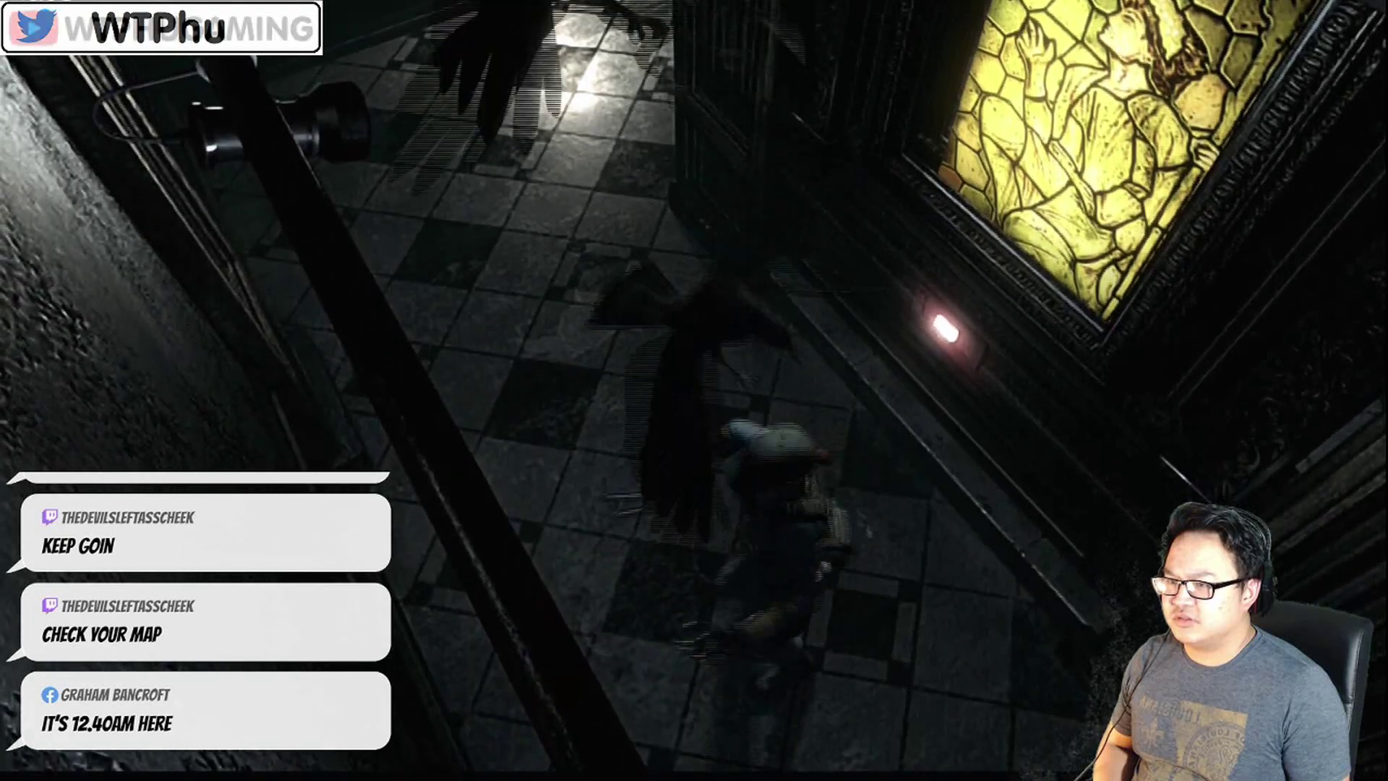
{"action": "key", "text": "Up"}
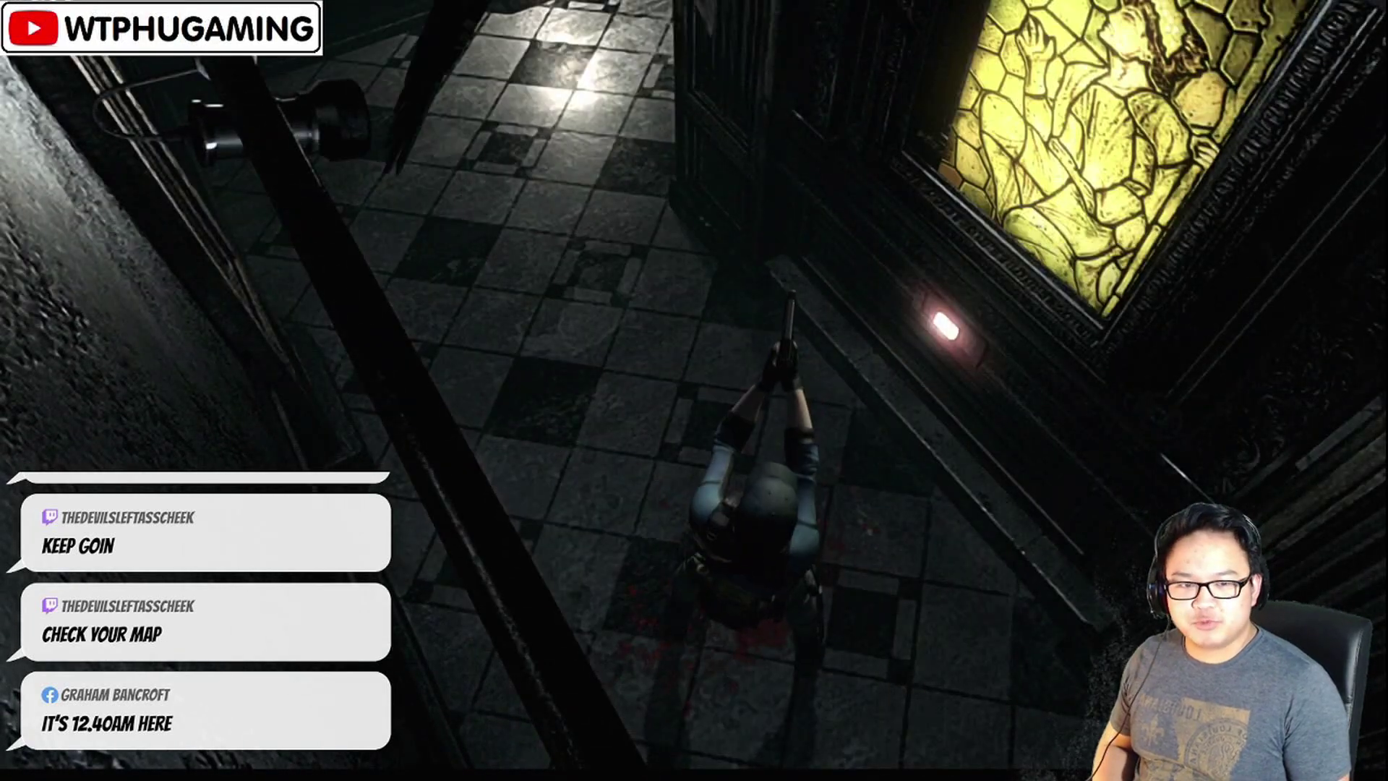
{"action": "key", "text": "Down"}
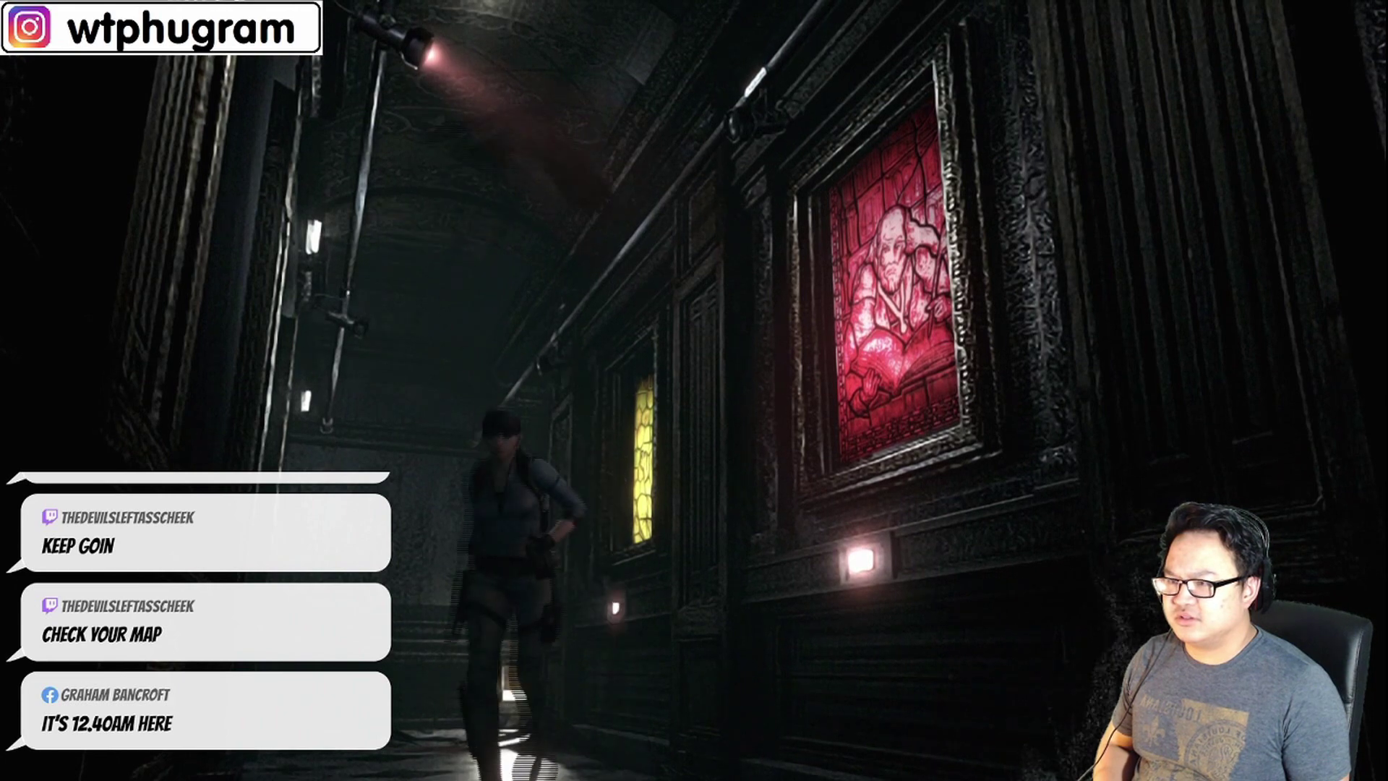
Re-equip the shotgun as Jill's weapon
{"action": "key", "text": "Tab"}
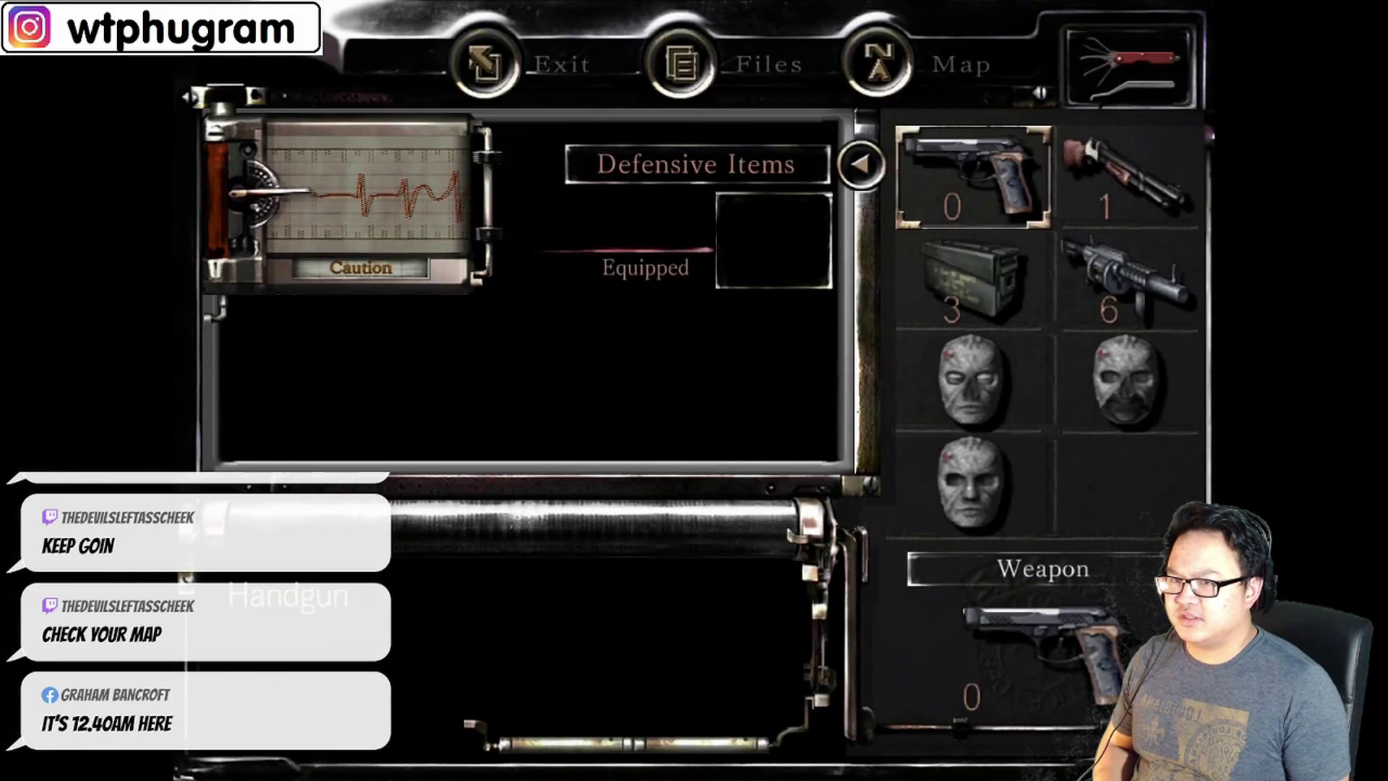
{"action": "key", "text": "Right"}
{"action": "key", "text": "Return"}
{"action": "key", "text": "Return"}
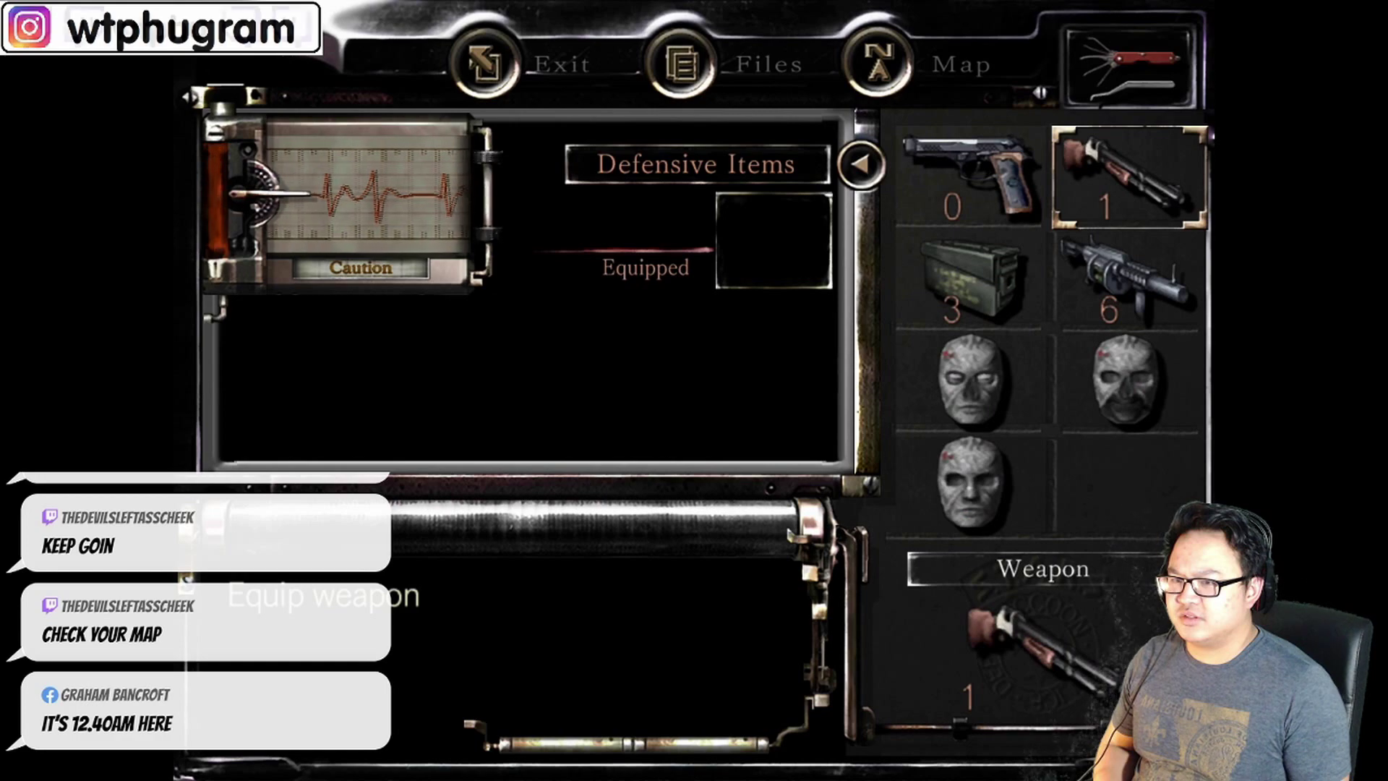
{"action": "key", "text": "Tab"}
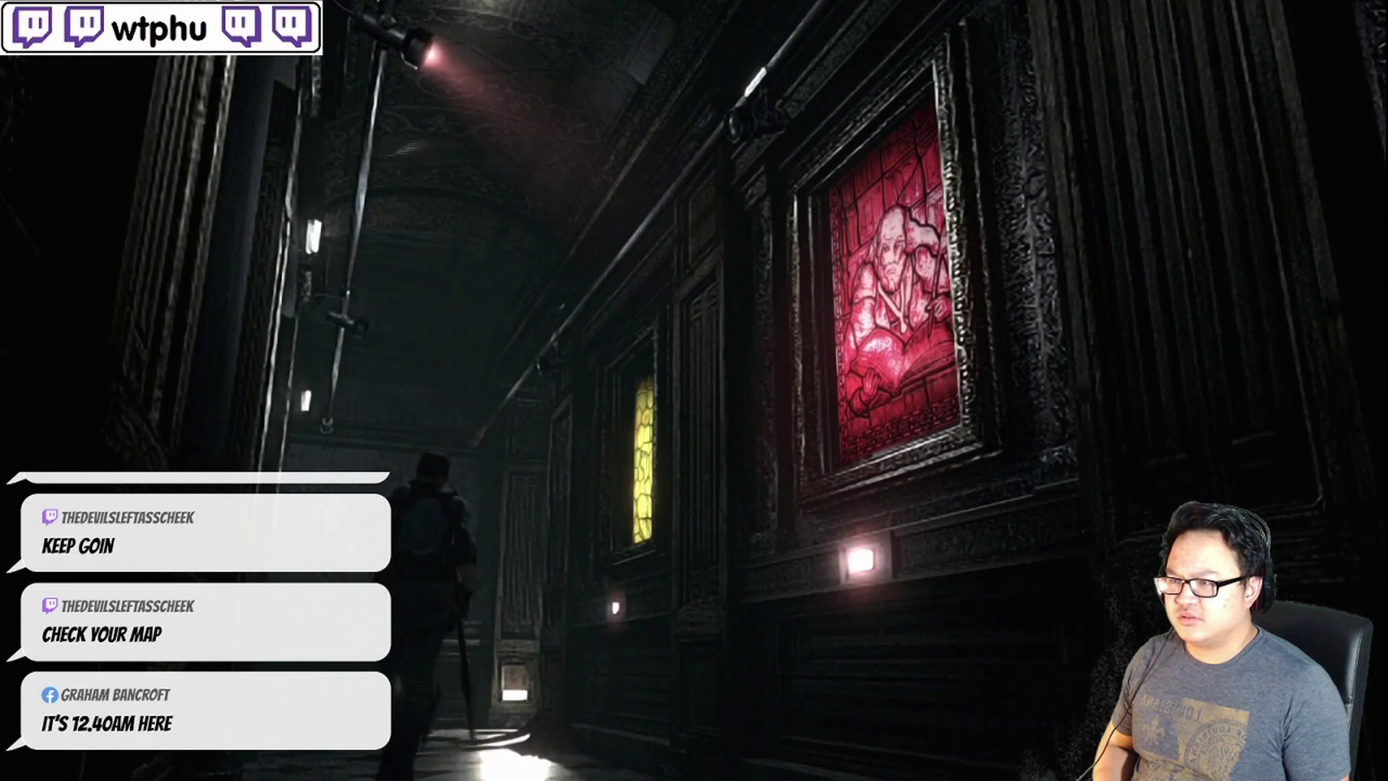
Walk past the green window and back toward the red-window corridor
{"action": "key", "text": "Down"}
{"action": "key", "text": "Up"}
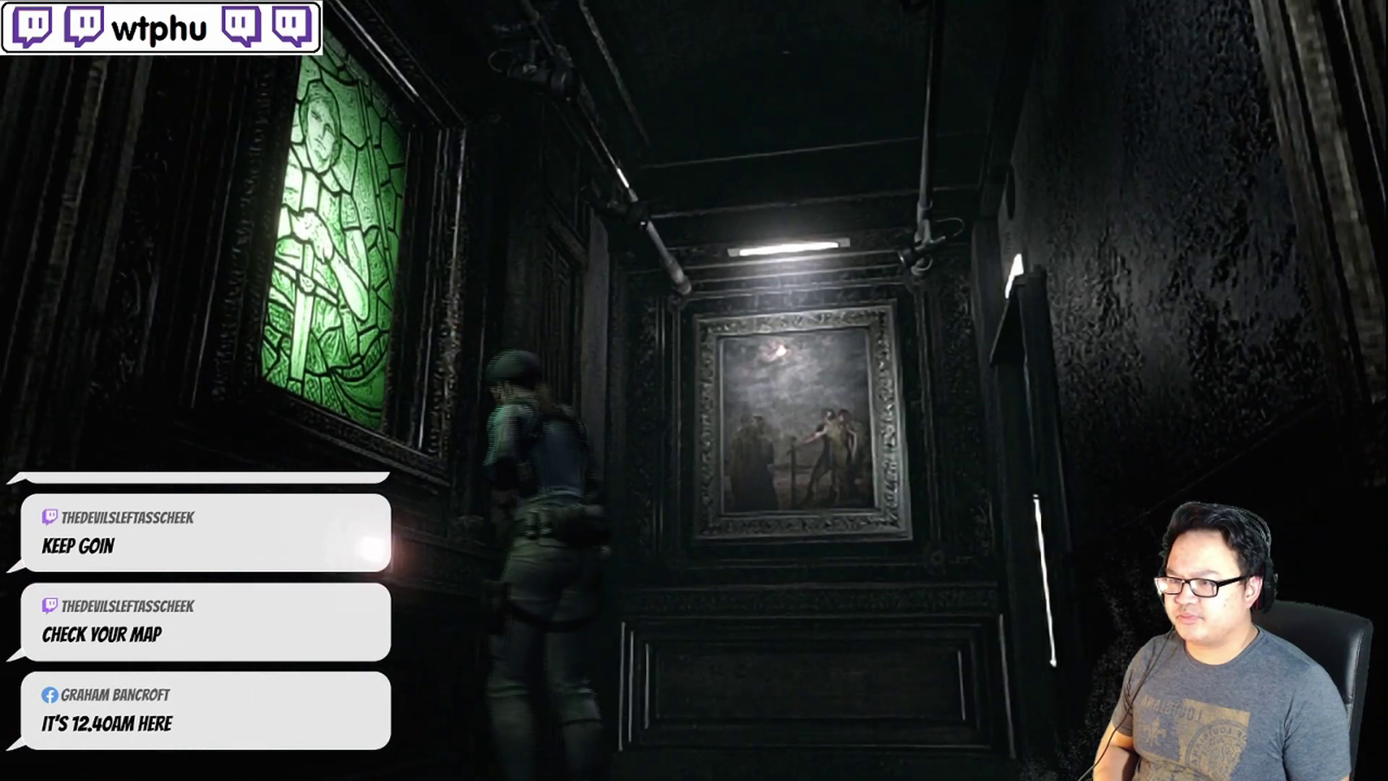
{"action": "key", "text": "Down"}
{"action": "key", "text": "Left"}
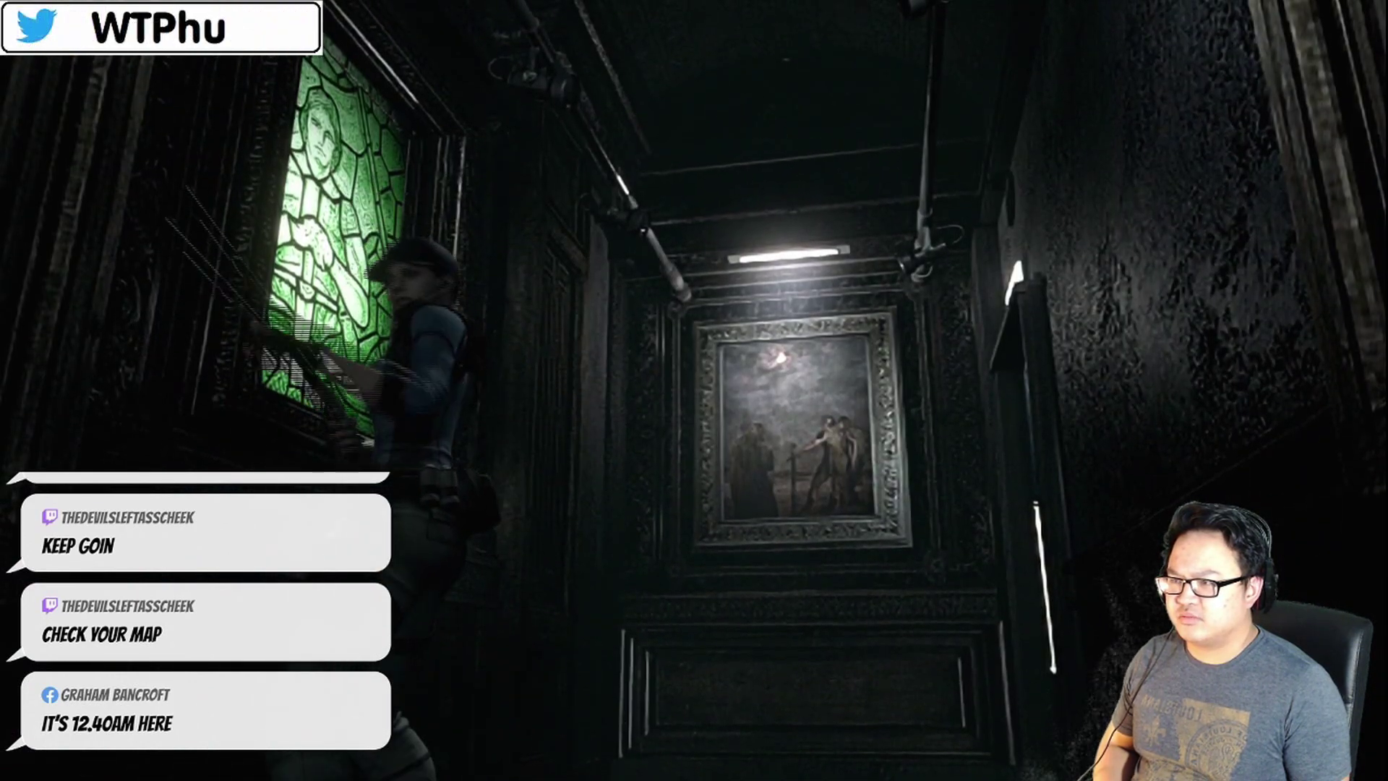
{"action": "key", "text": "Up"}
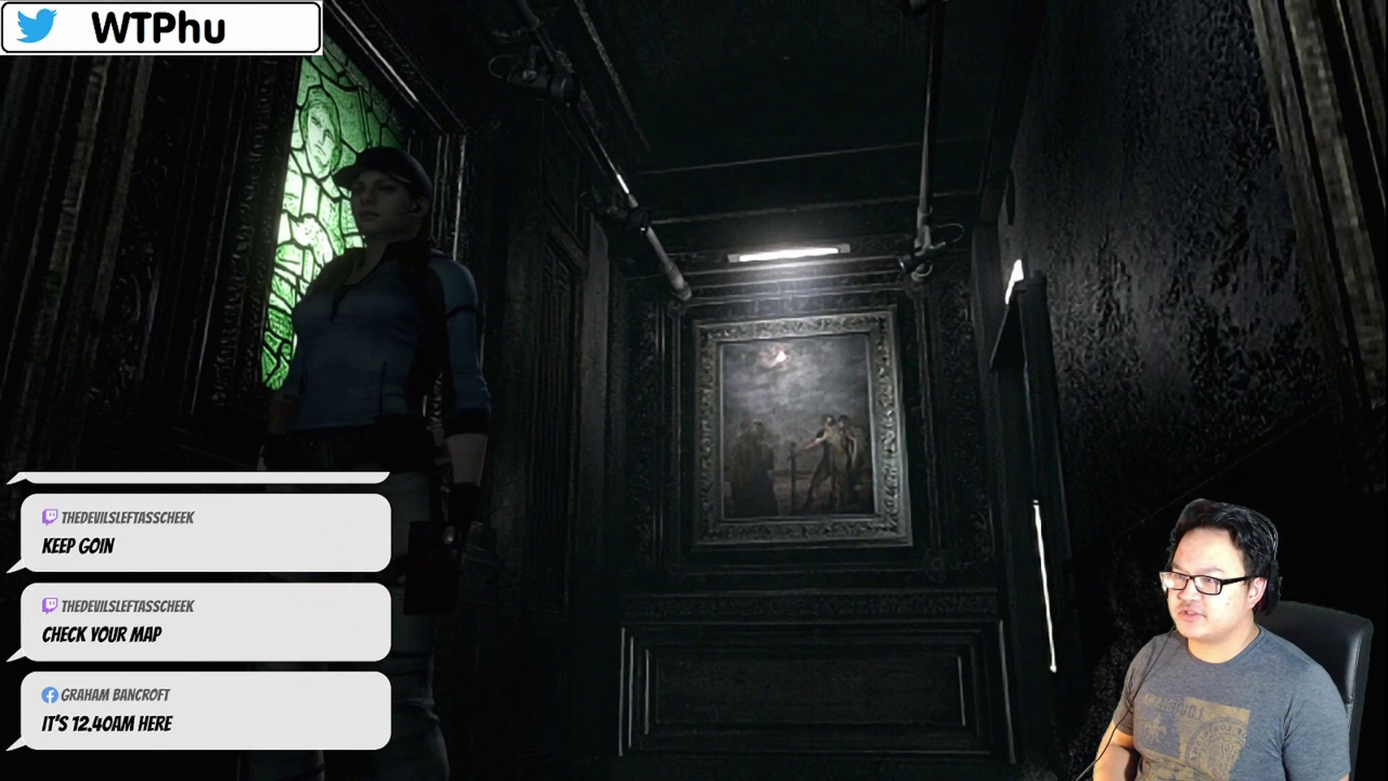
{"action": "key", "text": "Up"}
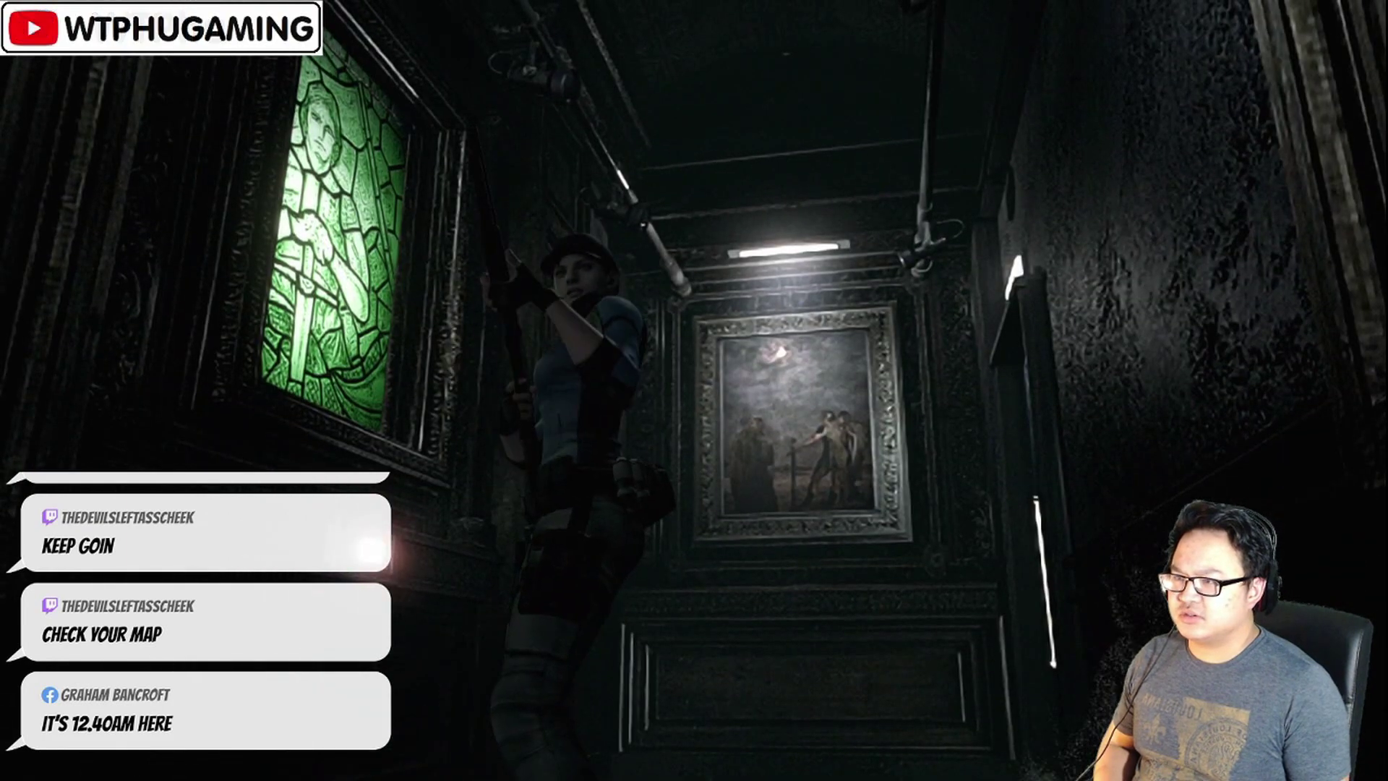
{"action": "key", "text": "Up"}
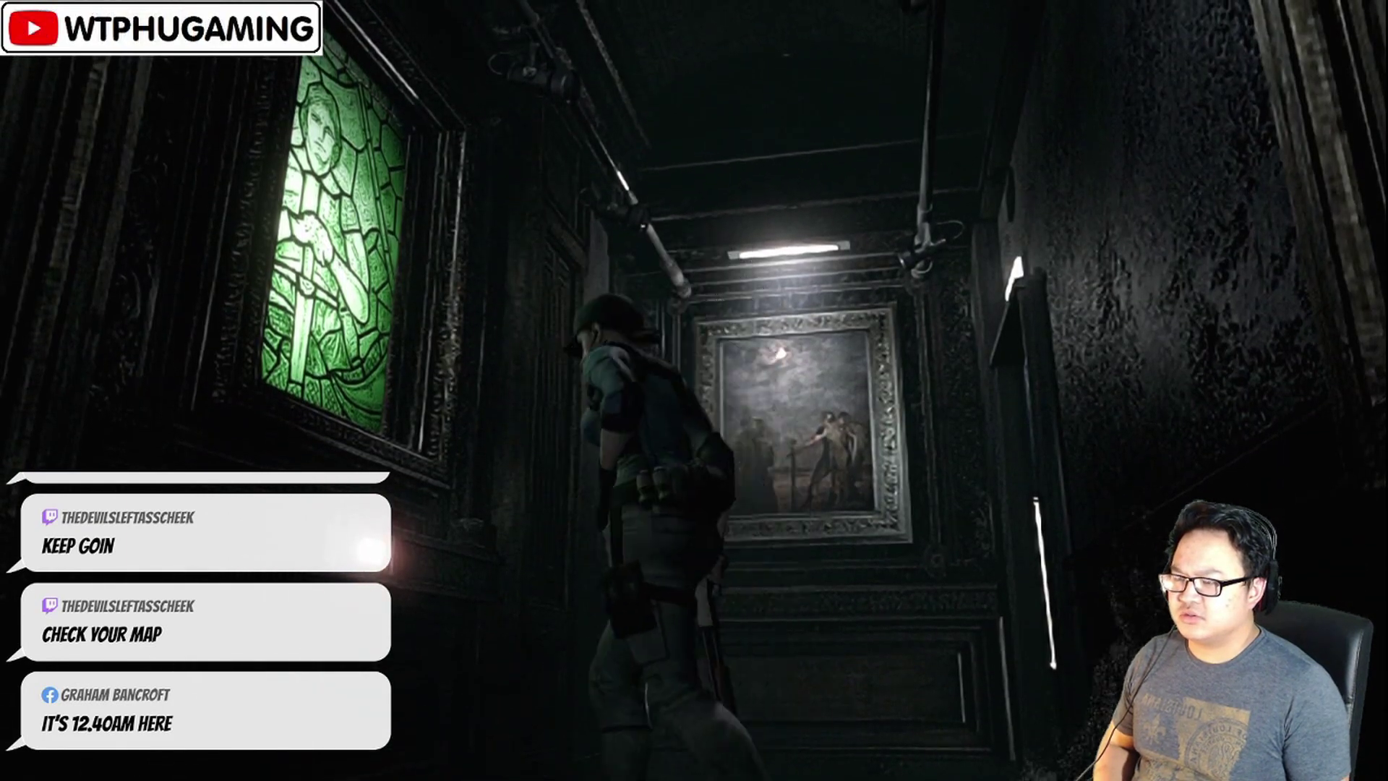
{"action": "key", "text": "Up"}
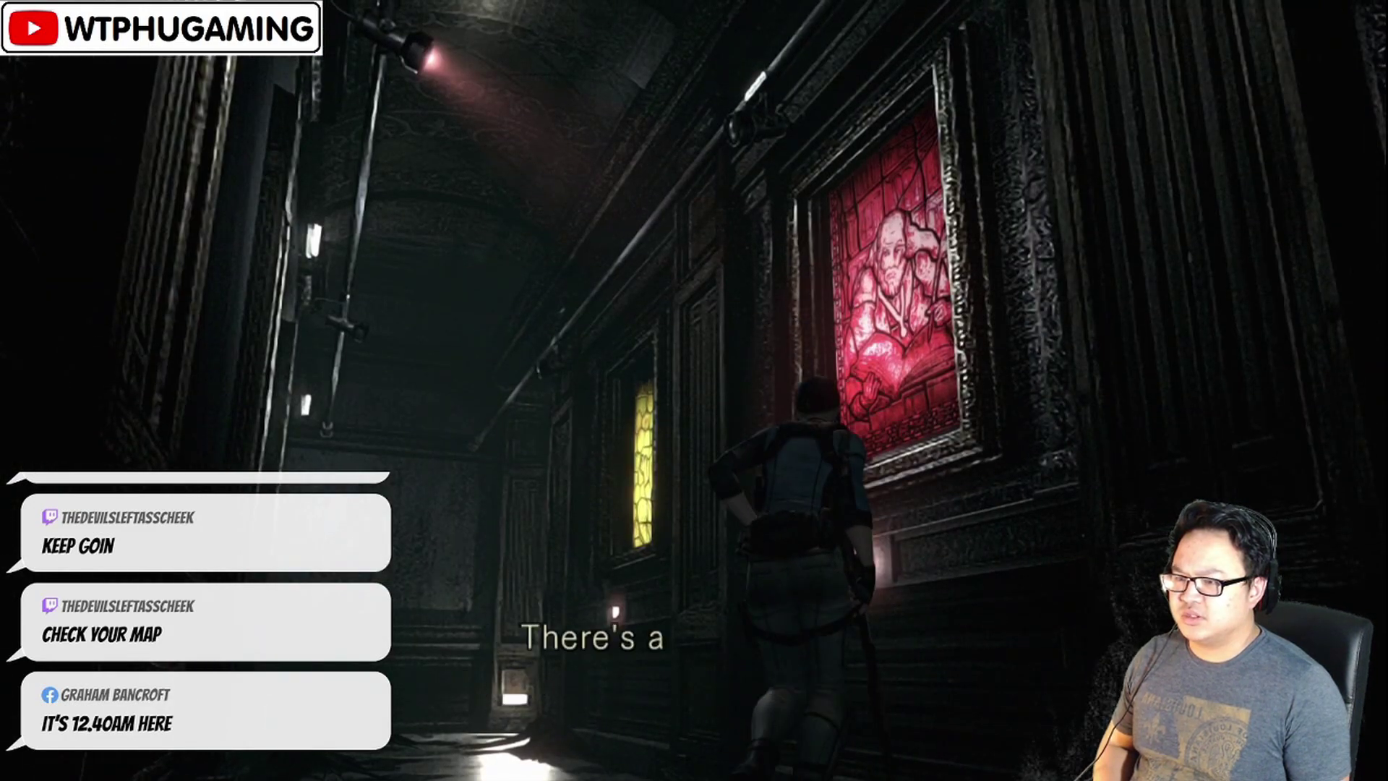
Reset the sage picture's switch and walk to the yellow window and back
{"action": "key", "text": "Return"}
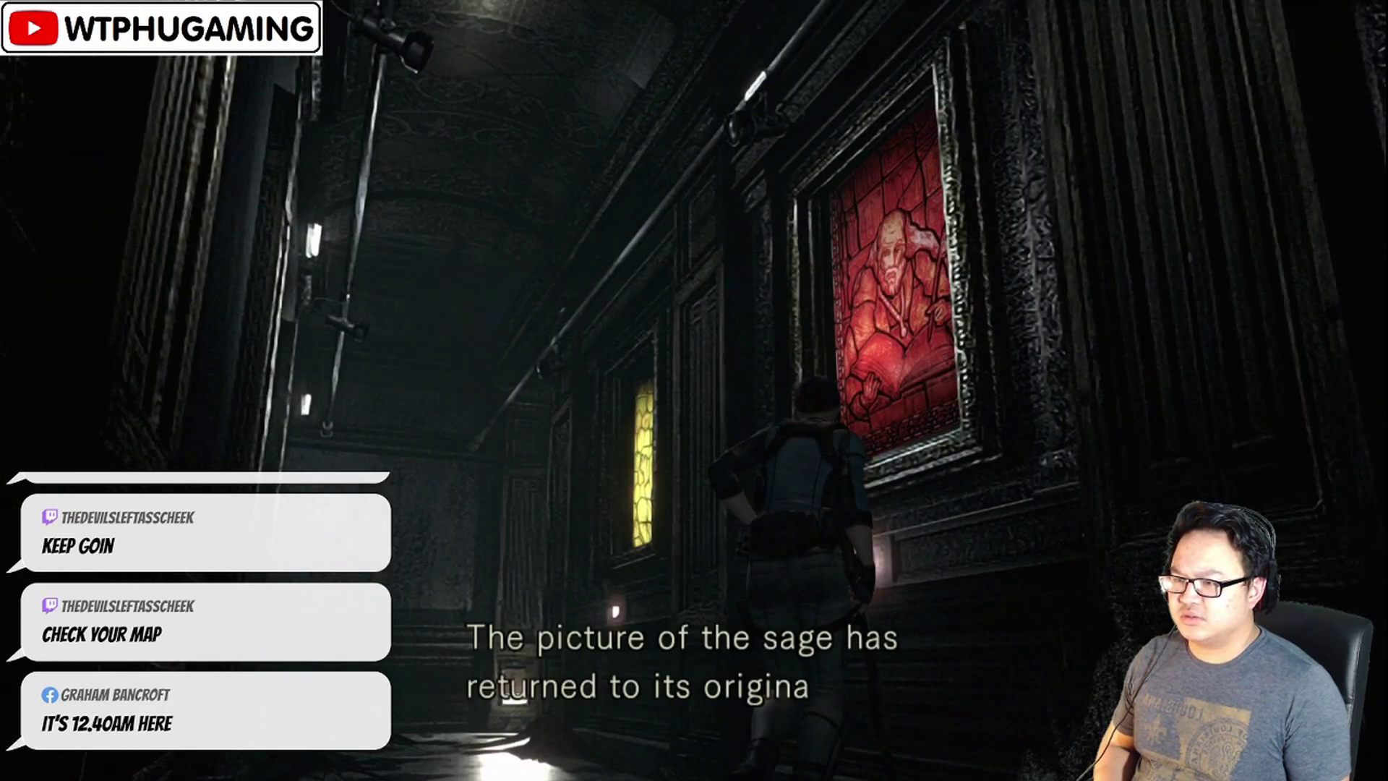
{"action": "key", "text": "Return"}
{"action": "key", "text": "Up"}
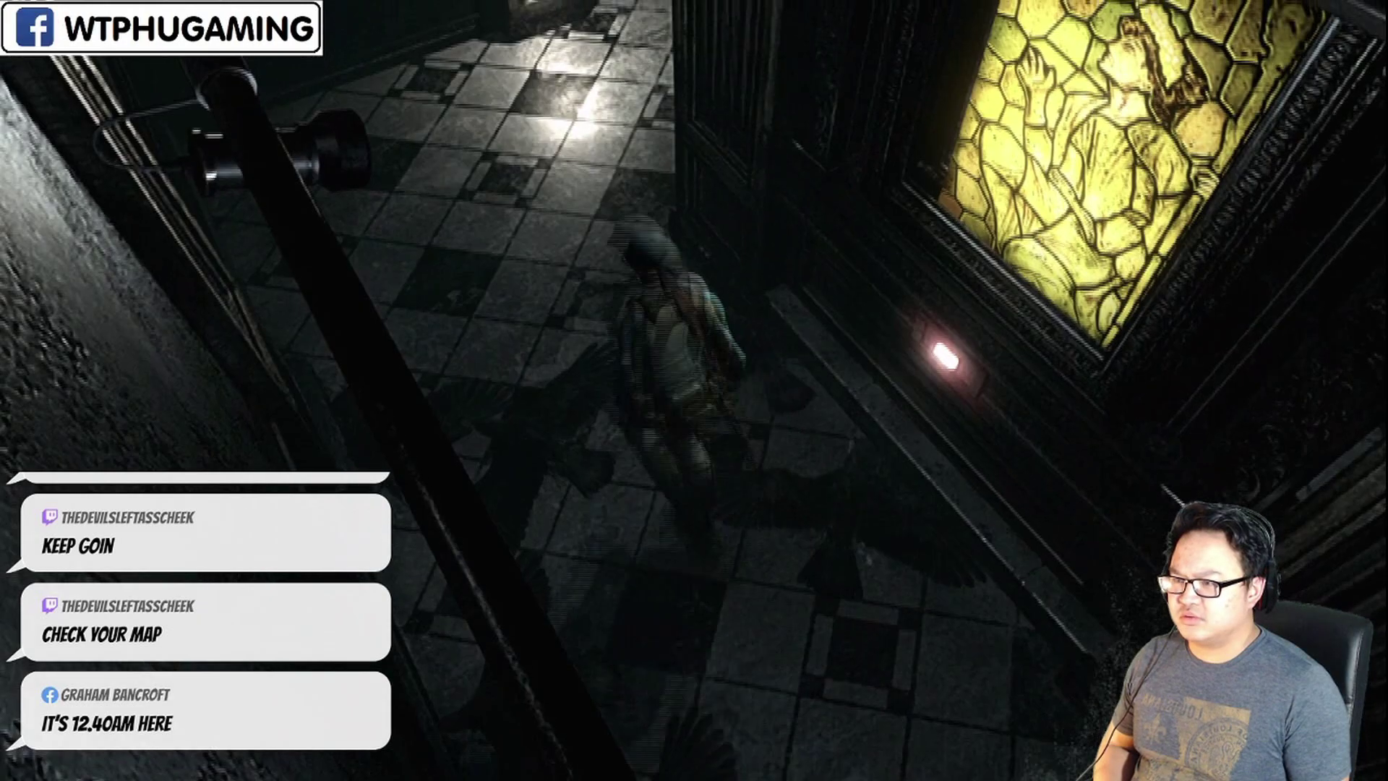
{"action": "key", "text": "Up"}
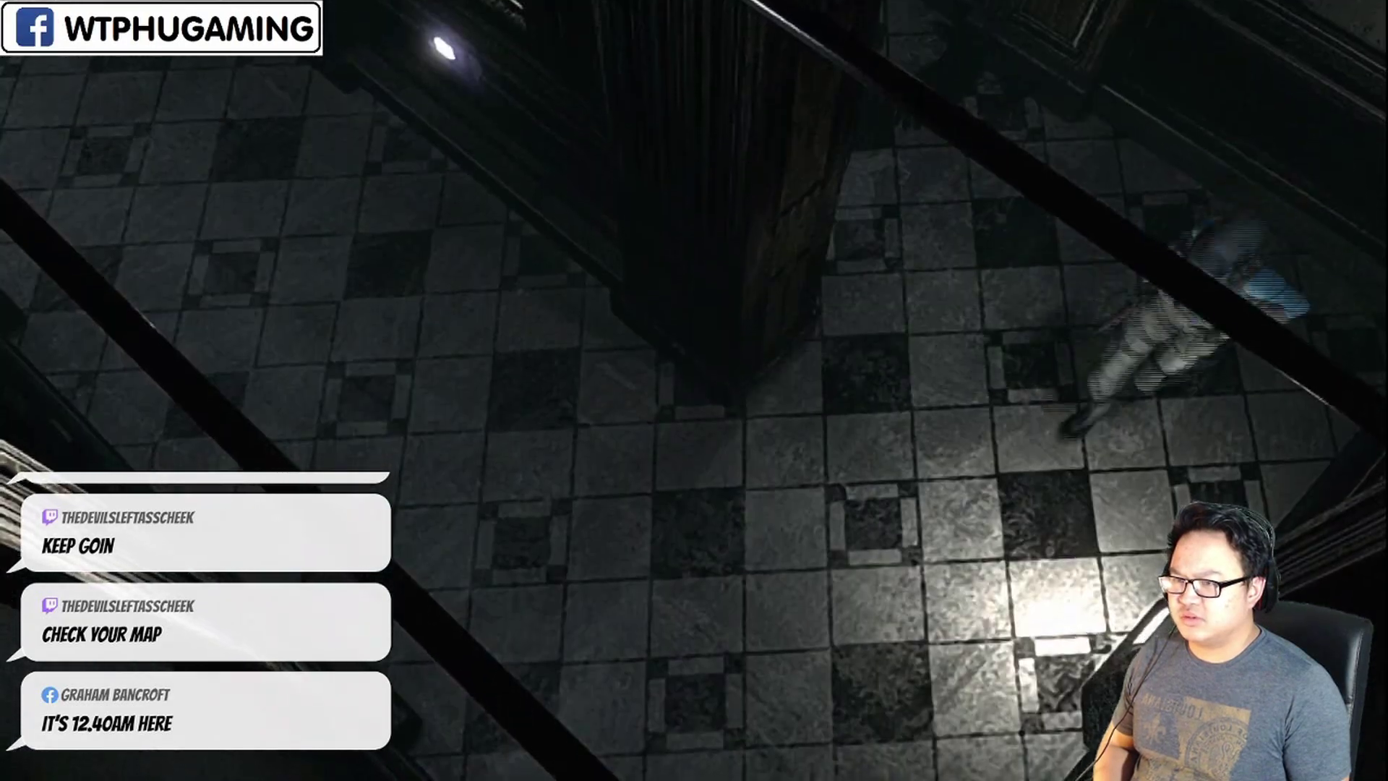
{"action": "key", "text": "Up"}
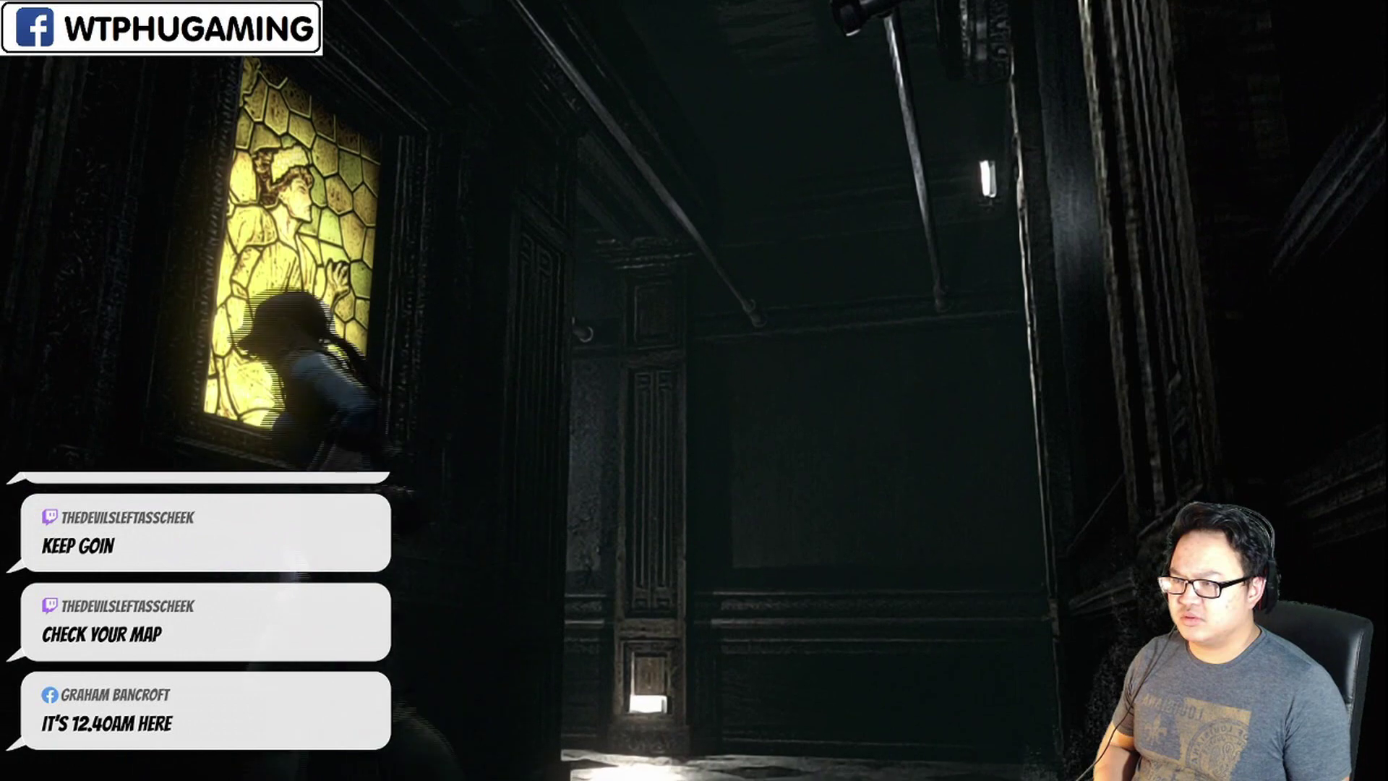
{"action": "key", "text": "Up"}
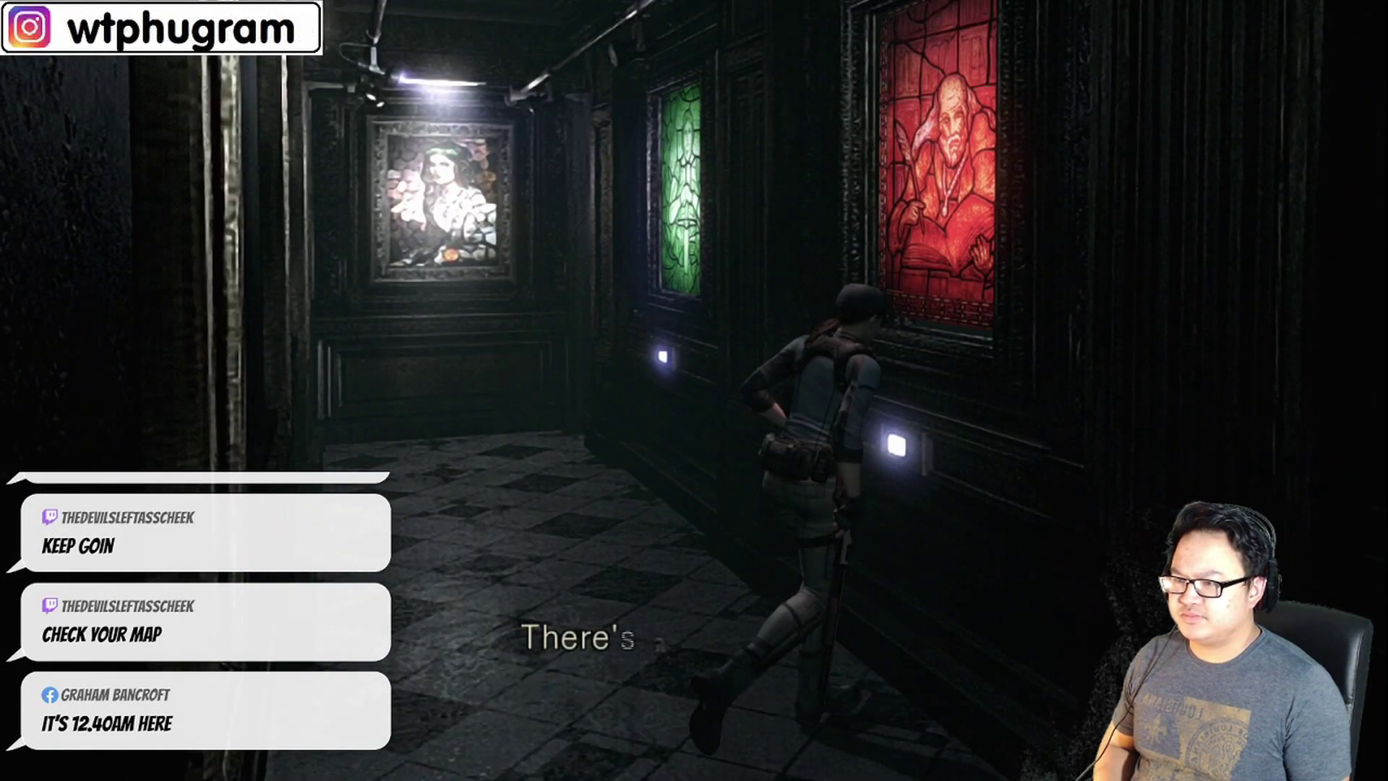
Turn the sage window purple and the yellow window green
{"action": "key", "text": "Return"}
{"action": "key", "text": "Return"}
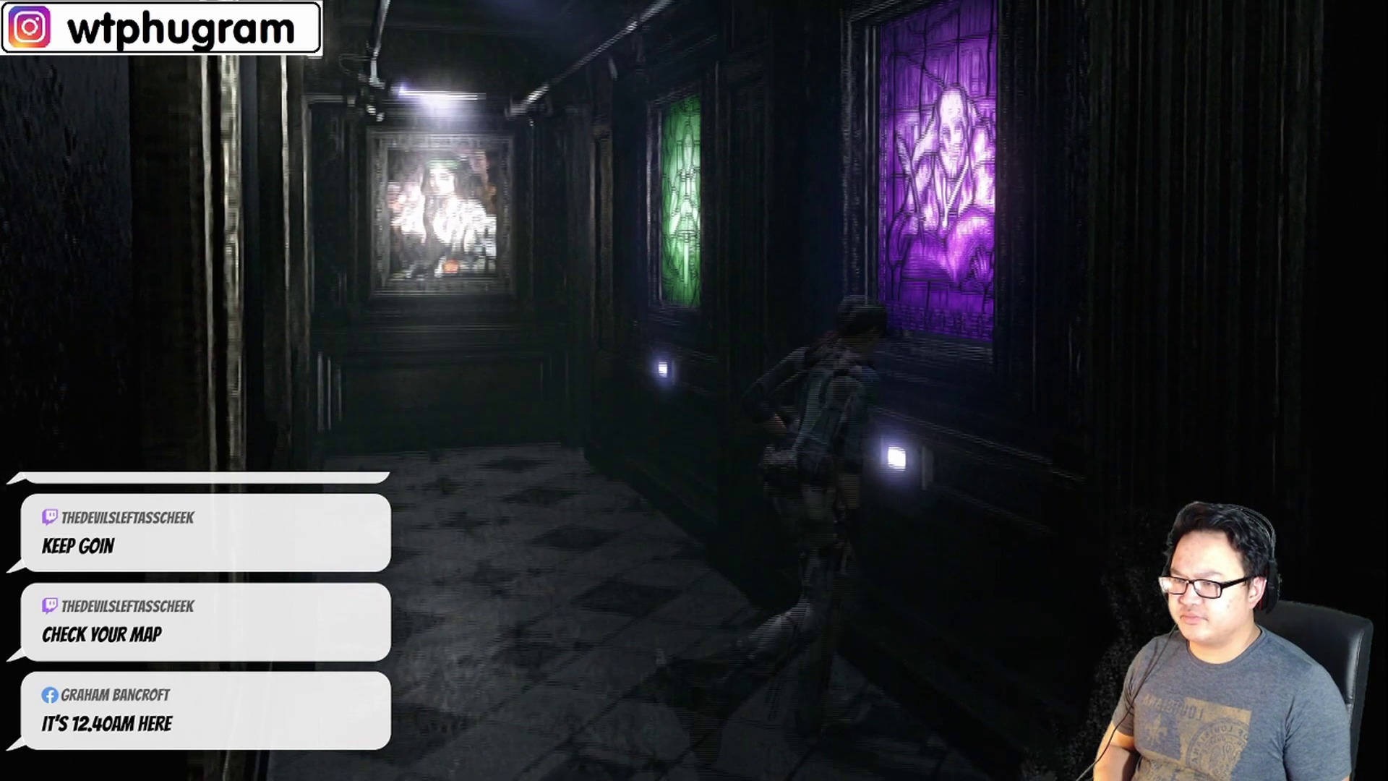
{"action": "key", "text": "Up"}
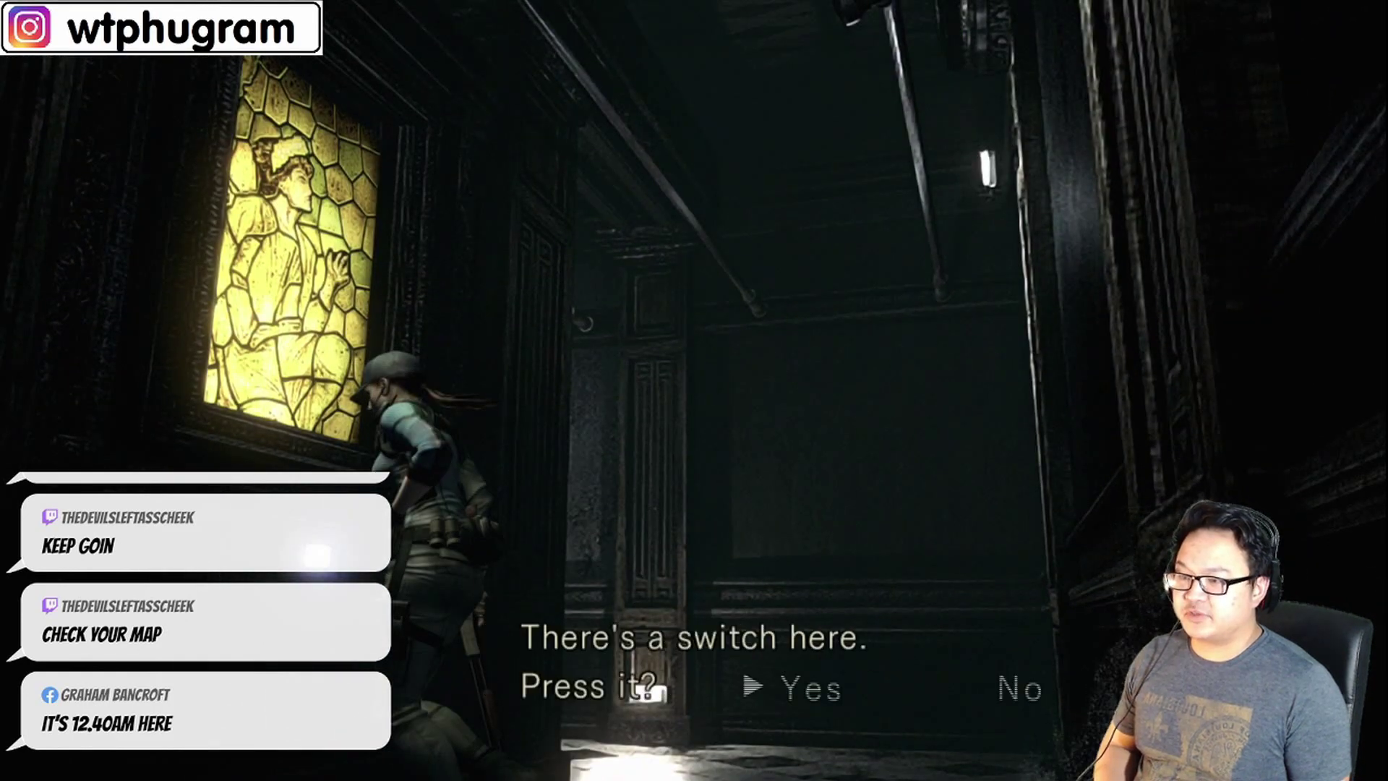
{"action": "key", "text": "Return"}
{"action": "key", "text": "Return"}
{"action": "key", "text": "Up"}
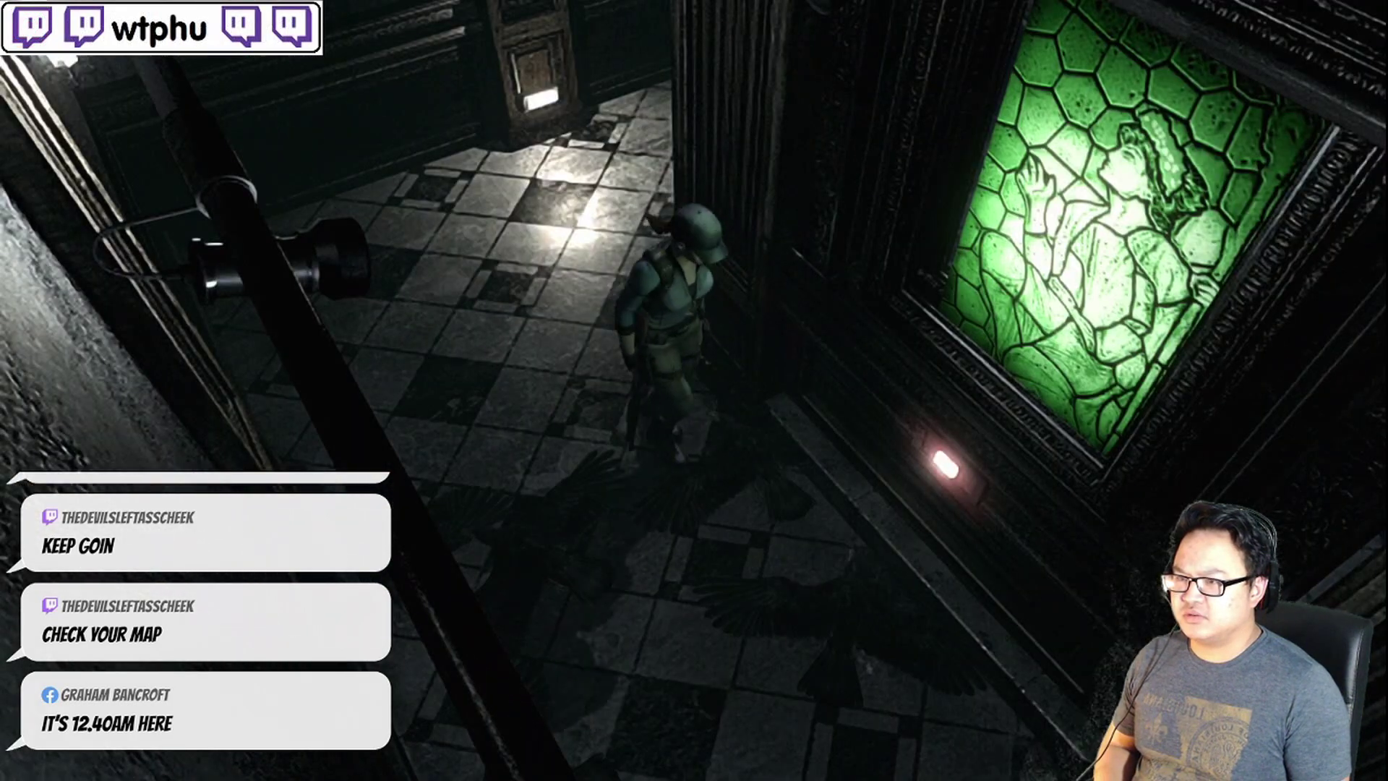
Press the saint picture's switch repeatedly, turning its glass green, then yellow
{"action": "key", "text": "Left"}
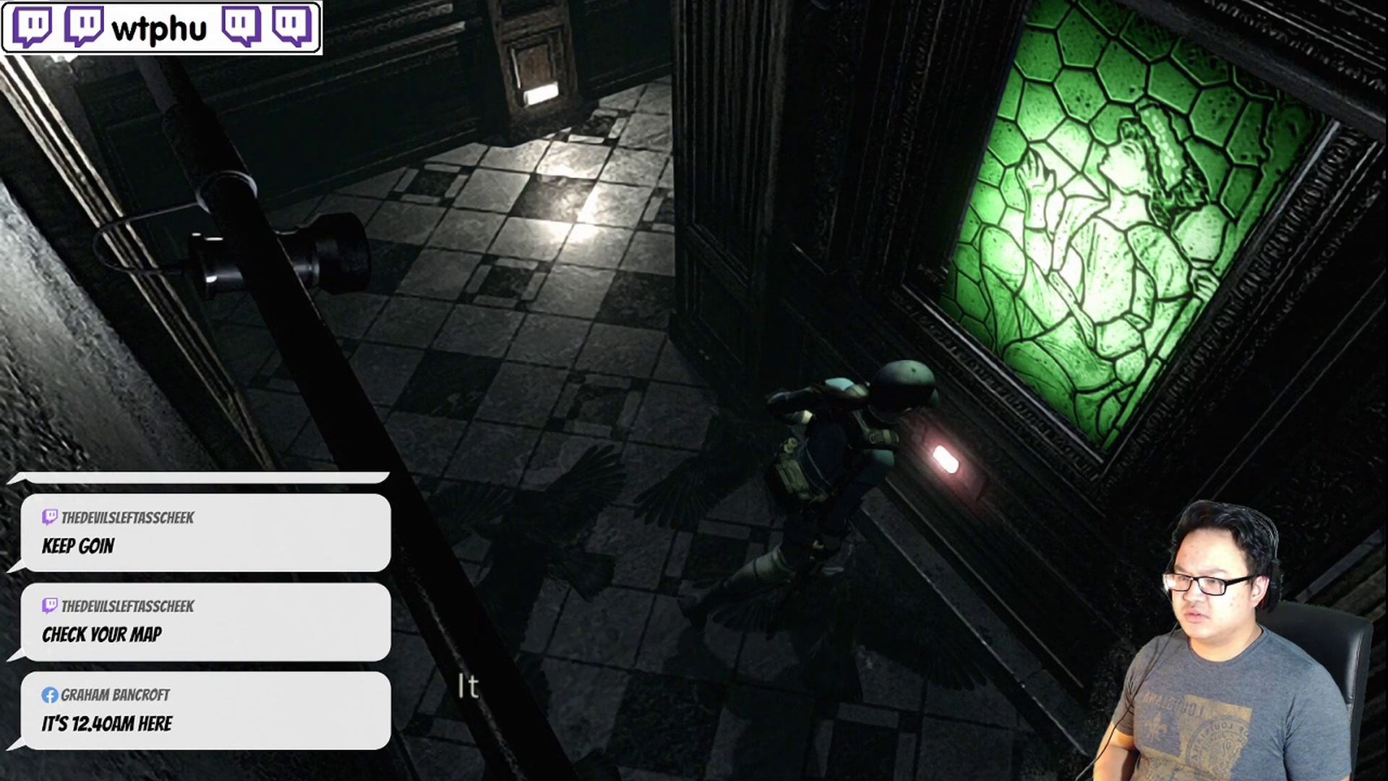
{"action": "key", "text": "Return"}
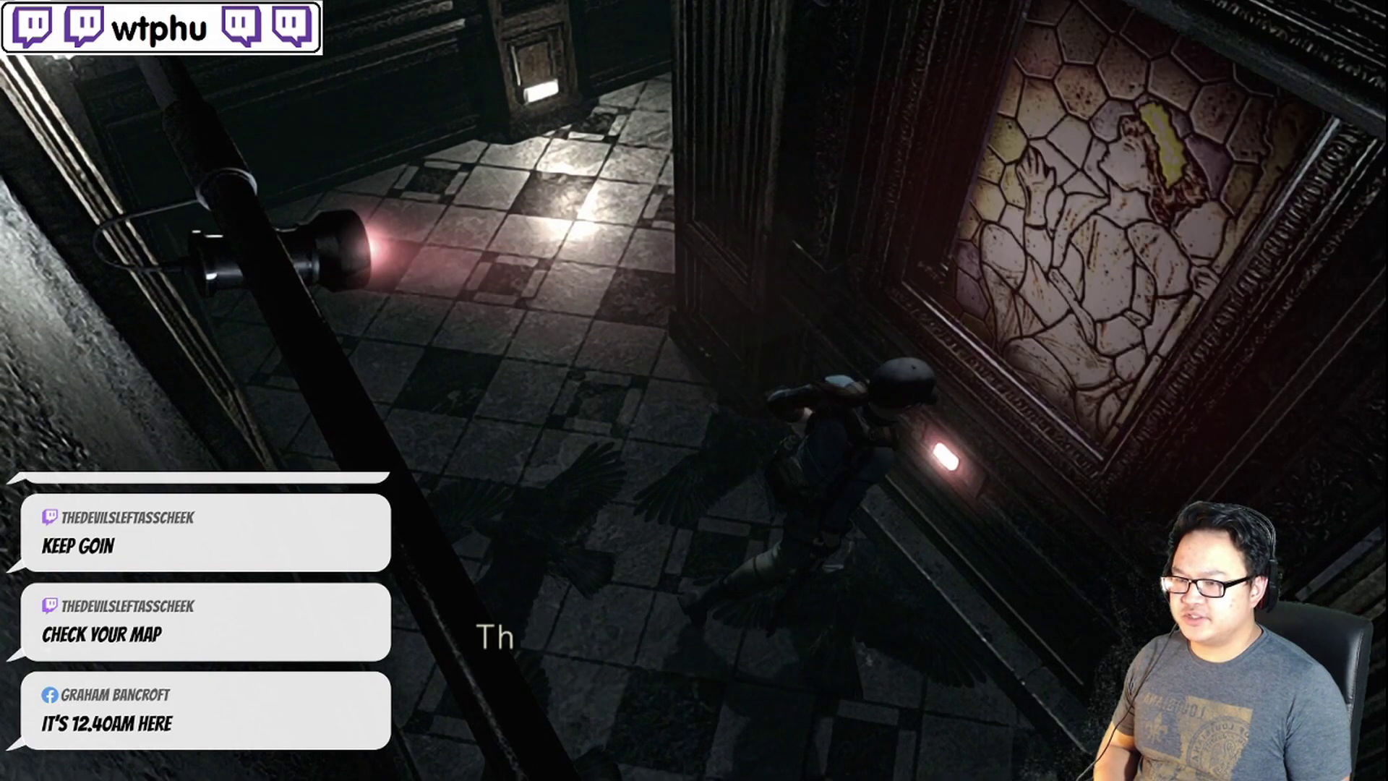
{"action": "key", "text": "Return"}
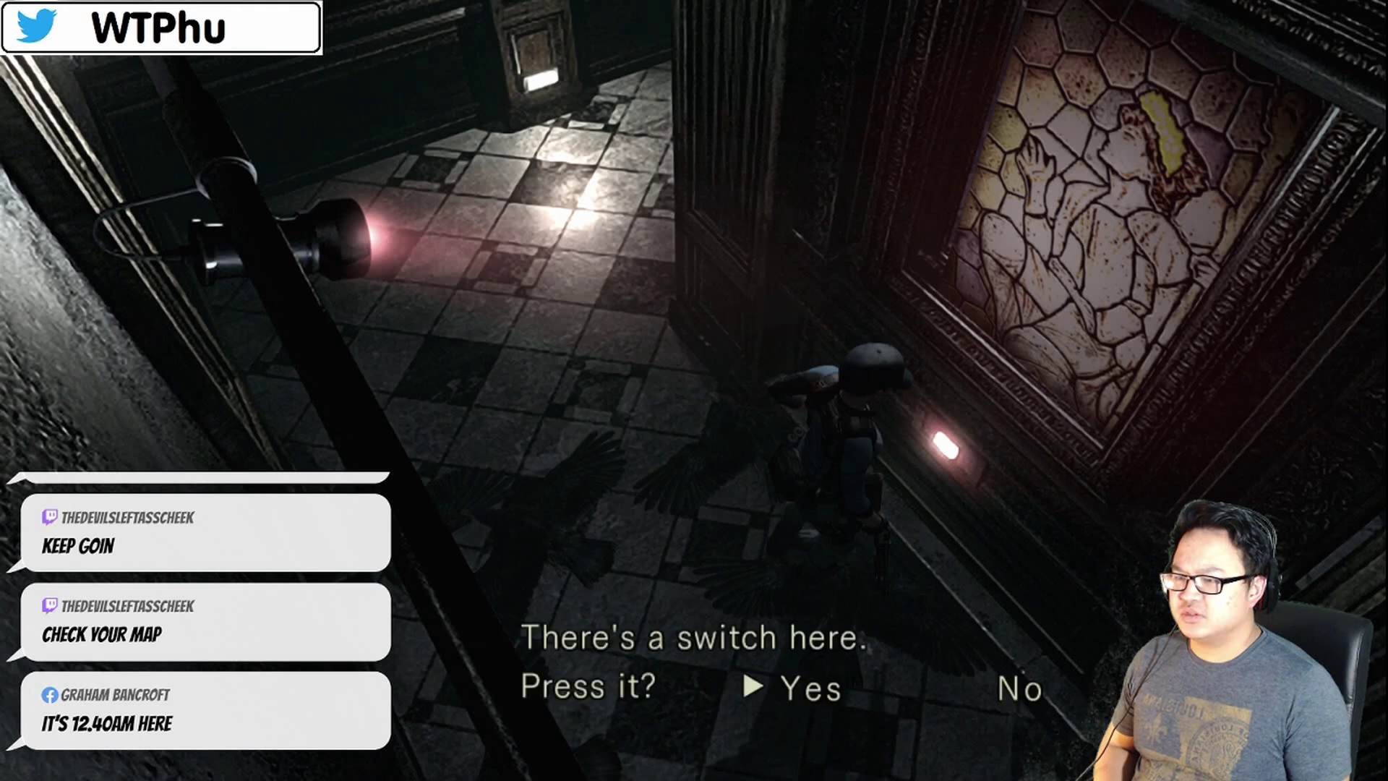
{"action": "key", "text": "Return"}
{"action": "key", "text": "Return"}
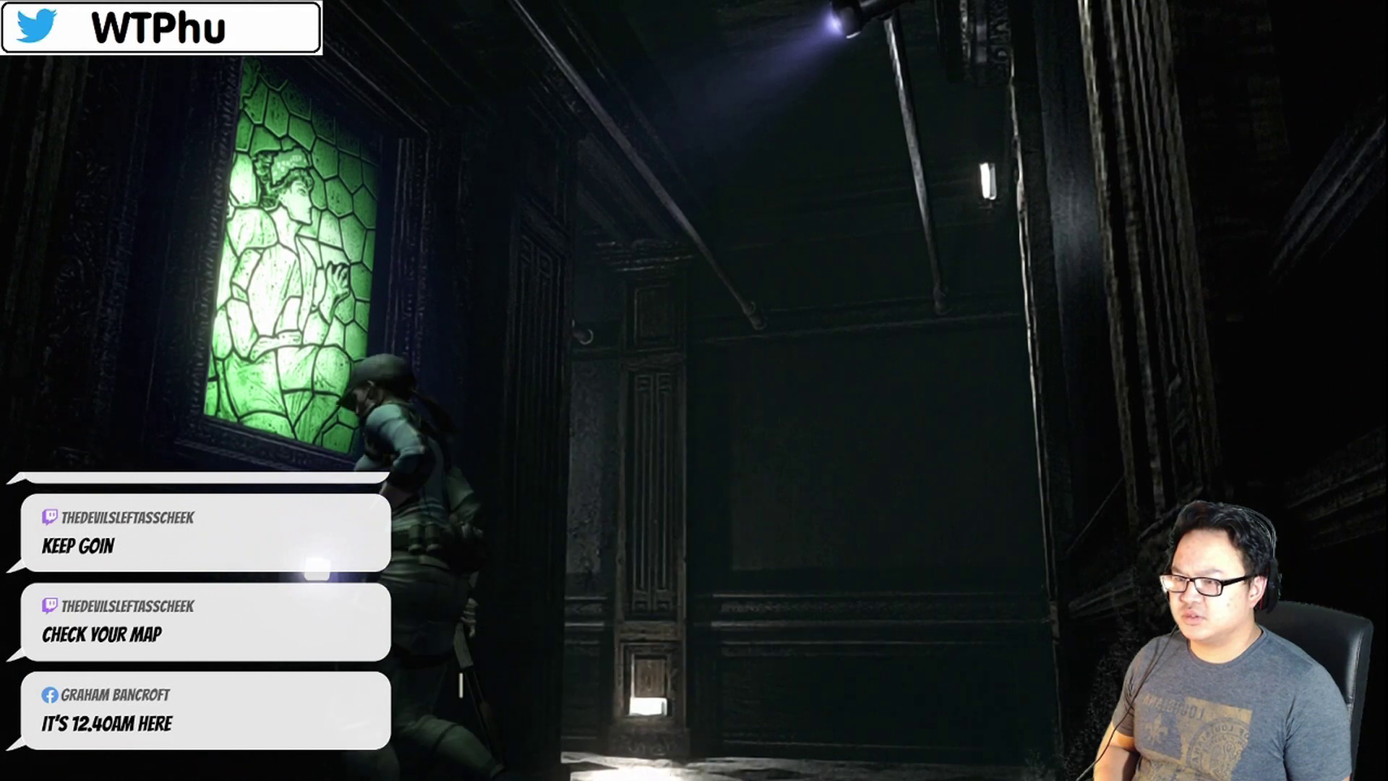
{"action": "key", "text": "Return"}
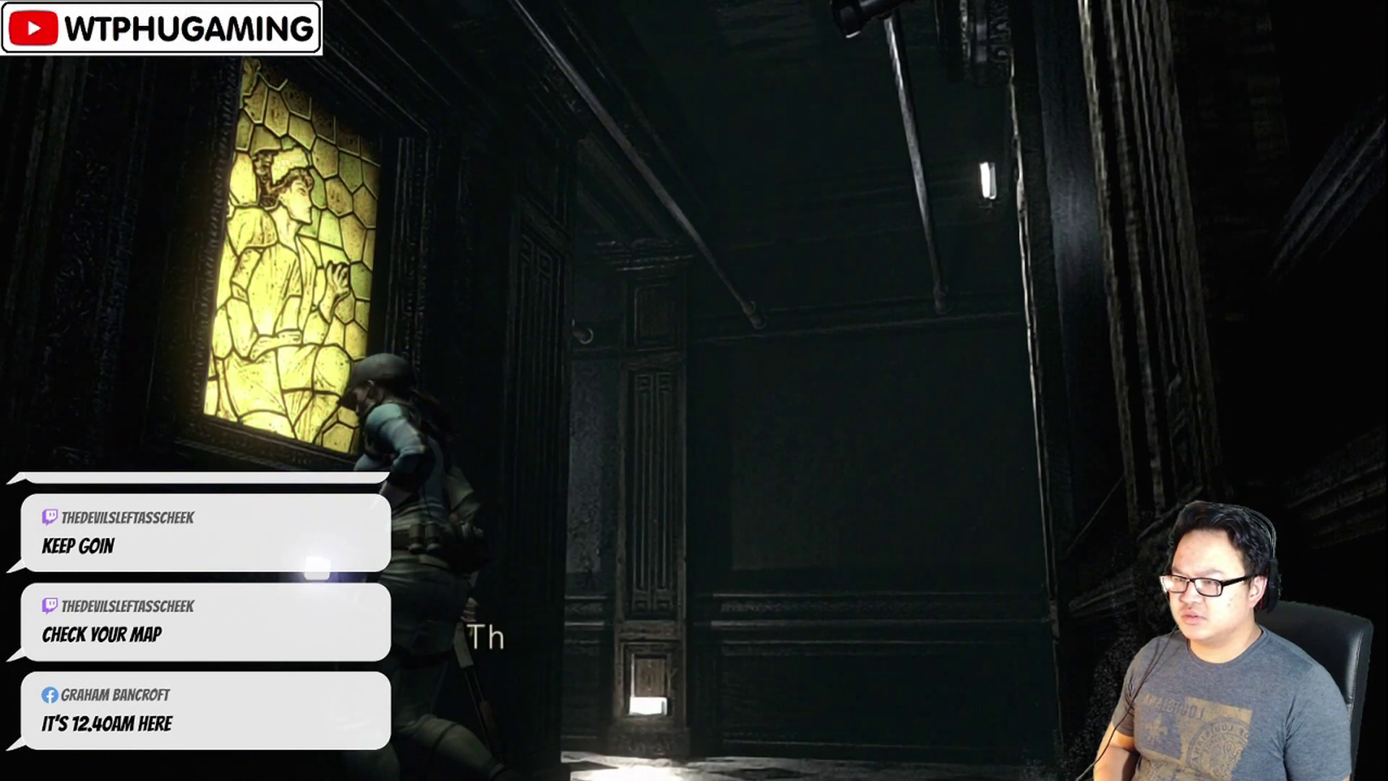
{"action": "key", "text": "Return"}
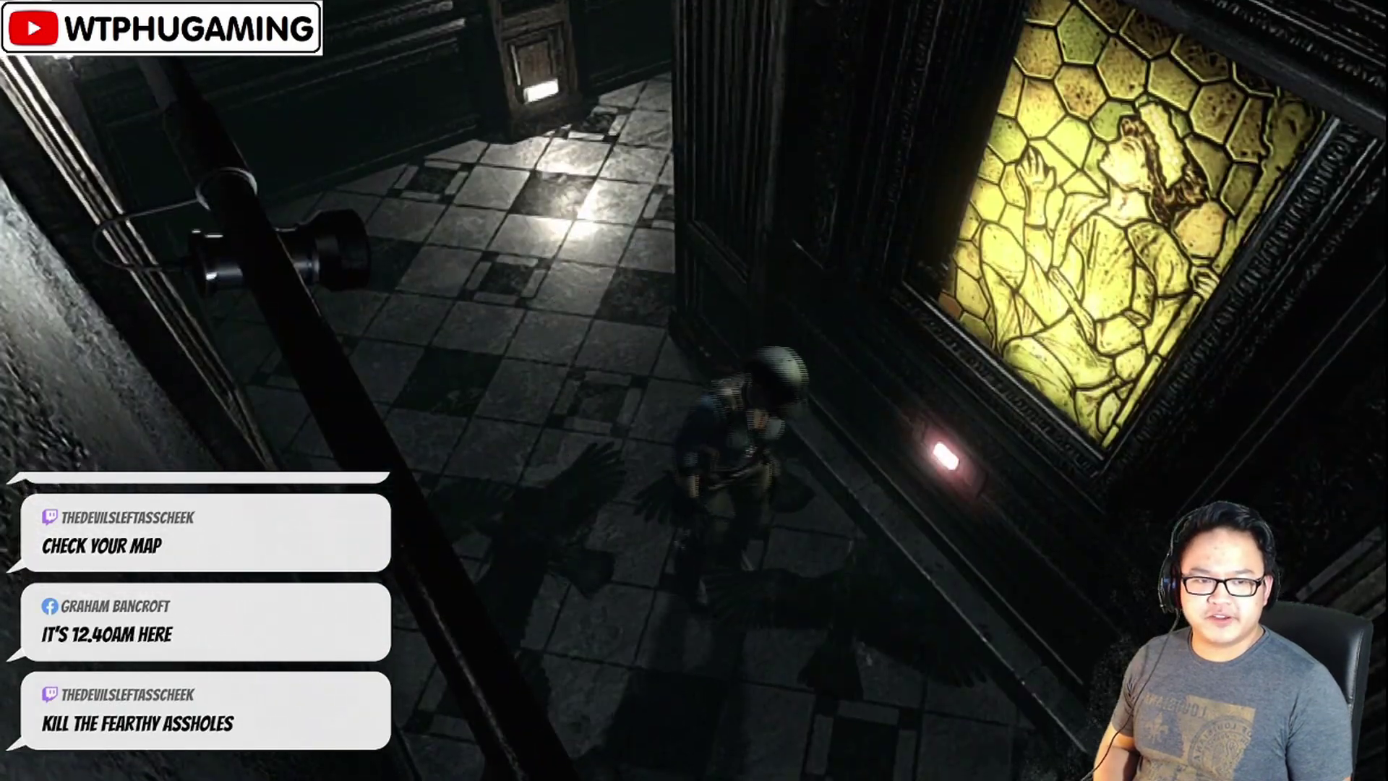
Turn the saint's glass red and walk down the corridor toward the portrait
{"action": "key", "text": "Return"}
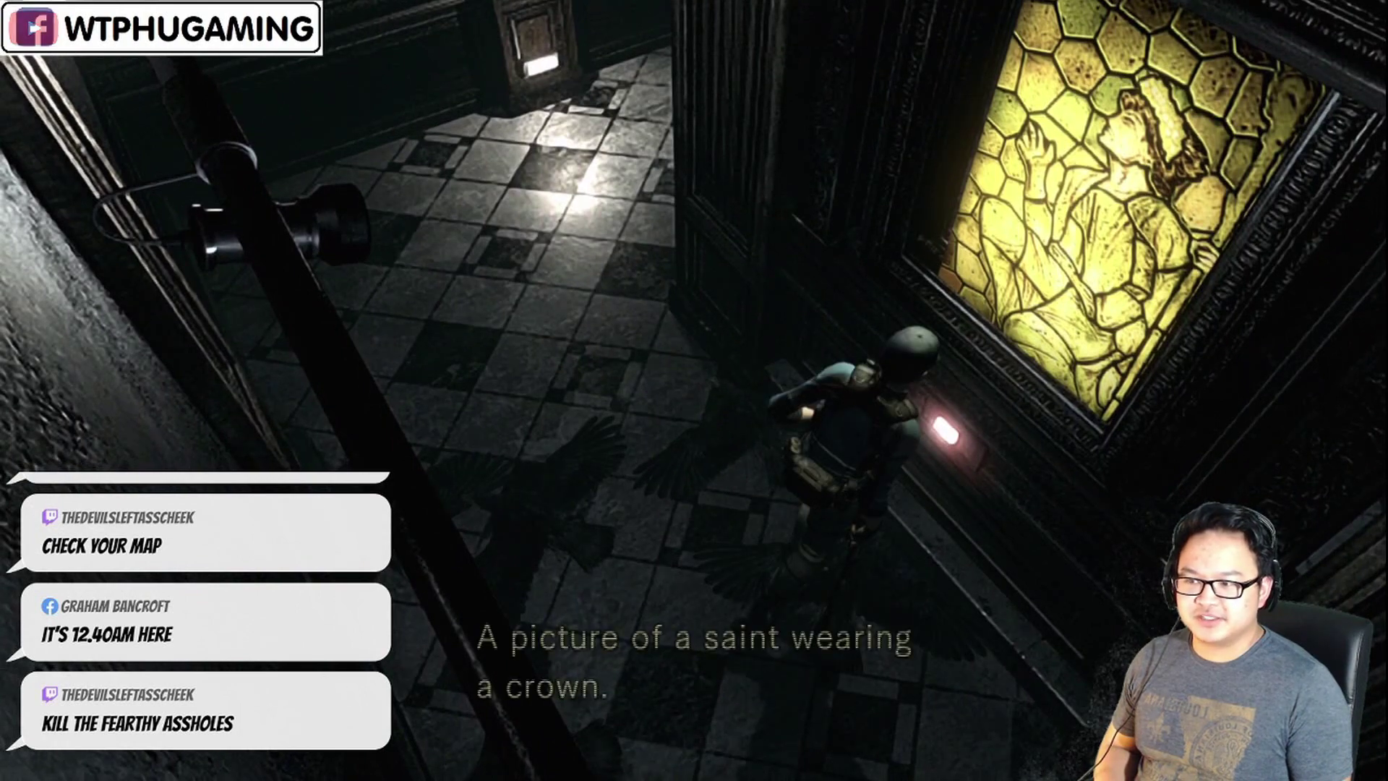
{"action": "key", "text": "Return"}
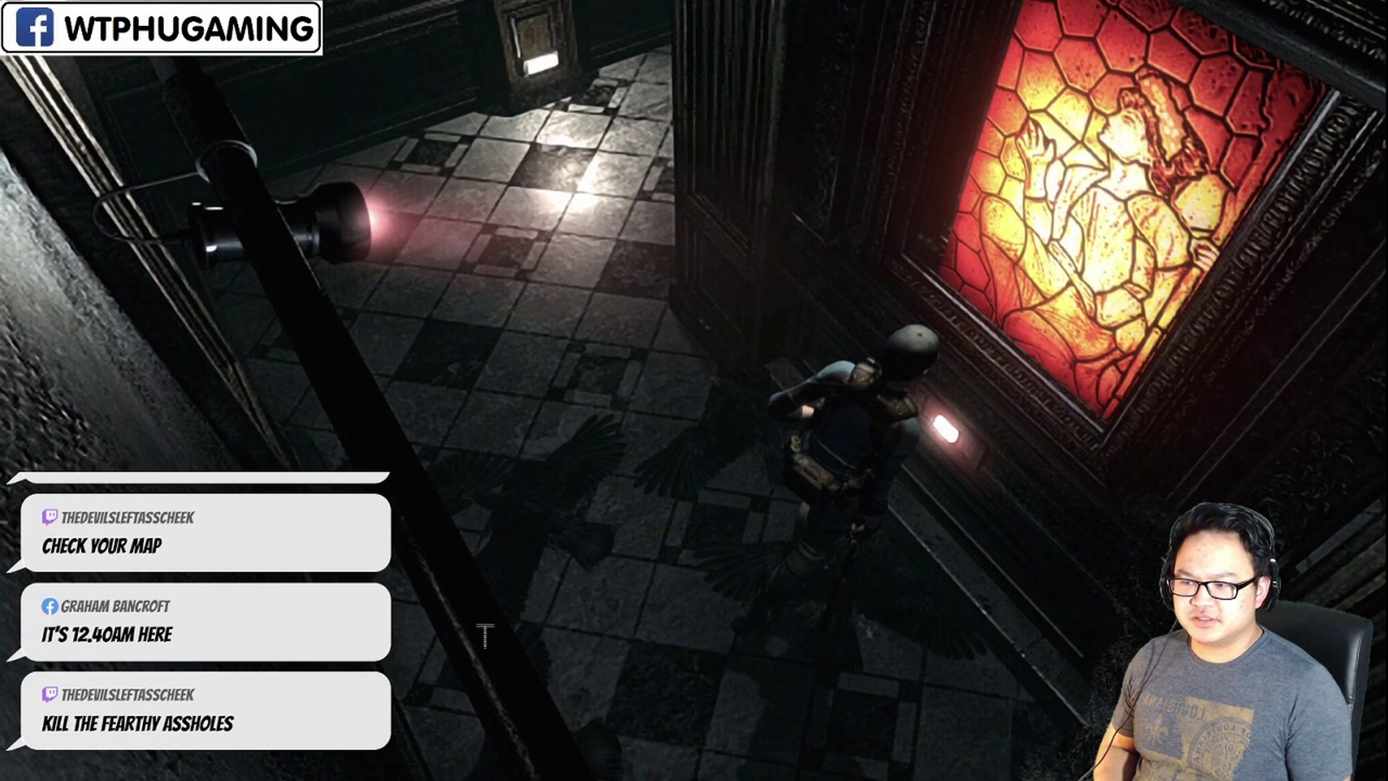
{"action": "key", "text": "Return"}
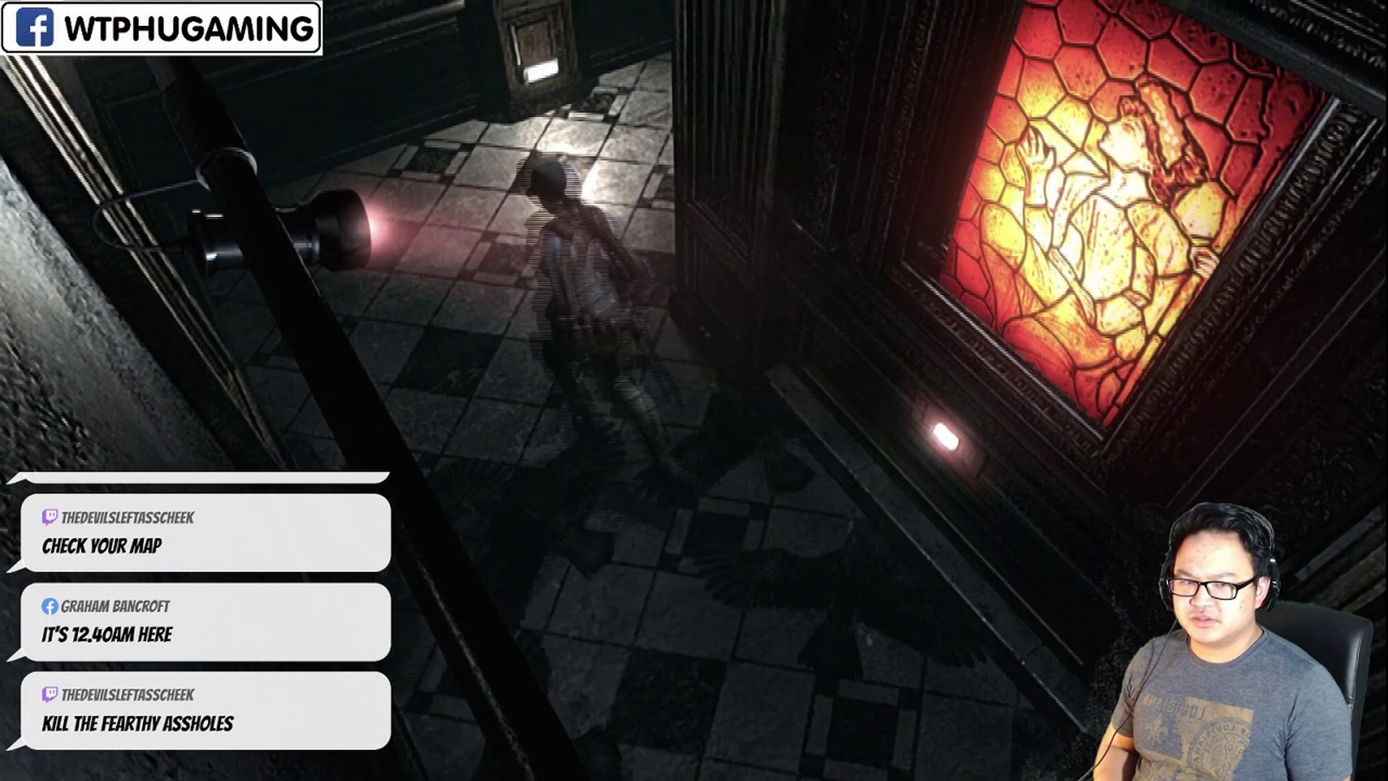
{"action": "key", "text": "Up"}
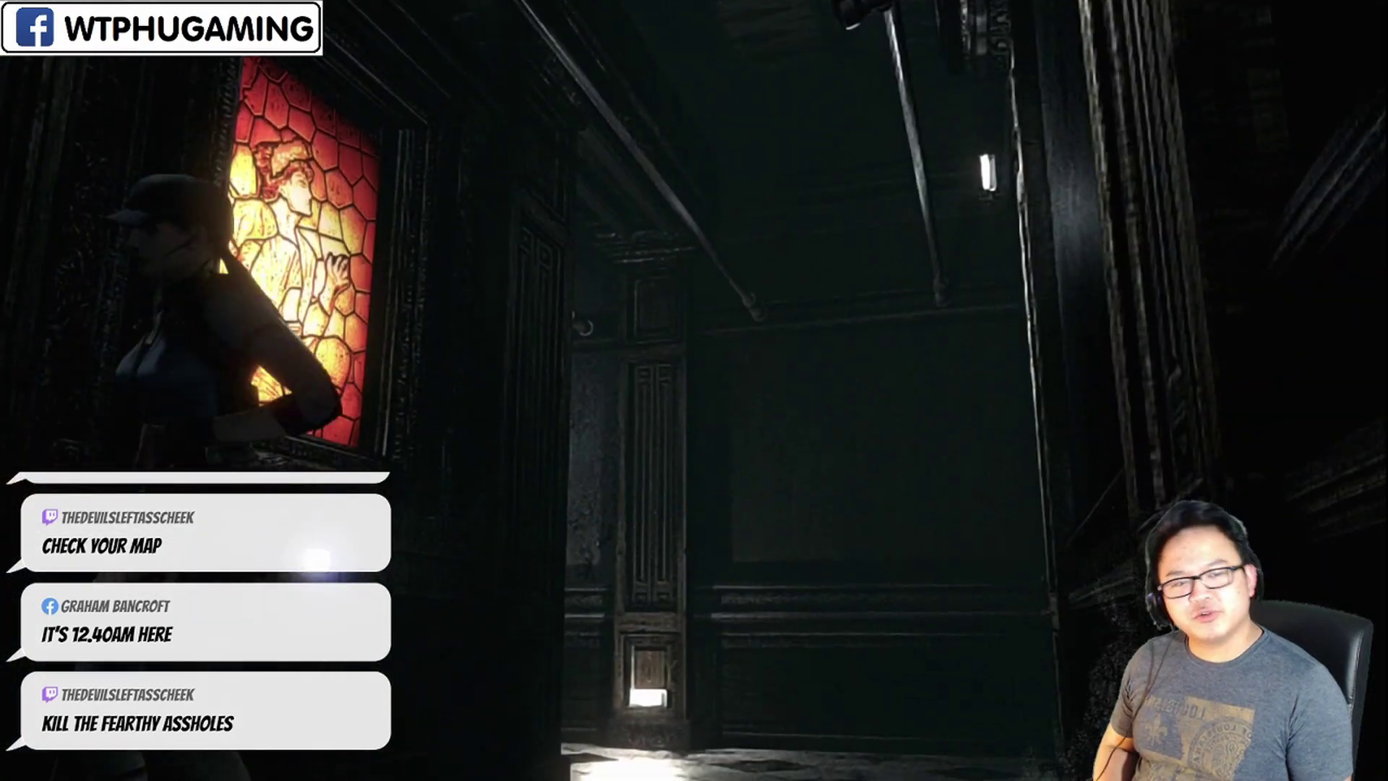
{"action": "key", "text": "Up"}
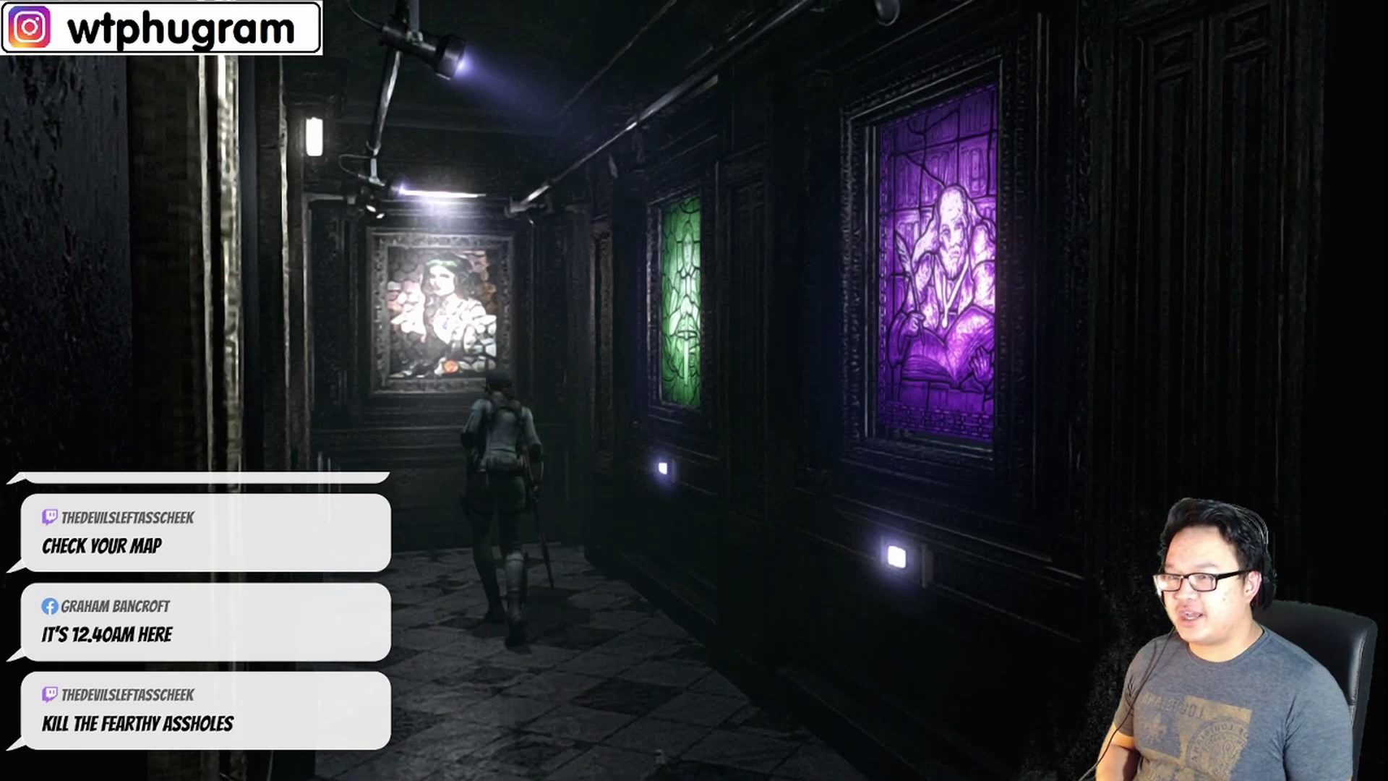
Read the crowned woman's portrait inscription line by line, through its bottom-switch note
{"action": "key", "text": "Return"}
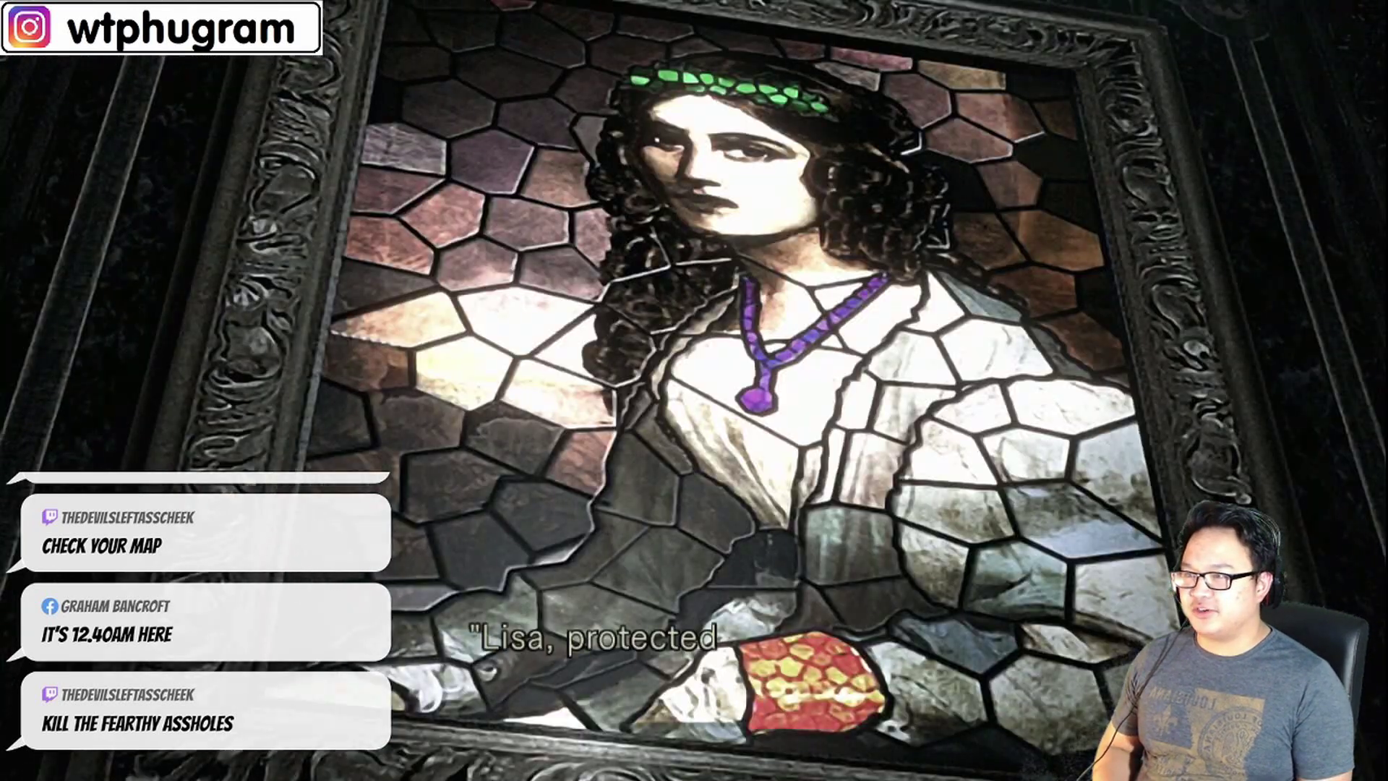
{"action": "key", "text": "Return"}
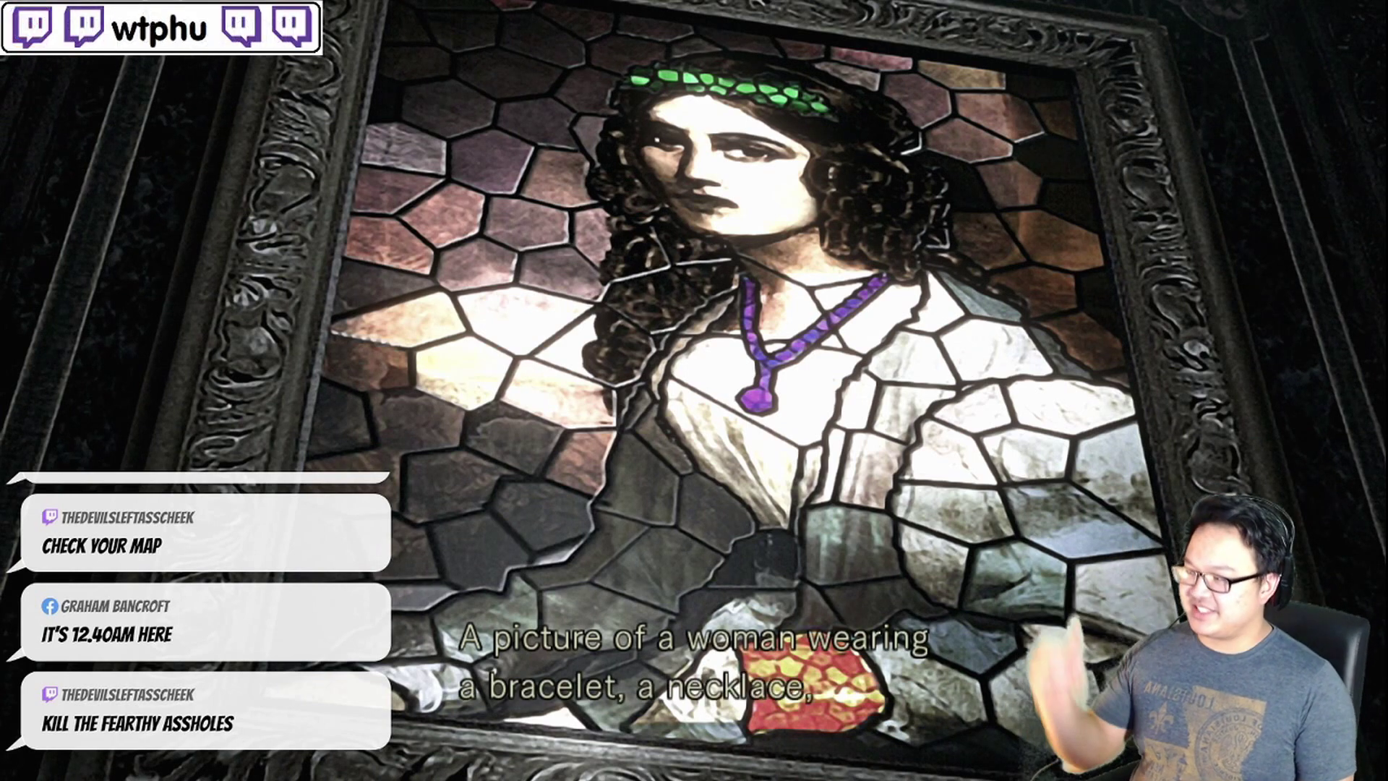
{"action": "key", "text": "Return"}
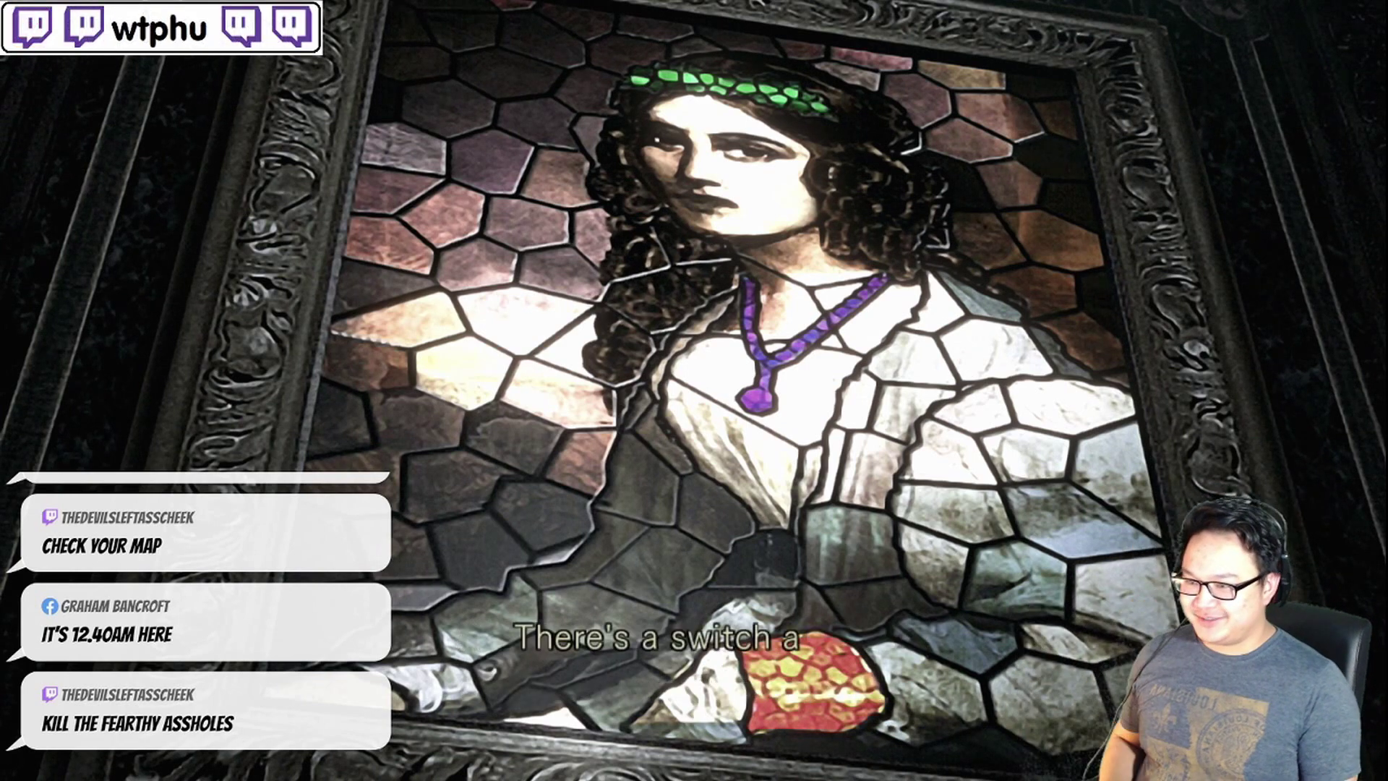
{"action": "key", "text": "Return"}
{"action": "key", "text": "Return"}
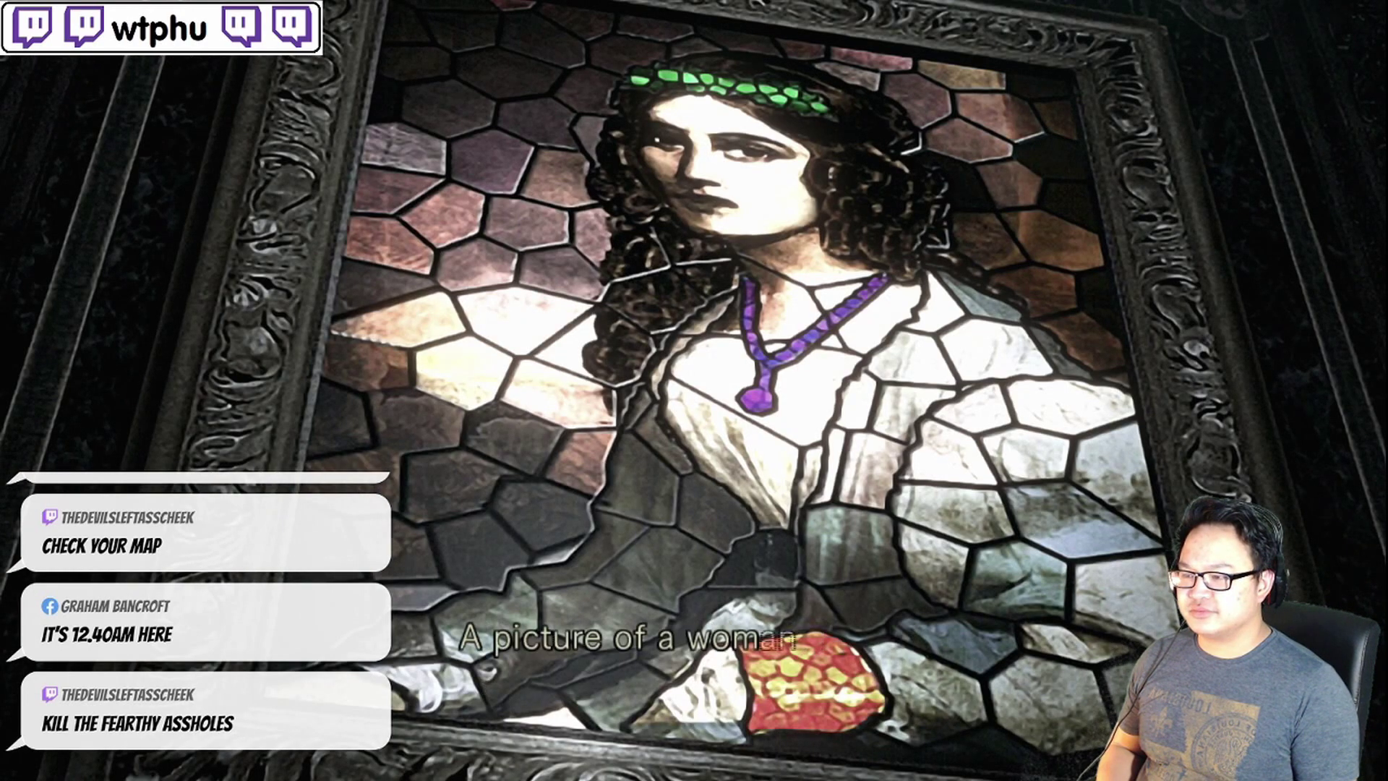
{"action": "key", "text": "Return"}
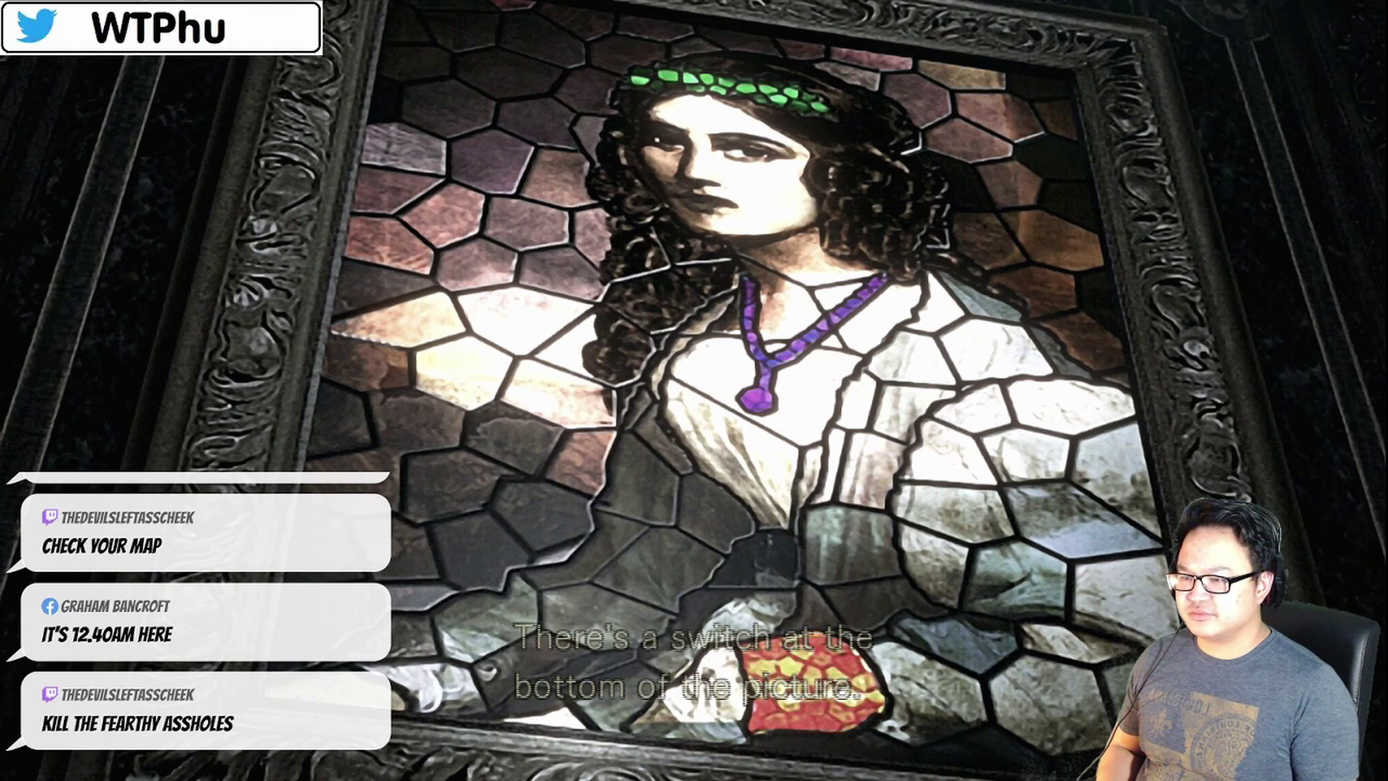
{"action": "key", "text": "Return"}
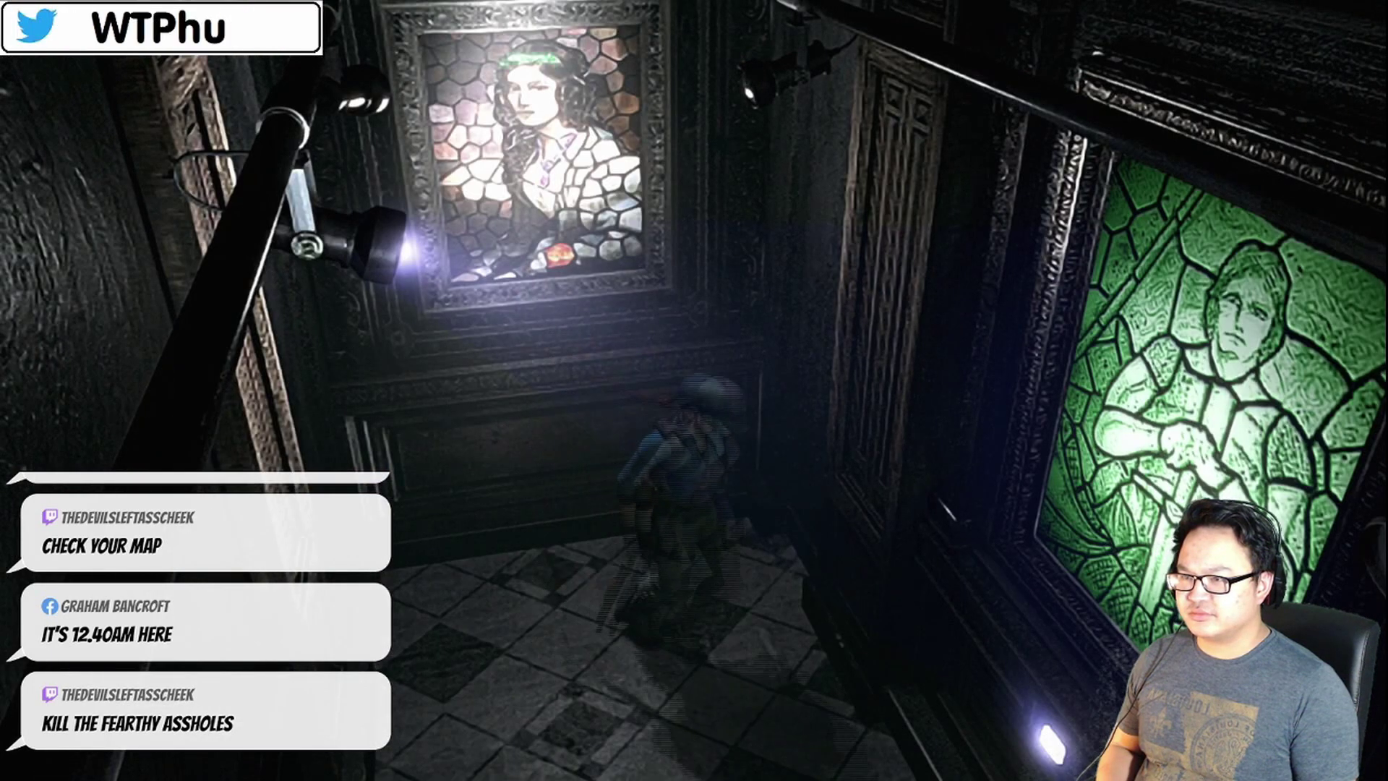
Switch the green window's glass to yellow, then back to green
{"action": "key", "text": "Up"}
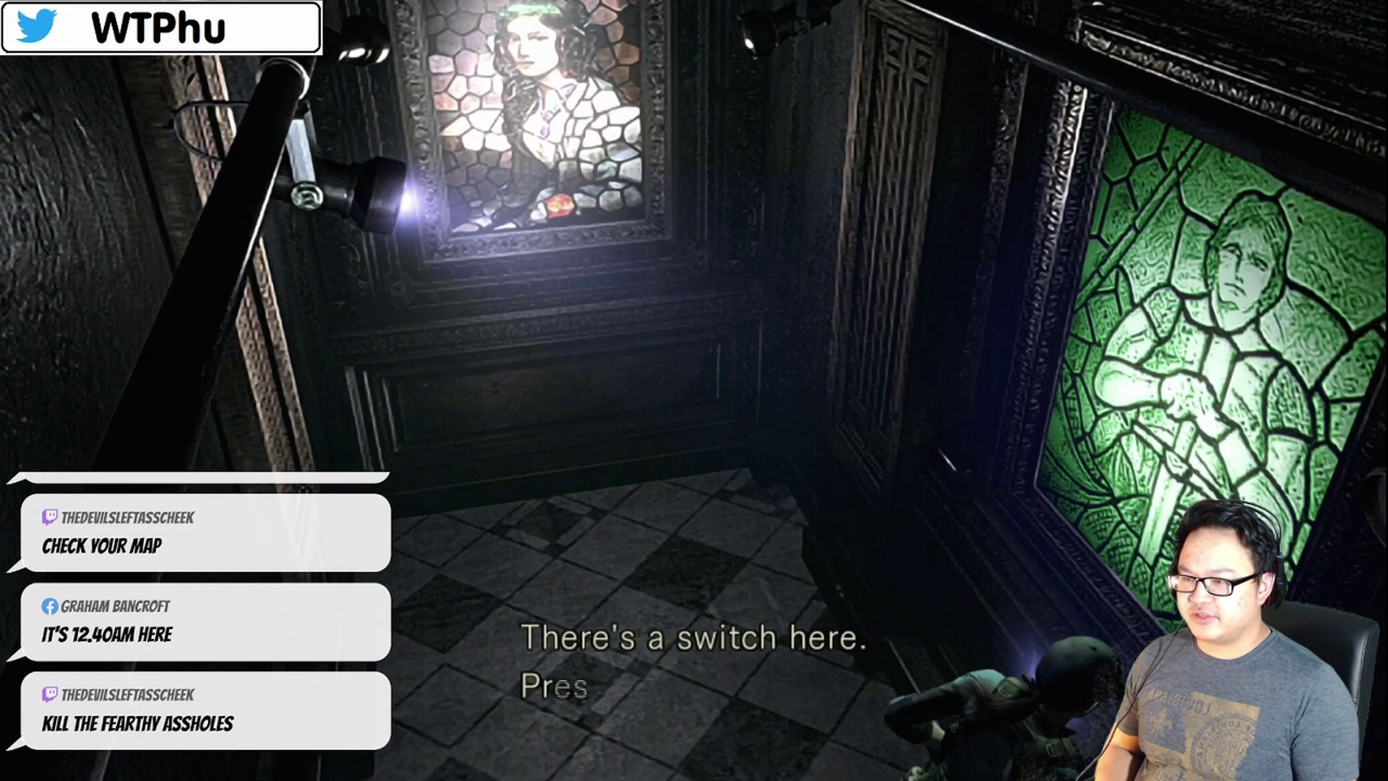
{"action": "key", "text": "Return"}
{"action": "key", "text": "Return"}
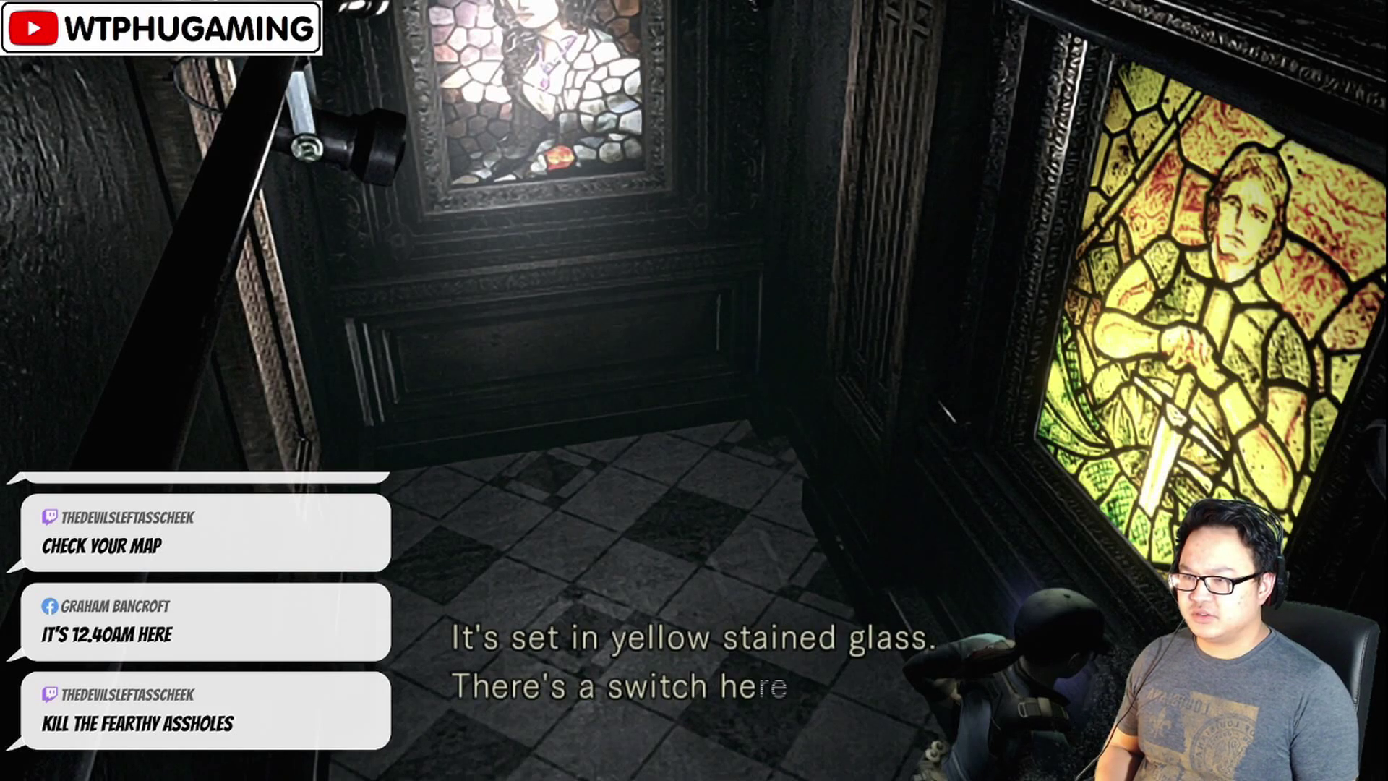
{"action": "key", "text": "Return"}
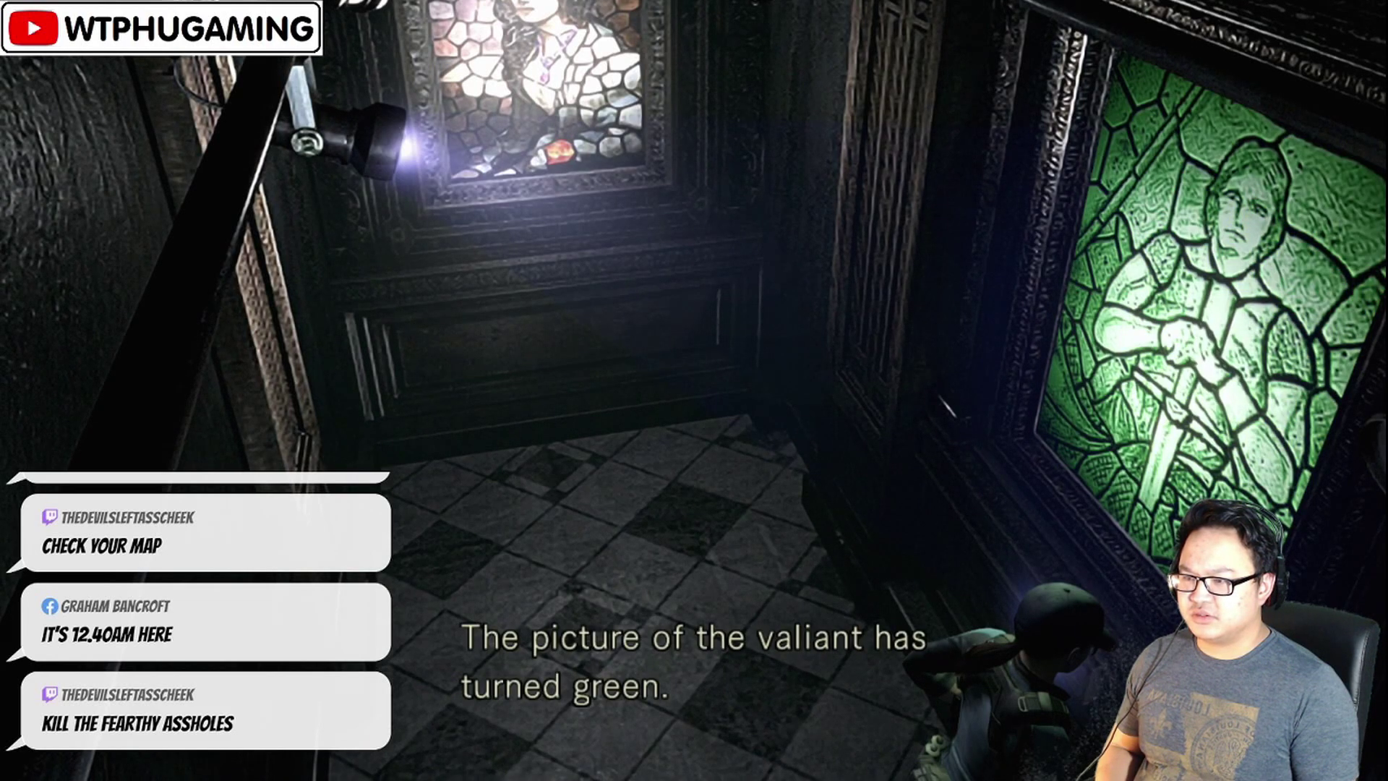
{"action": "key", "text": "Return"}
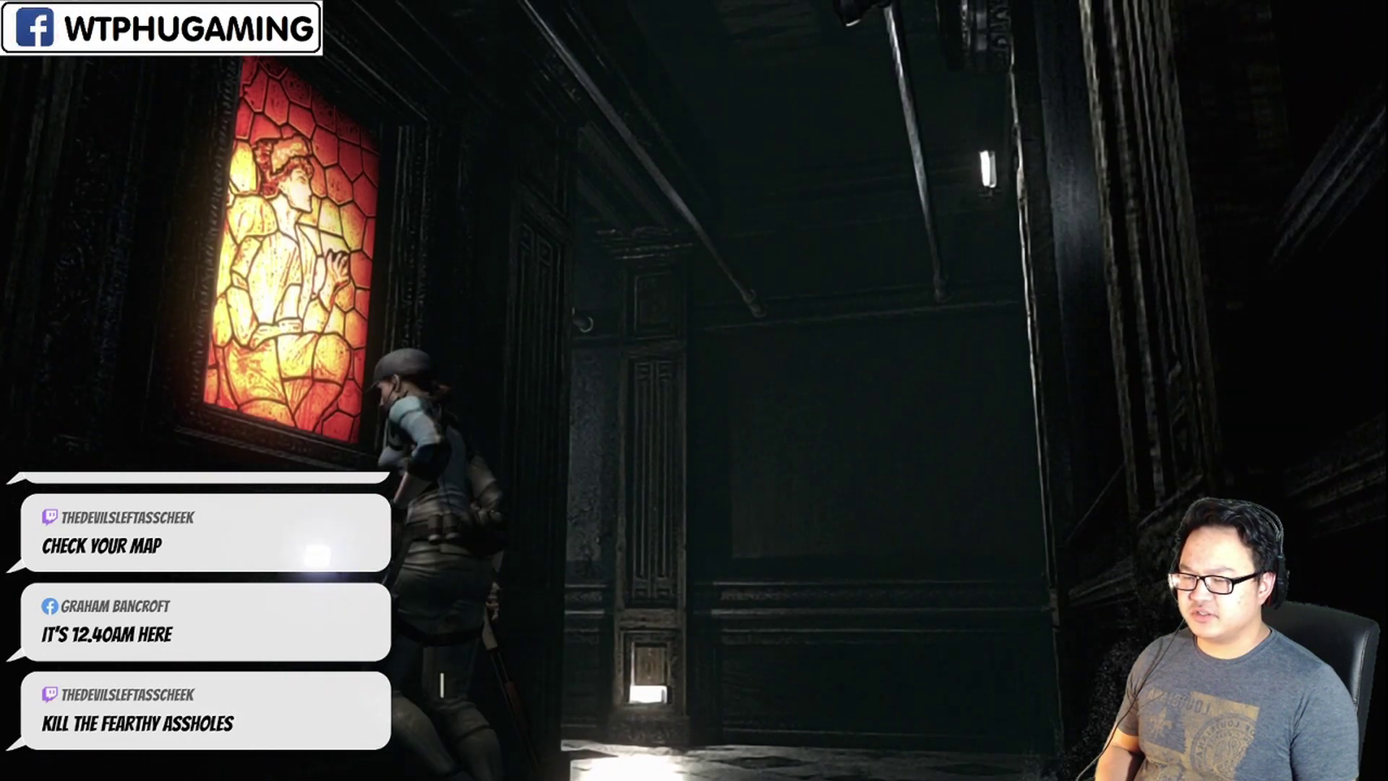
Toggle the saint picture's glass white, orange, then white again
{"action": "key", "text": "Return"}
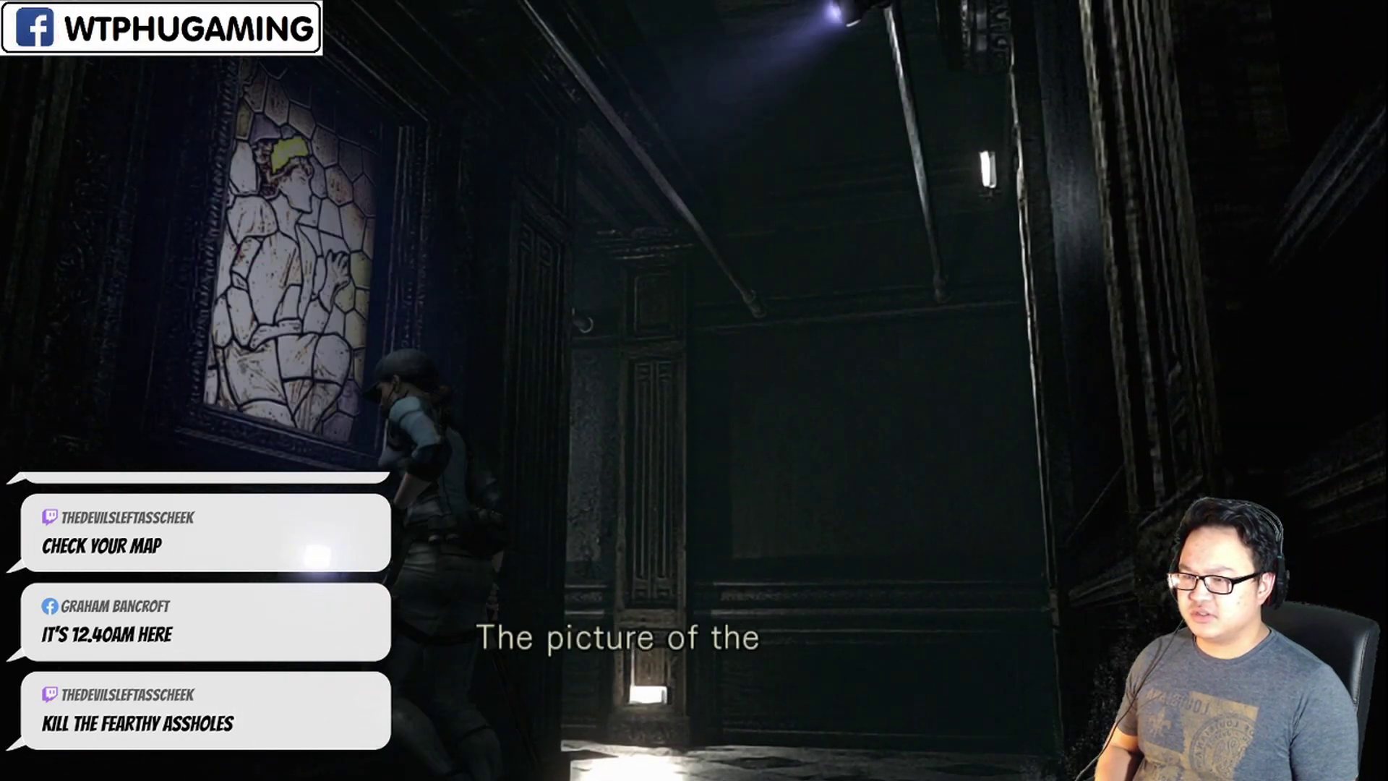
{"action": "key", "text": "Return"}
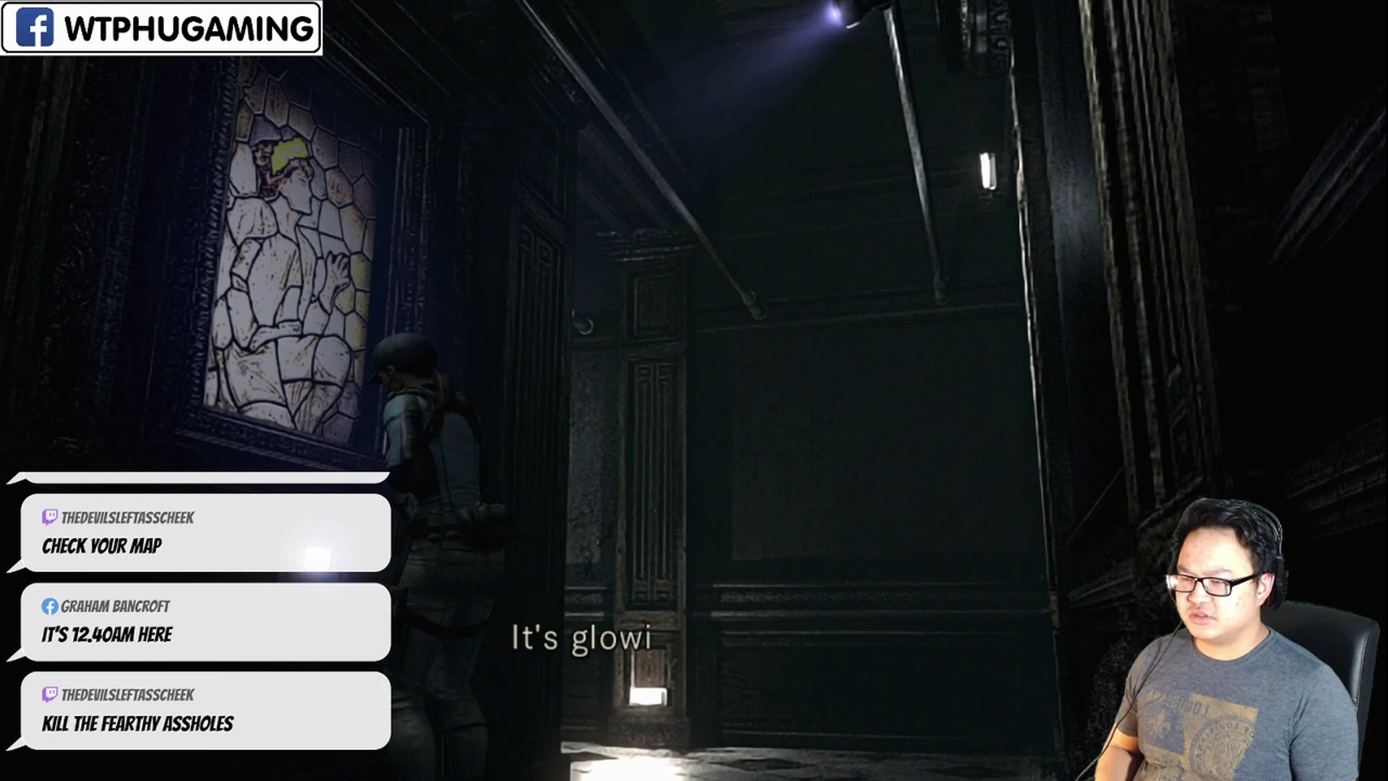
{"action": "key", "text": "Return"}
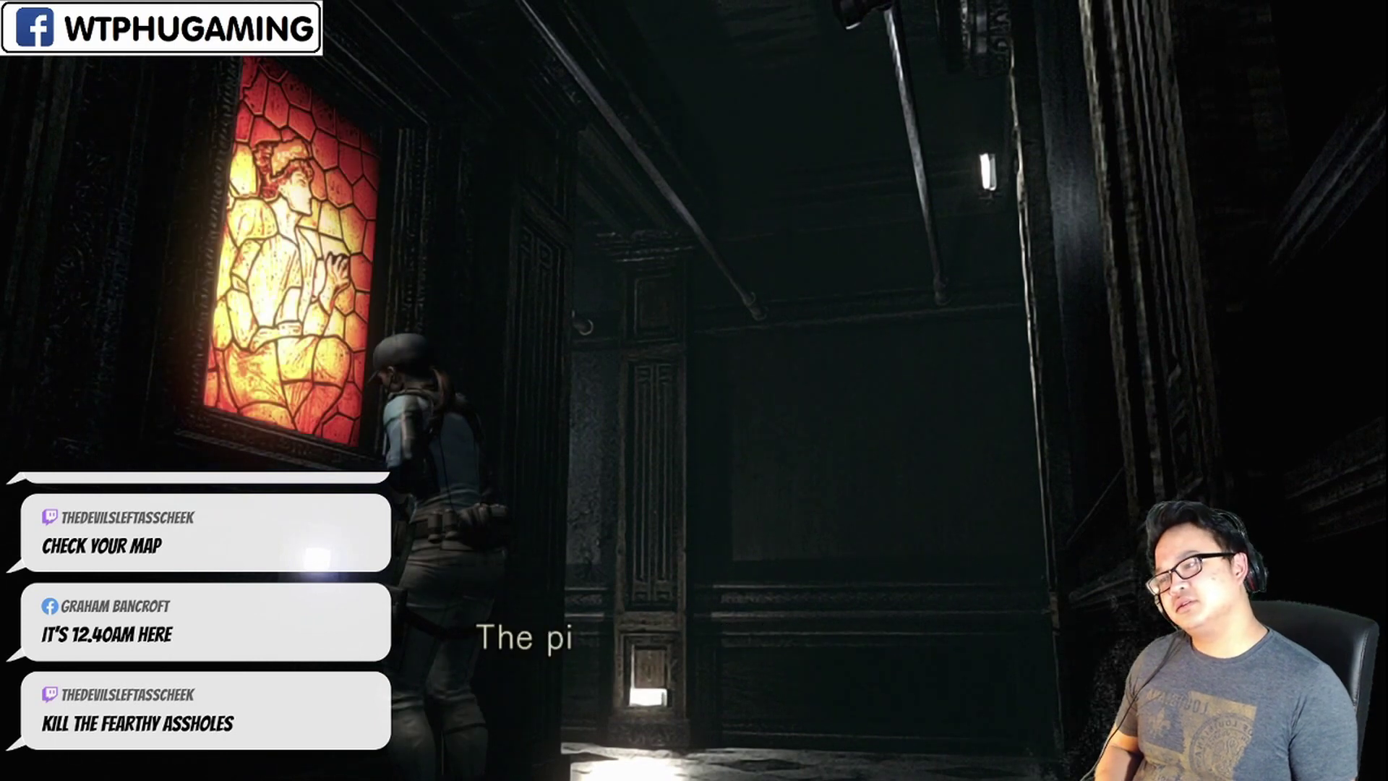
{"action": "key", "text": "Return"}
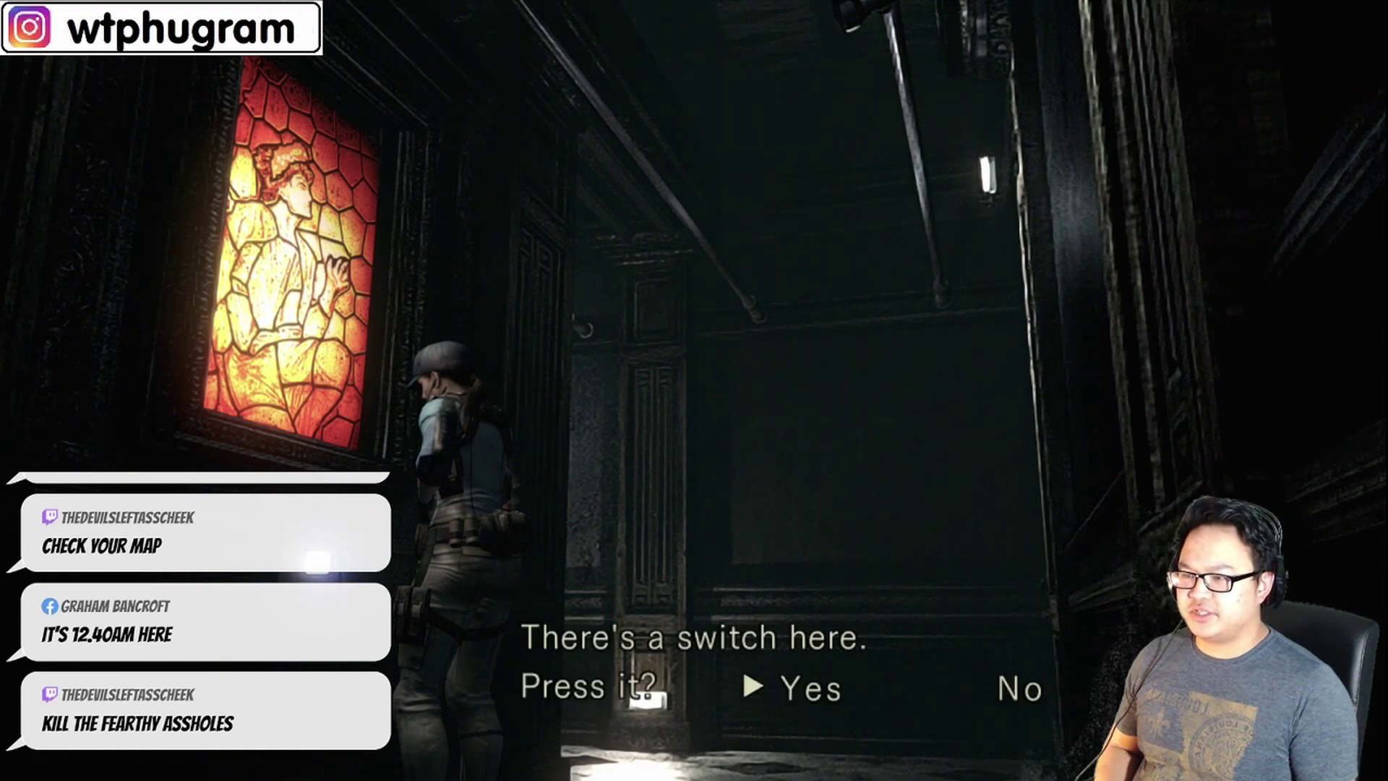
{"action": "key", "text": "Return"}
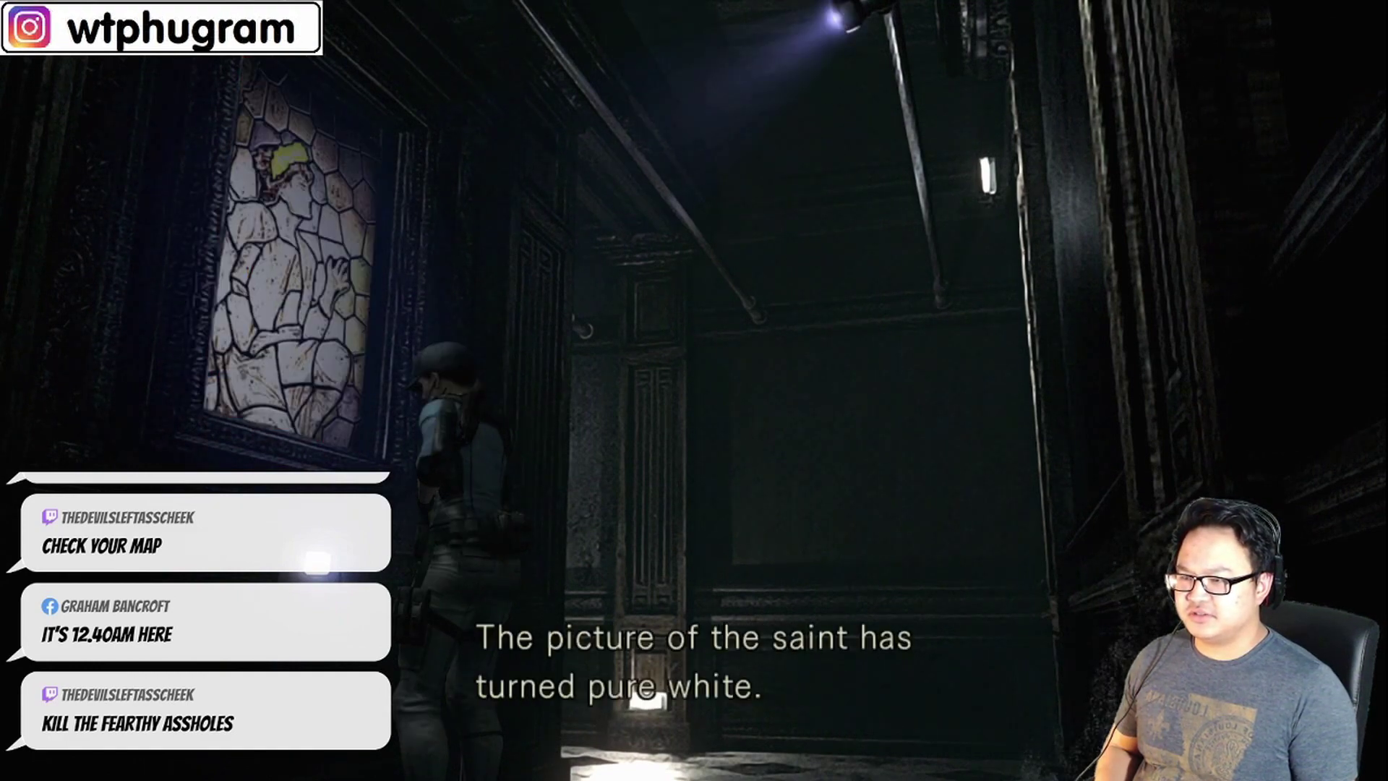
{"action": "key", "text": "Return"}
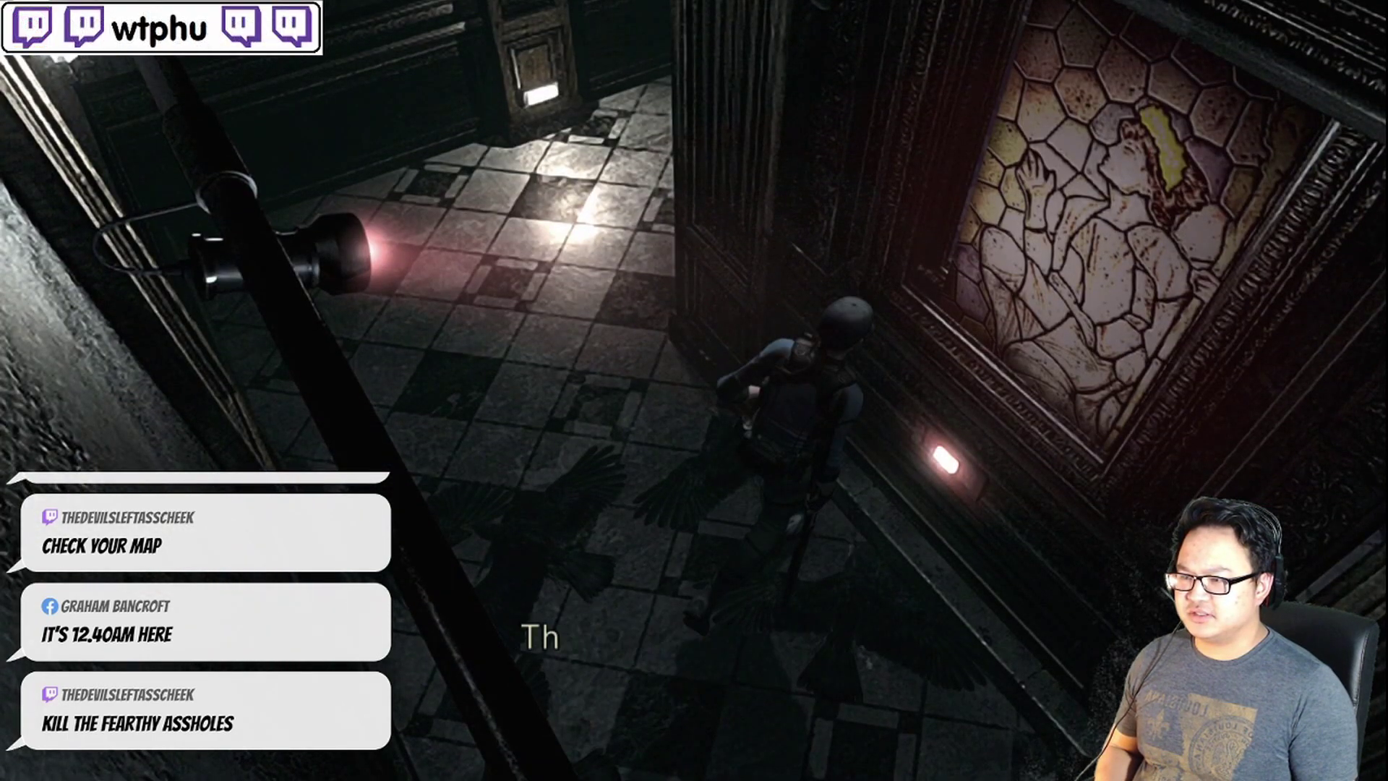
Light a window green and read past the picture's switch prompt
{"action": "key", "text": "Return"}
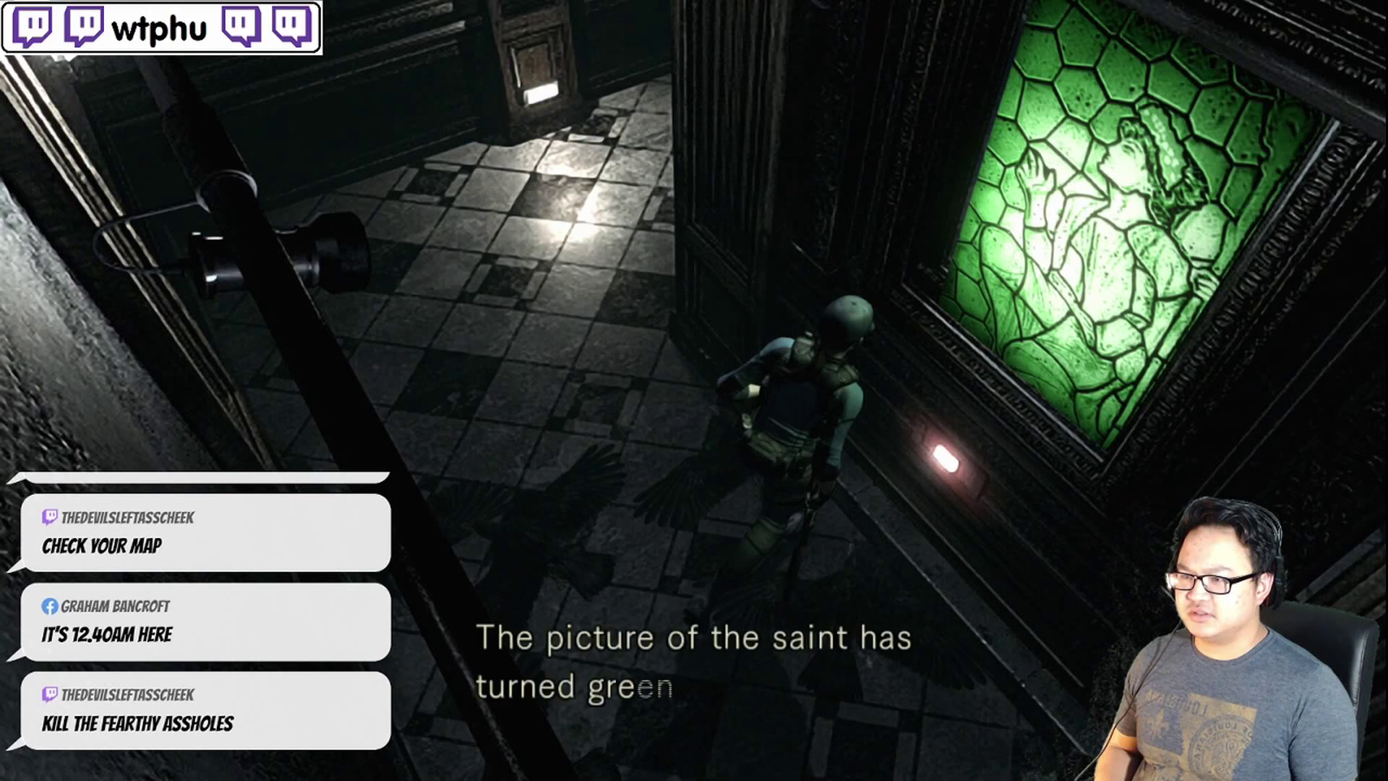
{"action": "key", "text": "Return"}
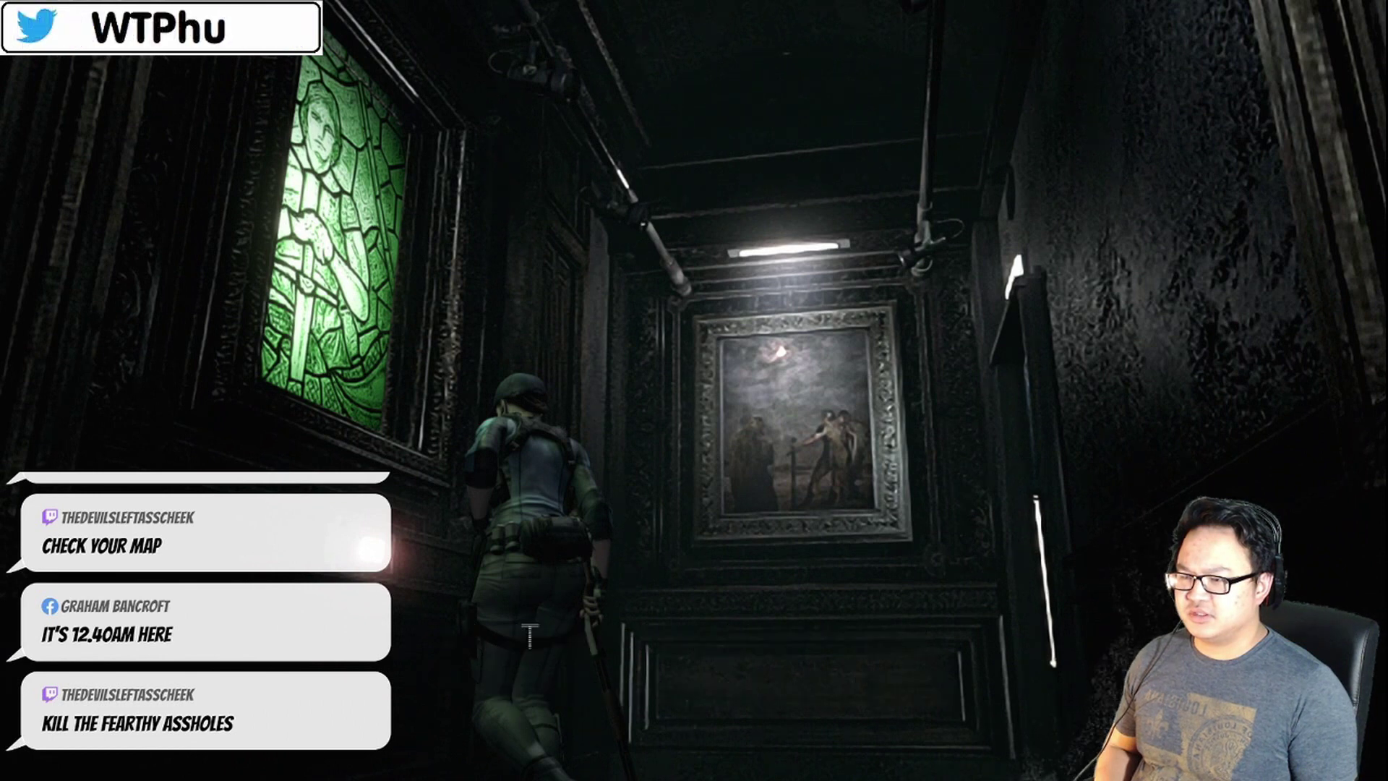
{"action": "key", "text": "Return"}
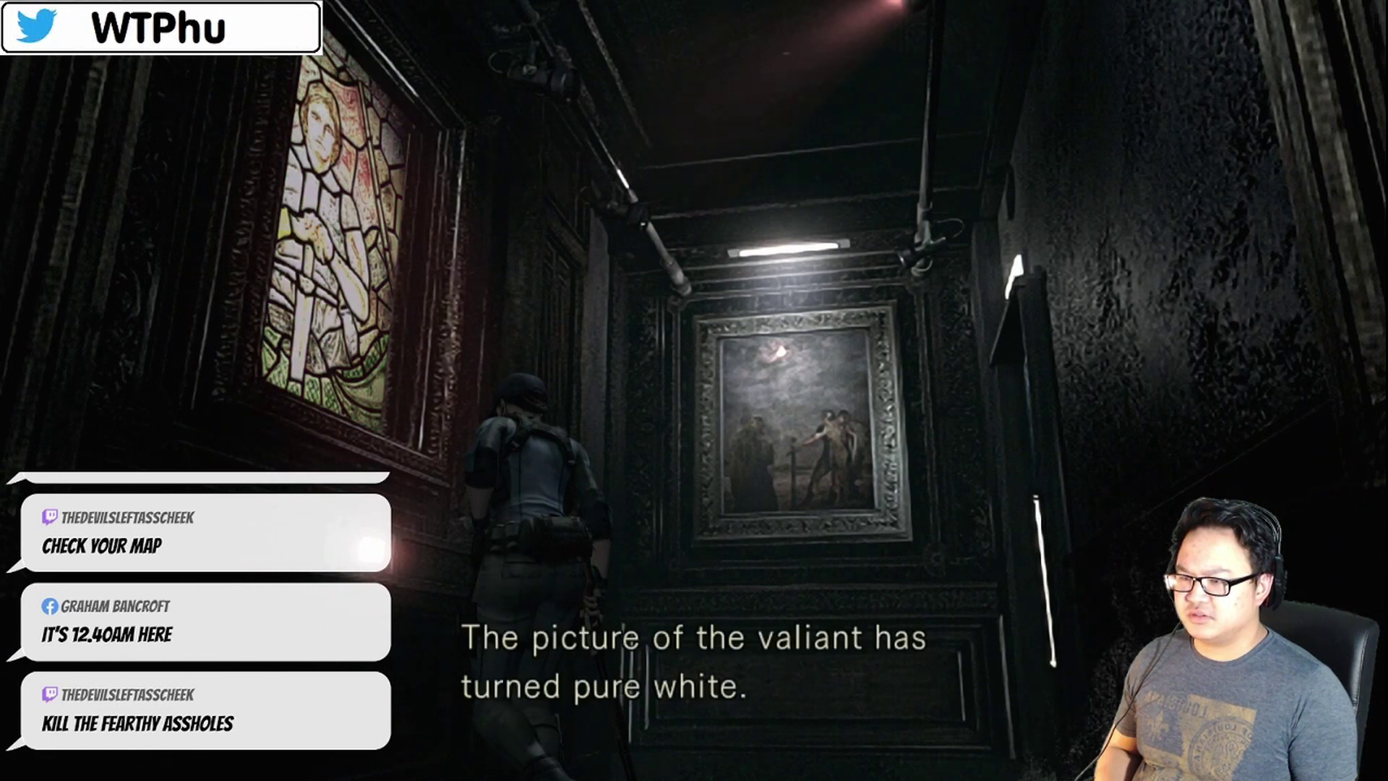
{"action": "key", "text": "Return"}
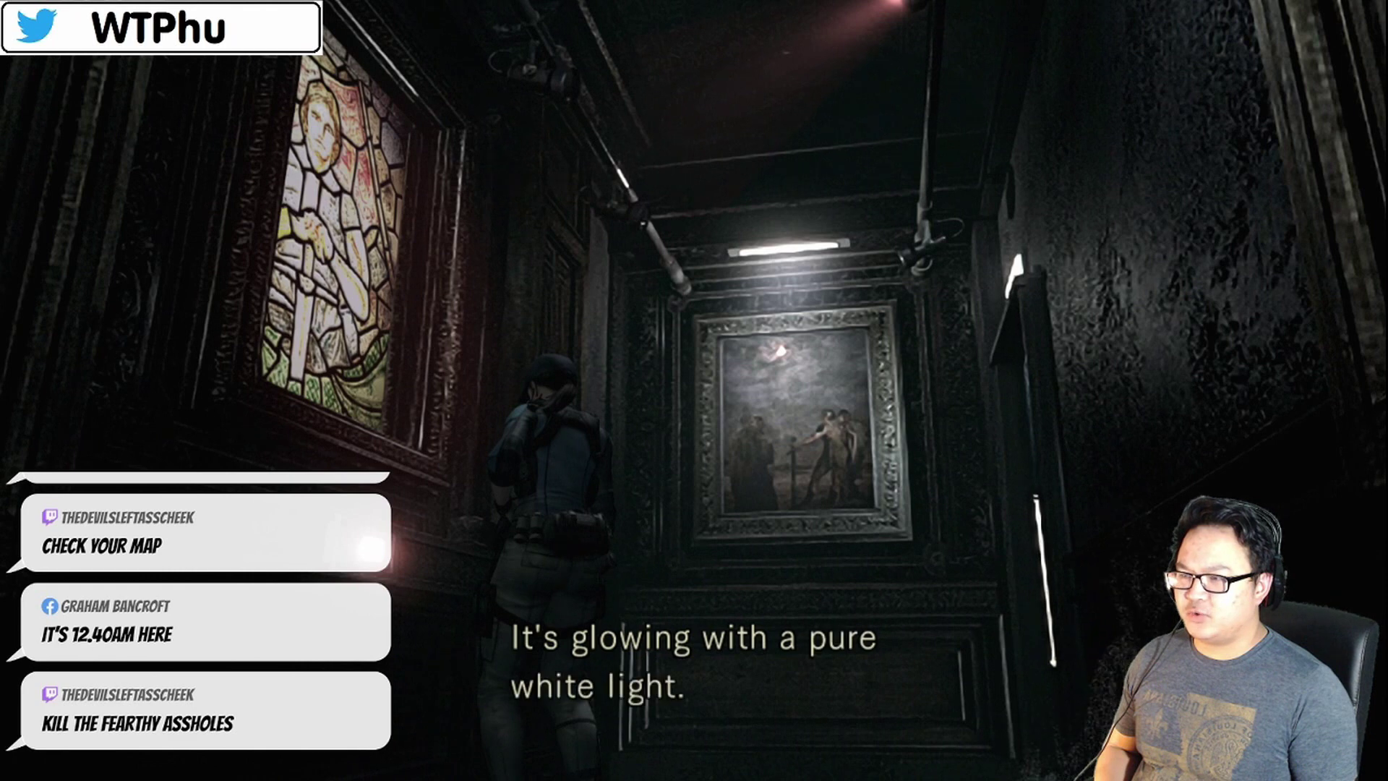
Flip the picture green and back, then turn the next window orange
{"action": "key", "text": "Return"}
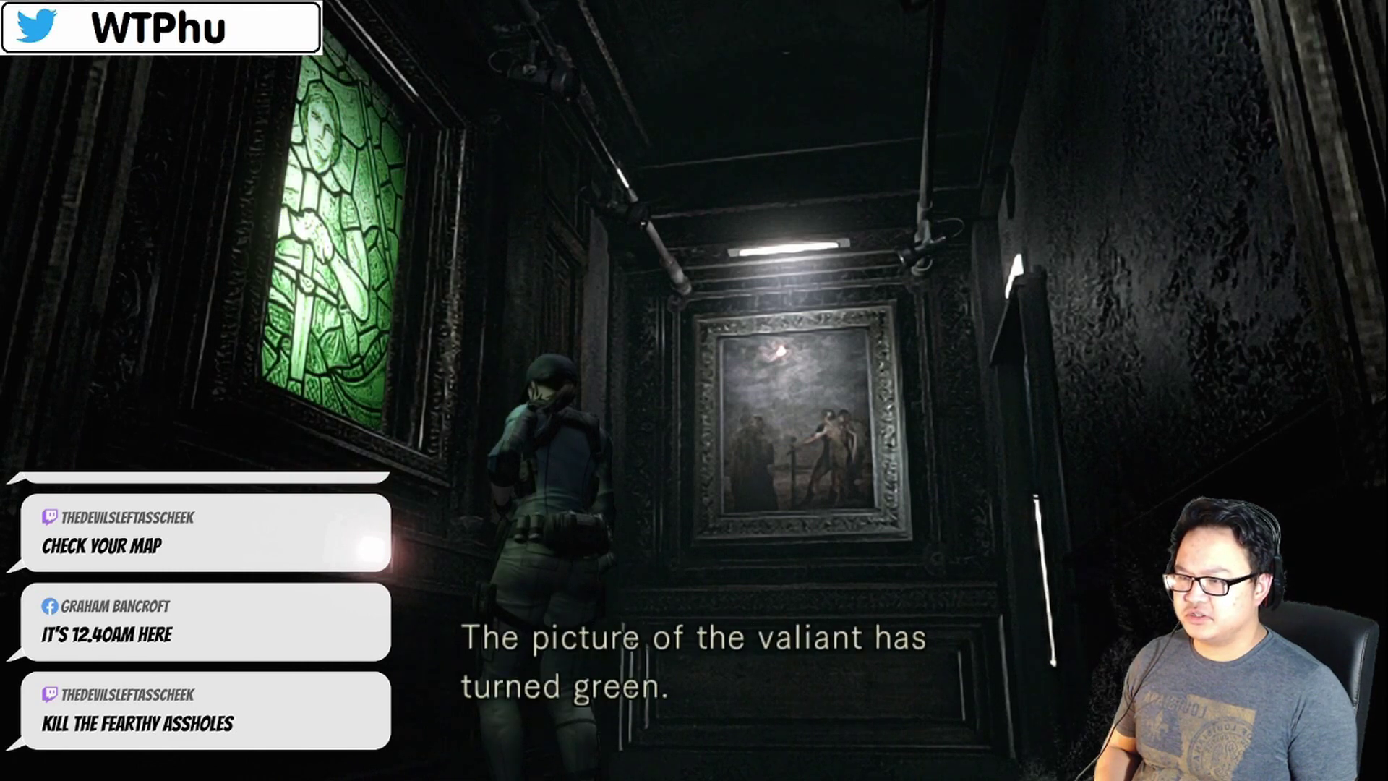
{"action": "key", "text": "Return"}
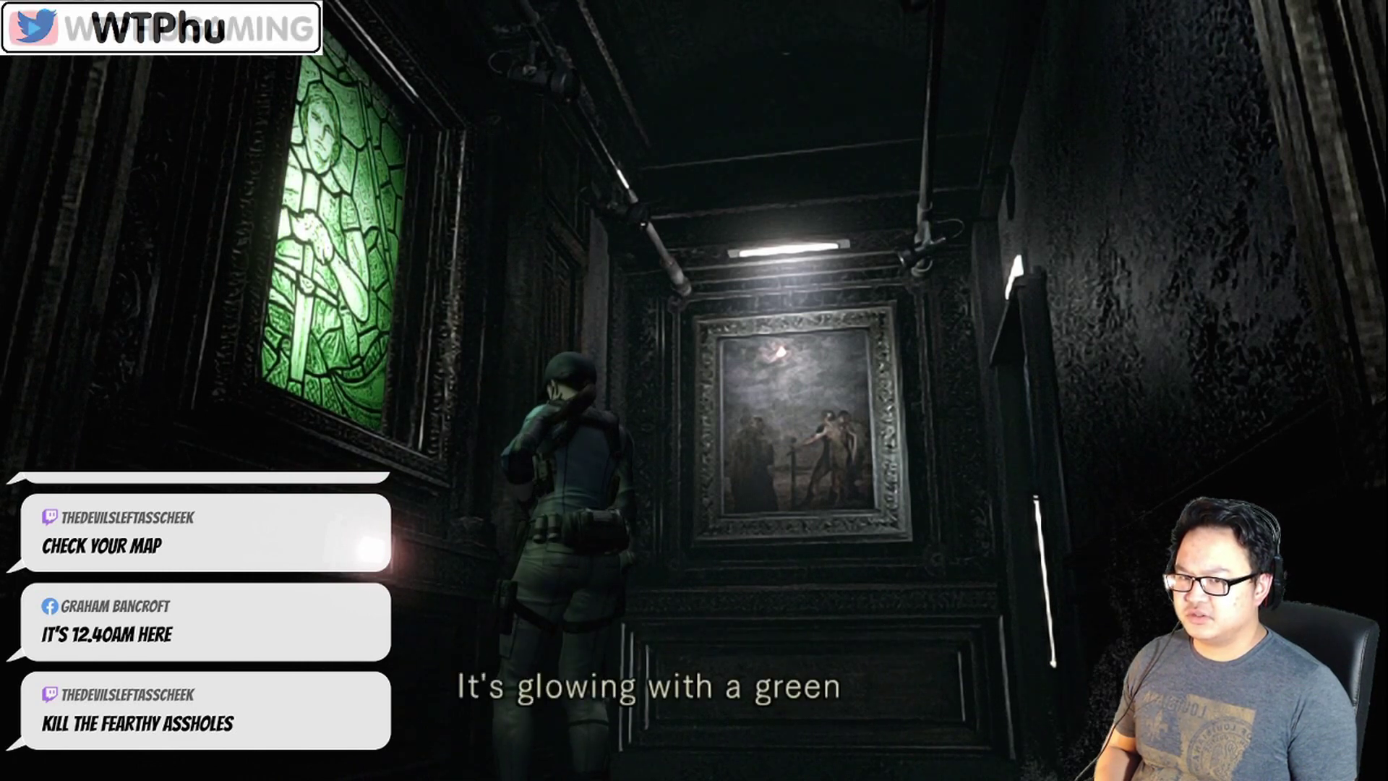
{"action": "key", "text": "Return"}
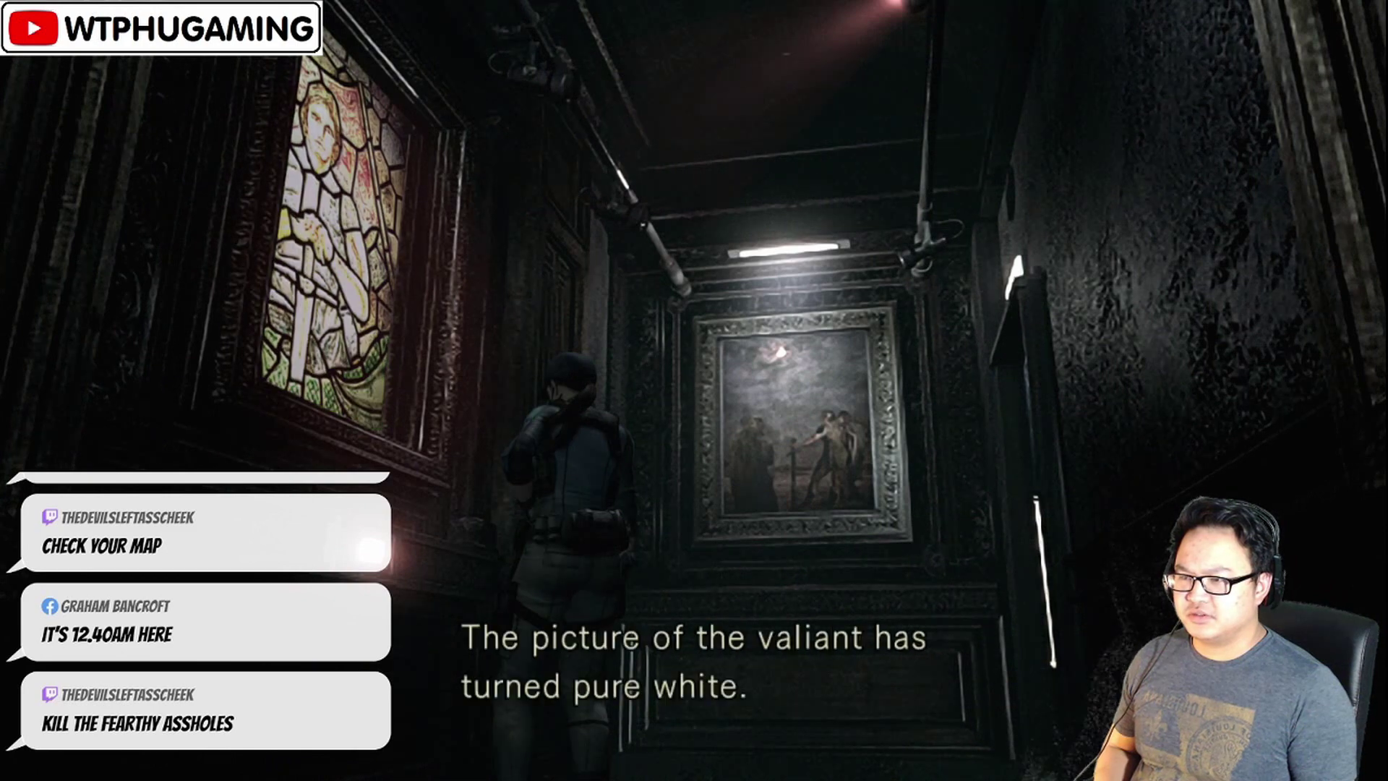
{"action": "key", "text": "Return"}
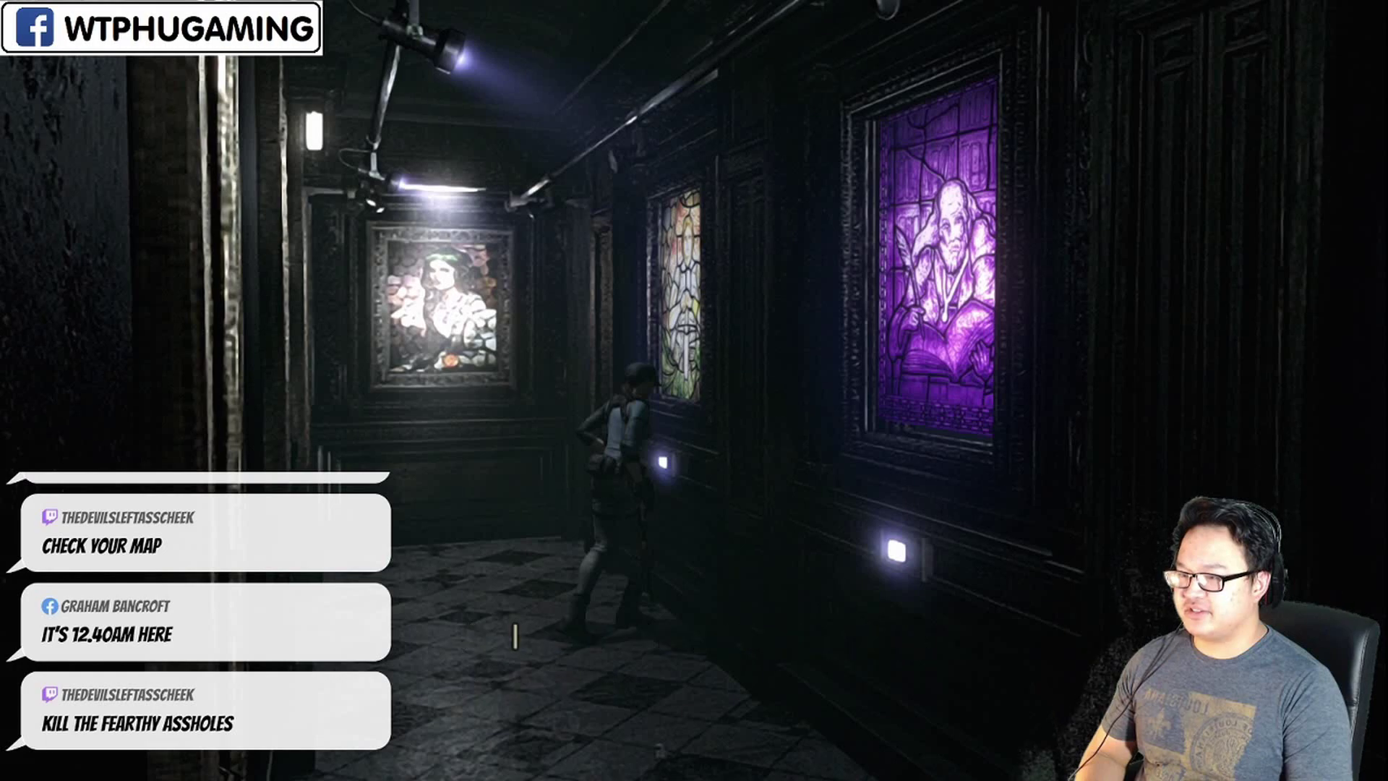
{"action": "key", "text": "Return"}
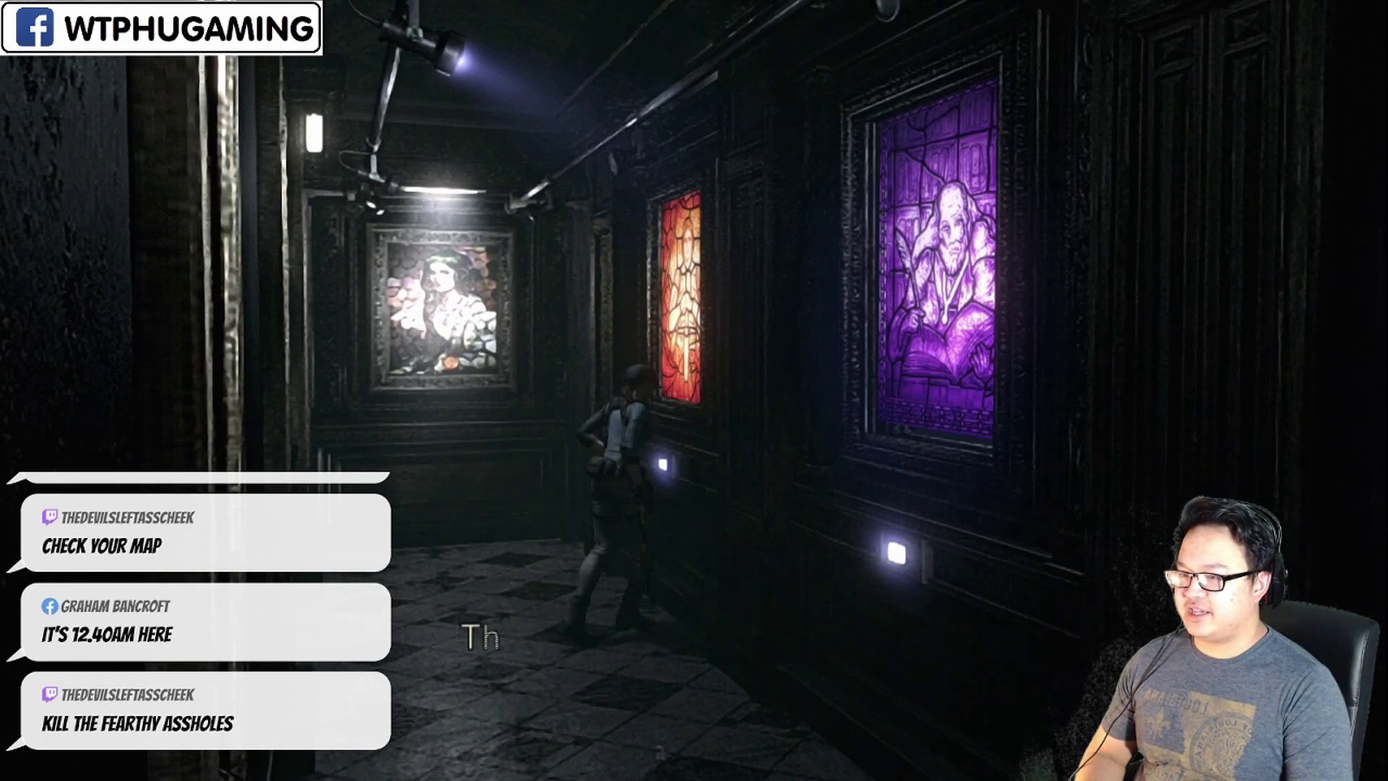
{"action": "key", "text": "Return"}
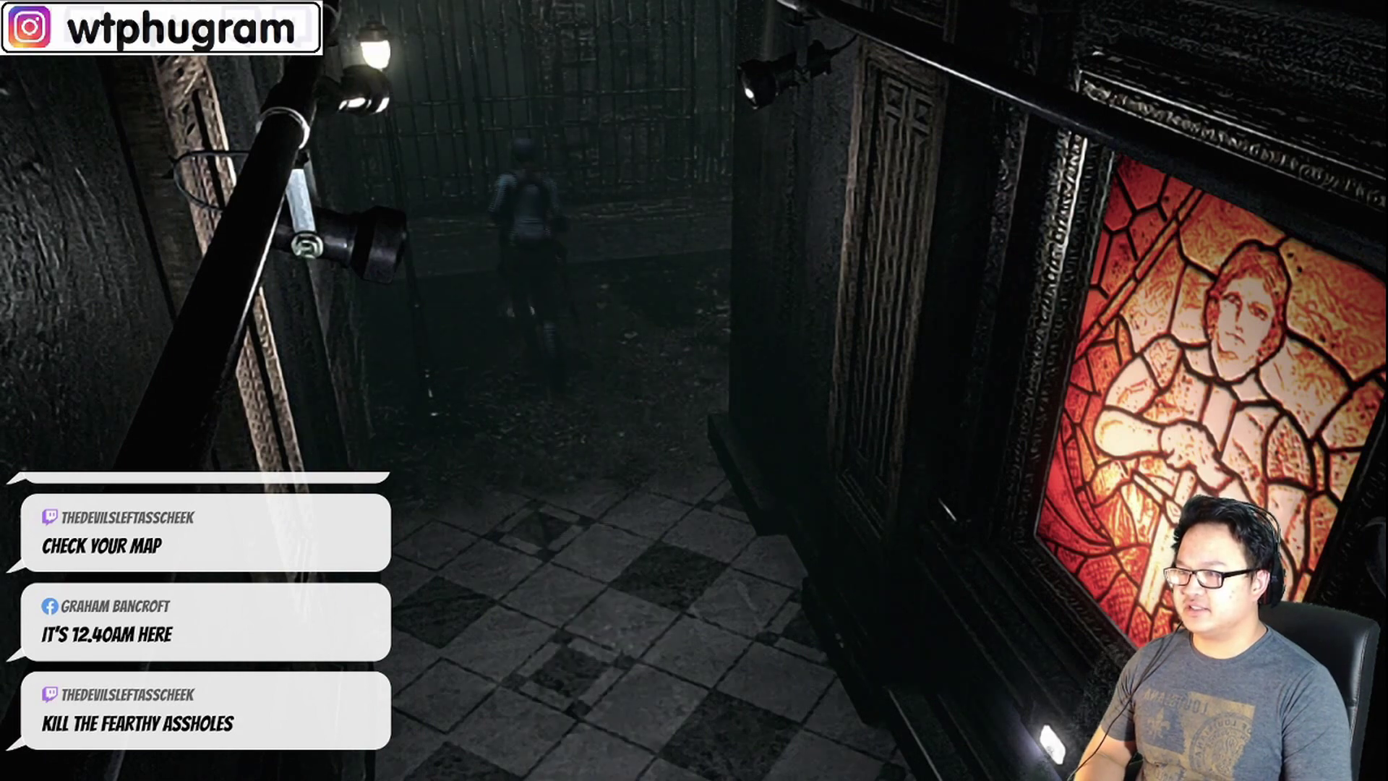
Take the Death Mask and glance at the mansion map
{"action": "key", "text": "Tab"}
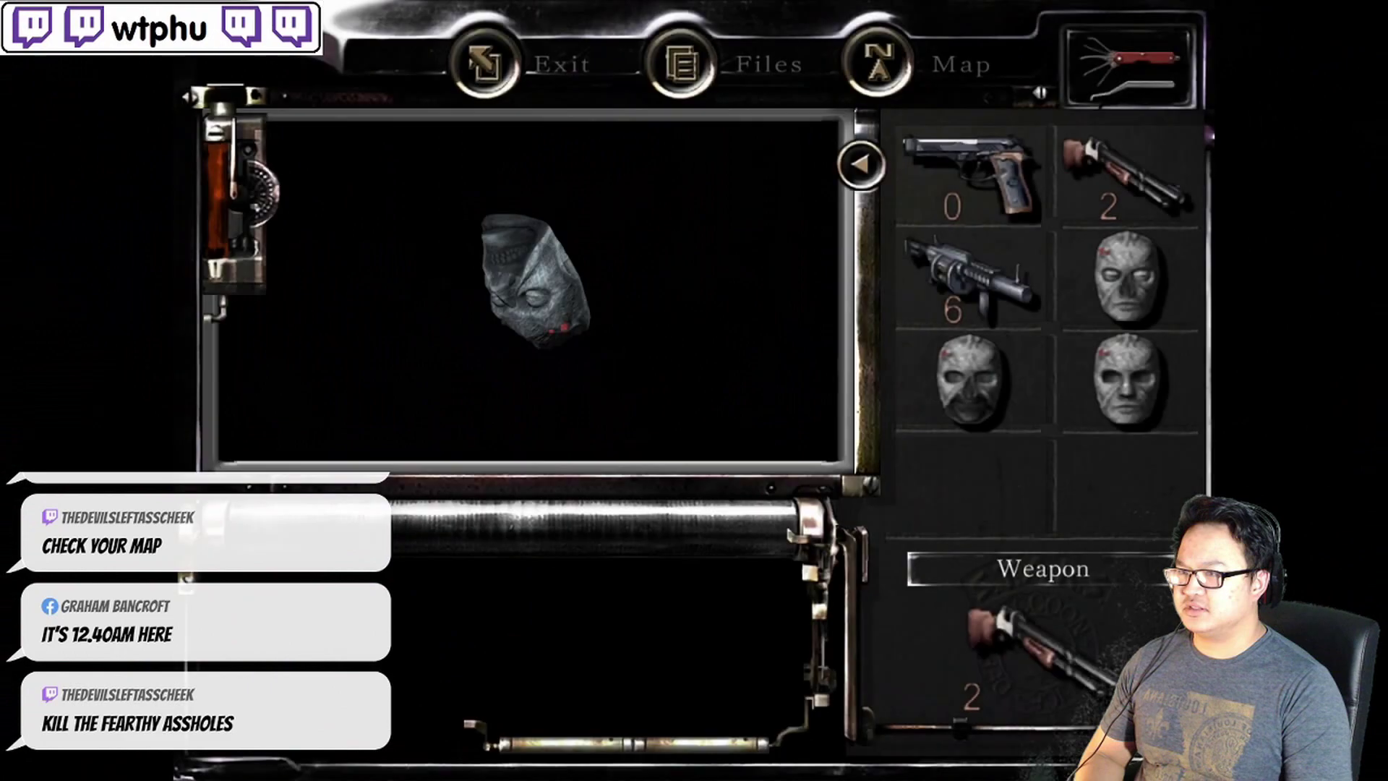
{"action": "key", "text": "Return"}
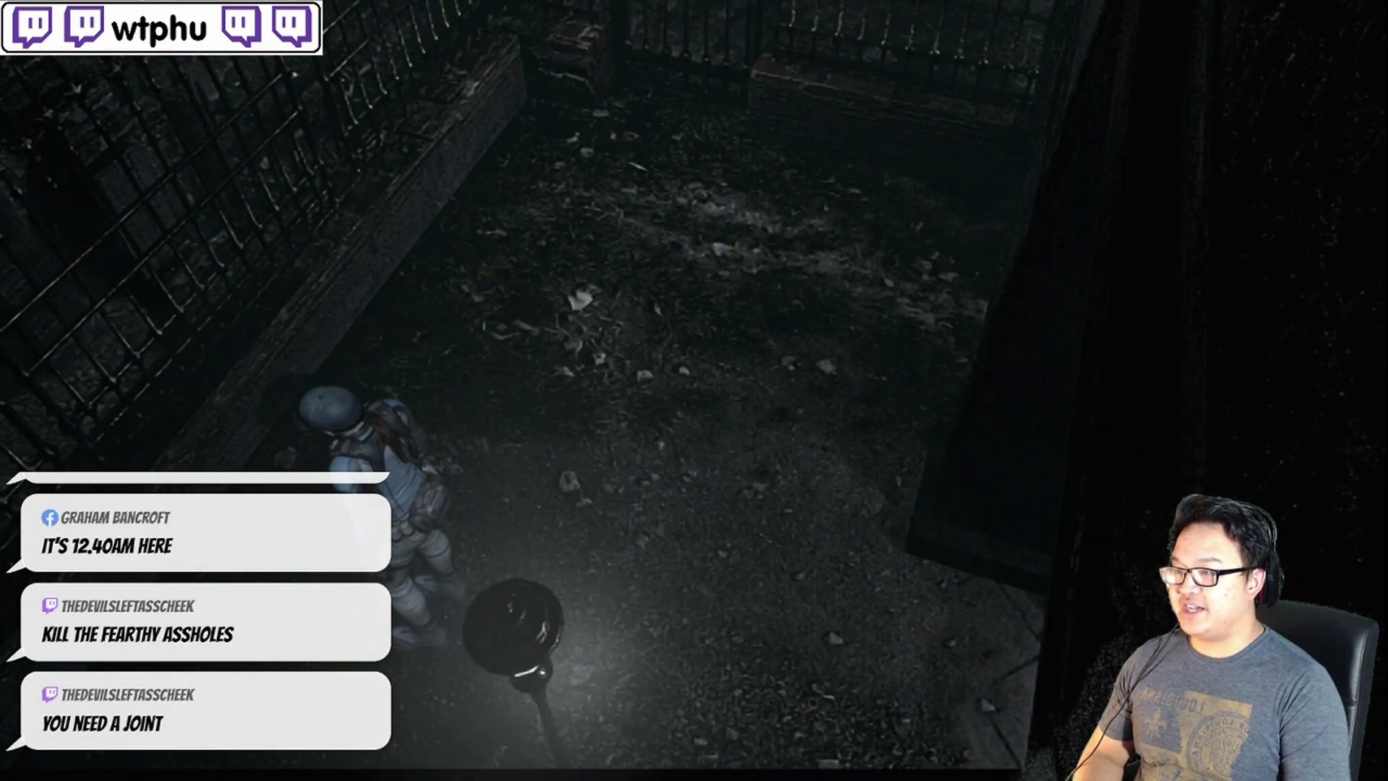
{"action": "key", "text": "m"}
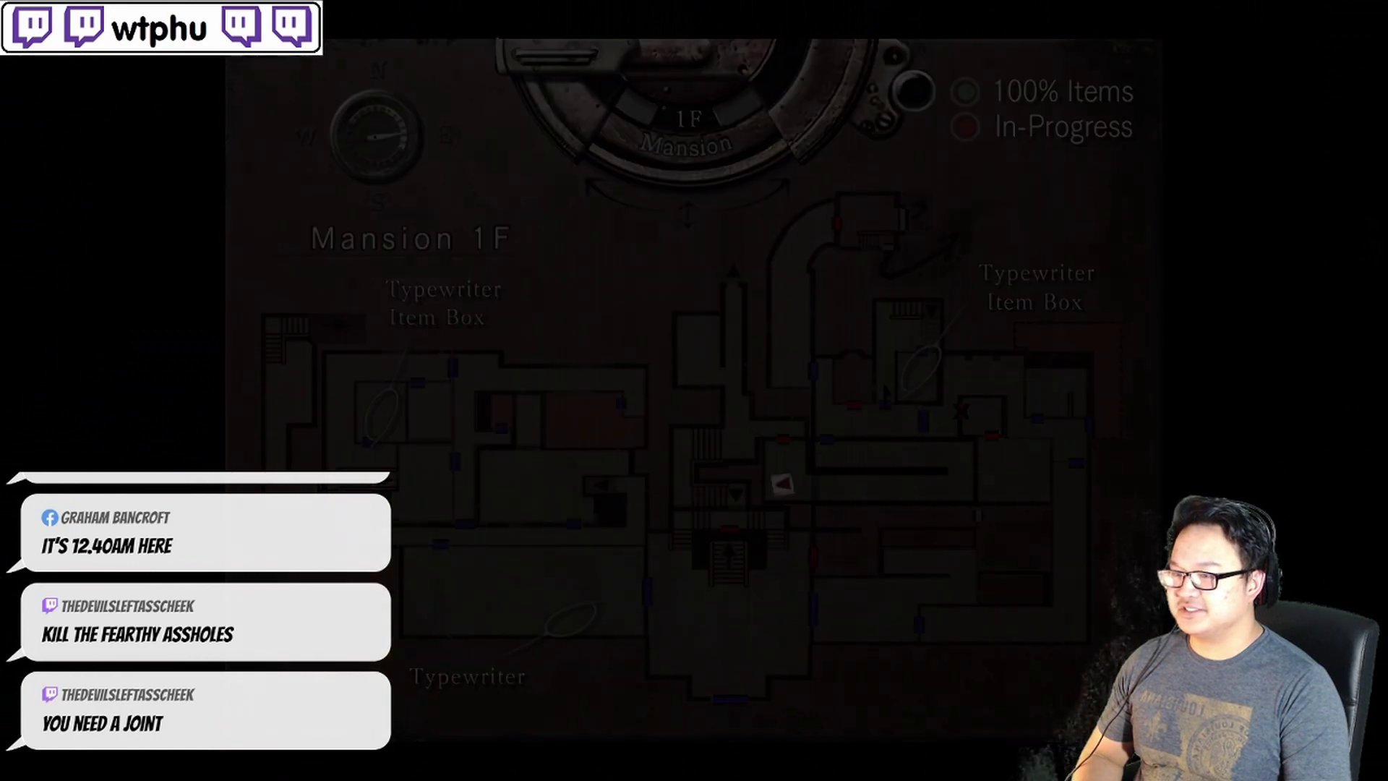
{"action": "key", "text": "Tab"}
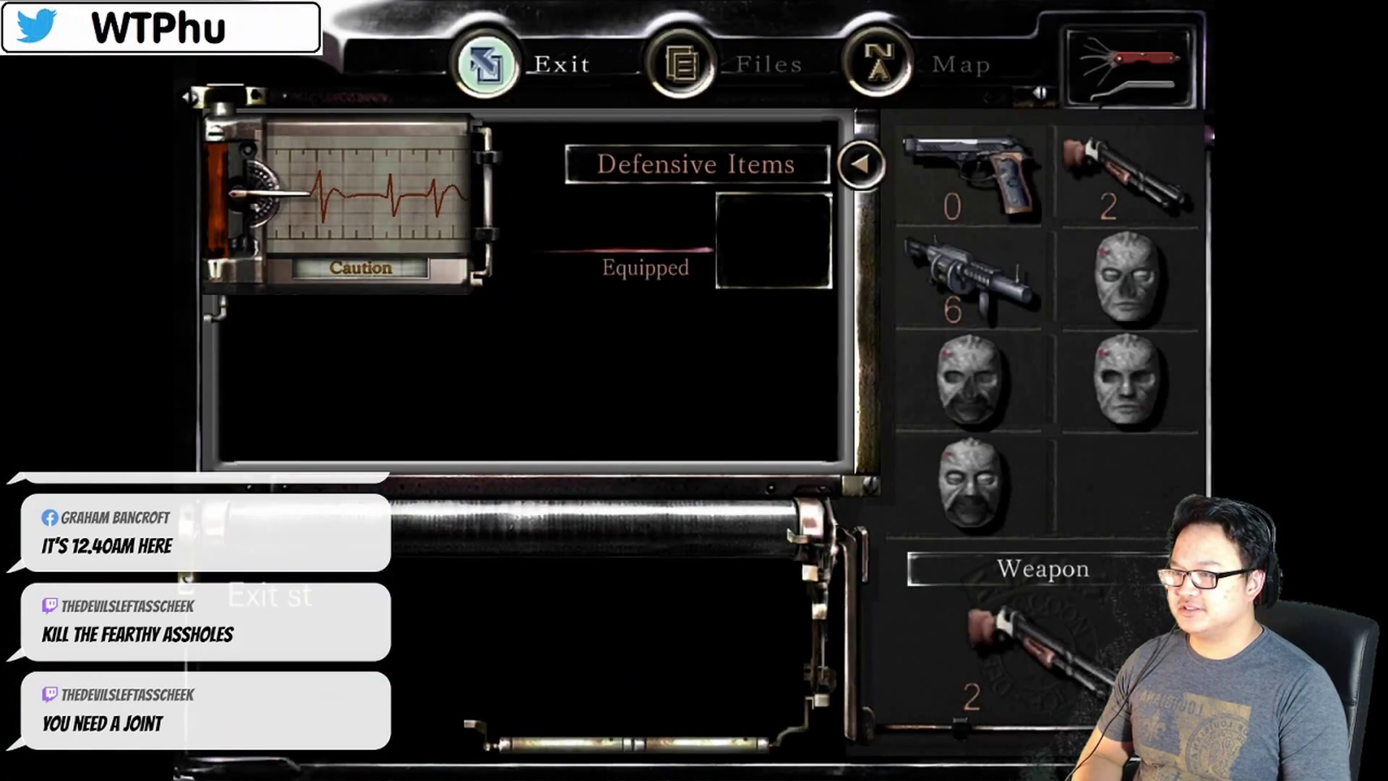
{"action": "key", "text": "Tab"}
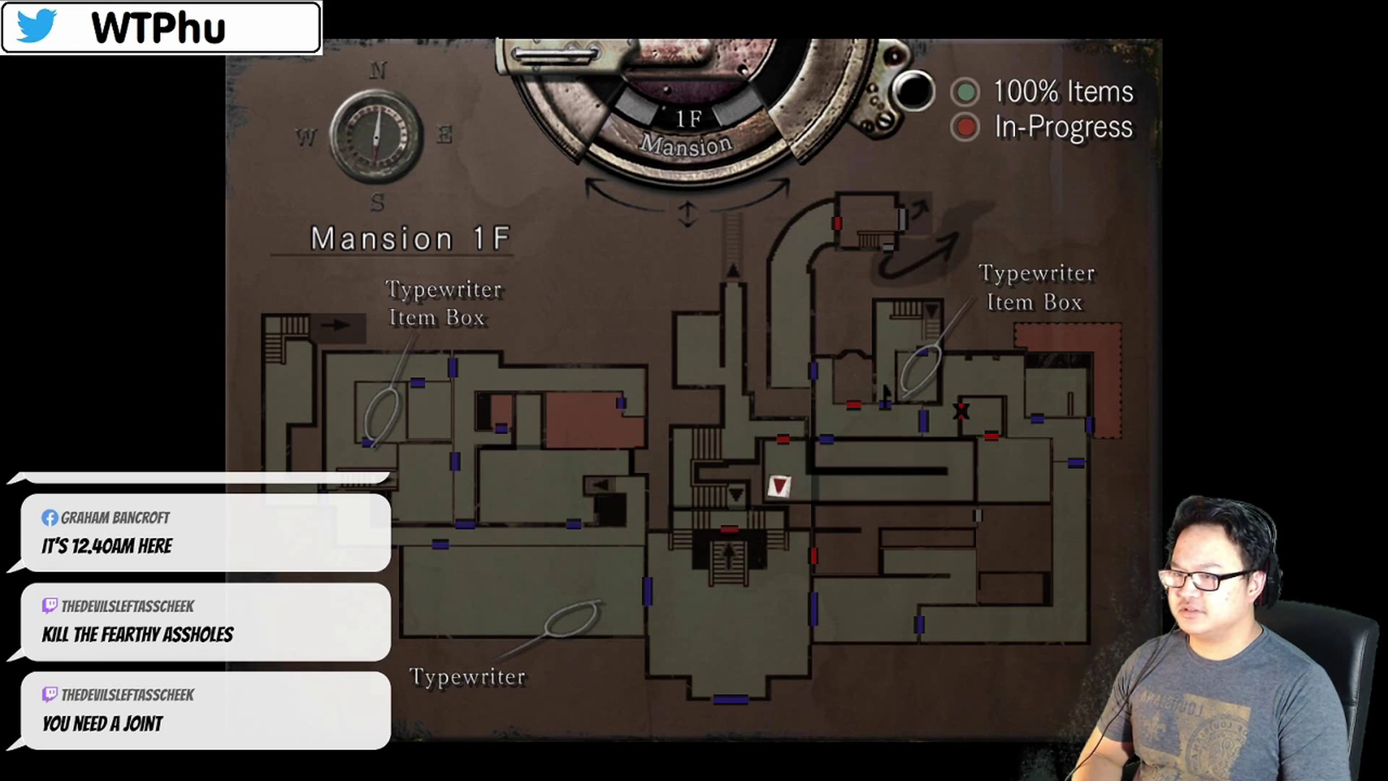
Recheck the Mansion 1F map while heading out the graveyard gate
{"action": "key", "text": "Escape"}
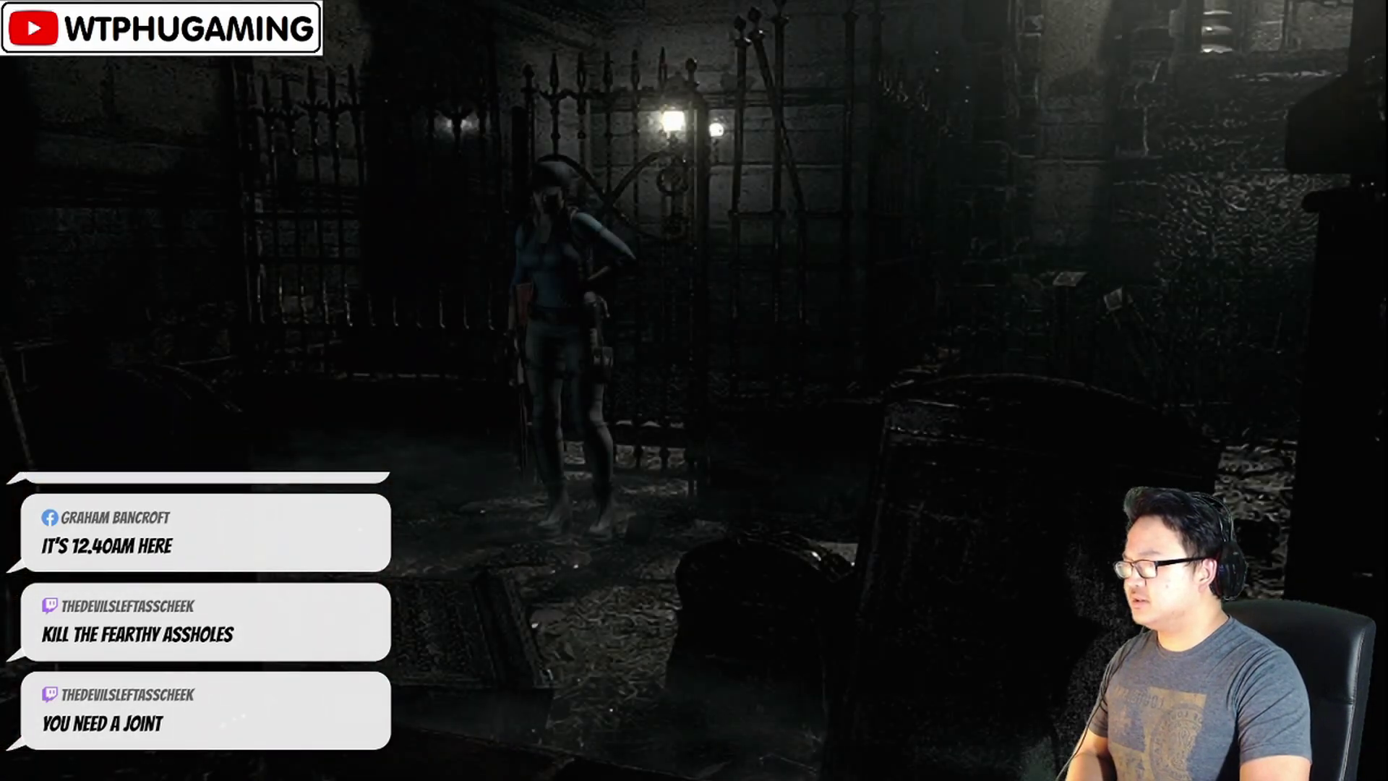
{"action": "key", "text": "m"}
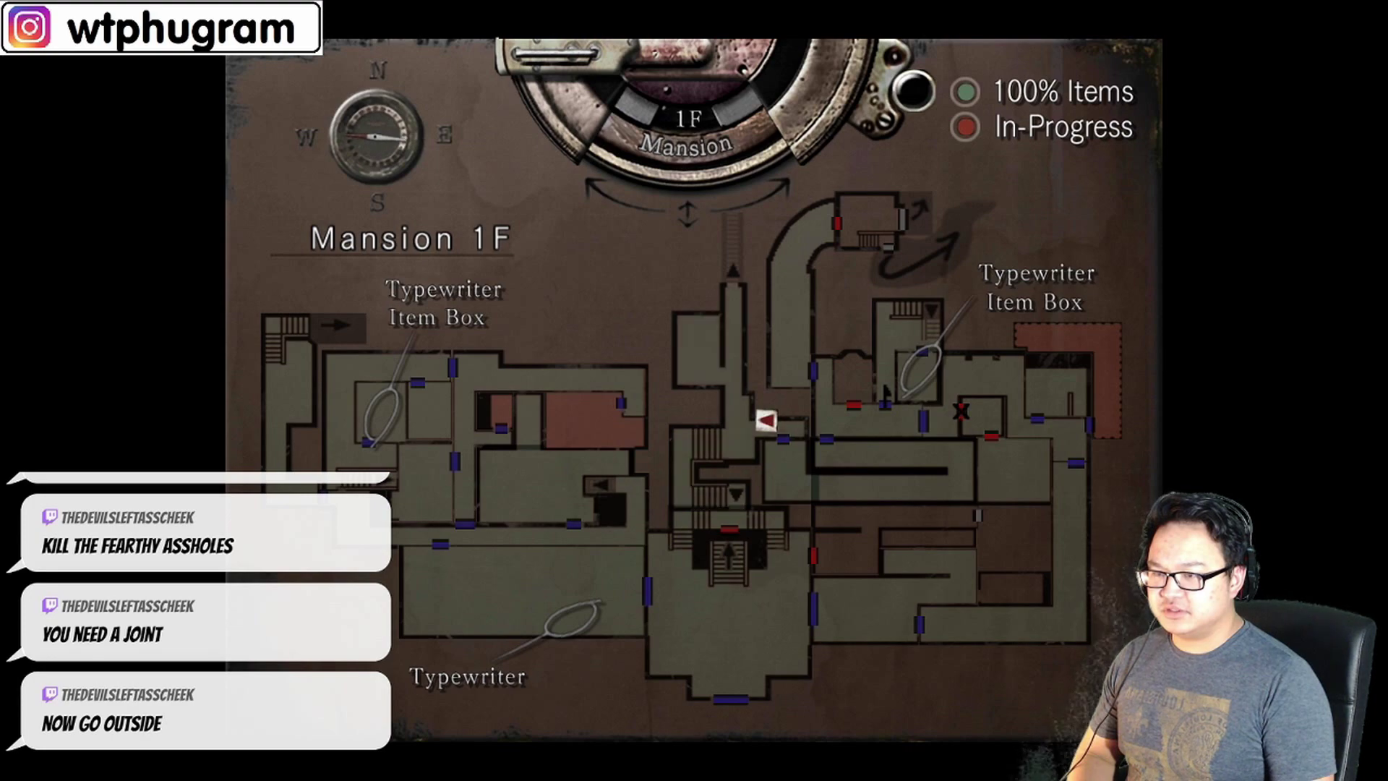
{"action": "key", "text": "Escape"}
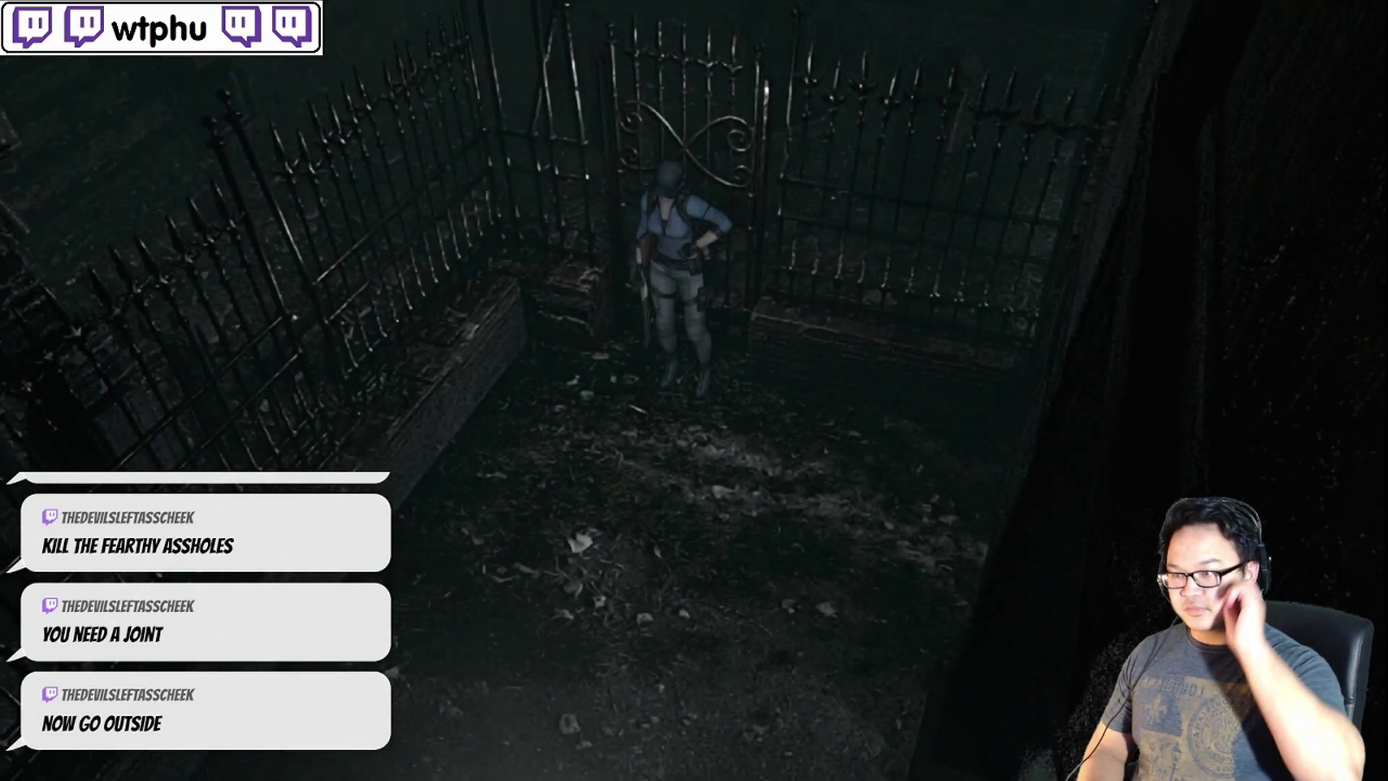
Walk out of the graveyard, past the green window, and through the right-hand door
{"action": "key", "text": "Down"}
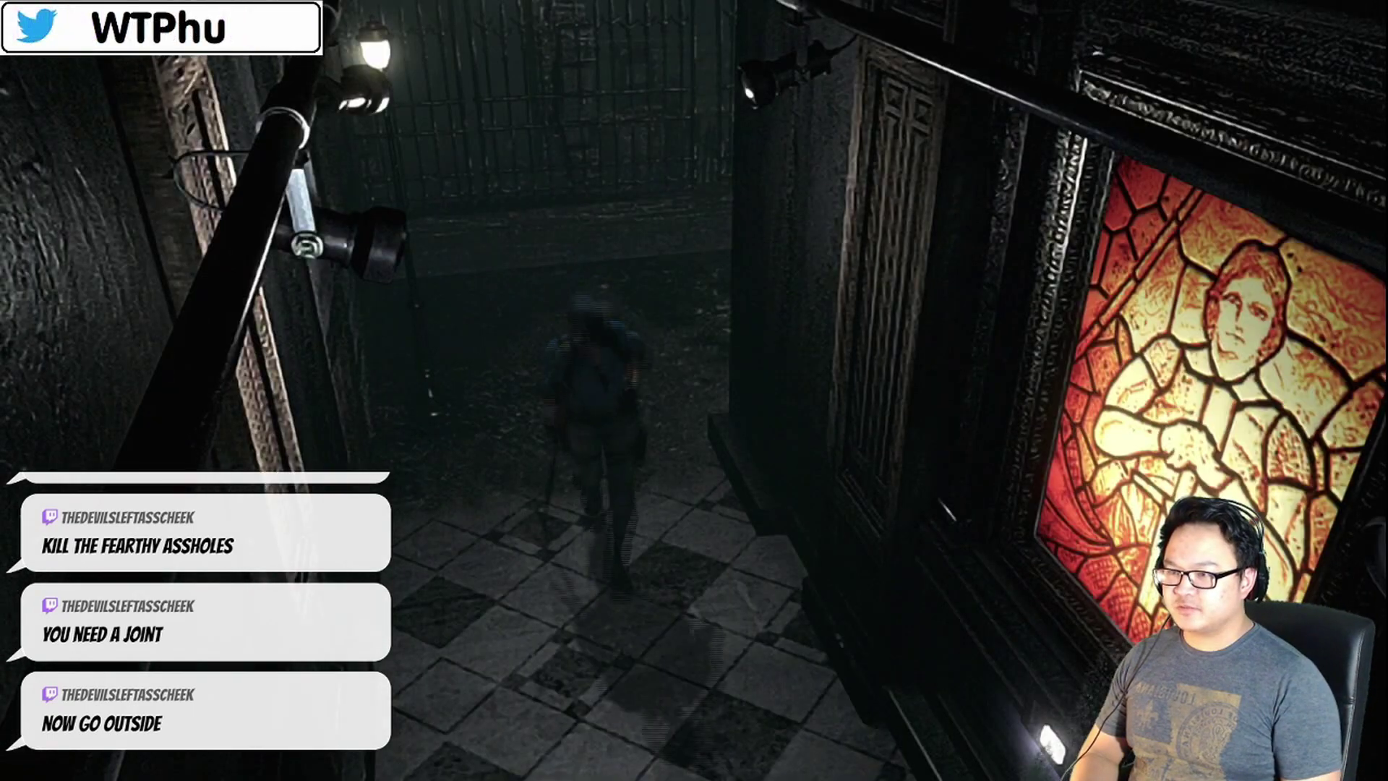
{"action": "key", "text": "Down"}
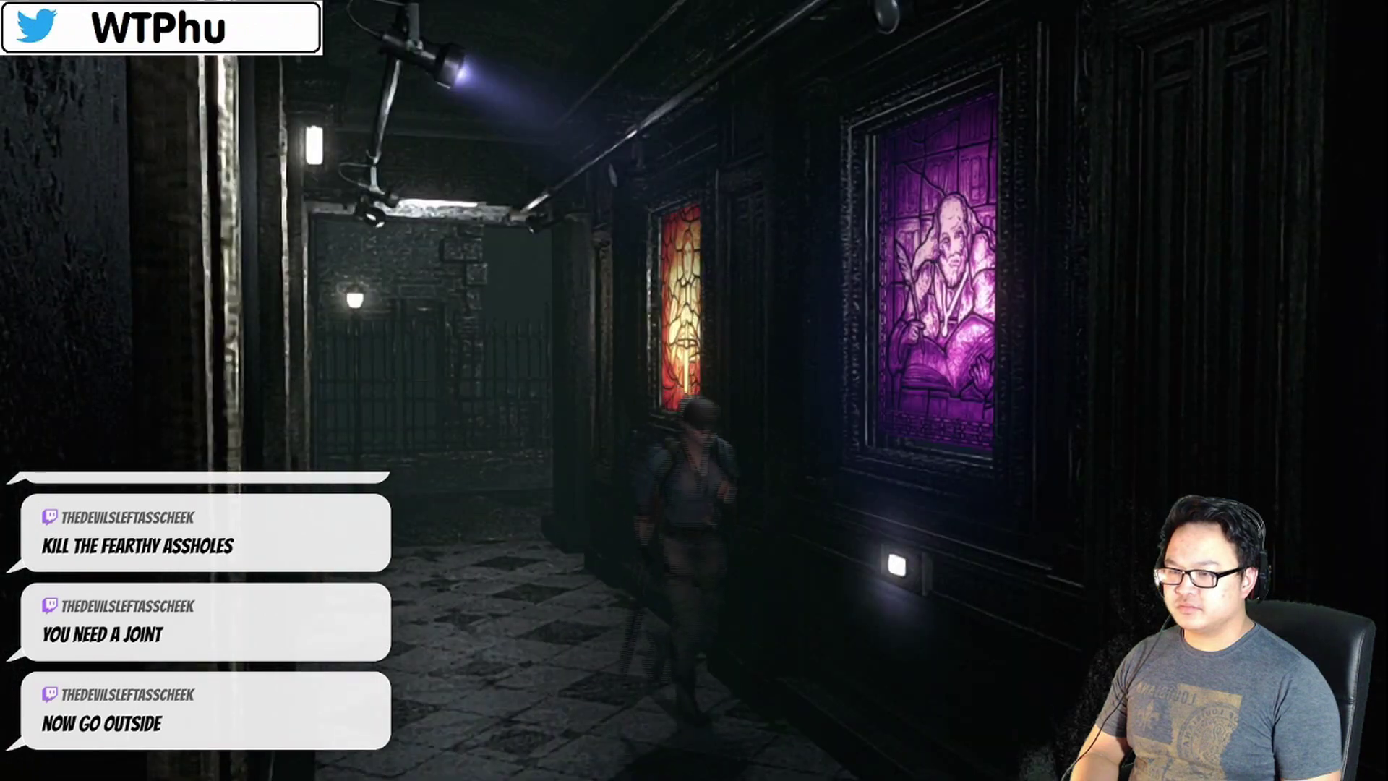
{"action": "key", "text": "Up"}
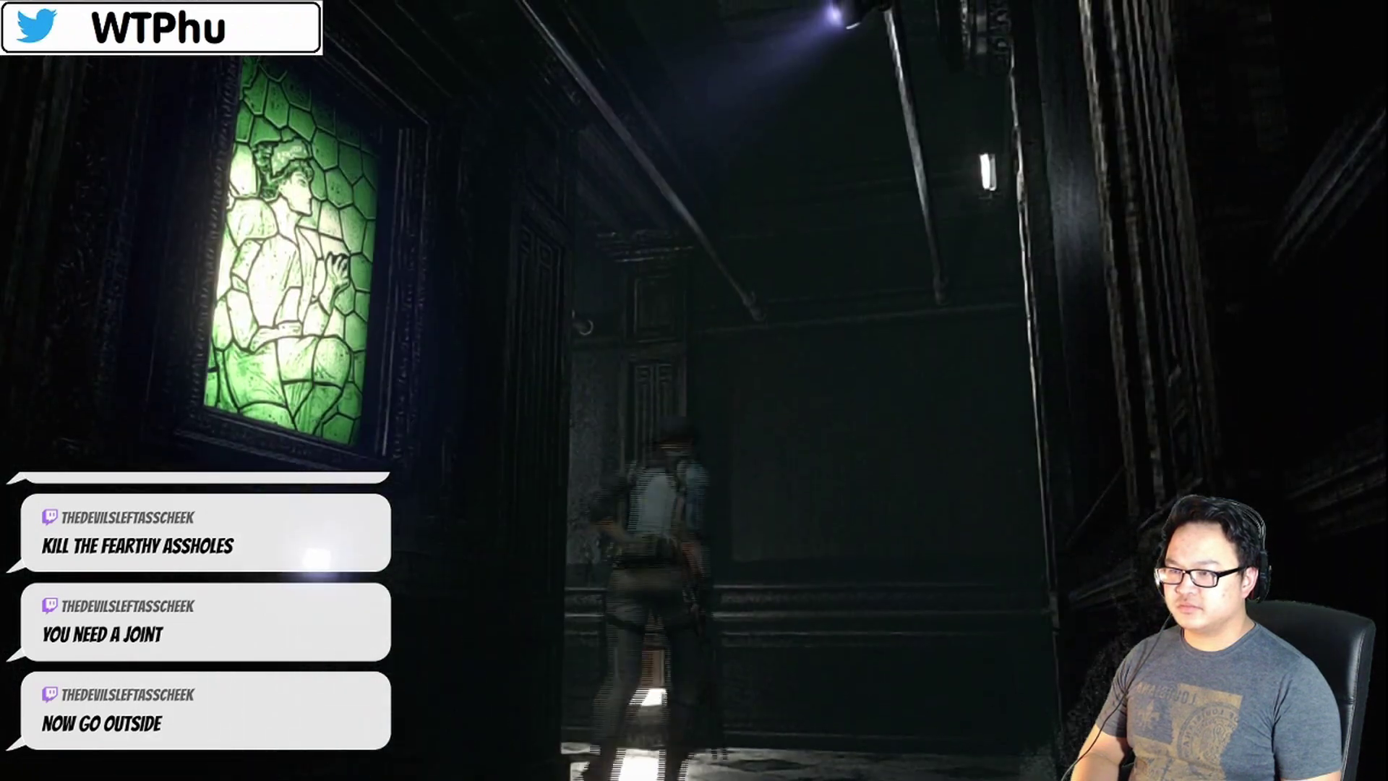
{"action": "key", "text": "Up"}
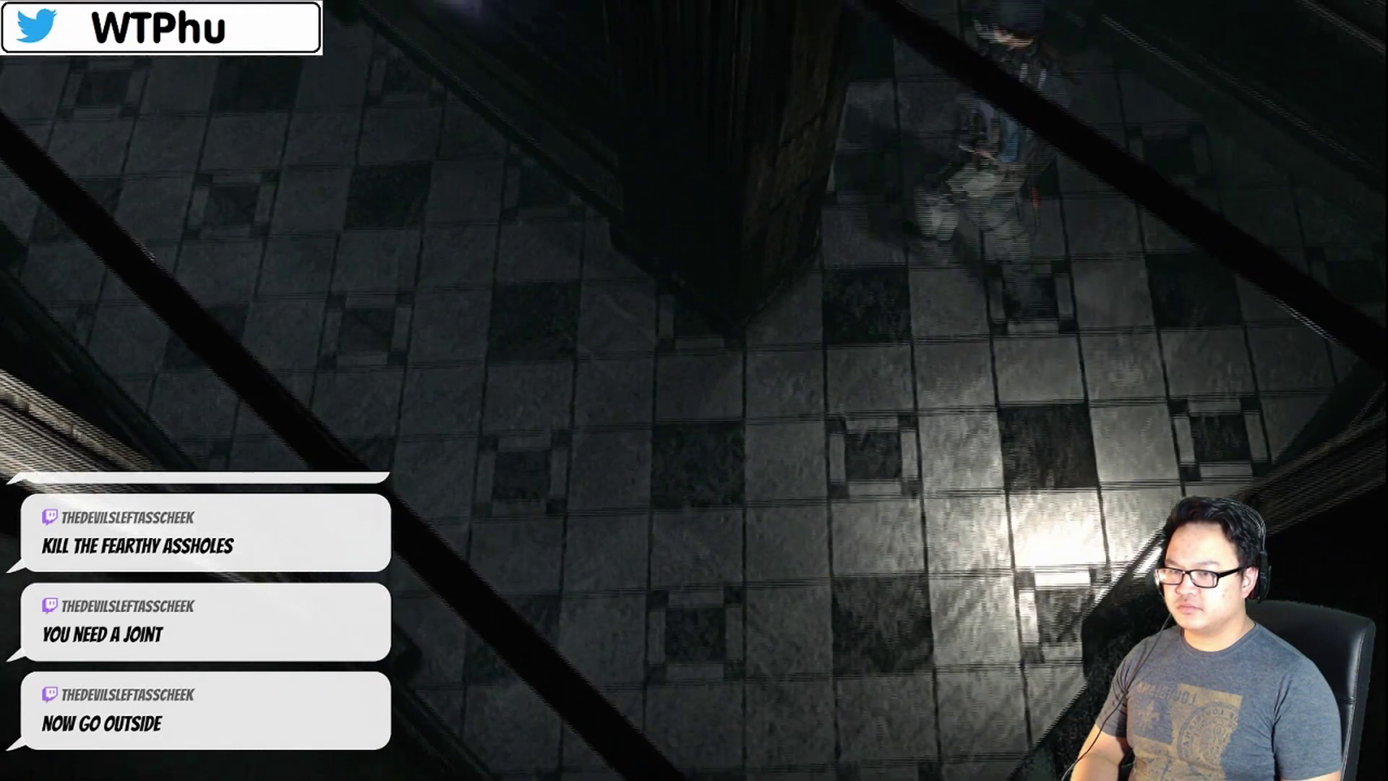
{"action": "key", "text": "Up"}
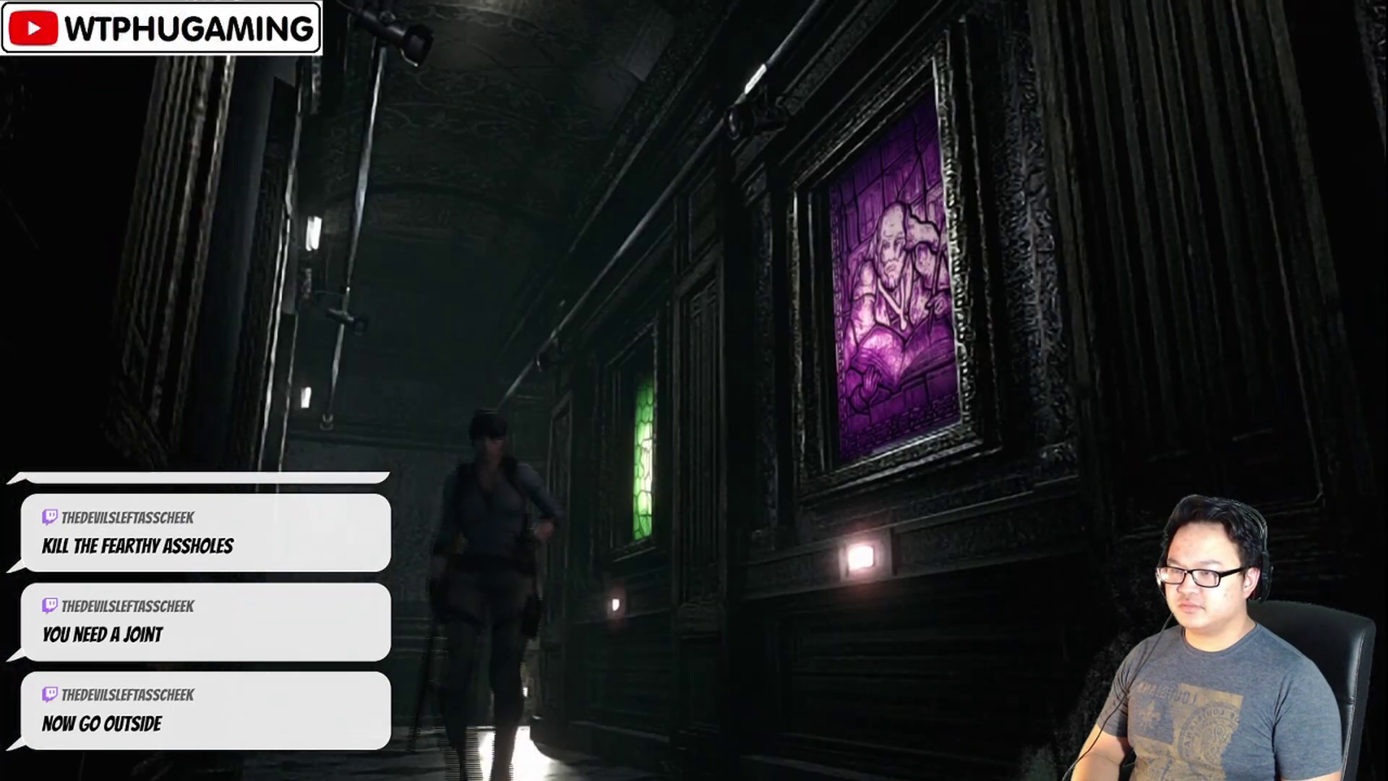
{"action": "key", "text": "Up"}
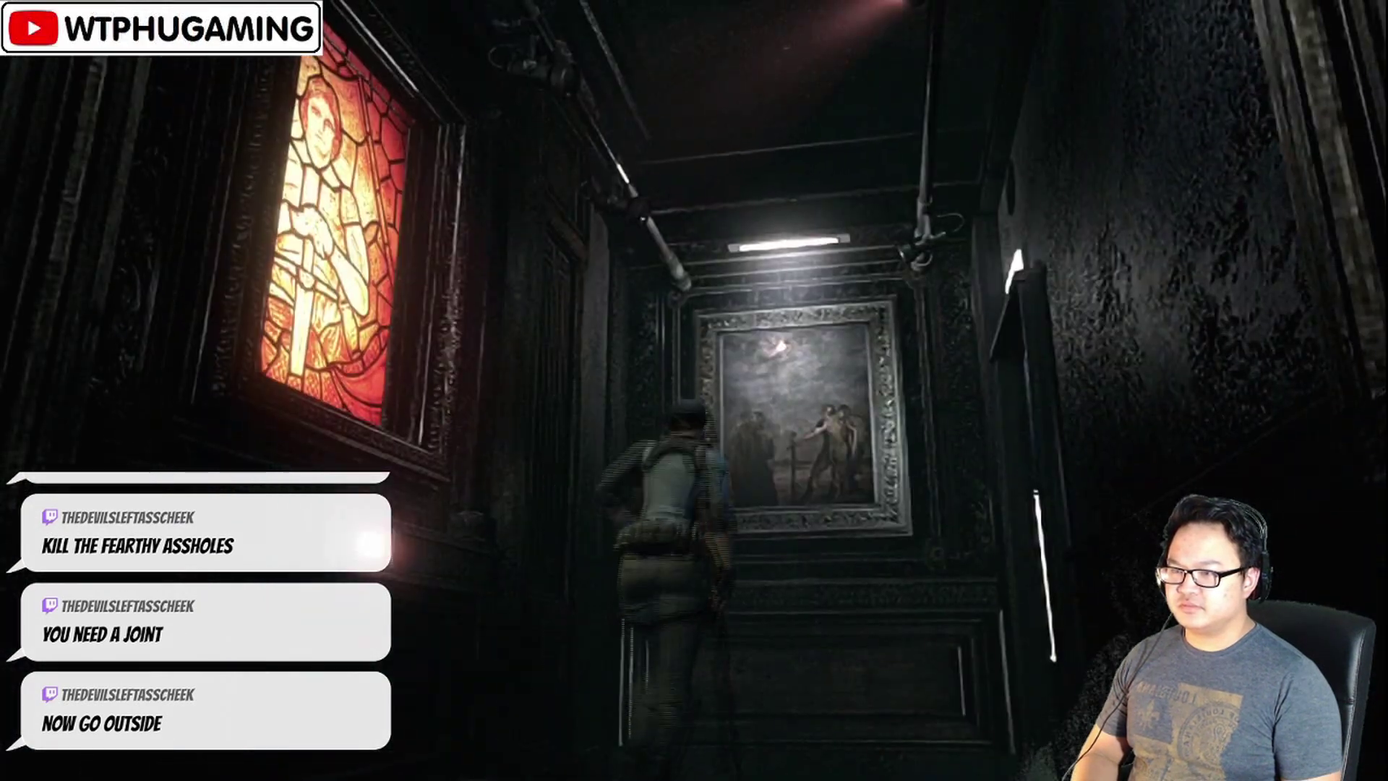
{"action": "key", "text": "Return"}
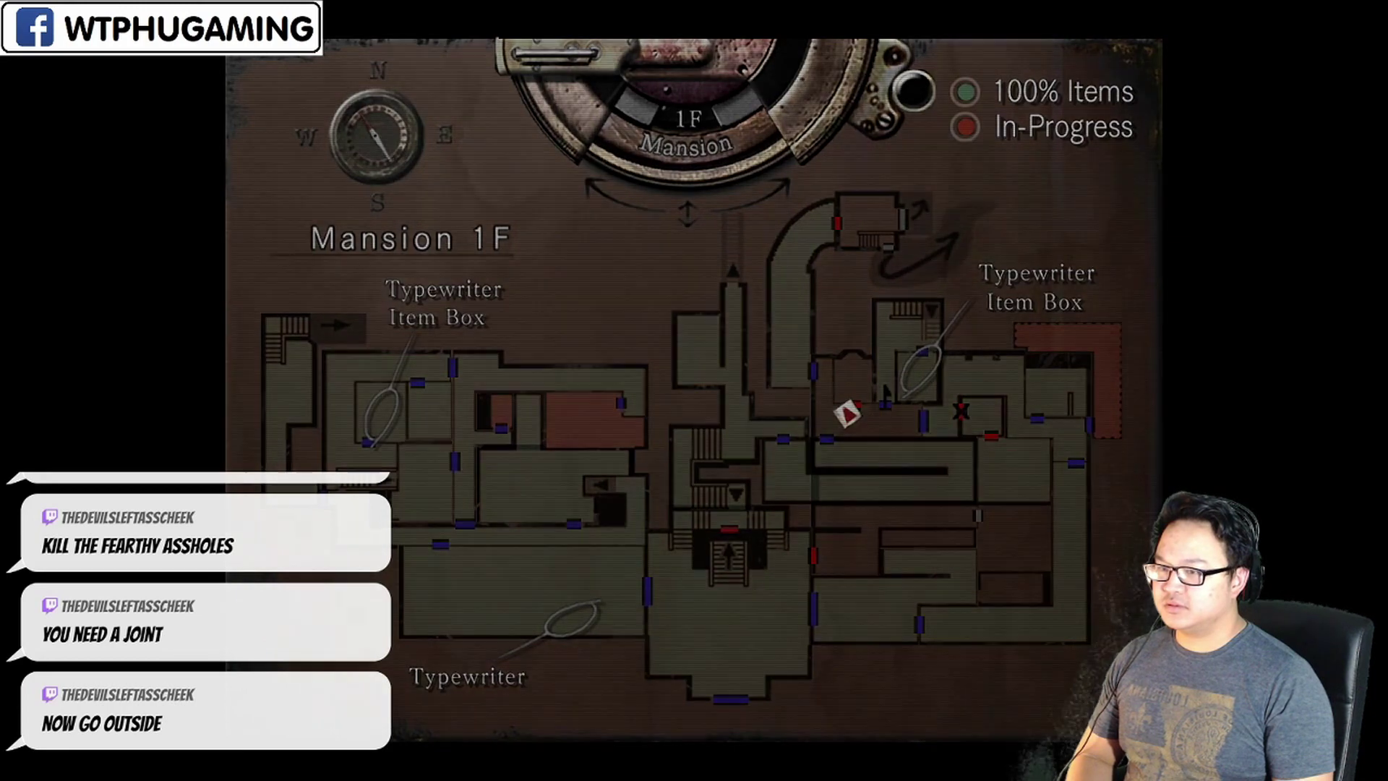
Walk through the double doors into the storeroom and open the item box
{"action": "key", "text": "Up"}
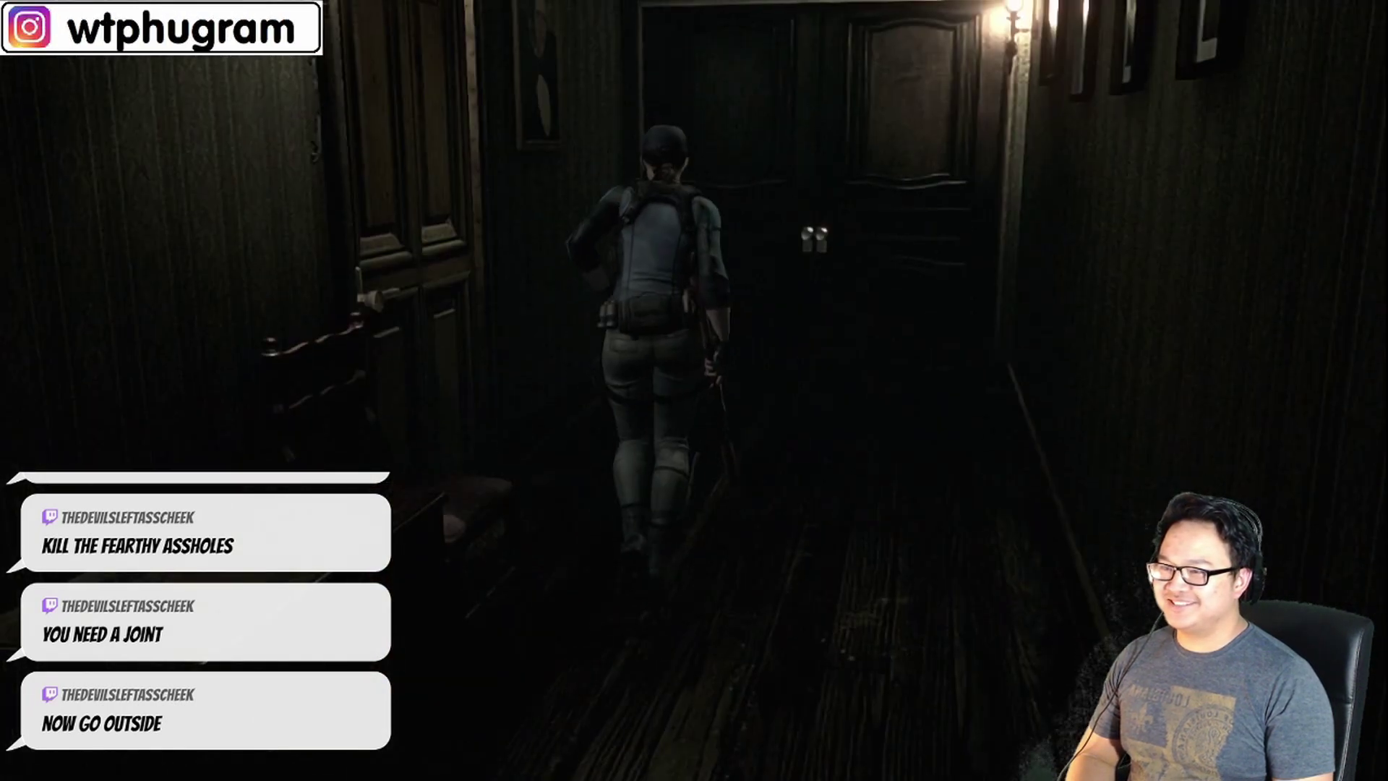
{"action": "key", "text": "Up"}
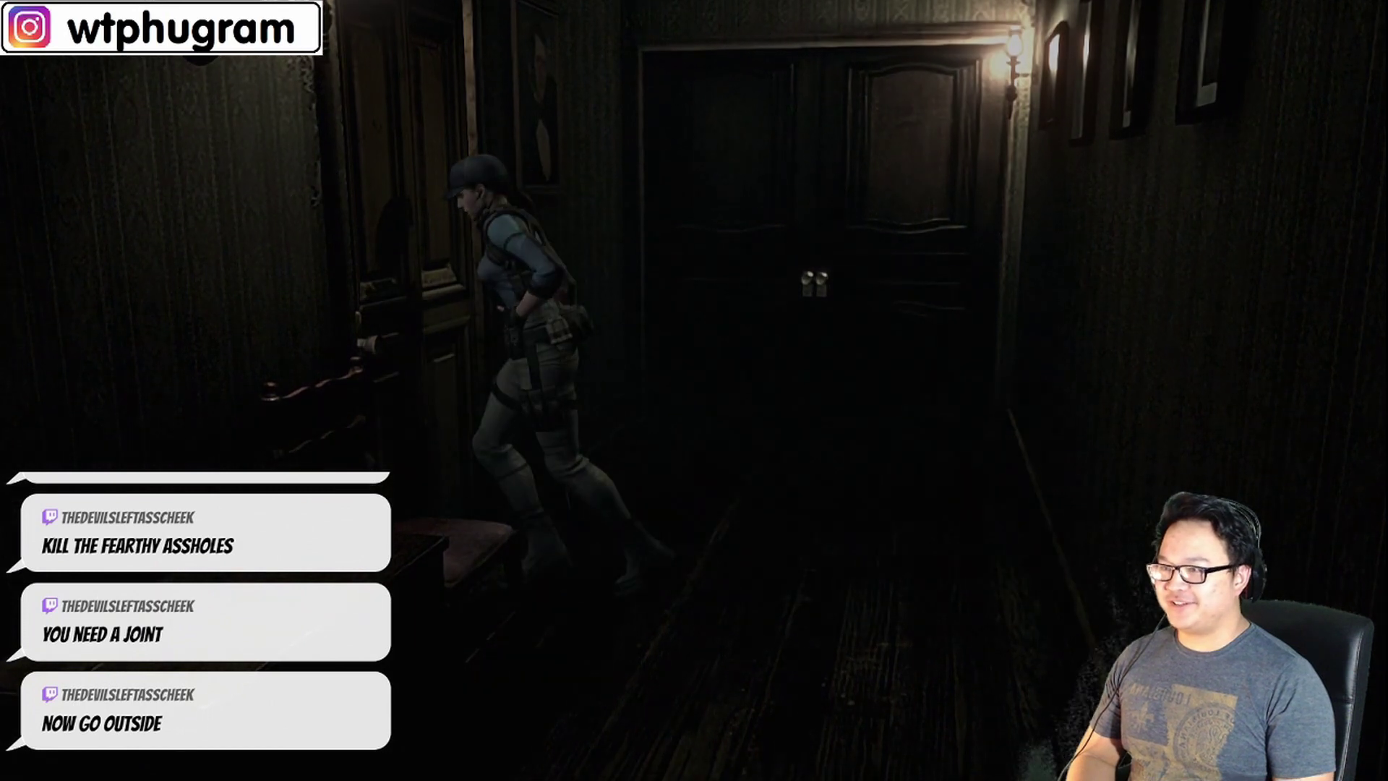
{"action": "key", "text": "space"}
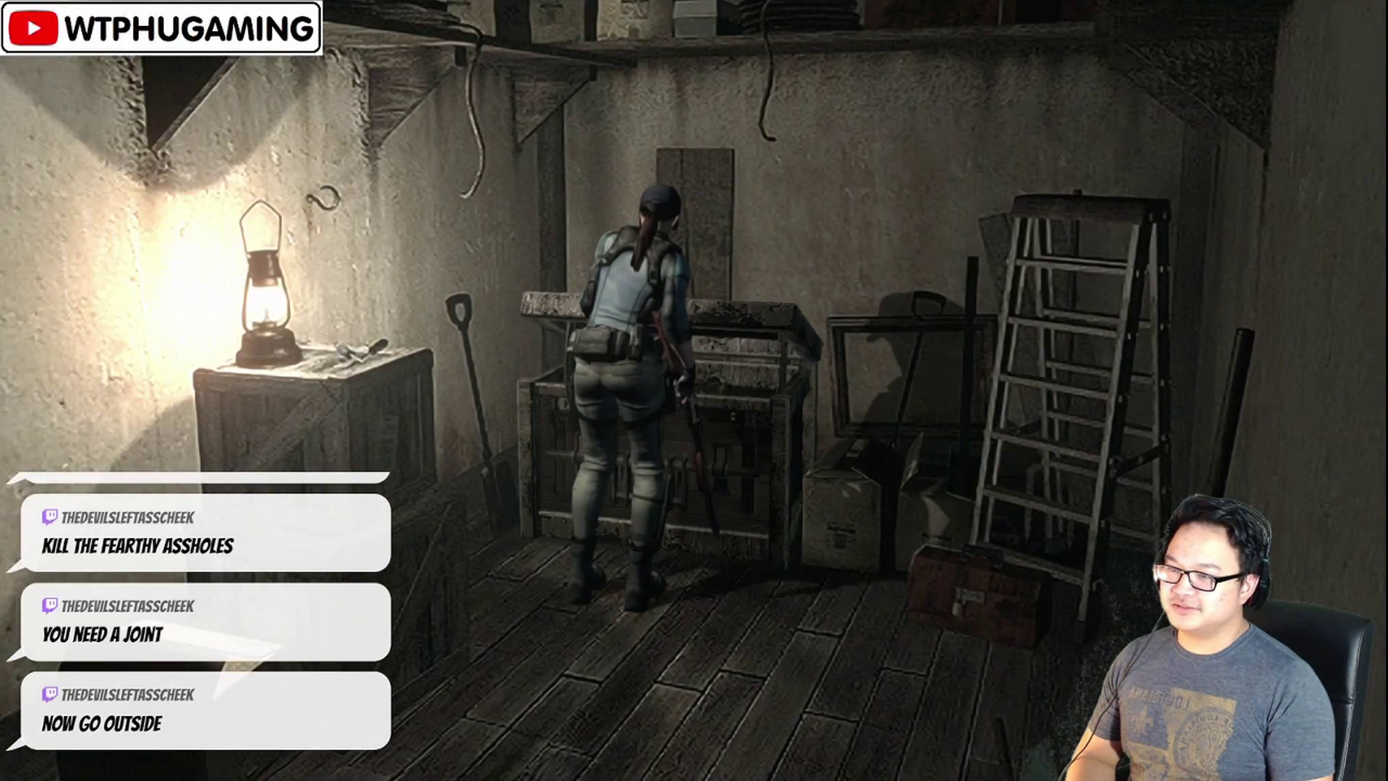
{"action": "key", "text": "Return"}
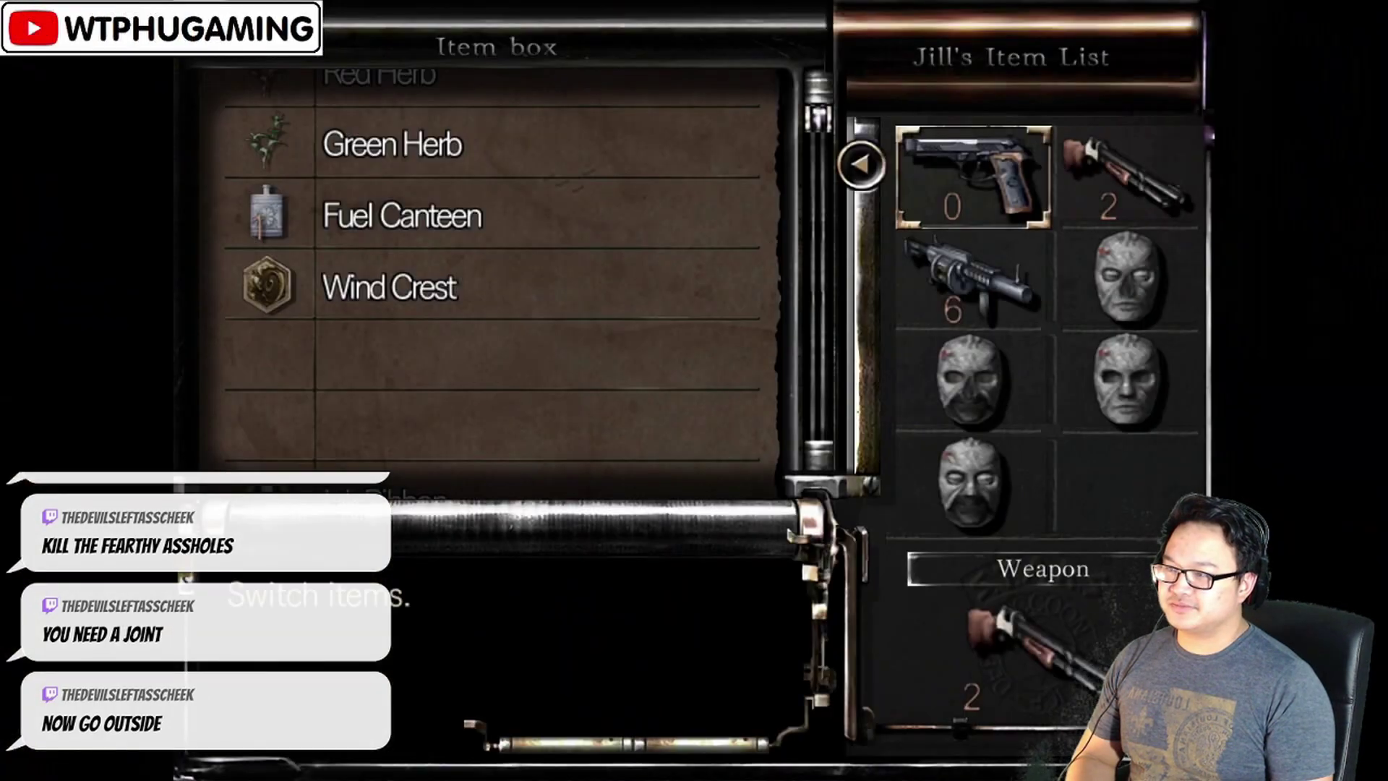
Take the First Aid Spray out of the item box into Jill's inventory
{"action": "key", "text": "Up"}
{"action": "key", "text": "Up"}
{"action": "key", "text": "Up"}
{"action": "key", "text": "Up"}
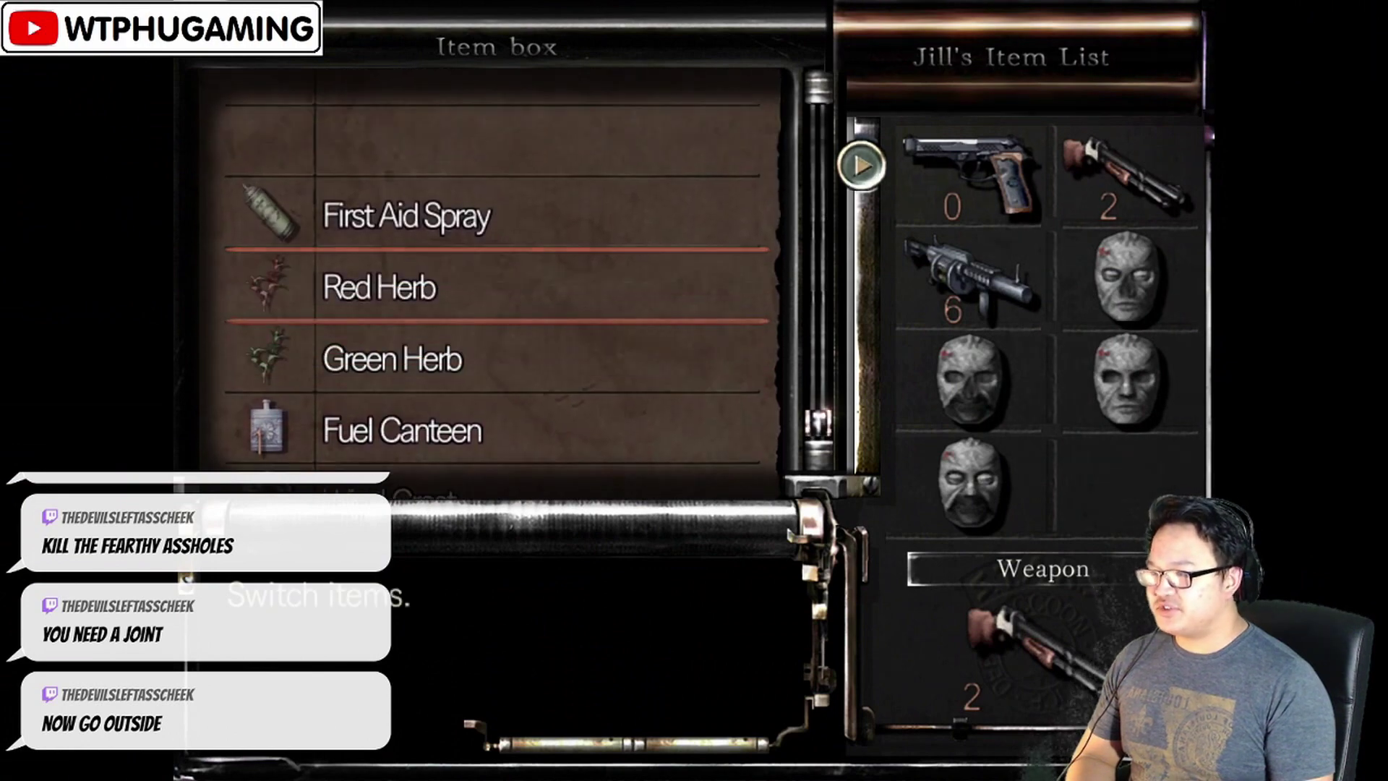
{"action": "key", "text": "Up"}
{"action": "key", "text": "Down"}
{"action": "key", "text": "Down"}
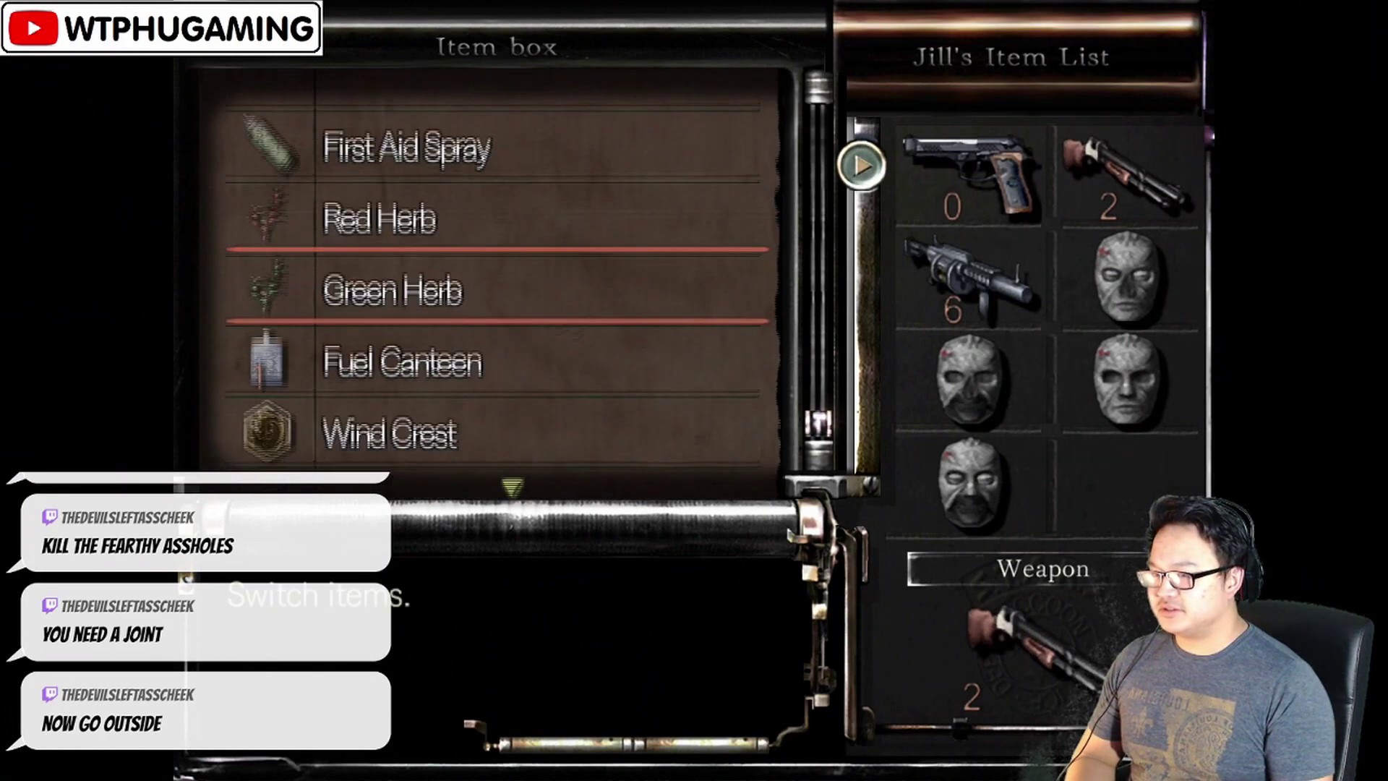
{"action": "key", "text": "Down"}
{"action": "key", "text": "Up"}
{"action": "key", "text": "Up"}
{"action": "key", "text": "Up"}
{"action": "key", "text": "Right"}
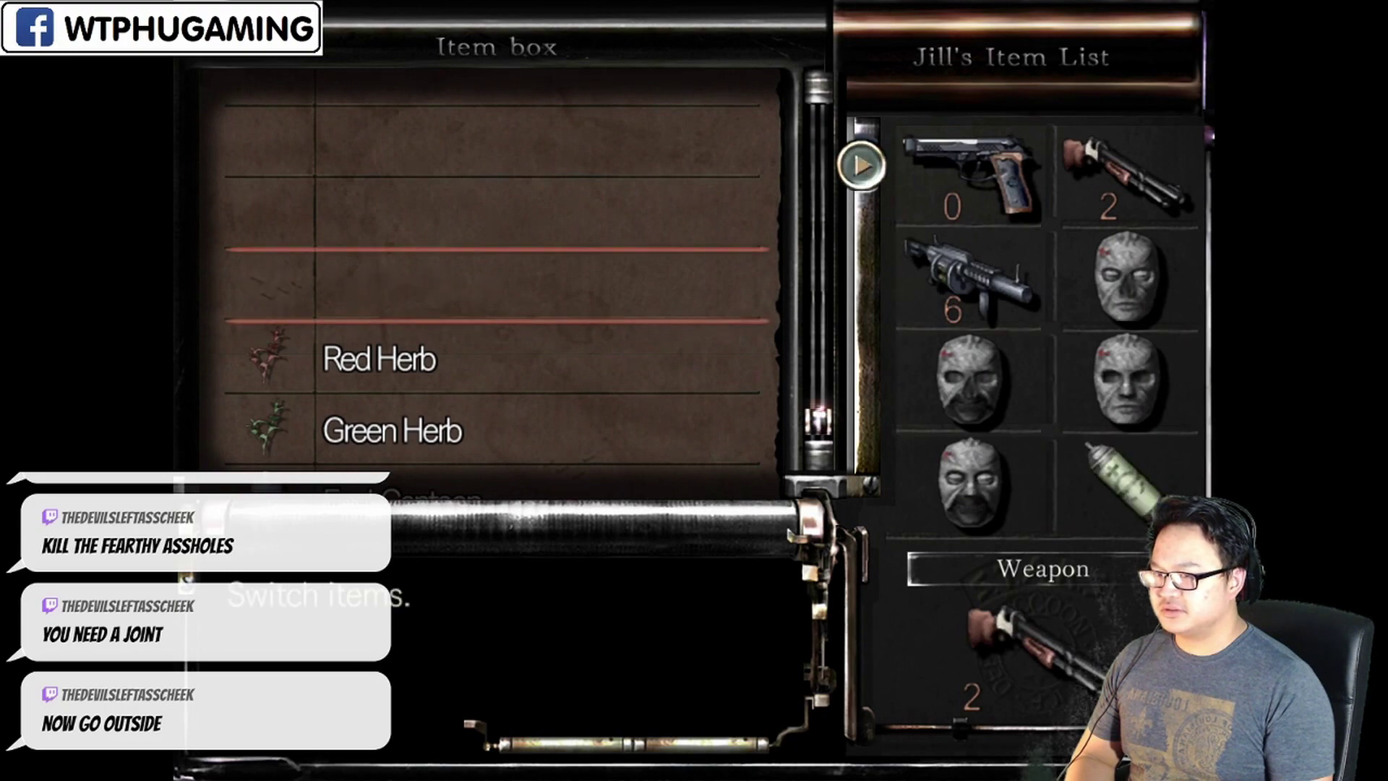
{"action": "key", "text": "Escape"}
Use the First Aid Spray to heal Jill back to Fine condition
{"action": "key", "text": "Tab"}
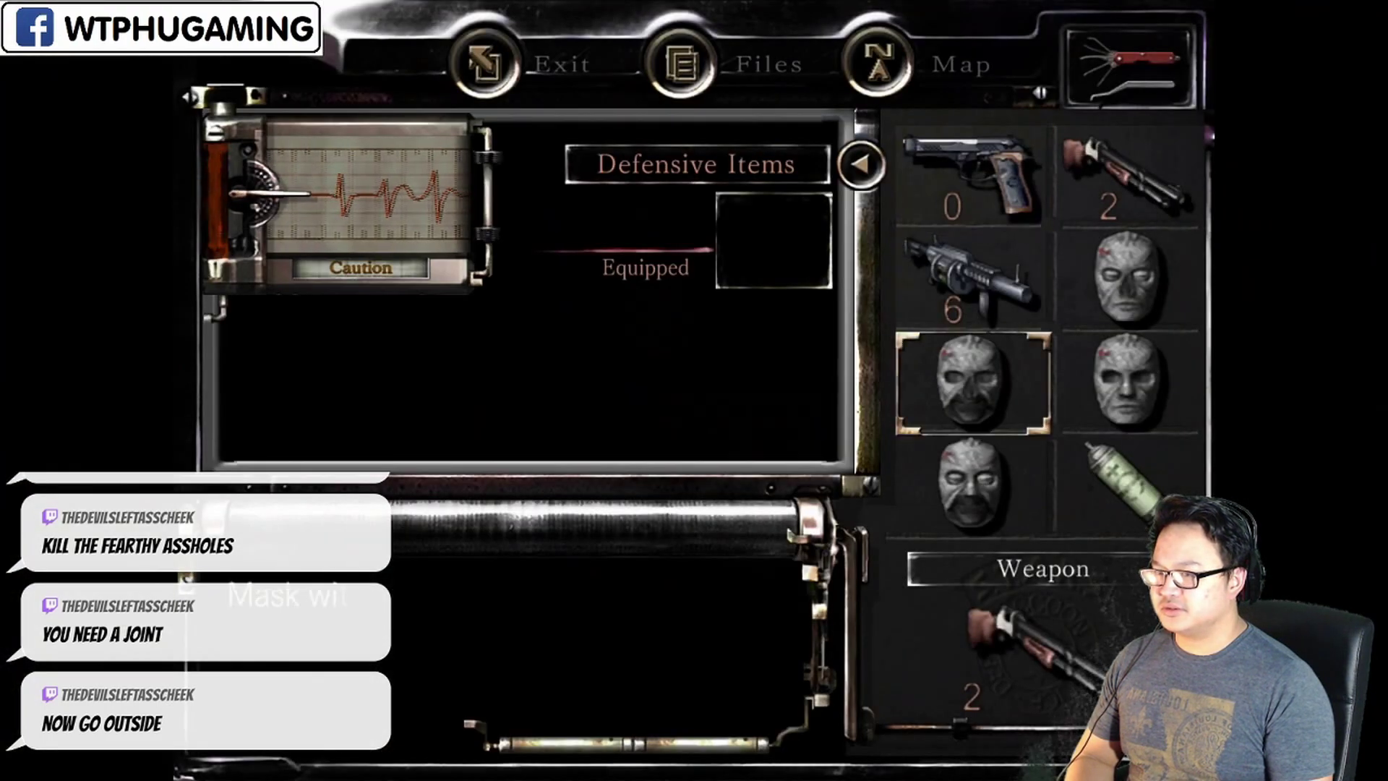
{"action": "key", "text": "Return"}
{"action": "key", "text": "Return"}
{"action": "key", "text": "Tab"}
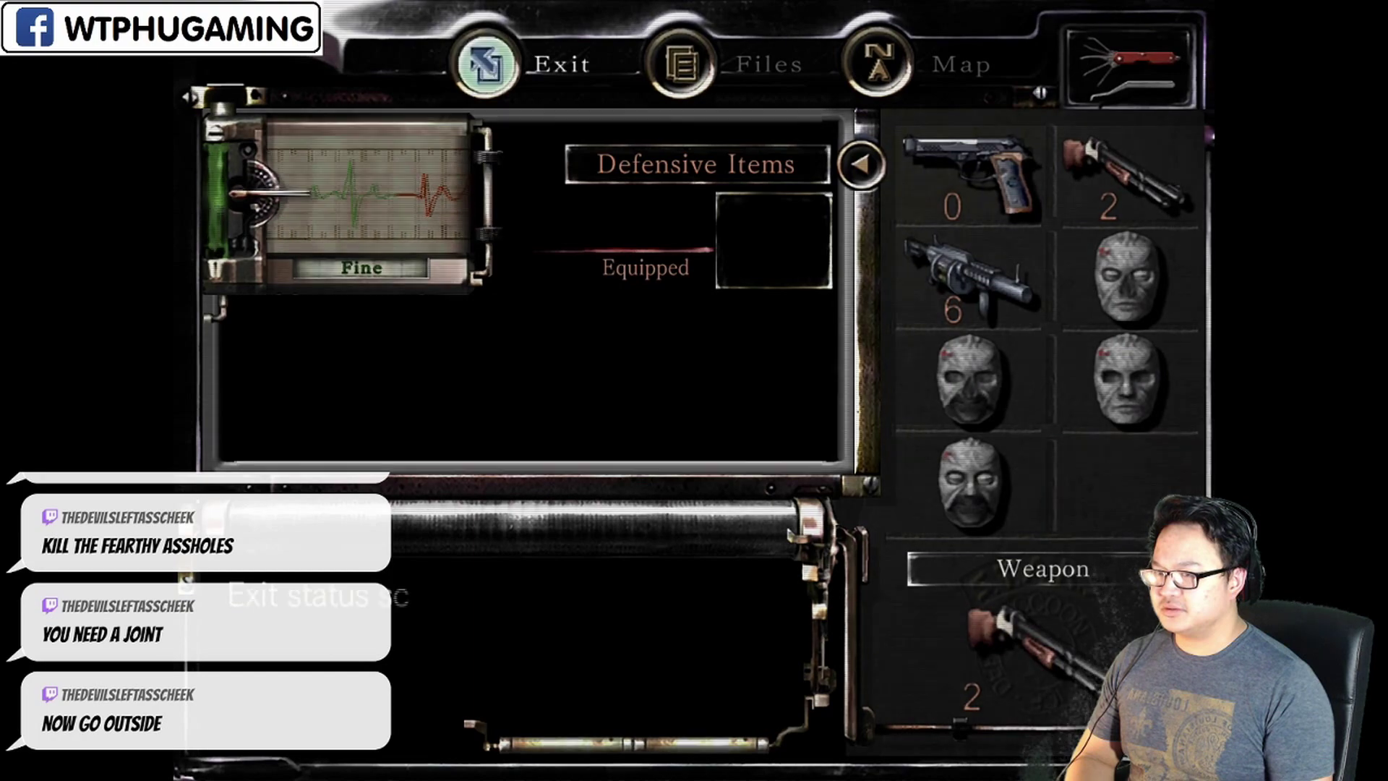
{"action": "key", "text": "Return"}
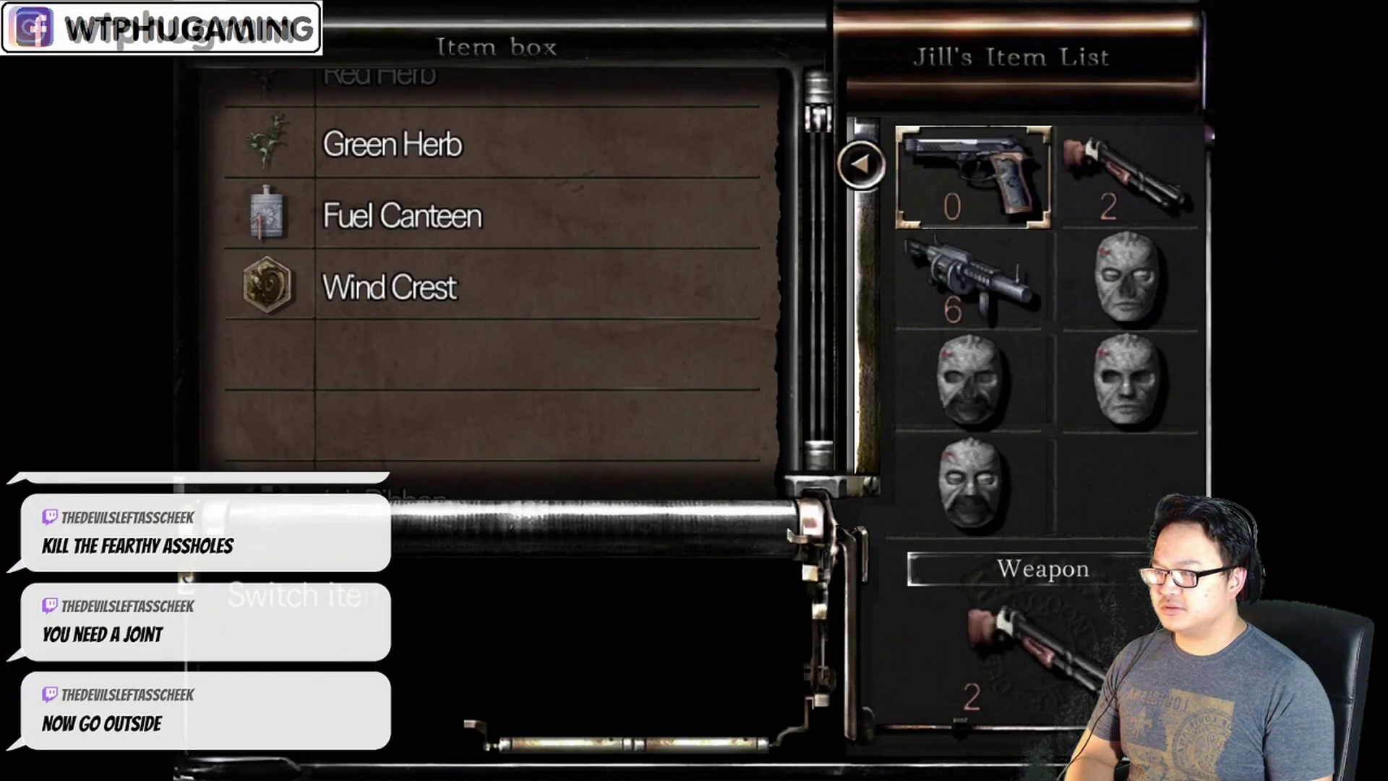
Load the stored Handgun Magazine into the handgun, giving 15 rounds
{"action": "key", "text": "Down"}
{"action": "key", "text": "Down"}
{"action": "key", "text": "Down"}
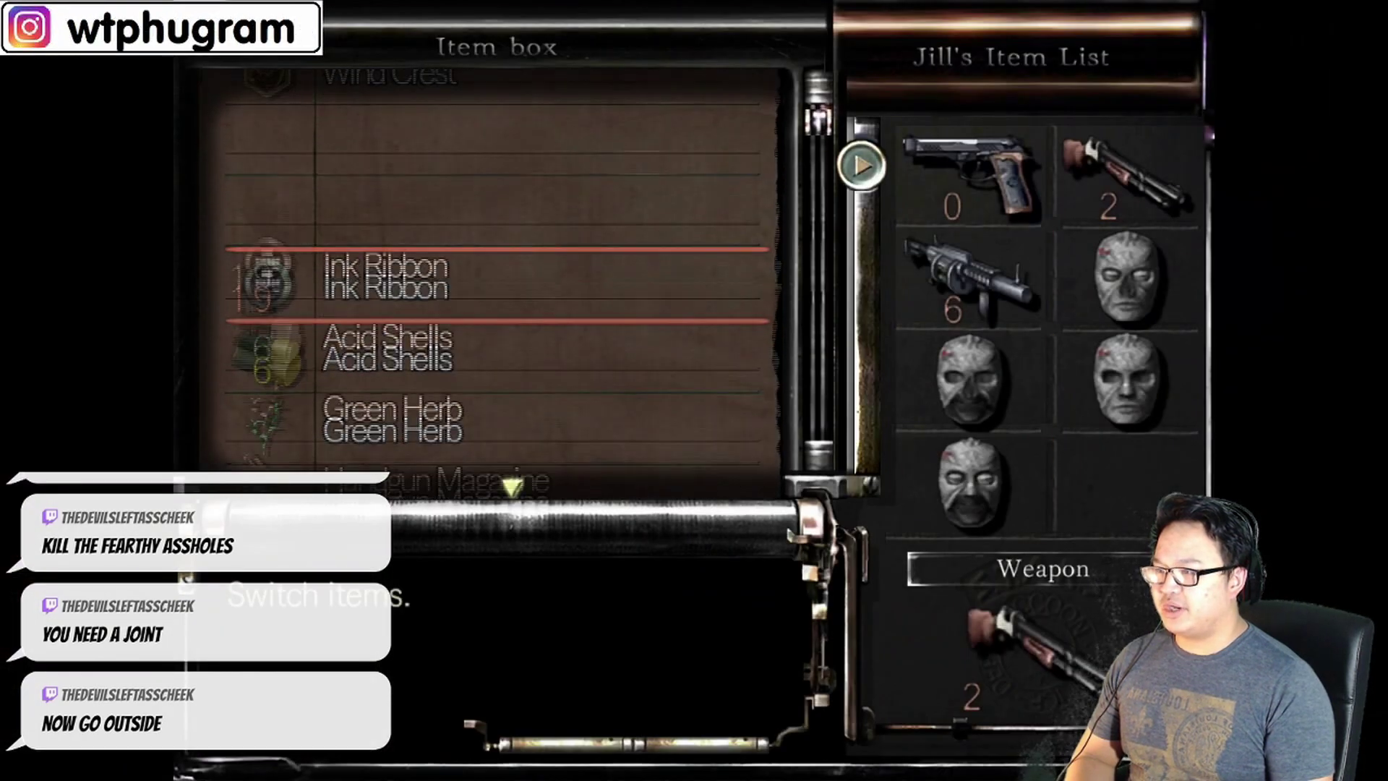
{"action": "key", "text": "Down"}
{"action": "key", "text": "Down"}
{"action": "key", "text": "Down"}
{"action": "key", "text": "Return"}
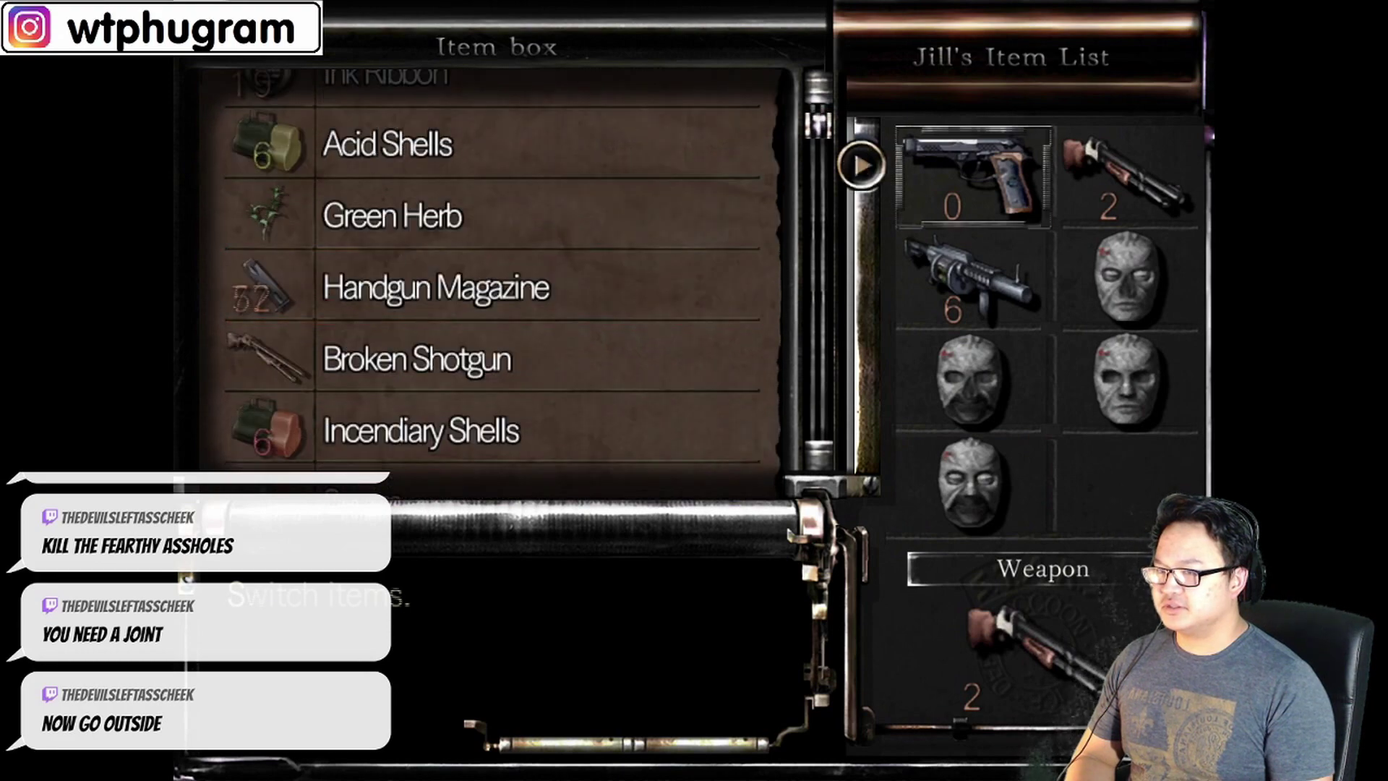
Move the Ink Ribbon into Jill's empty slot and close the item box
{"action": "key", "text": "Up"}
{"action": "key", "text": "Up"}
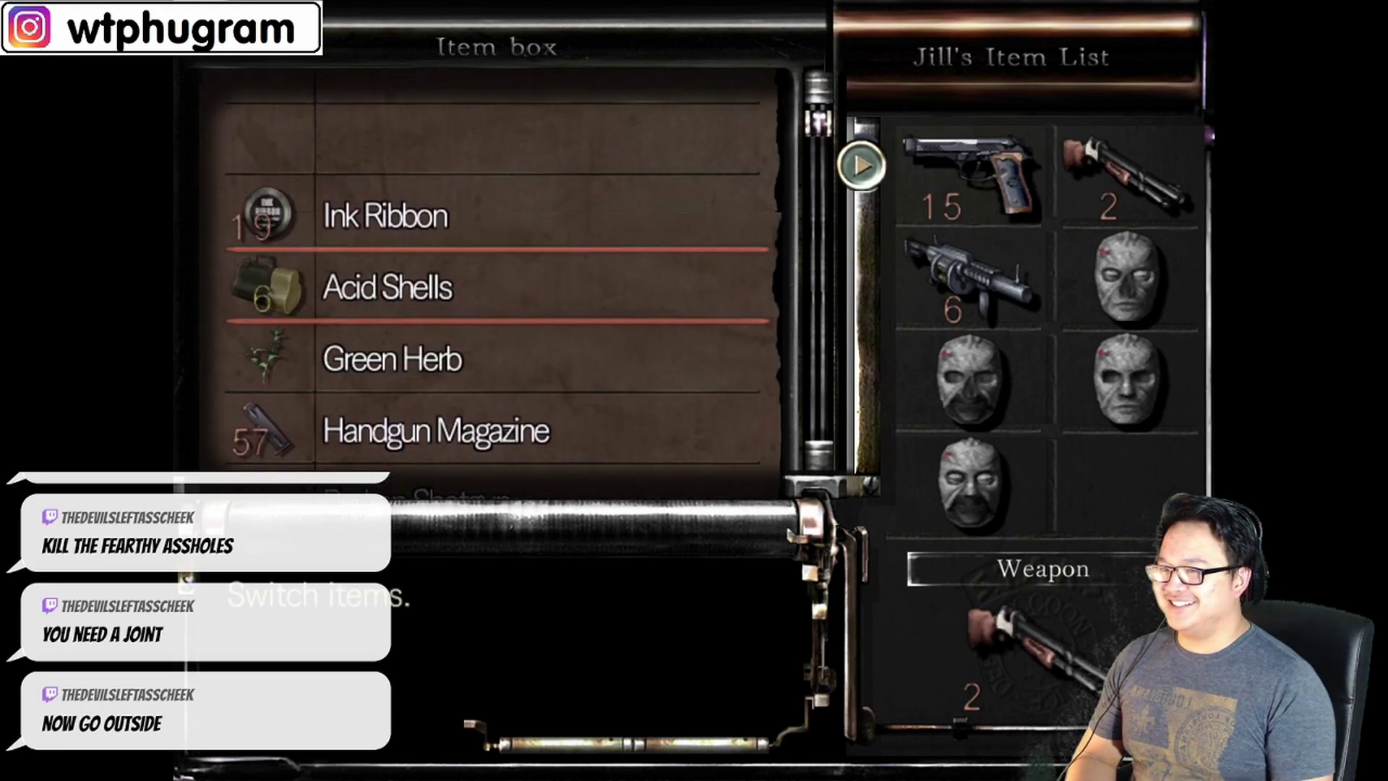
{"action": "key", "text": "Up"}
{"action": "key", "text": "Return"}
{"action": "key", "text": "Down"}
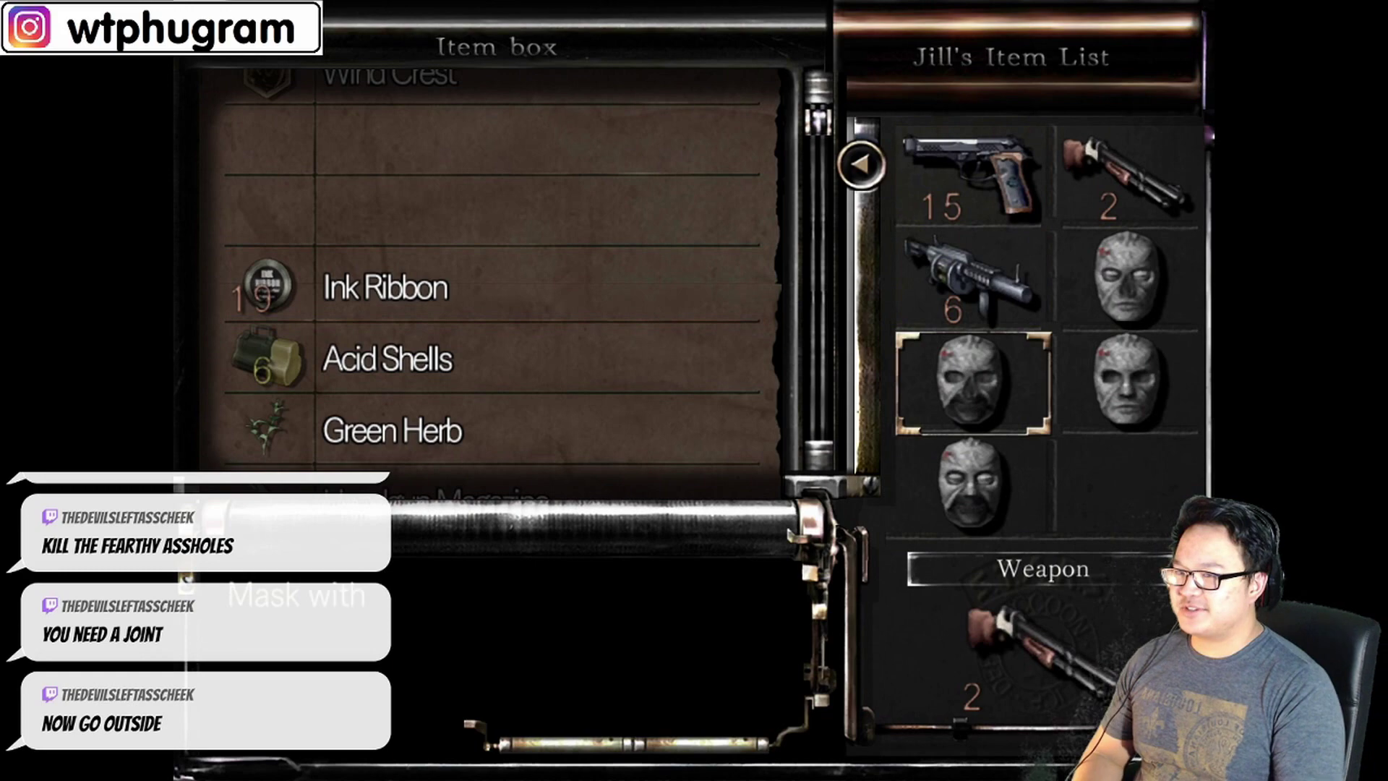
{"action": "key", "text": "Return"}
{"action": "key", "text": "Escape"}
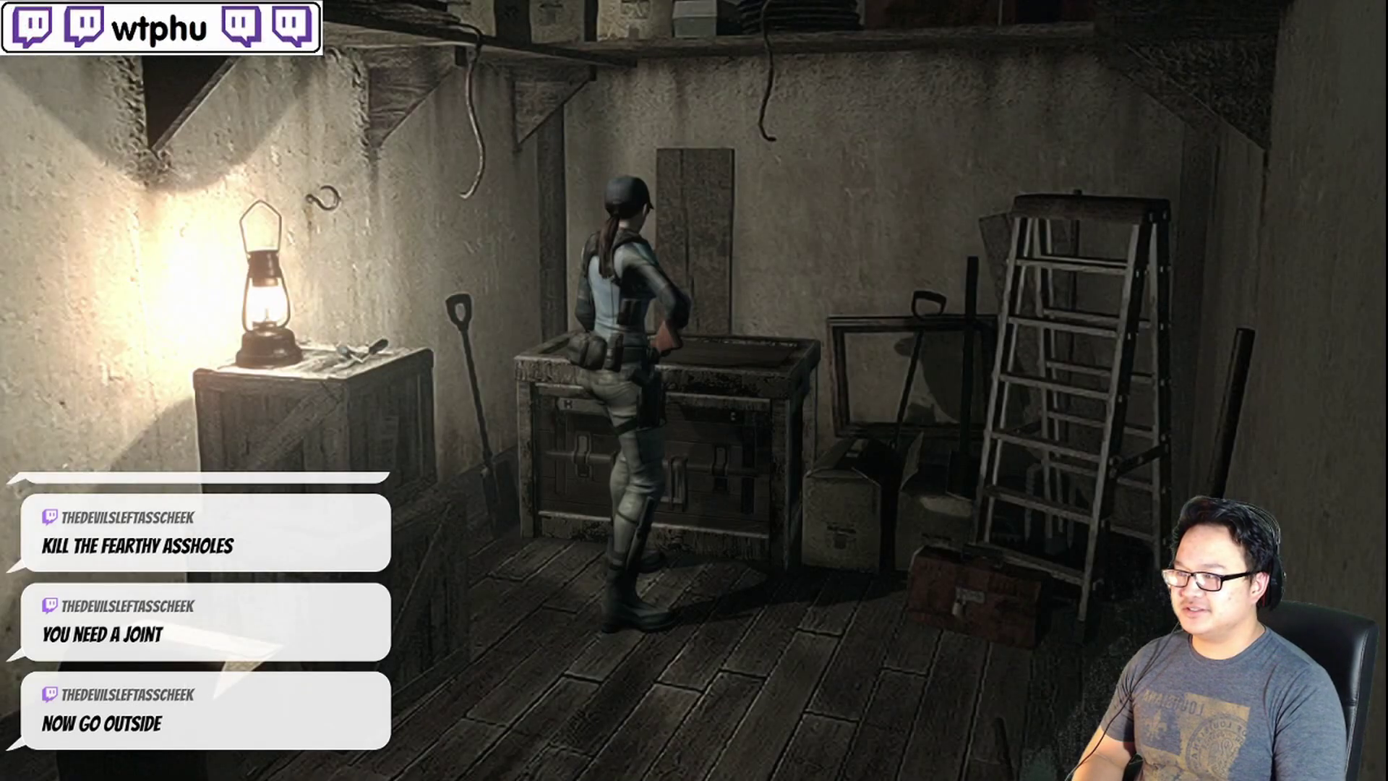
Save the game at the storeroom typewriter in the second save slot
{"action": "key", "text": "Up"}
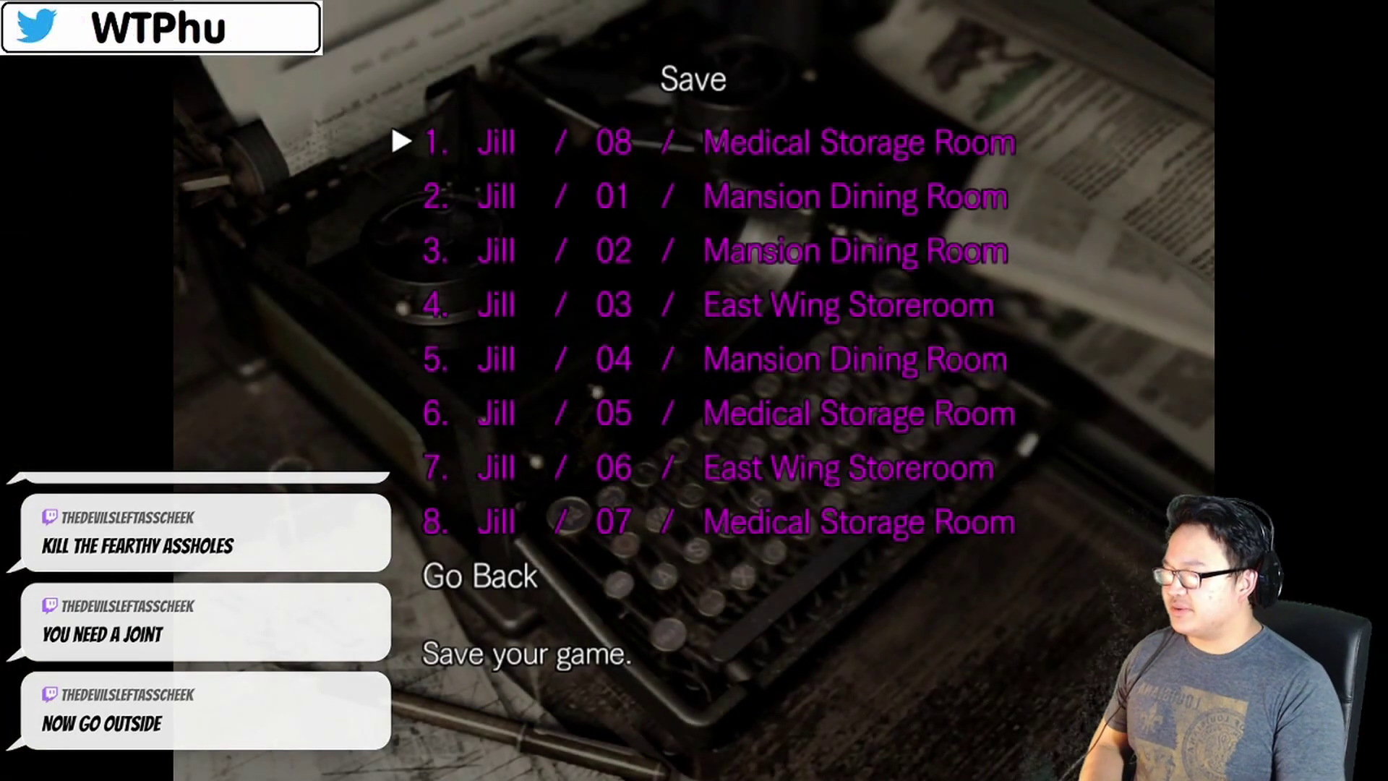
{"action": "key", "text": "Down"}
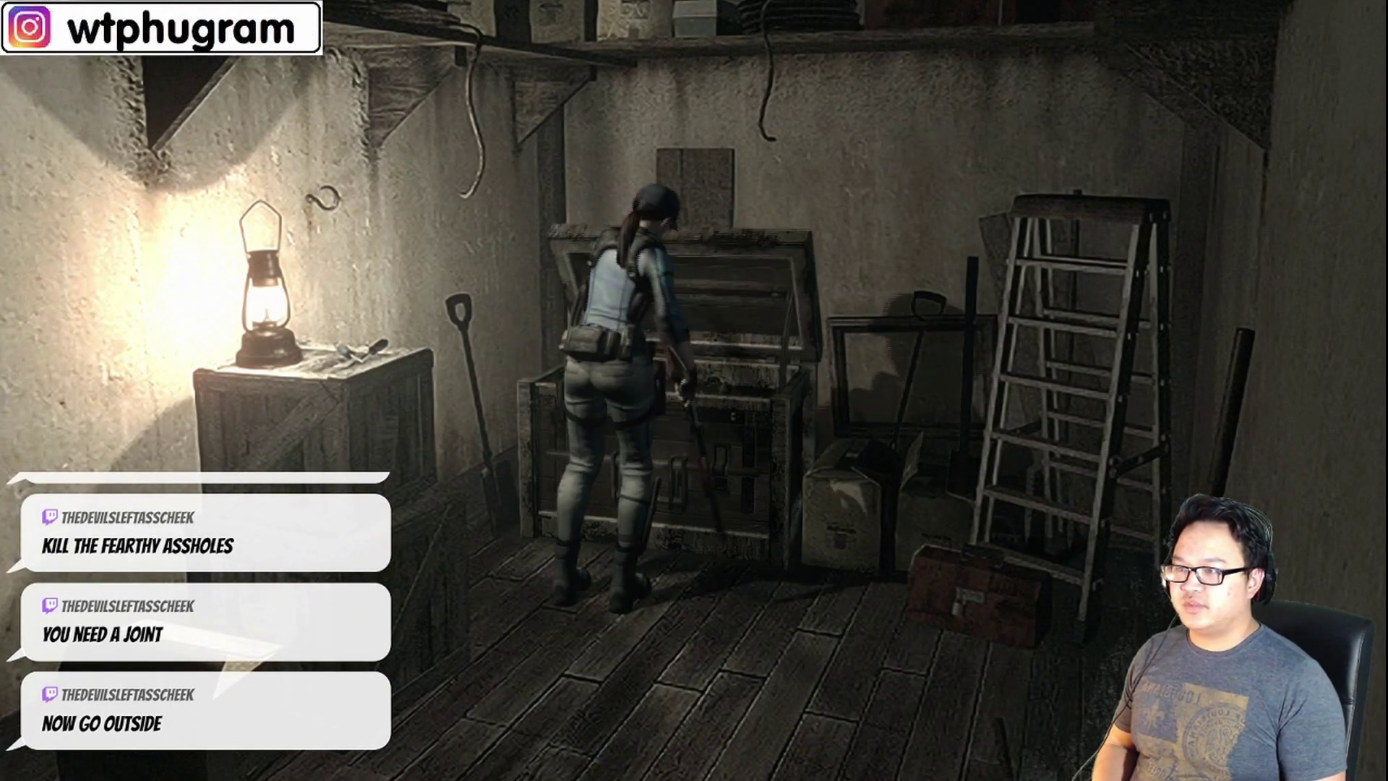
Browse the item box down to the Broken Shotgun and back up past the Green Herb
{"action": "key", "text": "Down"}
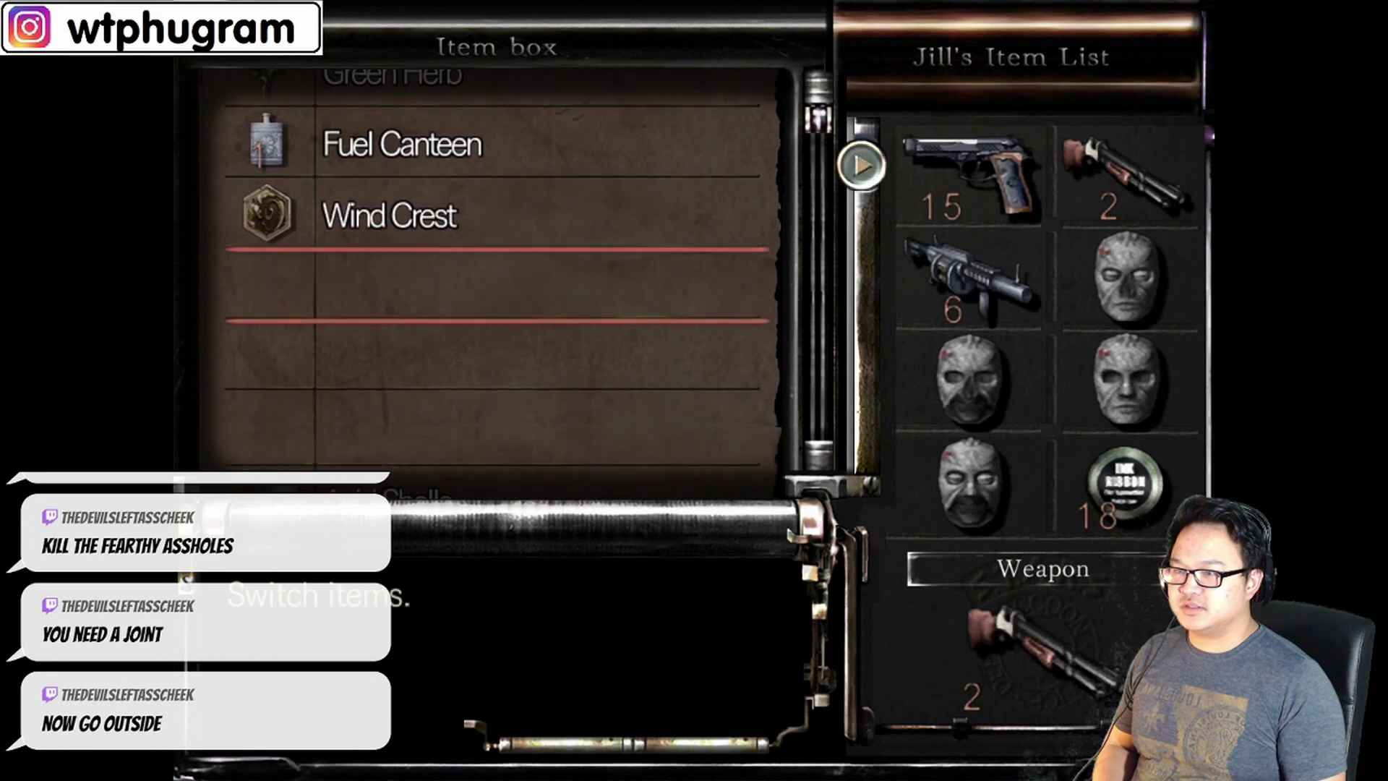
{"action": "key", "text": "Down"}
{"action": "key", "text": "Down"}
{"action": "key", "text": "Down"}
{"action": "key", "text": "Down"}
{"action": "key", "text": "Down"}
{"action": "key", "text": "Down"}
{"action": "key", "text": "Down"}
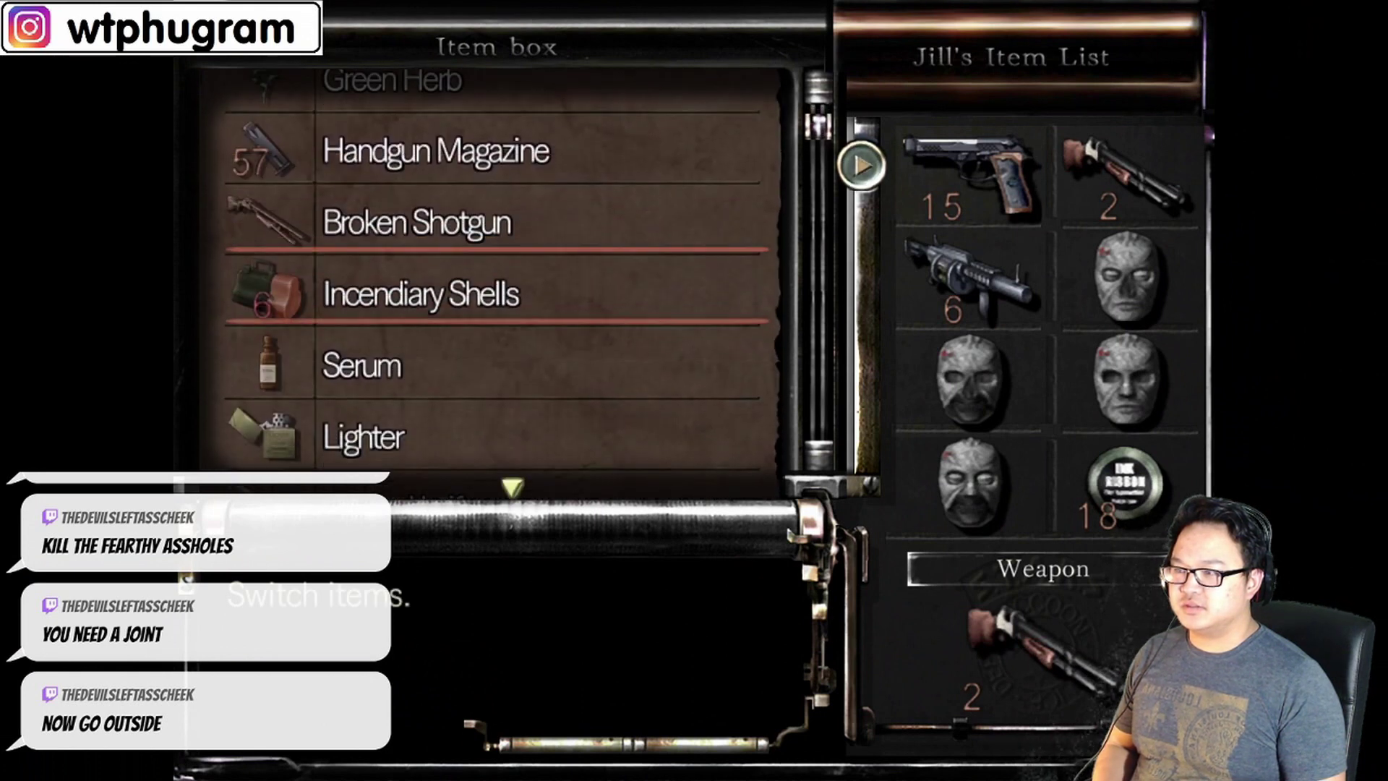
{"action": "key", "text": "Down"}
{"action": "key", "text": "Down"}
{"action": "key", "text": "Up"}
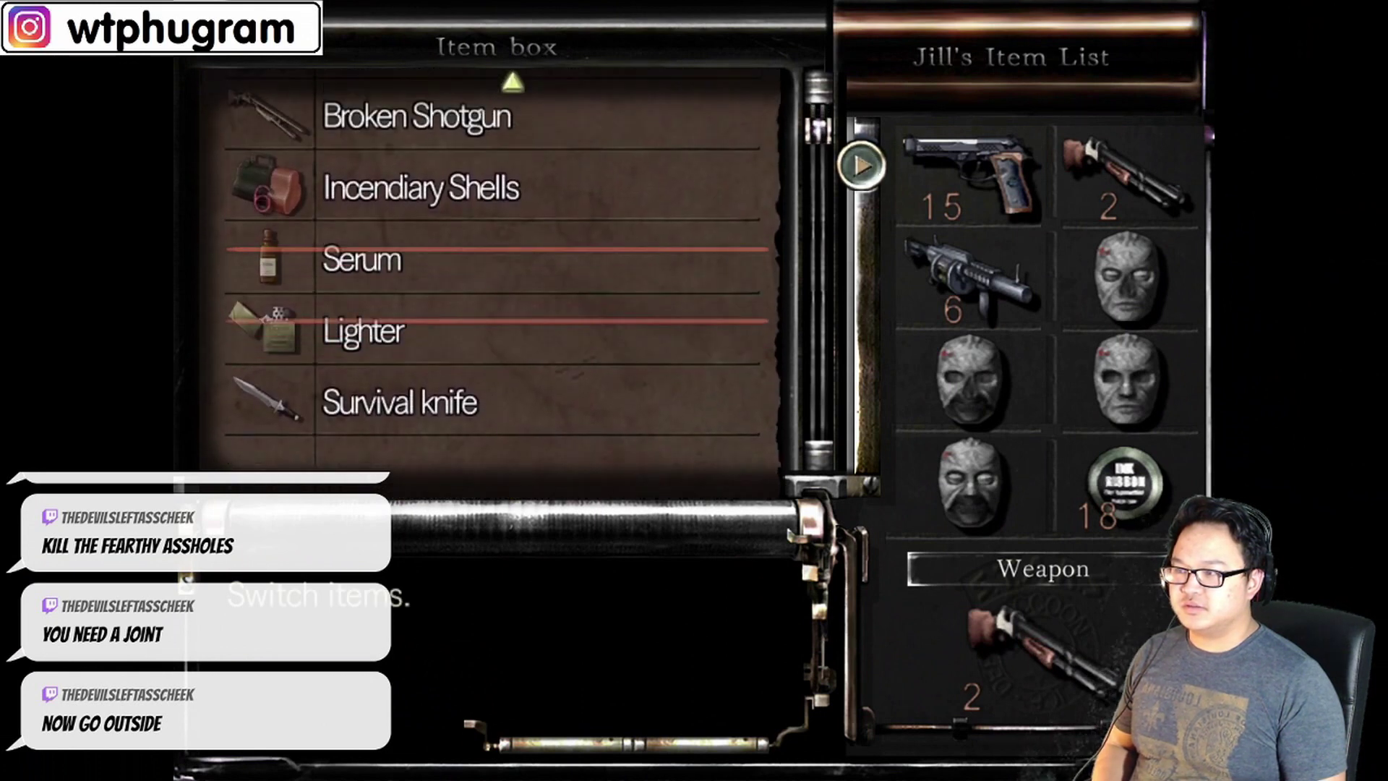
{"action": "key", "text": "Up"}
{"action": "key", "text": "Up"}
{"action": "key", "text": "Up"}
{"action": "key", "text": "Up"}
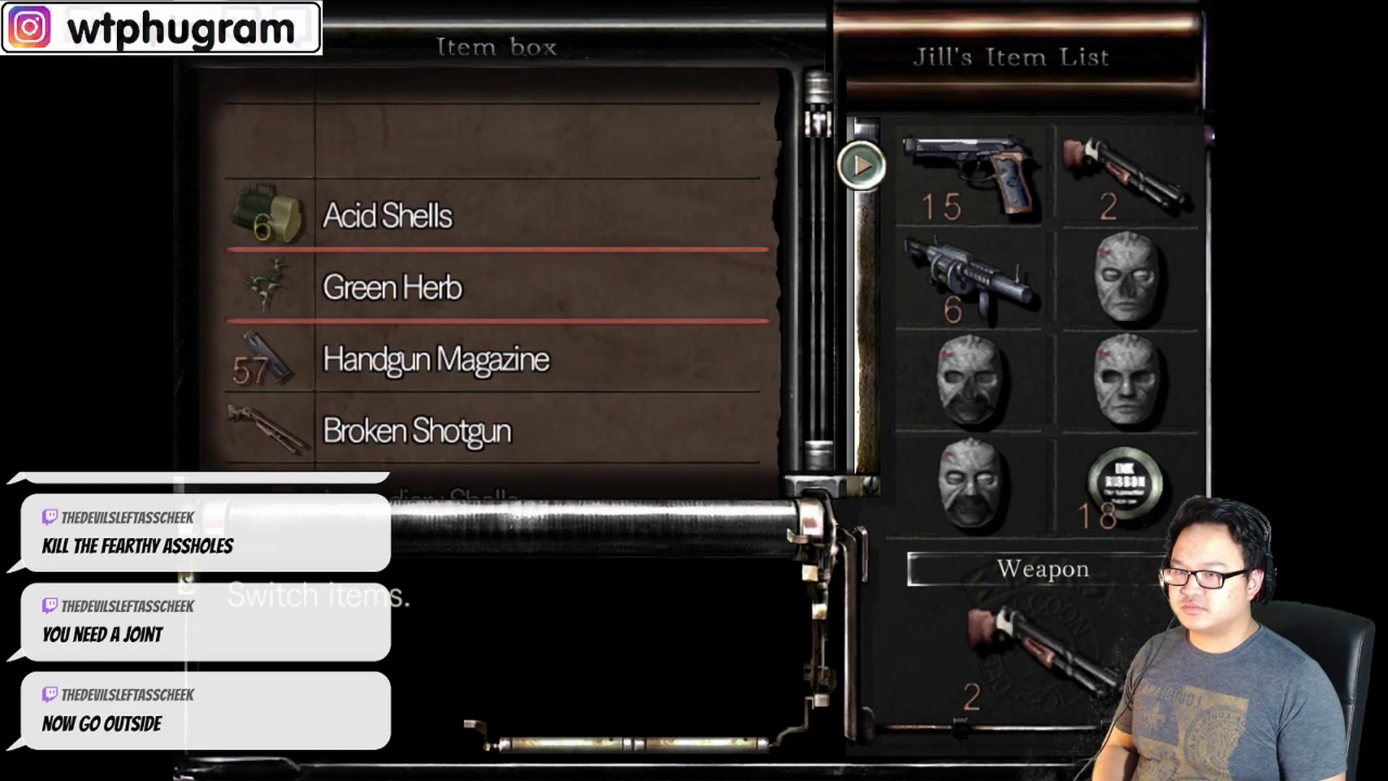
{"action": "key", "text": "Up"}
{"action": "key", "text": "Up"}
{"action": "key", "text": "Up"}
{"action": "key", "text": "Up"}
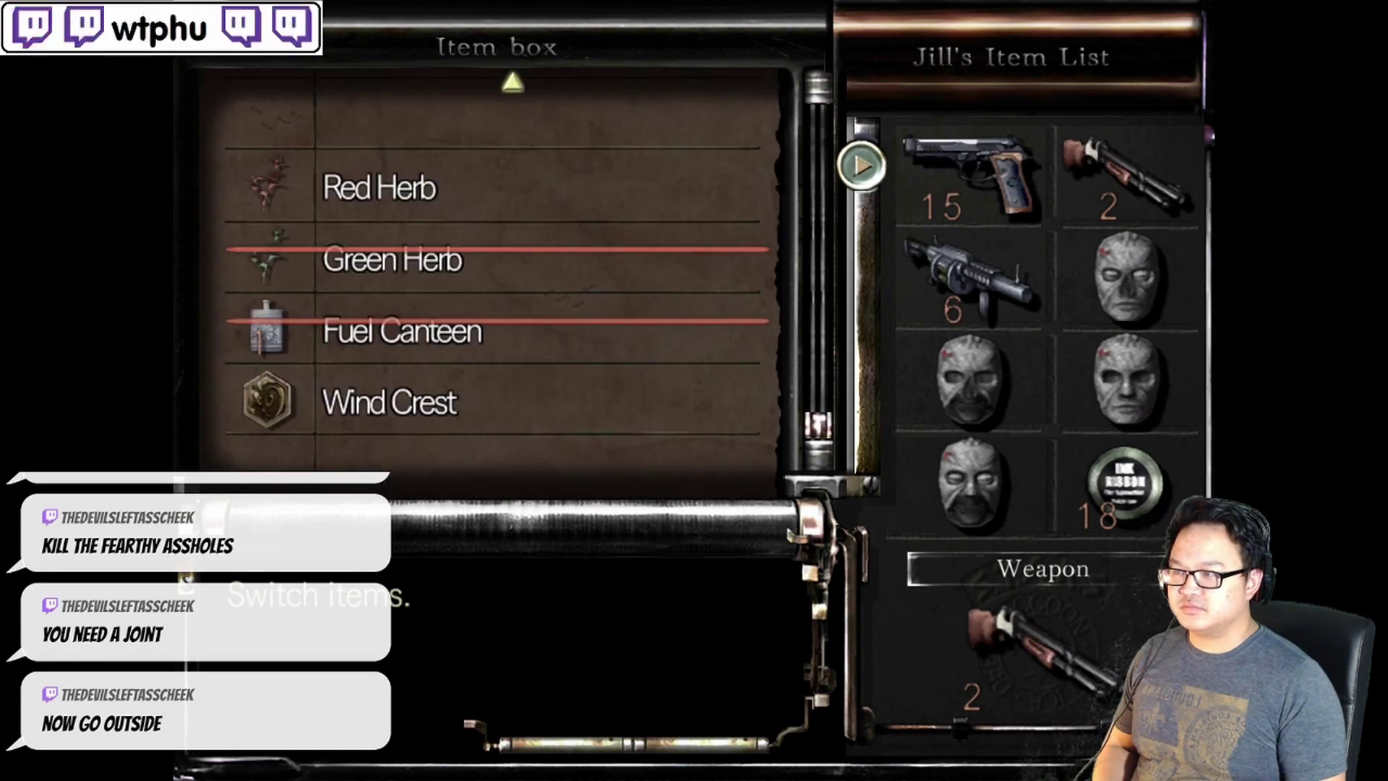
{"action": "key", "text": "Up"}
Close the item box, leave the storeroom, and bring up the Mansion 1F map
{"action": "key", "text": "Escape"}
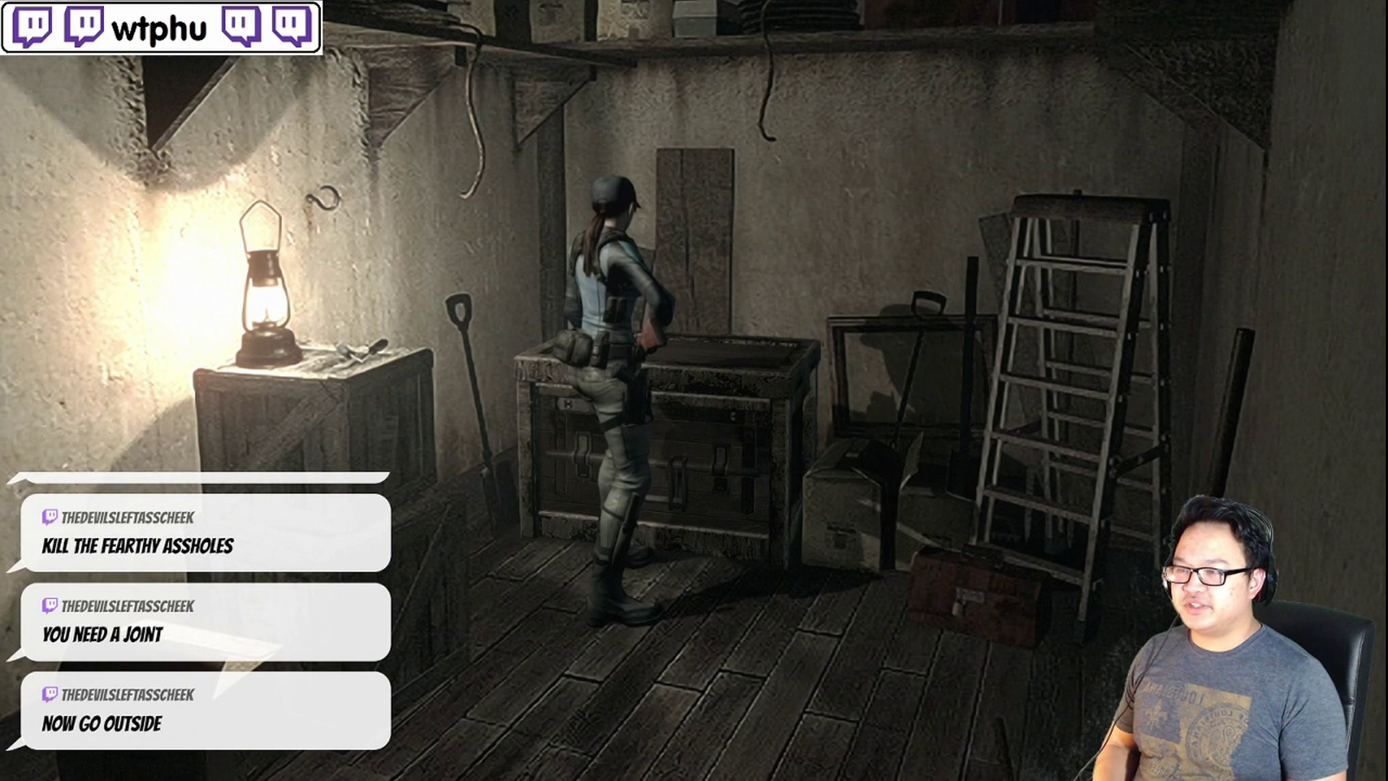
{"action": "key", "text": "Up"}
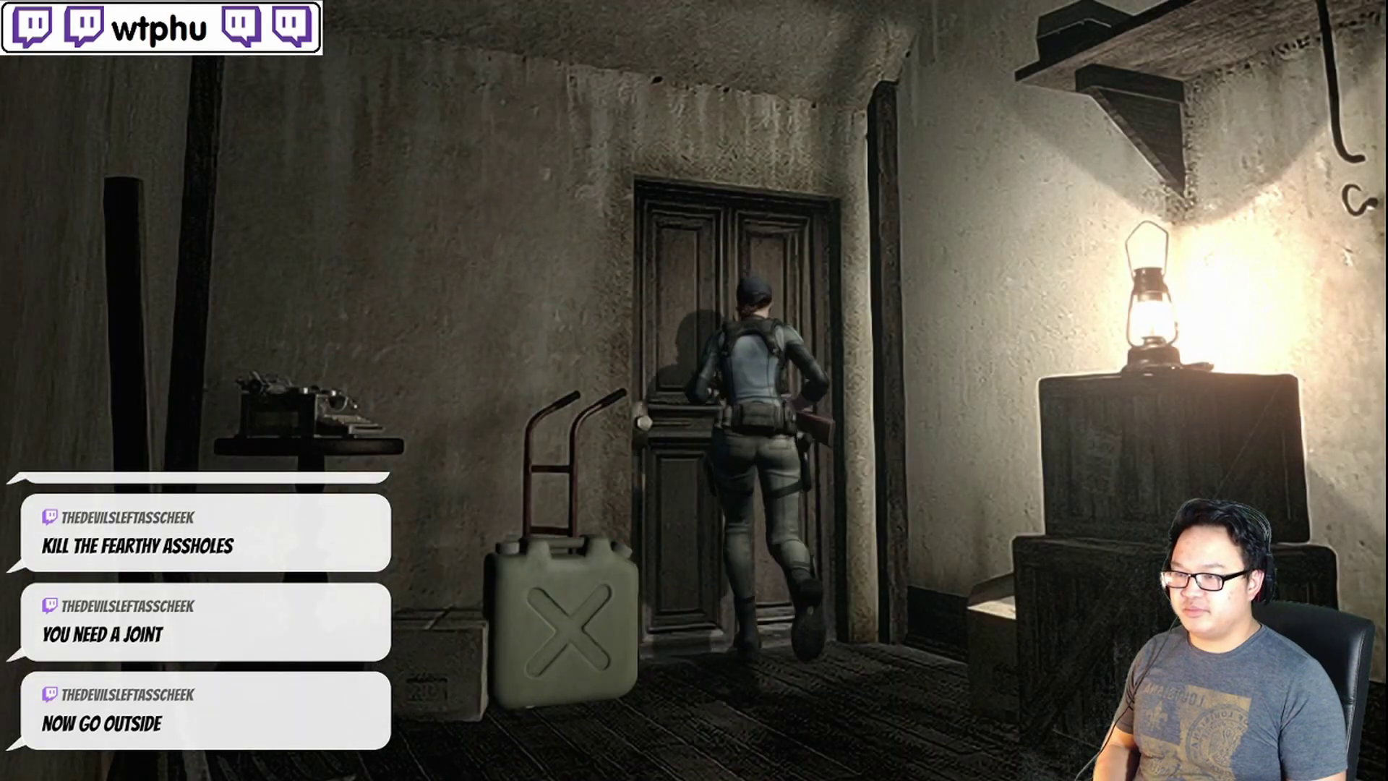
{"action": "key", "text": "Return"}
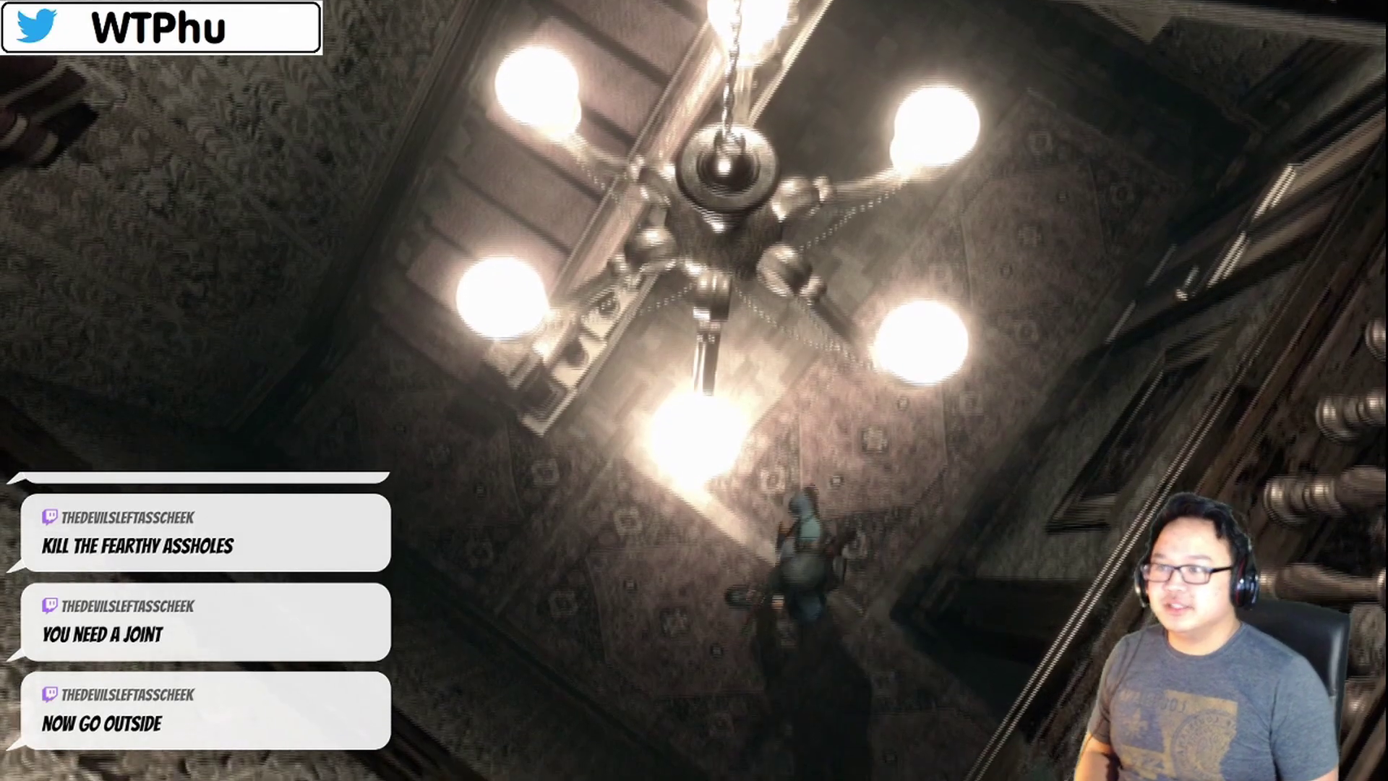
{"action": "key", "text": "m"}
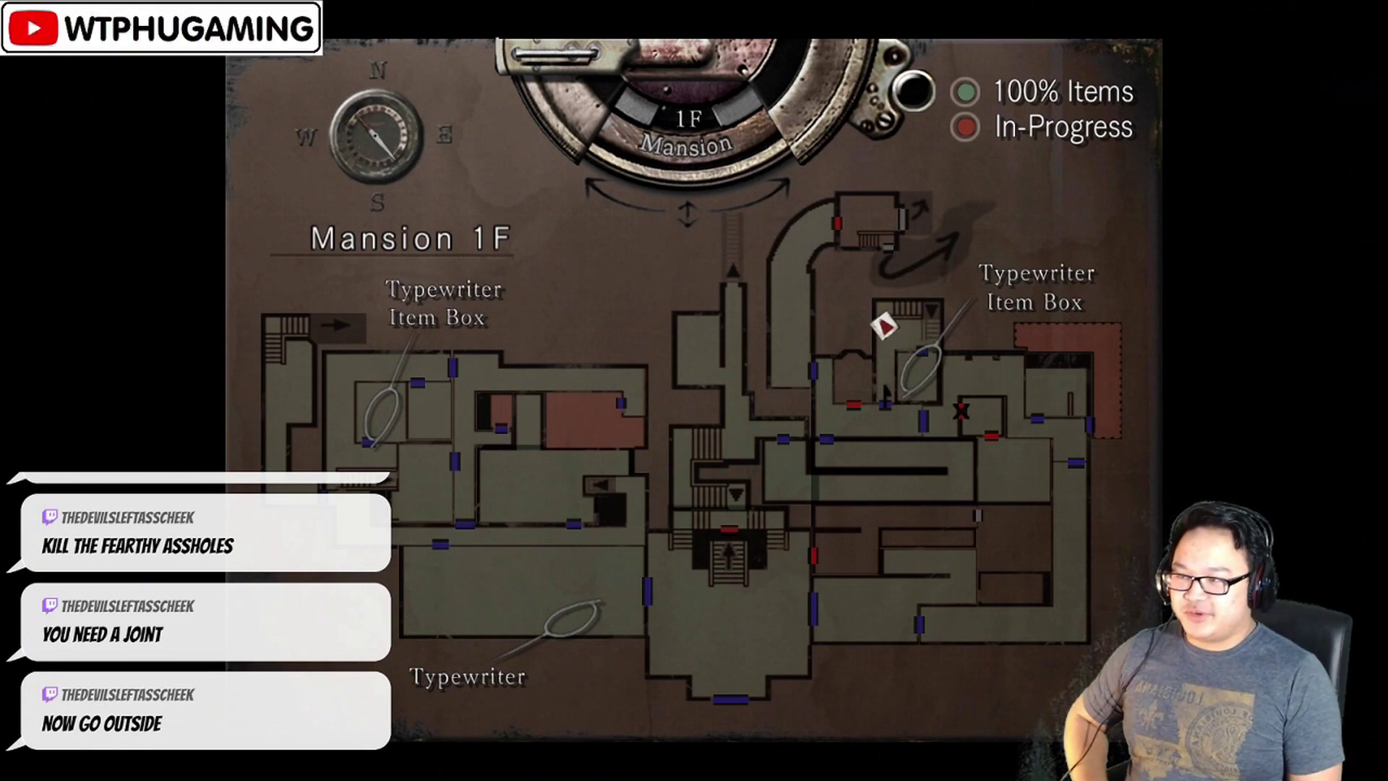
Close the Mansion 1F map and walk Jill through to the lamp-lit hallway
{"action": "key", "text": "m"}
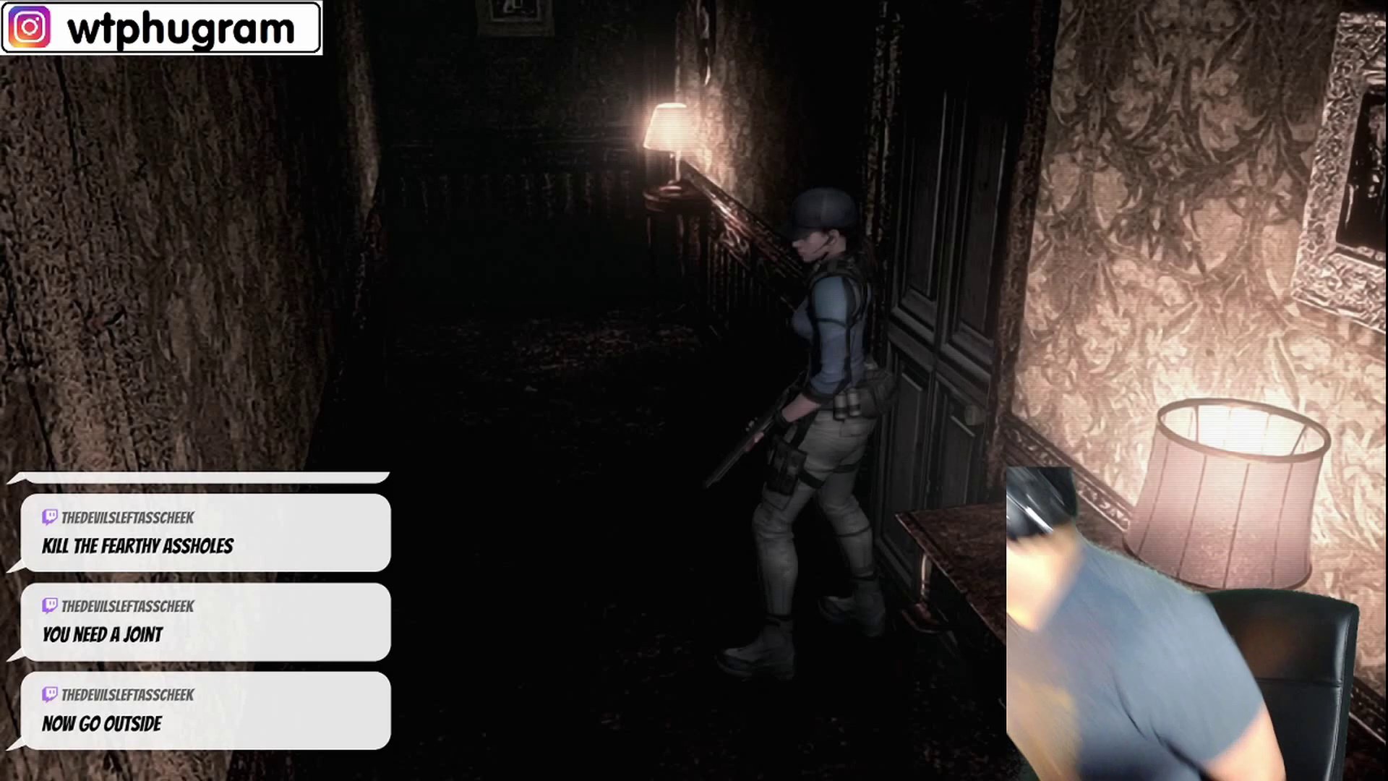
{"action": "key", "text": "Tab"}
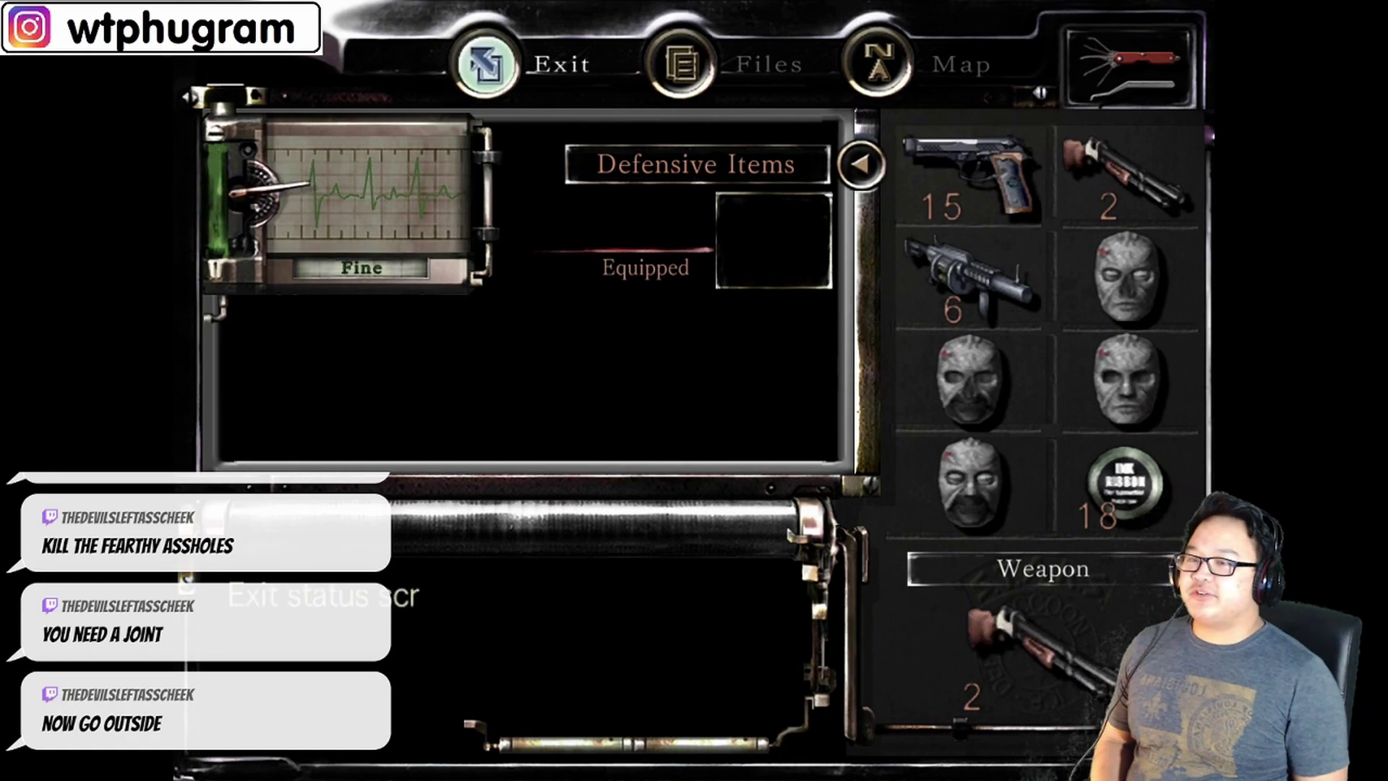
Close the status screen and return through the door to the storeroom's item box
{"action": "key", "text": "Tab"}
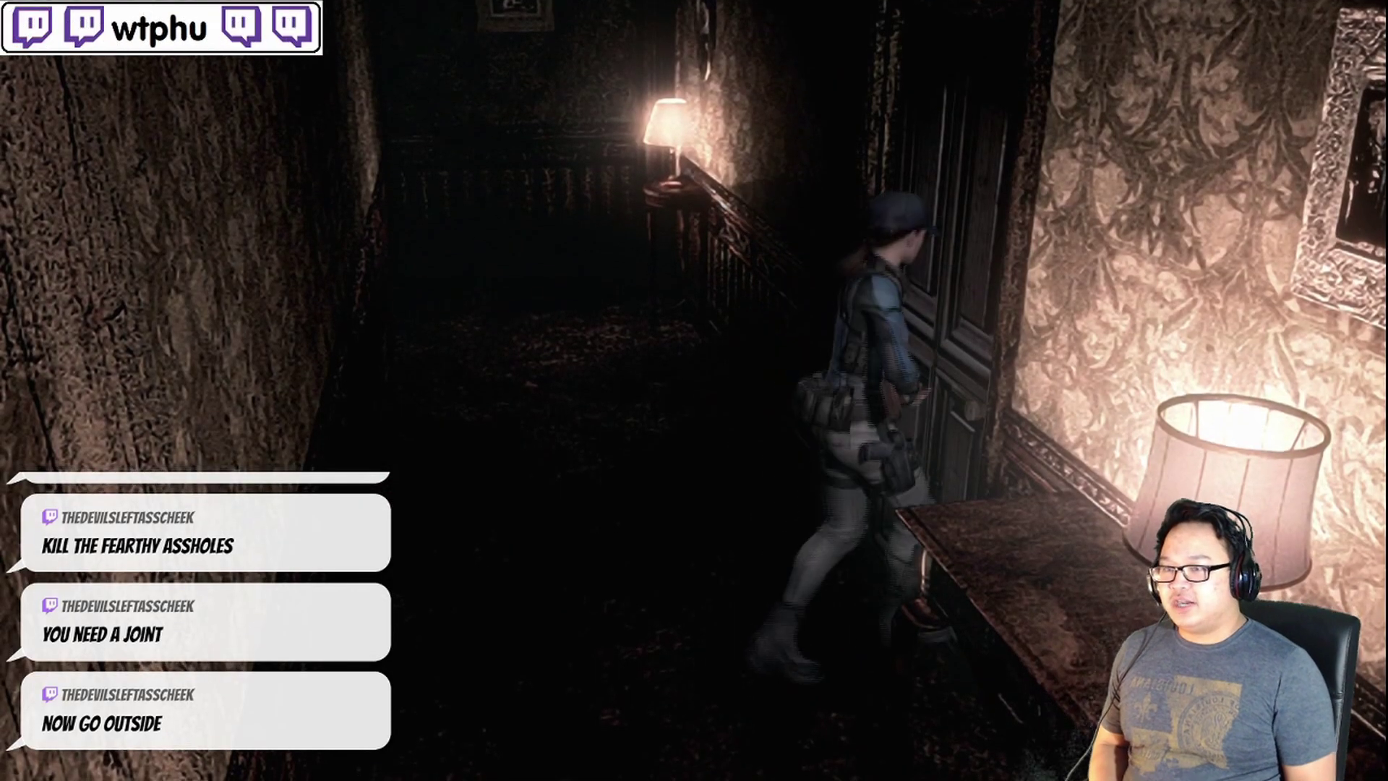
{"action": "key", "text": "e"}
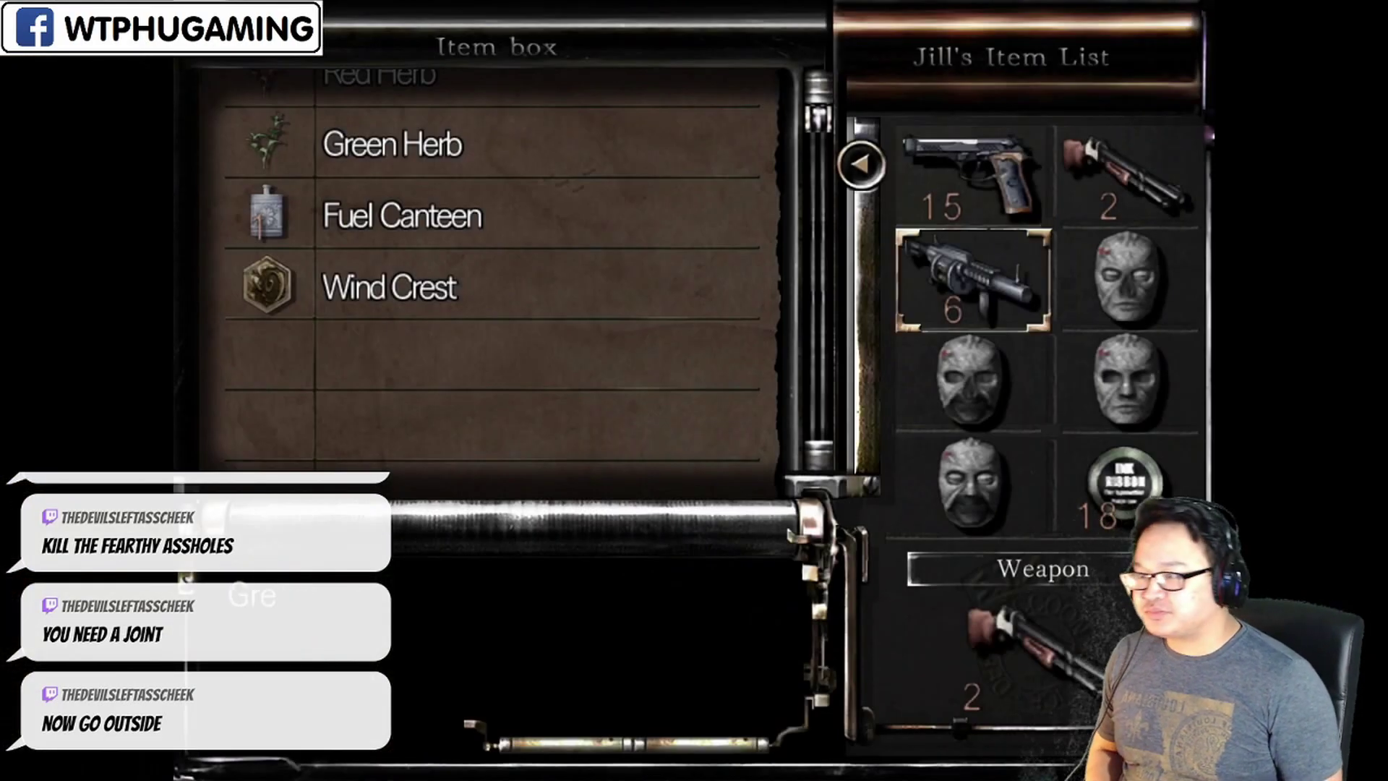
Swap Jill's shotgun for the Handgun Magazine from the item box
{"action": "key", "text": "Up"}
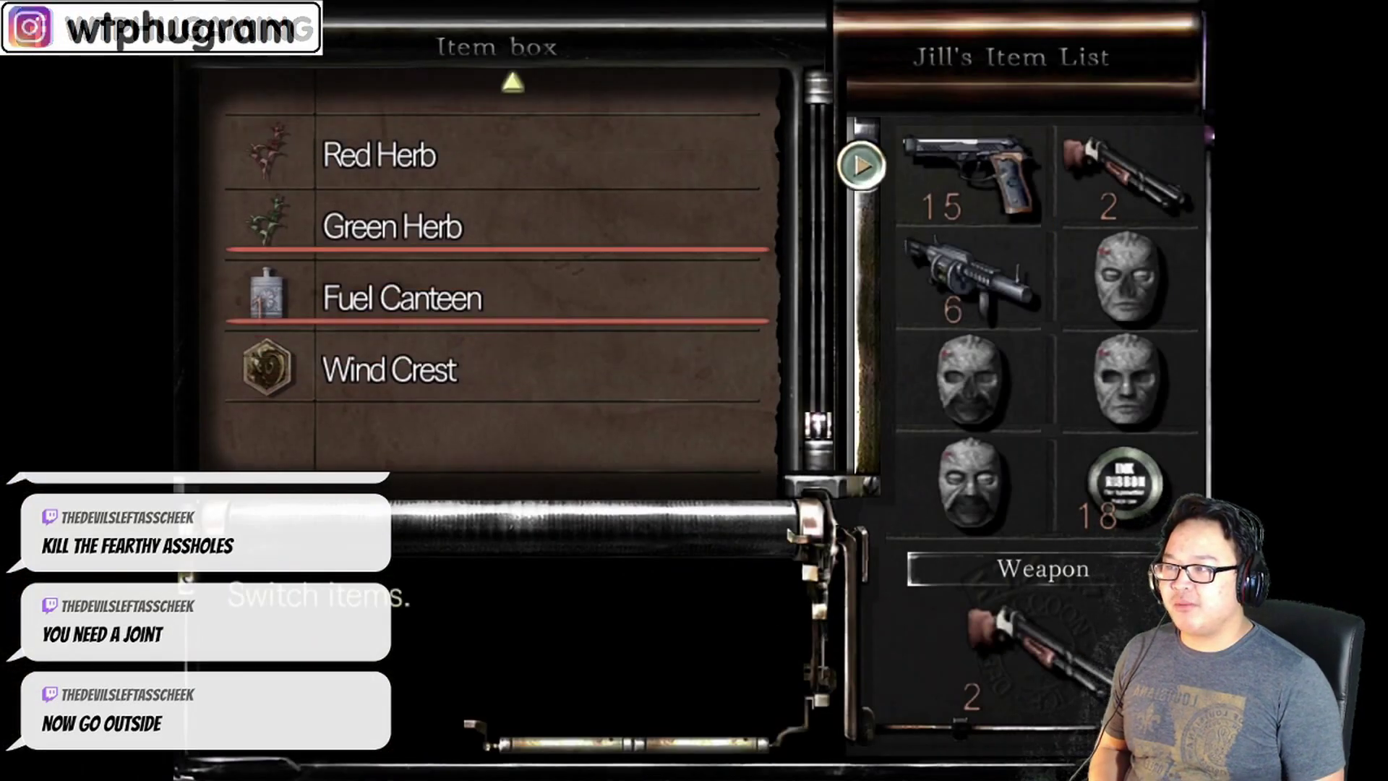
{"action": "key", "text": "Up"}
{"action": "key", "text": "Up"}
{"action": "key", "text": "Up"}
{"action": "key", "text": "Down"}
{"action": "key", "text": "Down"}
{"action": "key", "text": "Down"}
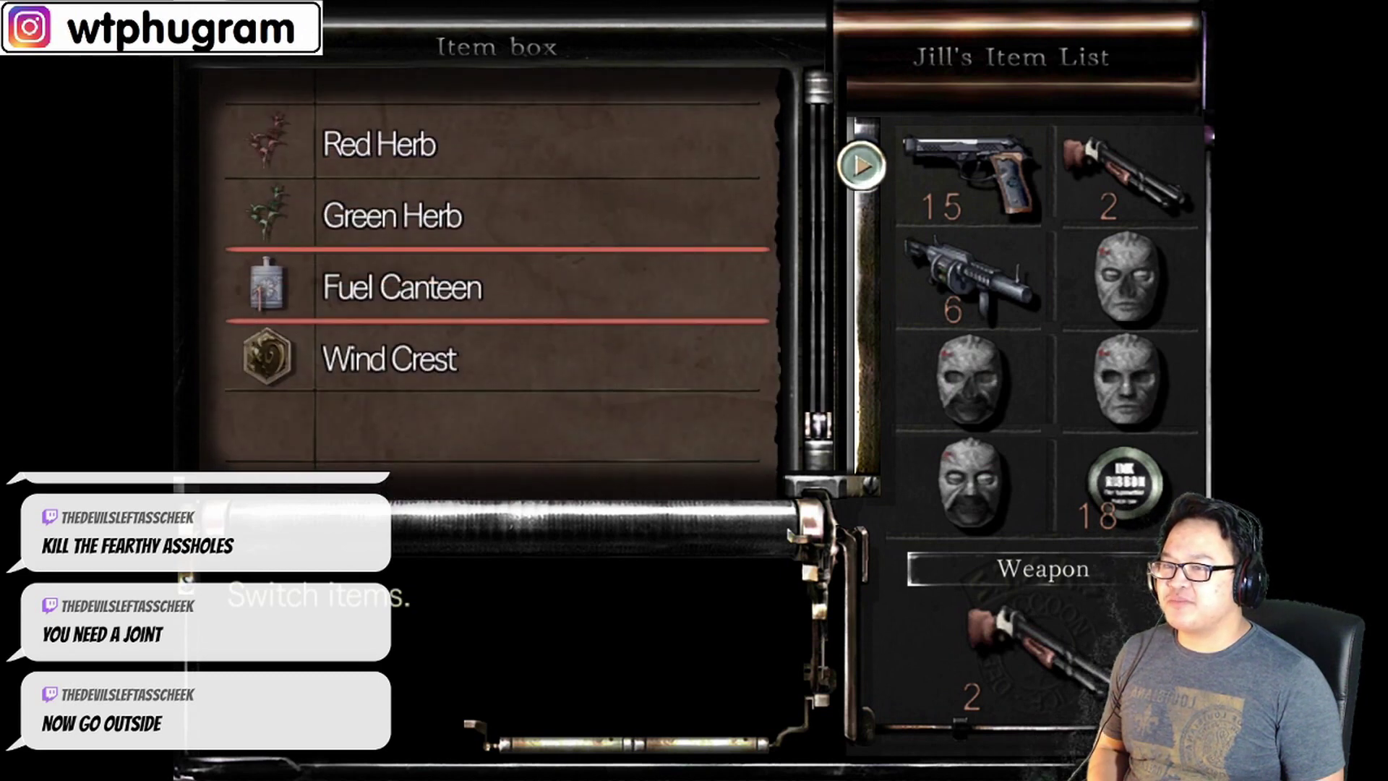
{"action": "key", "text": "Down"}
{"action": "key", "text": "Down"}
{"action": "key", "text": "Down"}
{"action": "key", "text": "Down"}
{"action": "key", "text": "Down"}
{"action": "key", "text": "Down"}
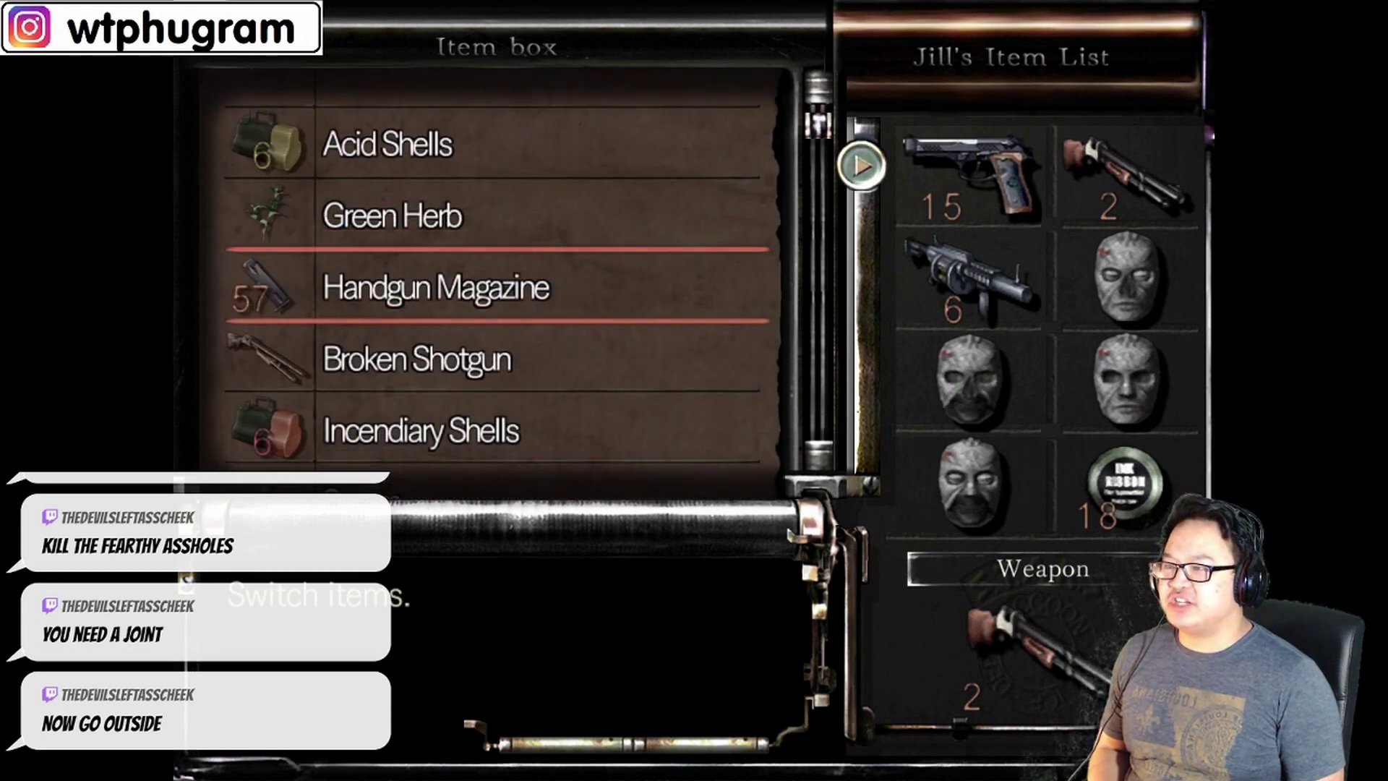
{"action": "key", "text": "Down"}
{"action": "key", "text": "Up"}
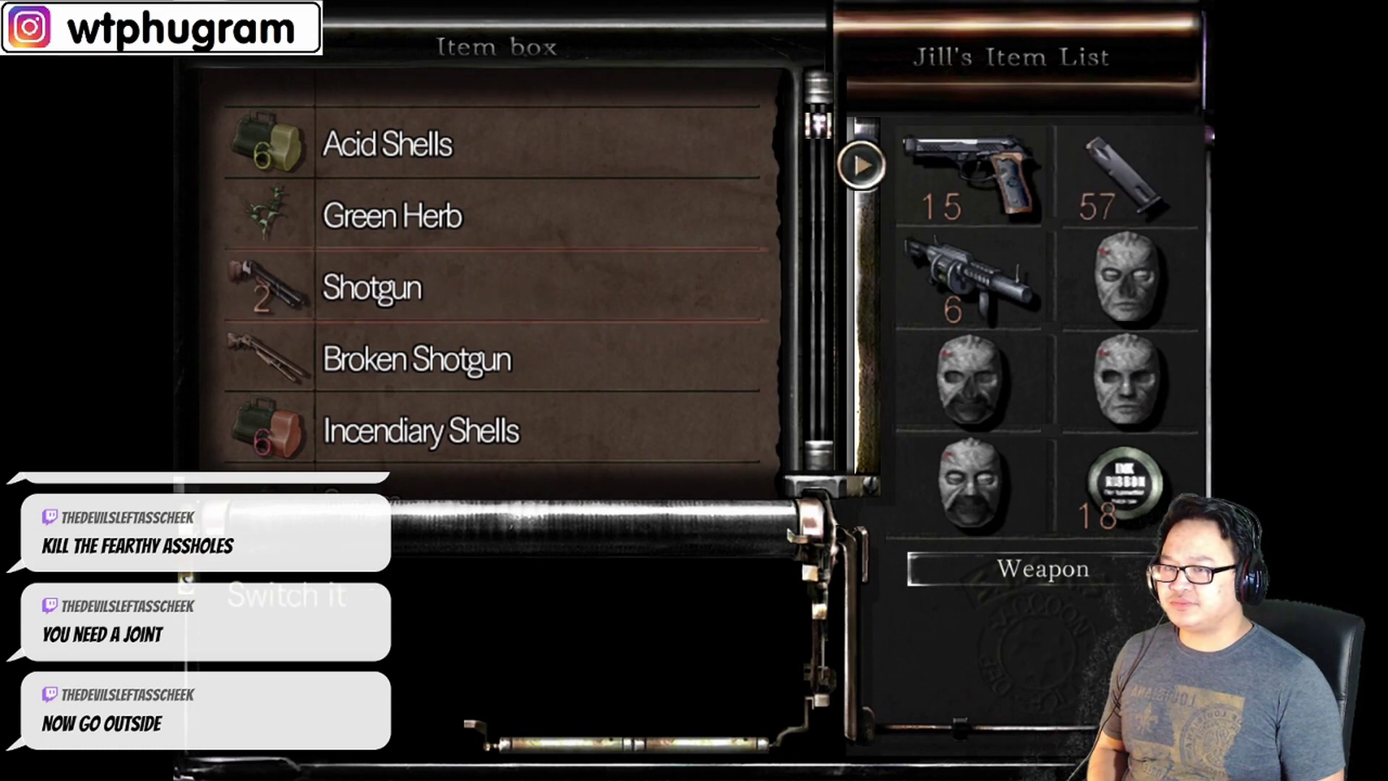
Check the Broken Shotgun entry, then leave the storeroom toward the second-floor corridor
{"action": "key", "text": "Down"}
{"action": "key", "text": "Down"}
{"action": "key", "text": "Up"}
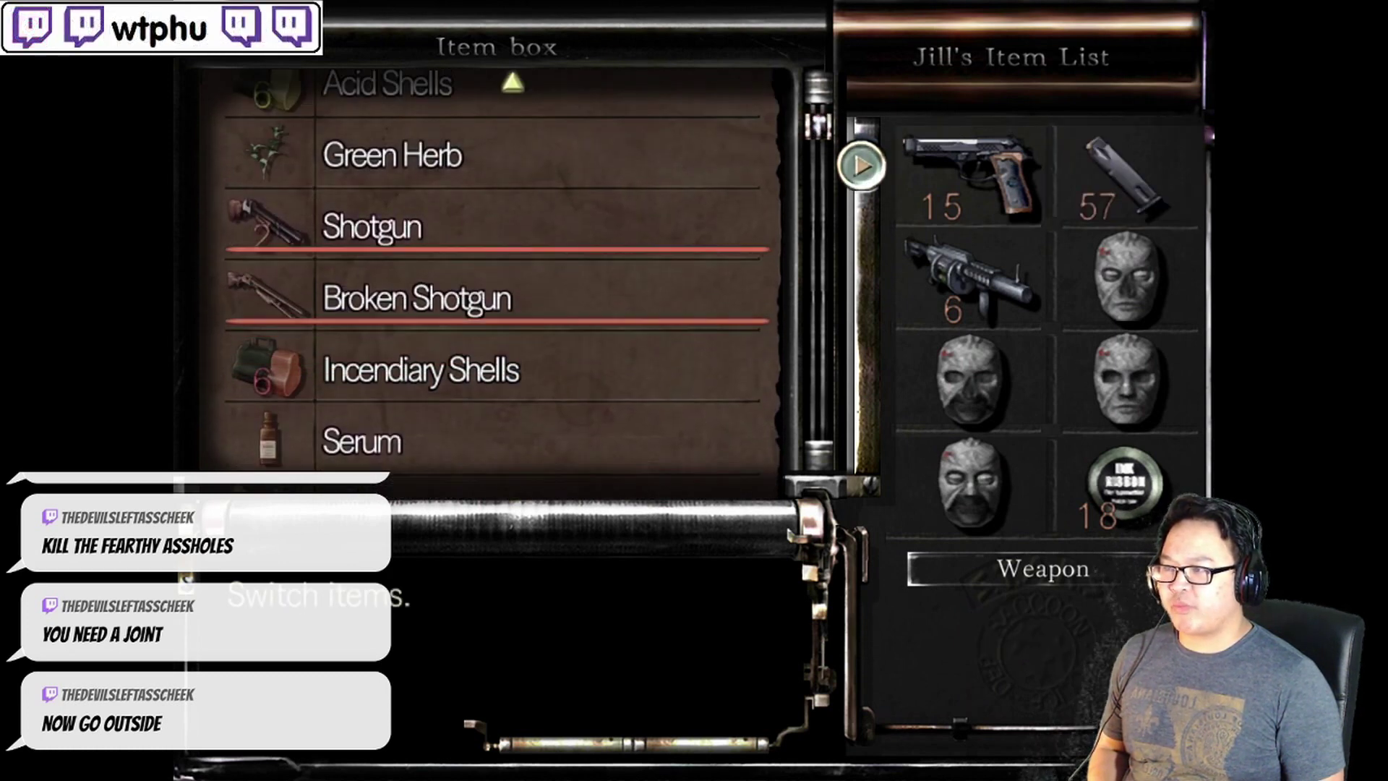
{"action": "key", "text": "Down"}
{"action": "key", "text": "Return"}
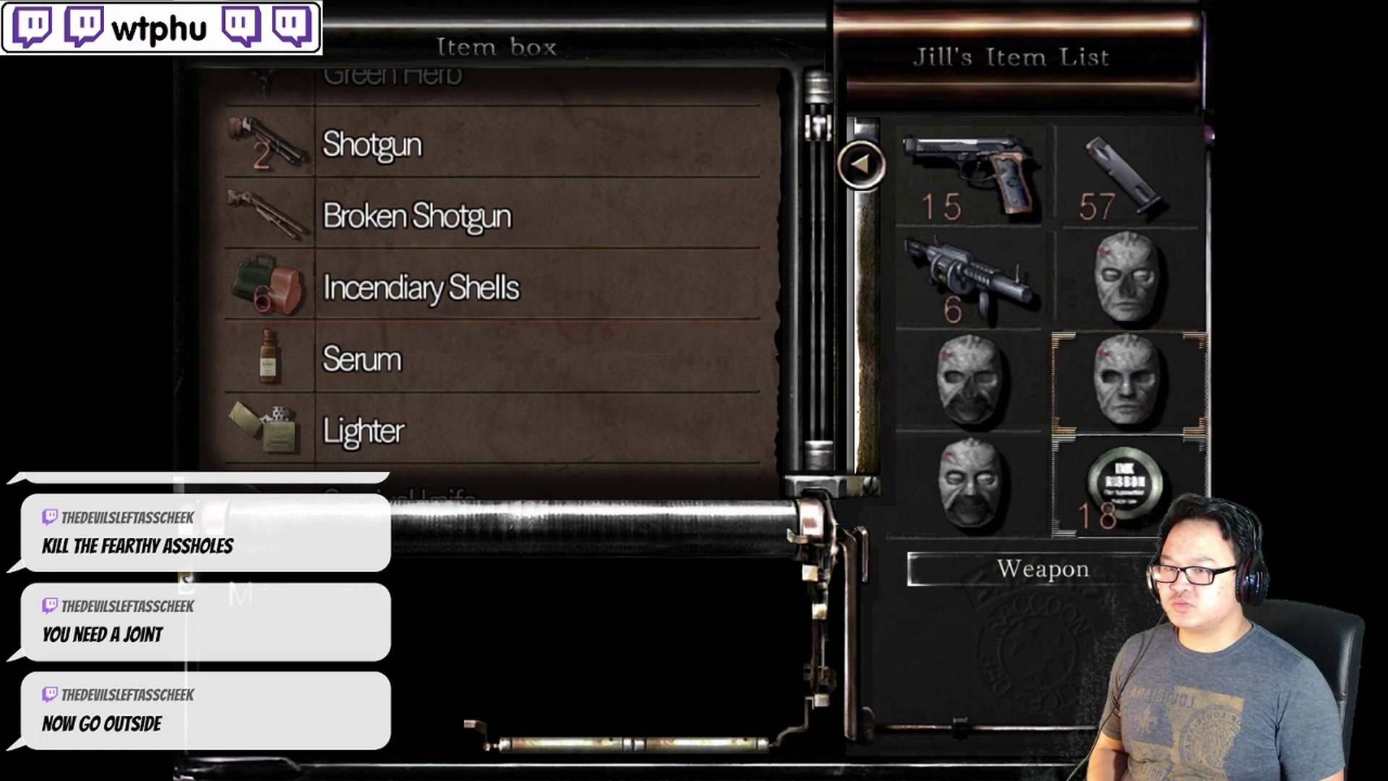
{"action": "key", "text": "Escape"}
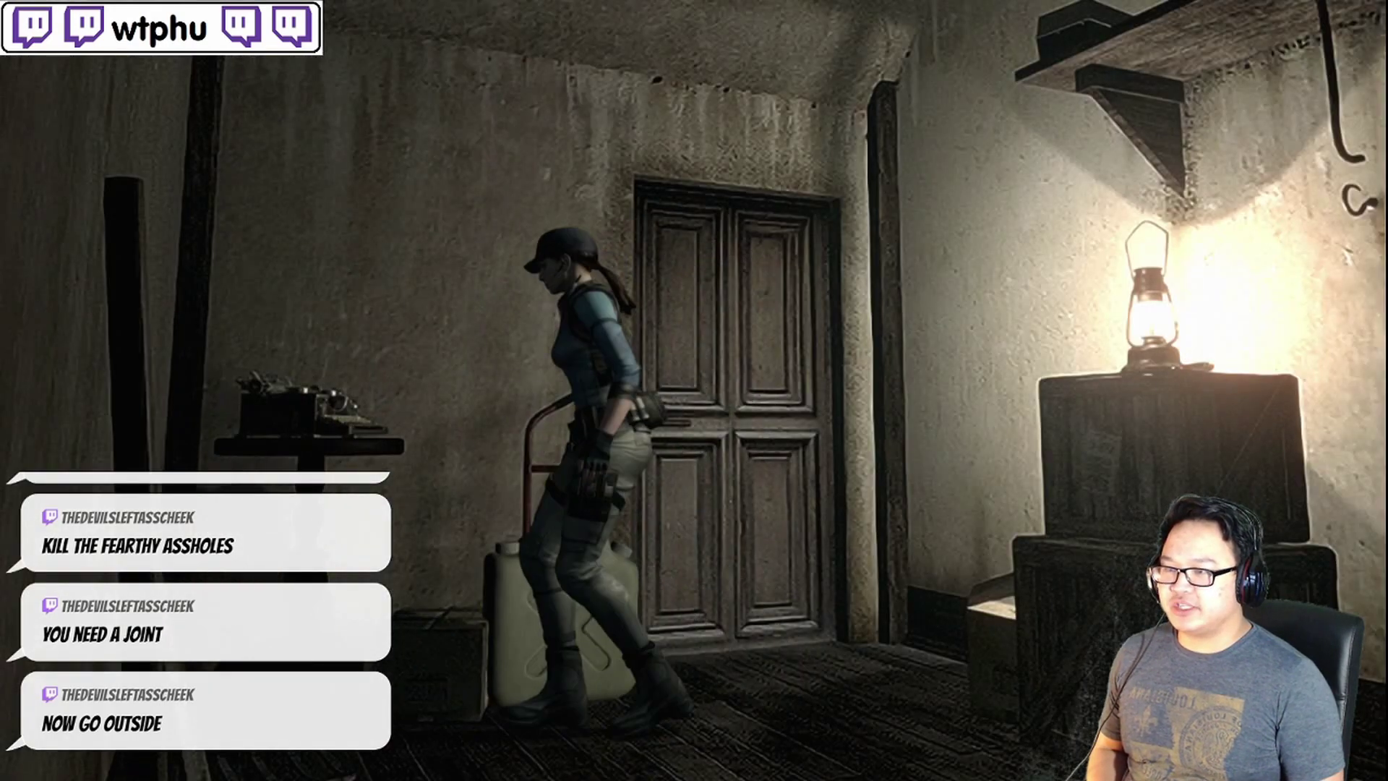
{"action": "key", "text": "Return"}
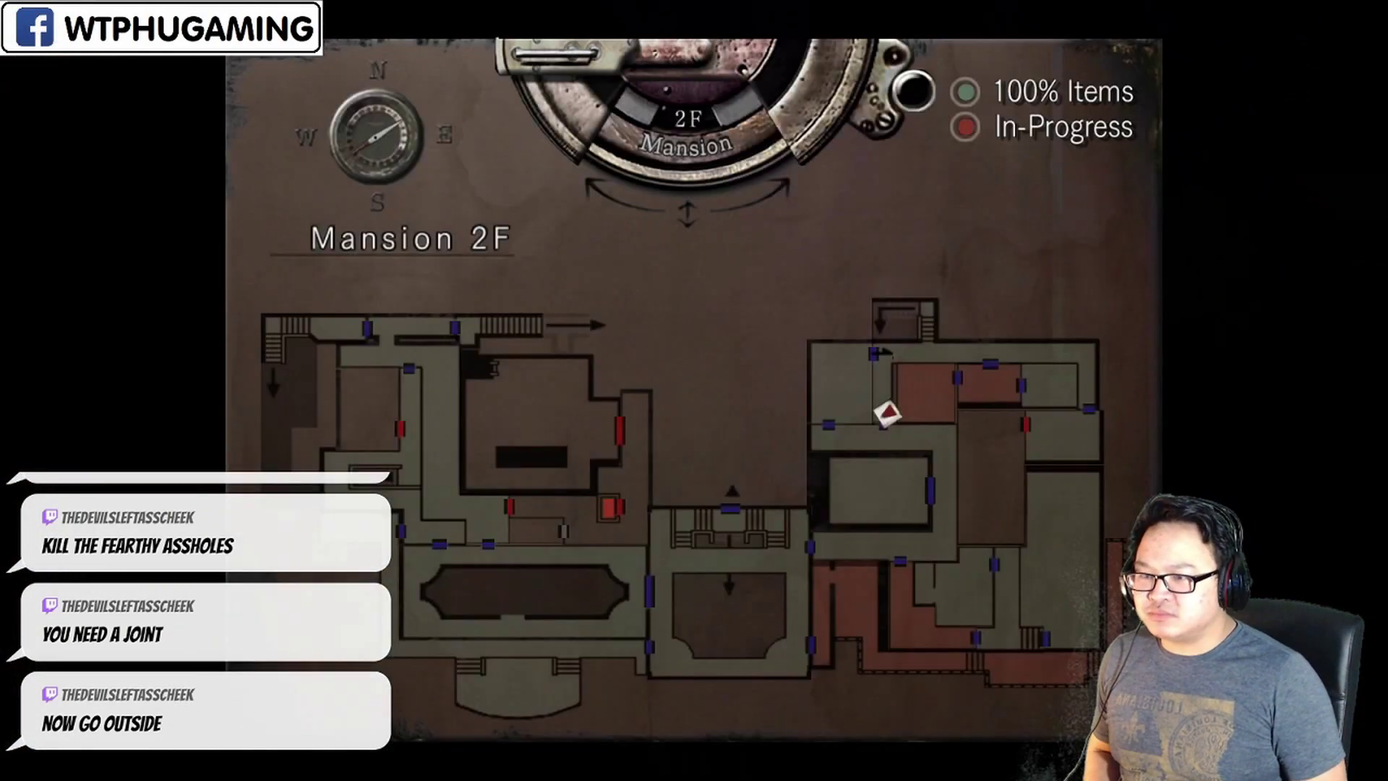
Toggle the map between 1F and 2F several times, finishing on 1F, then close it
{"action": "key", "text": "Down"}
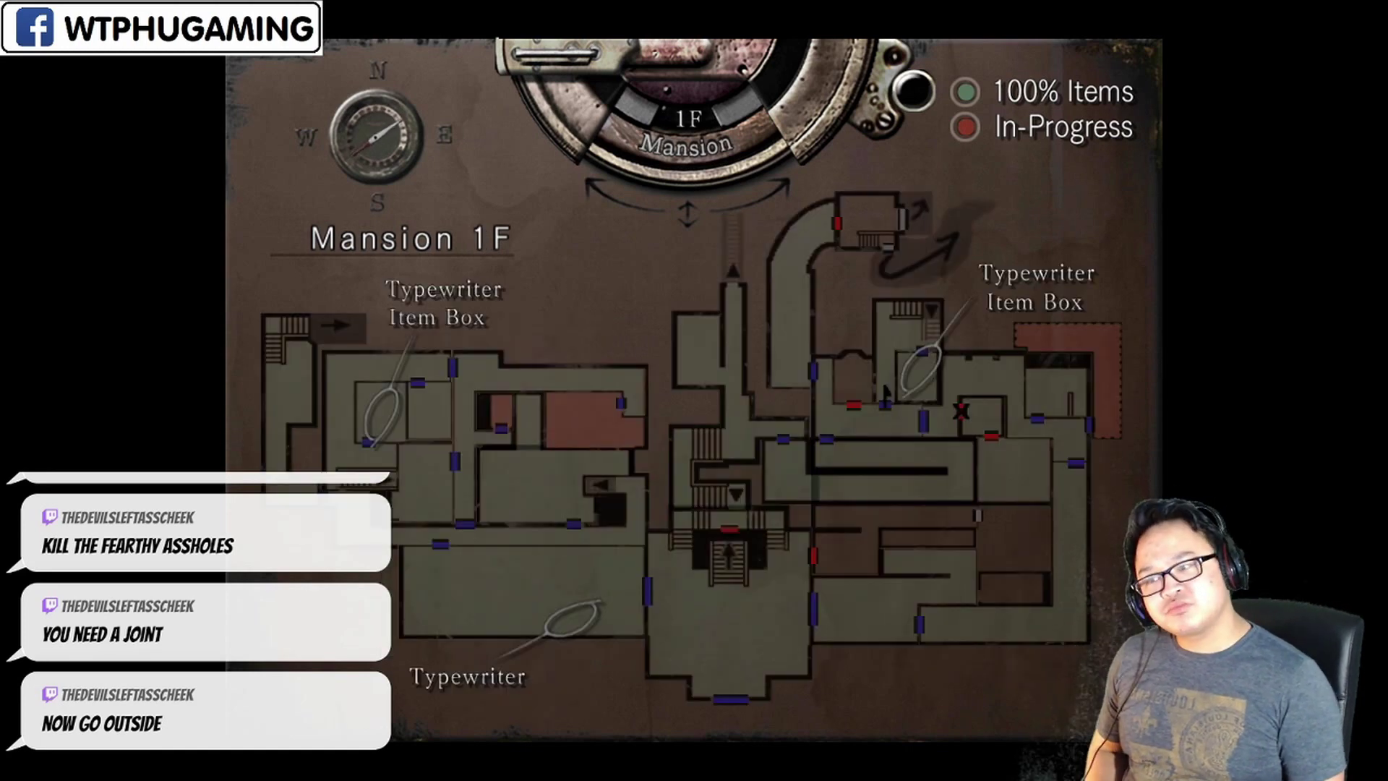
{"action": "key", "text": "Up"}
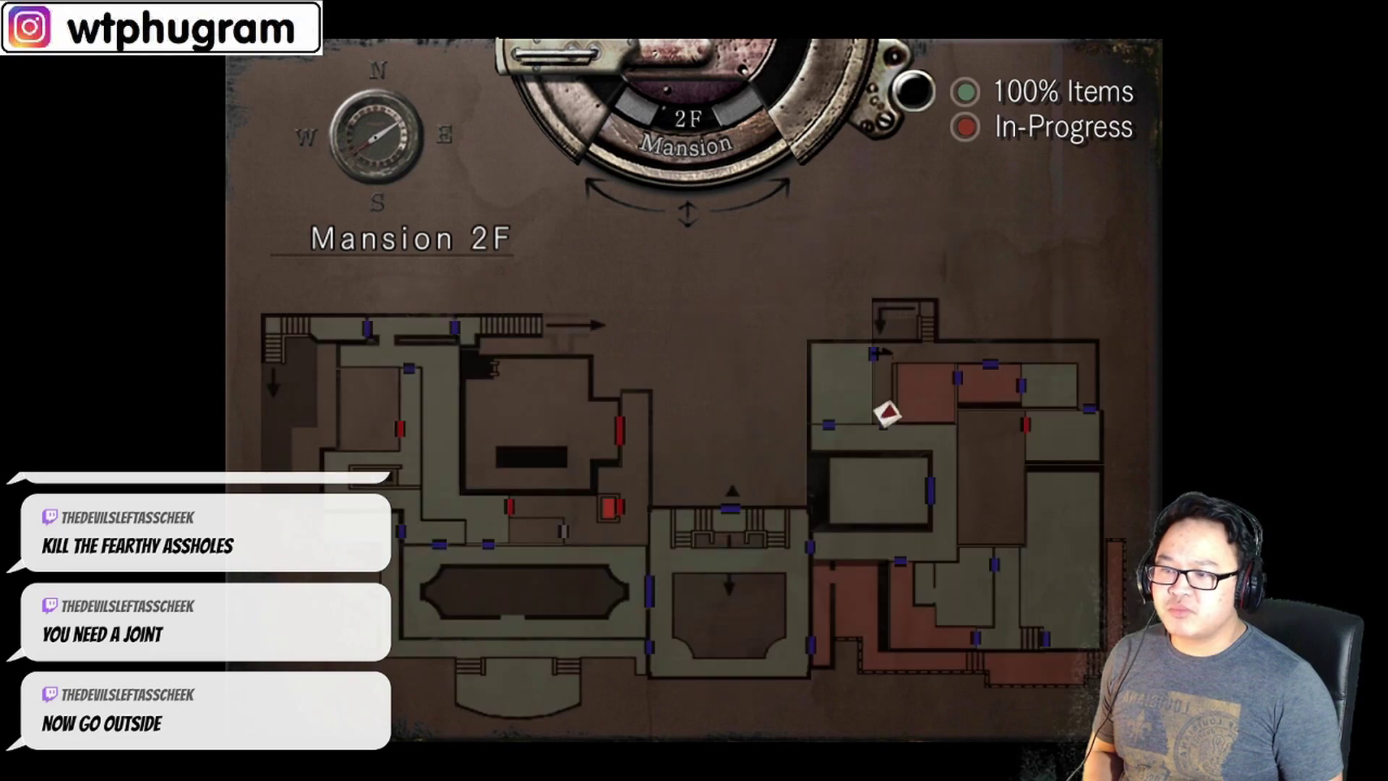
{"action": "key", "text": "Down"}
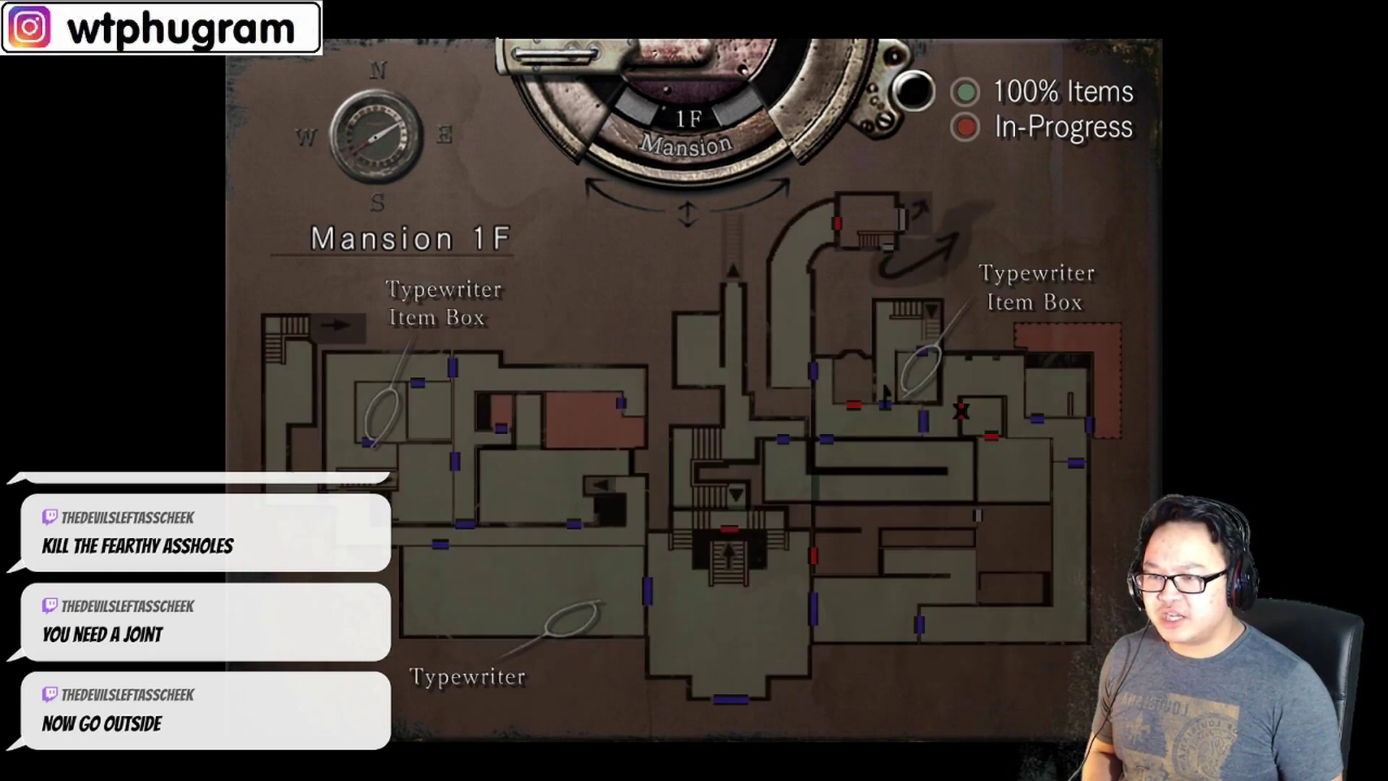
{"action": "key", "text": "Up"}
{"action": "key", "text": "Down"}
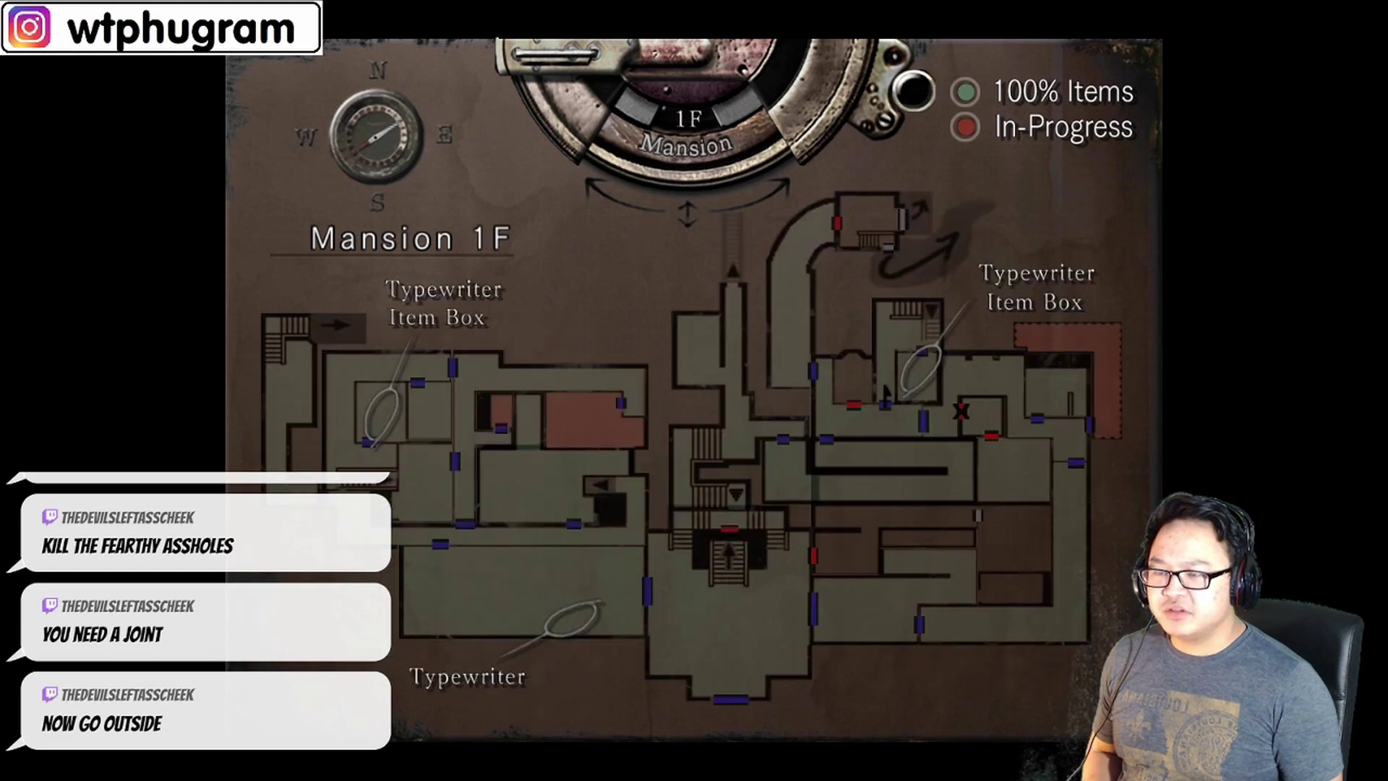
{"action": "key", "text": "Up"}
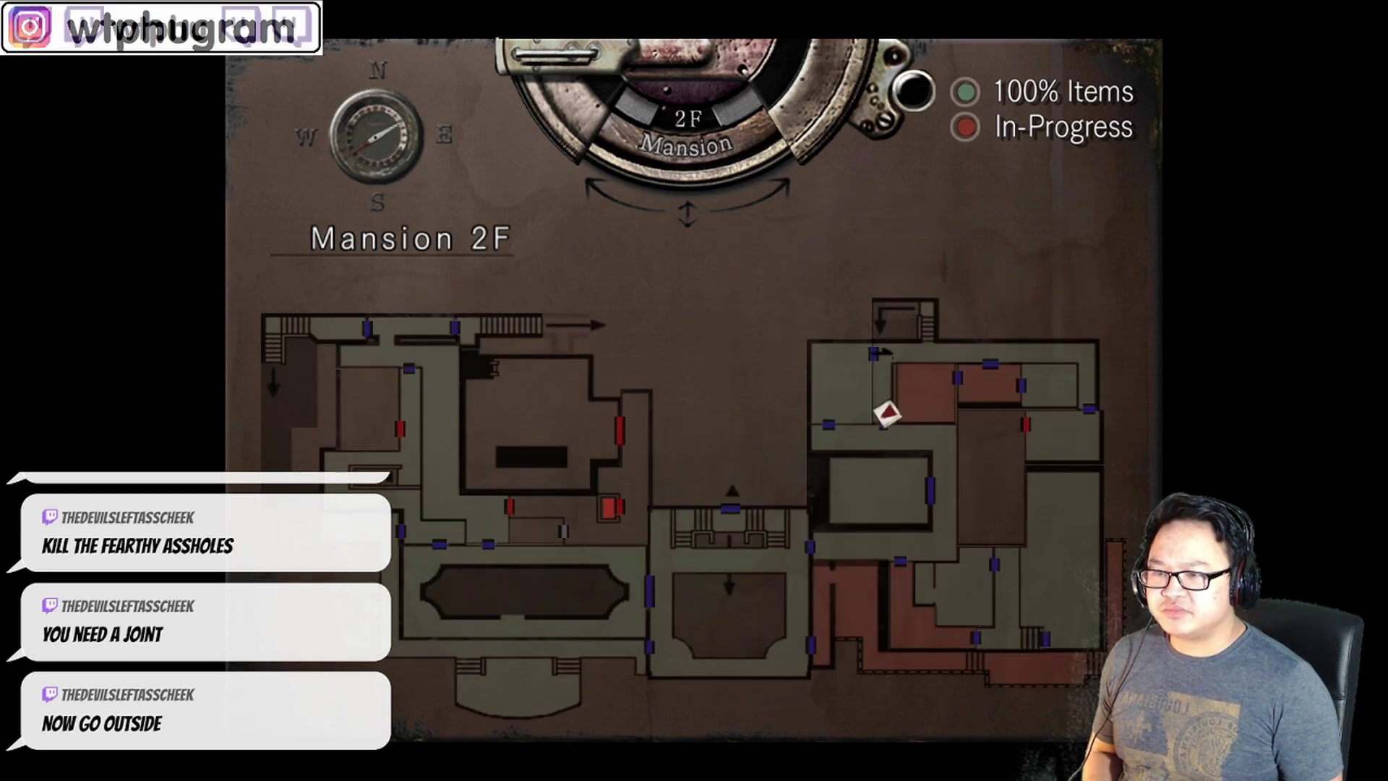
{"action": "key", "text": "Down"}
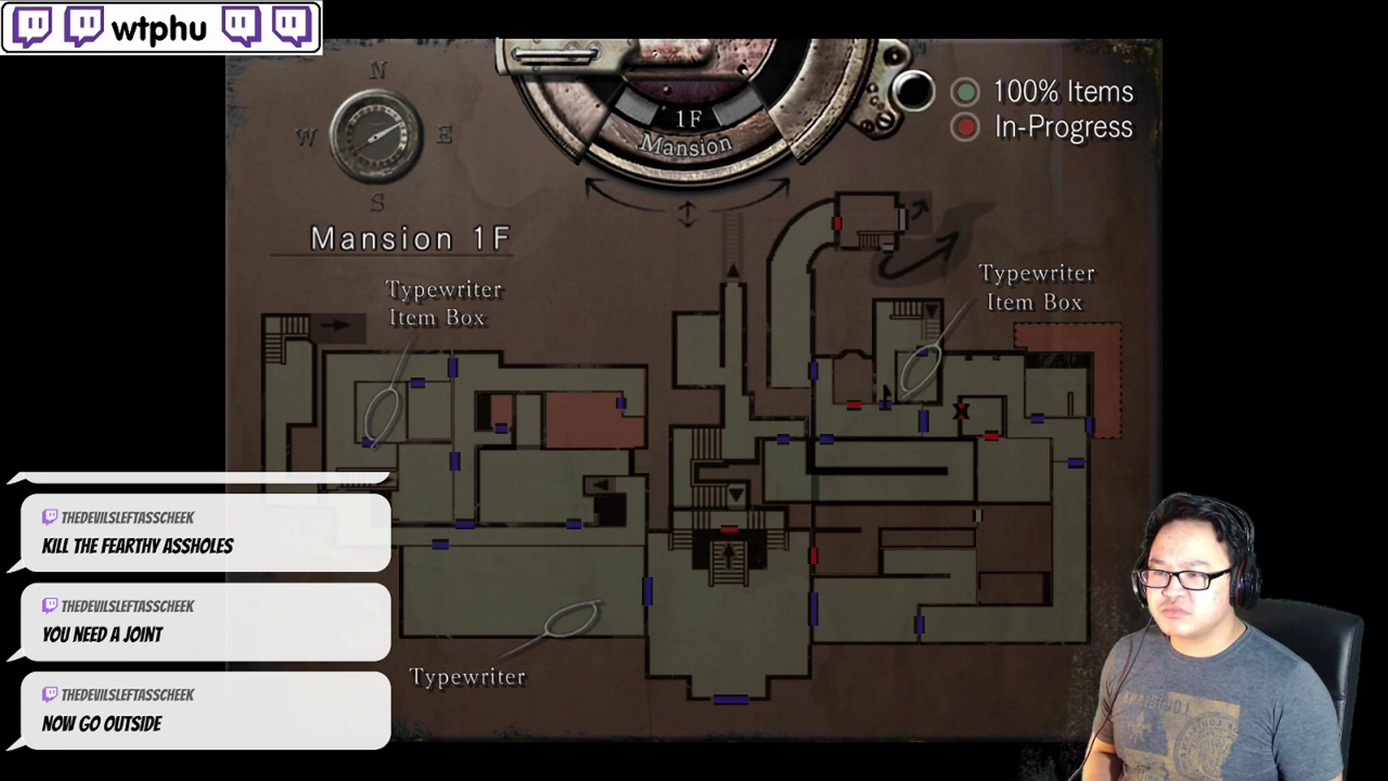
{"action": "key", "text": "Escape"}
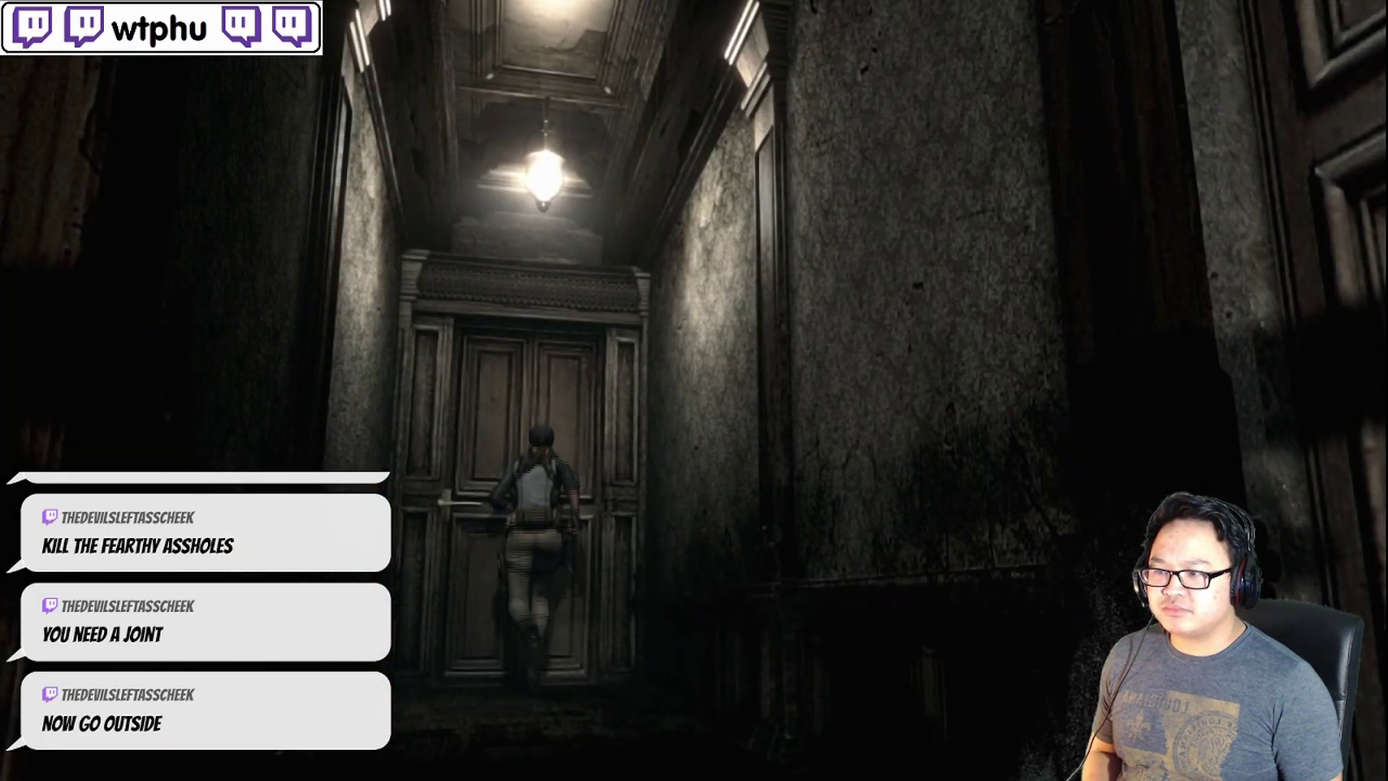
Go through the double door and walk the hallways, briefly checking inventory and 2F map
{"action": "key", "text": "Return"}
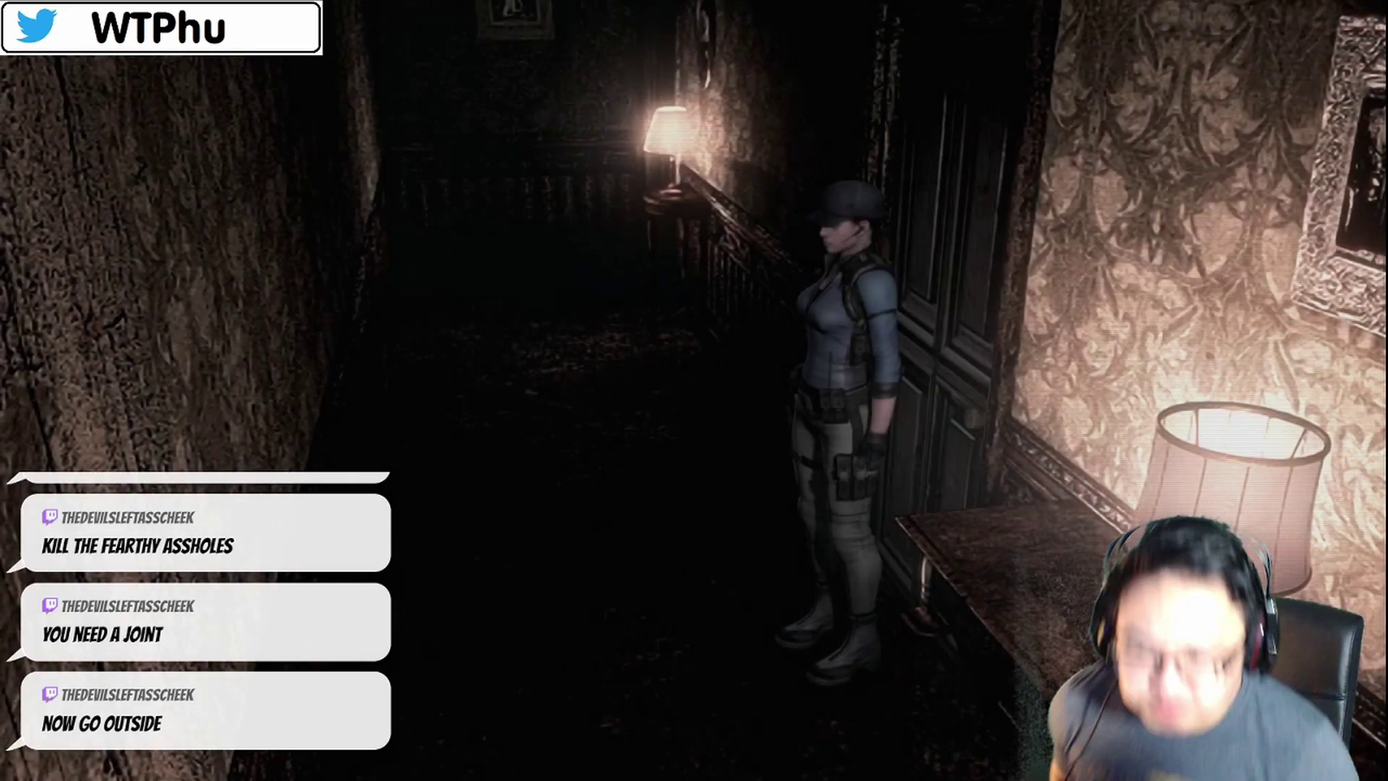
{"action": "key", "text": "Up"}
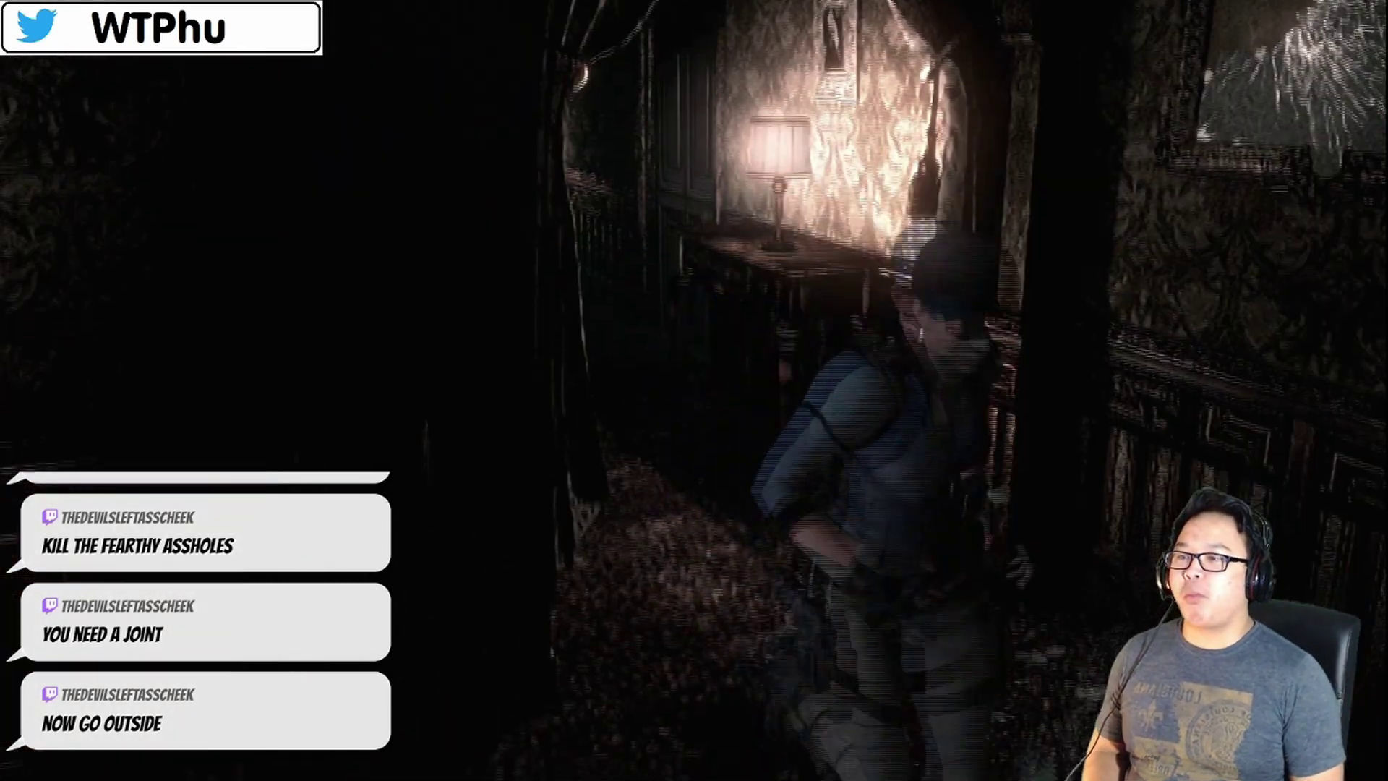
{"action": "key", "text": "Up"}
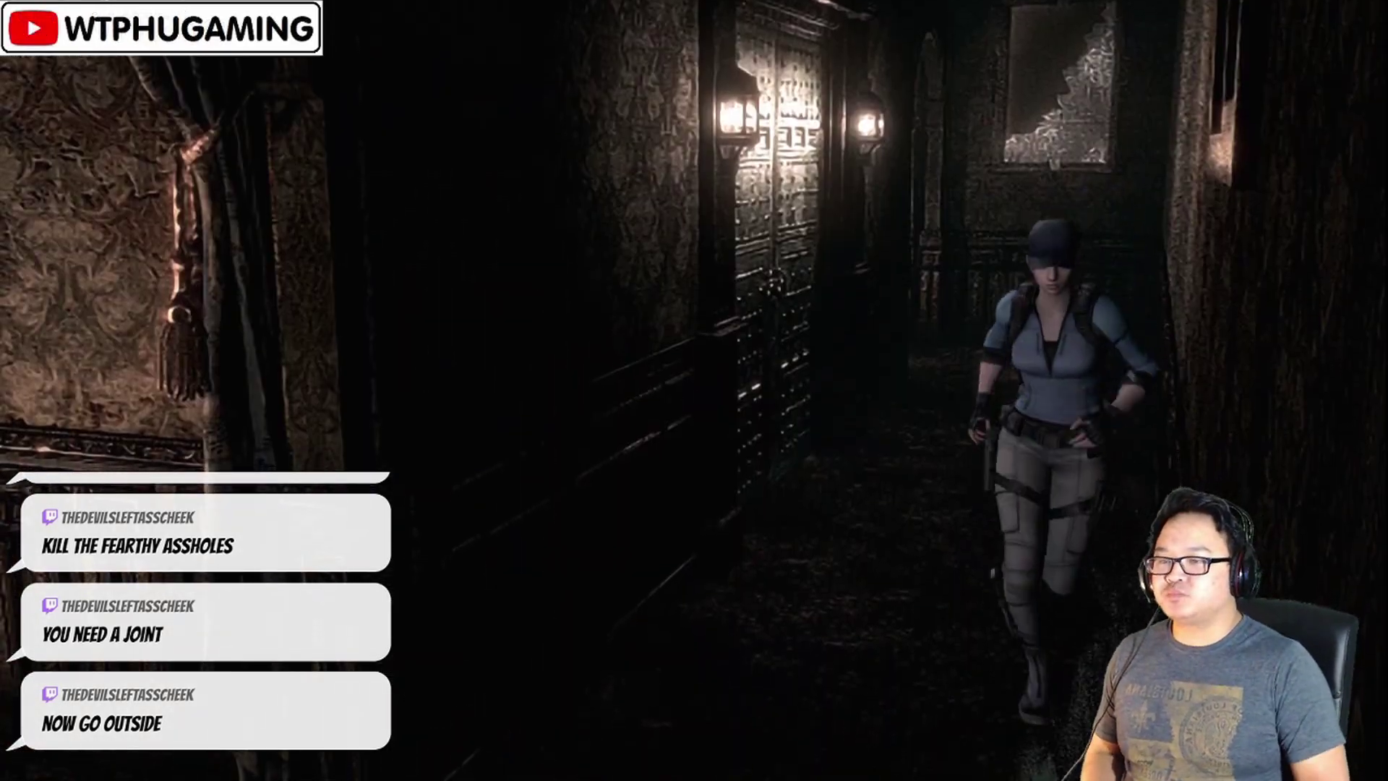
{"action": "key", "text": "Tab"}
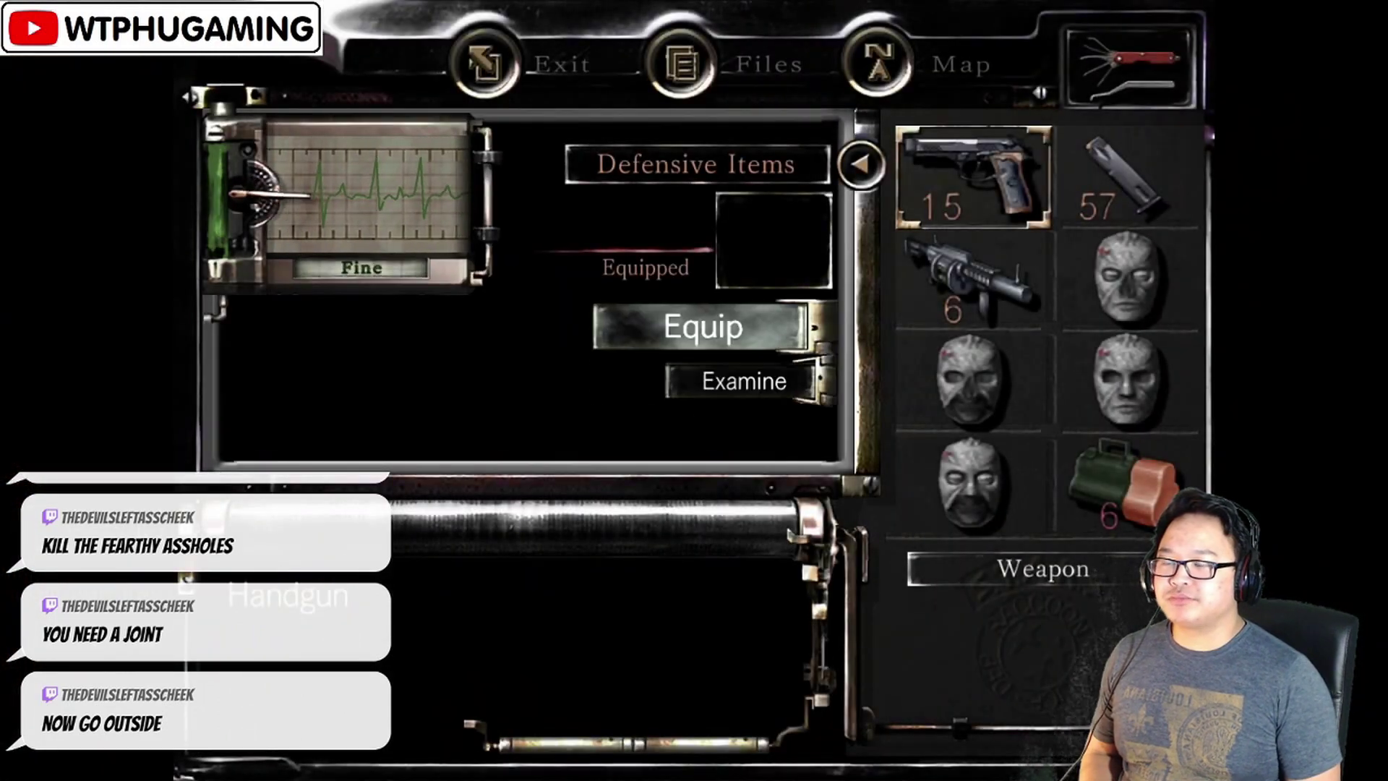
{"action": "key", "text": "Tab"}
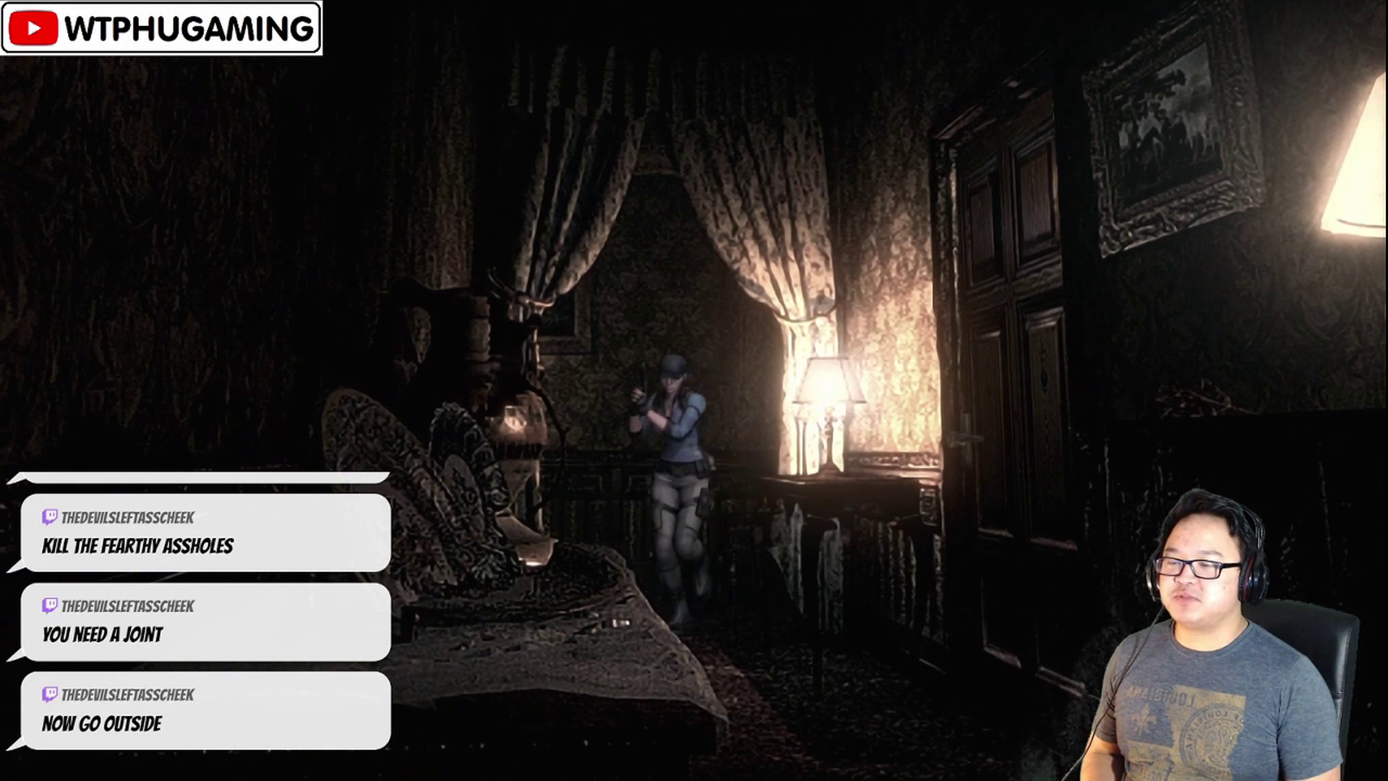
{"action": "key", "text": "m"}
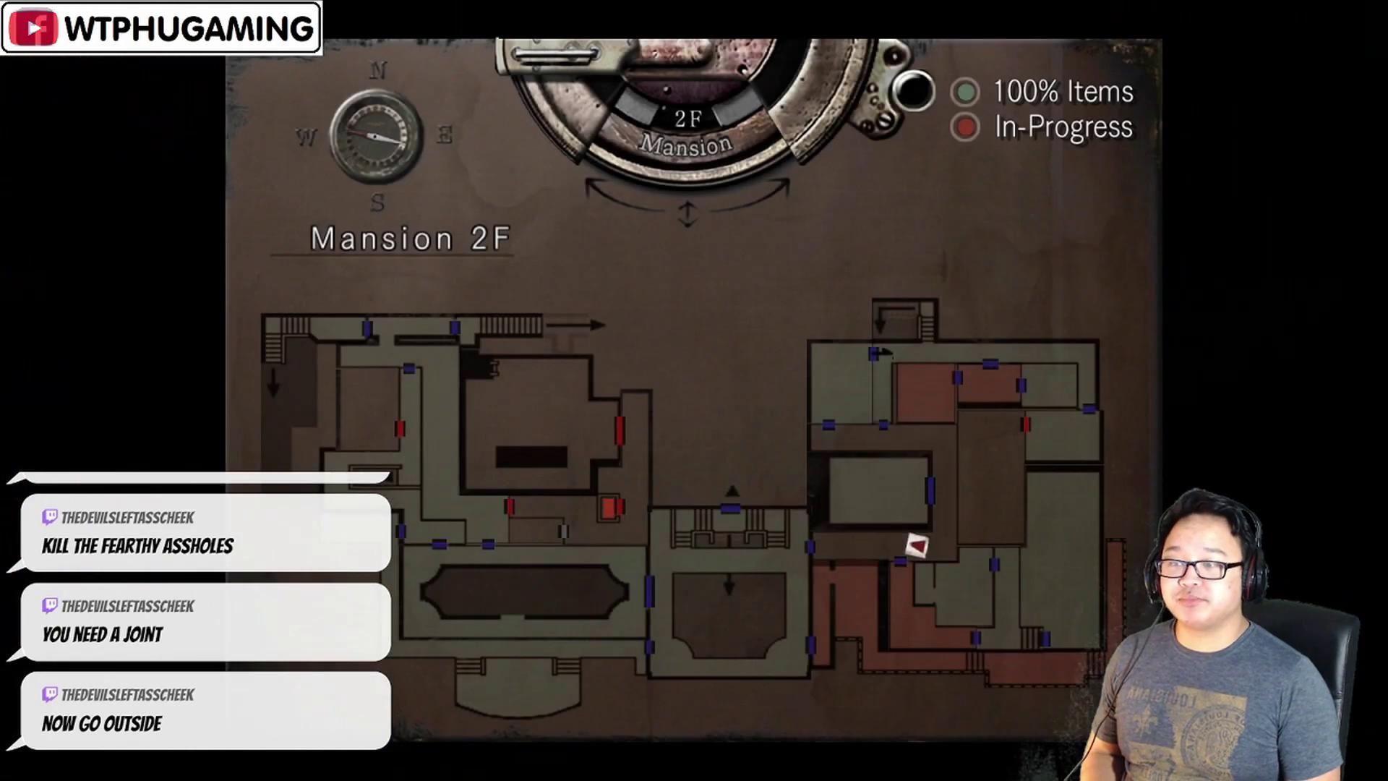
{"action": "key", "text": "m"}
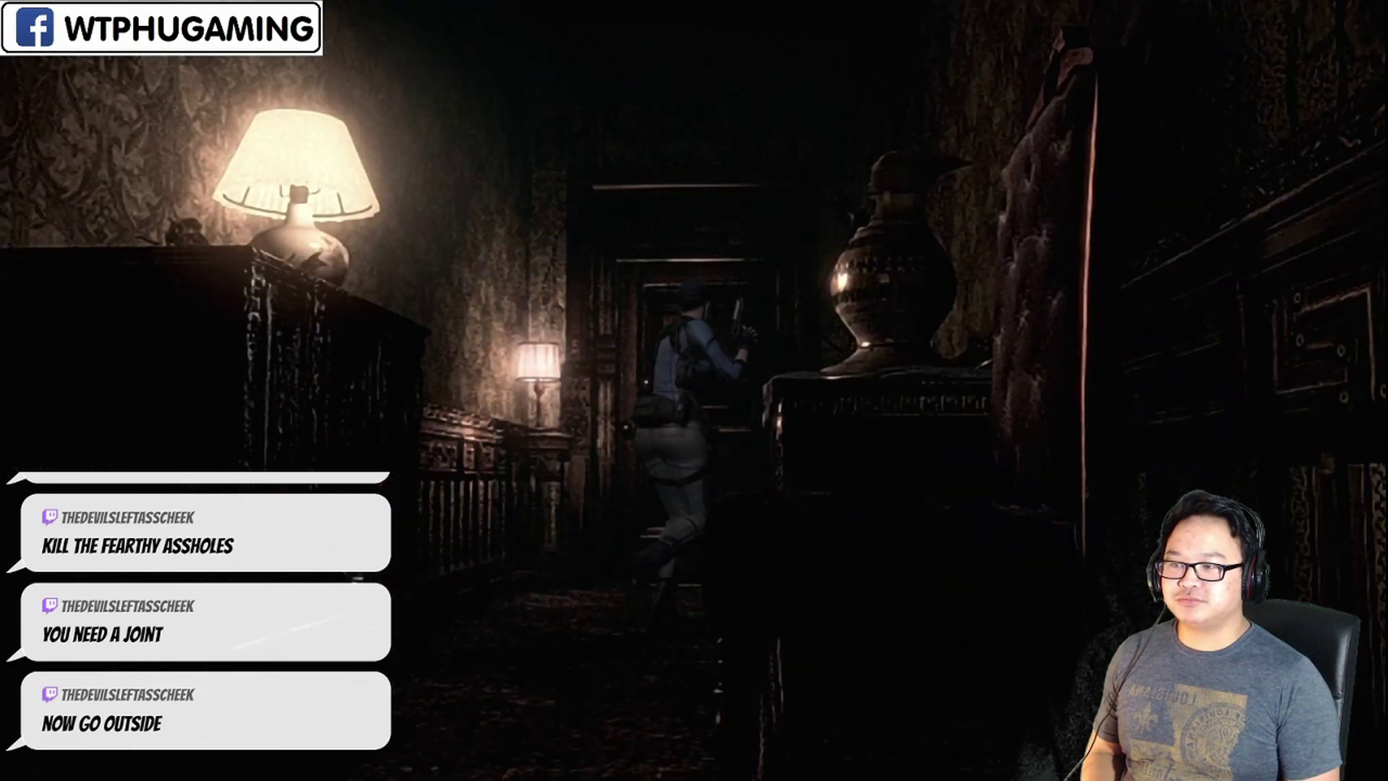
Go through the bedroom door, fell the zombies, and enter the double-door corridor
{"action": "key", "text": "space"}
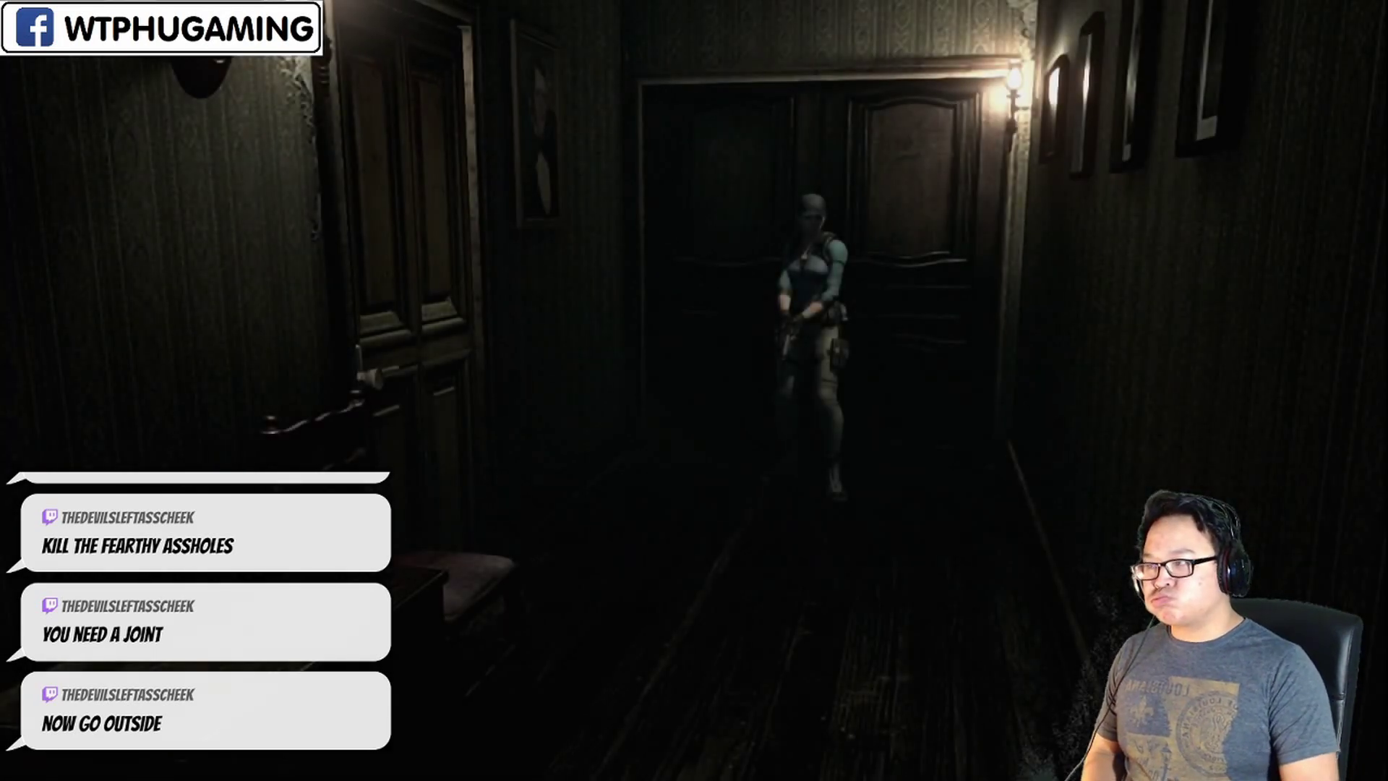
Walk through the garden corridor toward the iron gate, checking inventory and the 1F map
{"action": "key", "text": "Tab"}
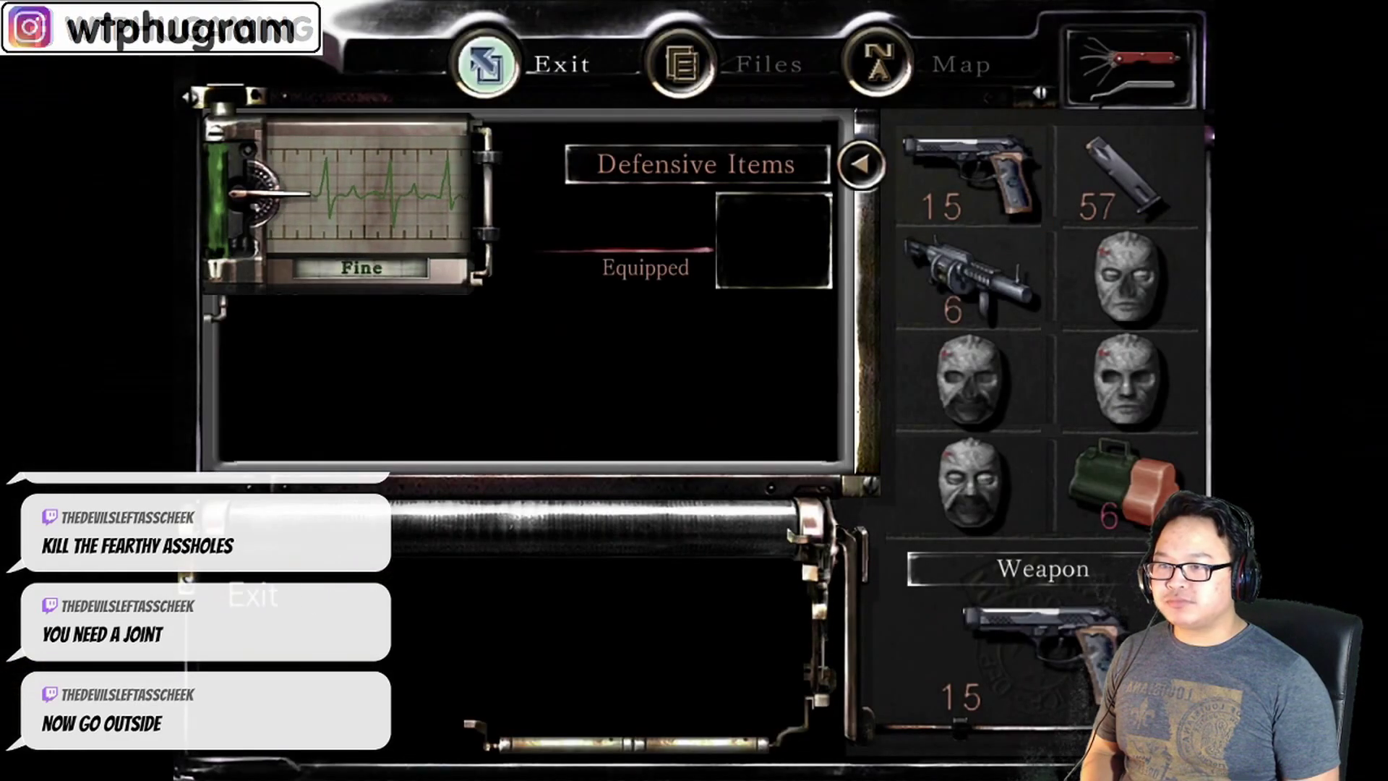
{"action": "key", "text": "Tab"}
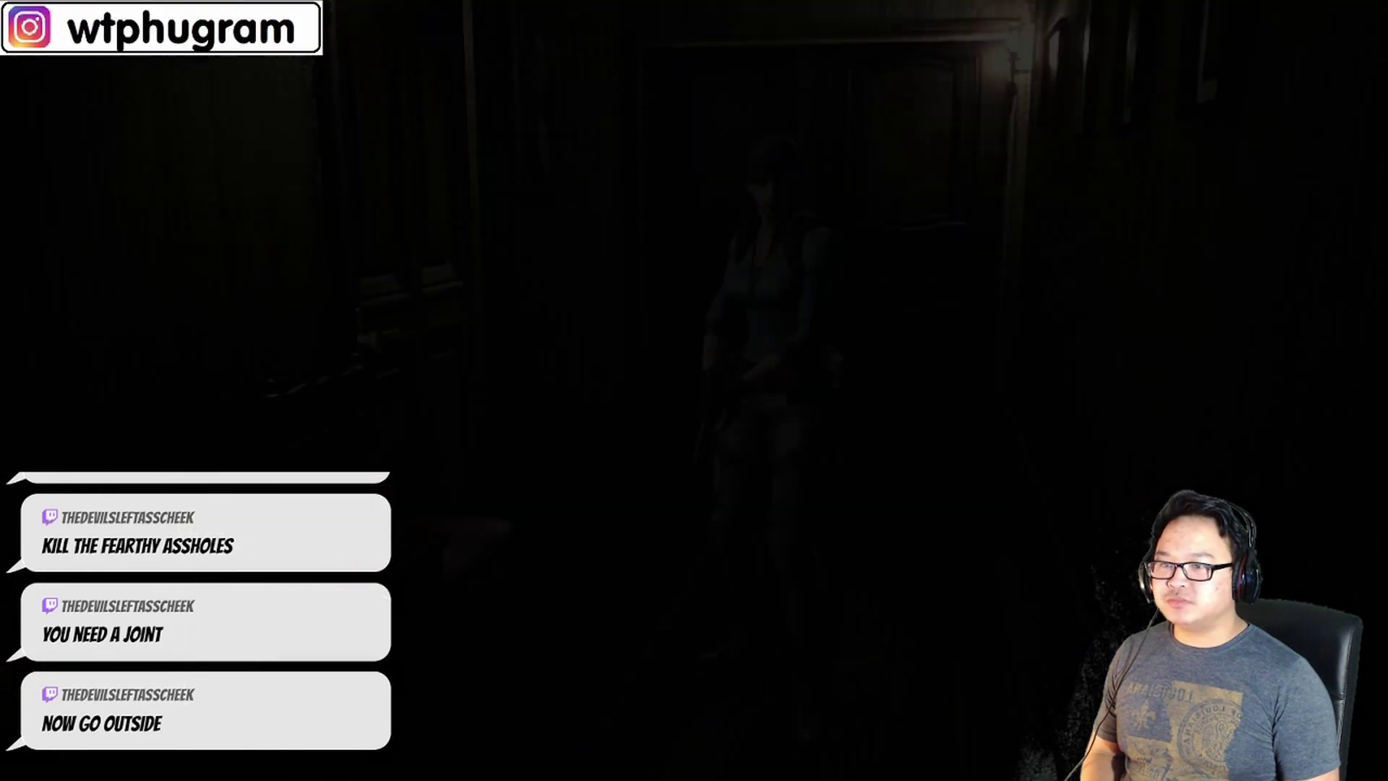
{"action": "key", "text": "w"}
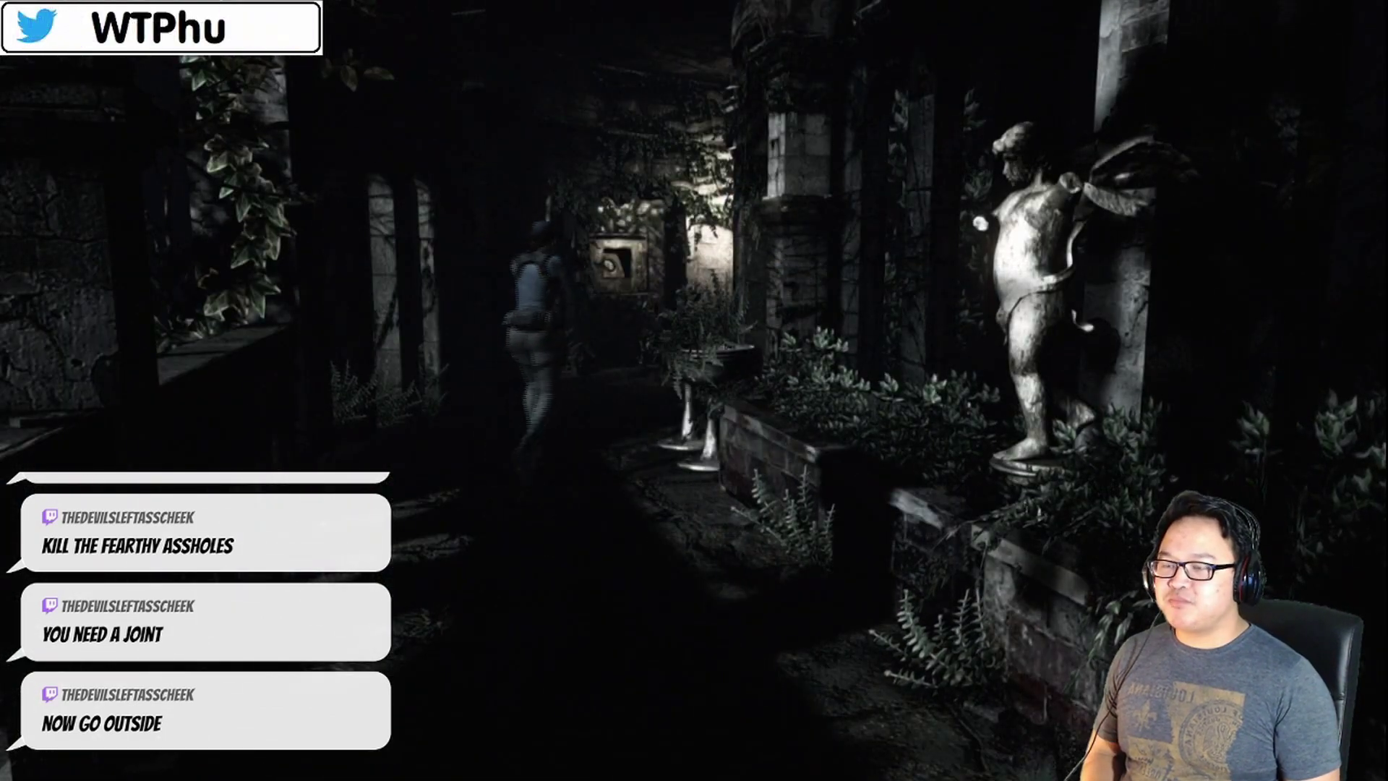
{"action": "key", "text": "m"}
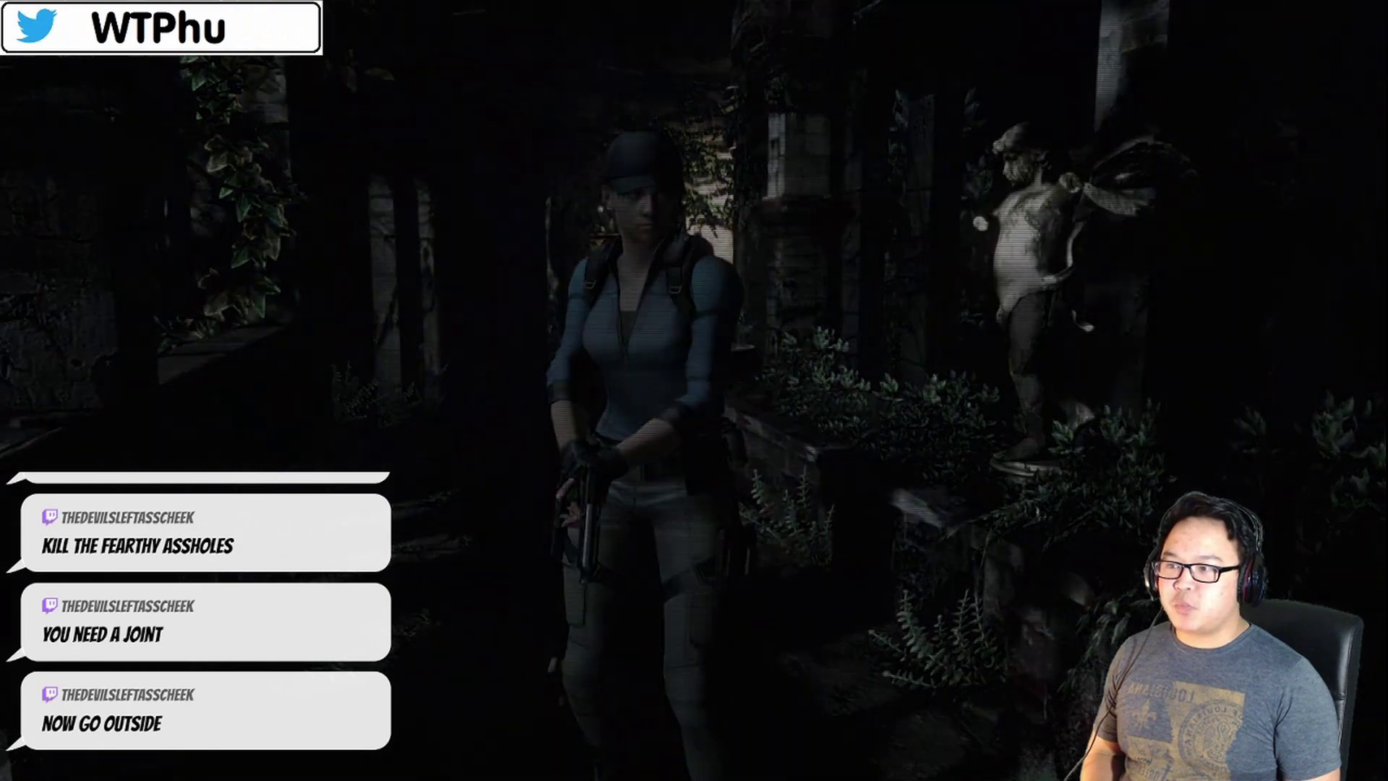
{"action": "key", "text": "m"}
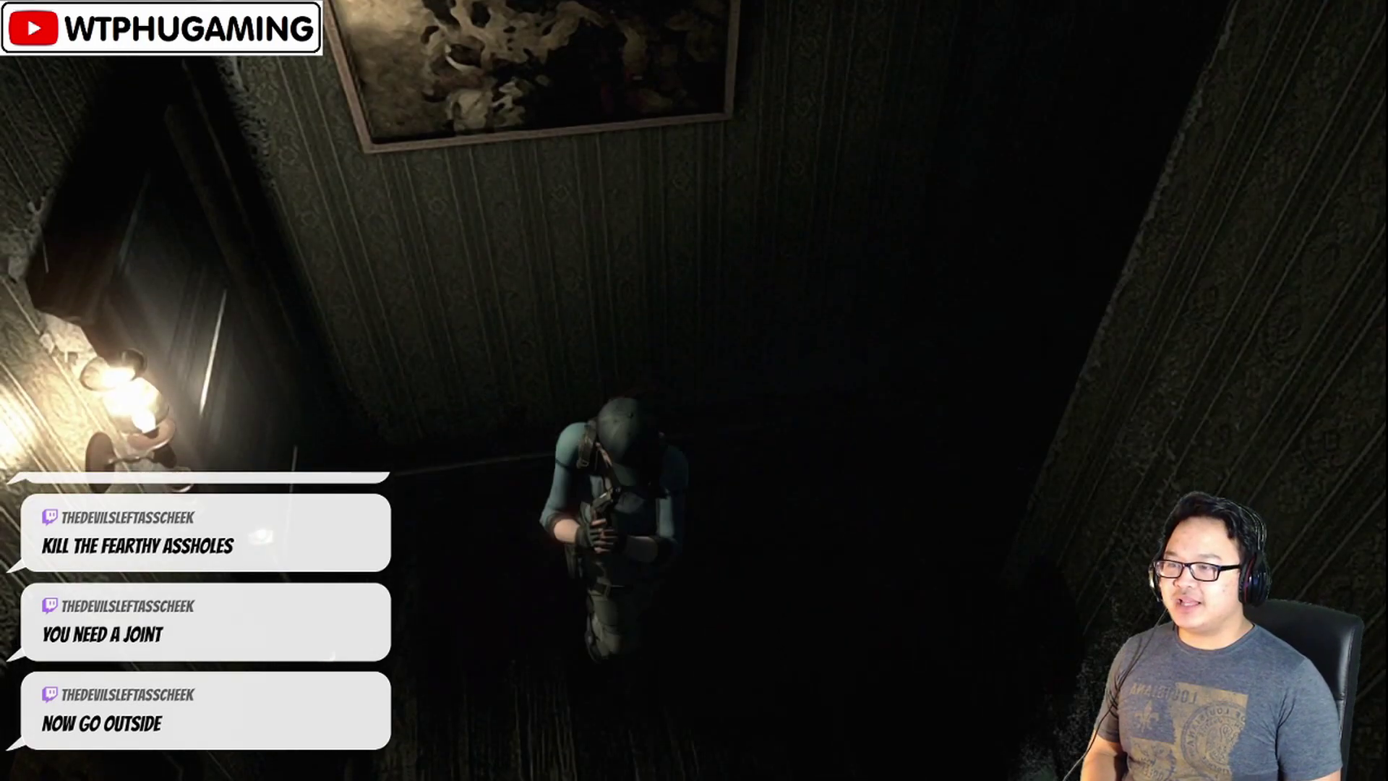
{"action": "key", "text": "m"}
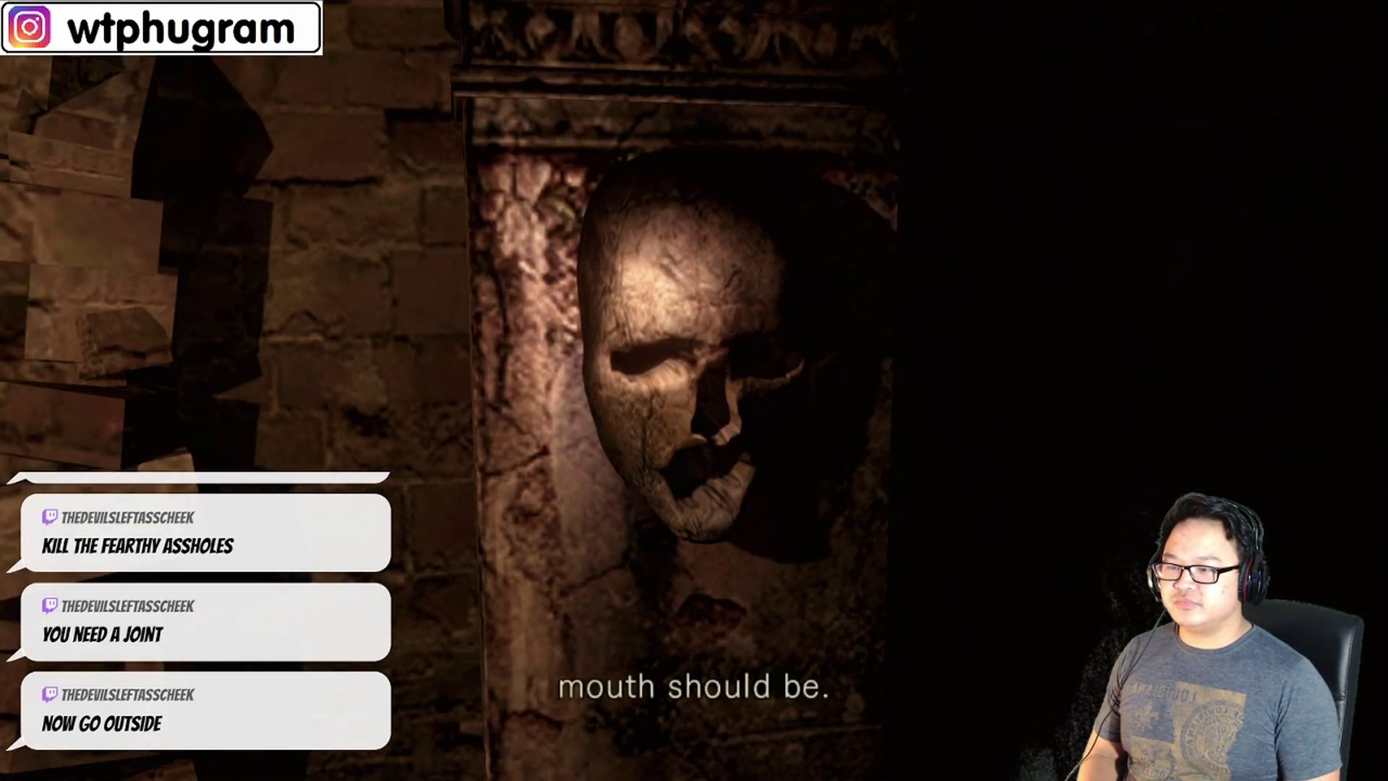
Open the inventory beside the mouthless stone face to ready a Death Mask
{"action": "key", "text": "Tab"}
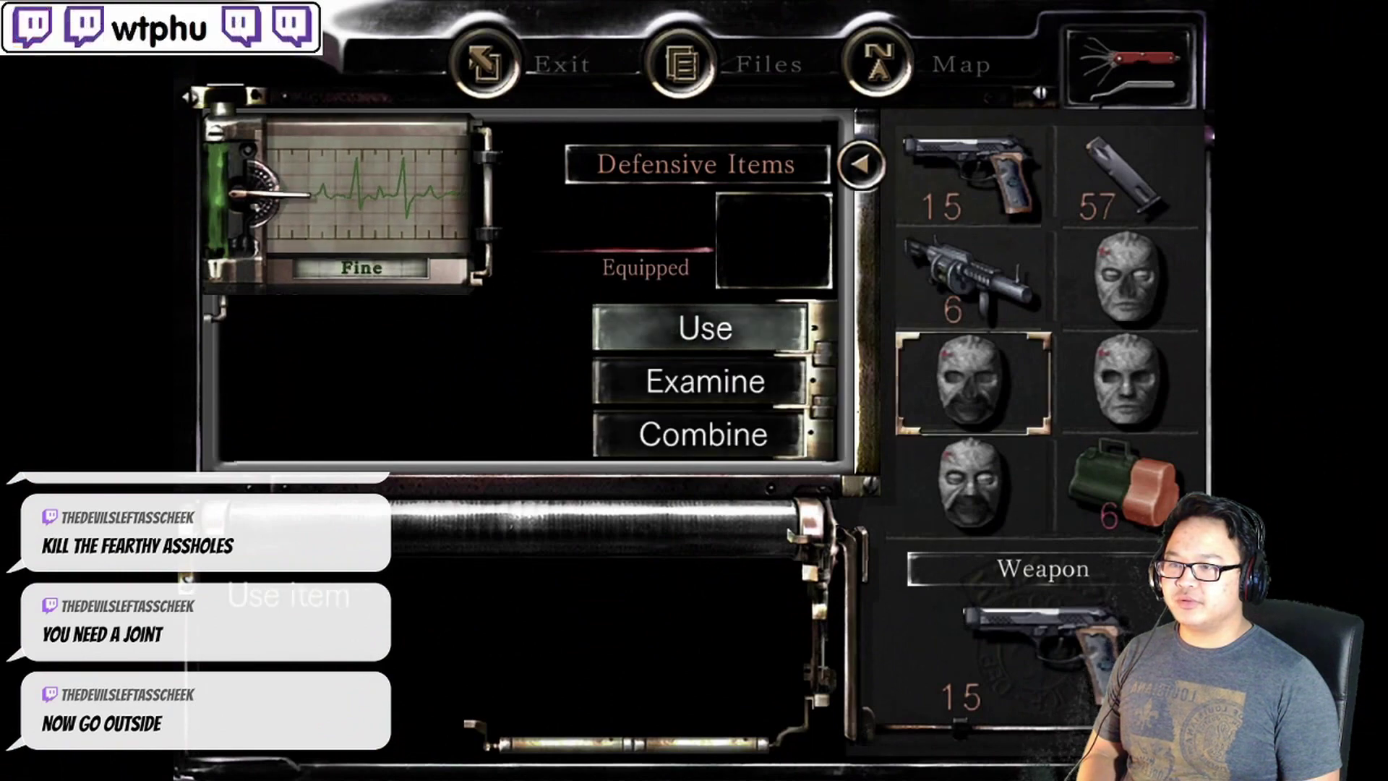
Fit a Death Mask into the mouthless statue, then dismiss the eyeless statue's description
{"action": "key", "text": "Return"}
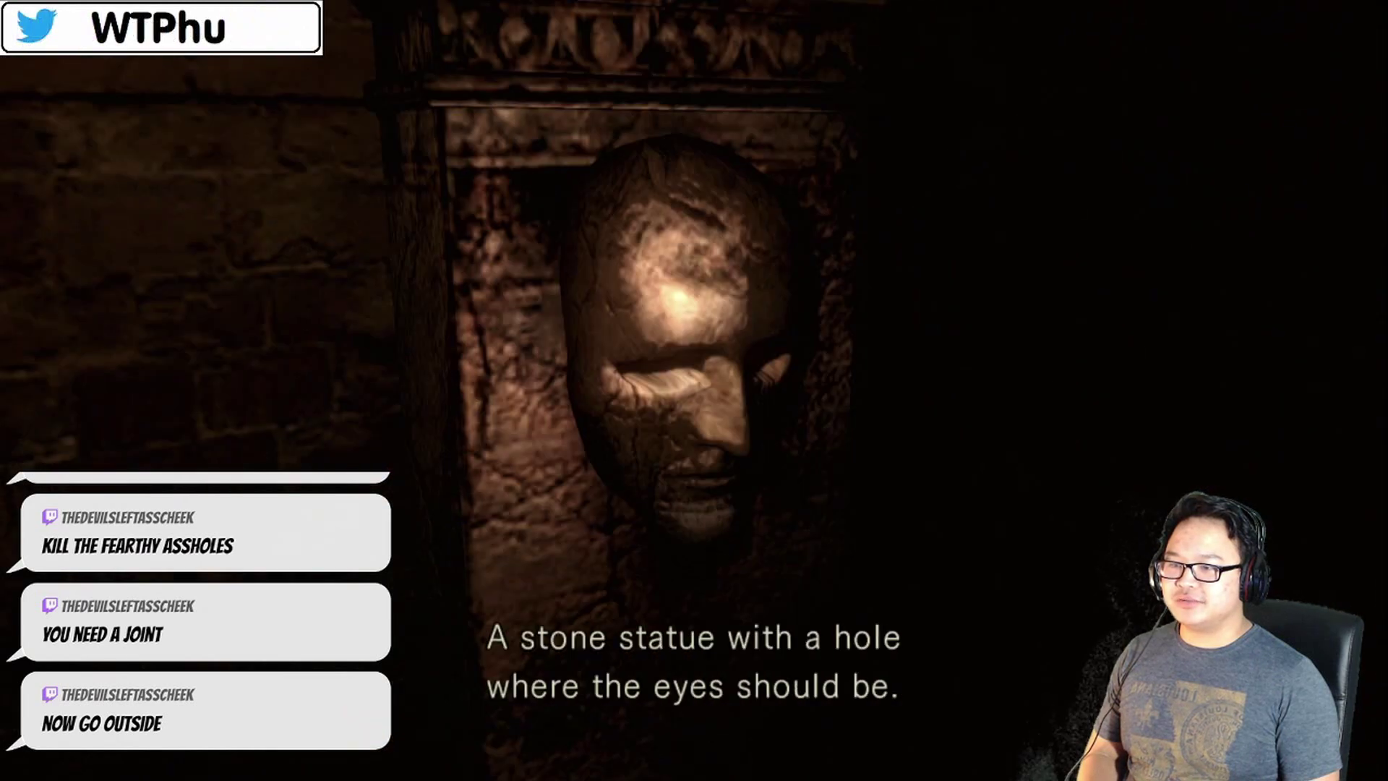
{"action": "key", "text": "Return"}
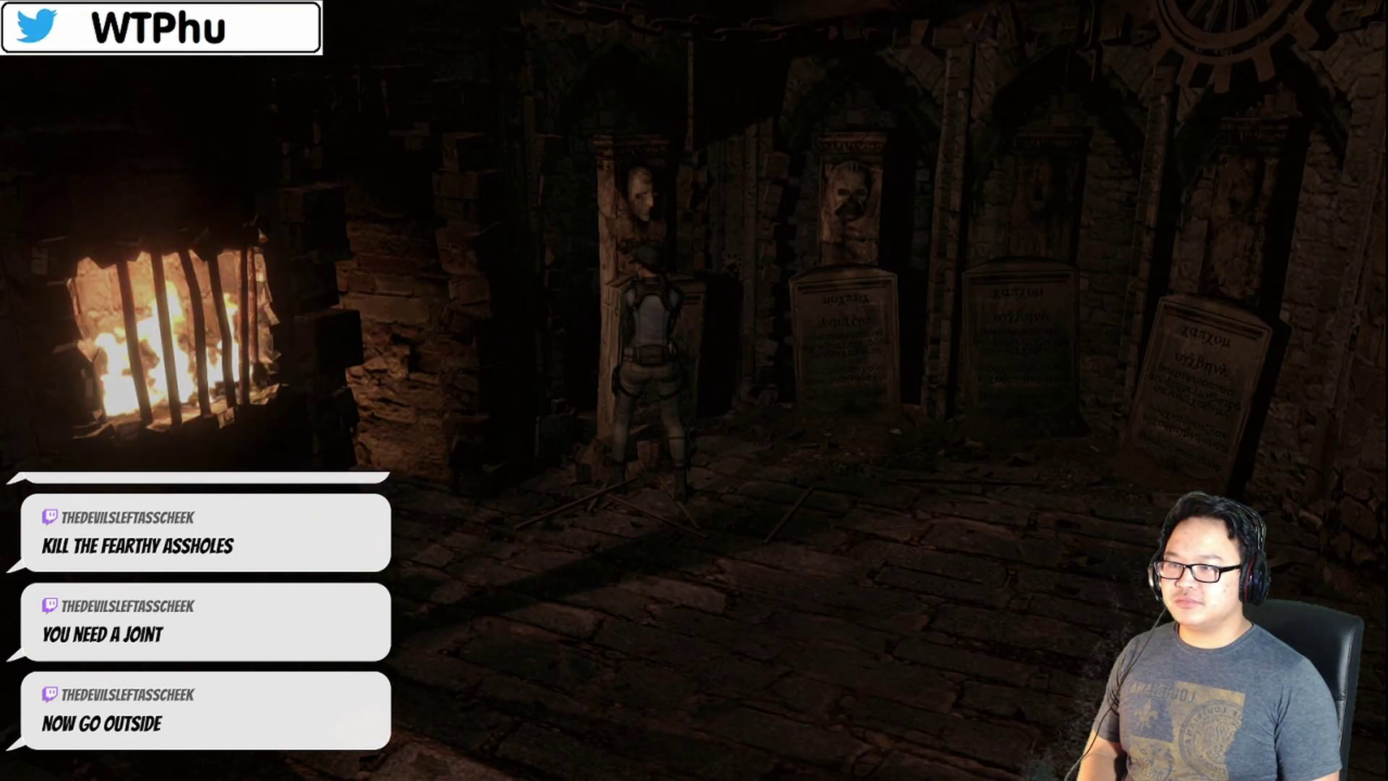
Fit a Death Mask into the eyeless statue and bring up the inventory again
{"action": "key", "text": "Tab"}
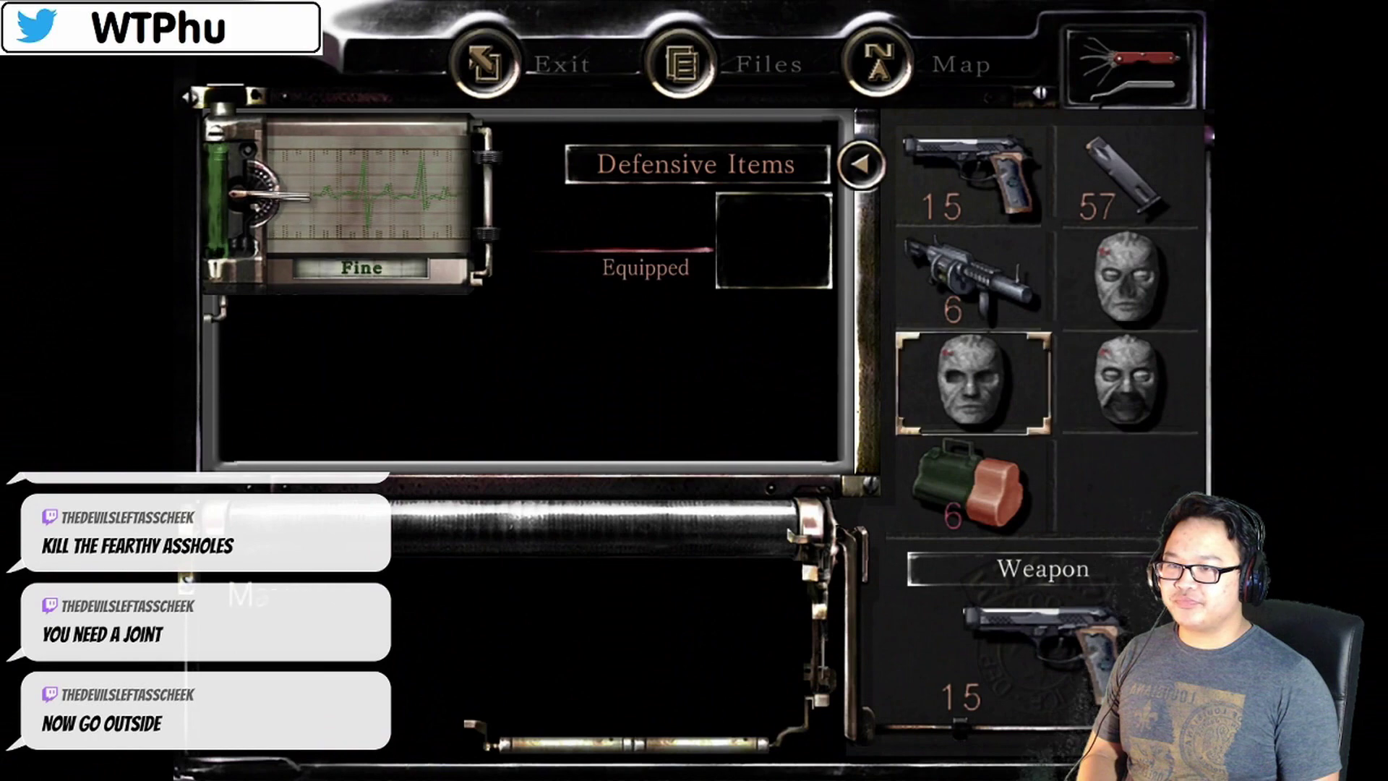
{"action": "key", "text": "Return"}
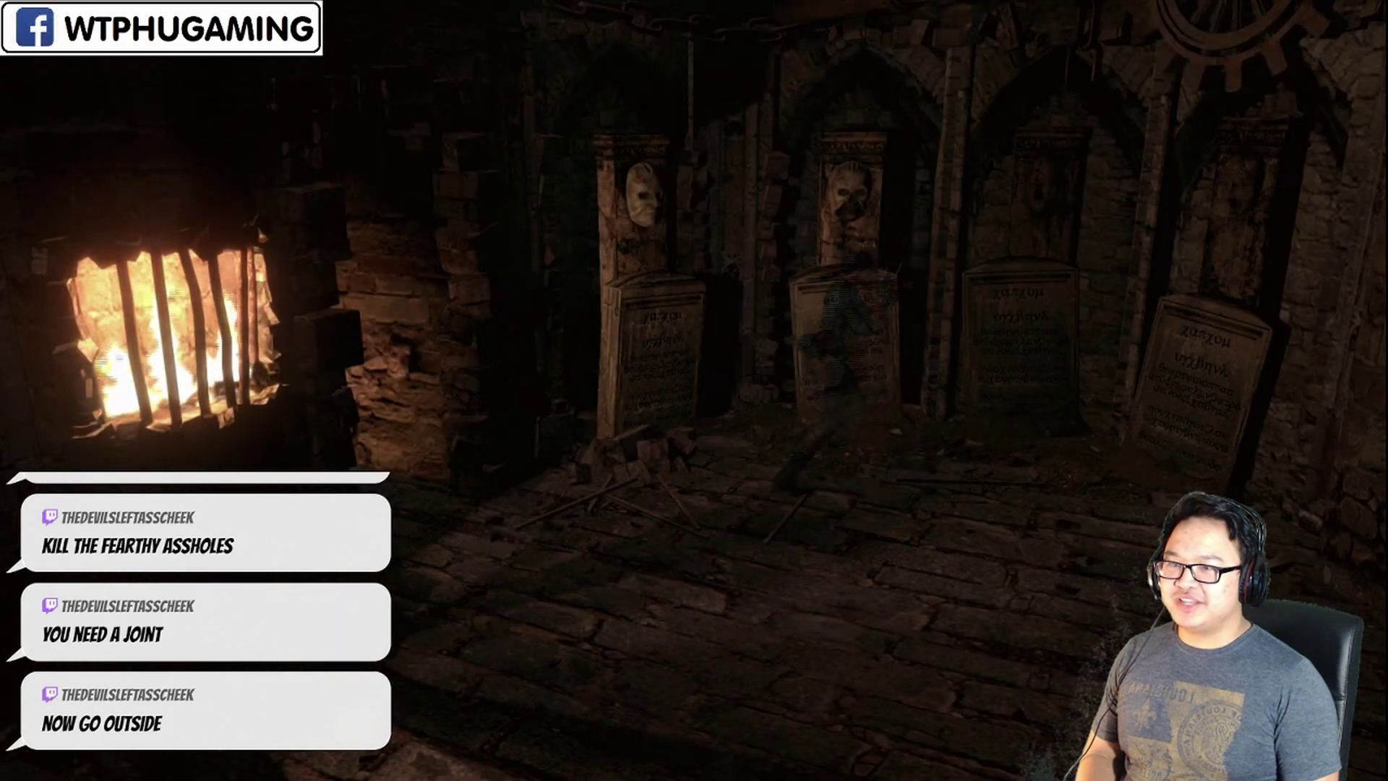
{"action": "key", "text": "Tab"}
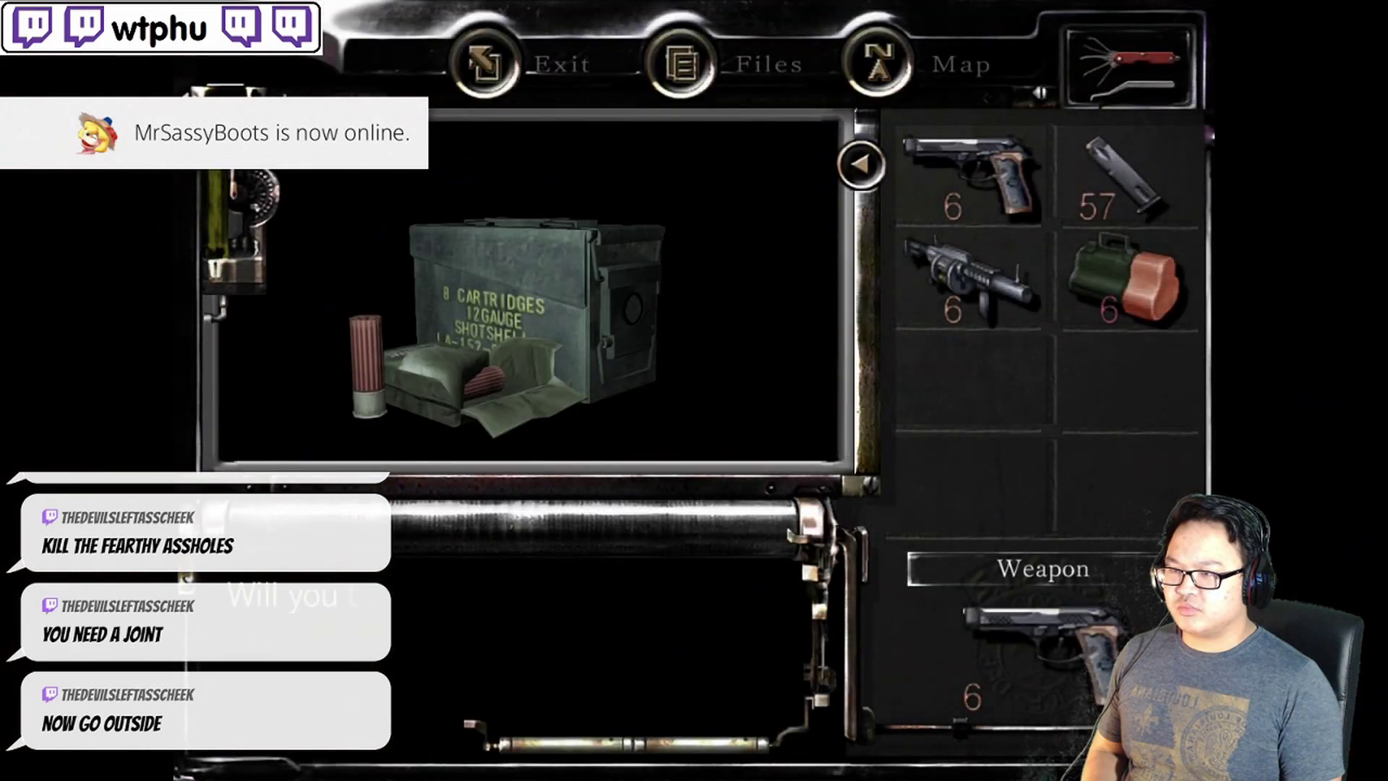
Take the shotgun shells, check the inventory, then take the emblem from the coffin
{"action": "key", "text": "Return"}
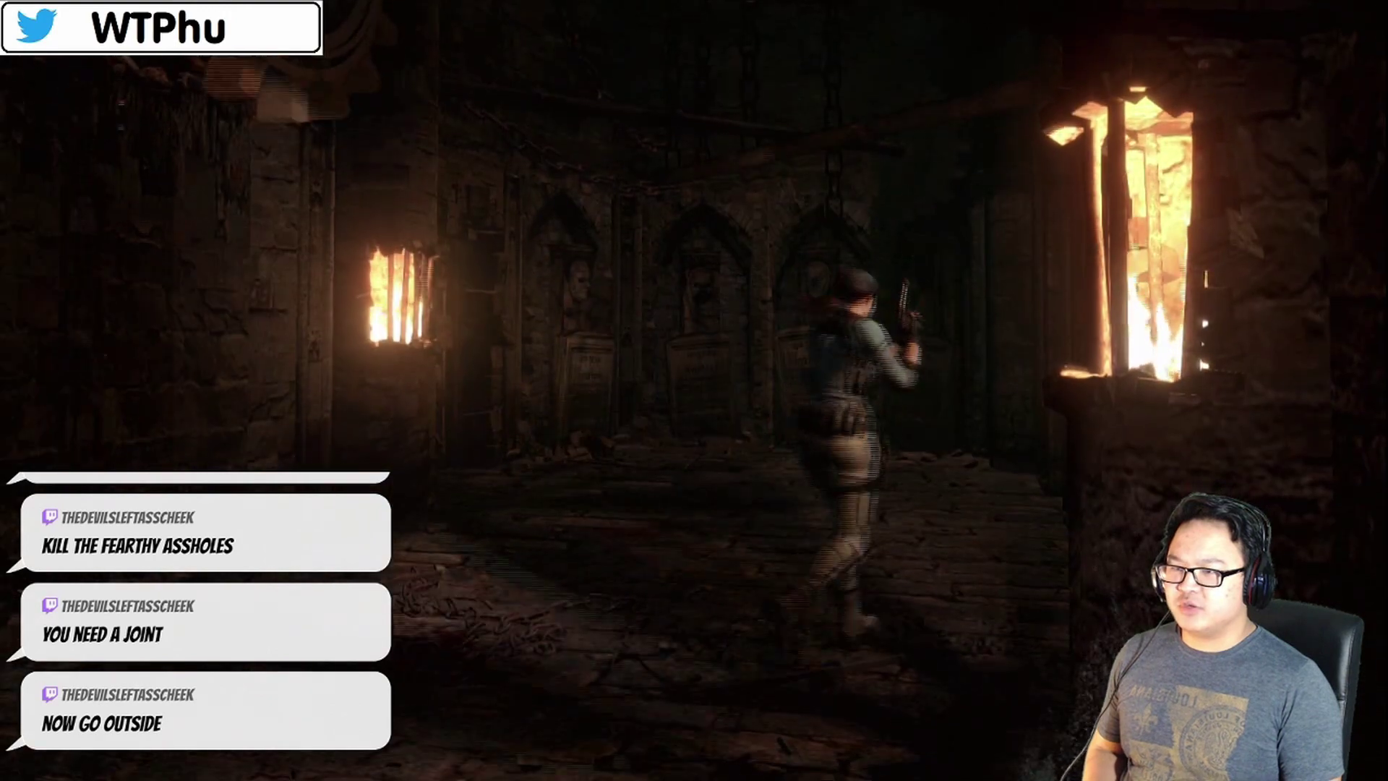
{"action": "key", "text": "Tab"}
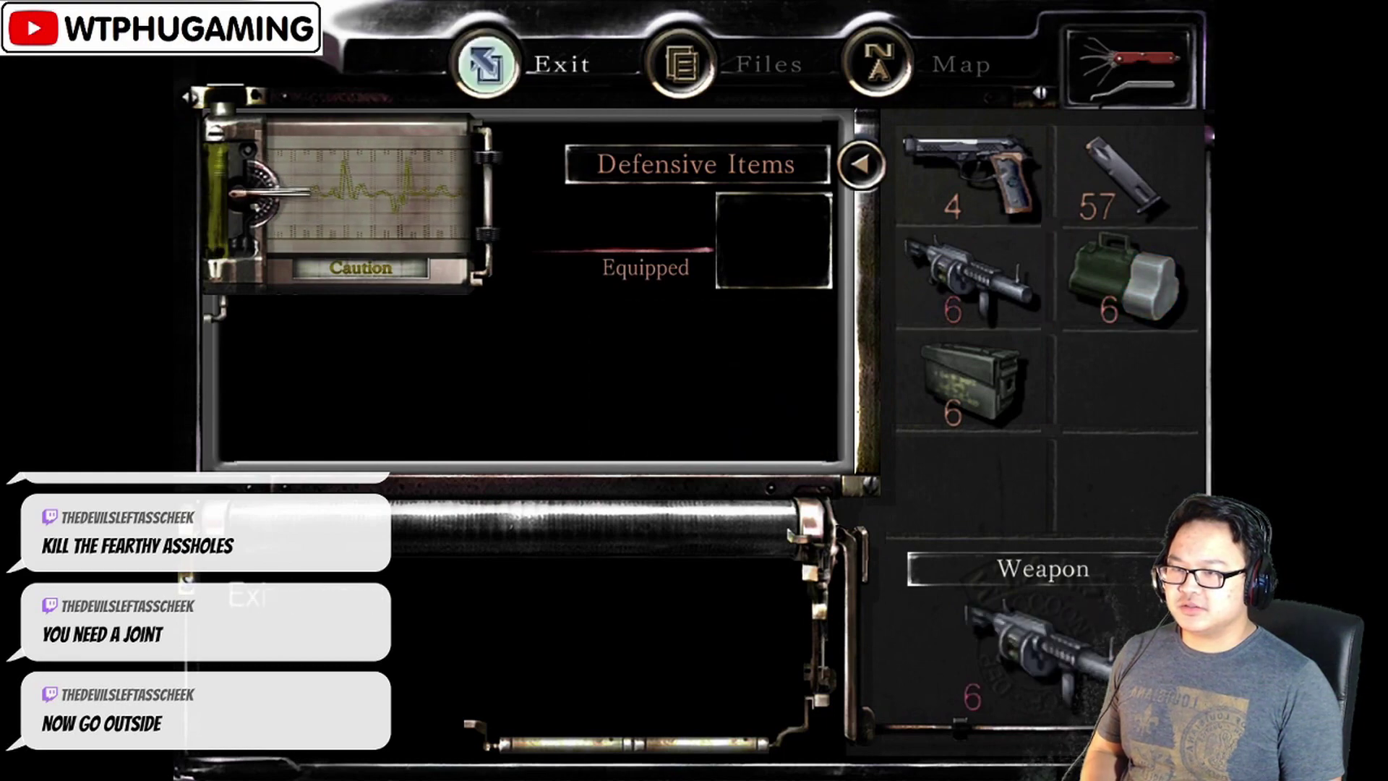
{"action": "key", "text": "Tab"}
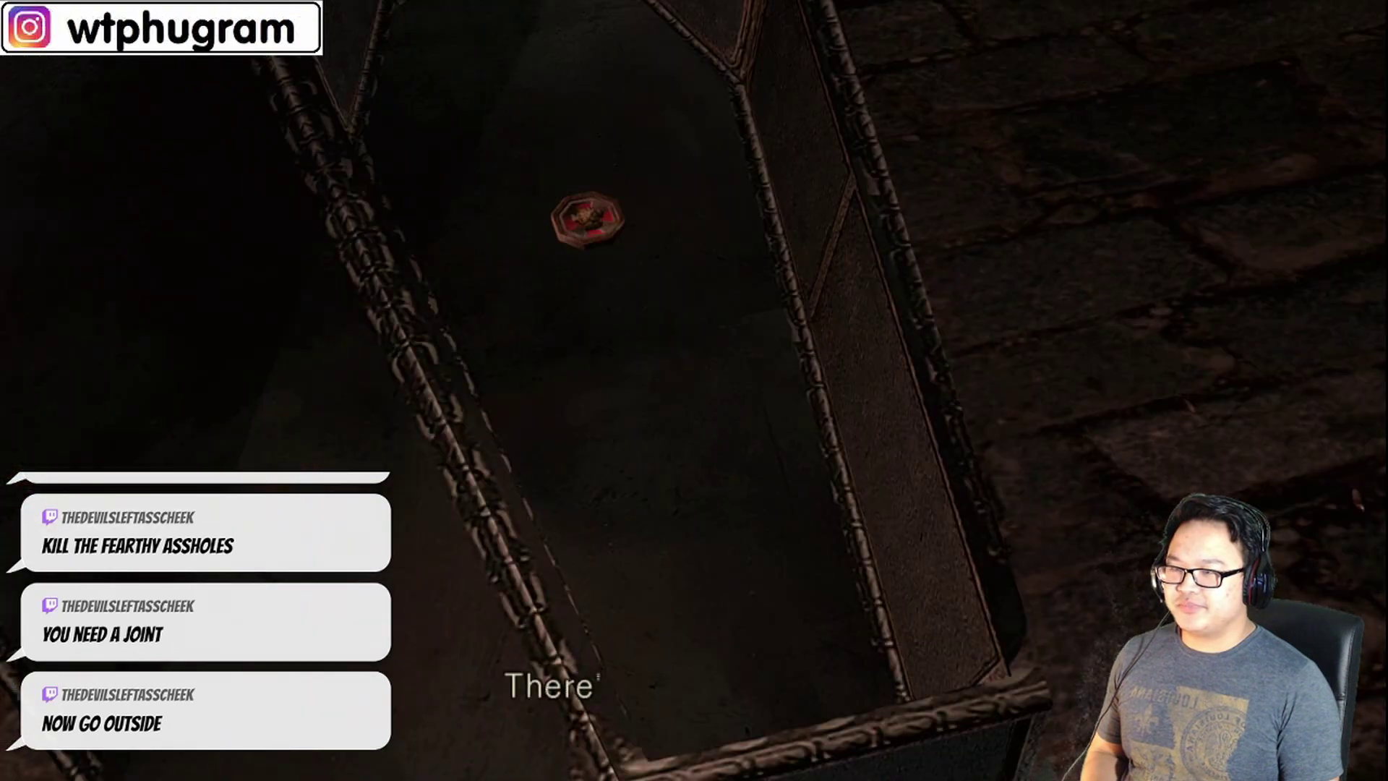
{"action": "key", "text": "Return"}
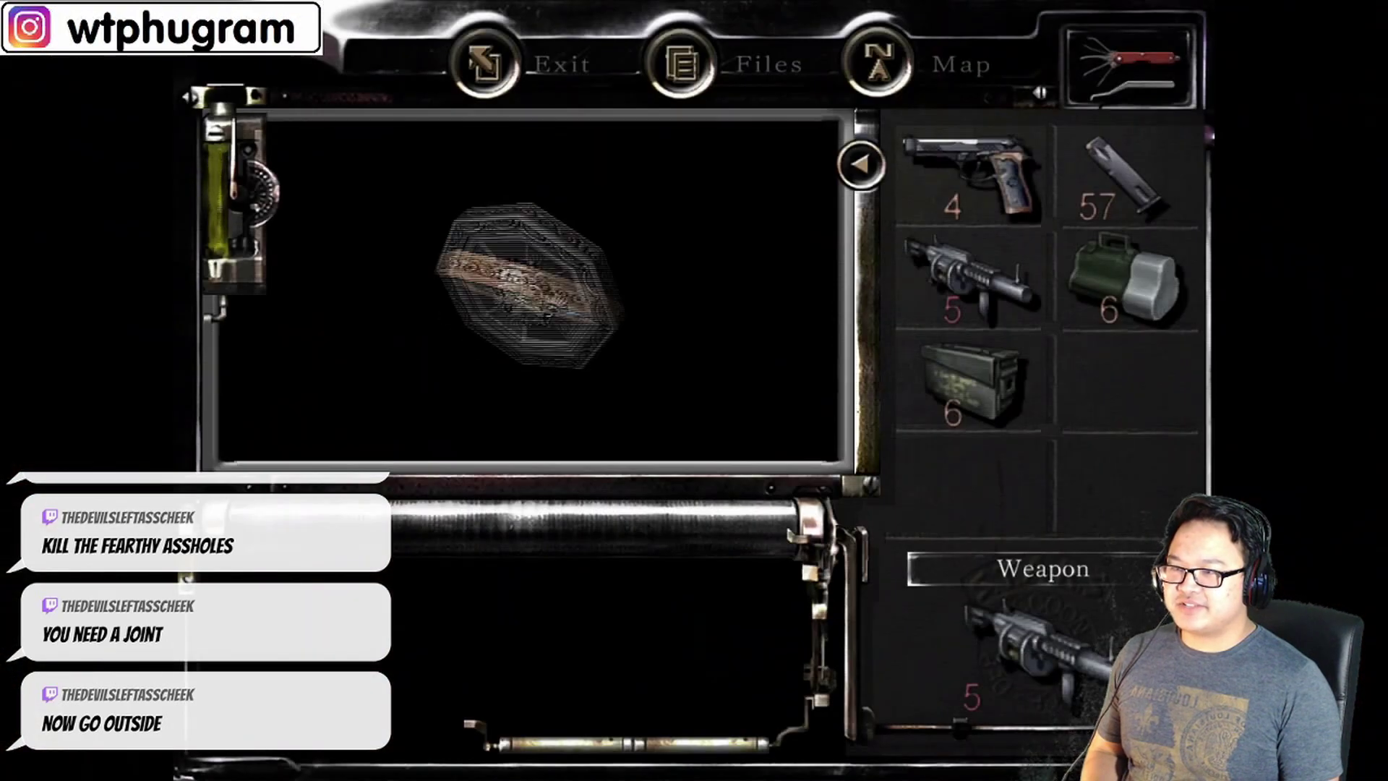
{"action": "key", "text": "Return"}
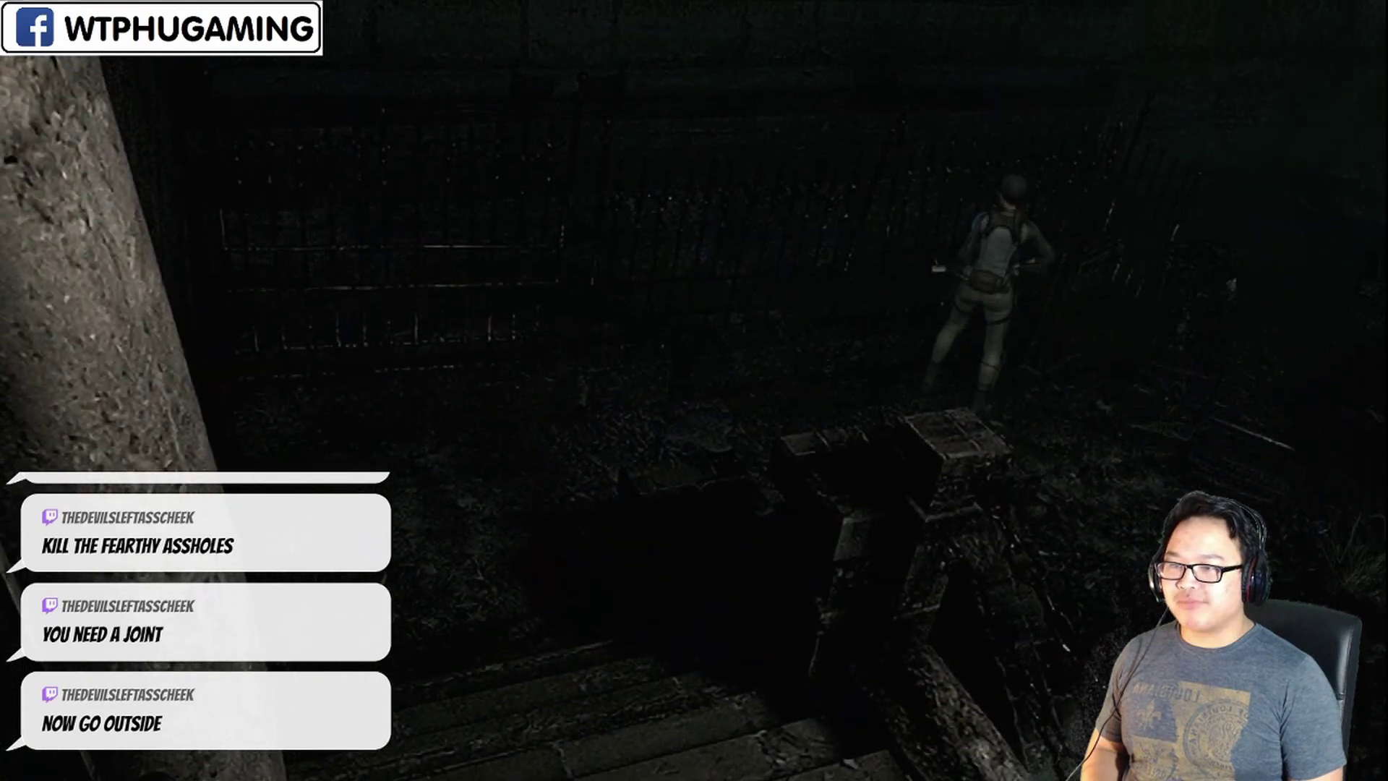
Look over the inventory to confirm the emblem is carried, then resume play
{"action": "key", "text": "Tab"}
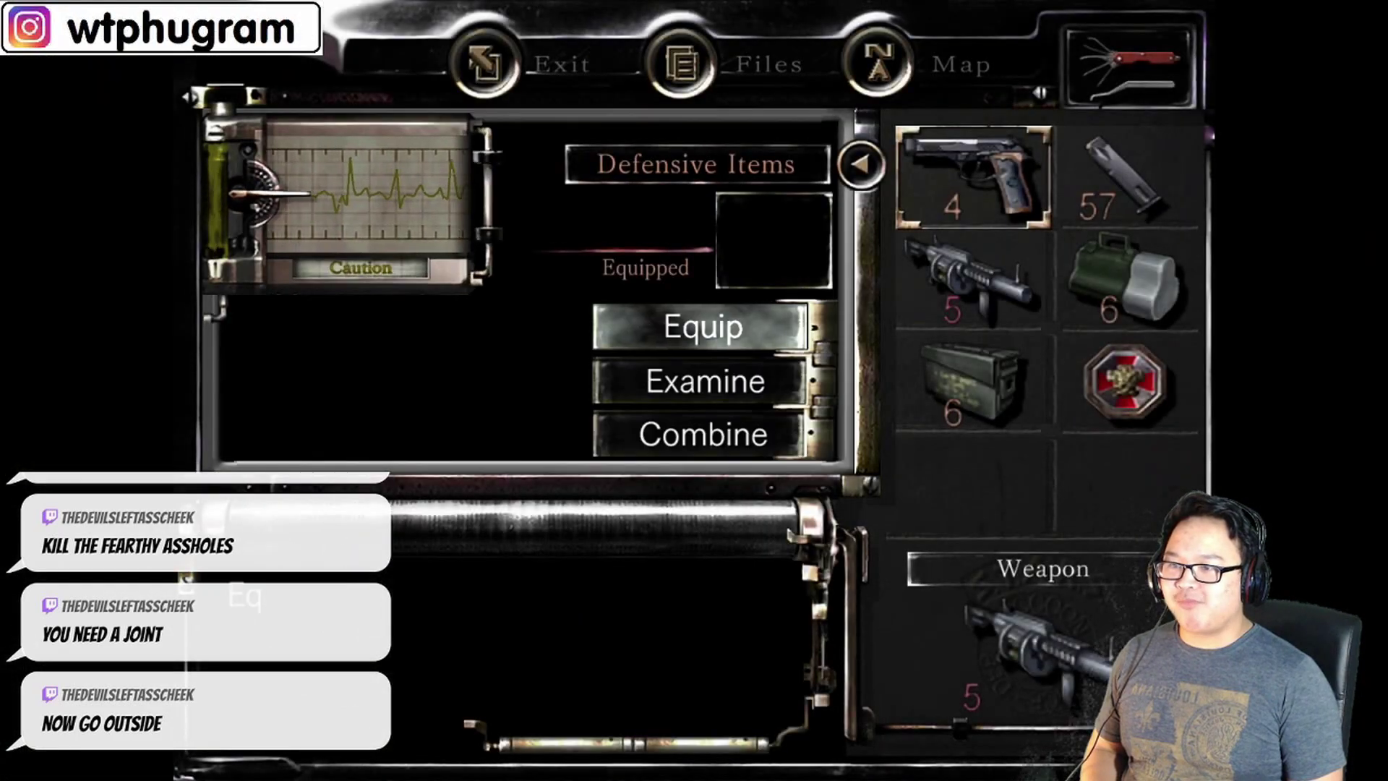
{"action": "key", "text": "Tab"}
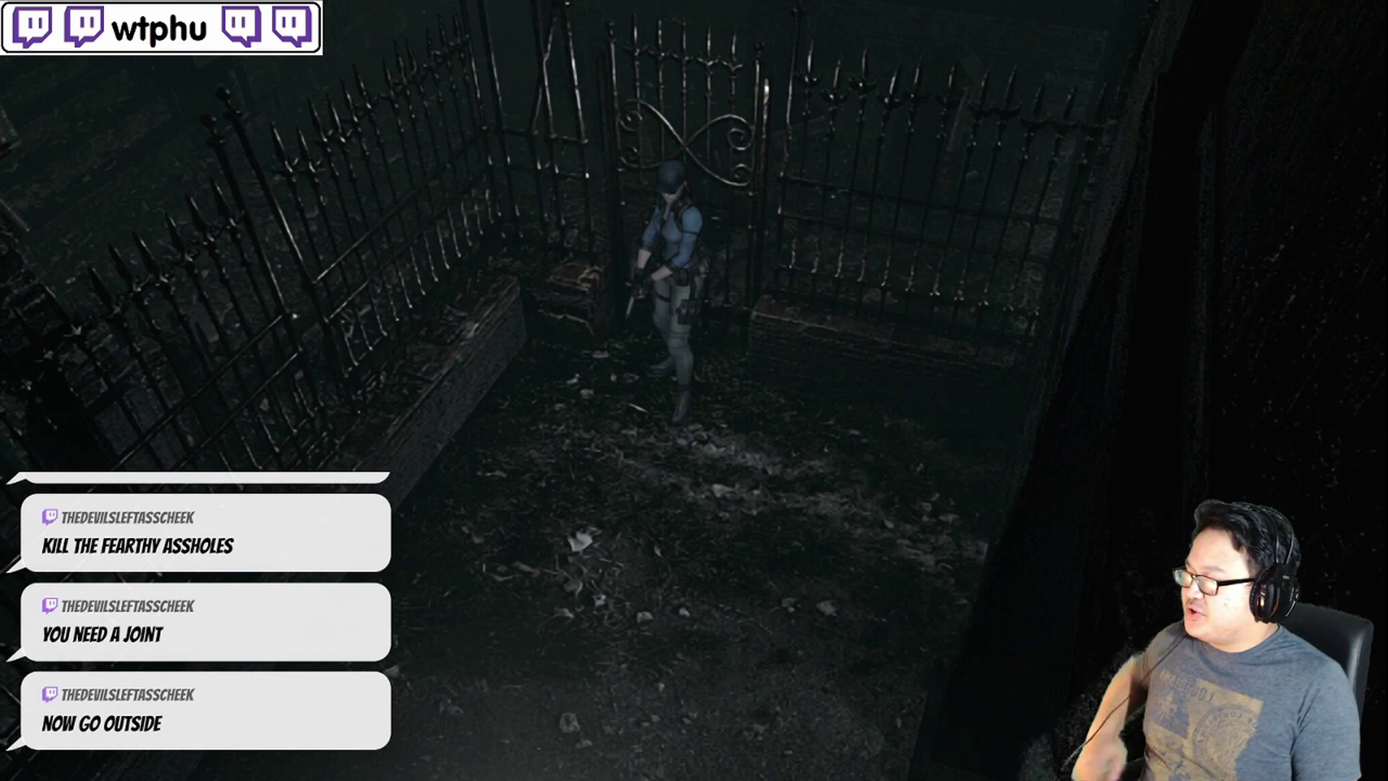
Walk the stained-glass hallway to the door by the painting and go through
{"action": "key", "text": "Down"}
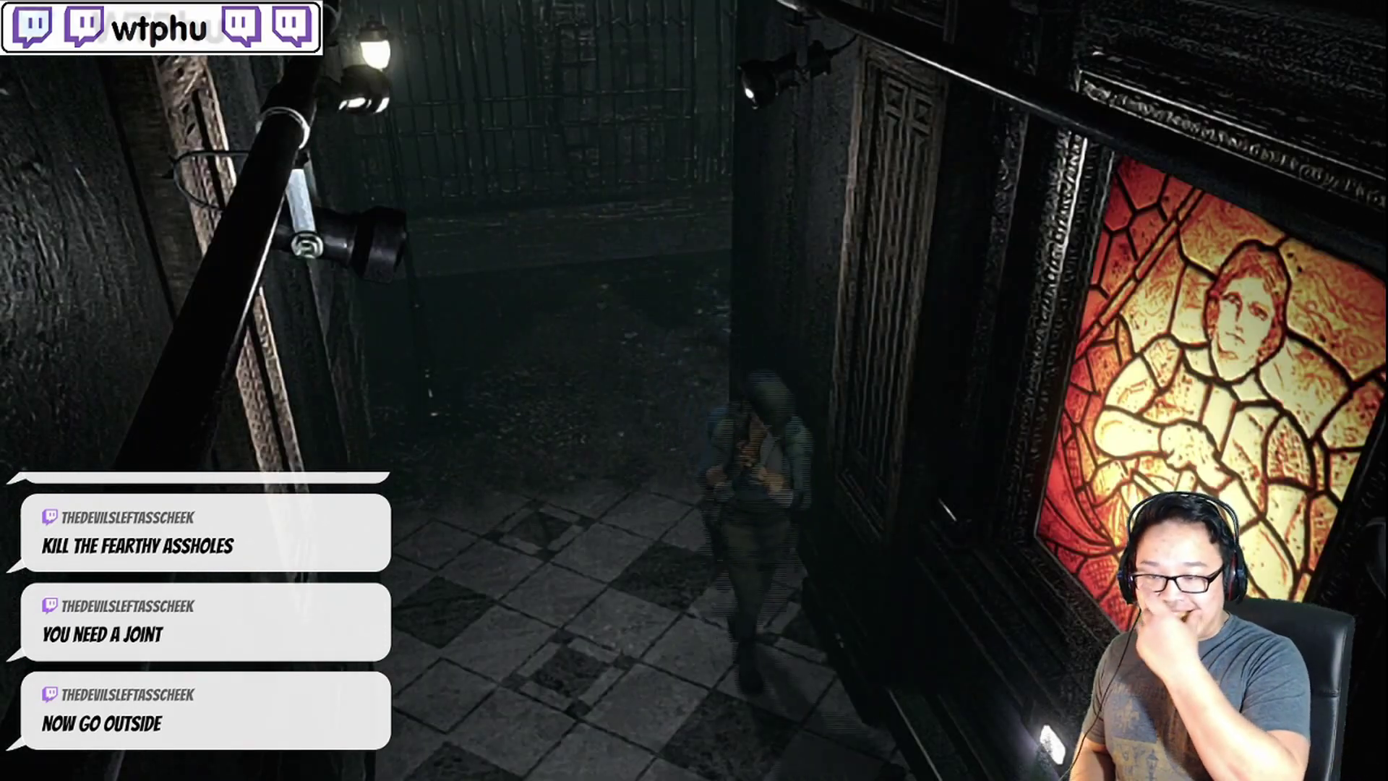
{"action": "key", "text": "Down"}
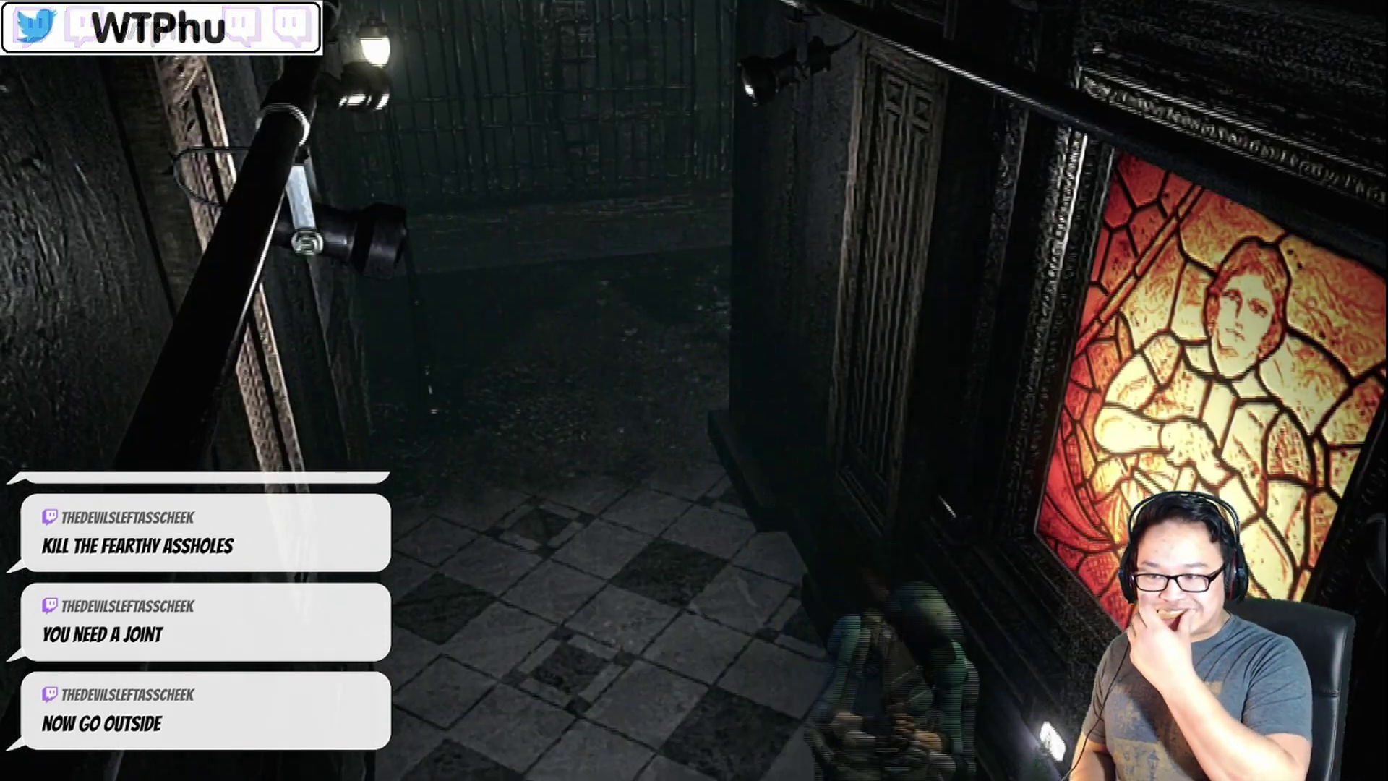
{"action": "key", "text": "Up"}
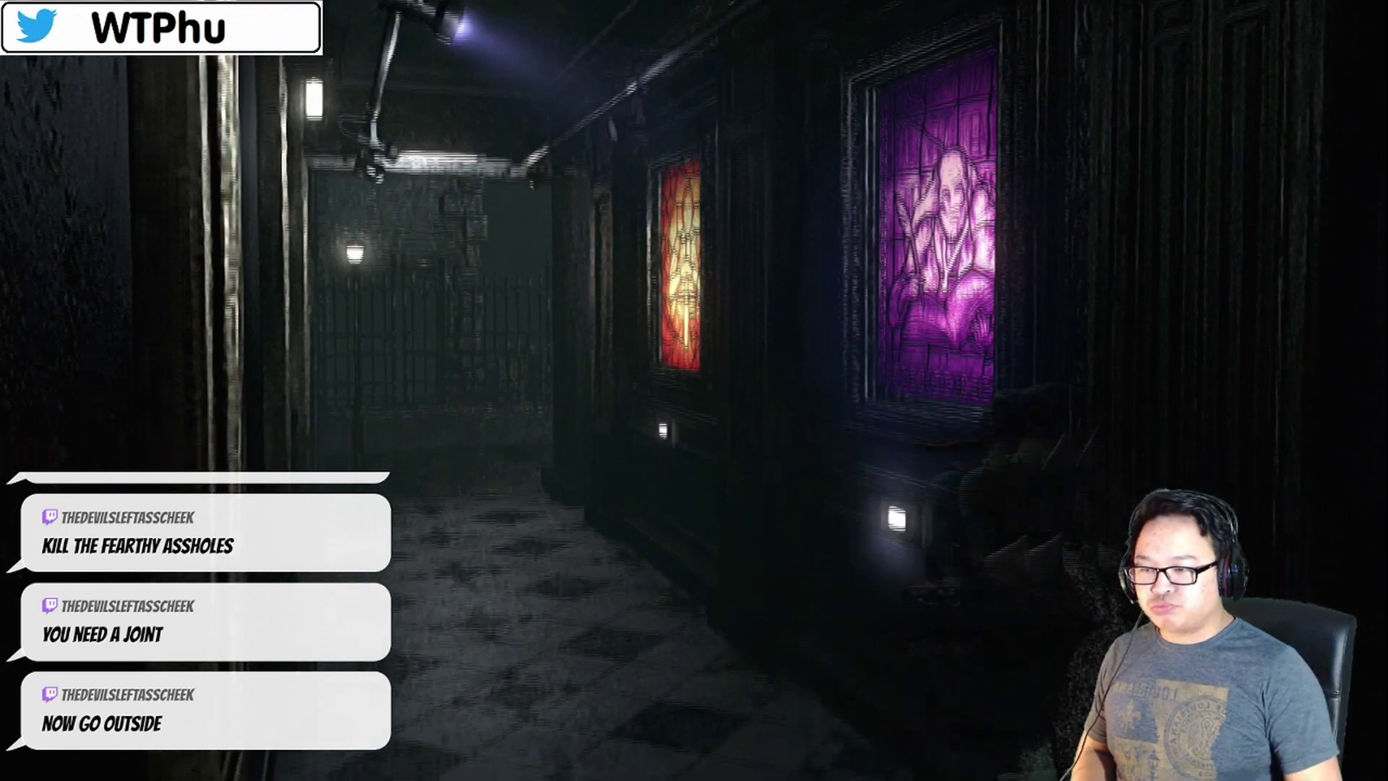
{"action": "key", "text": "Up"}
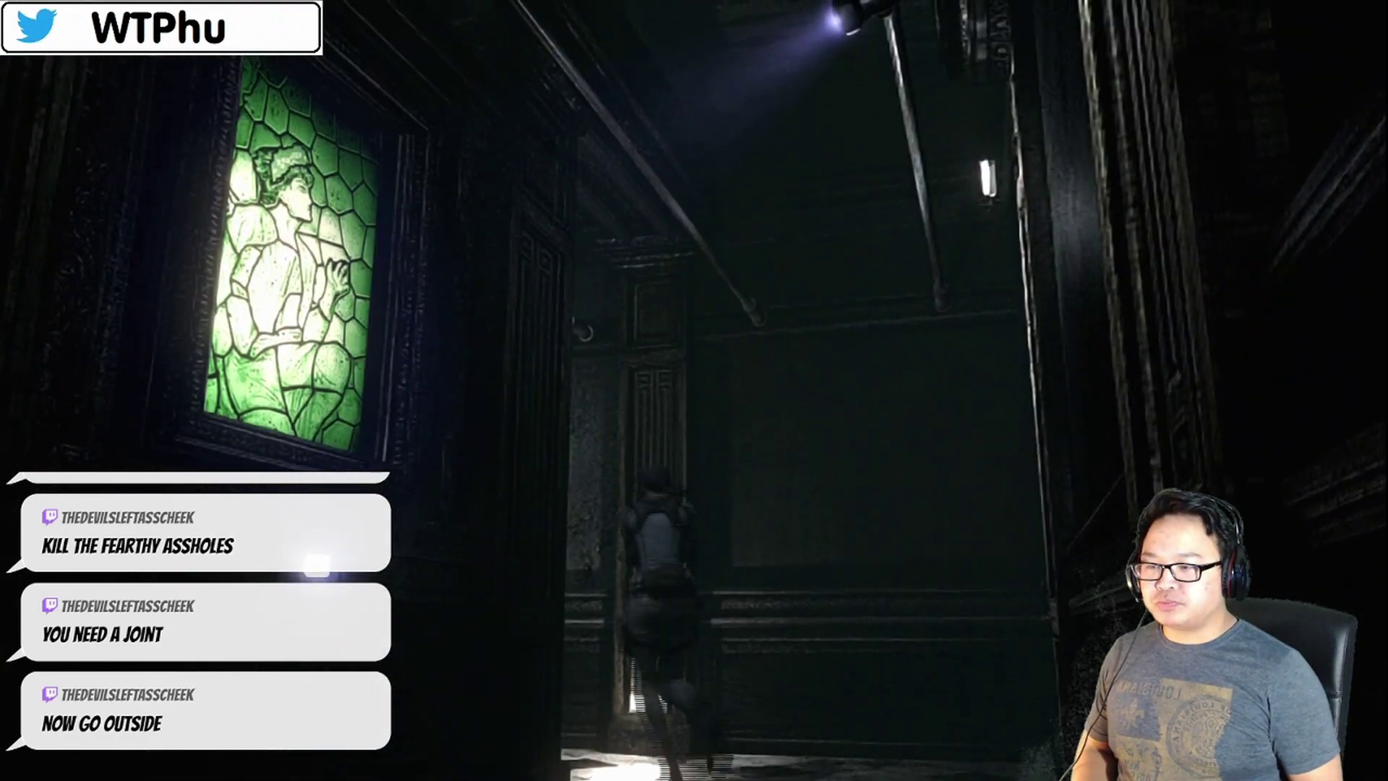
{"action": "key", "text": "Up"}
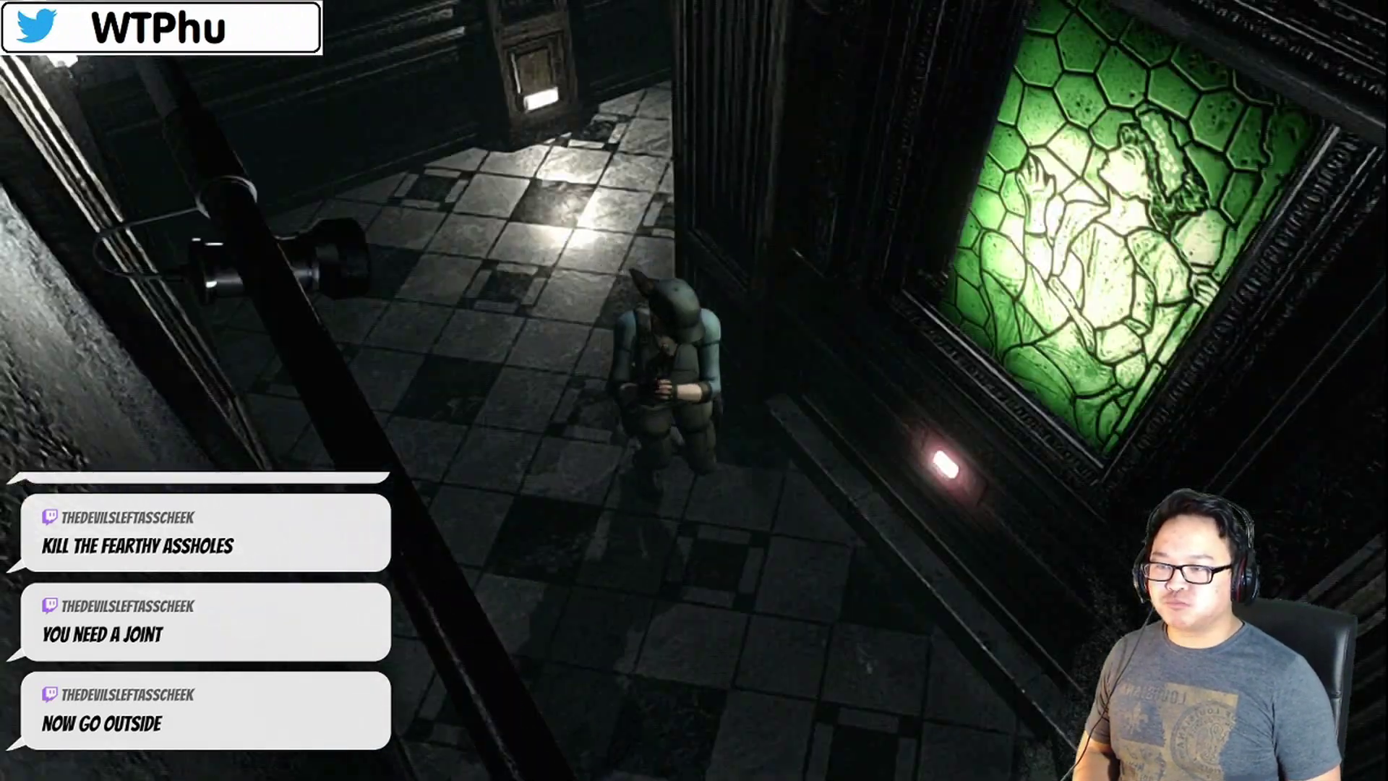
{"action": "key", "text": "Up"}
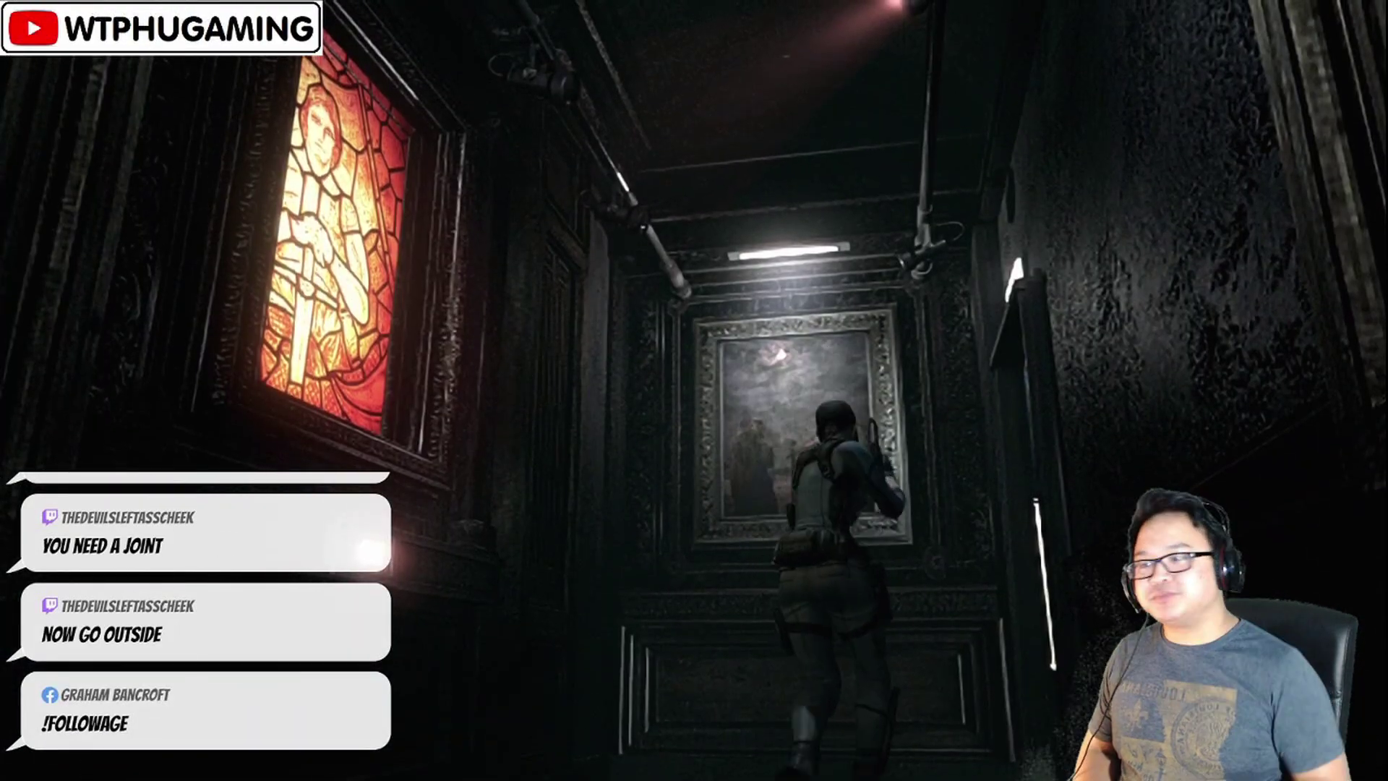
{"action": "key", "text": "Up"}
{"action": "key", "text": "Return"}
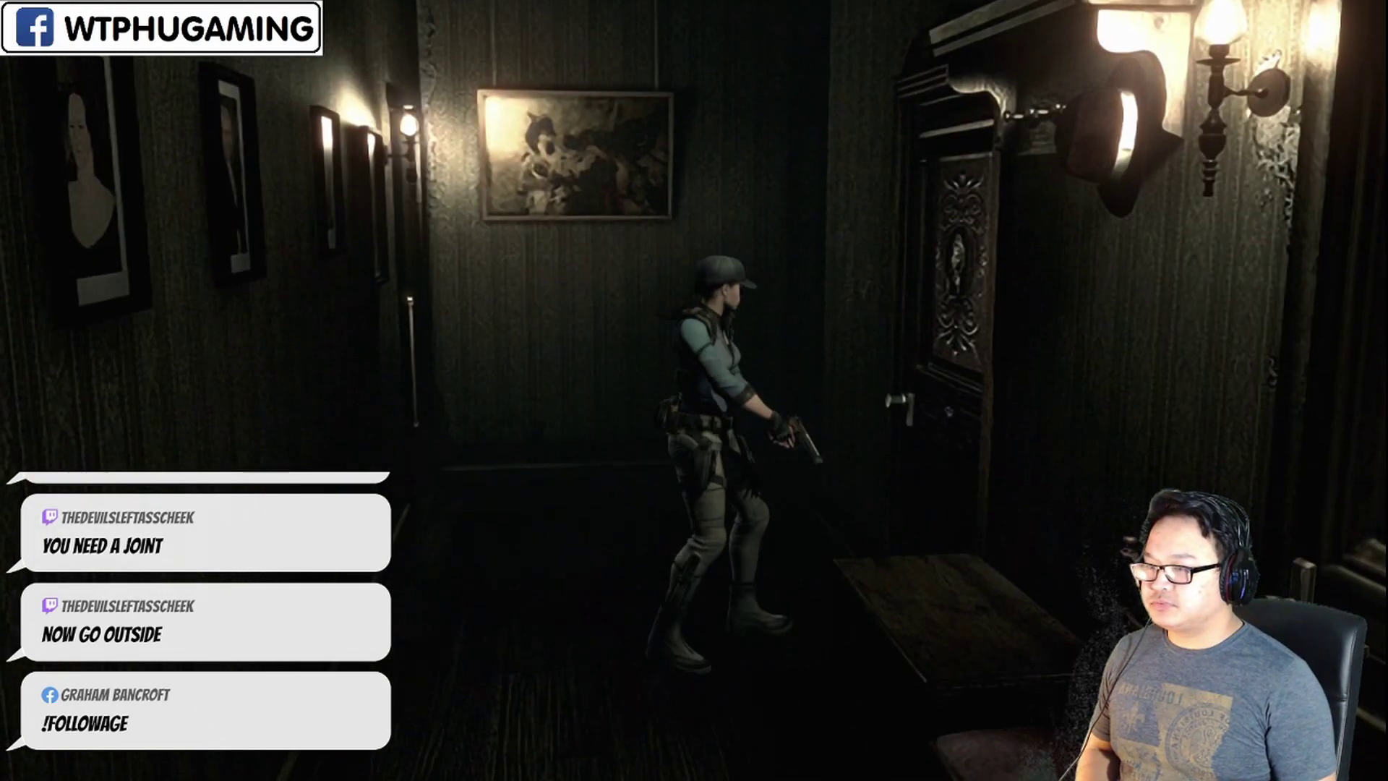
Check the Mansion 1F map, then continue through the barred door
{"action": "key", "text": "m"}
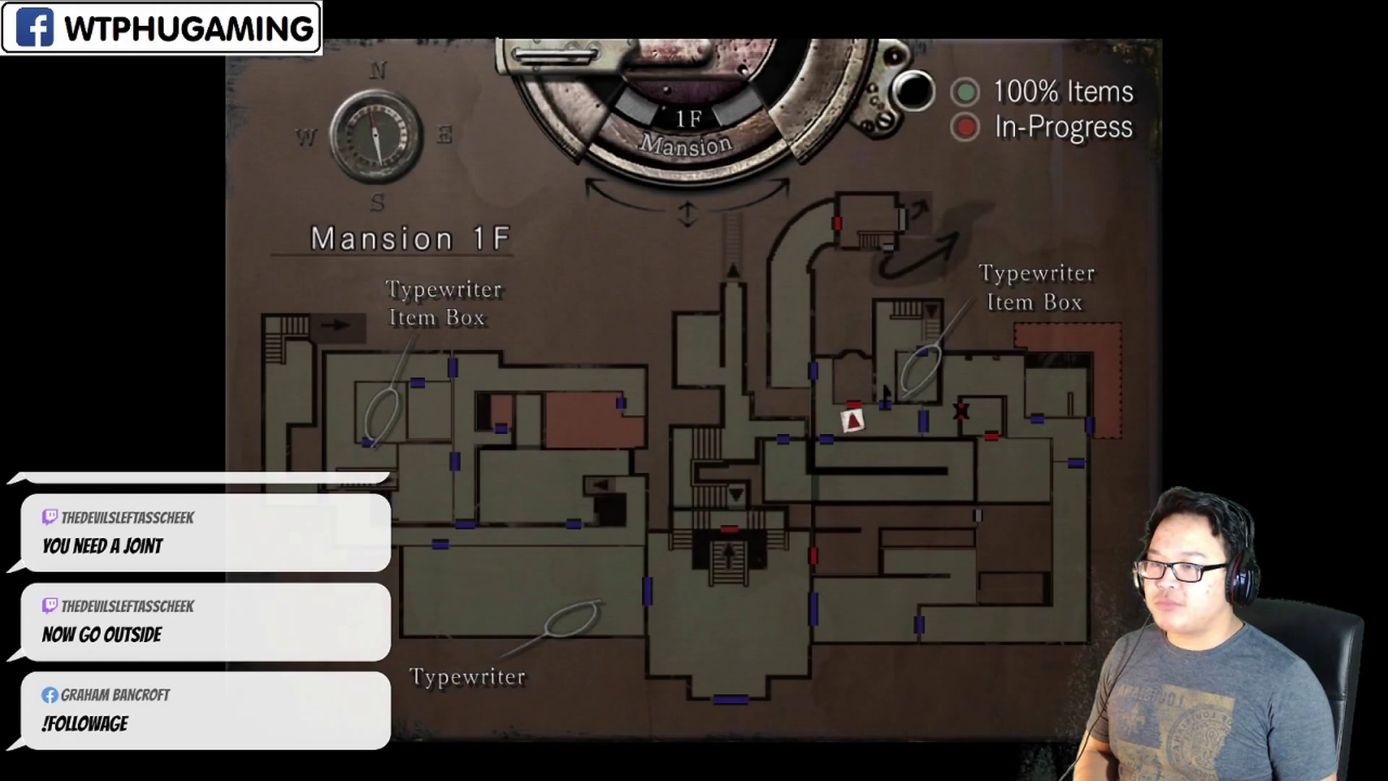
{"action": "key", "text": "m"}
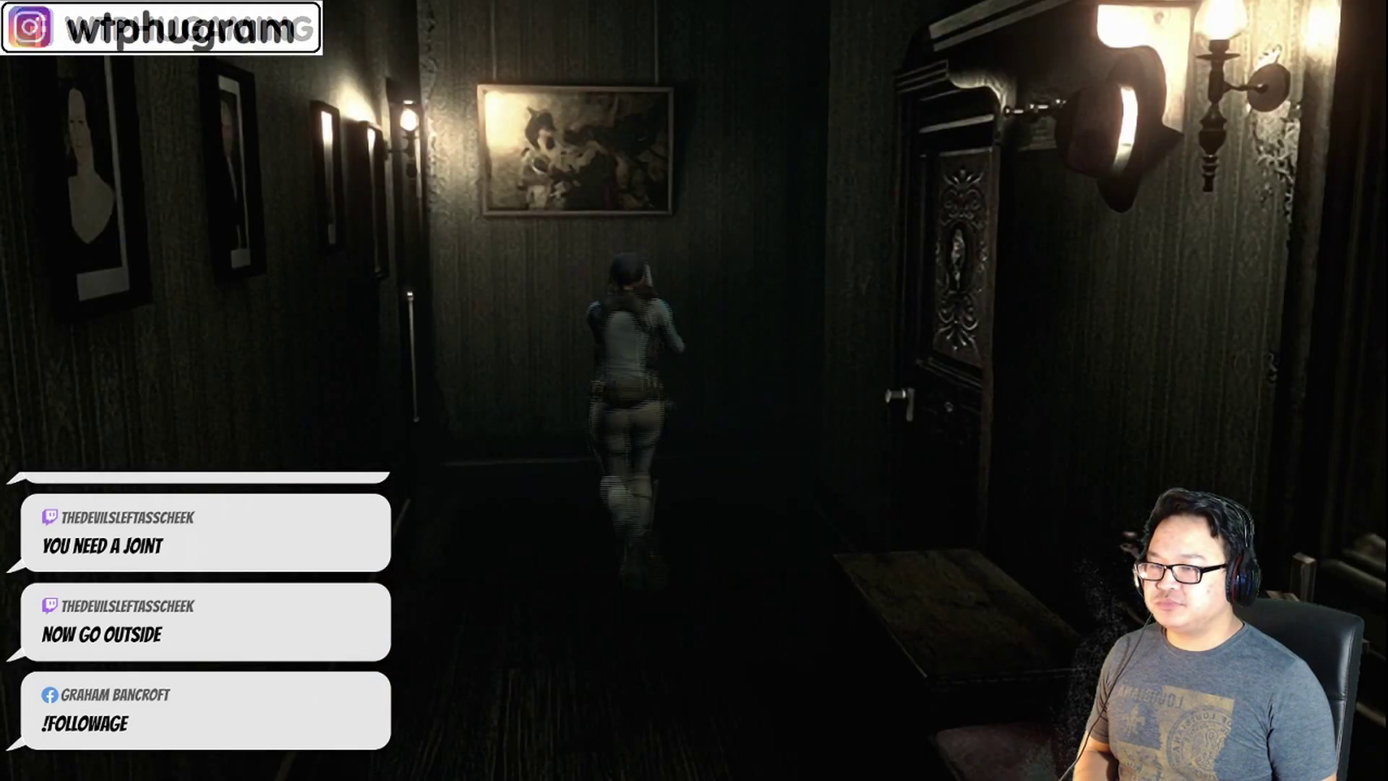
{"action": "key", "text": "Up"}
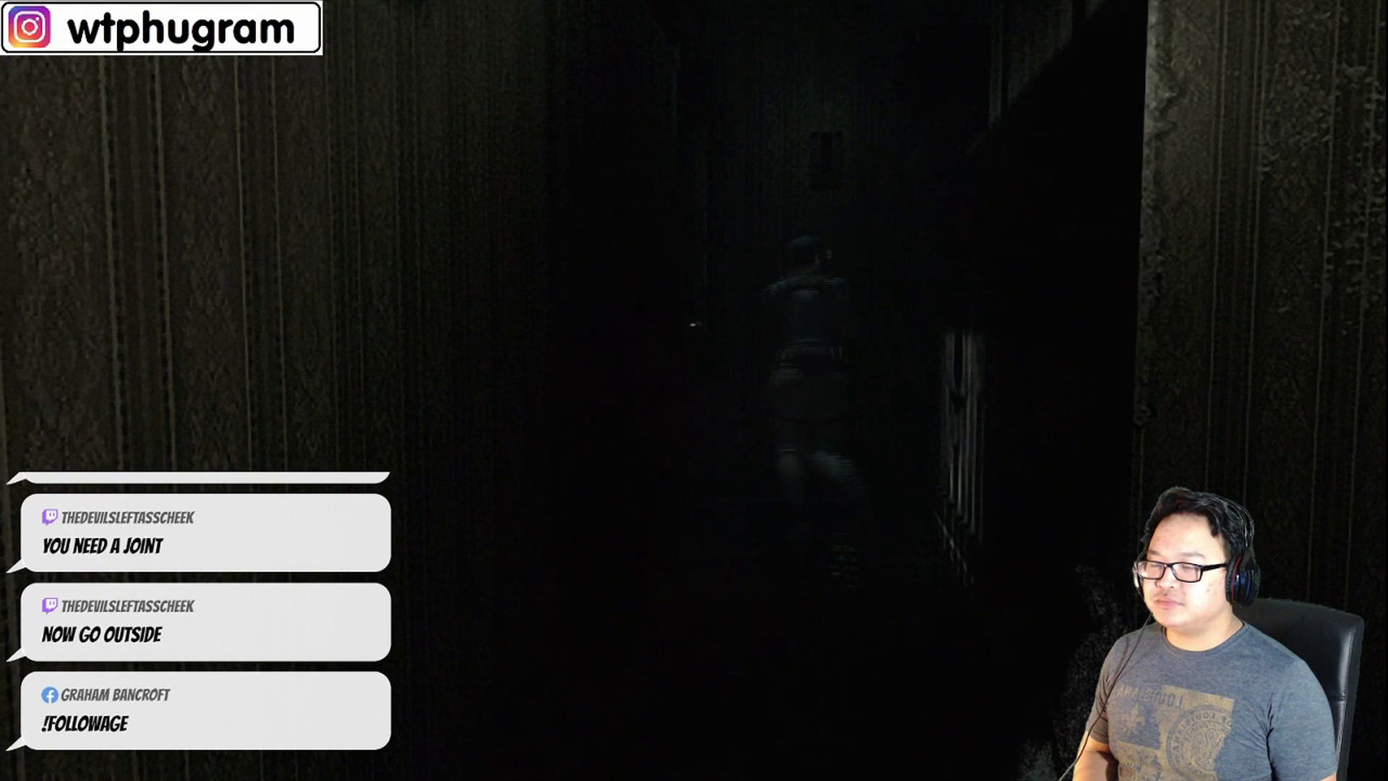
{"action": "key", "text": "space"}
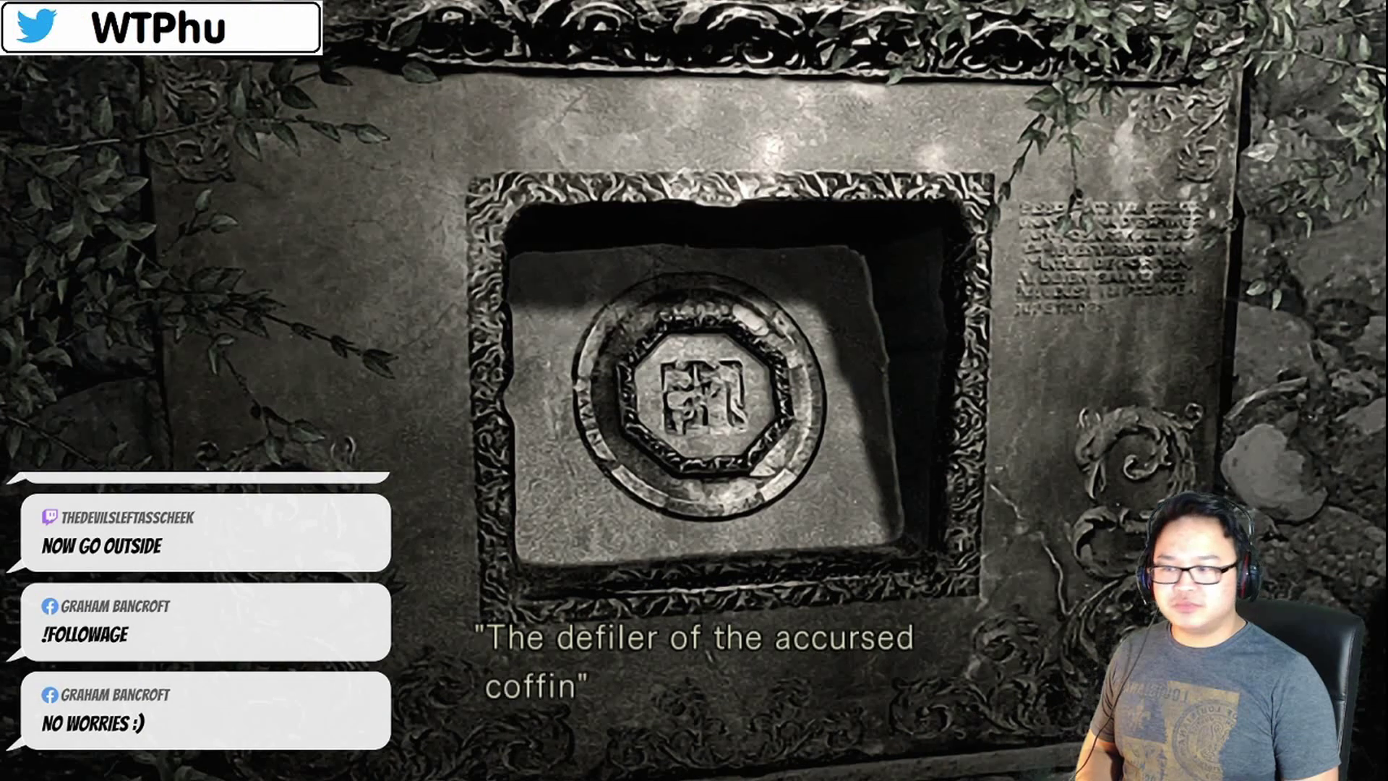
Set the emblem into the stone panel and enter the riveted metal door
{"action": "key", "text": "Return"}
{"action": "key", "text": "Tab"}
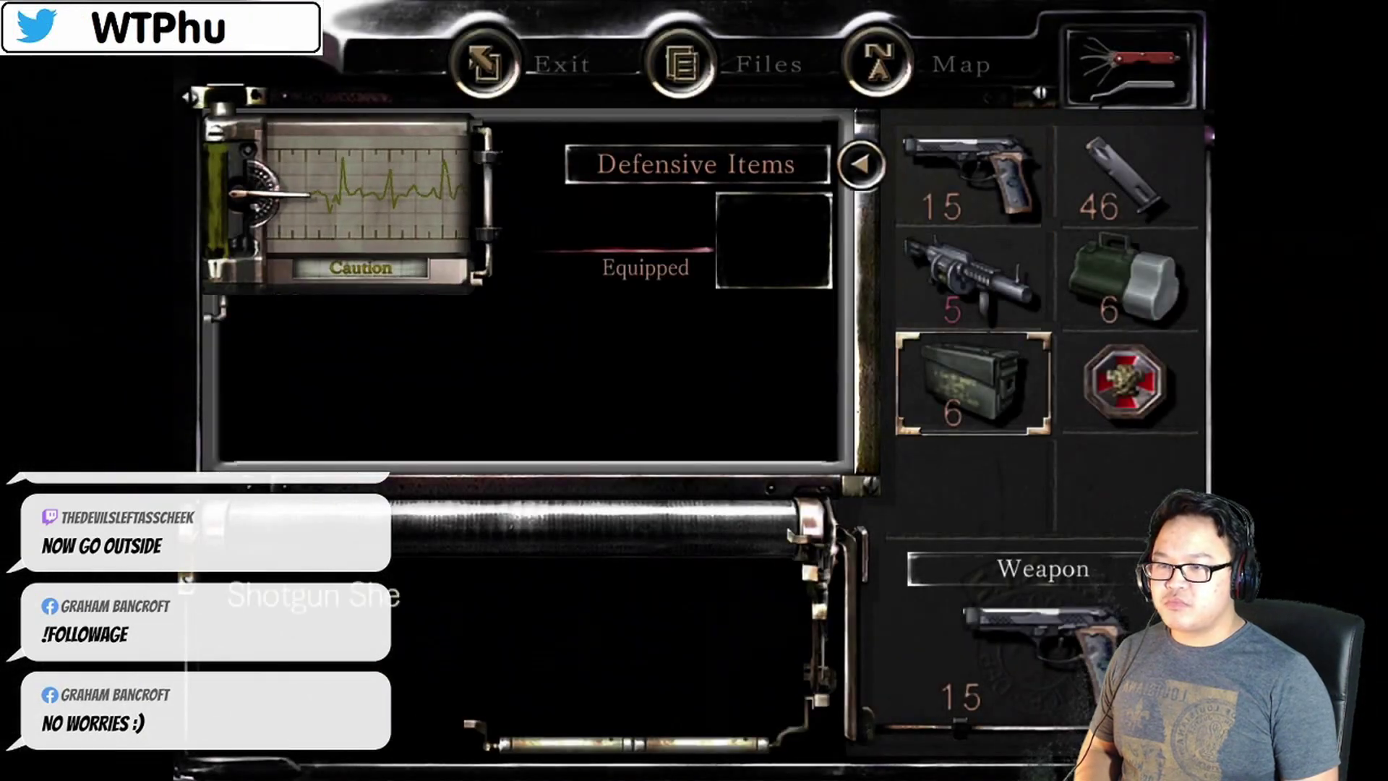
{"action": "key", "text": "Right"}
{"action": "key", "text": "Return"}
{"action": "key", "text": "Return"}
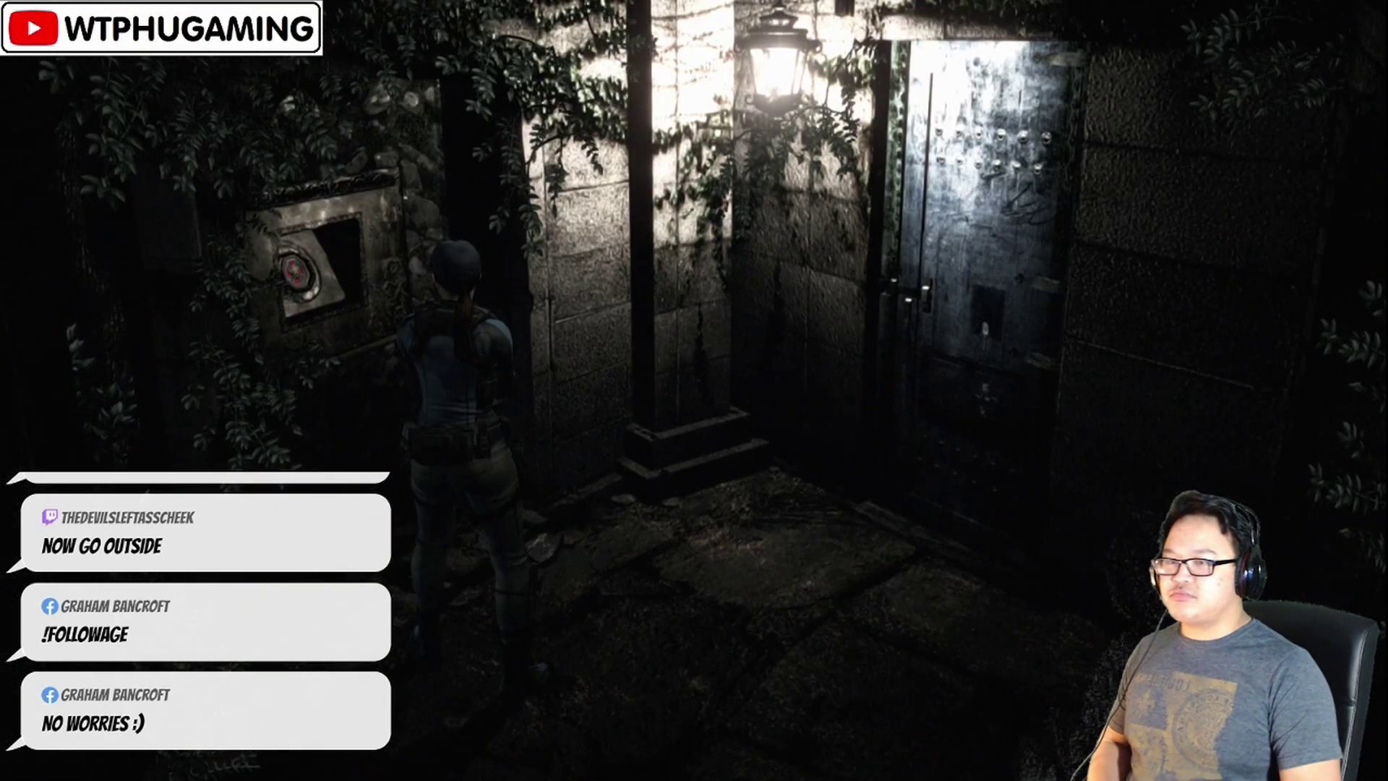
{"action": "key", "text": "Right"}
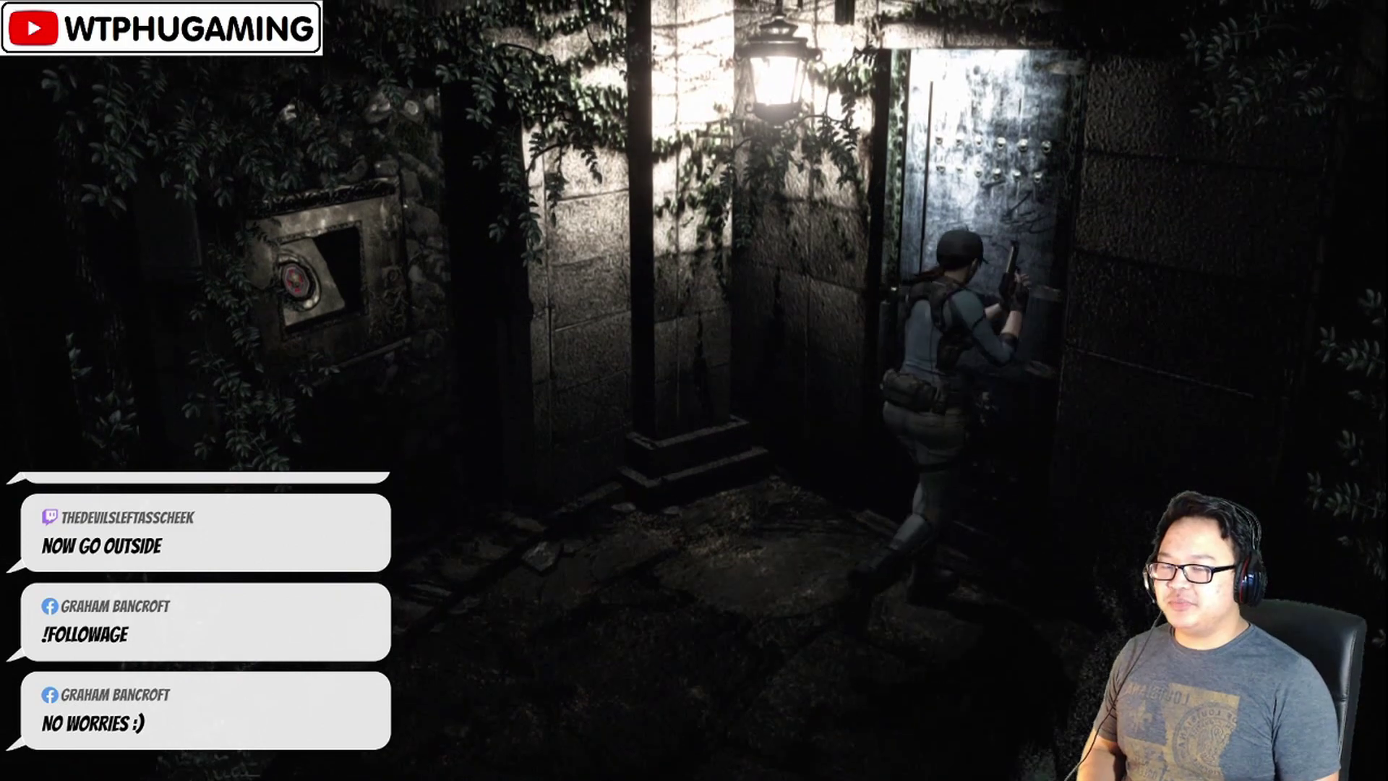
{"action": "key", "text": "Return"}
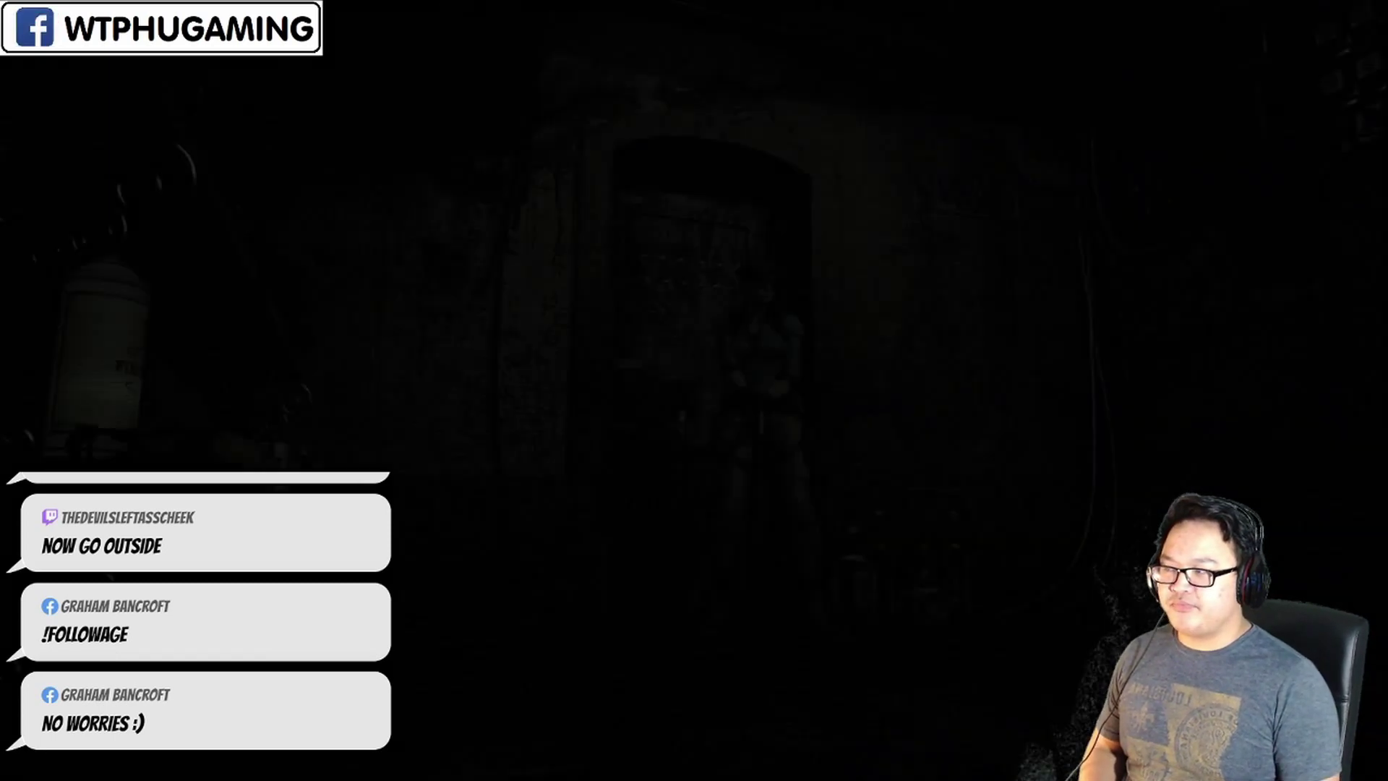
Cross the storeroom and pick up the shotgun shells
{"action": "key", "text": "Left"}
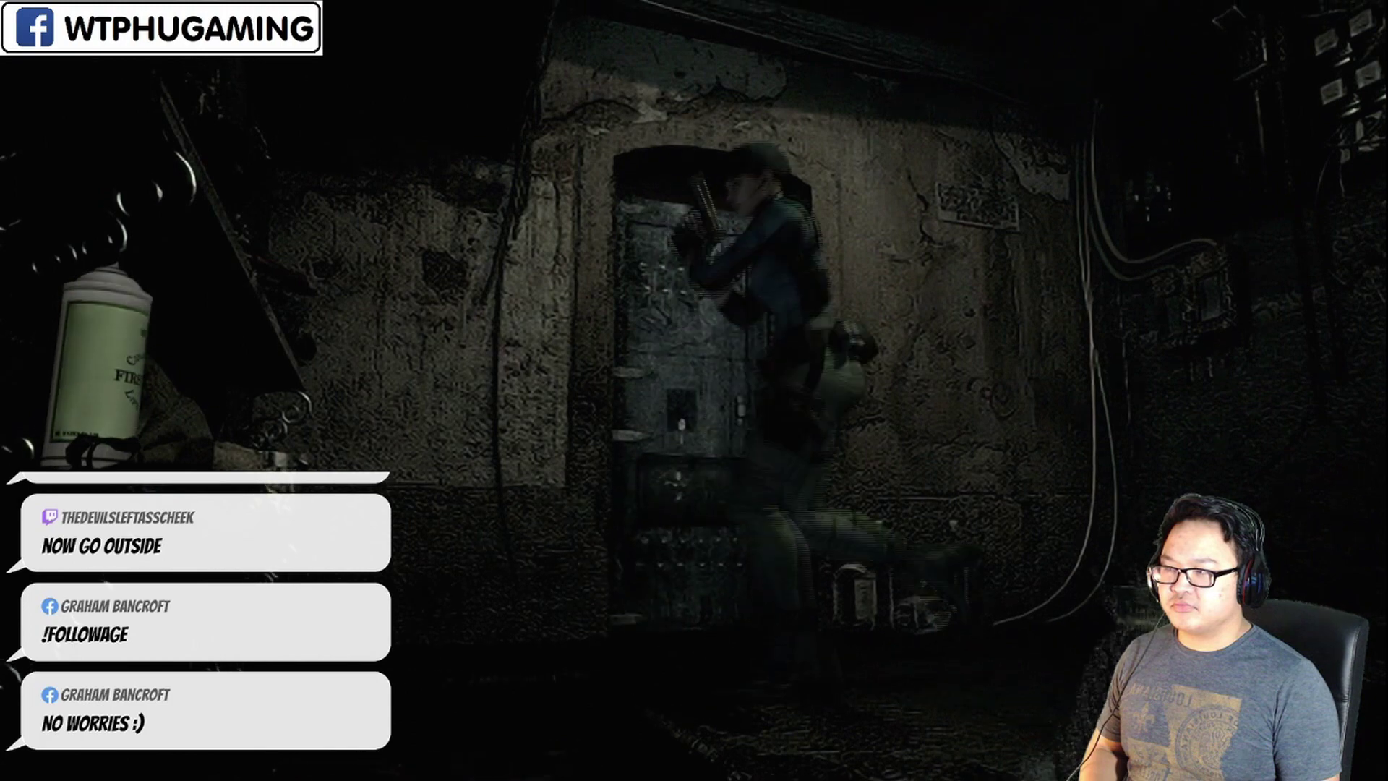
{"action": "key", "text": "Up"}
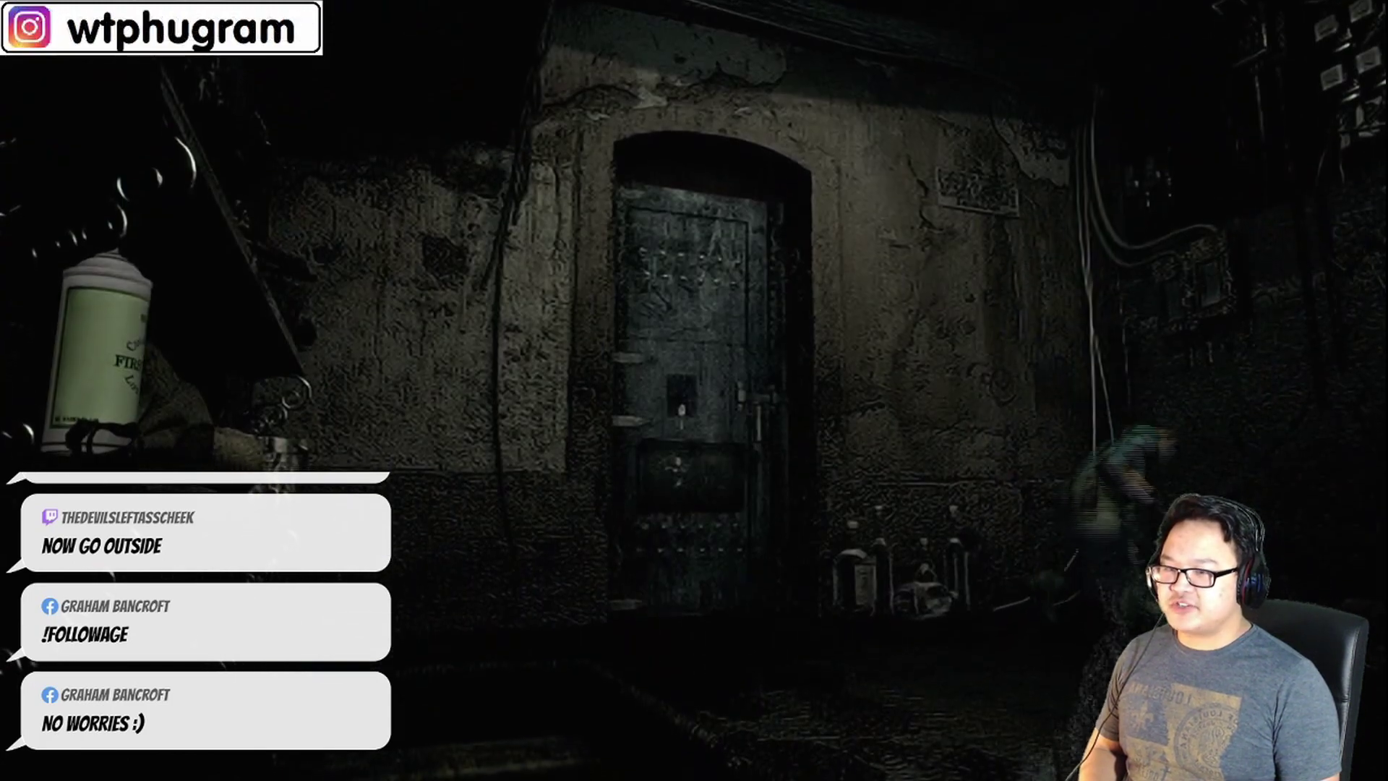
{"action": "key", "text": "Tab"}
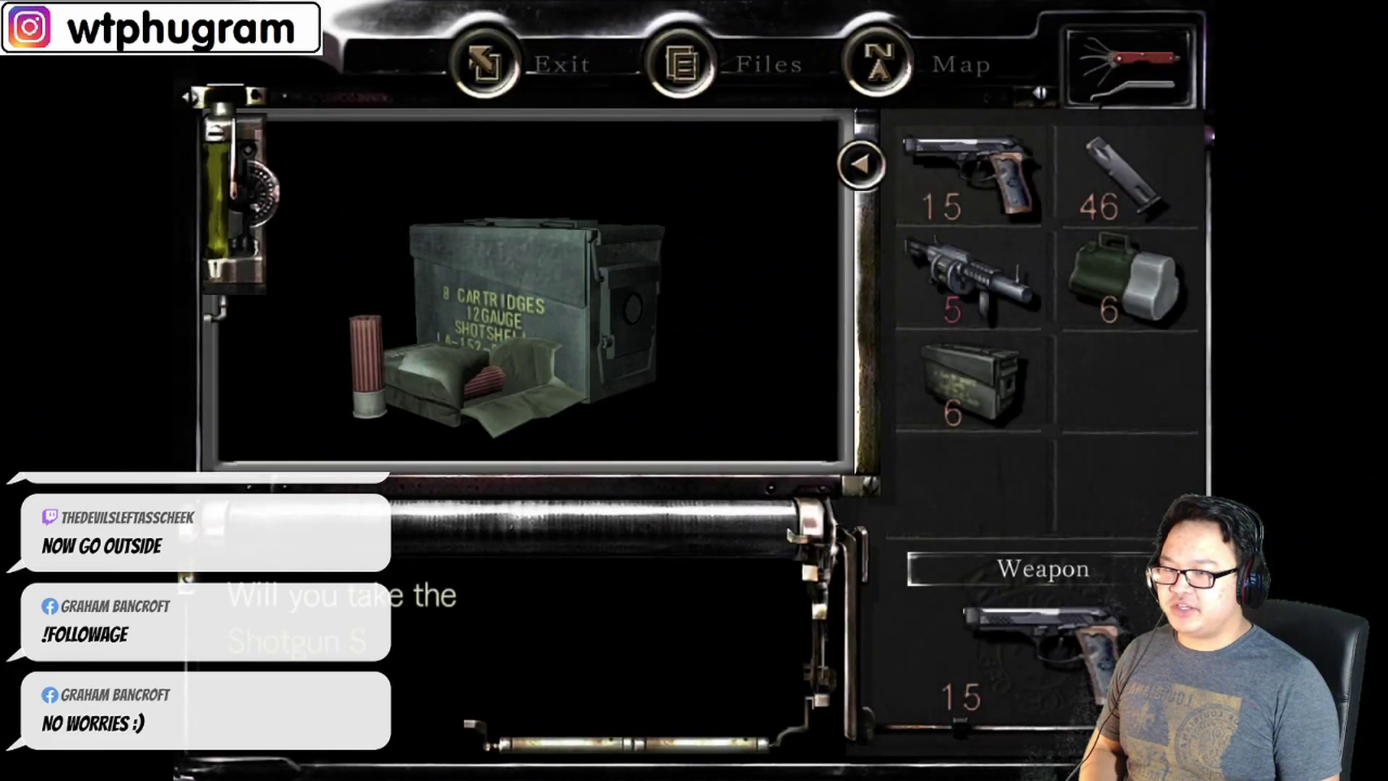
{"action": "key", "text": "Return"}
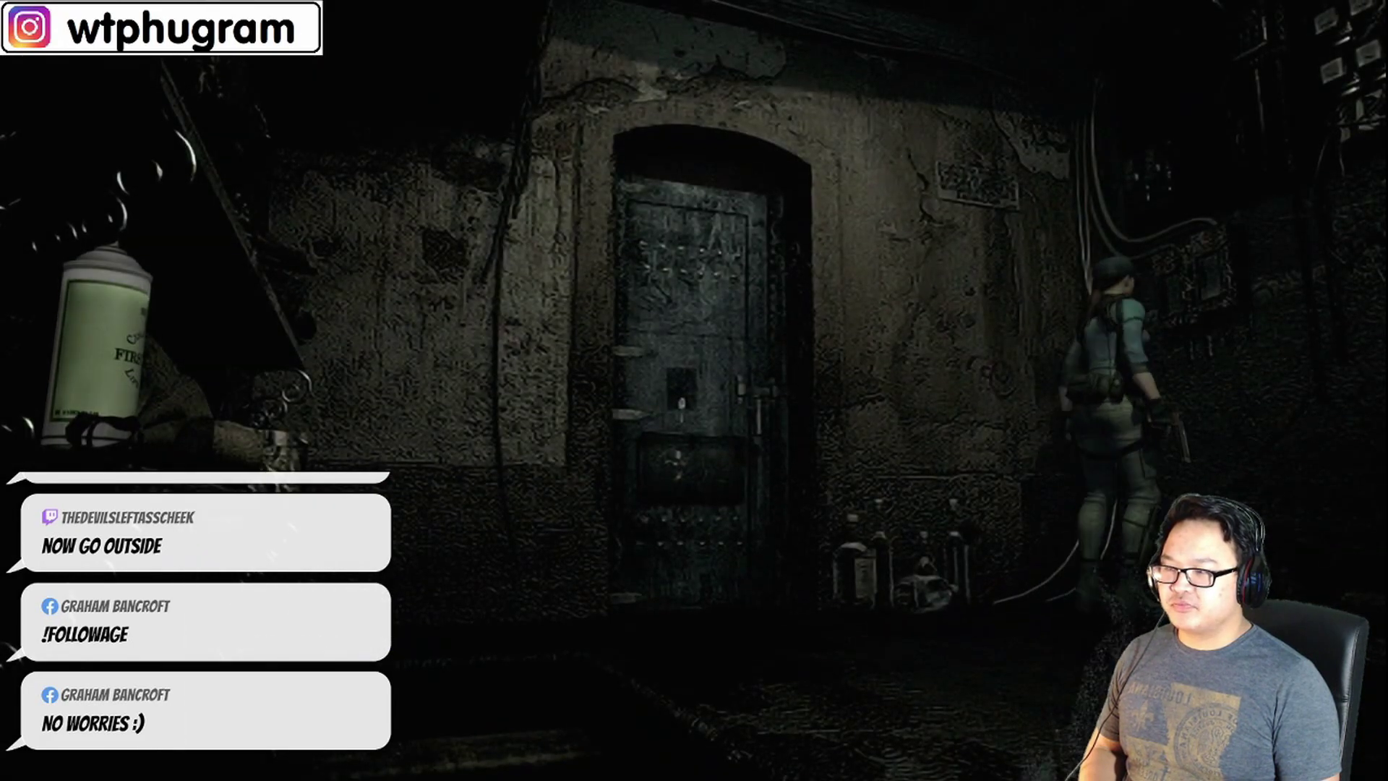
Walk through the arched rooms toward the metal door, checking the handgun in the inventory
{"action": "key", "text": "Up"}
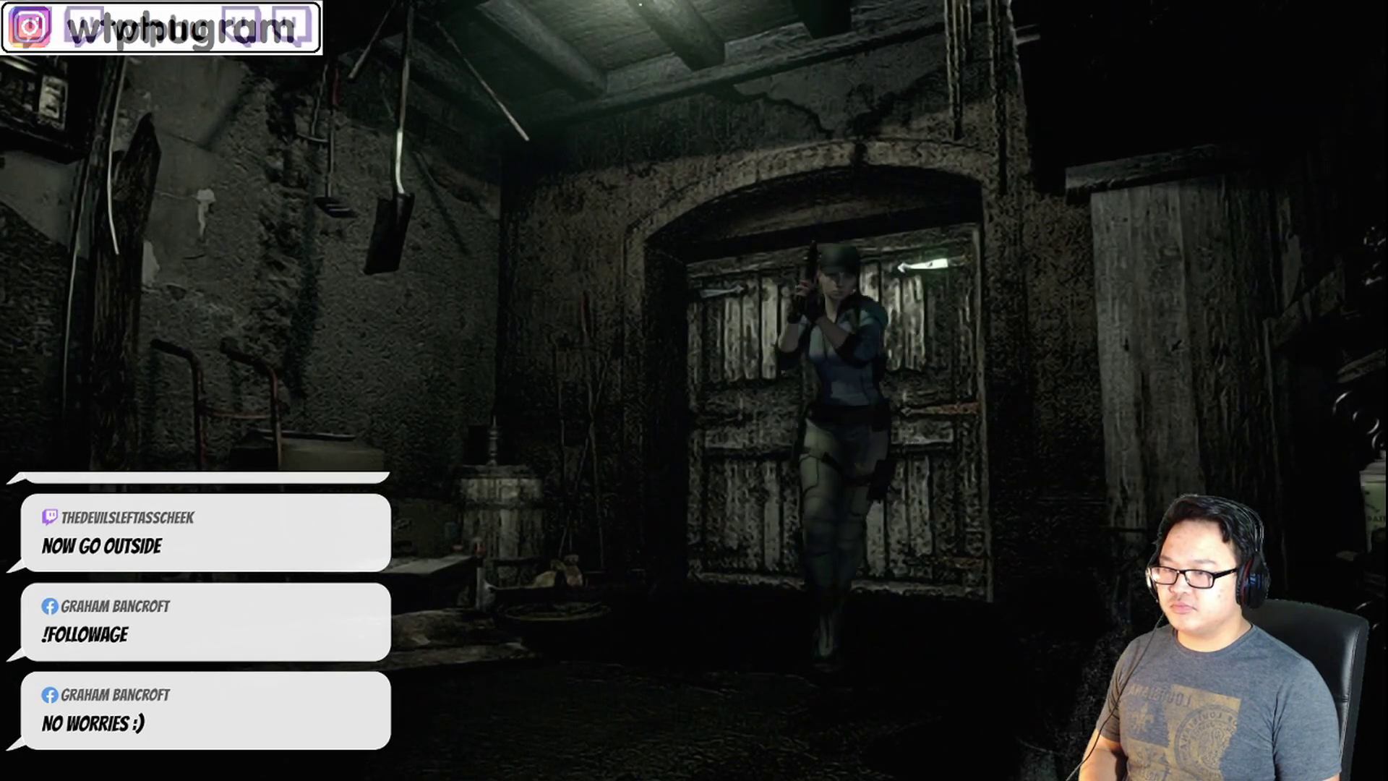
{"action": "key", "text": "Up"}
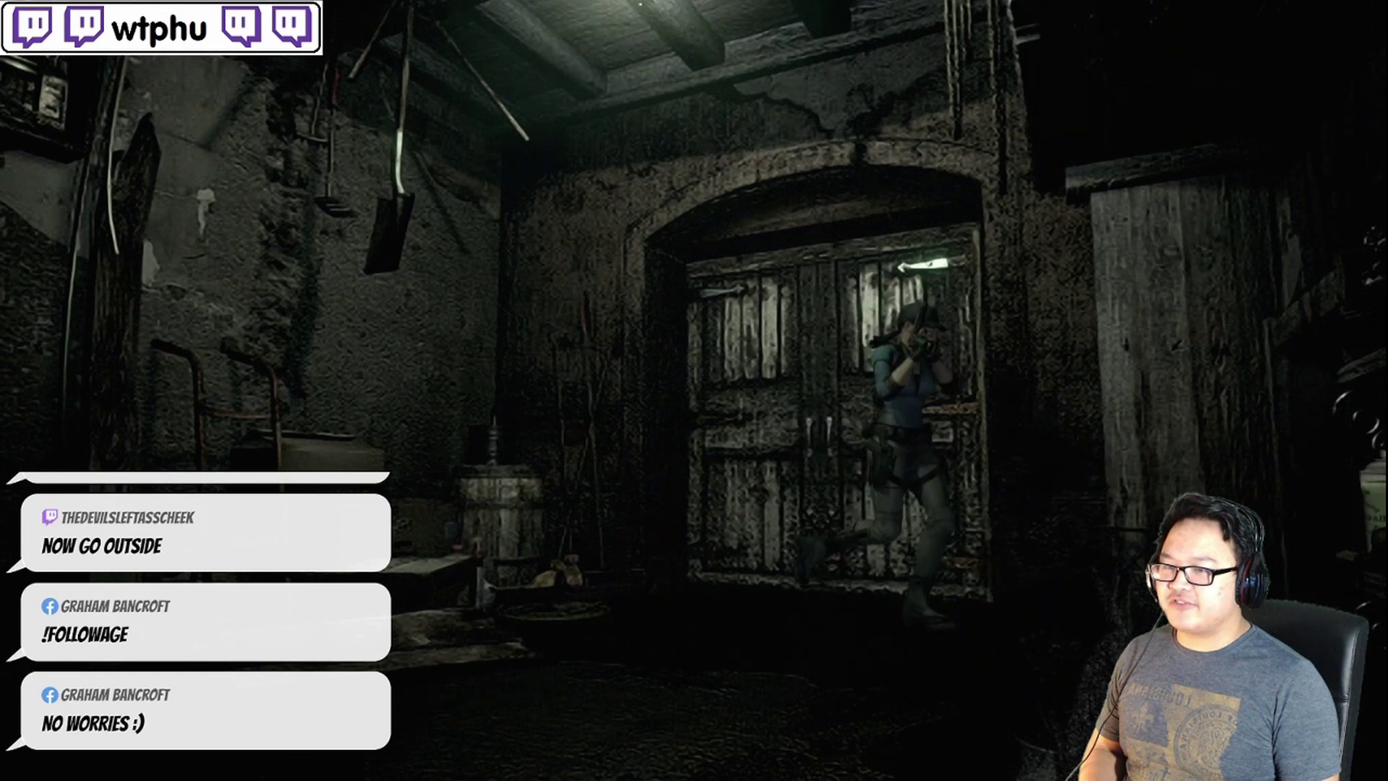
{"action": "key", "text": "Up"}
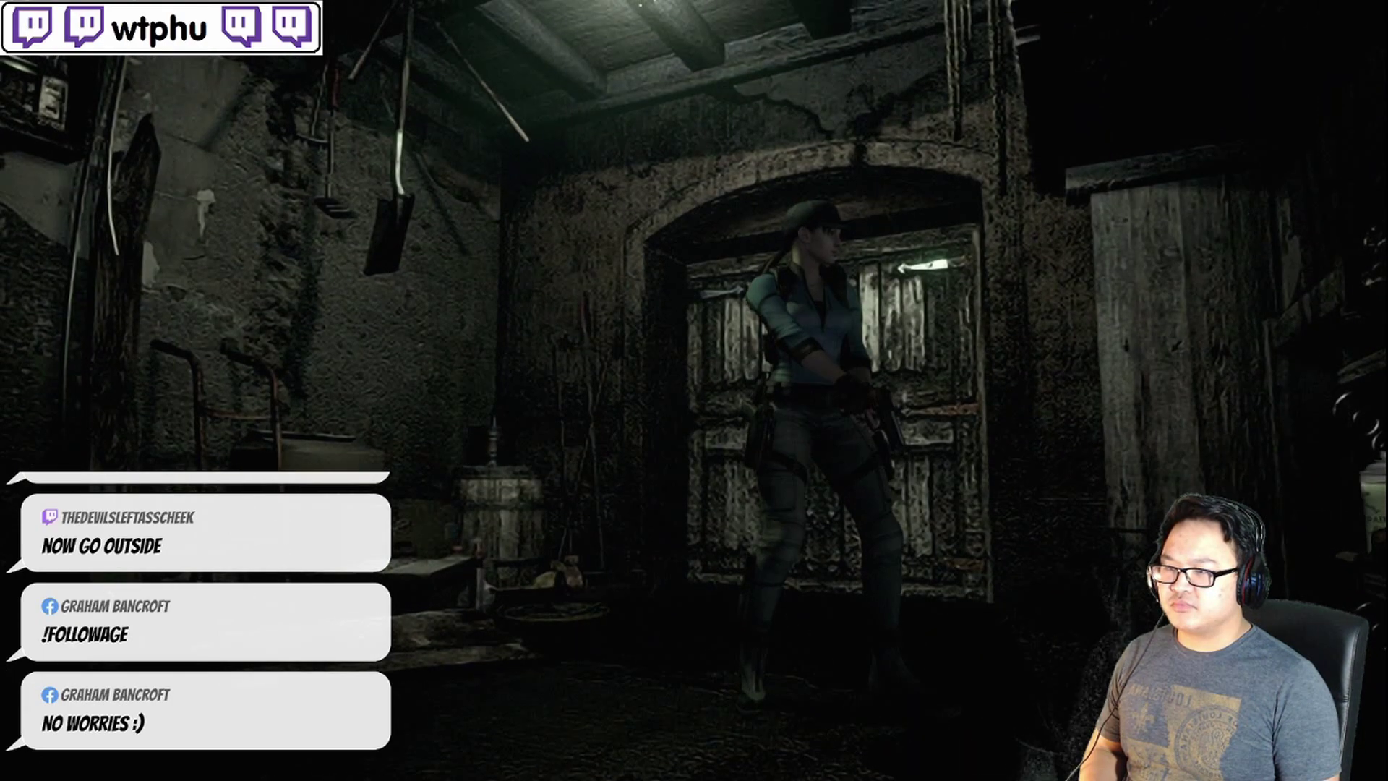
{"action": "key", "text": "Up"}
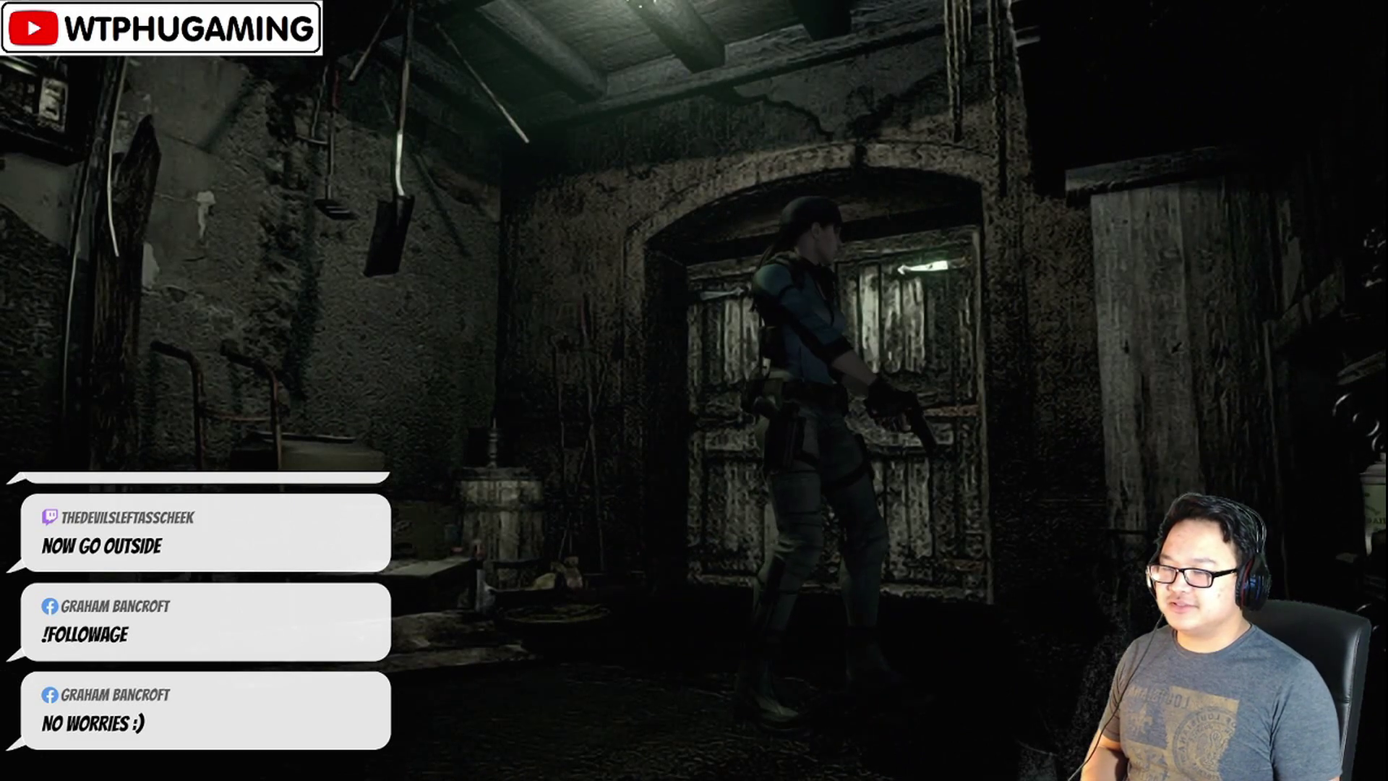
{"action": "key", "text": "Tab"}
{"action": "key", "text": "Return"}
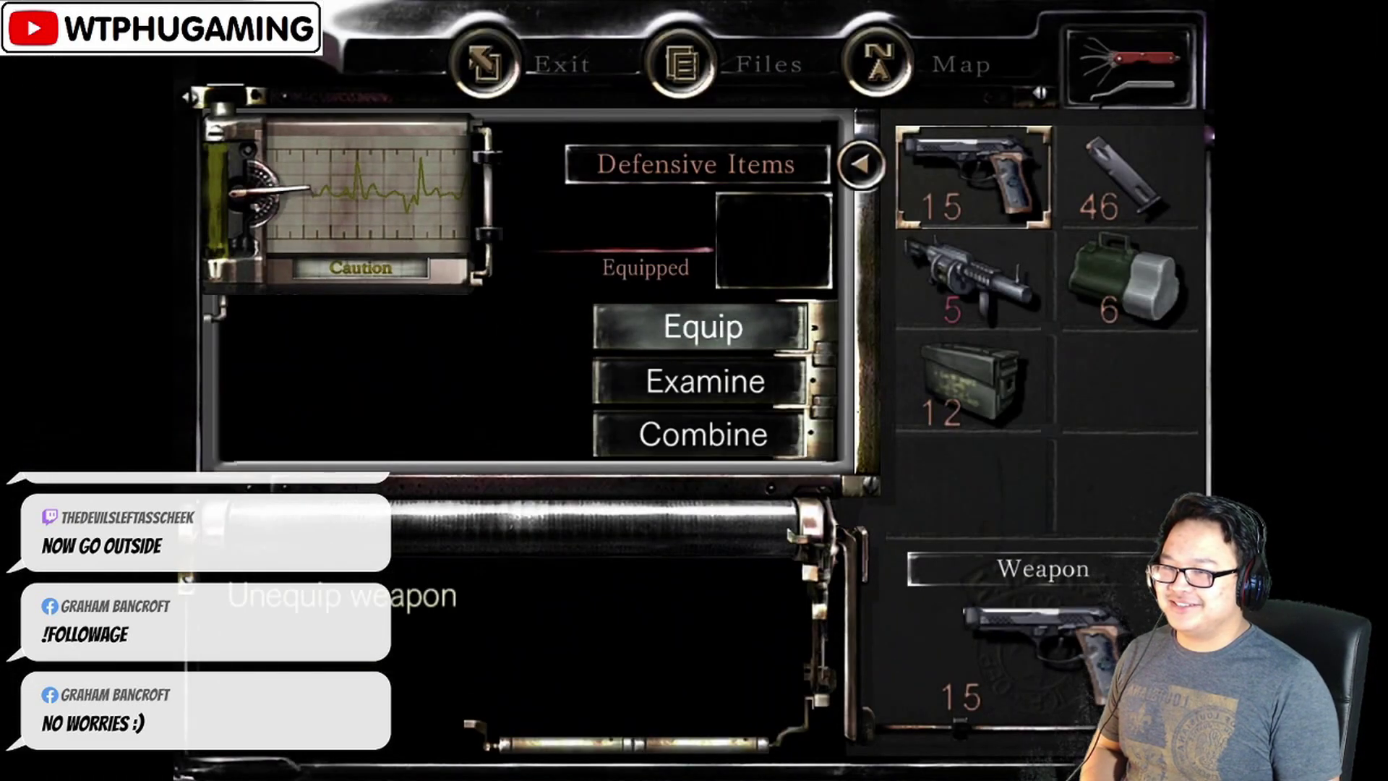
{"action": "key", "text": "Escape"}
{"action": "key", "text": "Escape"}
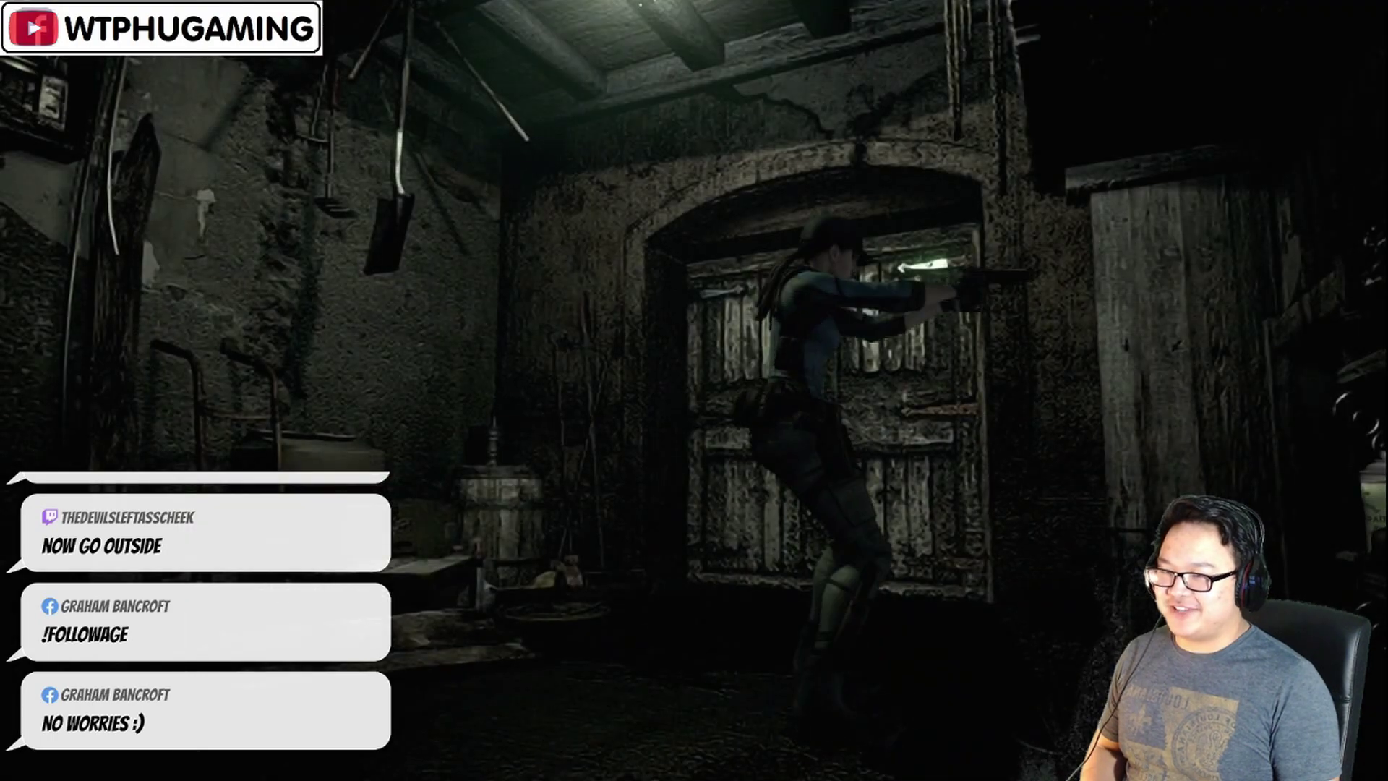
Examine the gardening supplies by the double doors, then leave through the door
{"action": "key", "text": "Down"}
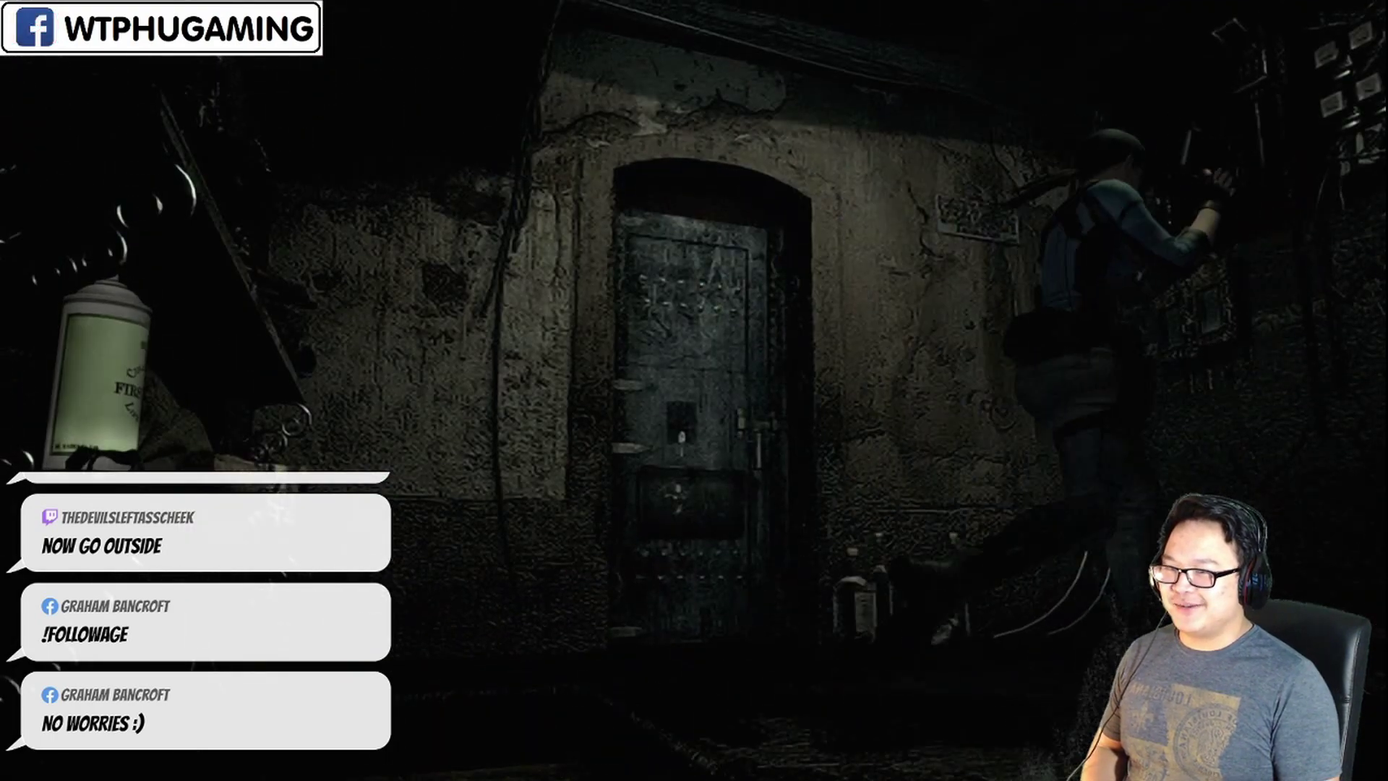
{"action": "key", "text": "Up"}
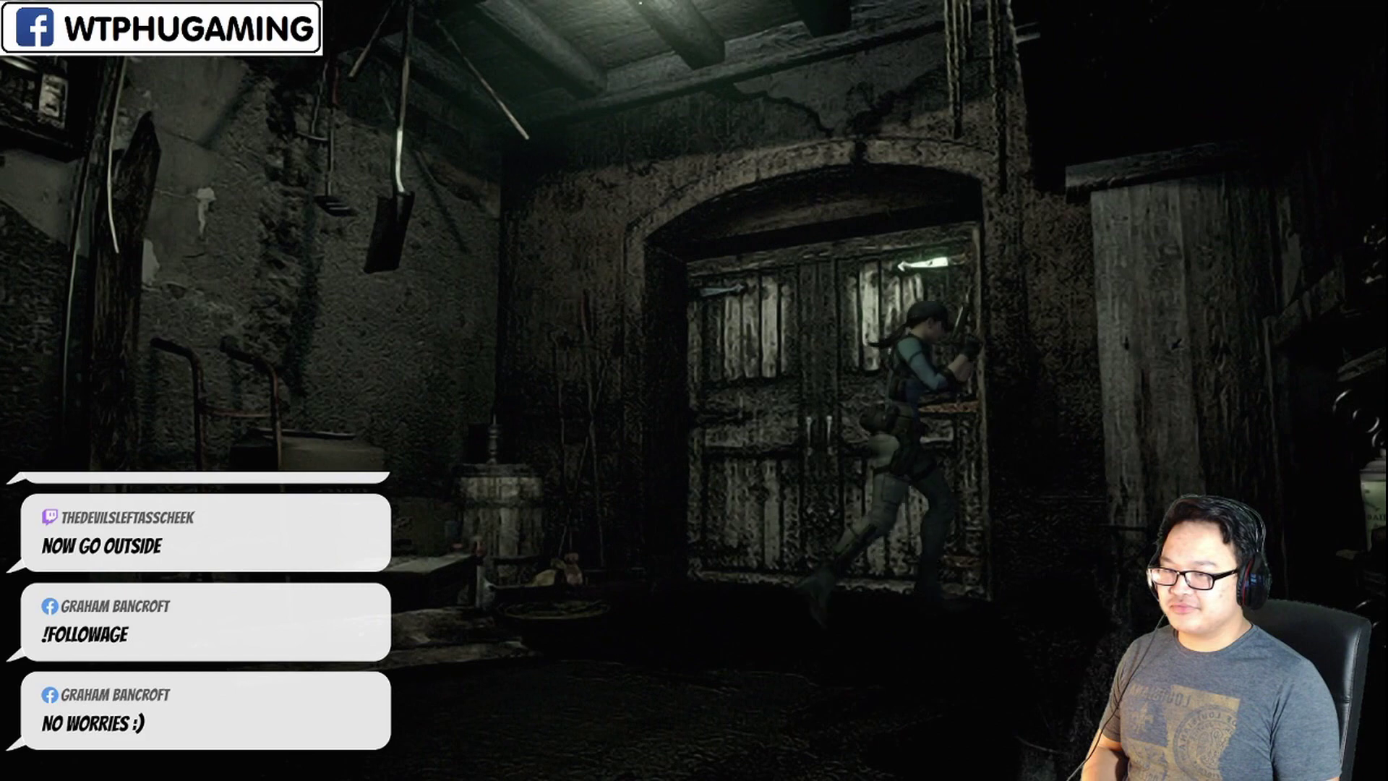
{"action": "key", "text": "Left"}
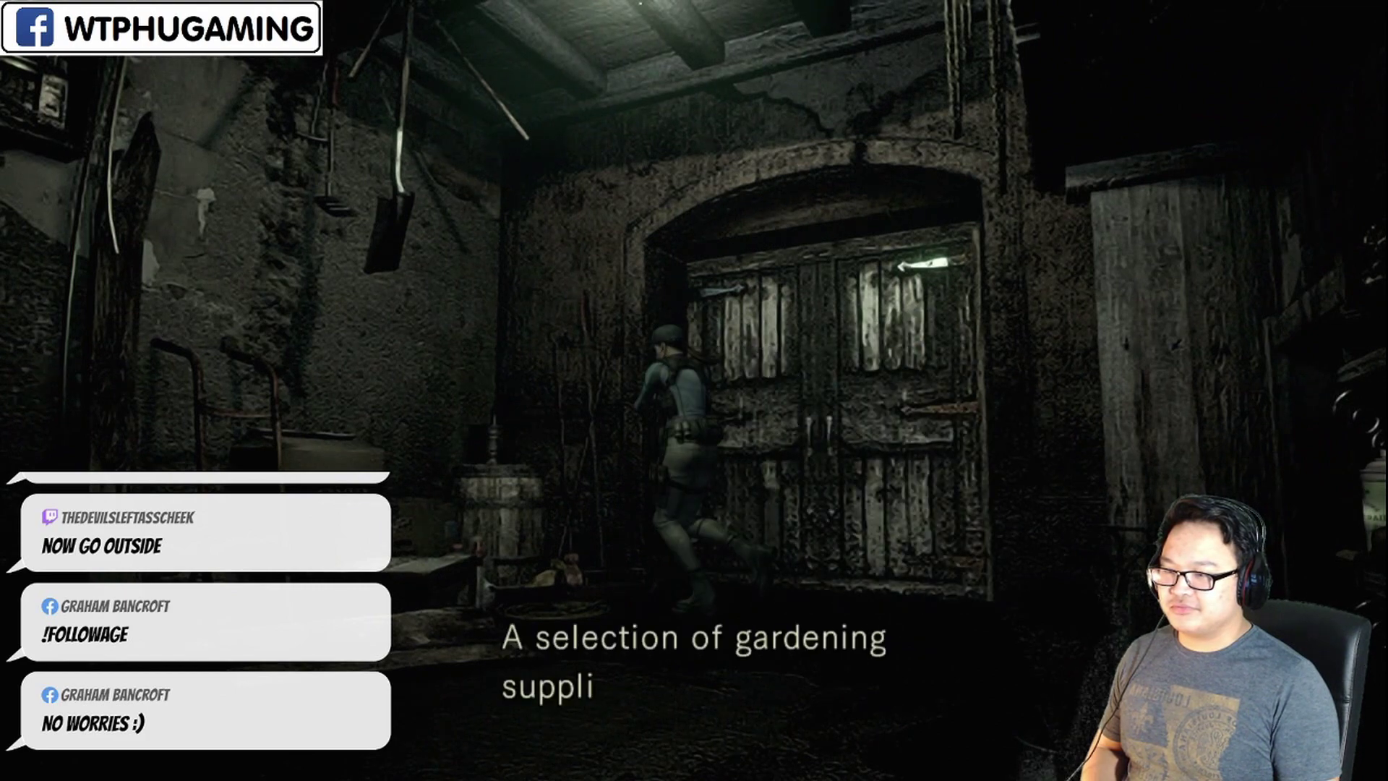
{"action": "key", "text": "Return"}
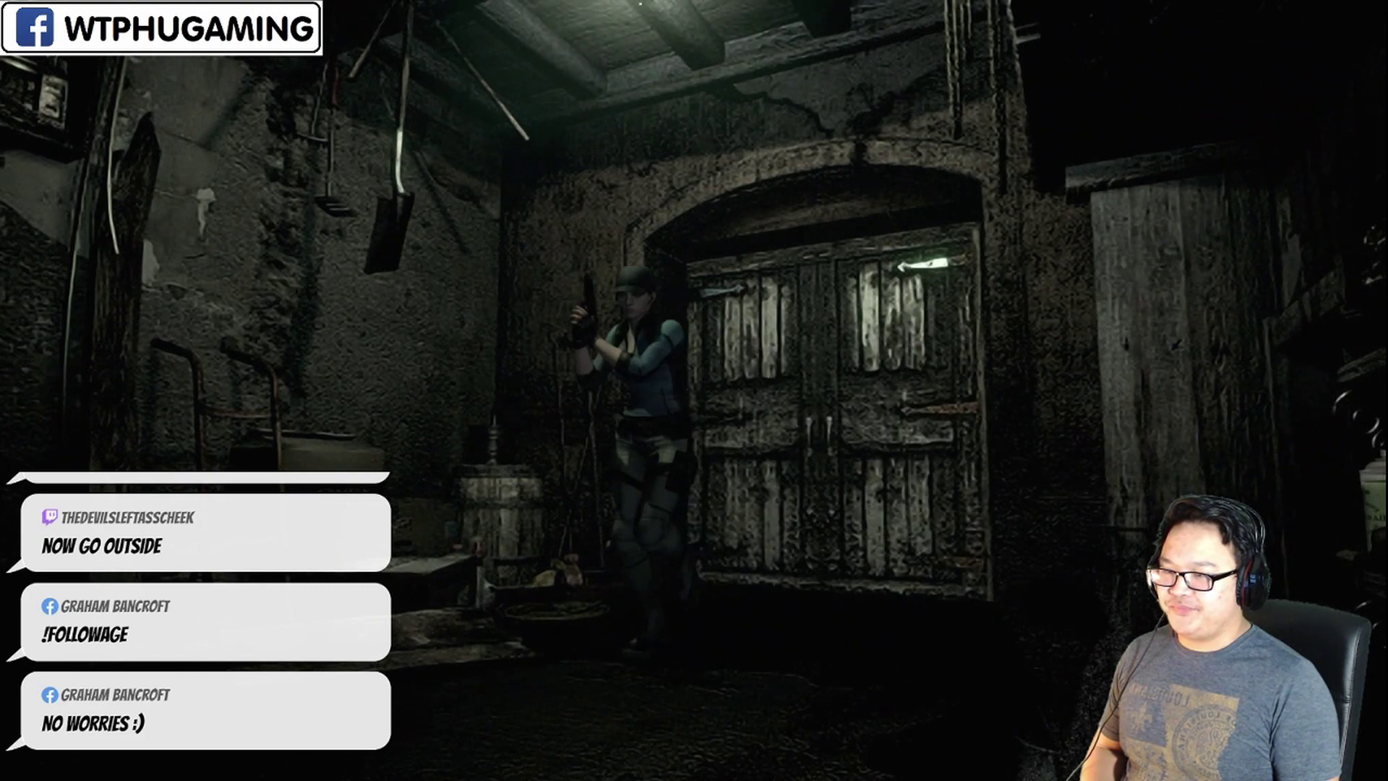
{"action": "key", "text": "Return"}
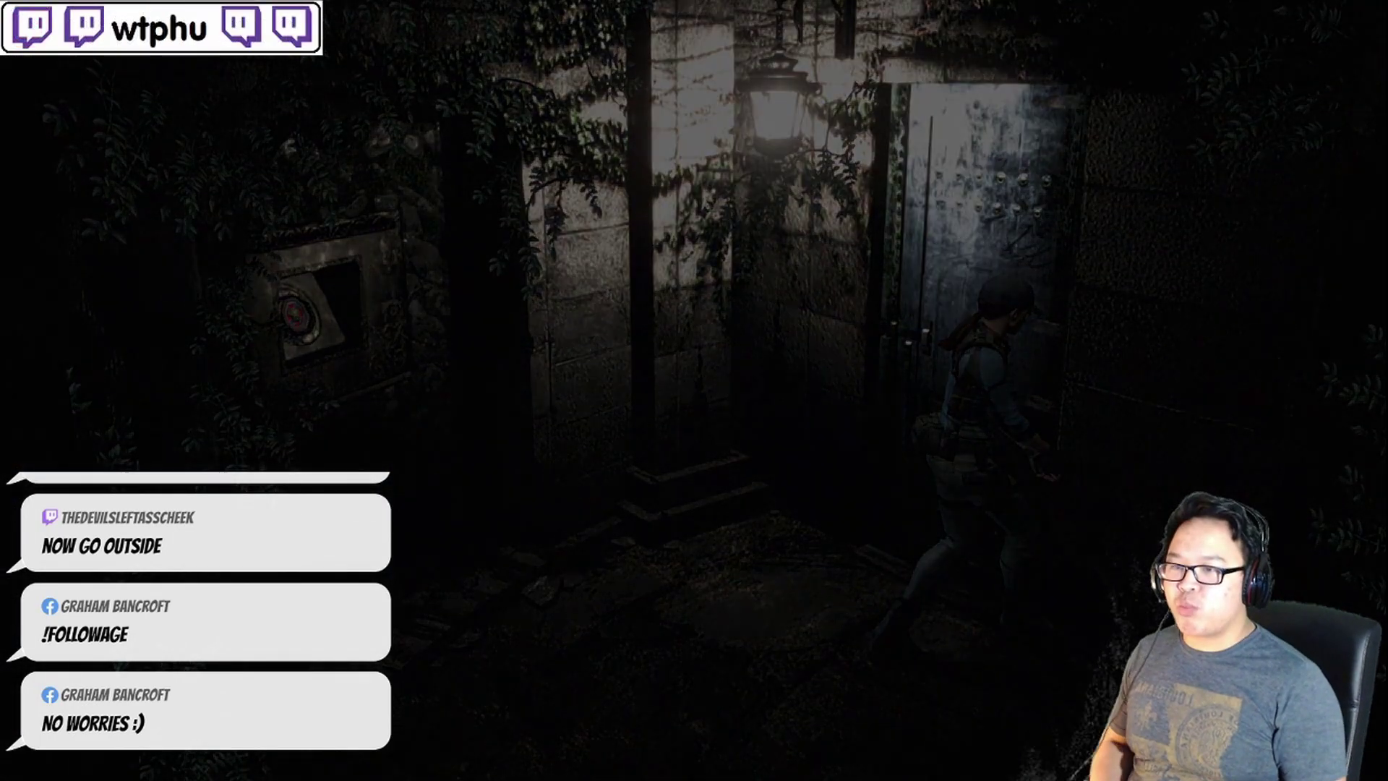
Enter the courtyard, glance at the courtyard map, and walk down the arcade
{"action": "key", "text": "Return"}
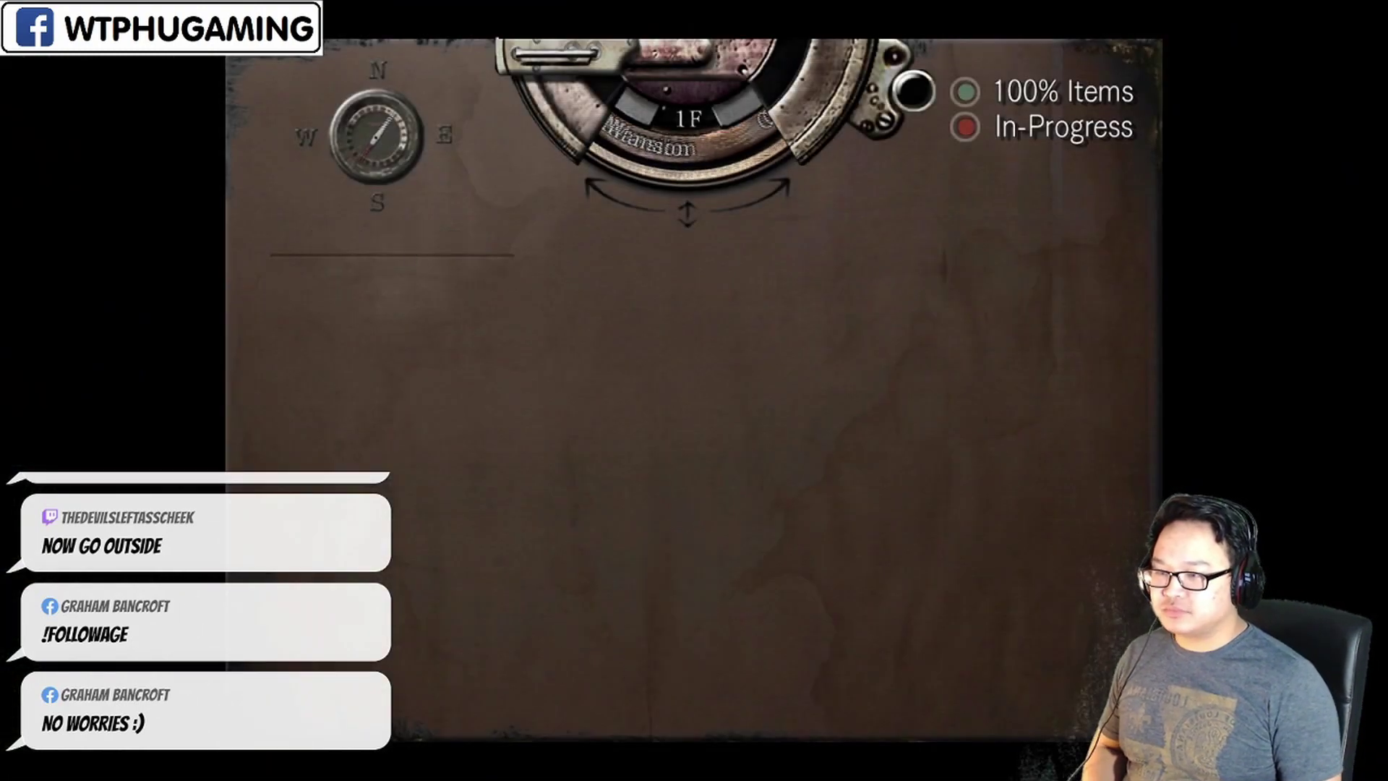
{"action": "key", "text": "Right"}
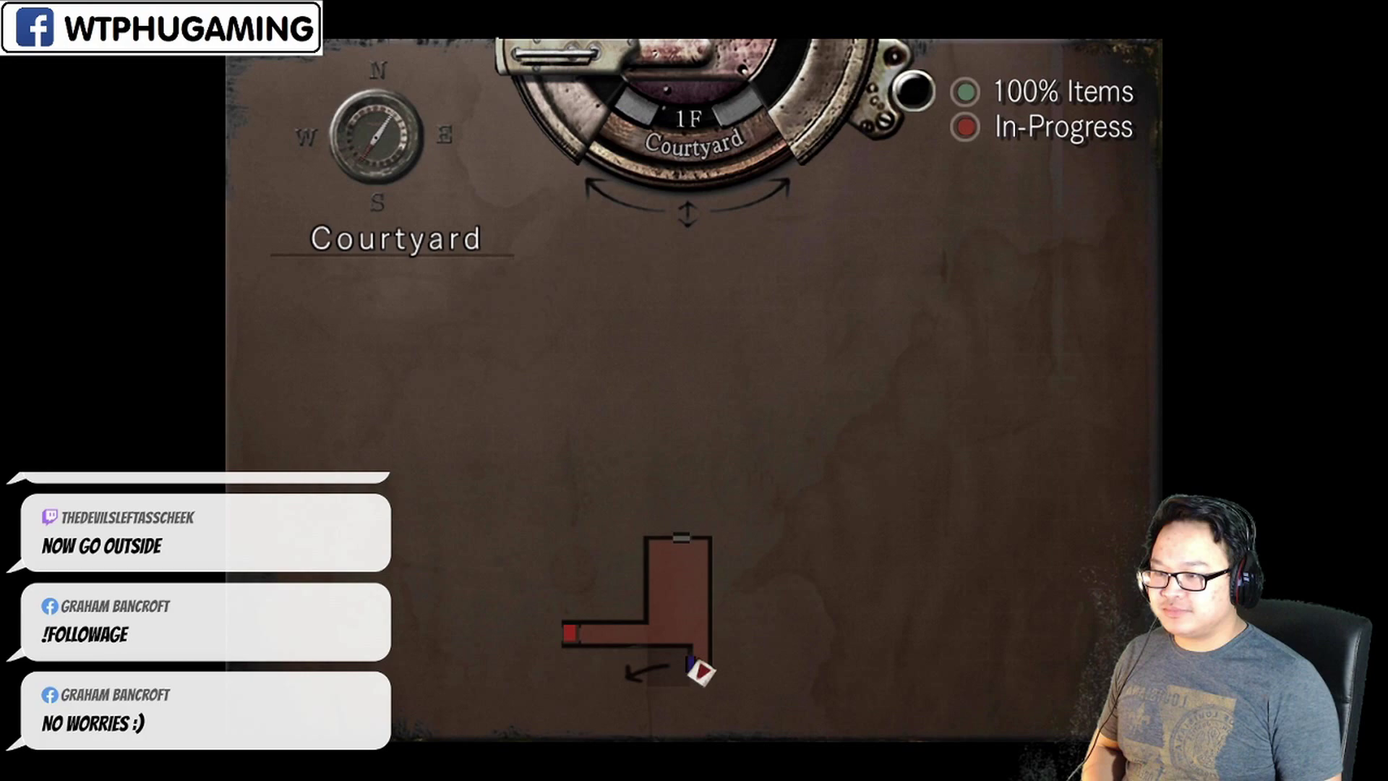
{"action": "key", "text": "Escape"}
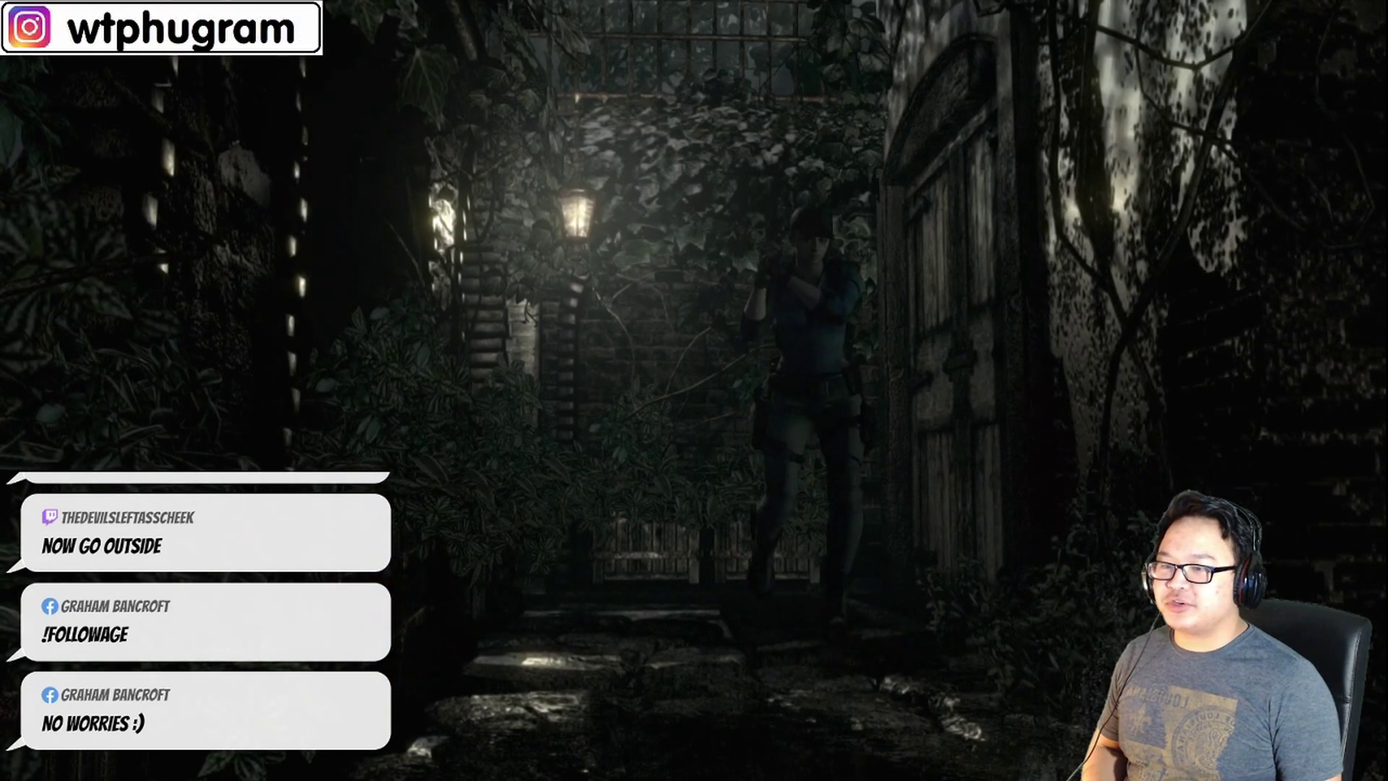
{"action": "key", "text": "Up"}
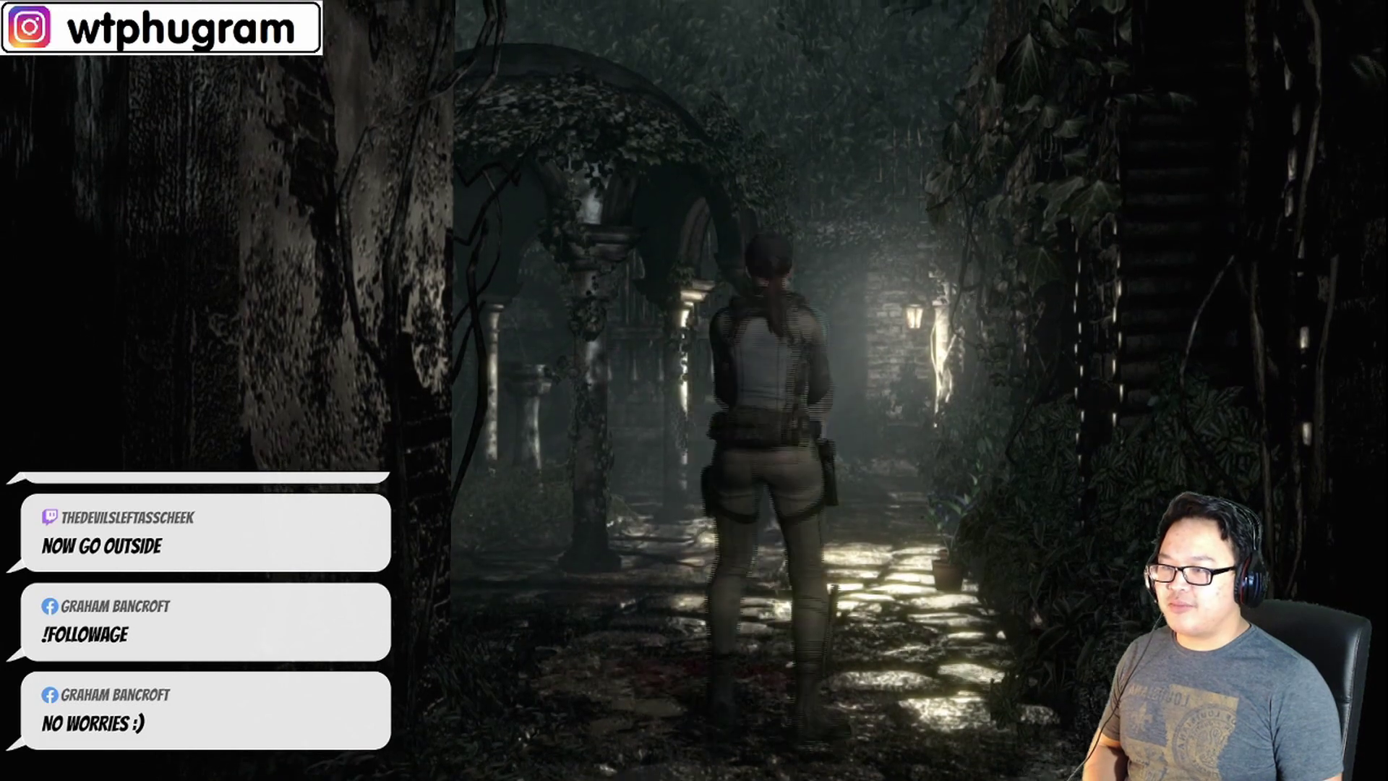
Shoot the attacking dog twice, check the map and inventory, then head for the lit gate
{"action": "key", "text": "space"}
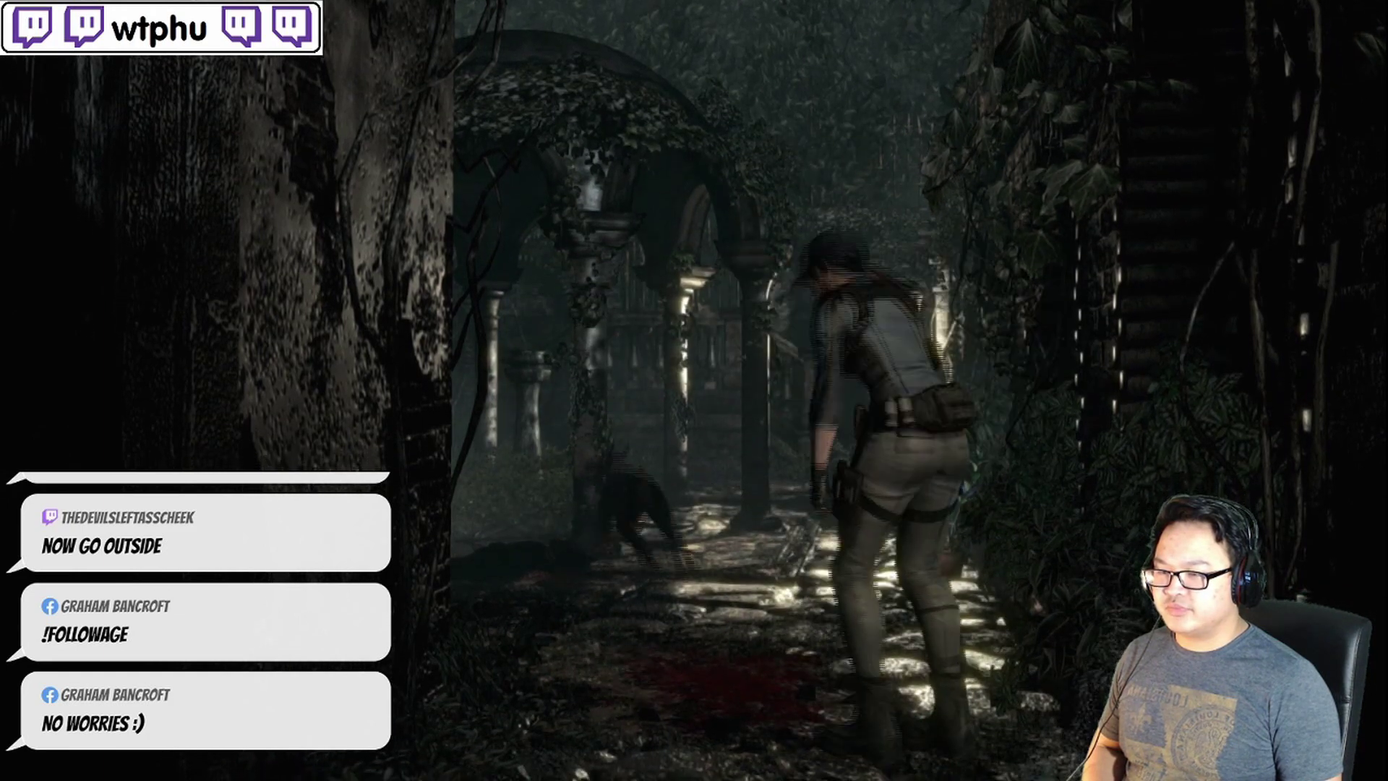
{"action": "key", "text": "space"}
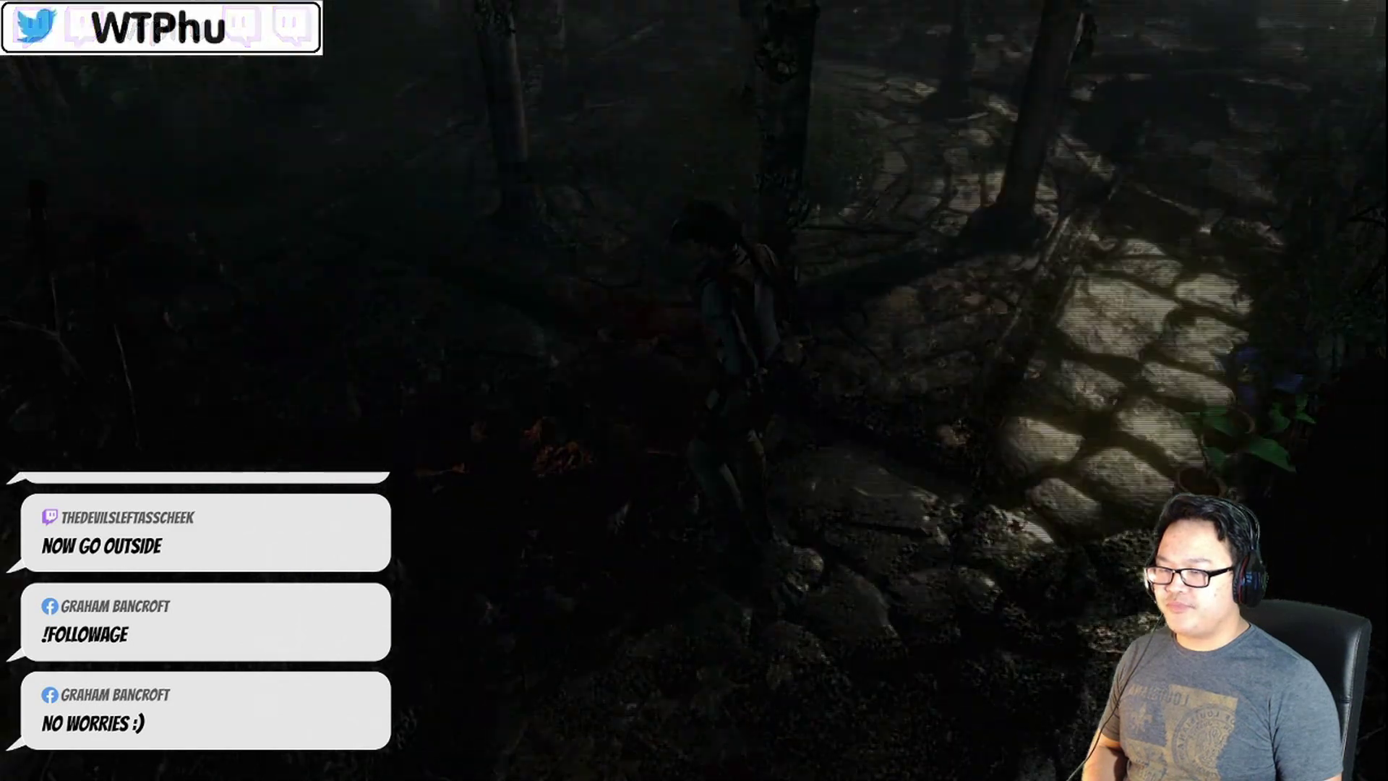
{"action": "key", "text": "m"}
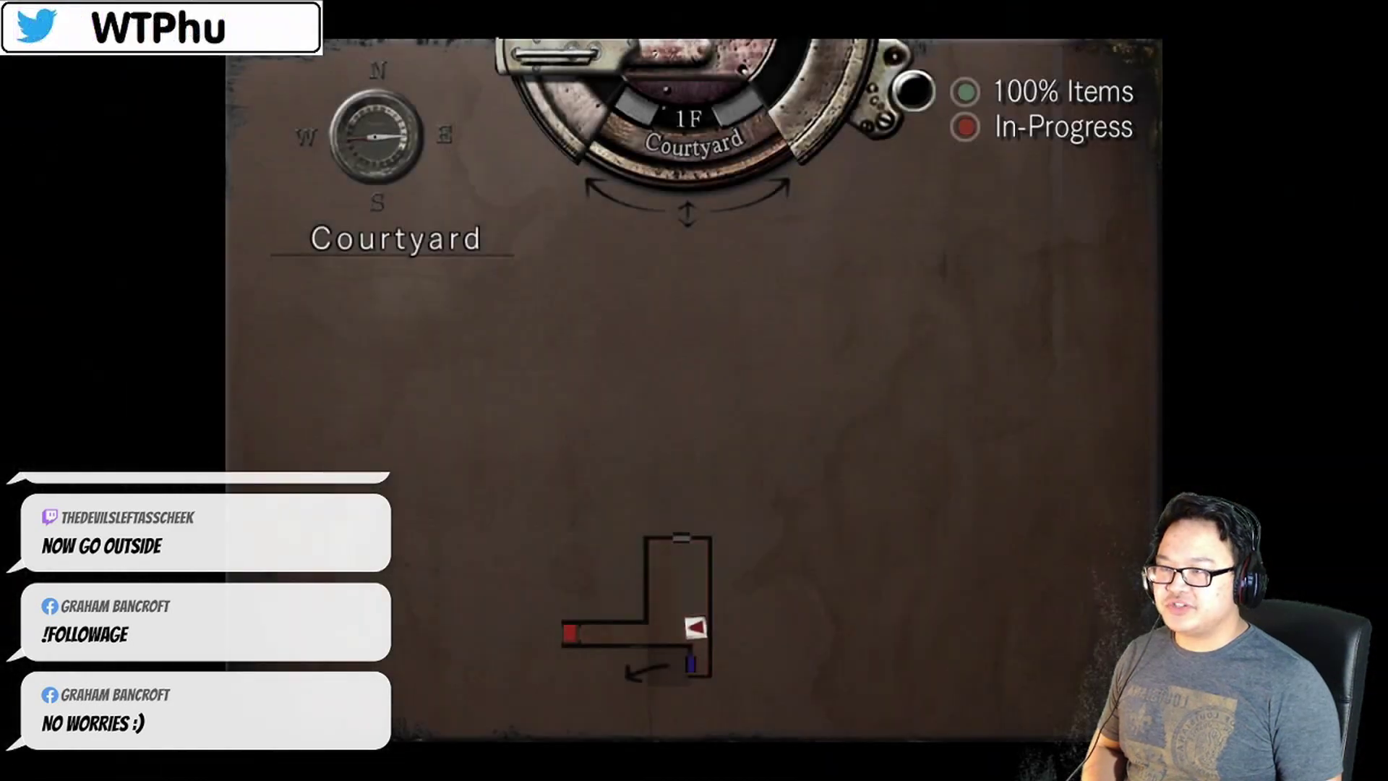
{"action": "key", "text": "m"}
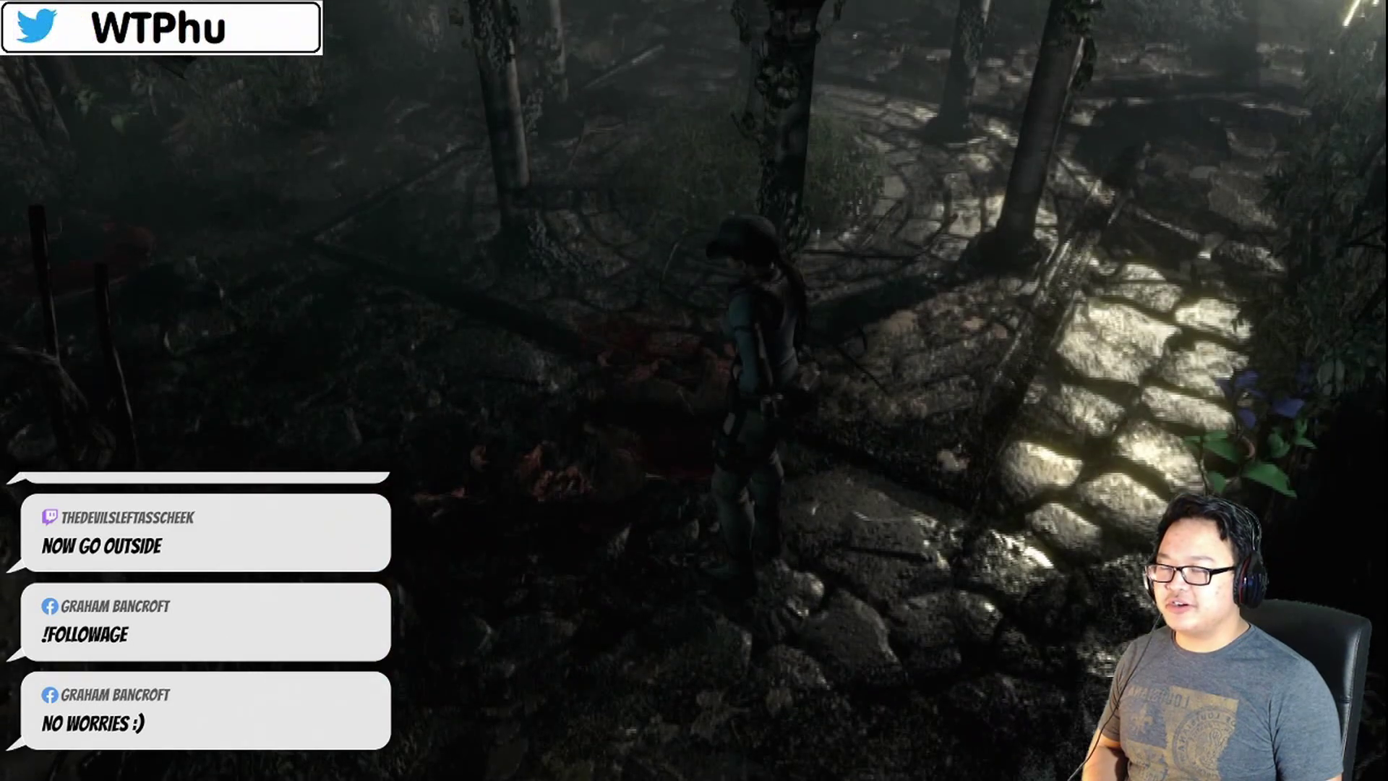
{"action": "key", "text": "Tab"}
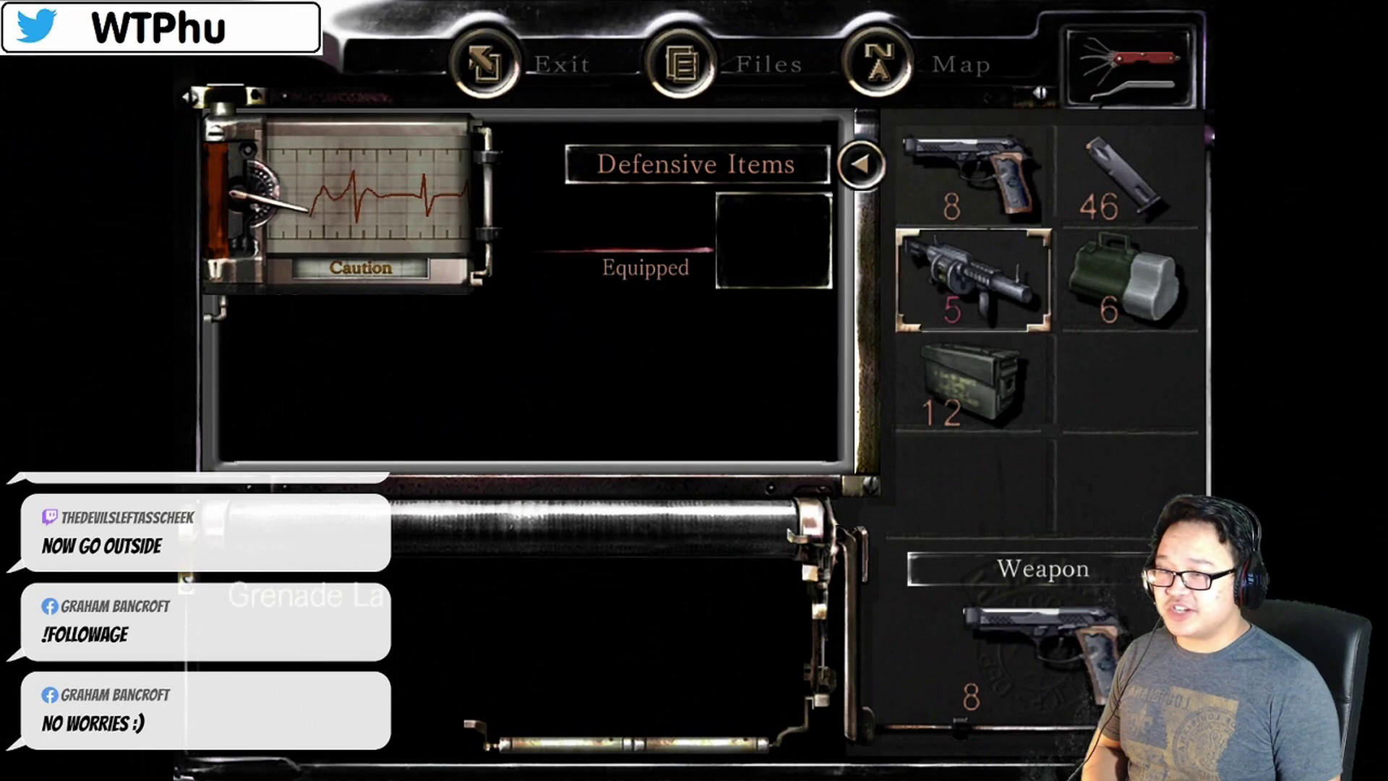
{"action": "key", "text": "Tab"}
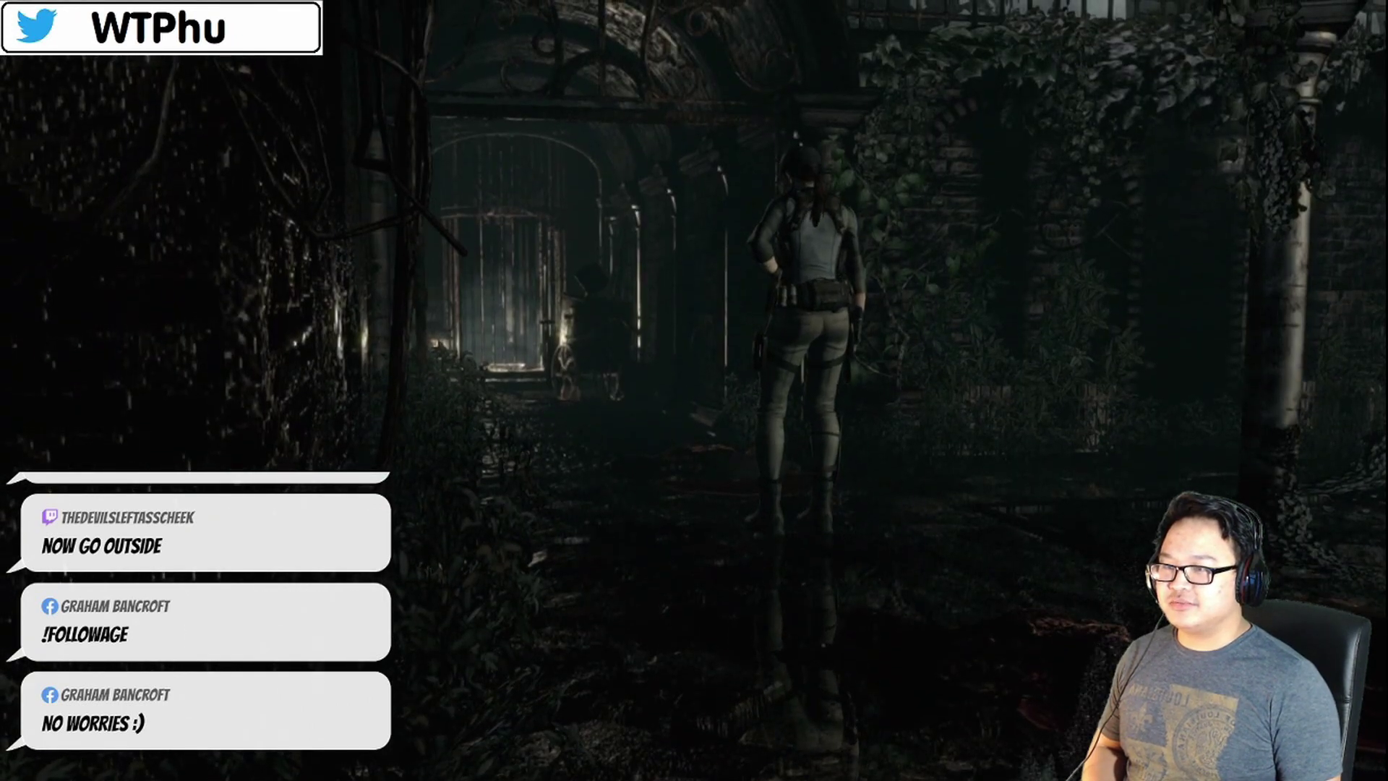
{"action": "key", "text": "m"}
{"action": "key", "text": "m"}
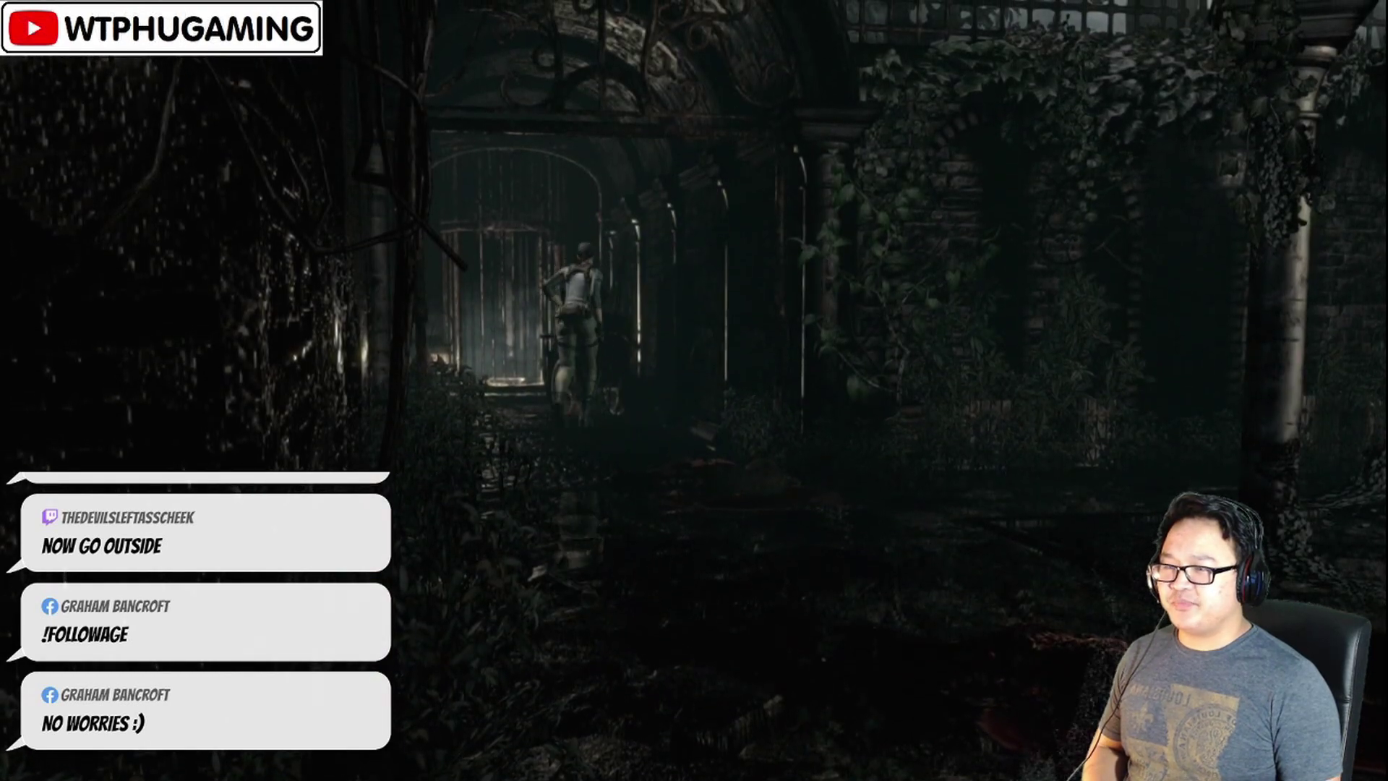
{"action": "key", "text": "w"}
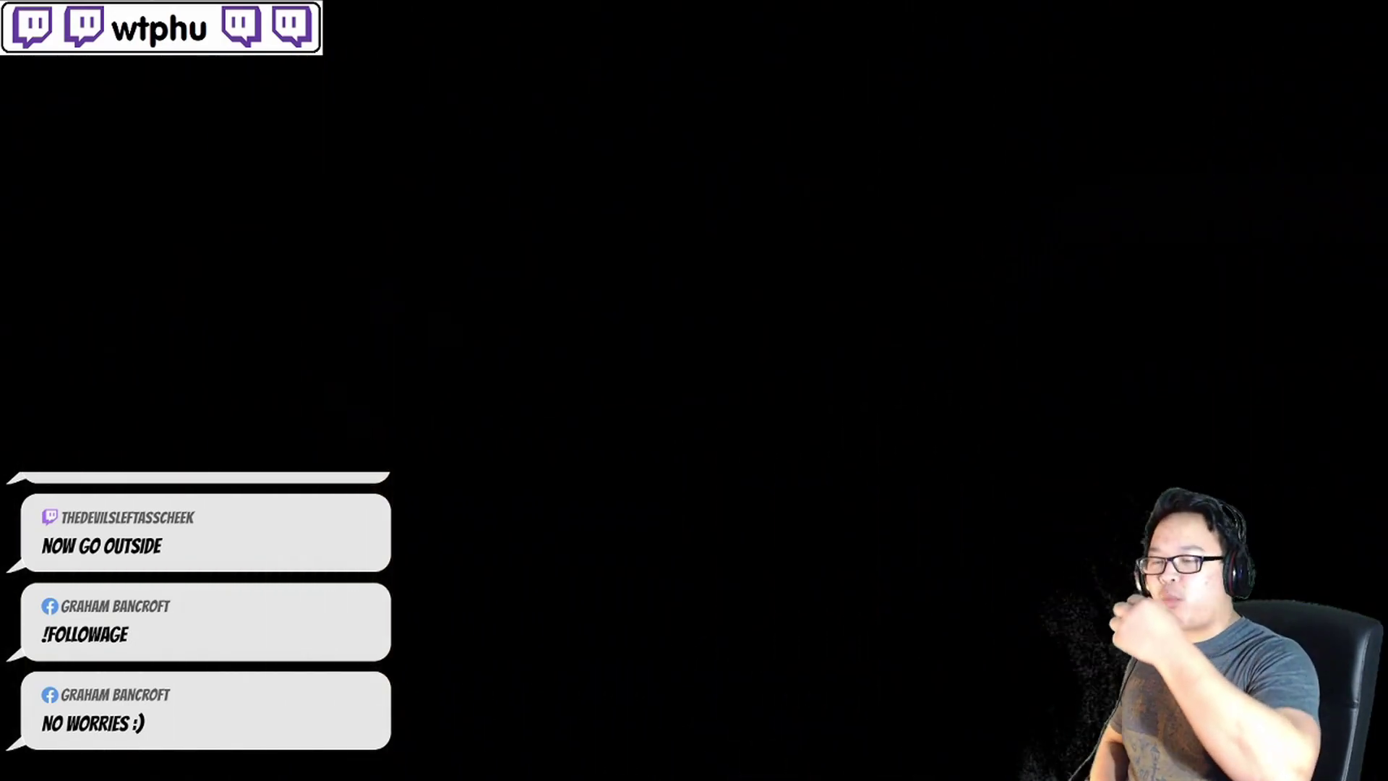
Check the Courtyard map while passing the gate onto the lamp-lit path
{"action": "key", "text": "m"}
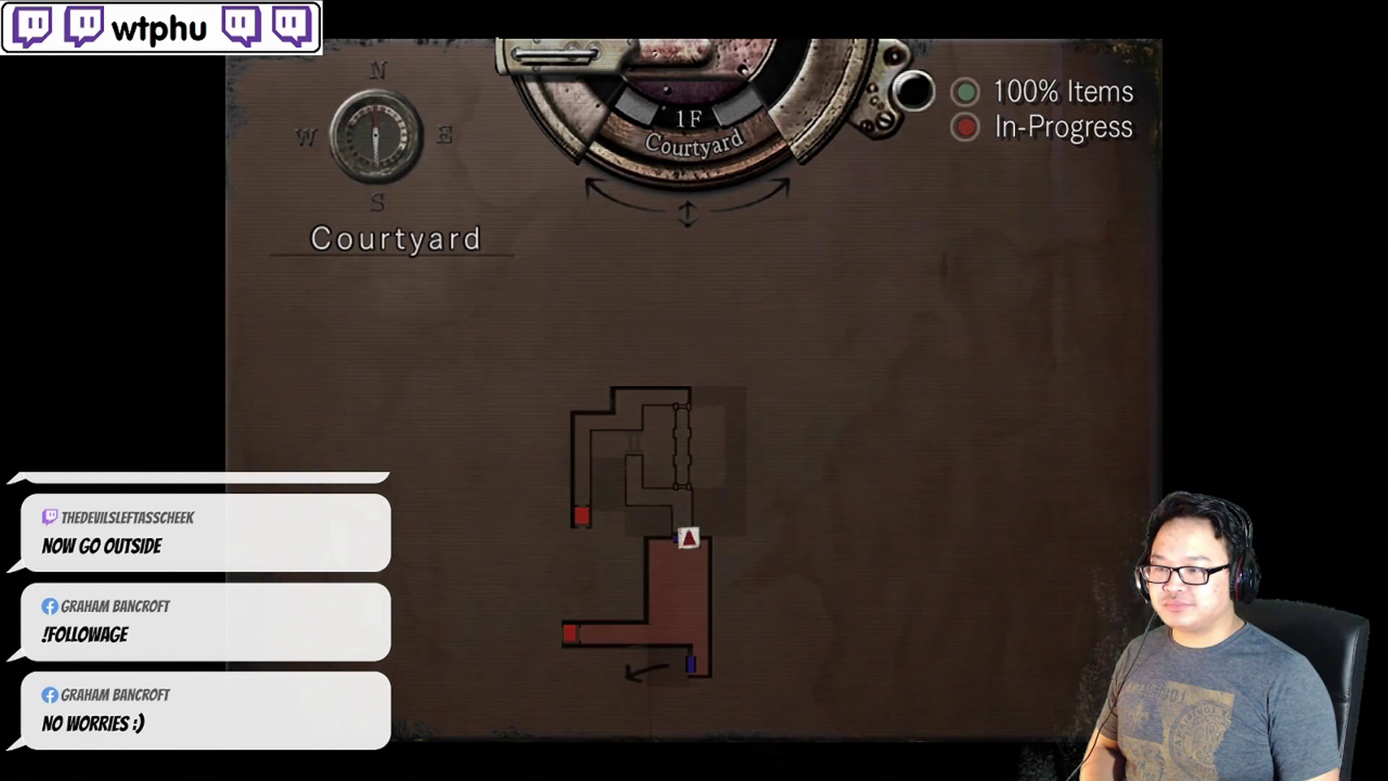
{"action": "key", "text": "m"}
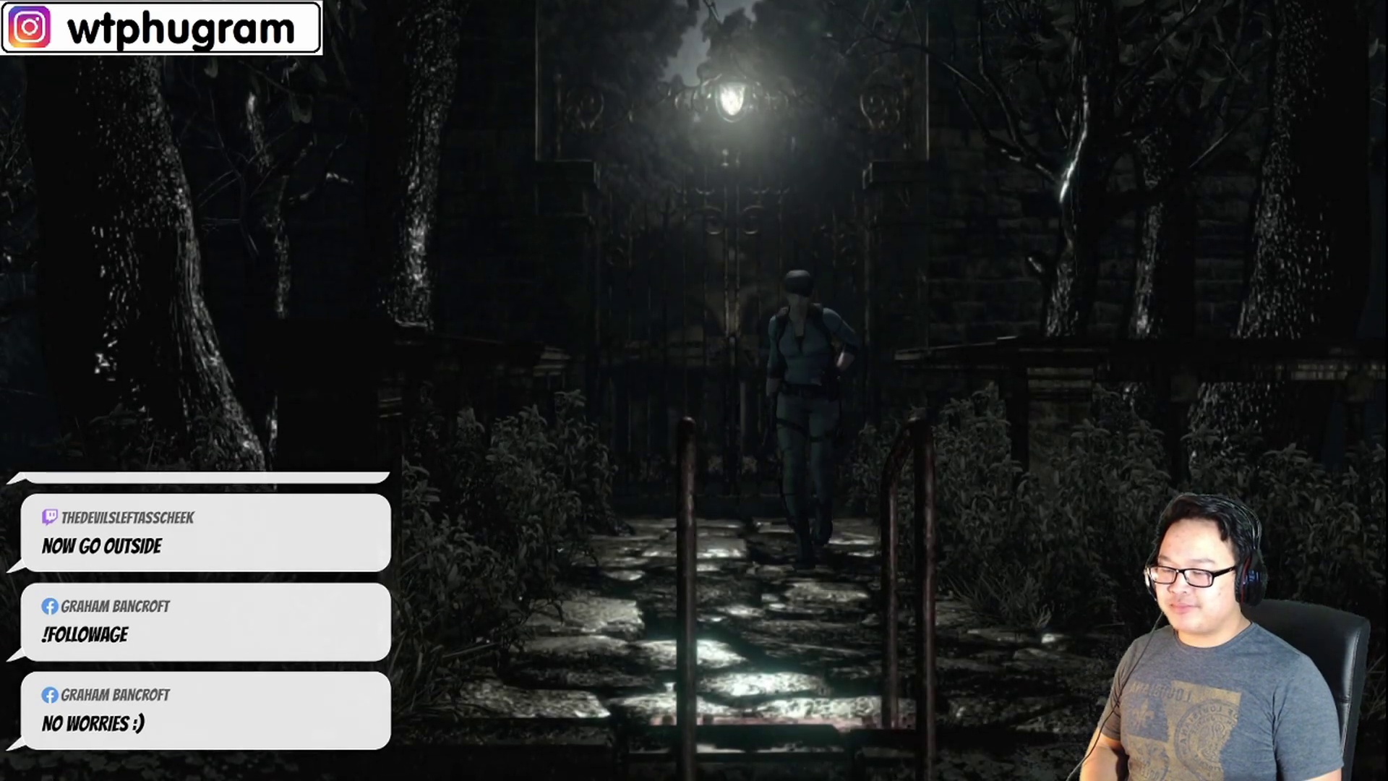
{"action": "key", "text": "m"}
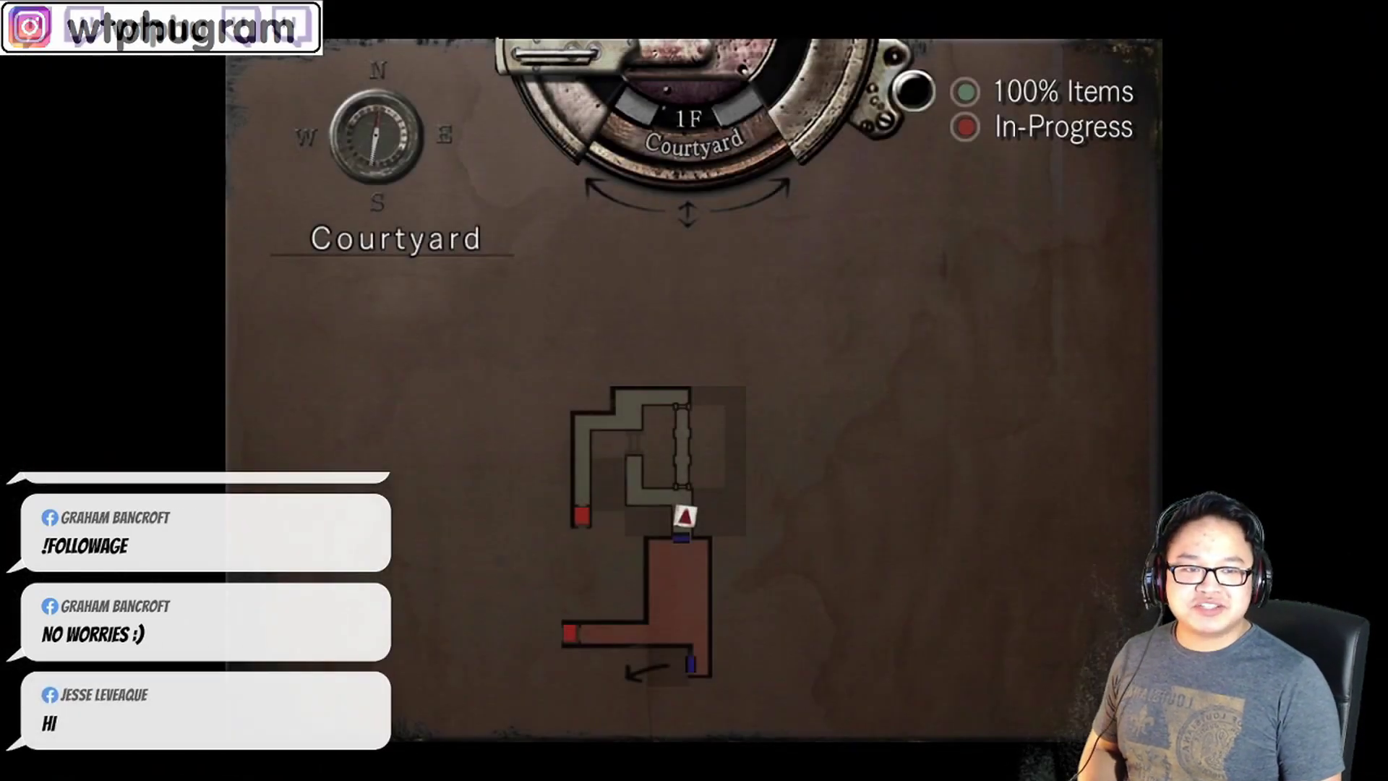
Walk along the poolside walkway and examine the stone box by the railing
{"action": "key", "text": "m"}
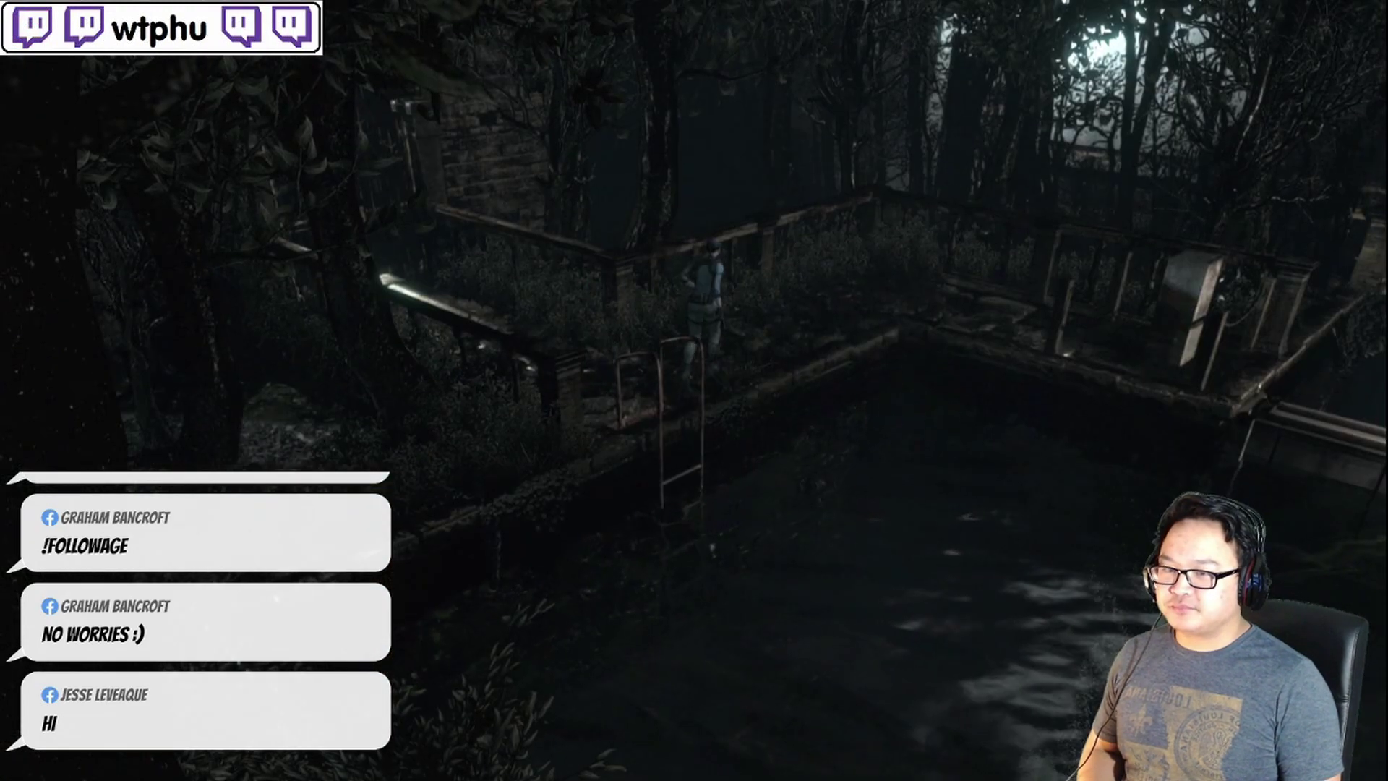
{"action": "key", "text": "d"}
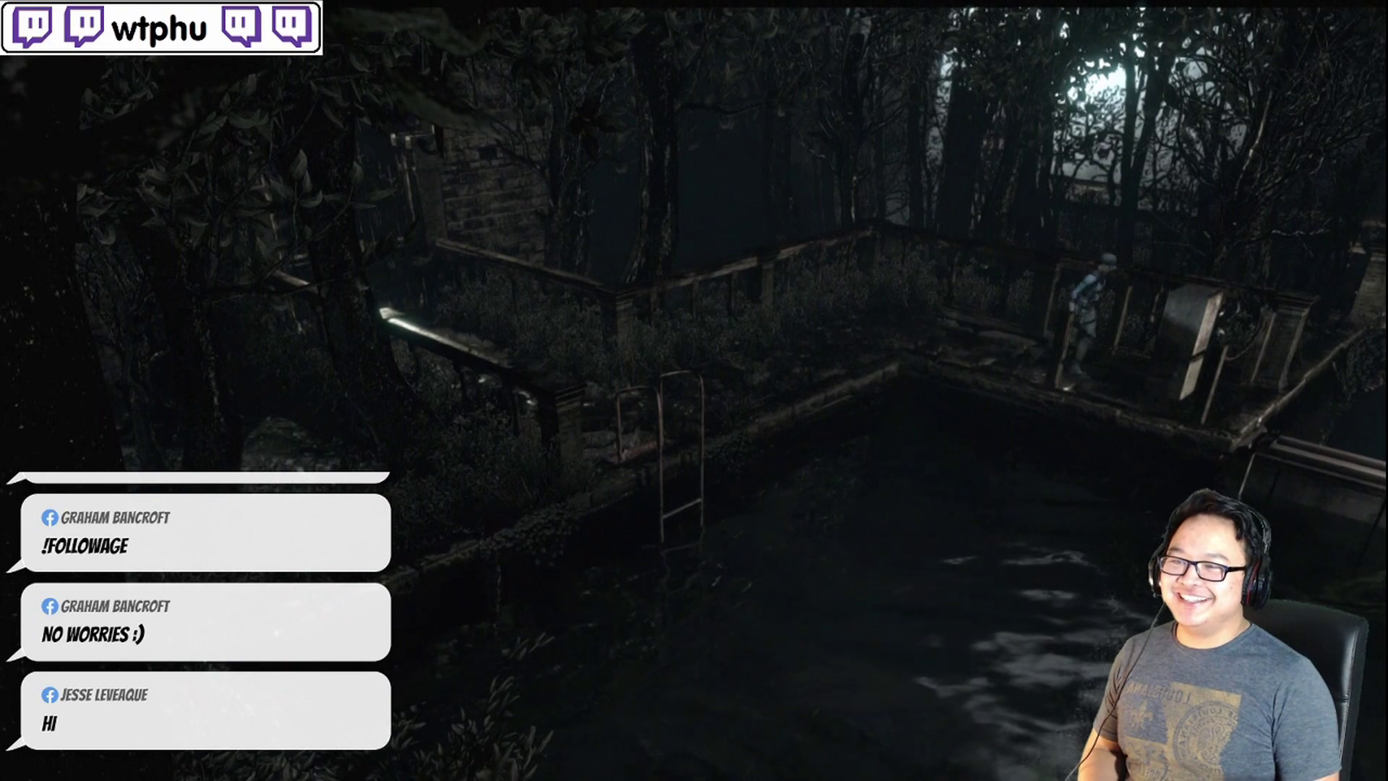
{"action": "key", "text": "space"}
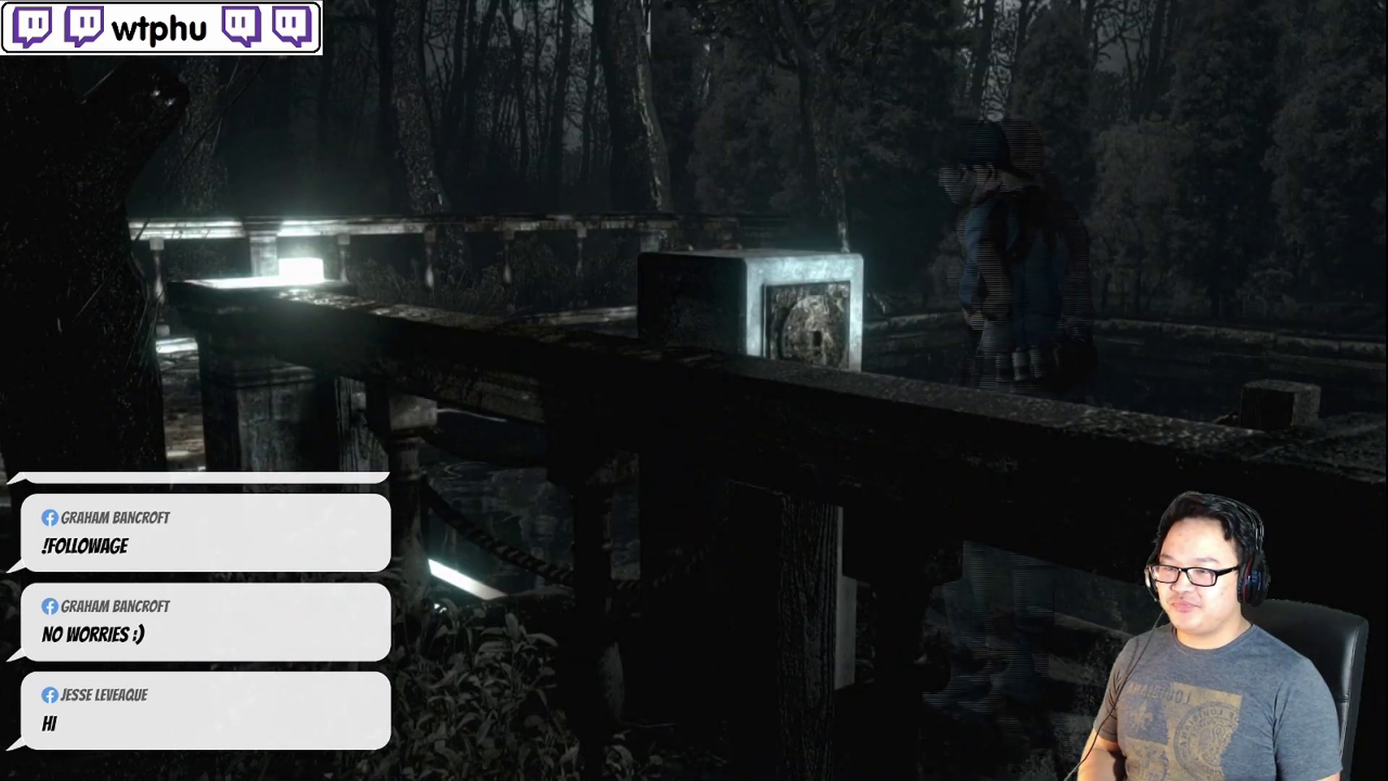
{"action": "key", "text": "s"}
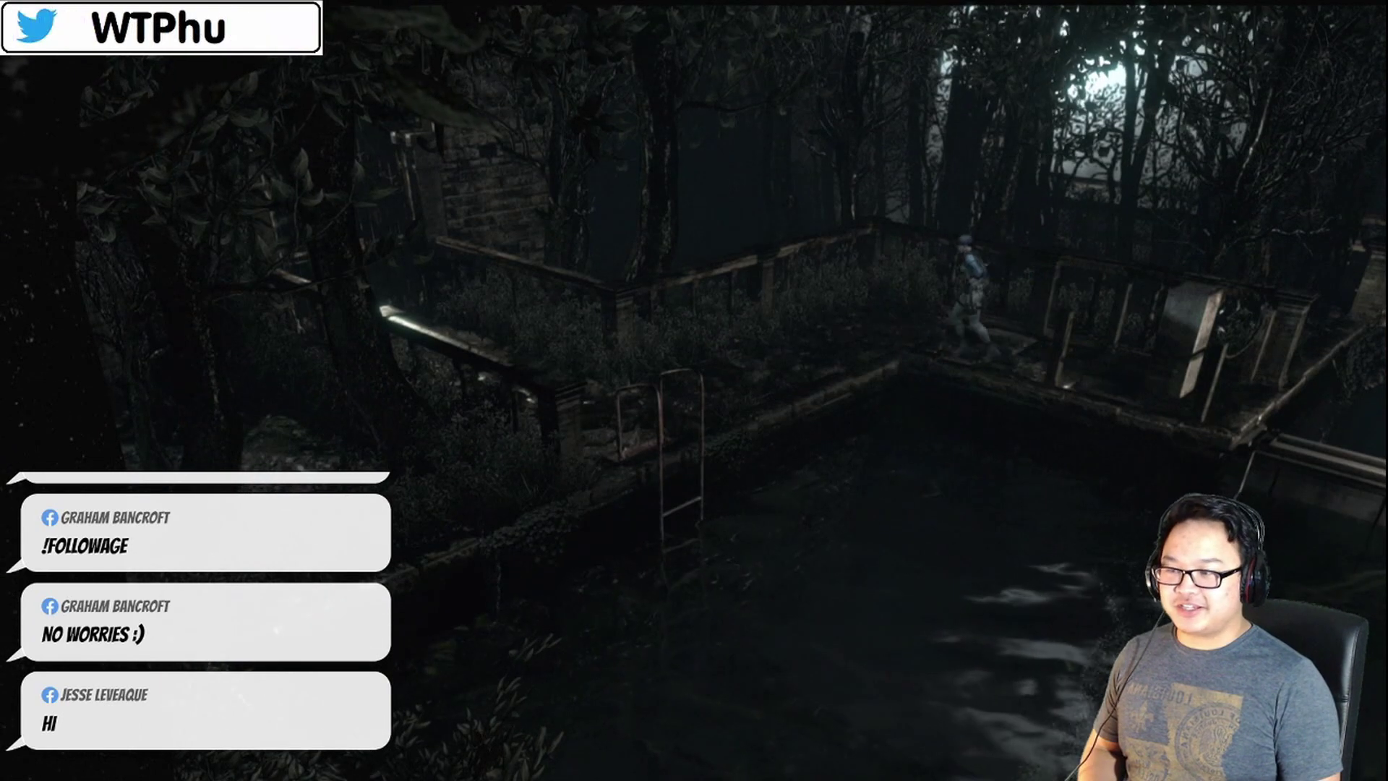
Return toward the ladder, glance at the Courtyard map, and go back through the gate
{"action": "key", "text": "a"}
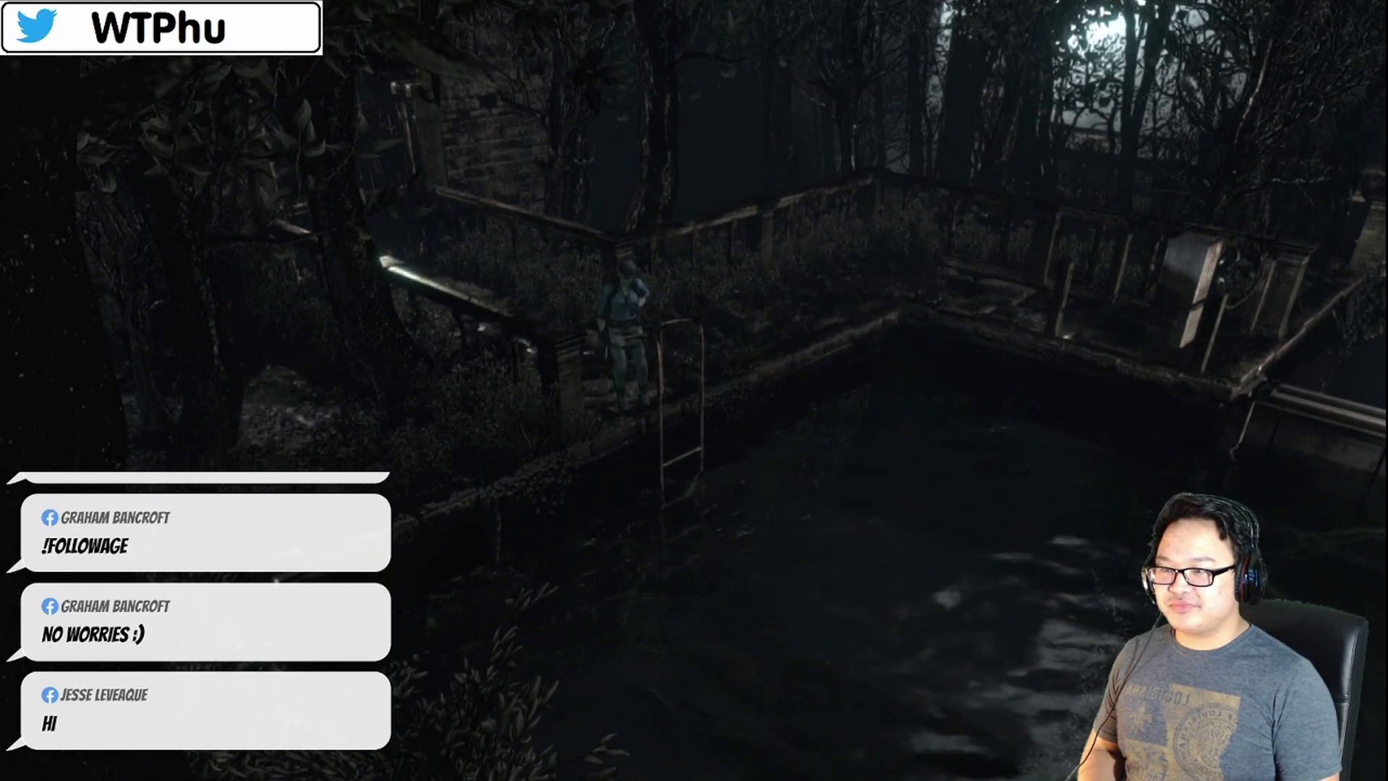
{"action": "key", "text": "m"}
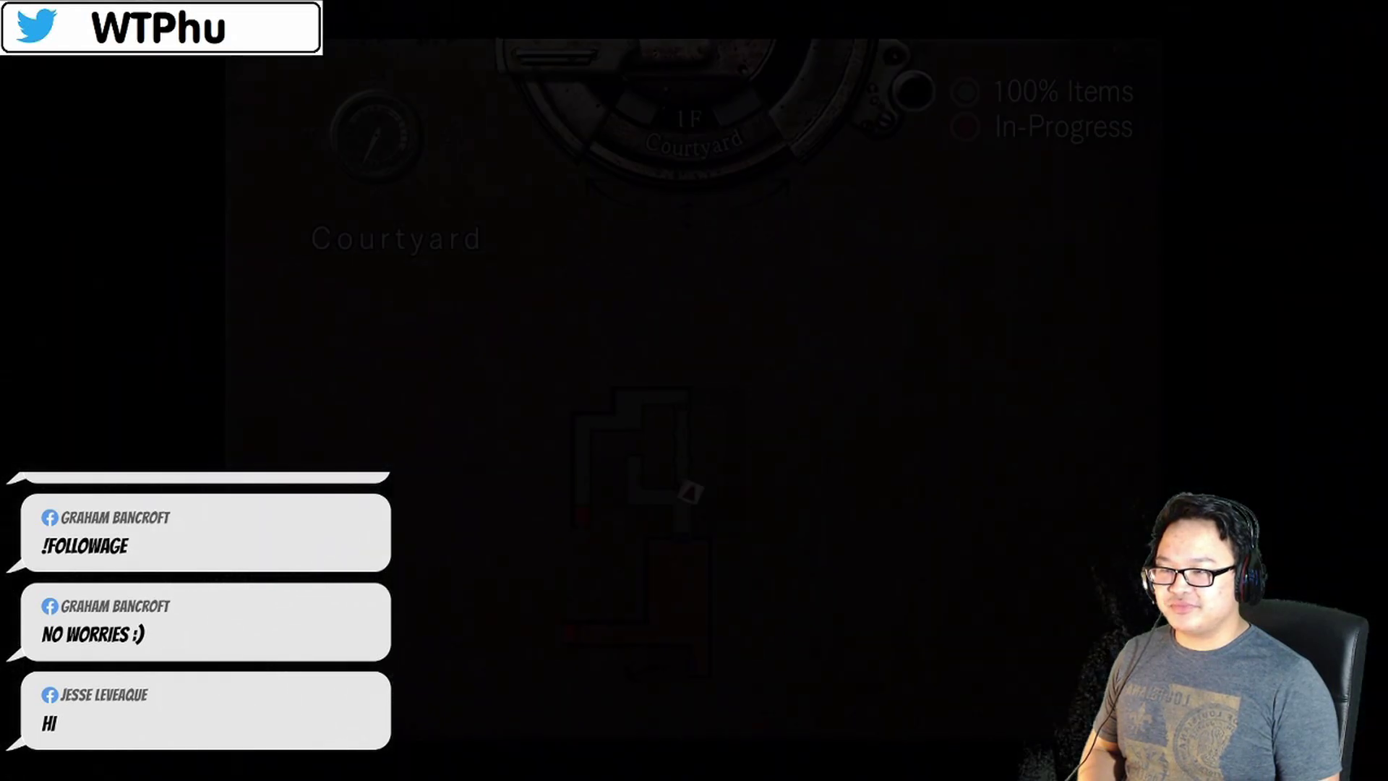
{"action": "key", "text": "m"}
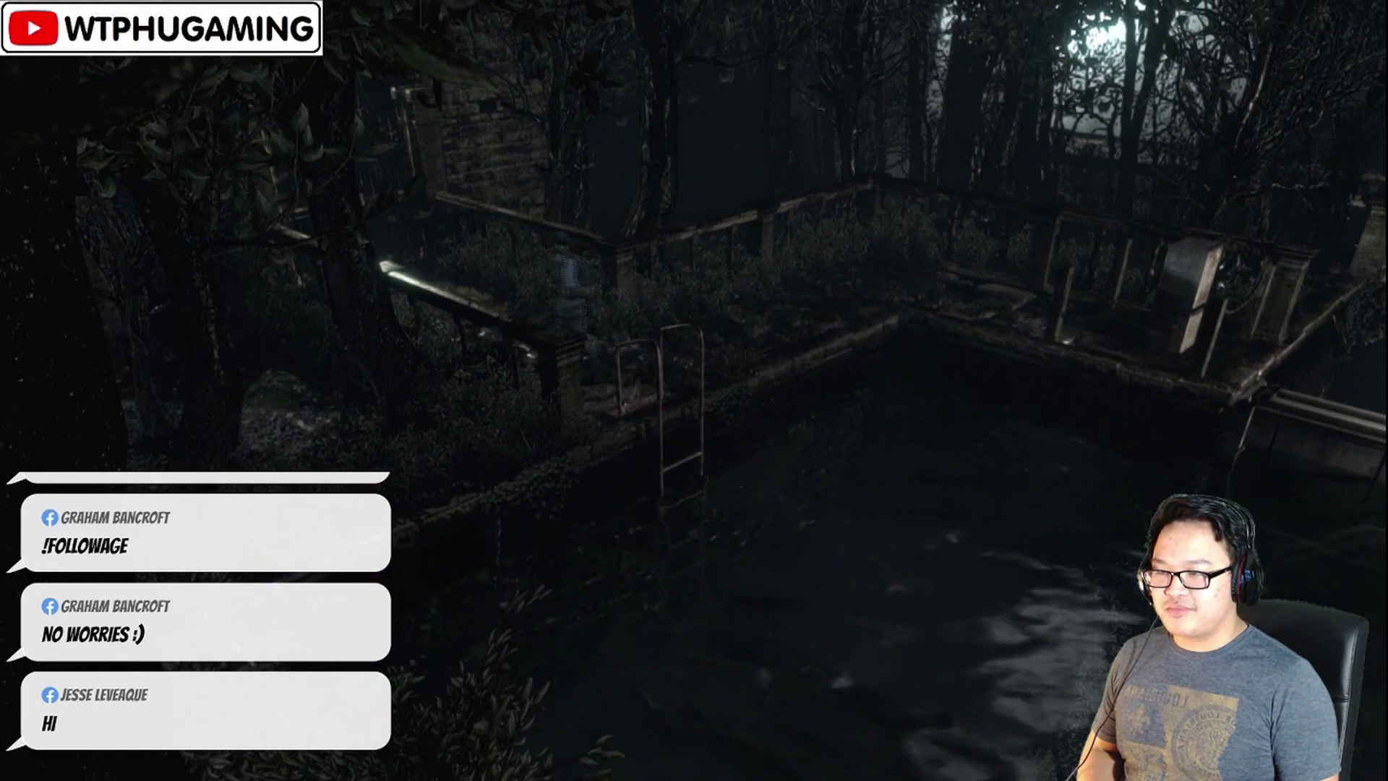
{"action": "key", "text": "w"}
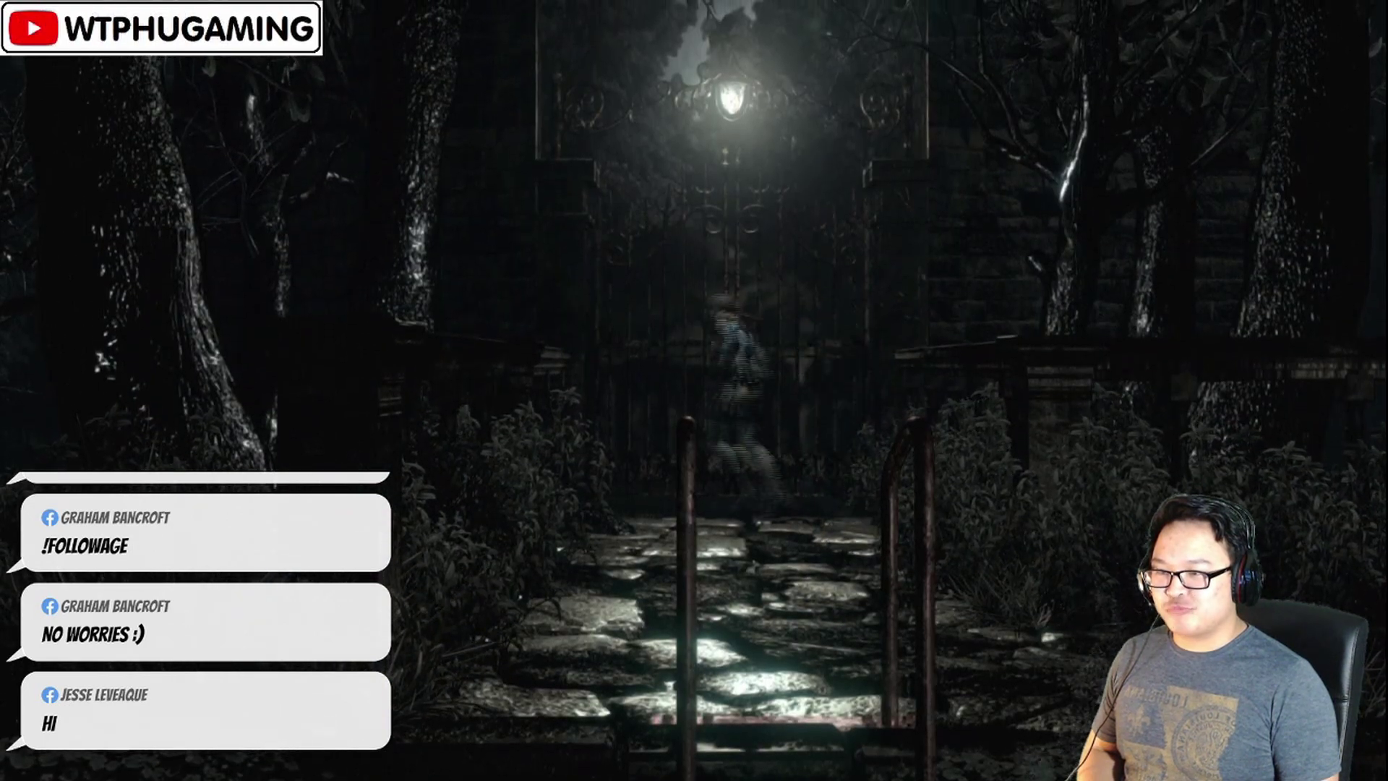
{"action": "key", "text": "e"}
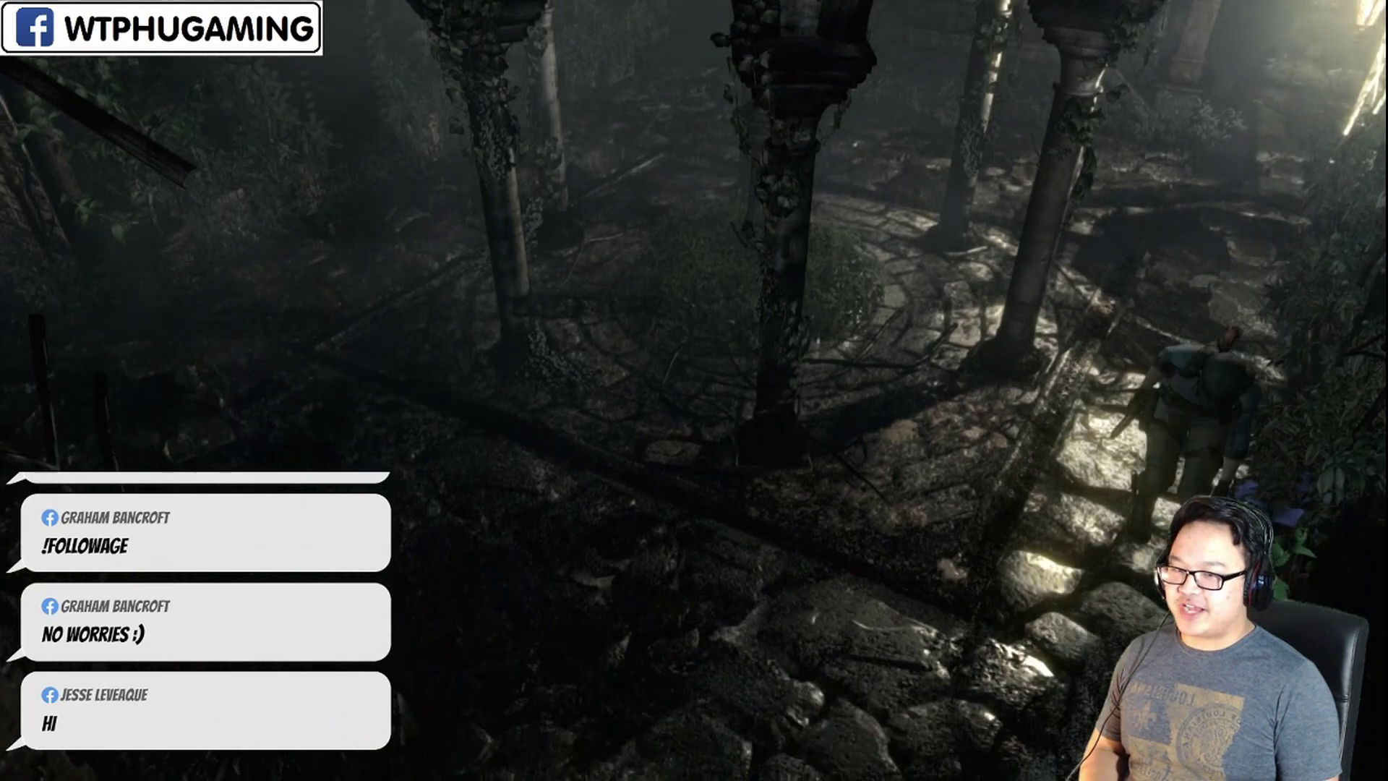
Check the inventory and the Courtyard map while crossing the courtyard, then enter the shed
{"action": "key", "text": "Tab"}
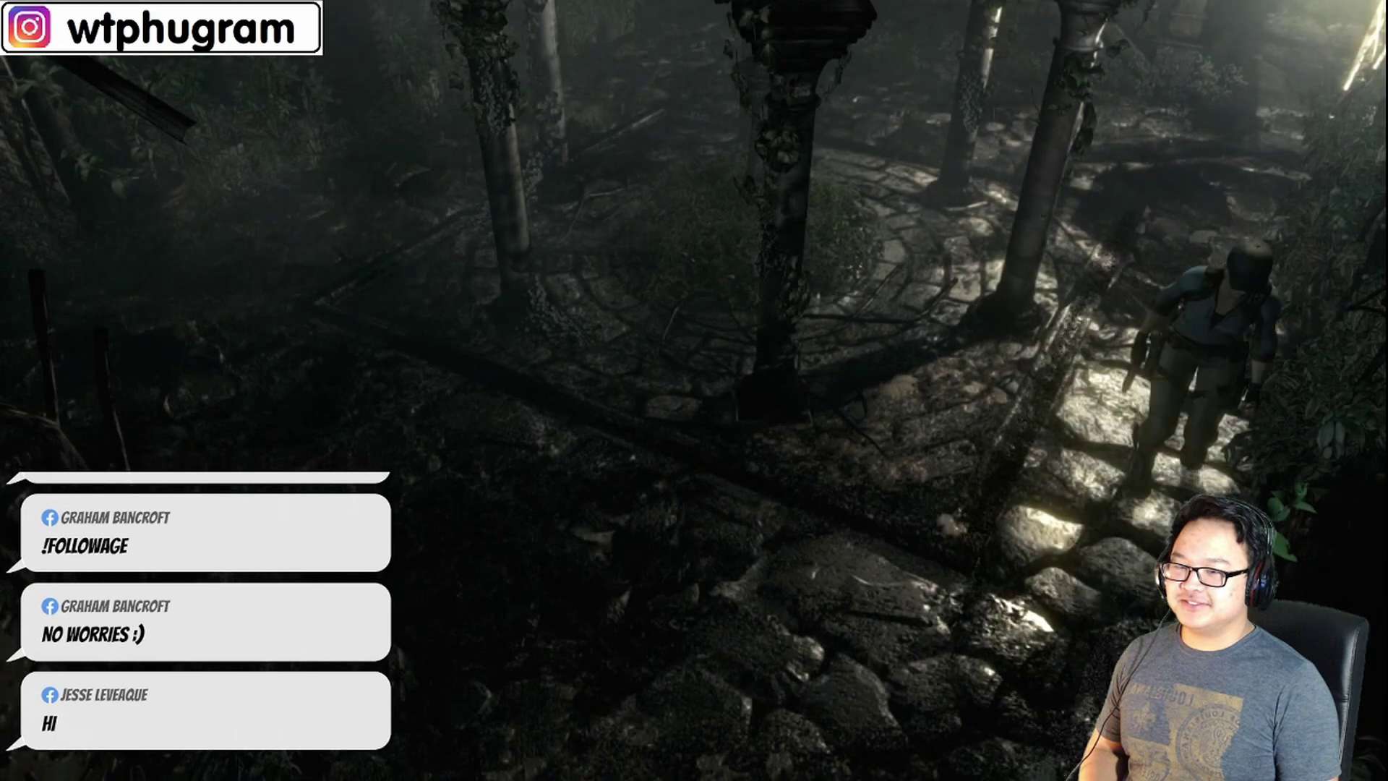
{"action": "key", "text": "Tab"}
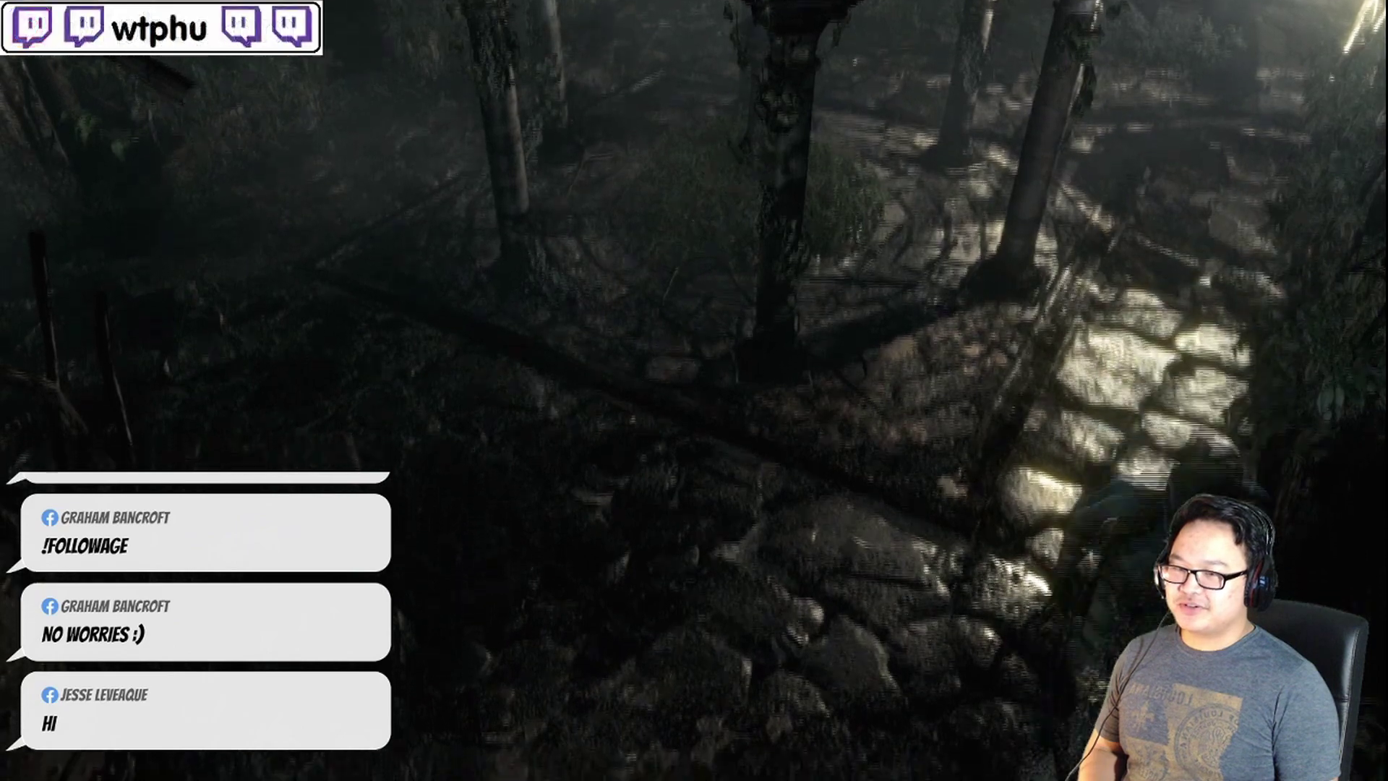
{"action": "key", "text": "m"}
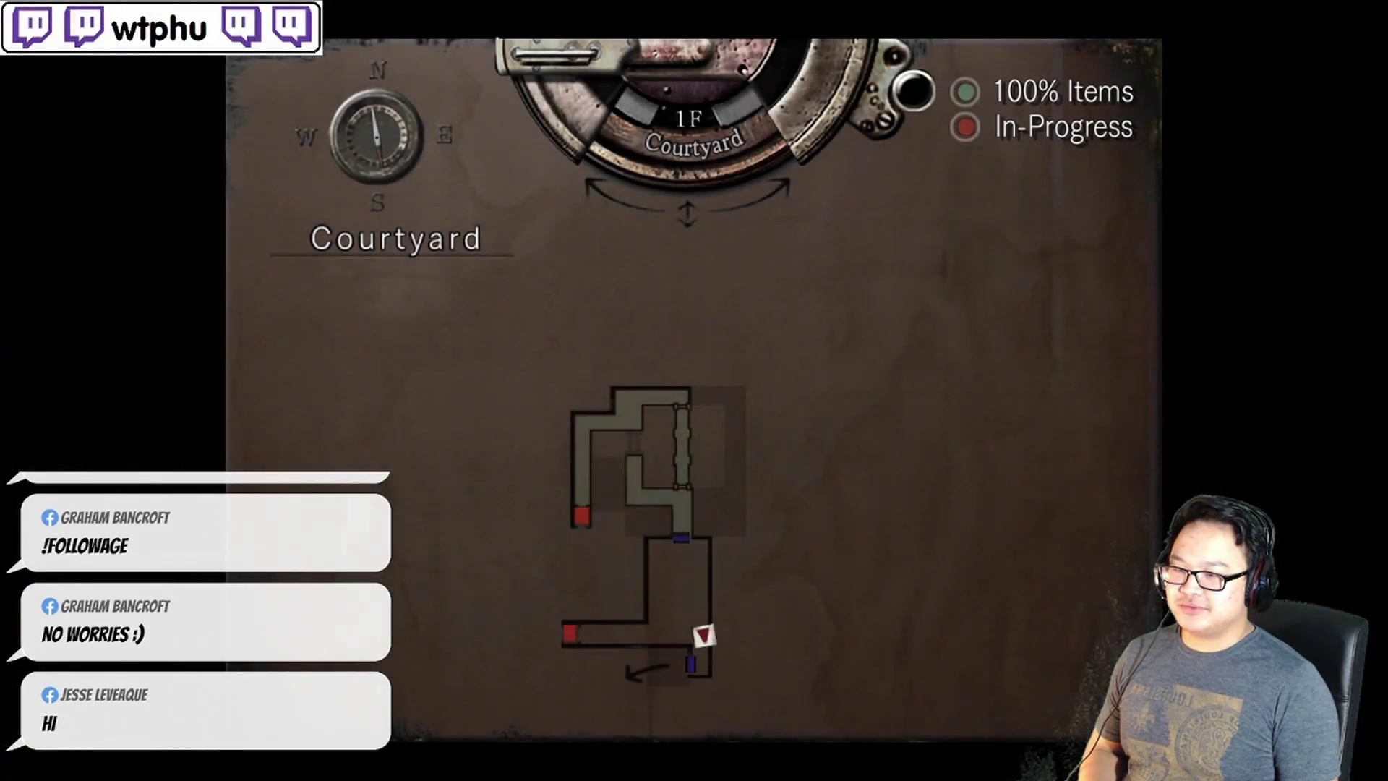
{"action": "key", "text": "m"}
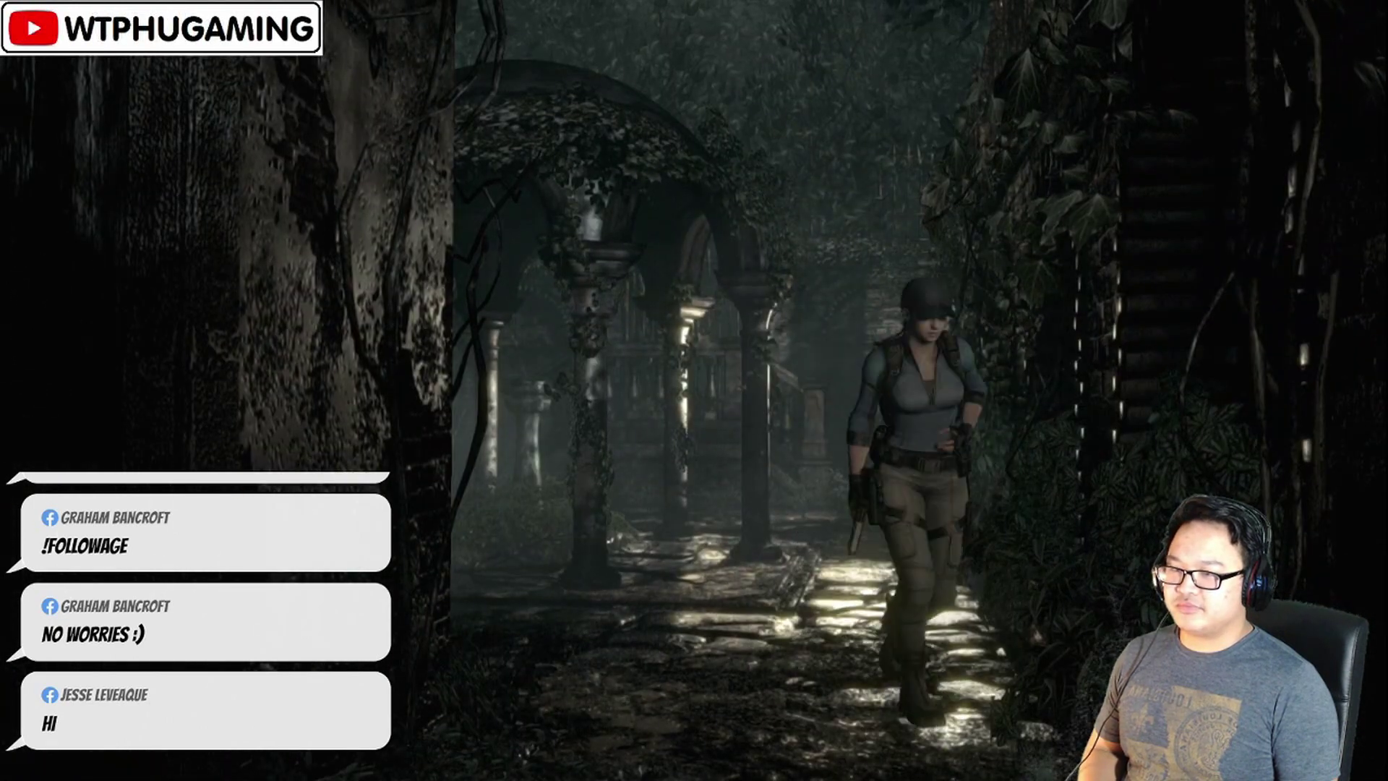
{"action": "key", "text": "m"}
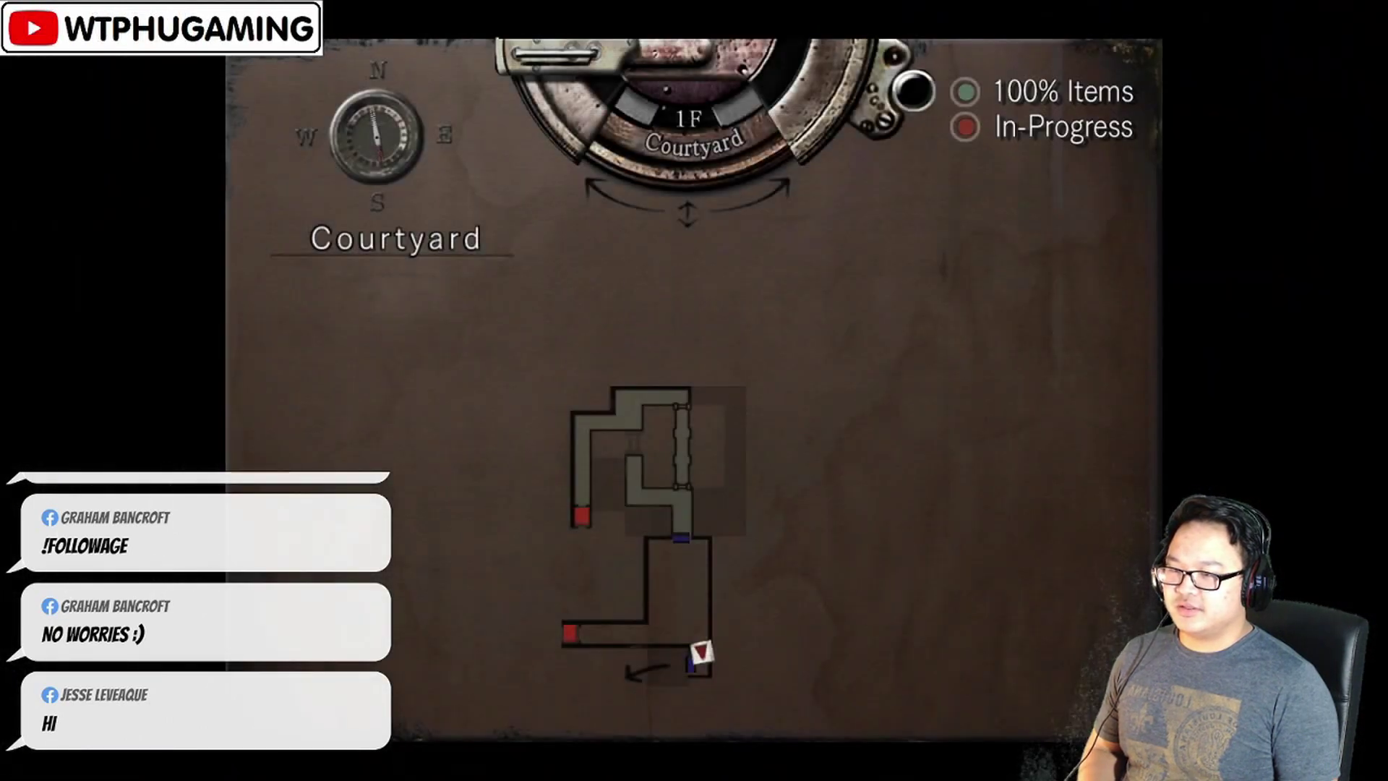
{"action": "key", "text": "m"}
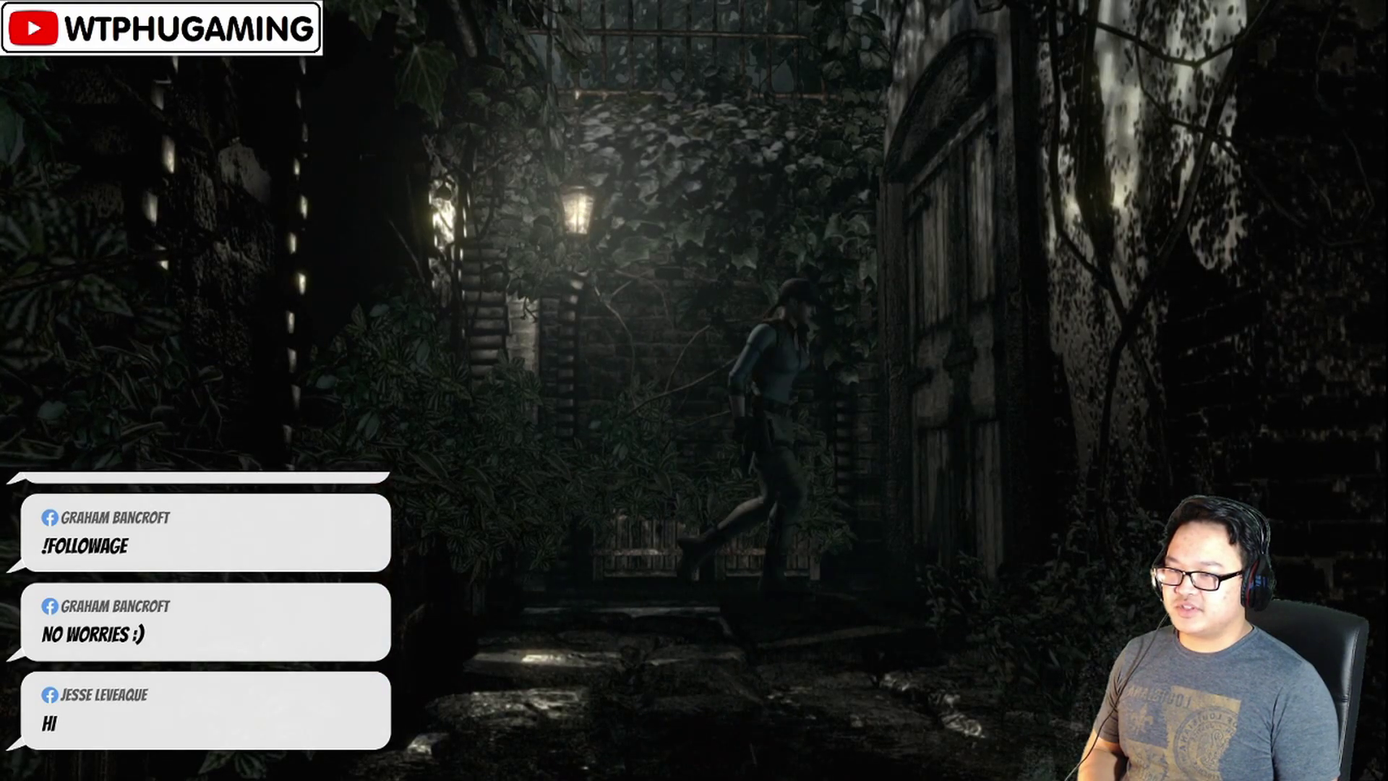
{"action": "key", "text": "Return"}
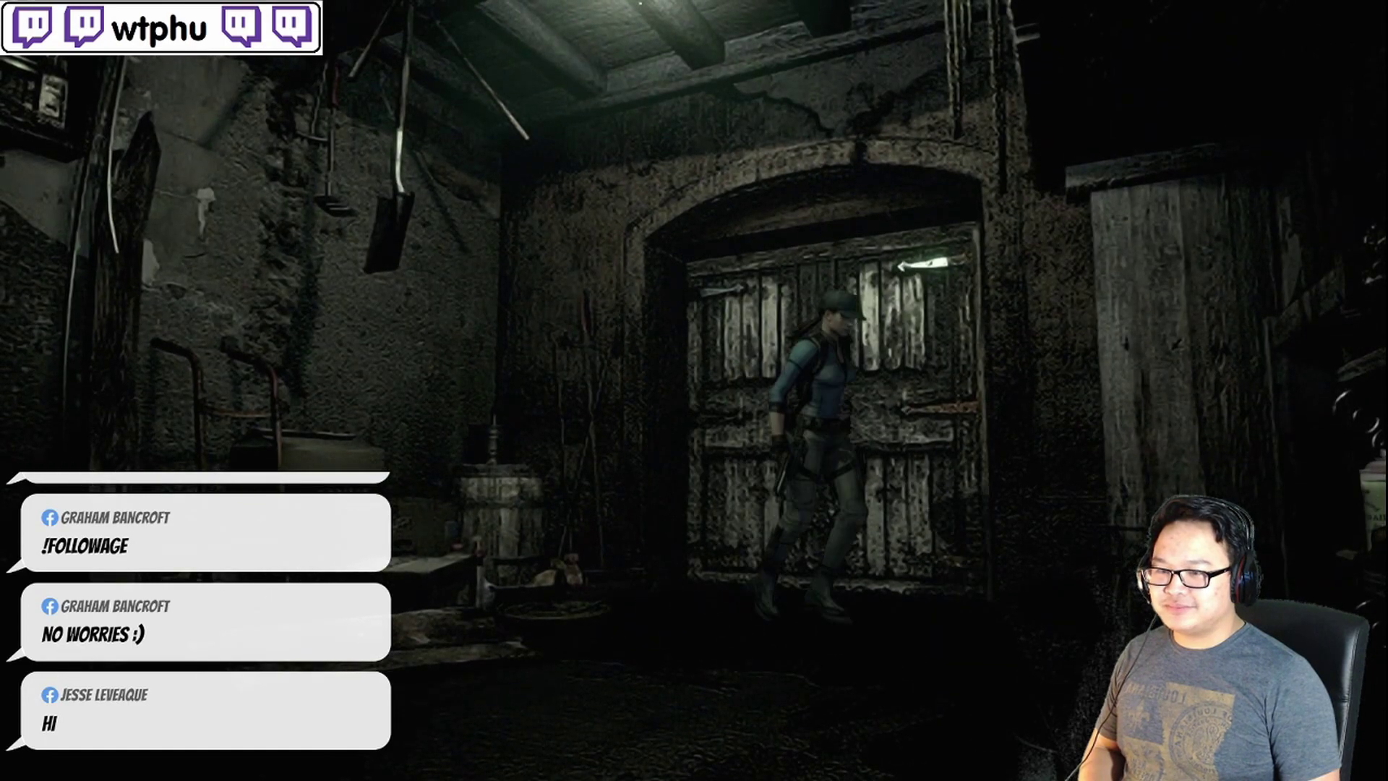
Look at the mansion map, then bring it back up and flip between floors
{"action": "key", "text": "m"}
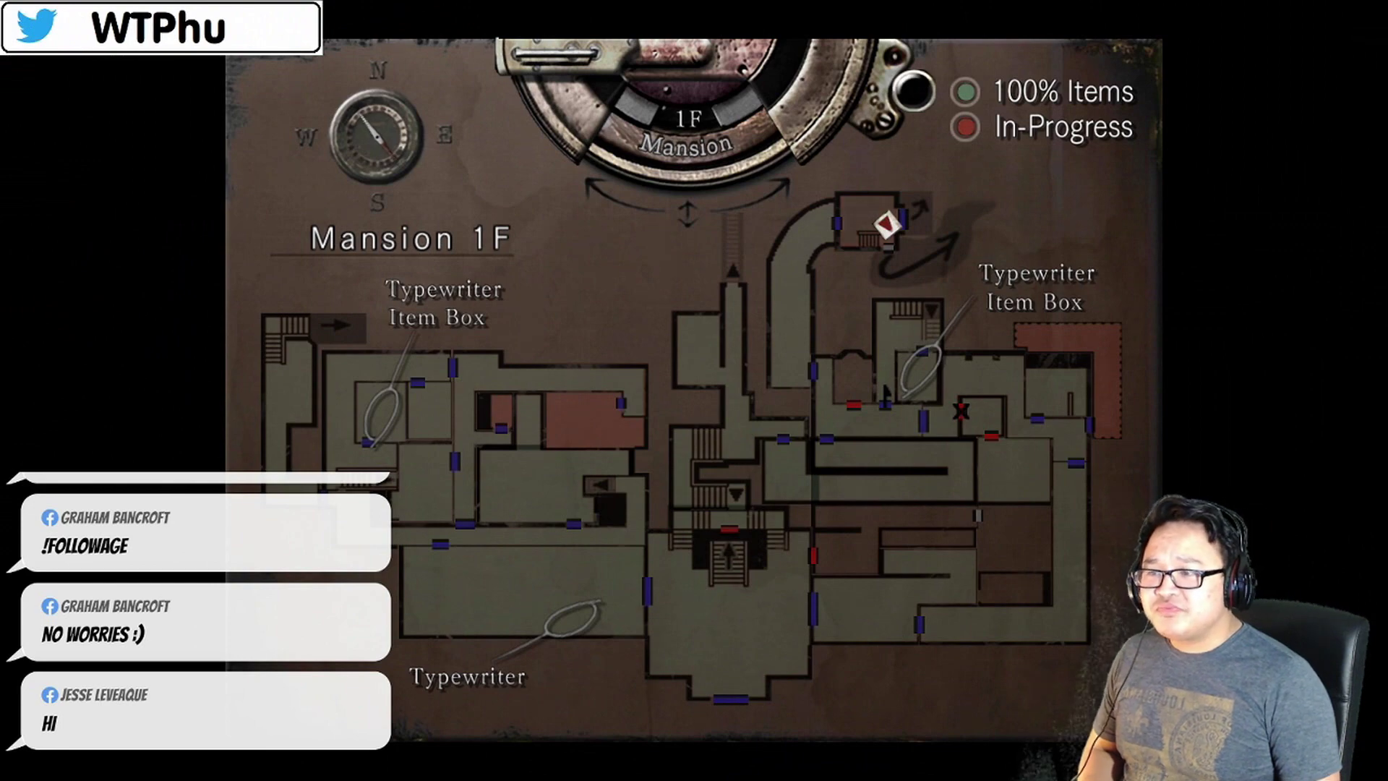
{"action": "key", "text": "m"}
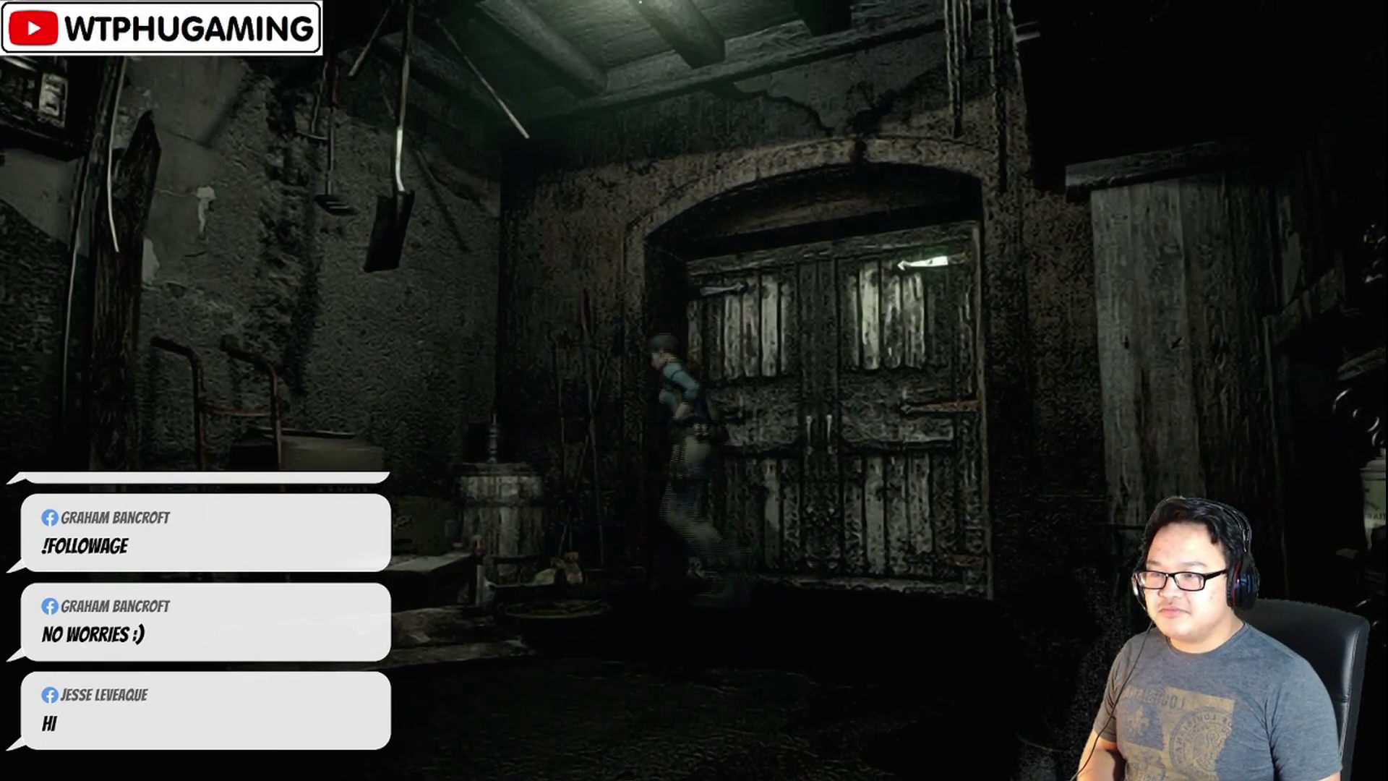
{"action": "key", "text": "m"}
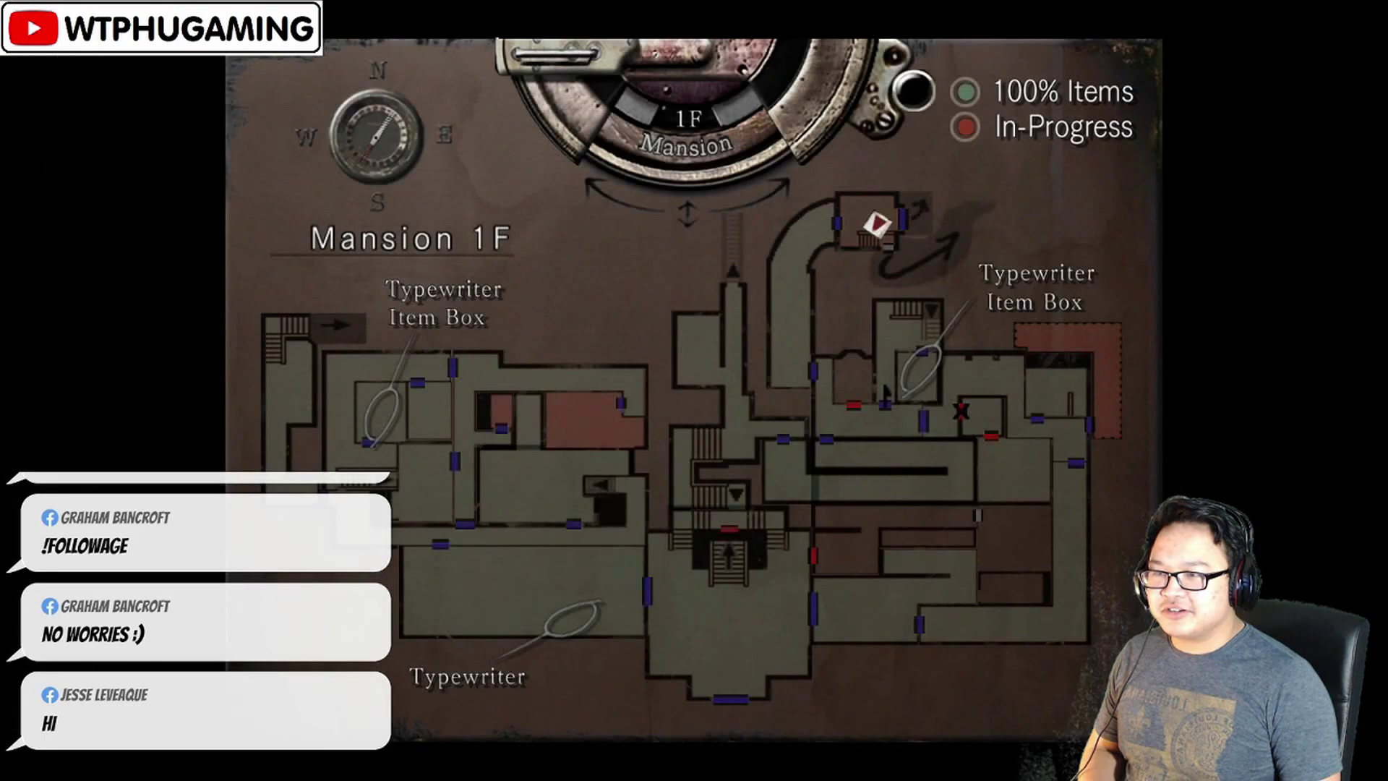
{"action": "key", "text": "Down"}
{"action": "key", "text": "Up"}
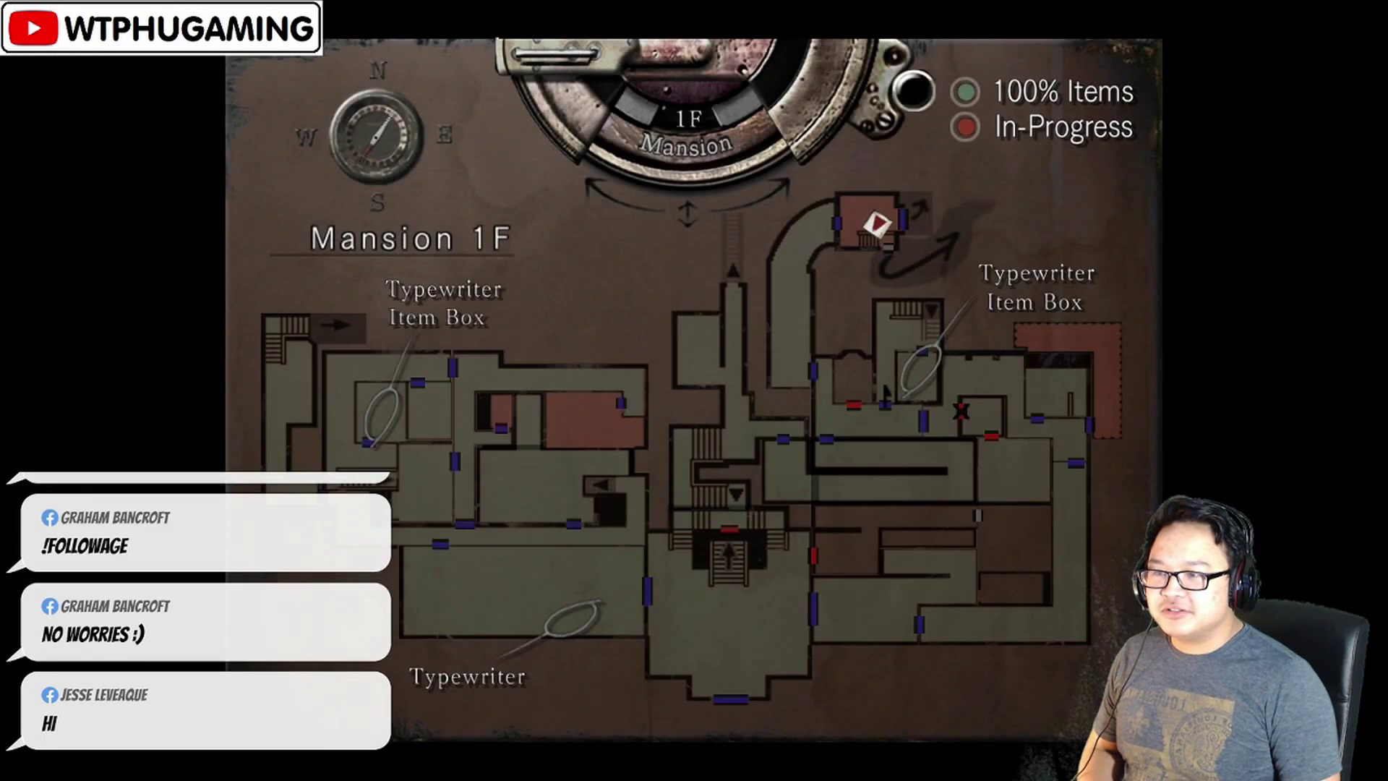
{"action": "key", "text": "Up"}
Toggle between Courtyard and Mansion maps, peek at the basement, and close on Mansion 1F
{"action": "key", "text": "Left"}
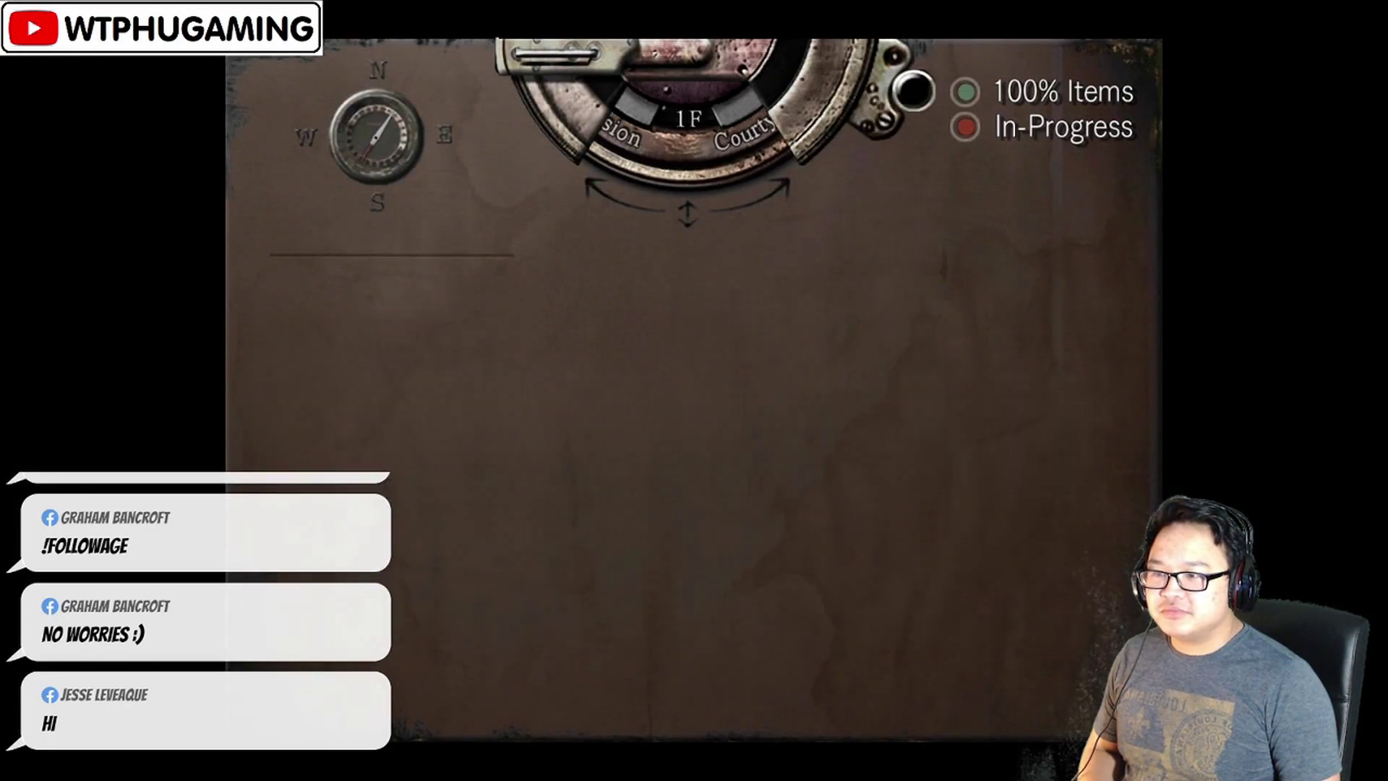
{"action": "key", "text": "Down"}
{"action": "key", "text": "Up"}
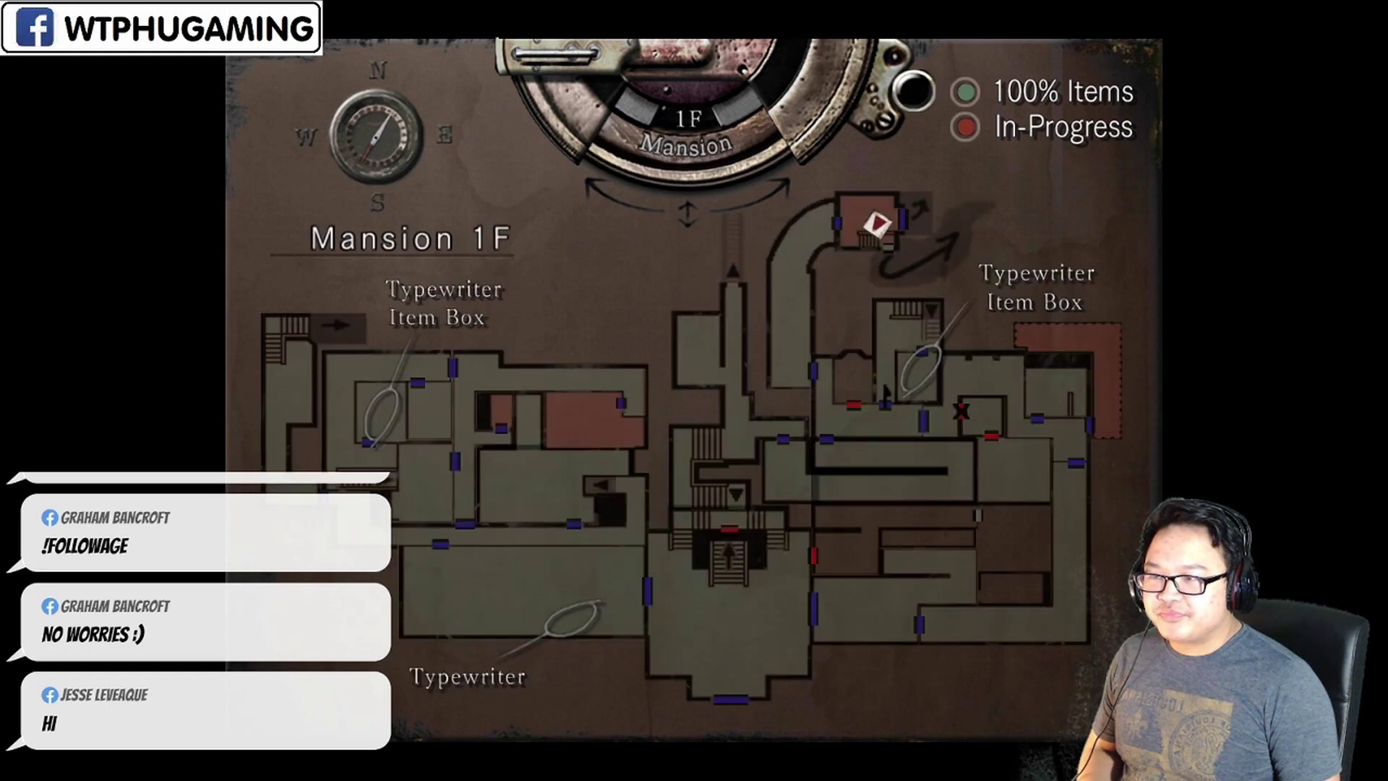
{"action": "key", "text": "Left"}
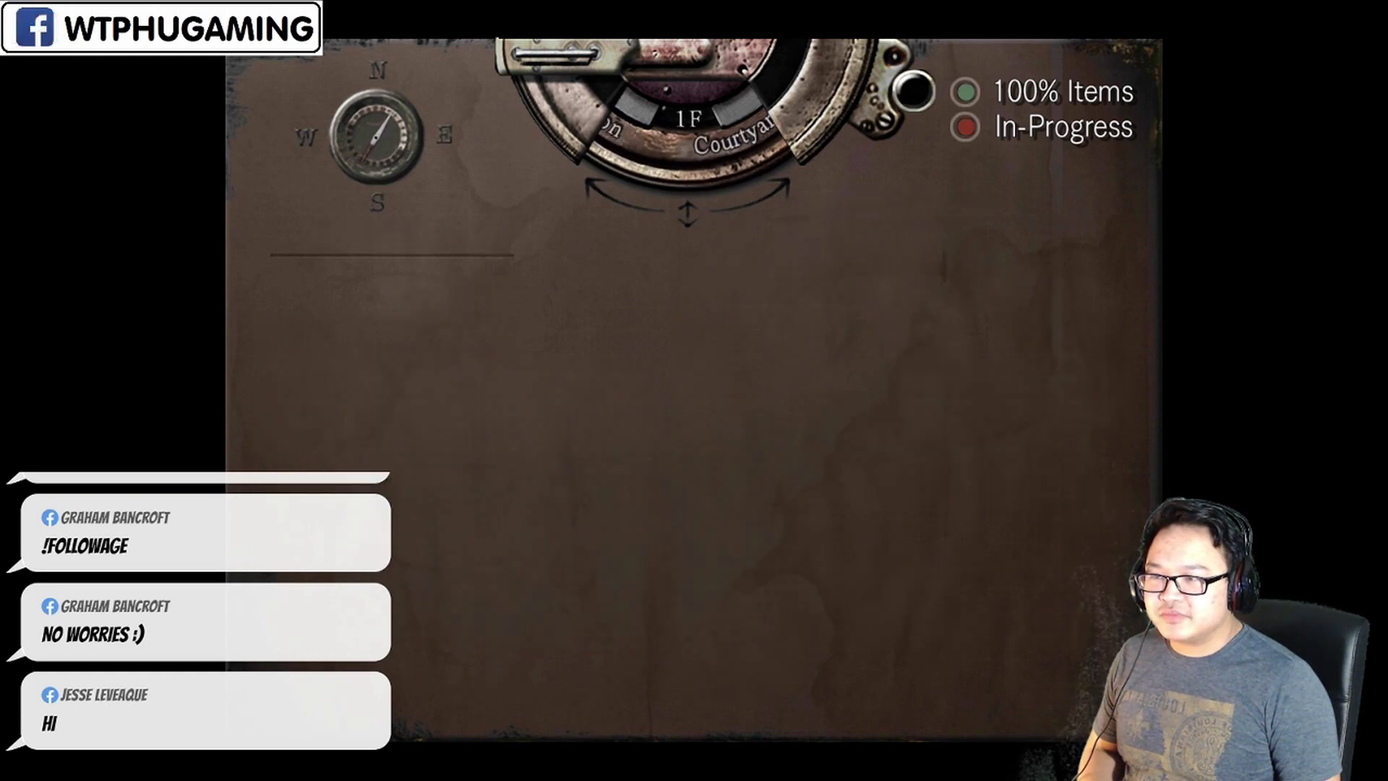
{"action": "key", "text": "Right"}
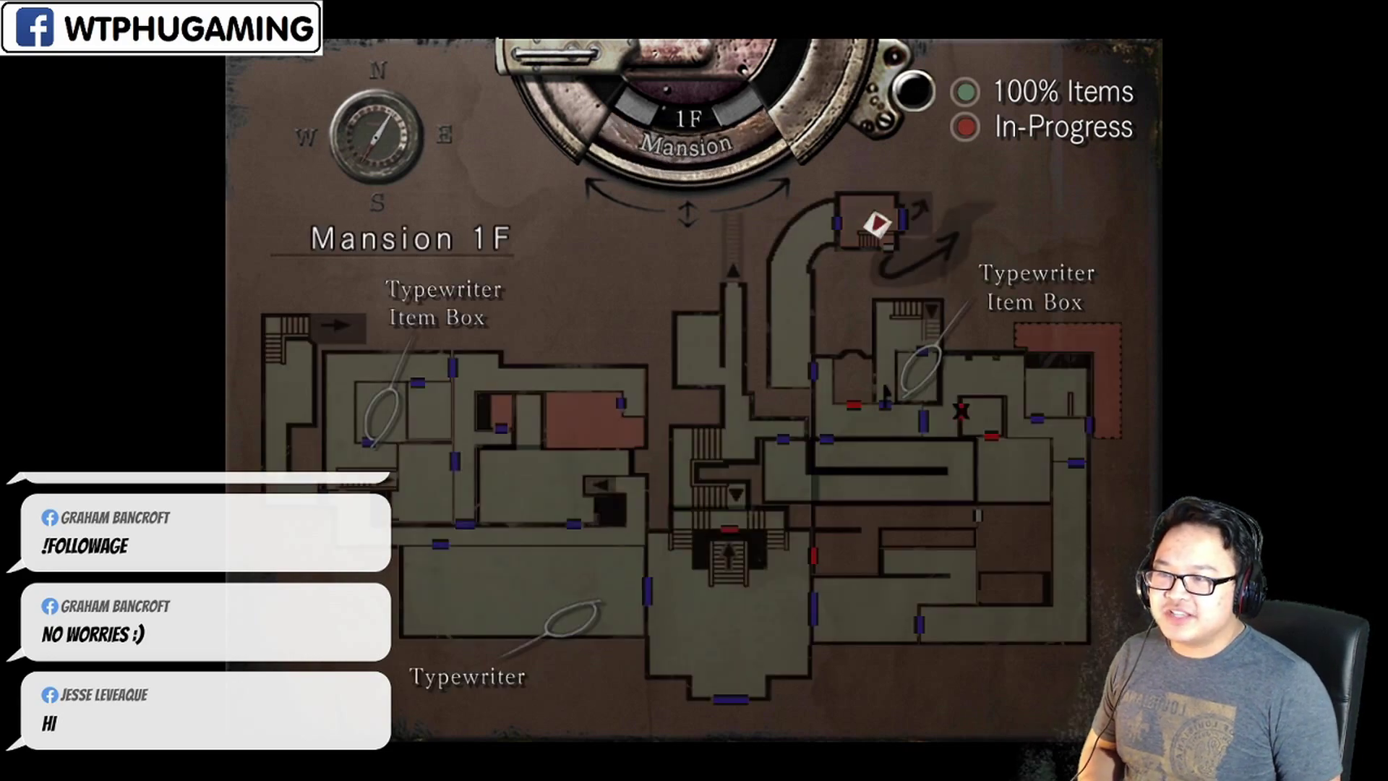
{"action": "key", "text": "Escape"}
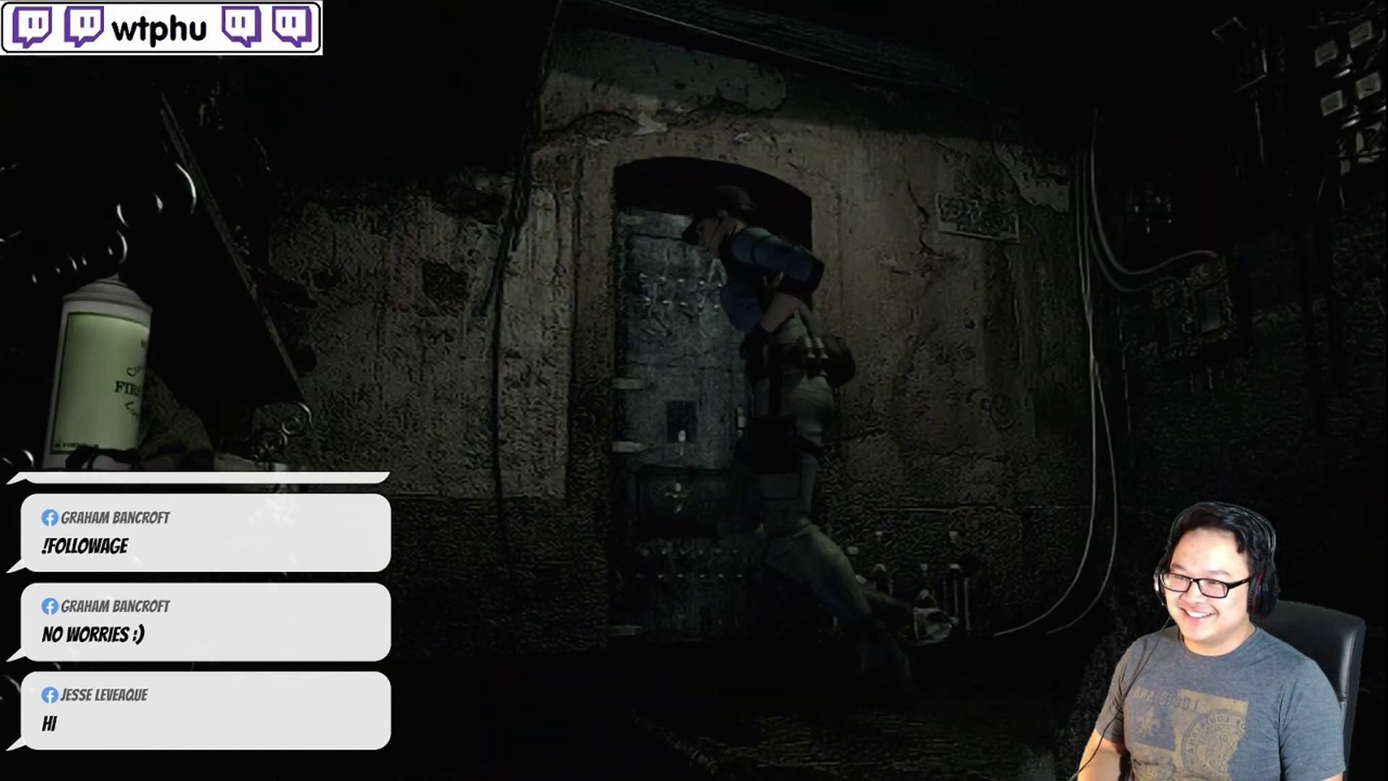
Check the mansion 1F map, then cross the room and enter the shelf room
{"action": "key", "text": "m"}
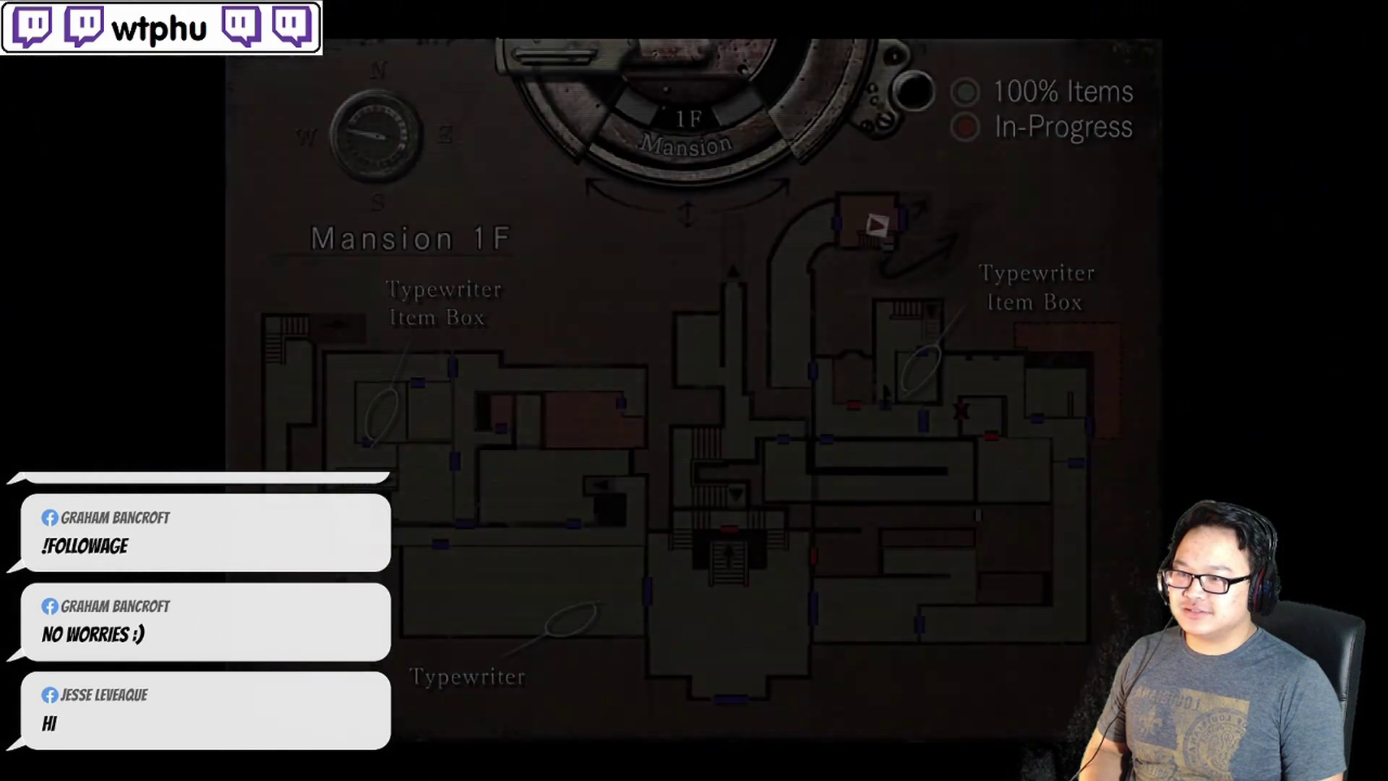
{"action": "key", "text": "Up"}
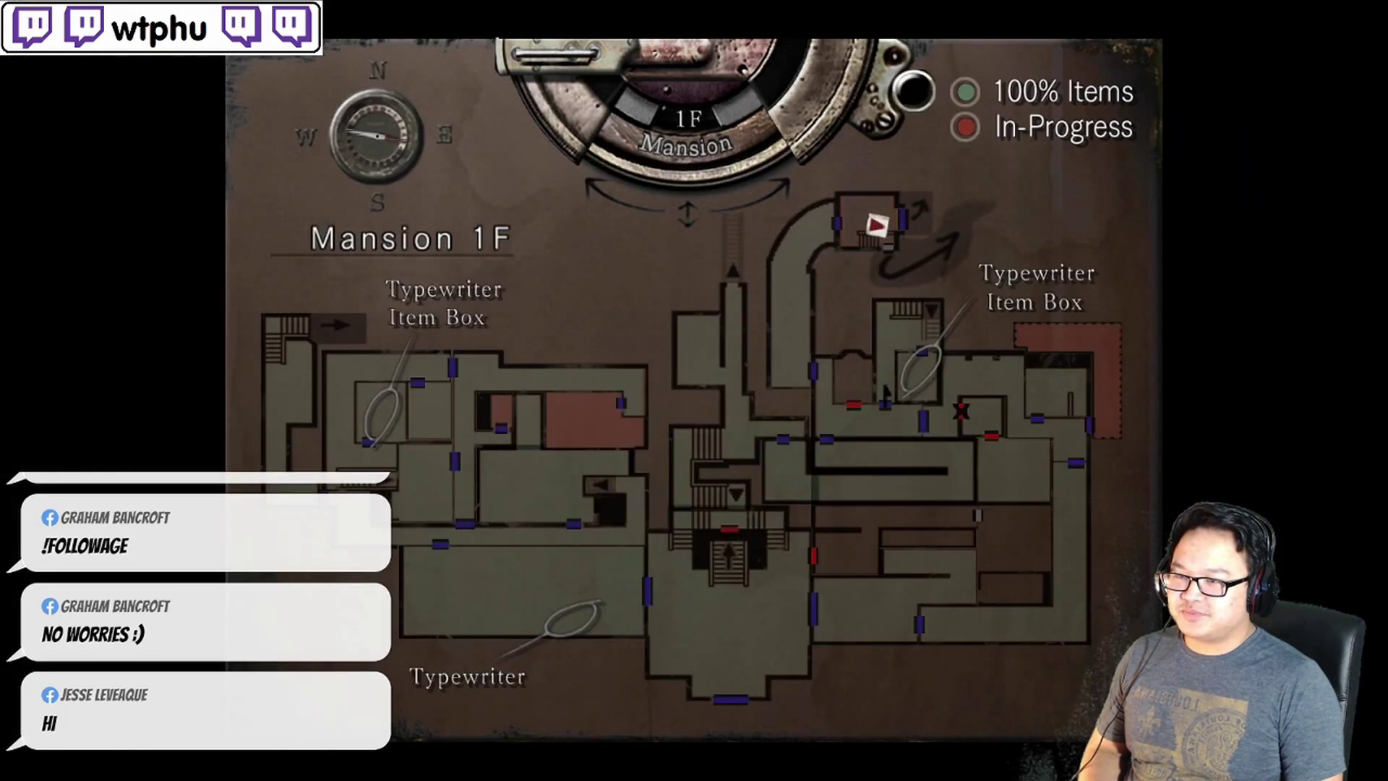
{"action": "key", "text": "m"}
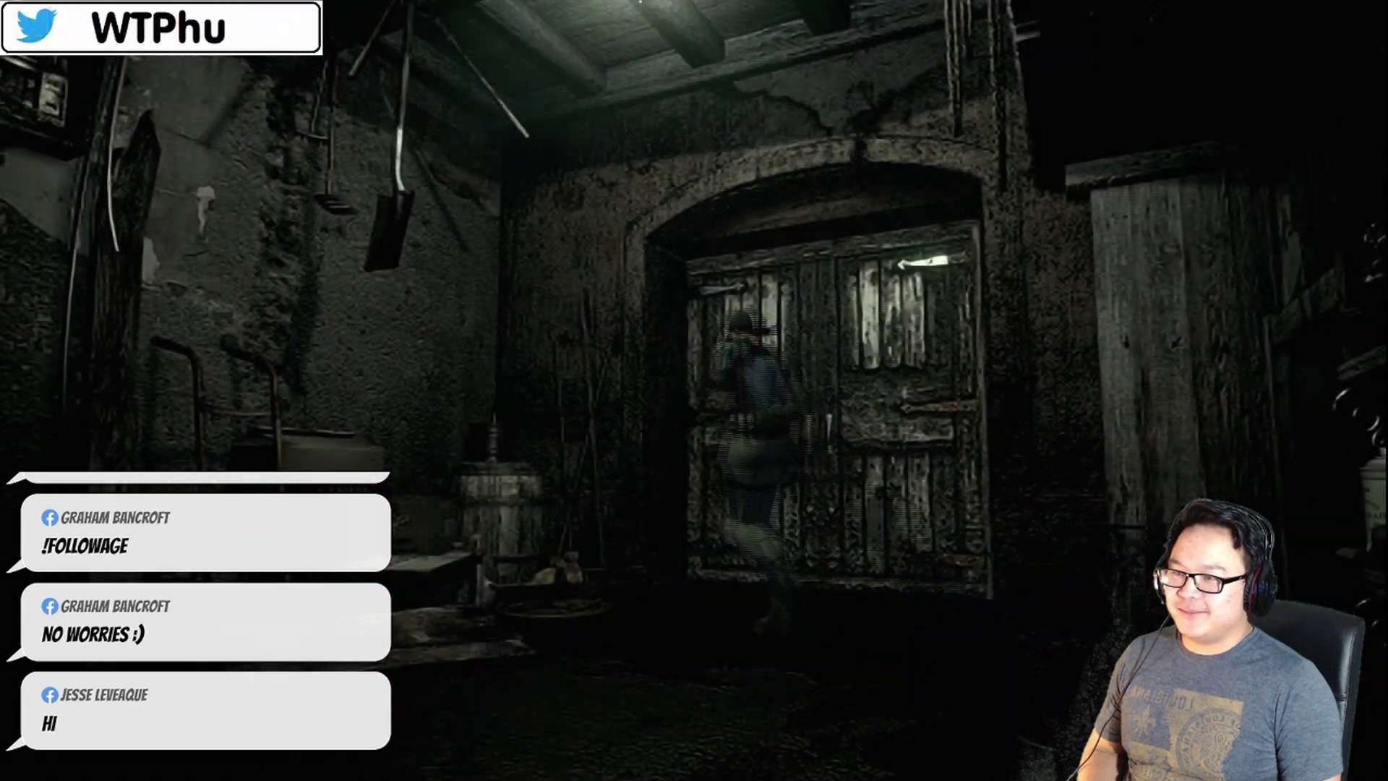
{"action": "key", "text": "Left"}
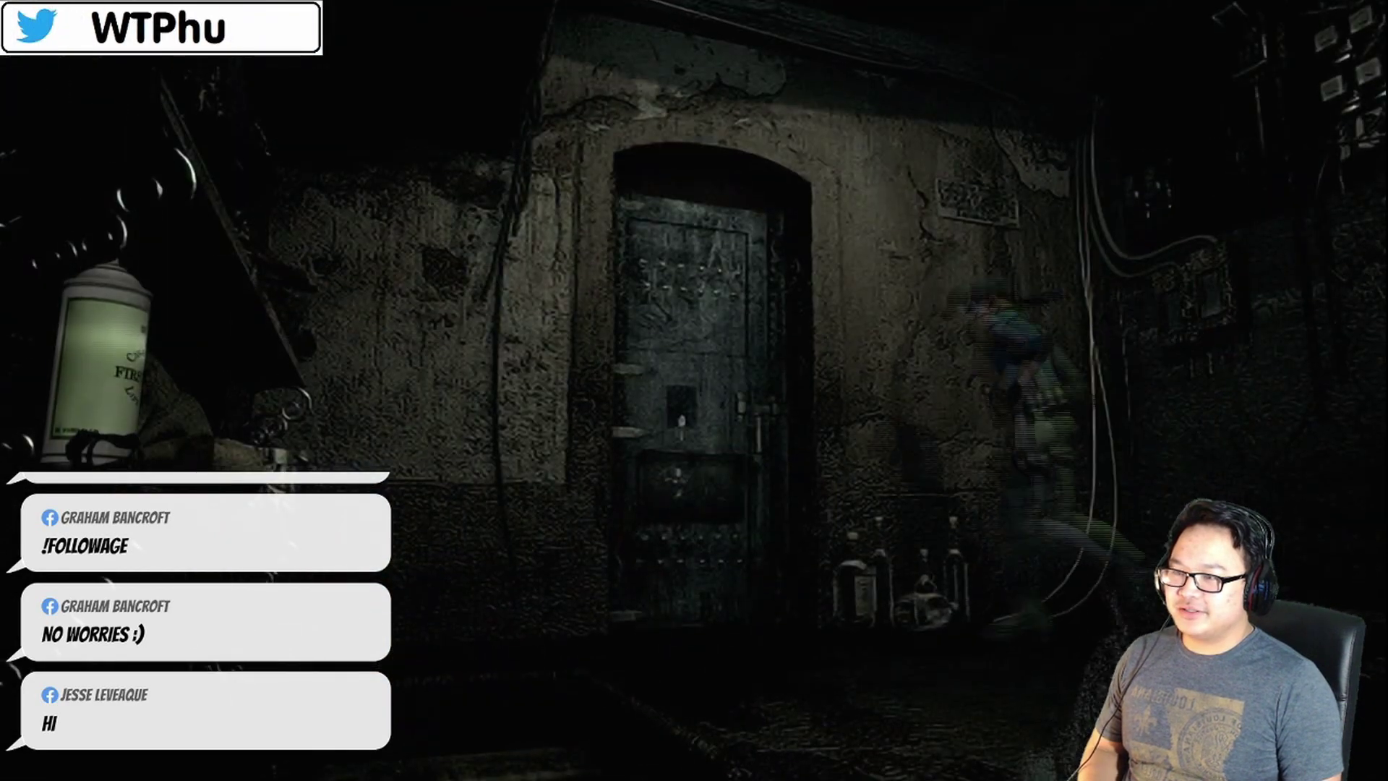
{"action": "key", "text": "Left"}
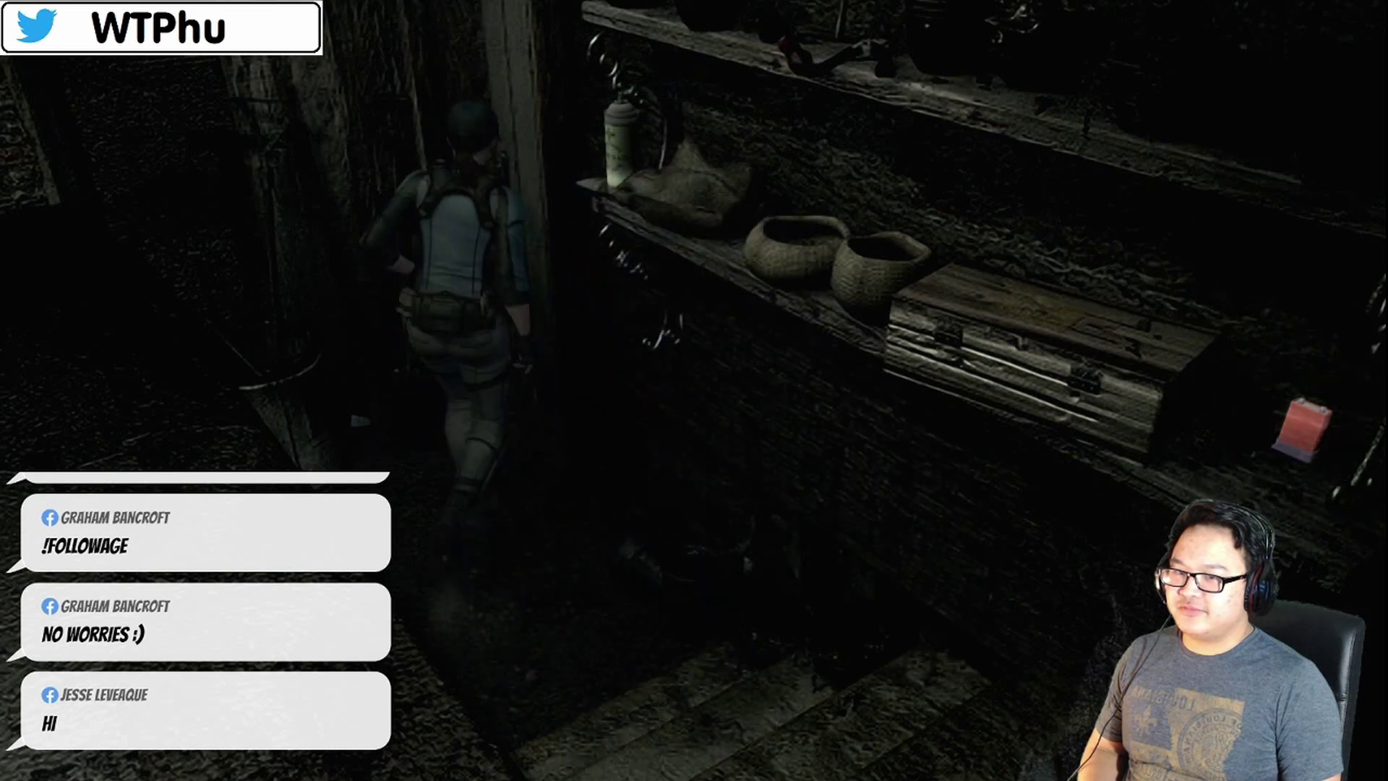
{"action": "key", "text": "Return"}
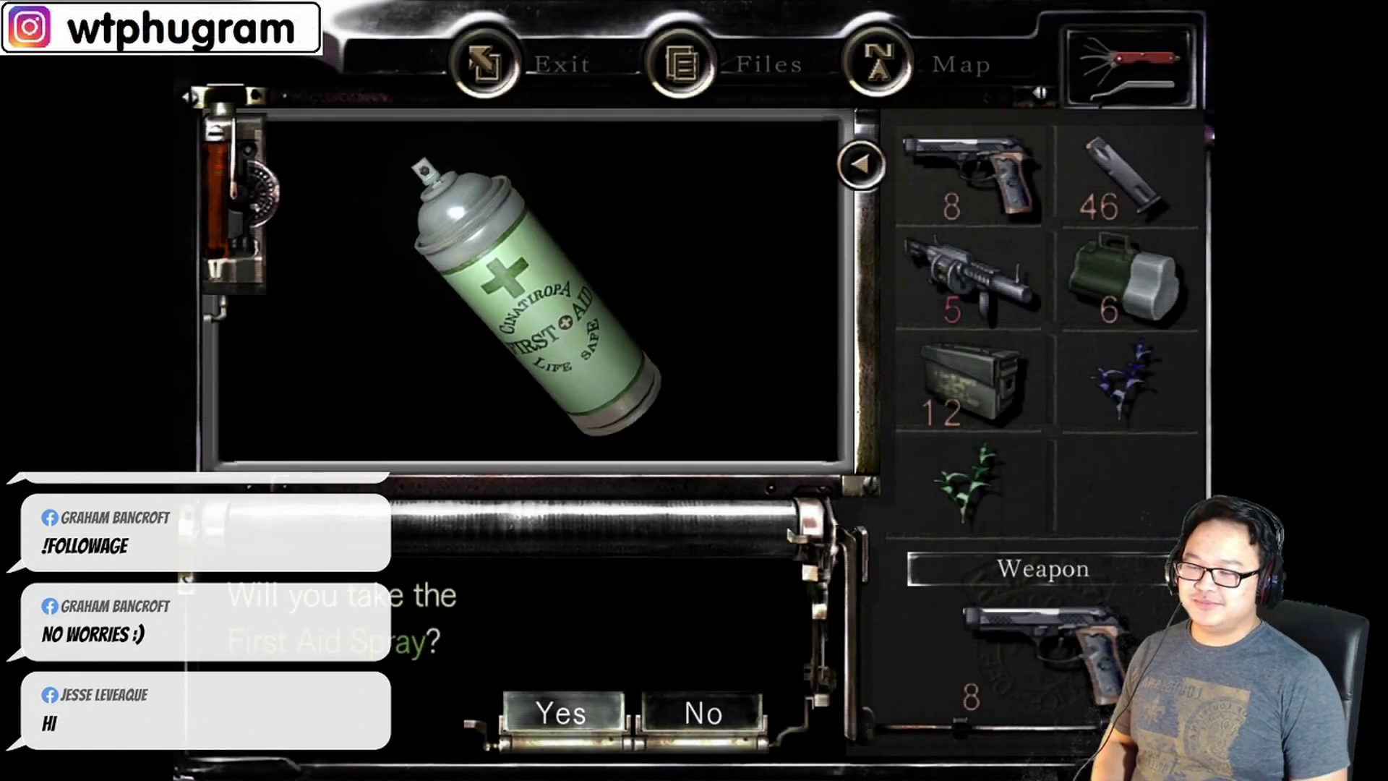
Take the First Aid Spray, dismiss the shelf descriptions, and leave the Battery Pack
{"action": "key", "text": "Return"}
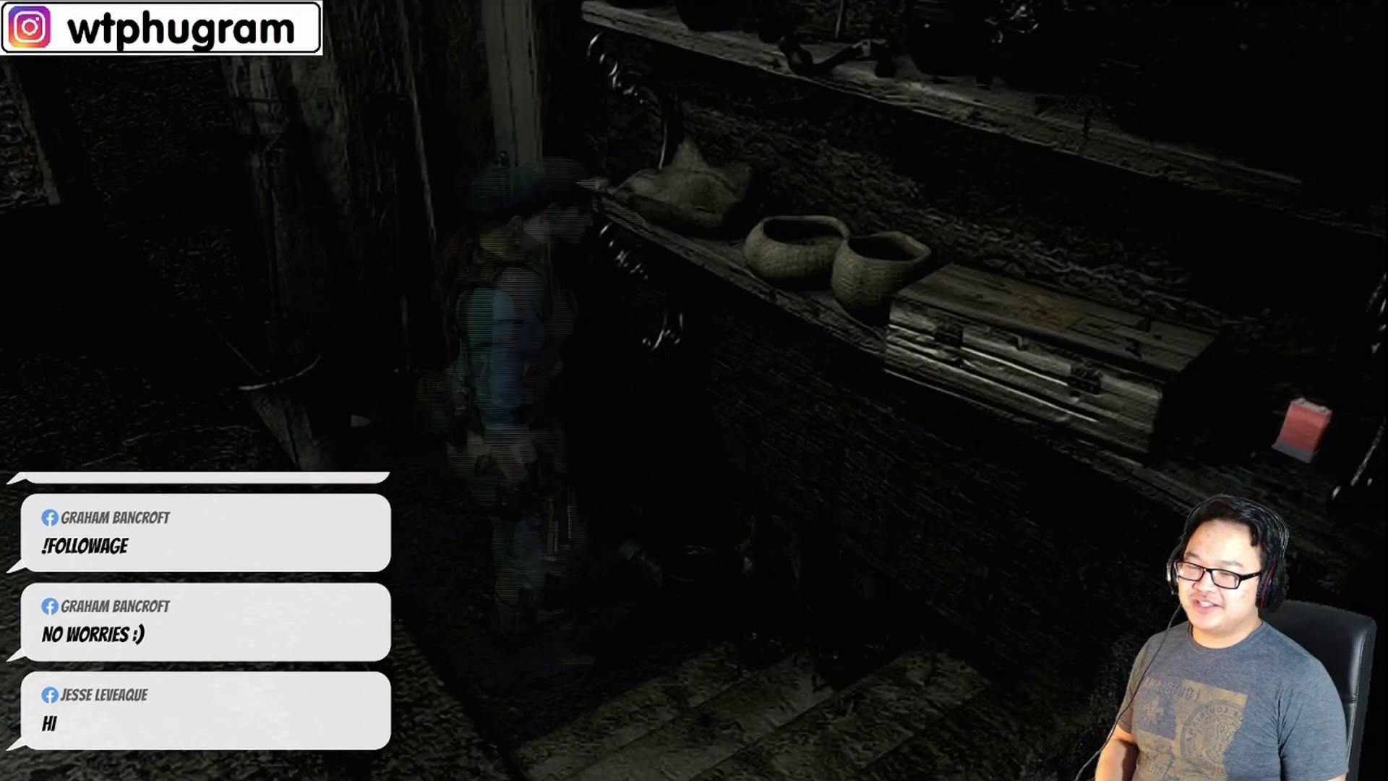
{"action": "key", "text": "Return"}
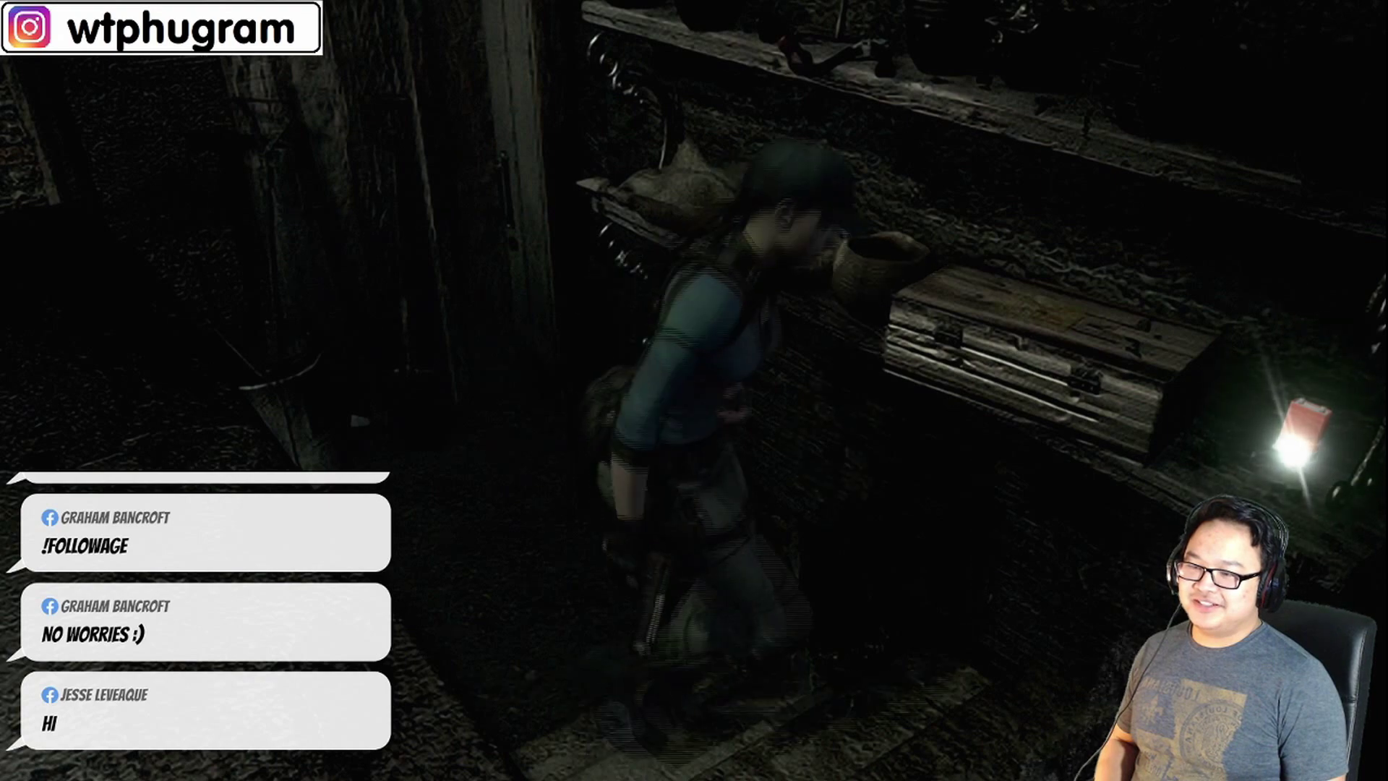
{"action": "key", "text": "Return"}
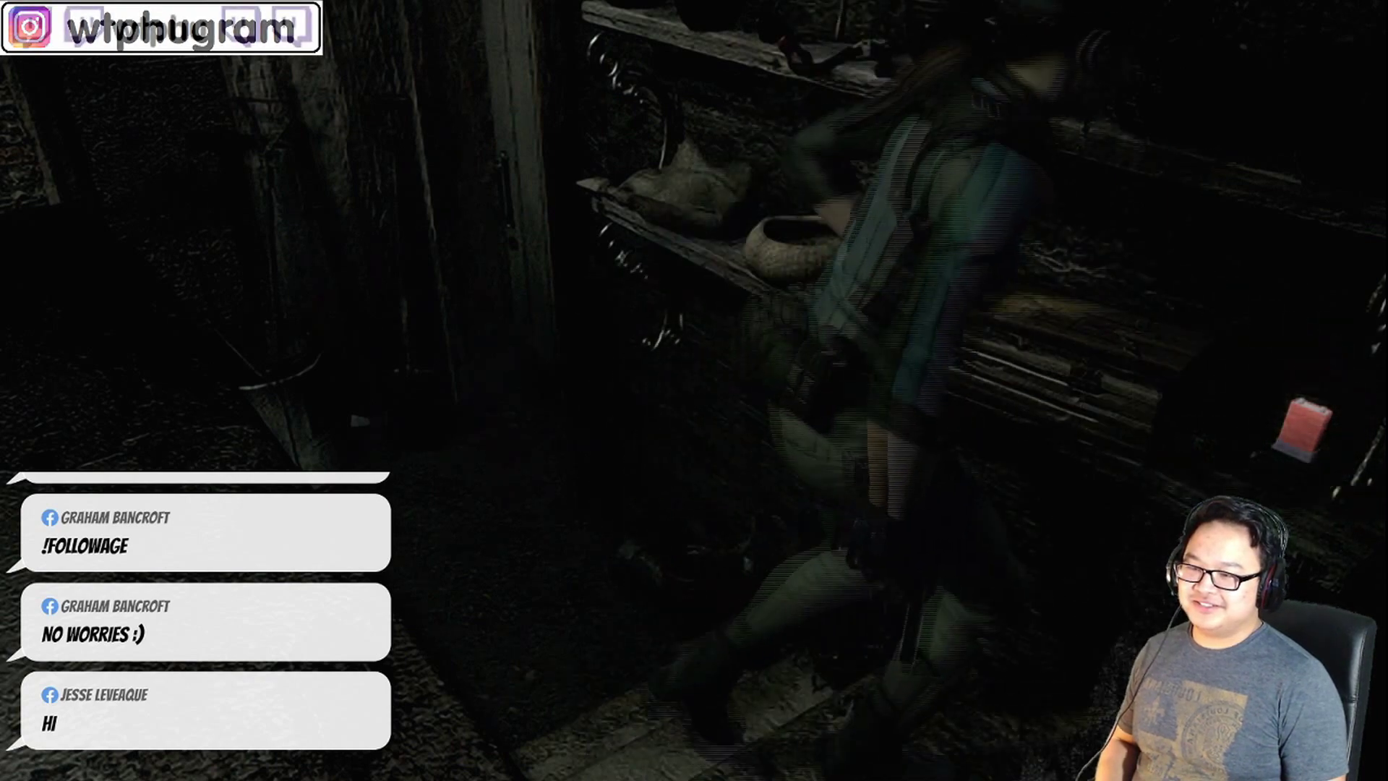
{"action": "key", "text": "Tab"}
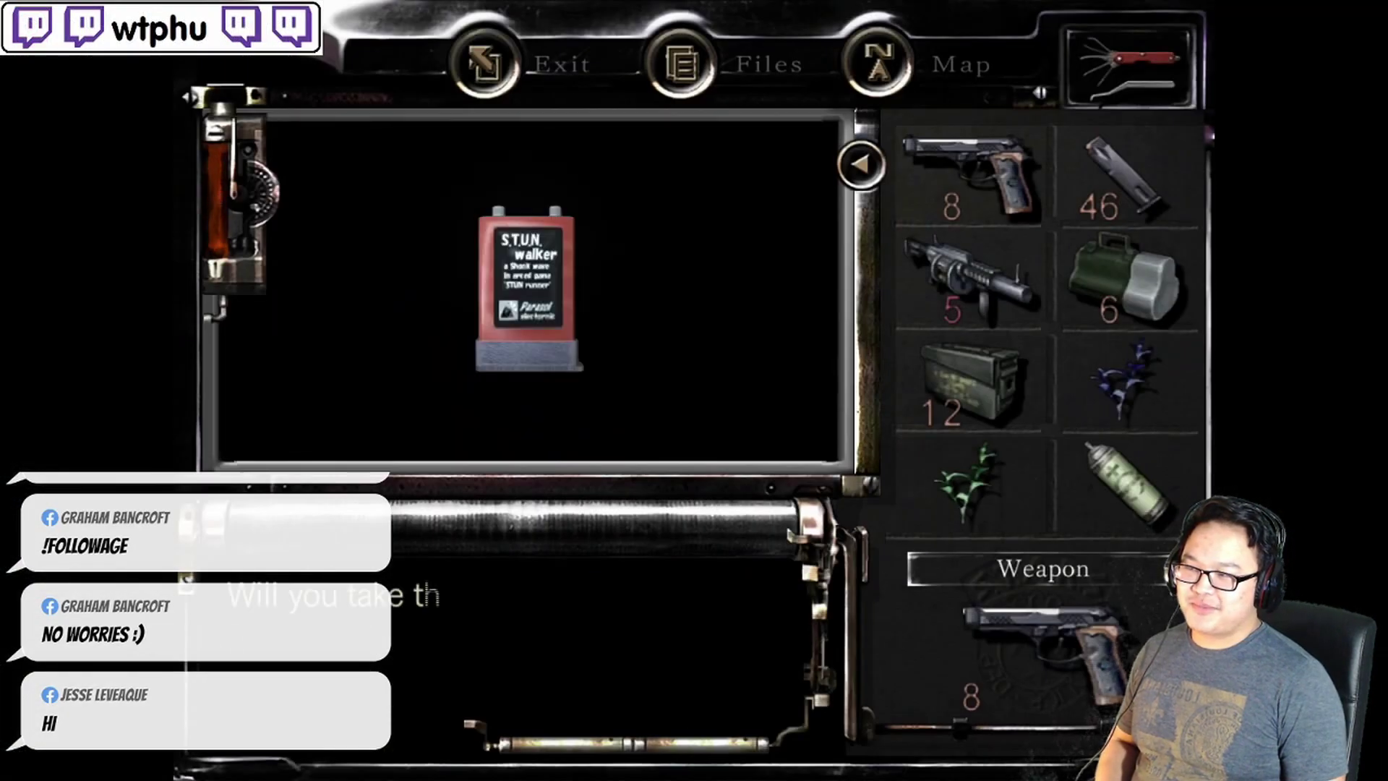
{"action": "key", "text": "Return"}
{"action": "key", "text": "Tab"}
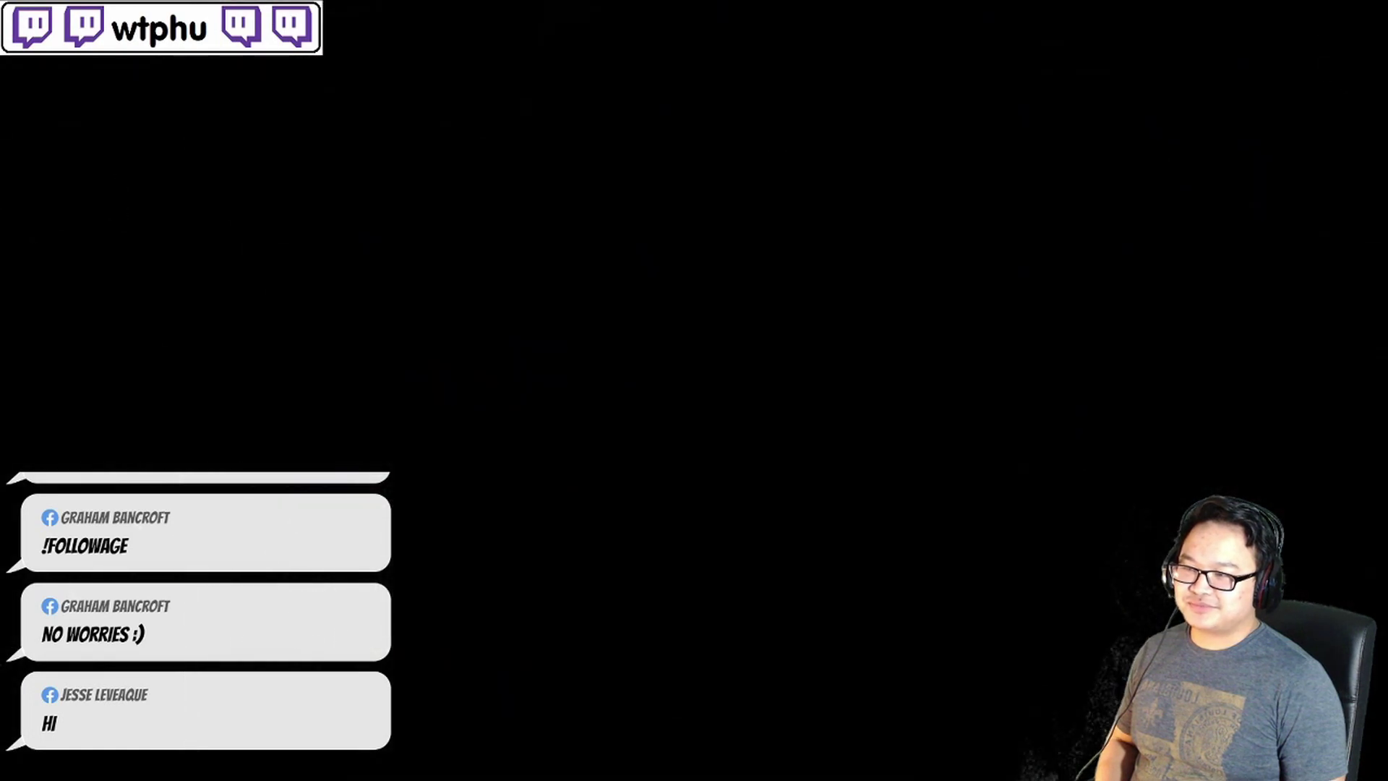
Use the First Aid Spray from the inventory to heal back to Fine
{"action": "key", "text": "Down"}
{"action": "key", "text": "Right"}
{"action": "key", "text": "Down"}
{"action": "key", "text": "Return"}
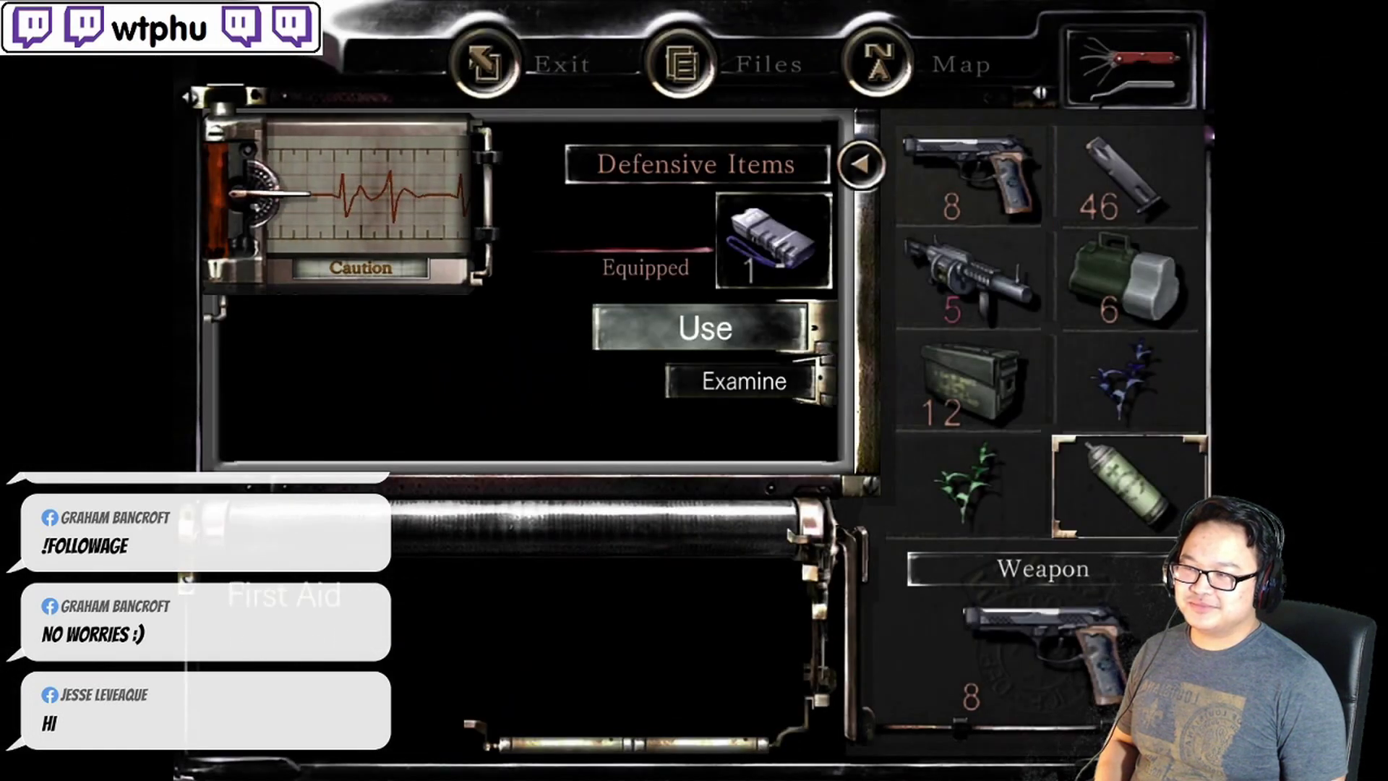
{"action": "key", "text": "Return"}
{"action": "key", "text": "Tab"}
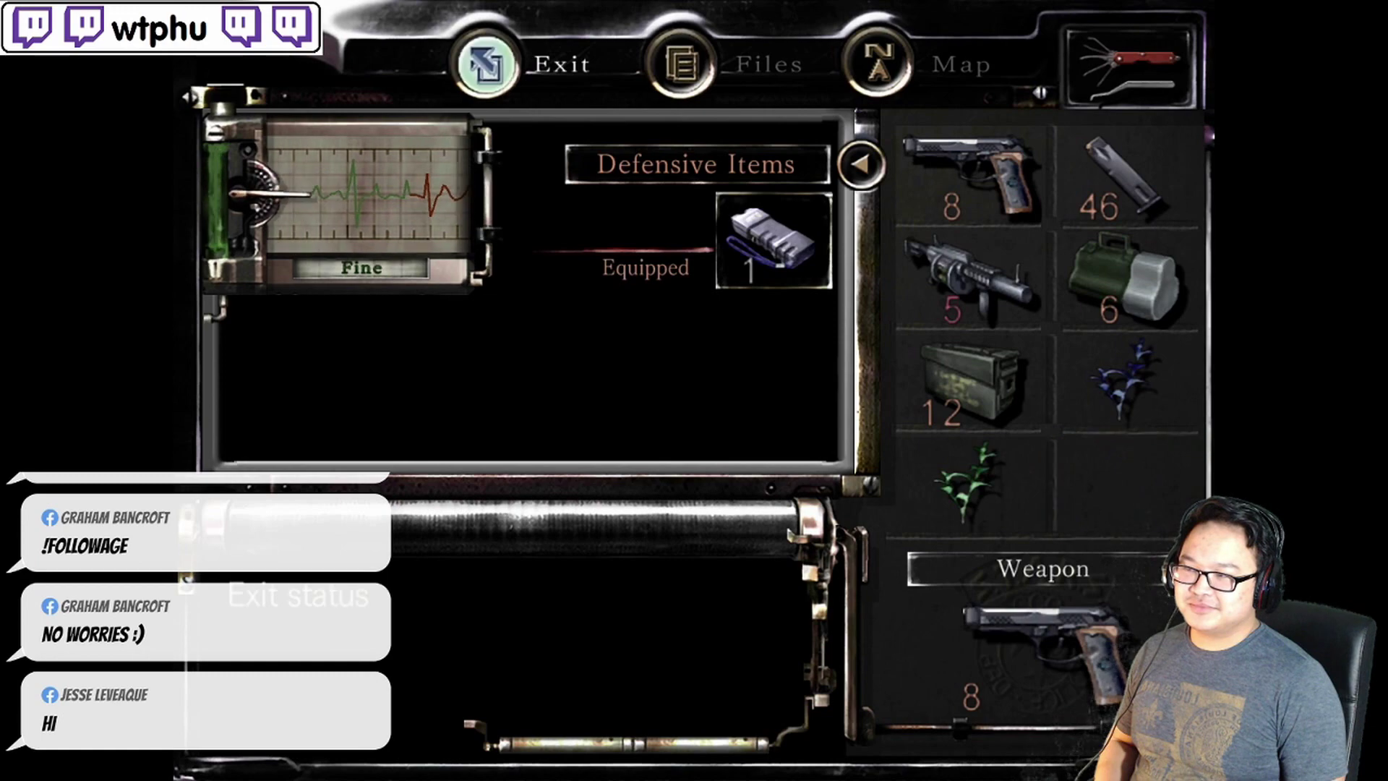
{"action": "key", "text": "Up"}
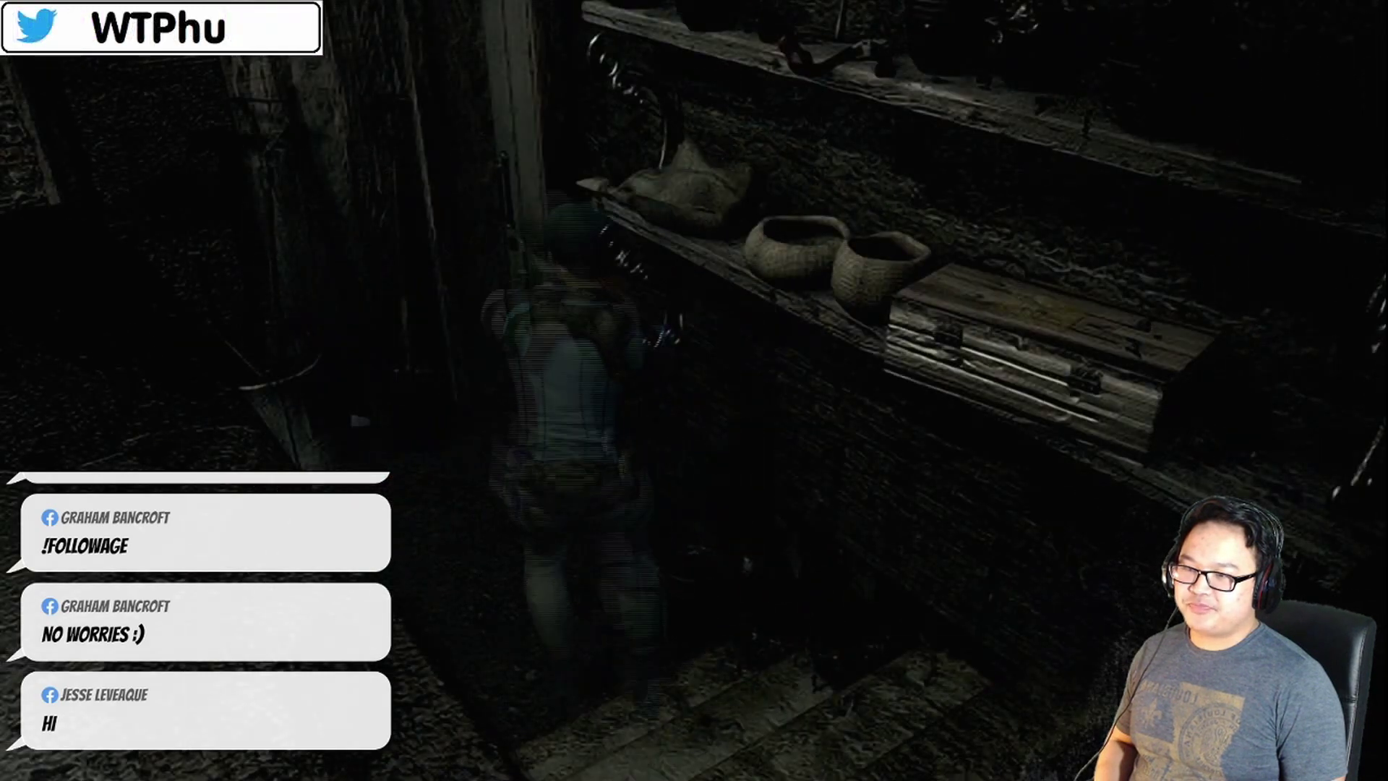
Leave the shelf room and follow the forest path, checking the Courtyard map on the way
{"action": "key", "text": "Return"}
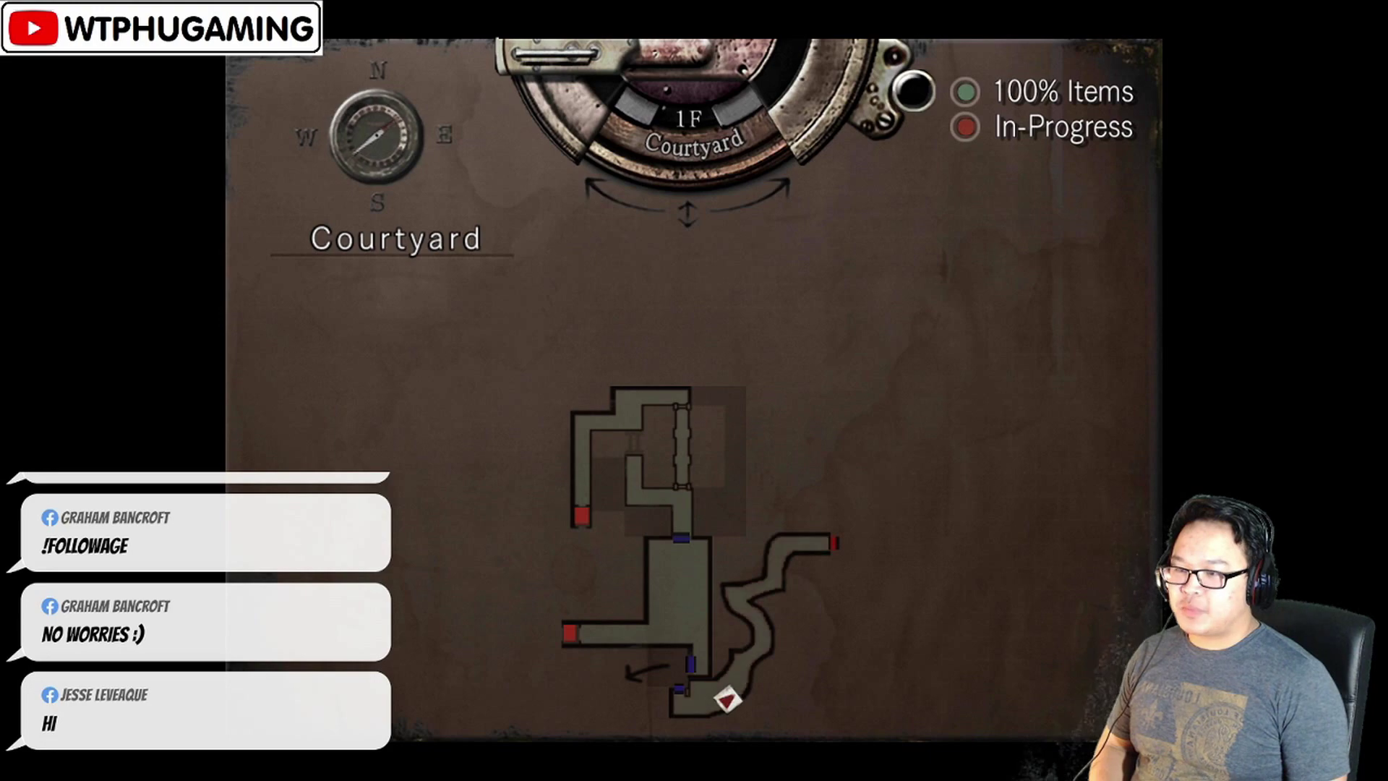
{"action": "key", "text": "m"}
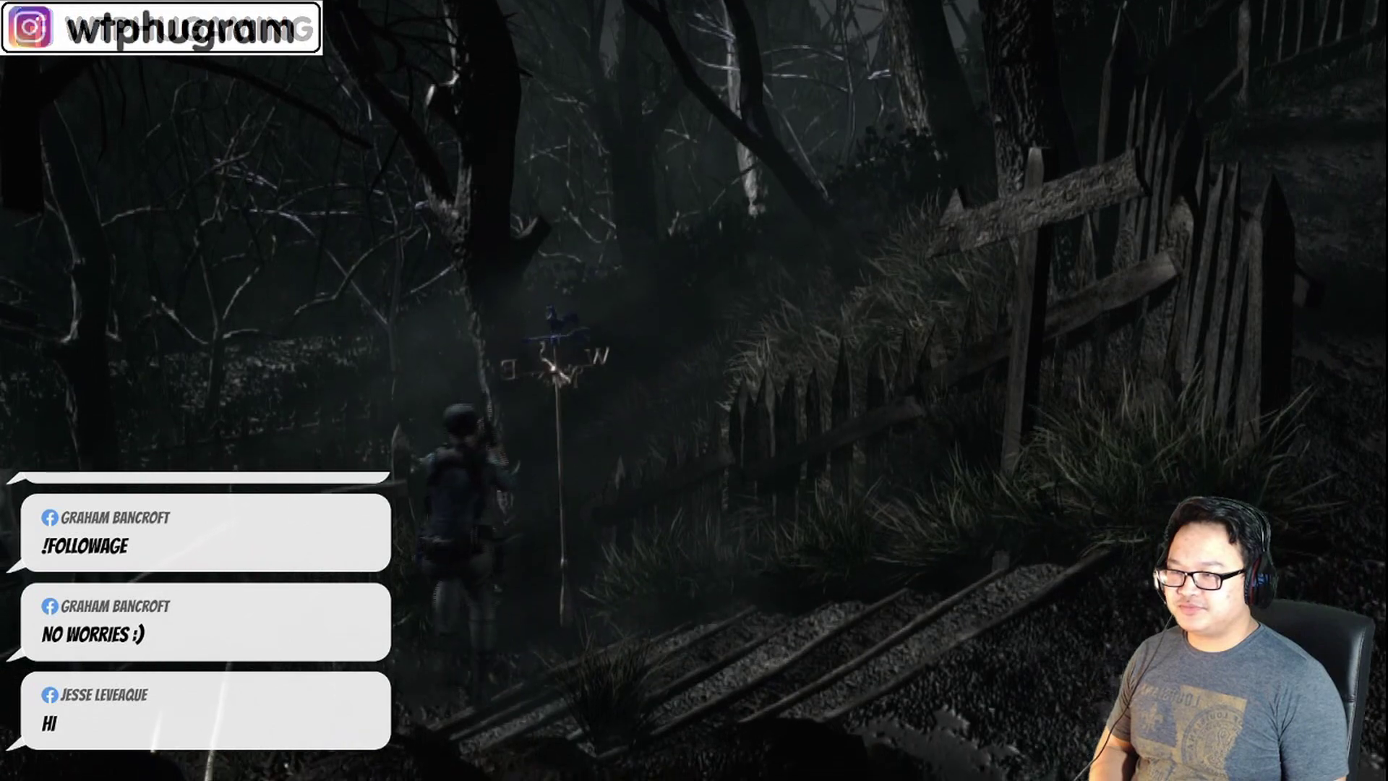
{"action": "key", "text": "m"}
{"action": "key", "text": "m"}
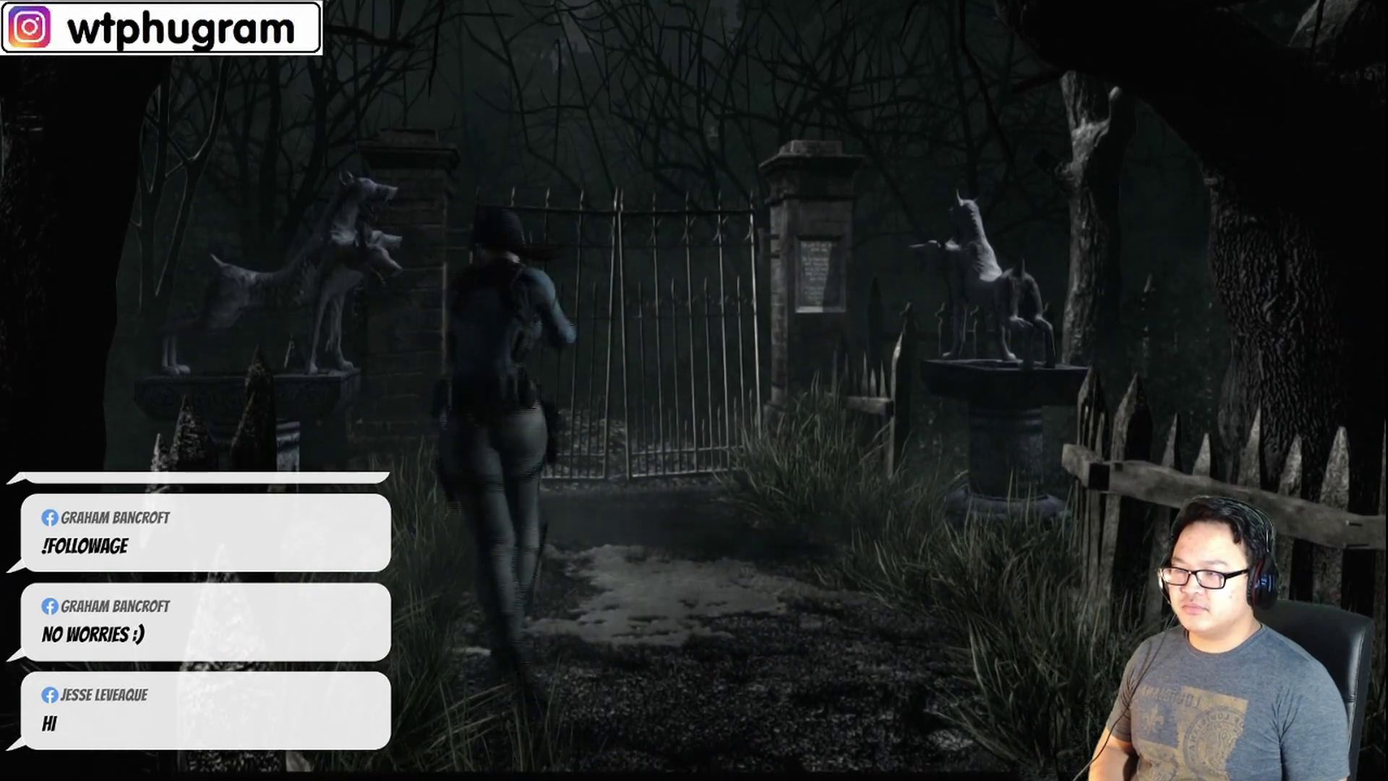
Read the inscriptions on both dog statues at the cemetery gate
{"action": "key", "text": "Return"}
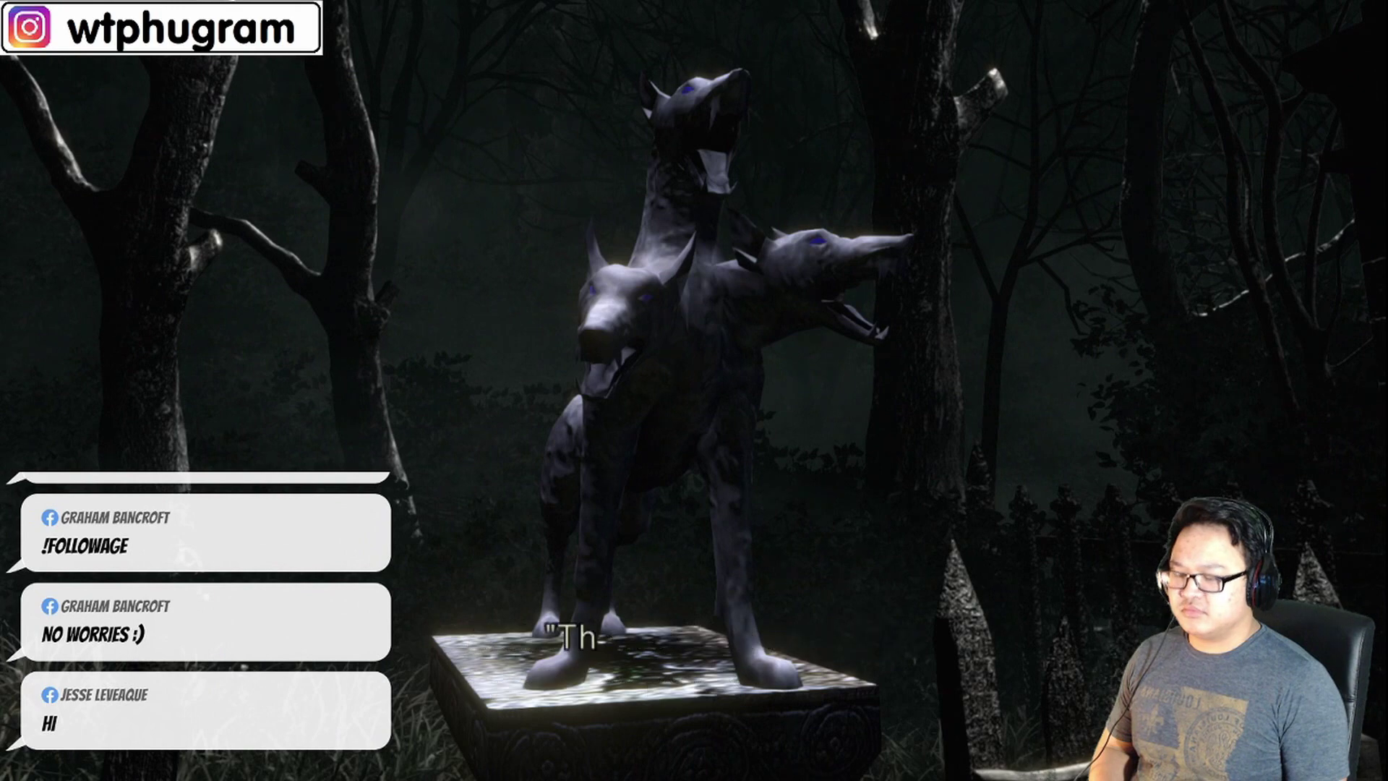
{"action": "key", "text": "Return"}
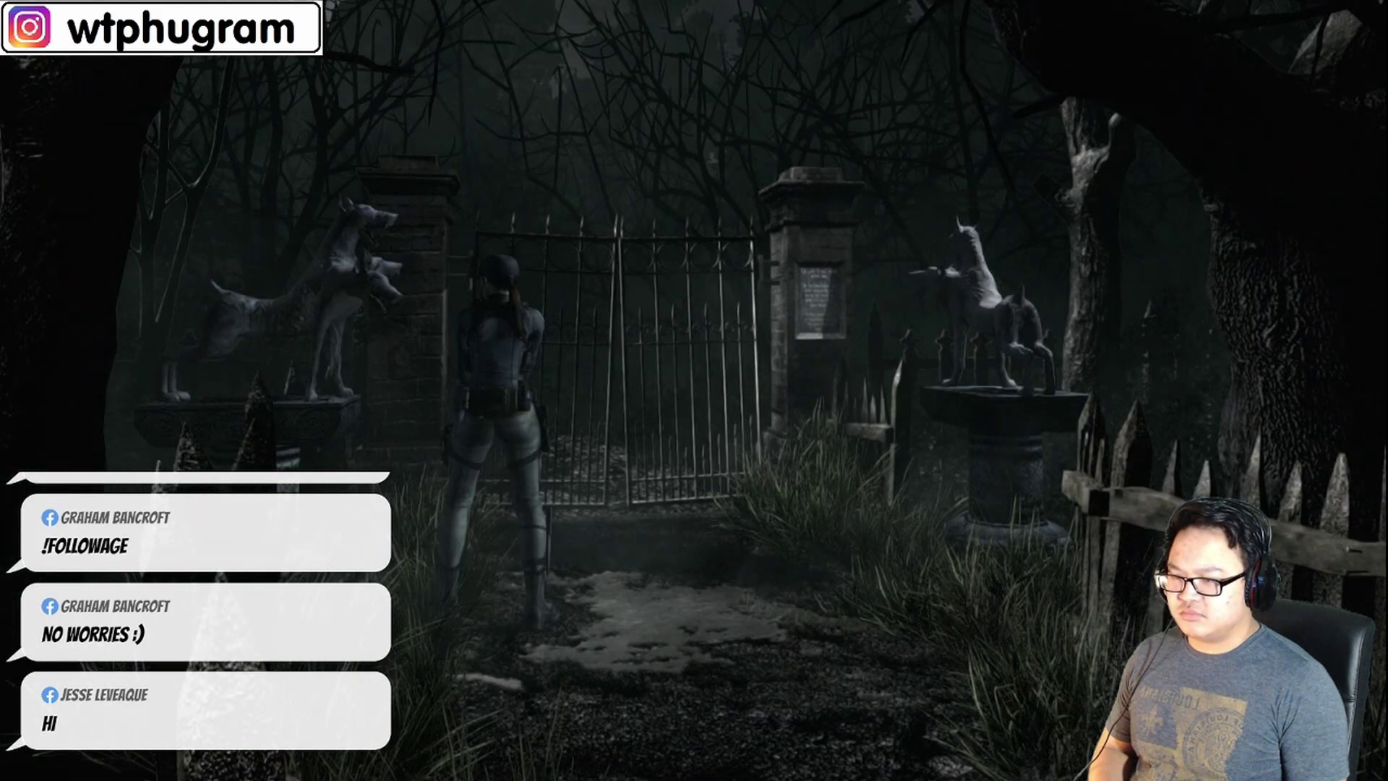
{"action": "key", "text": "Return"}
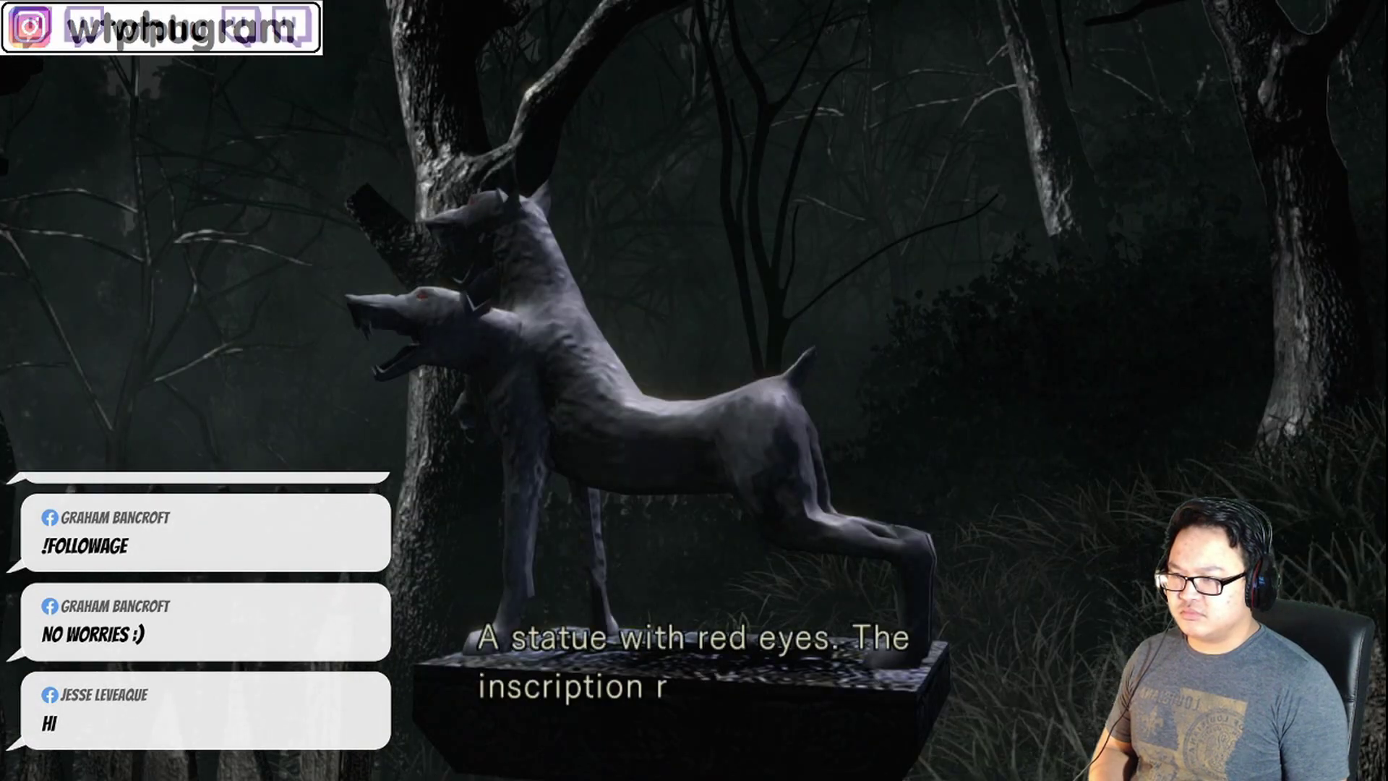
{"action": "key", "text": "Return"}
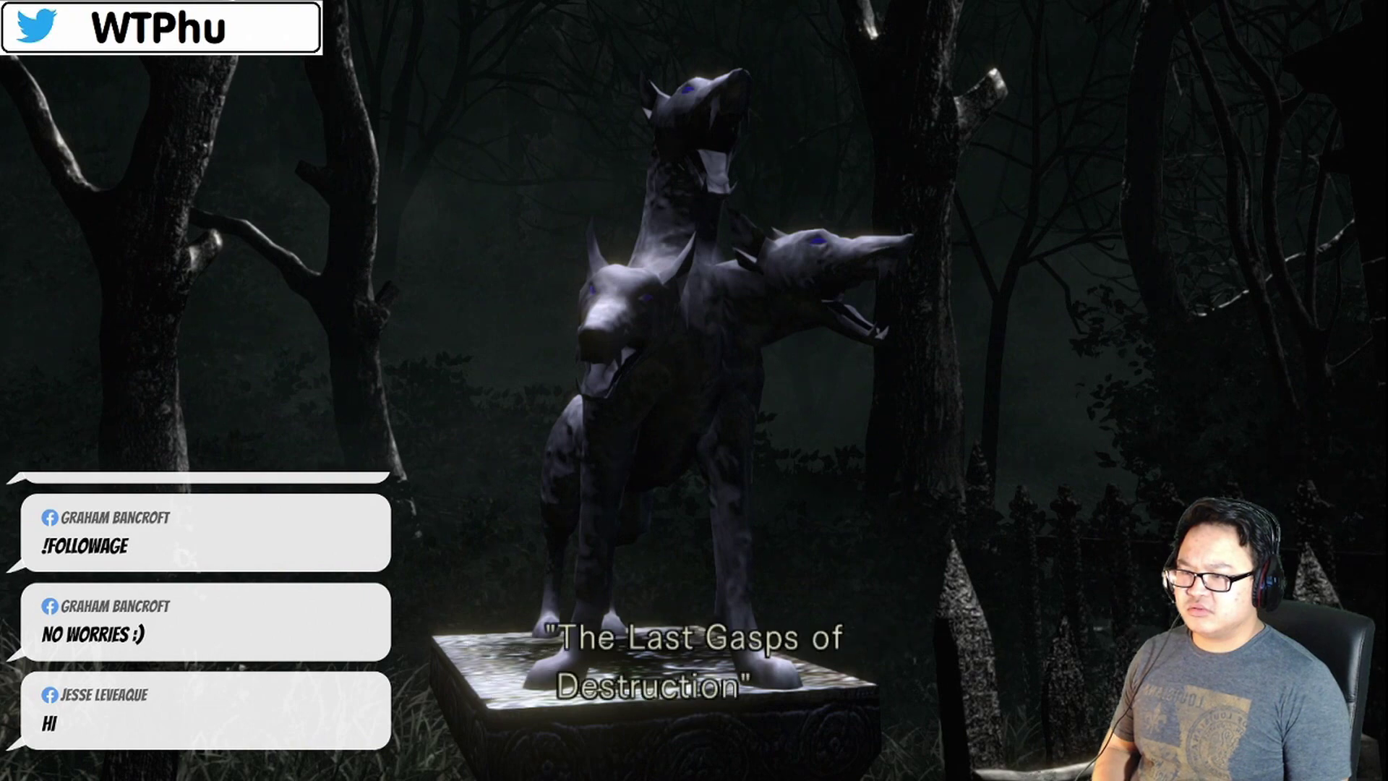
Look over the grenade launcher in the inventory, then cross the wooden bridge along the path
{"action": "key", "text": "Tab"}
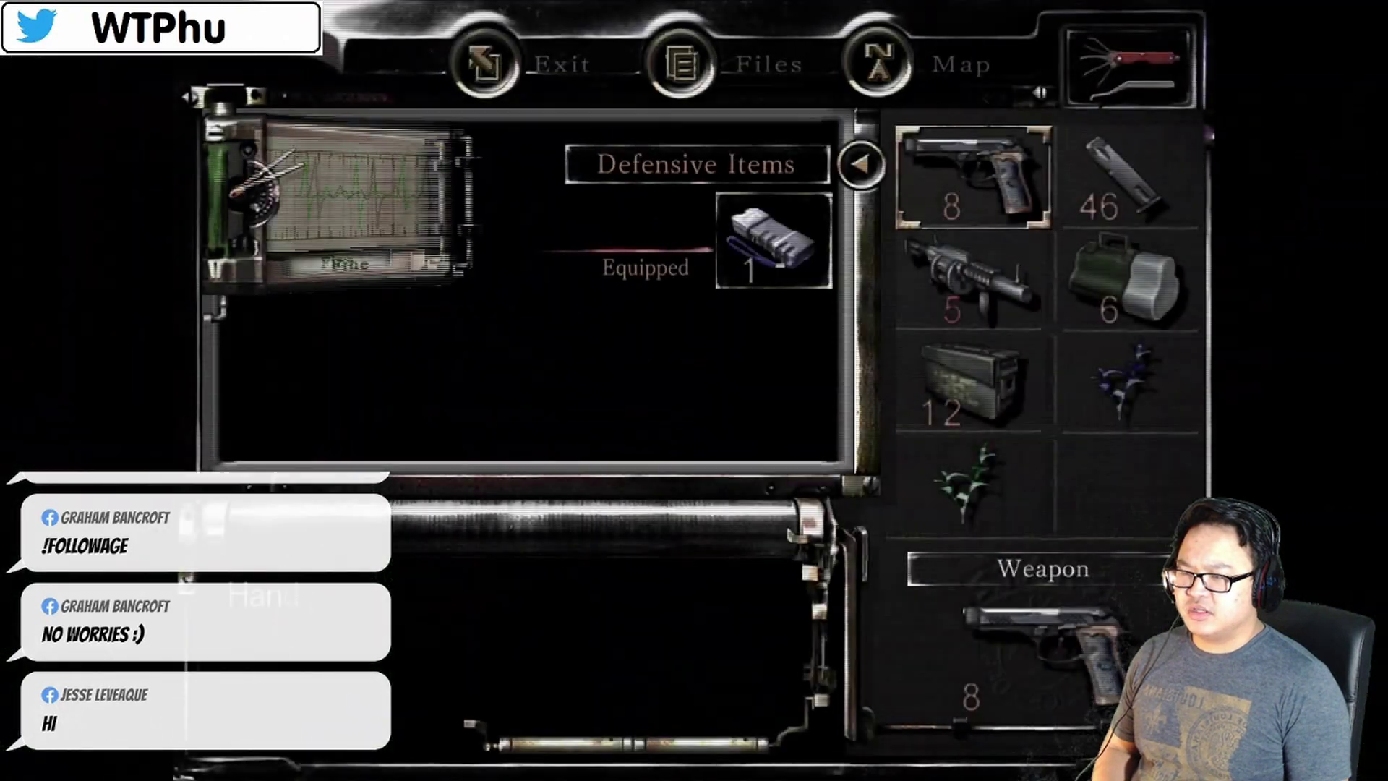
{"action": "key", "text": "Down"}
{"action": "key", "text": "Return"}
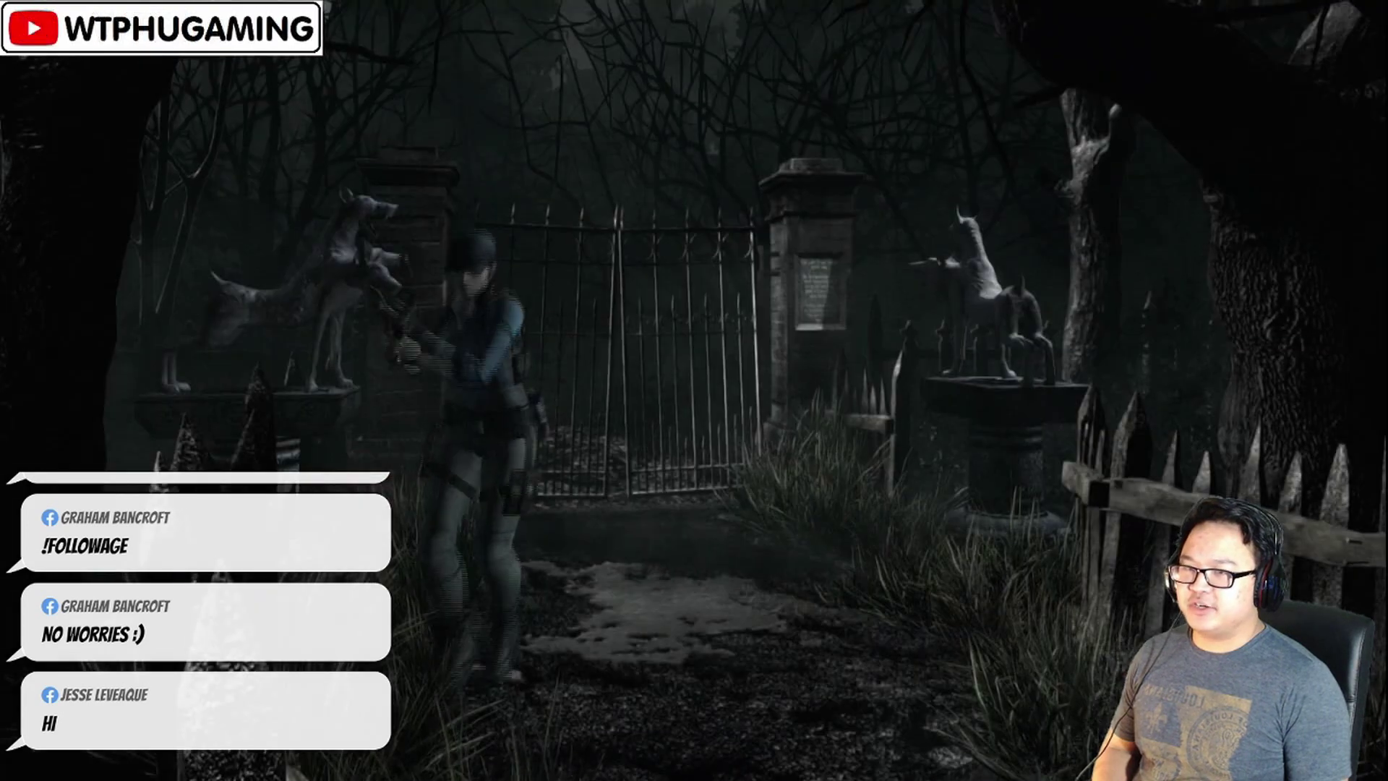
{"action": "key", "text": "Up"}
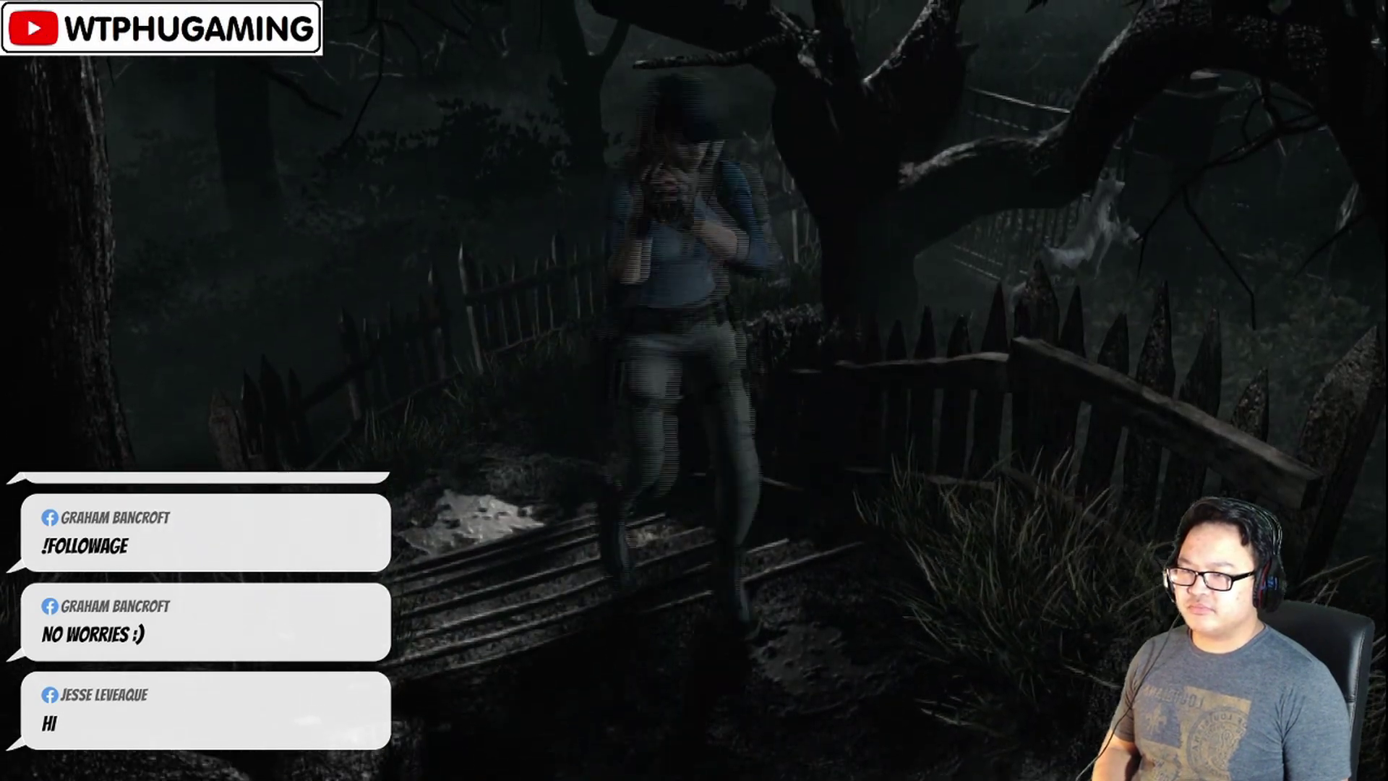
{"action": "key", "text": "Up"}
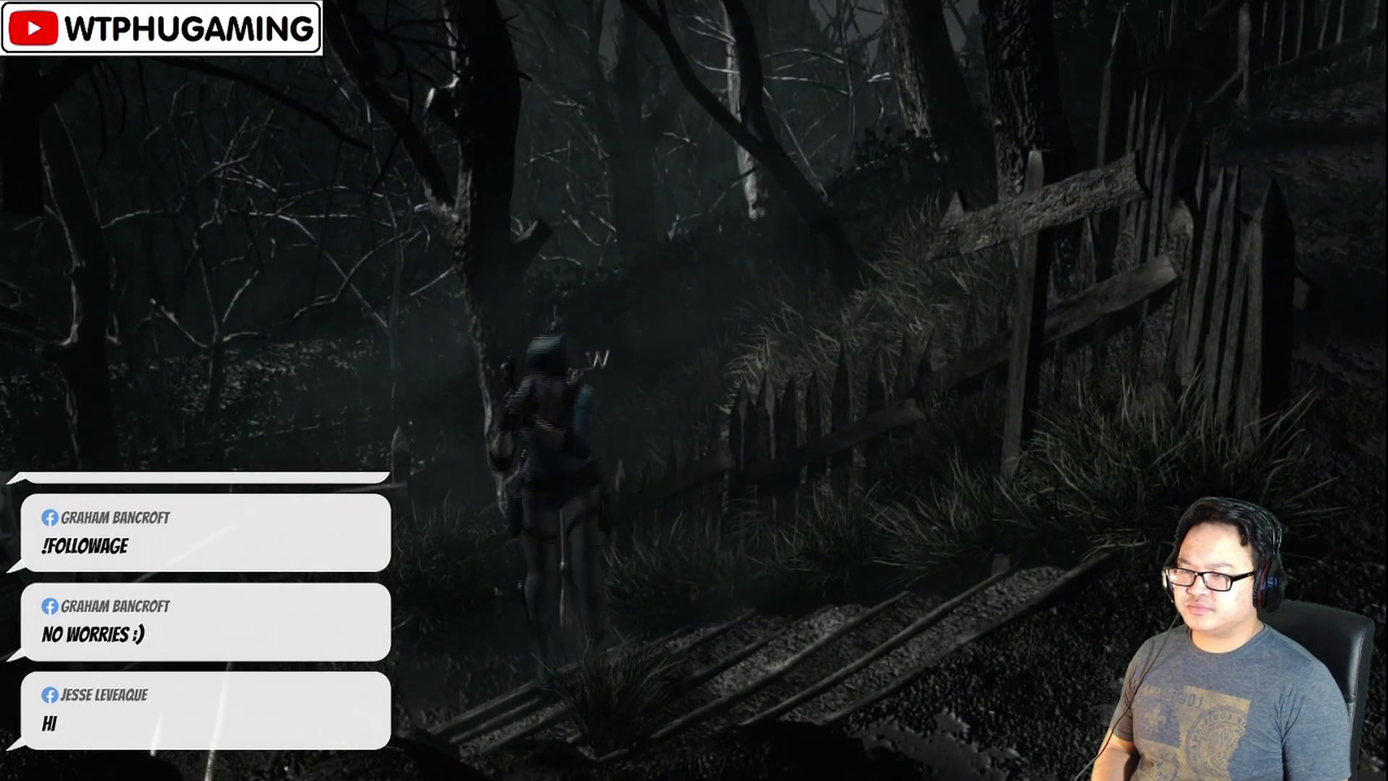
{"action": "key", "text": "Up"}
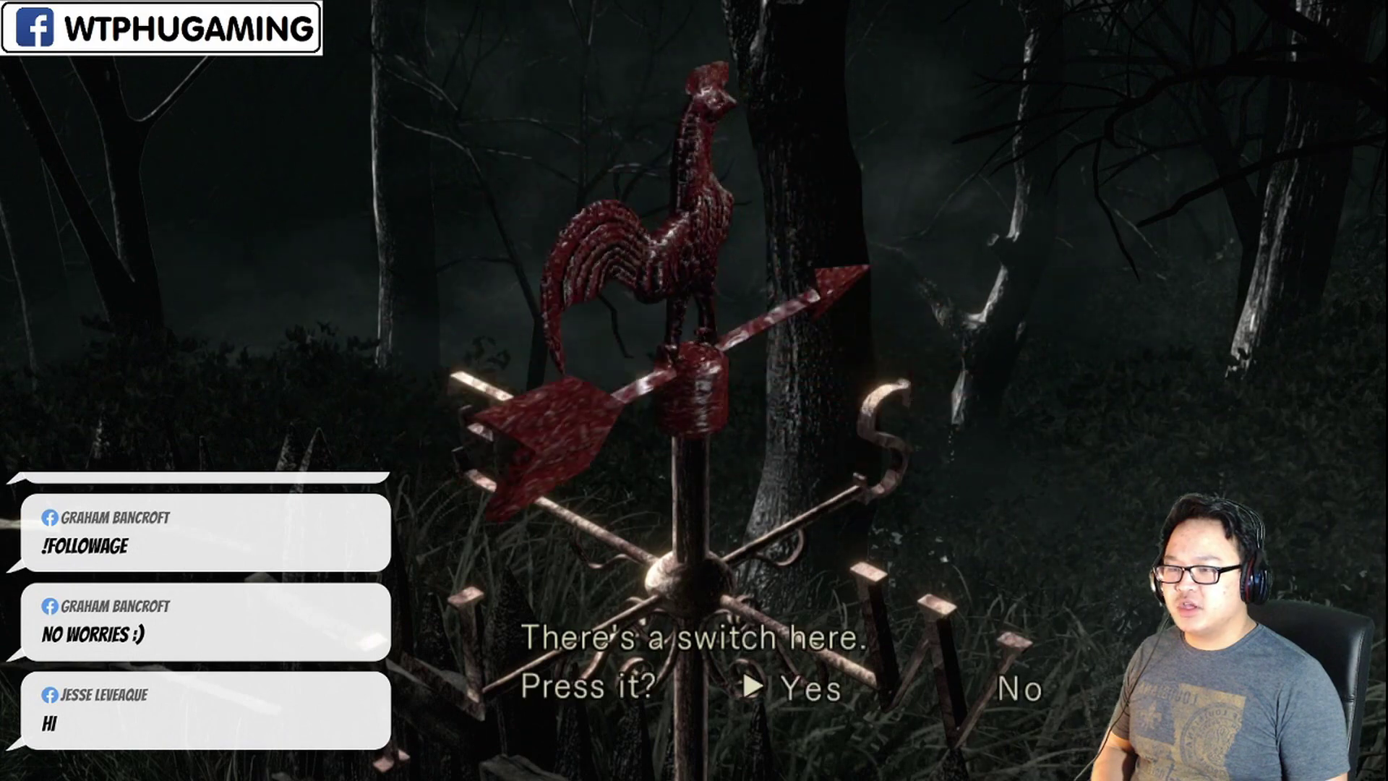
Turn the red weathervane repeatedly with its switch, then decline and activate the second weathervane
{"action": "key", "text": "Return"}
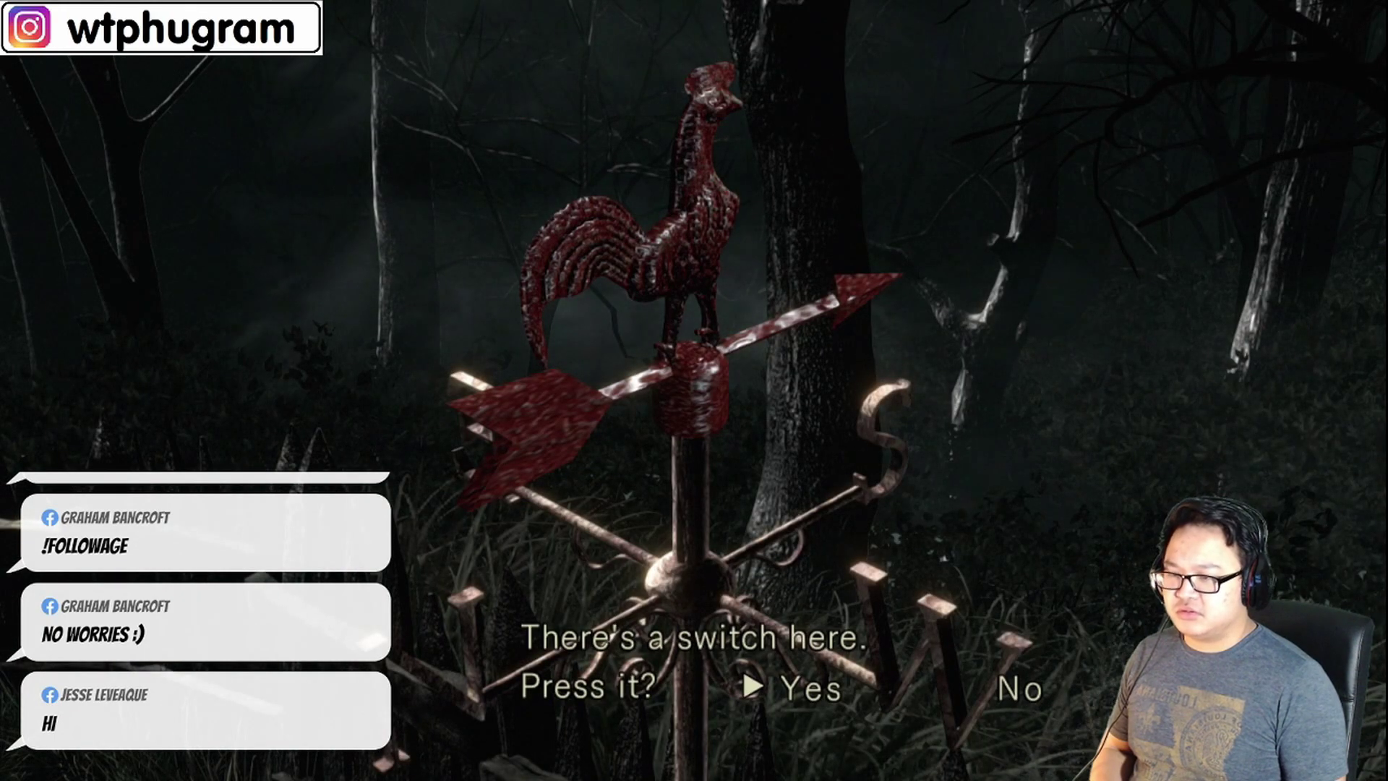
{"action": "key", "text": "Return"}
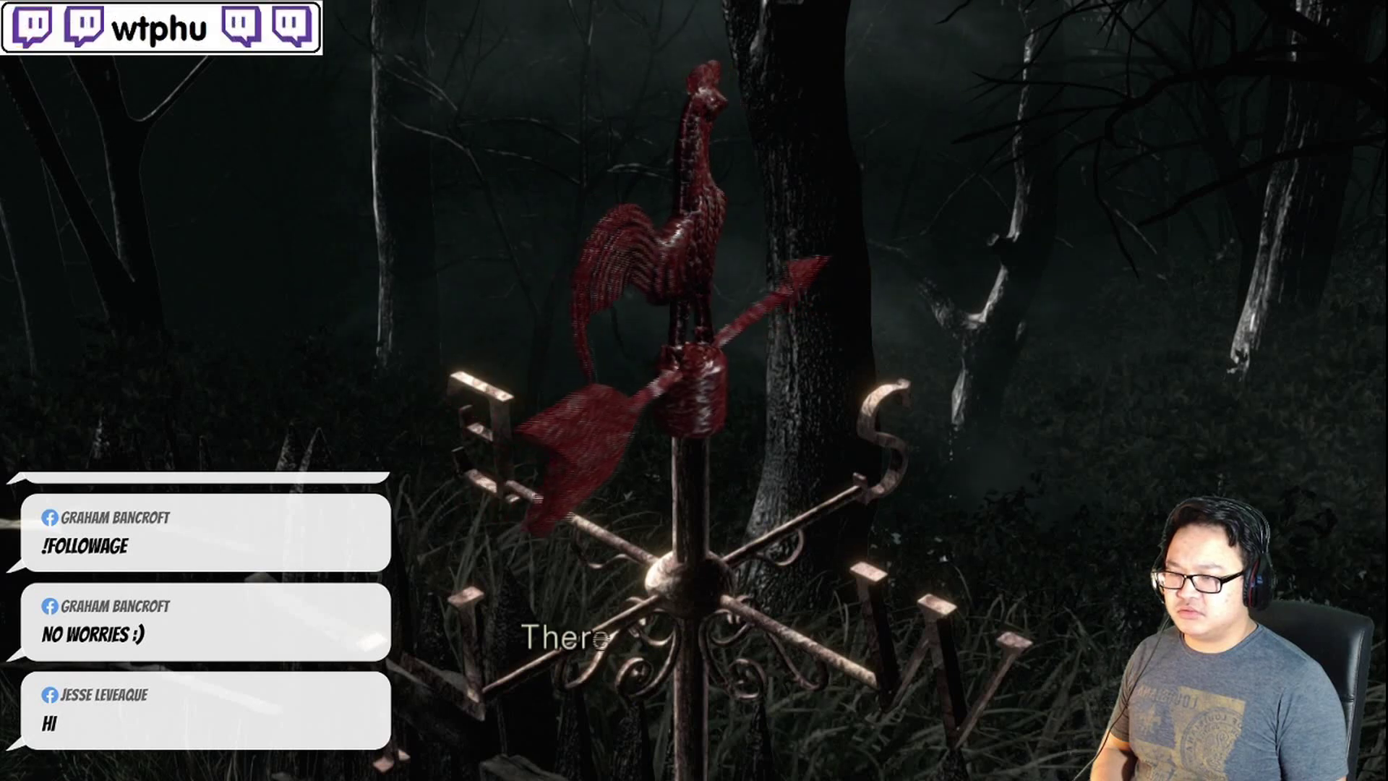
{"action": "key", "text": "Return"}
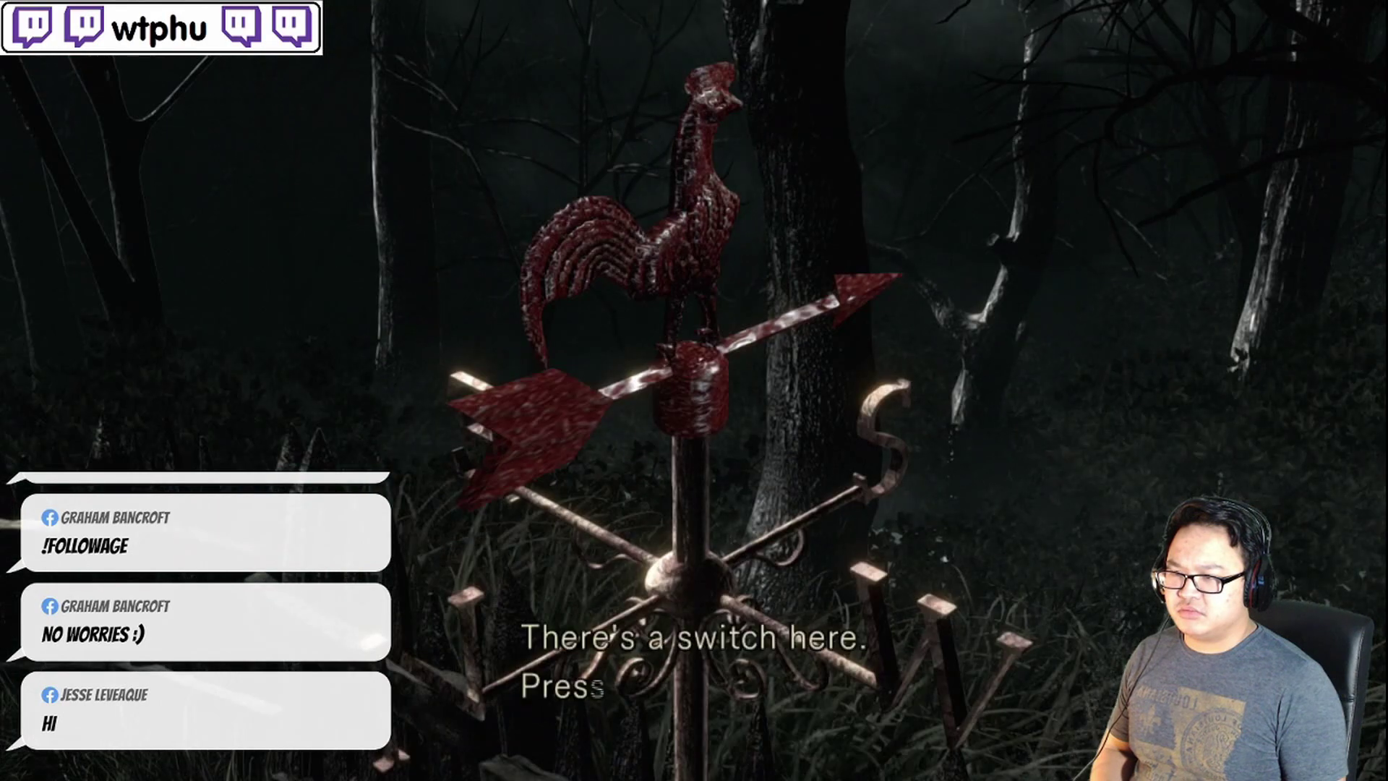
{"action": "key", "text": "Return"}
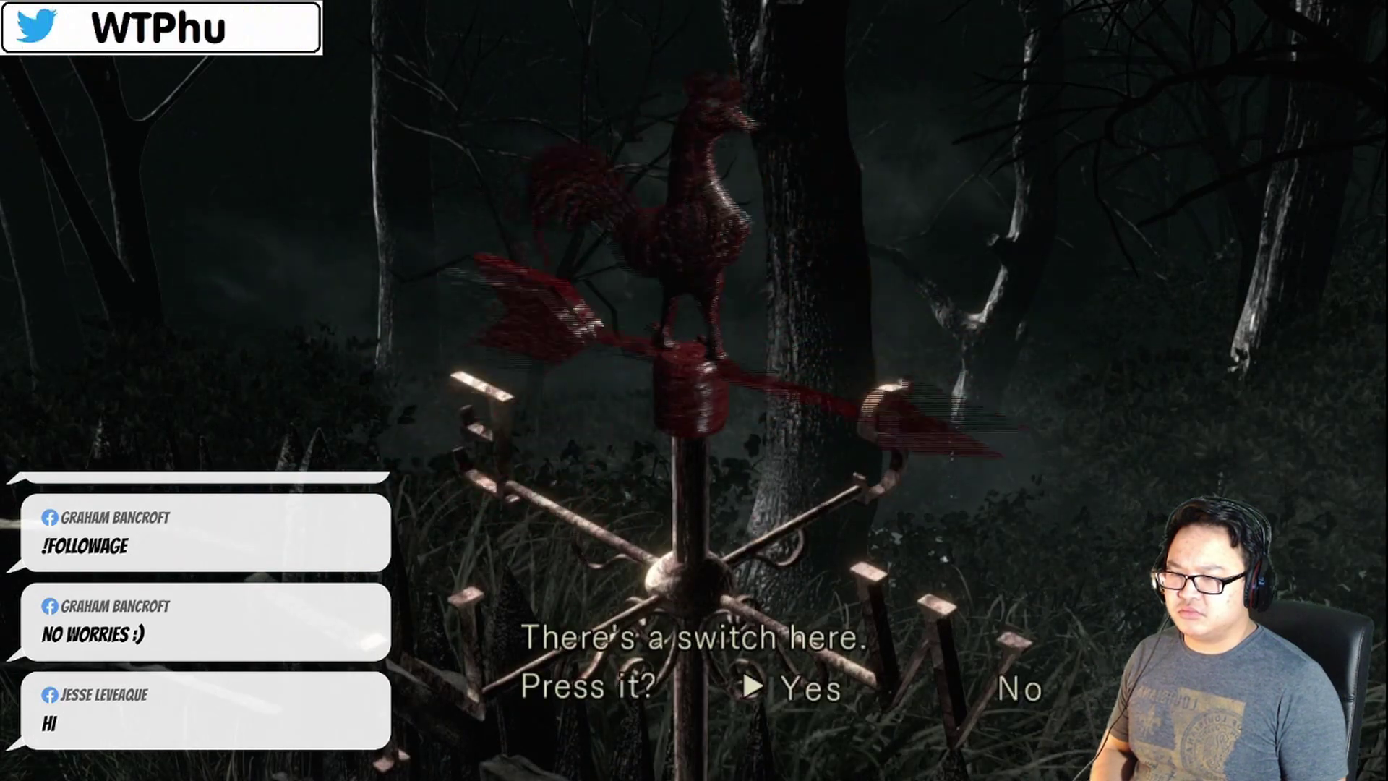
{"action": "key", "text": "Return"}
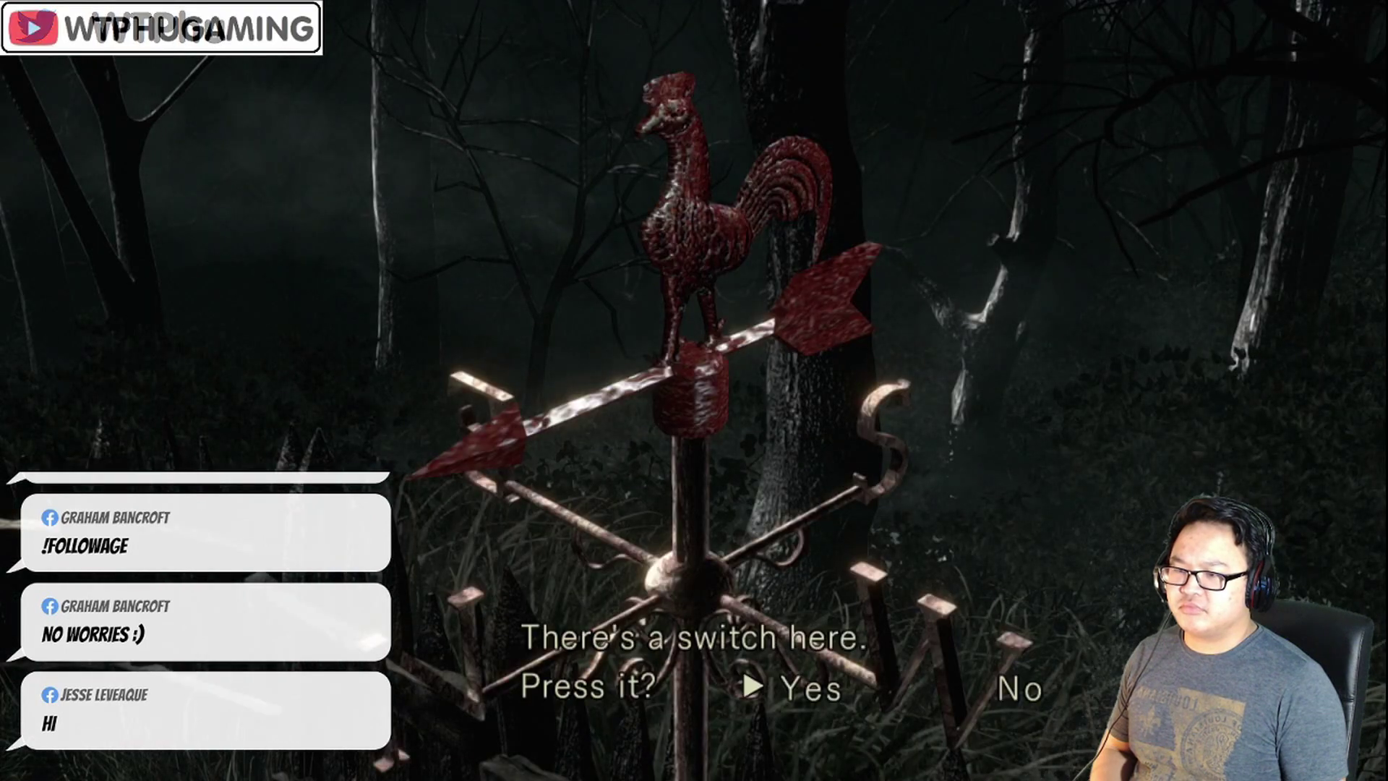
{"action": "key", "text": "Return"}
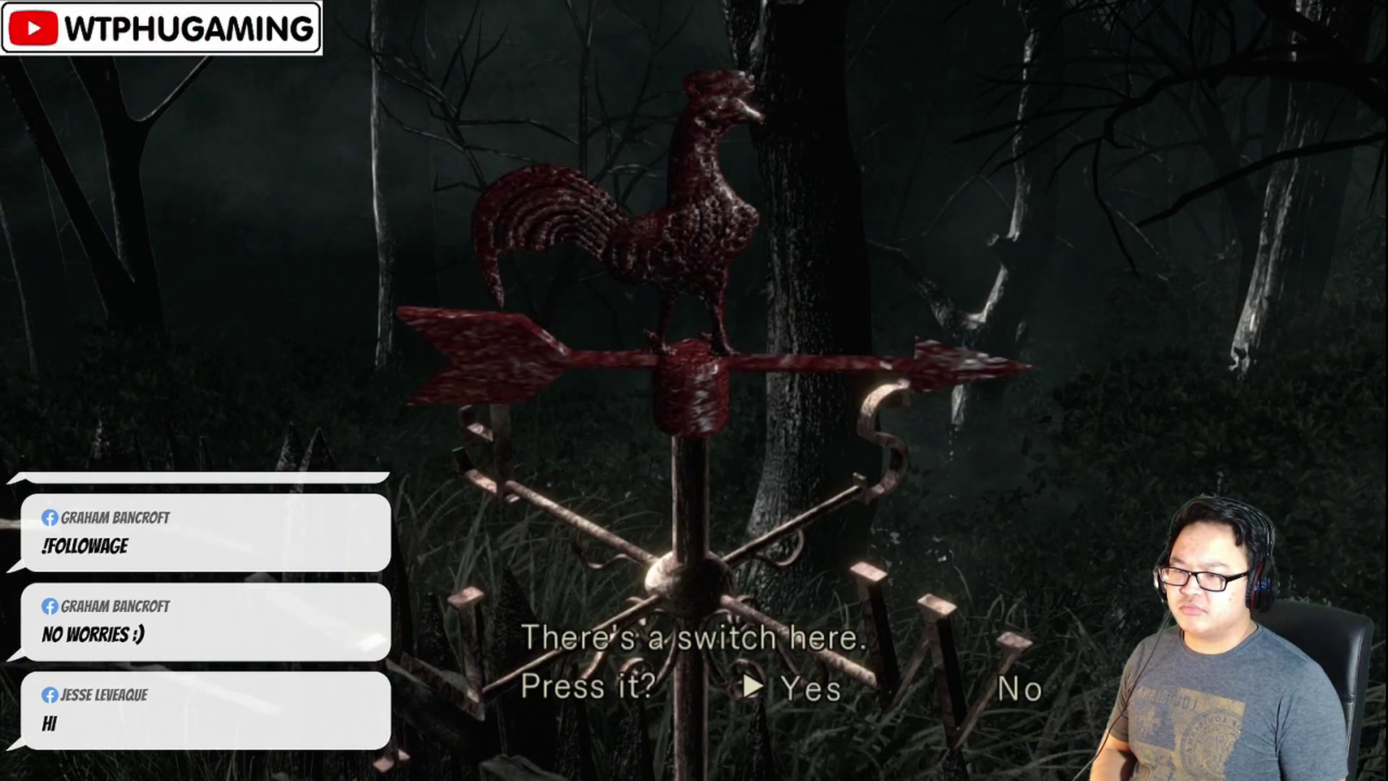
{"action": "key", "text": "Return"}
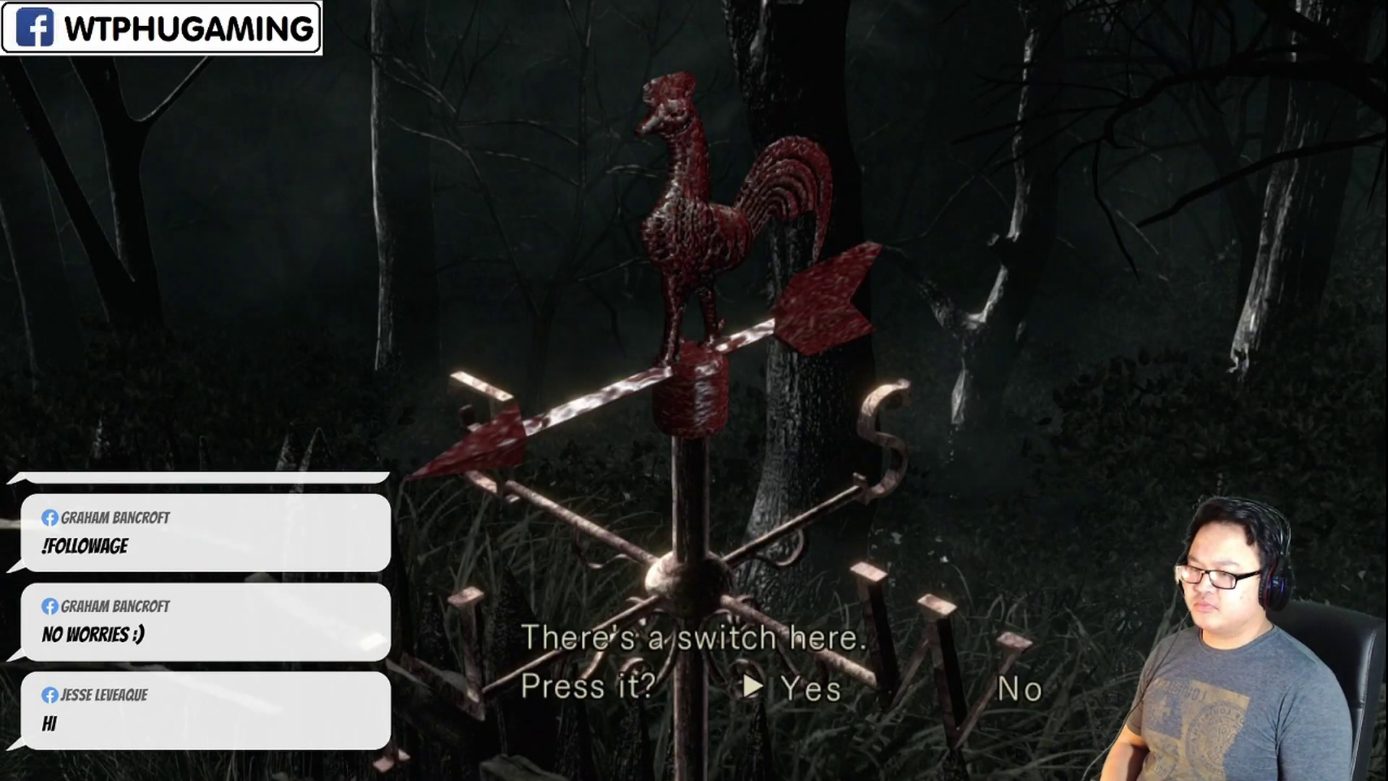
{"action": "key", "text": "Return"}
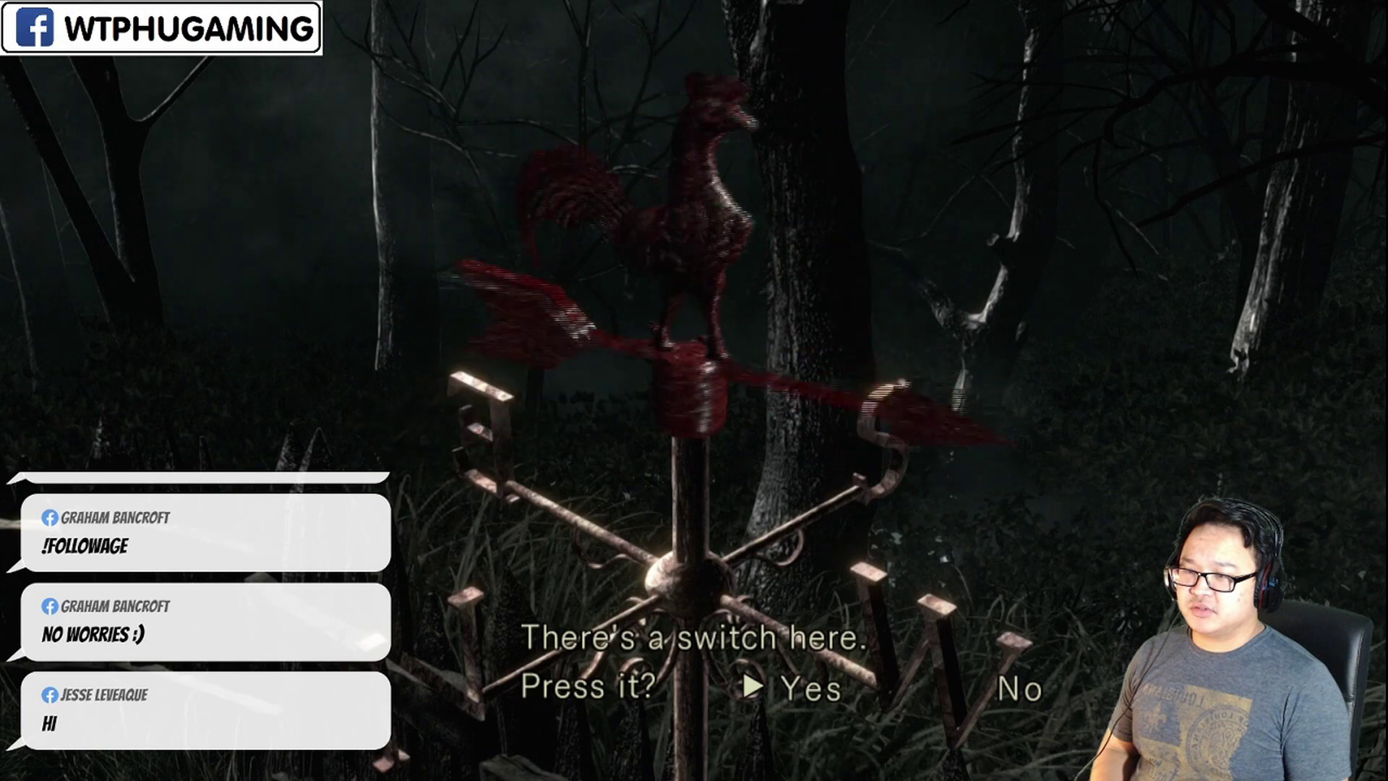
{"action": "key", "text": "Return"}
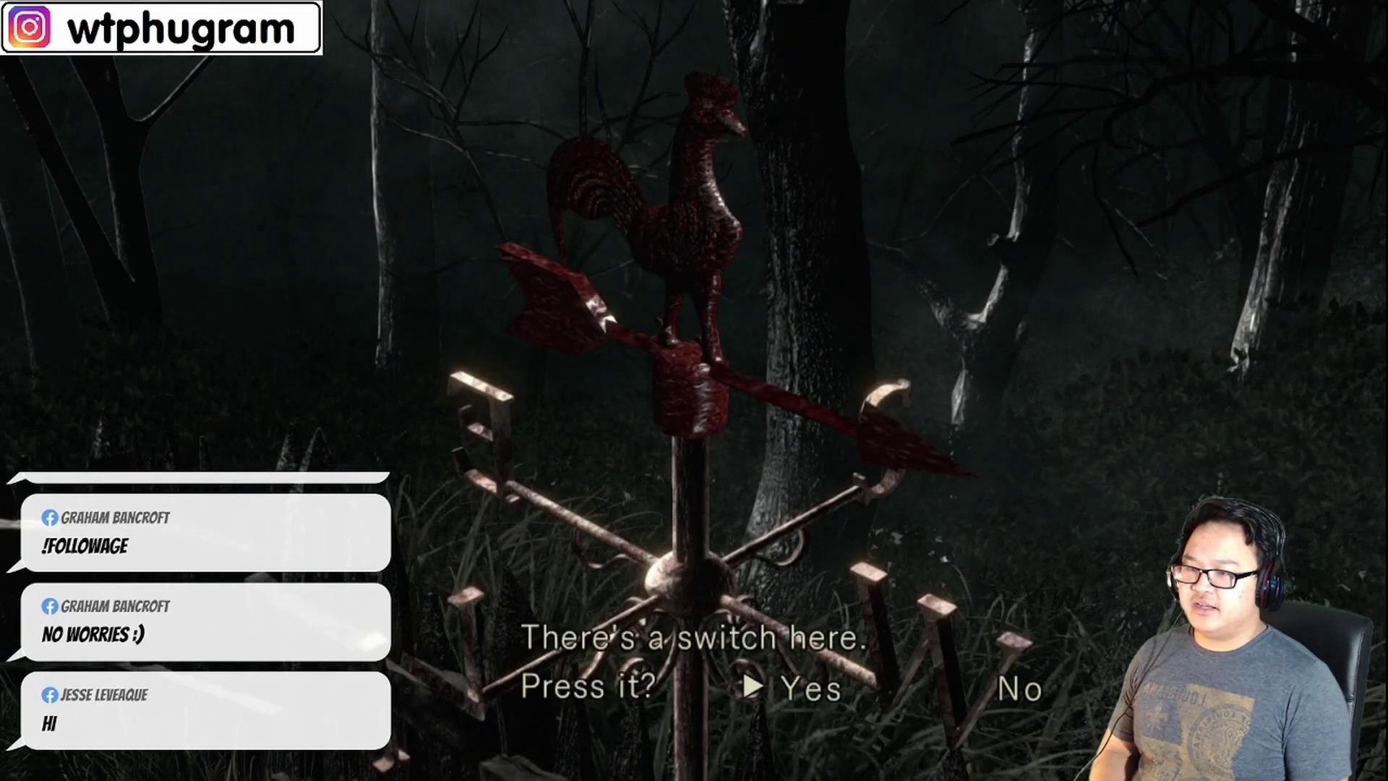
{"action": "key", "text": "Return"}
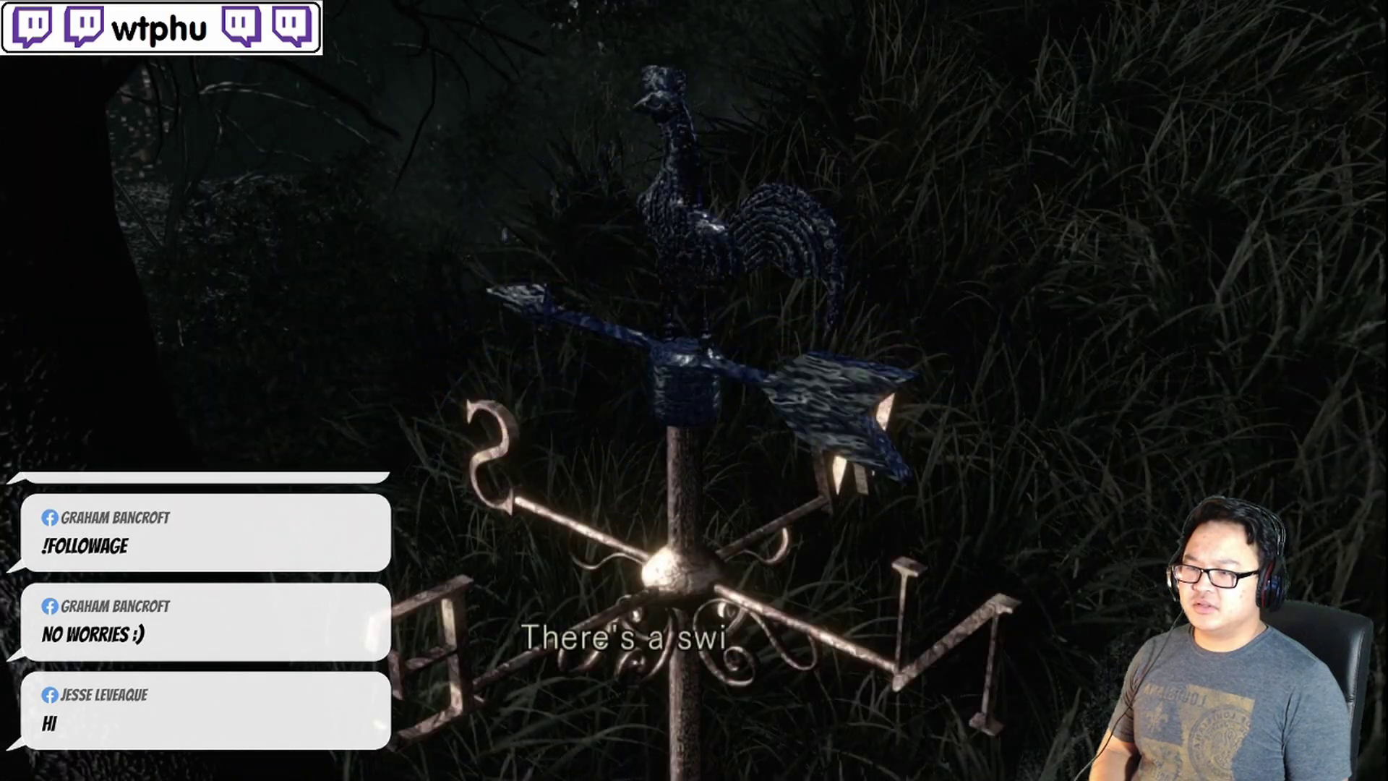
{"action": "key", "text": "Return"}
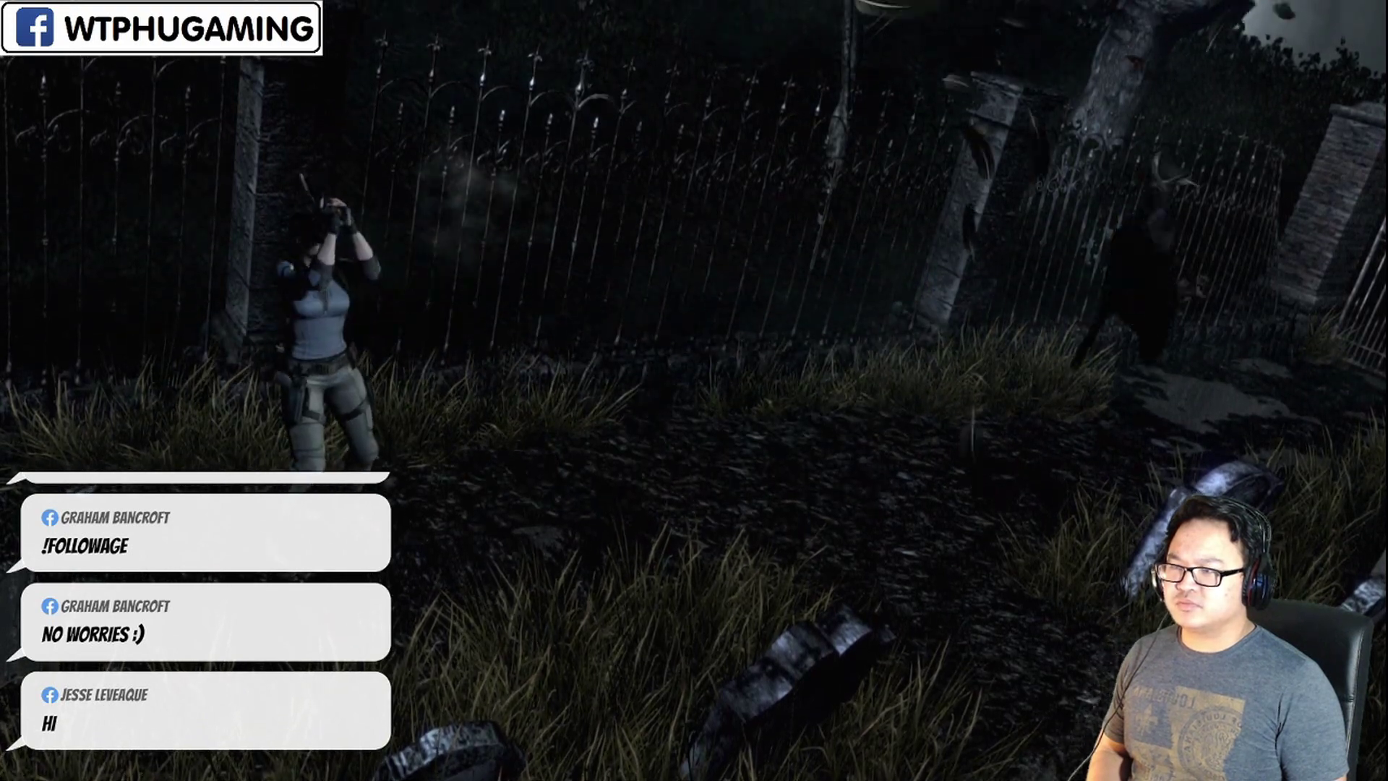
Bring up the Courtyard 1F map showing Jill in the eastern room area
{"action": "key", "text": "m"}
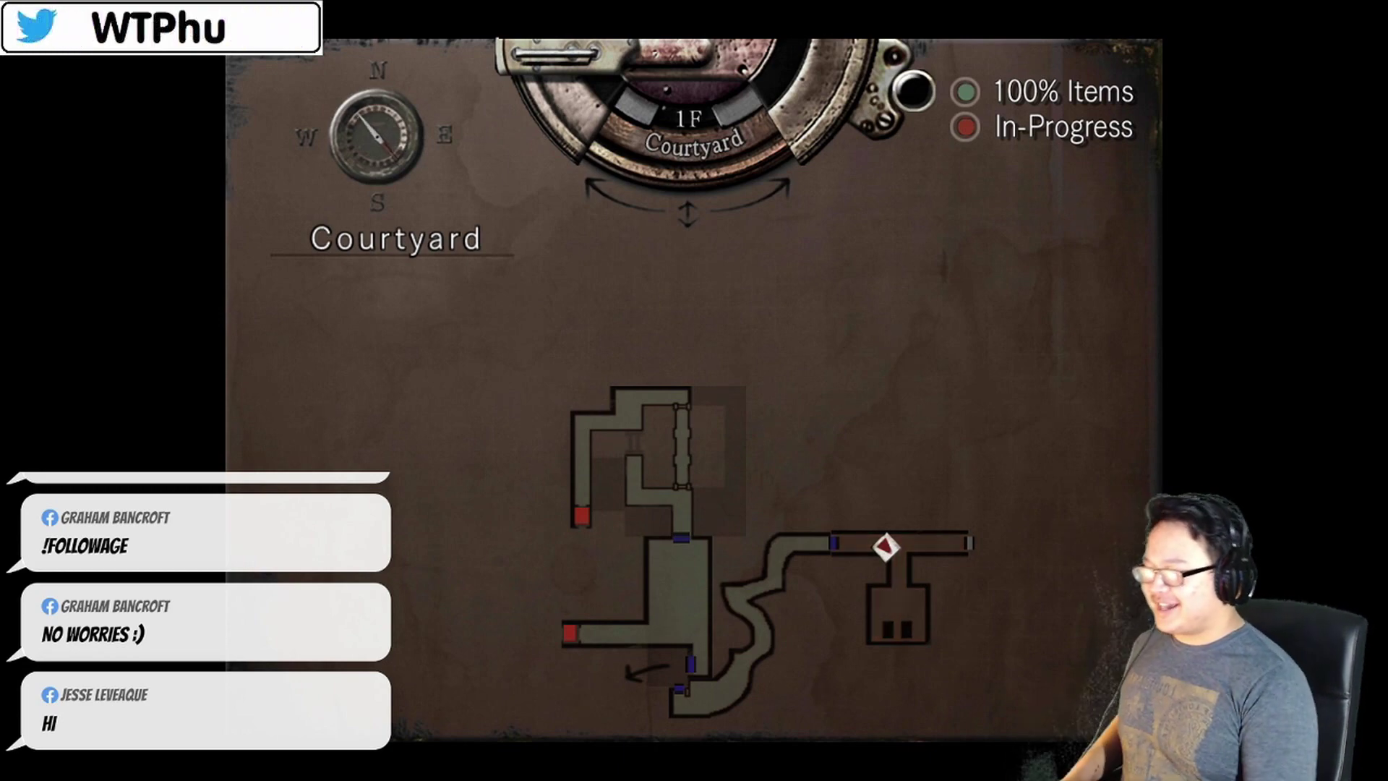
Close the Courtyard map and resume play in the courtyard
{"action": "key", "text": "Escape"}
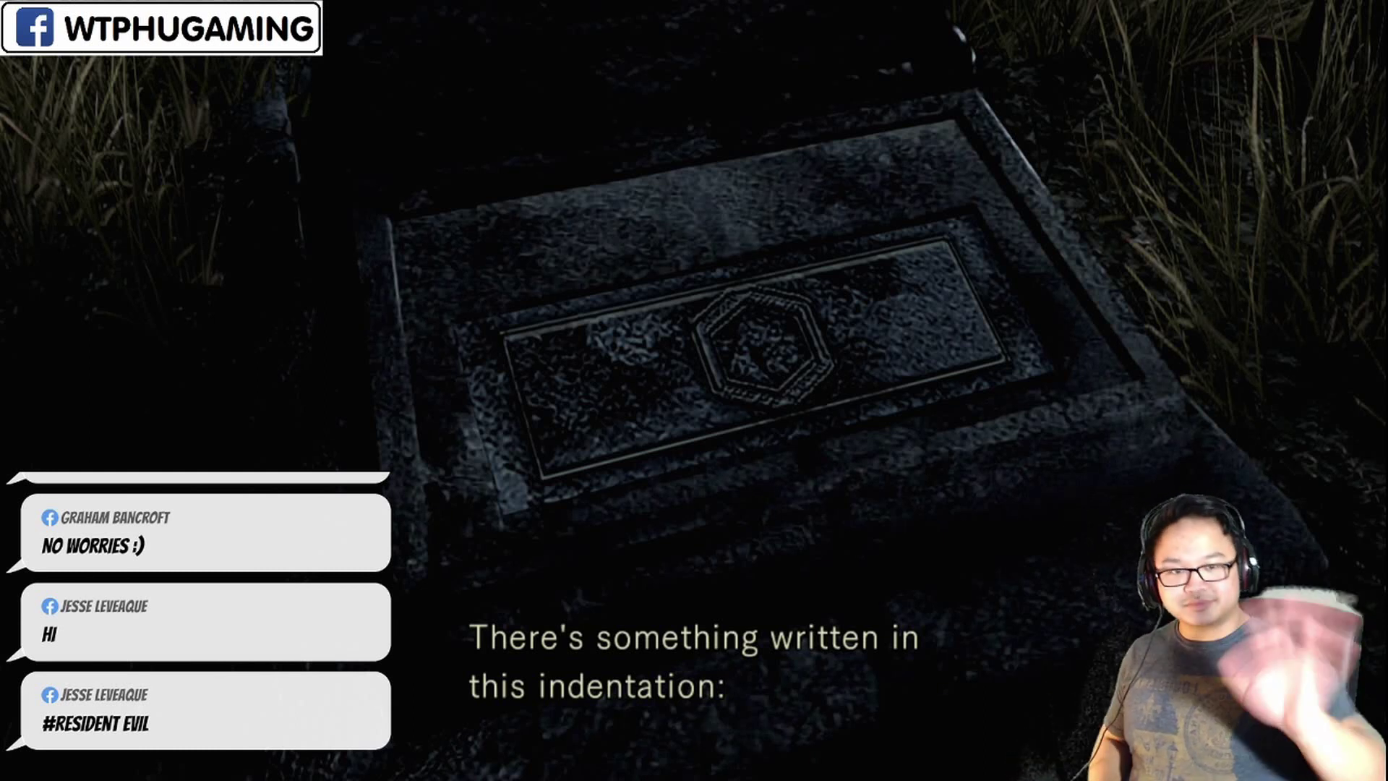
Read the inscriptions on two gravestones
{"action": "key", "text": "Return"}
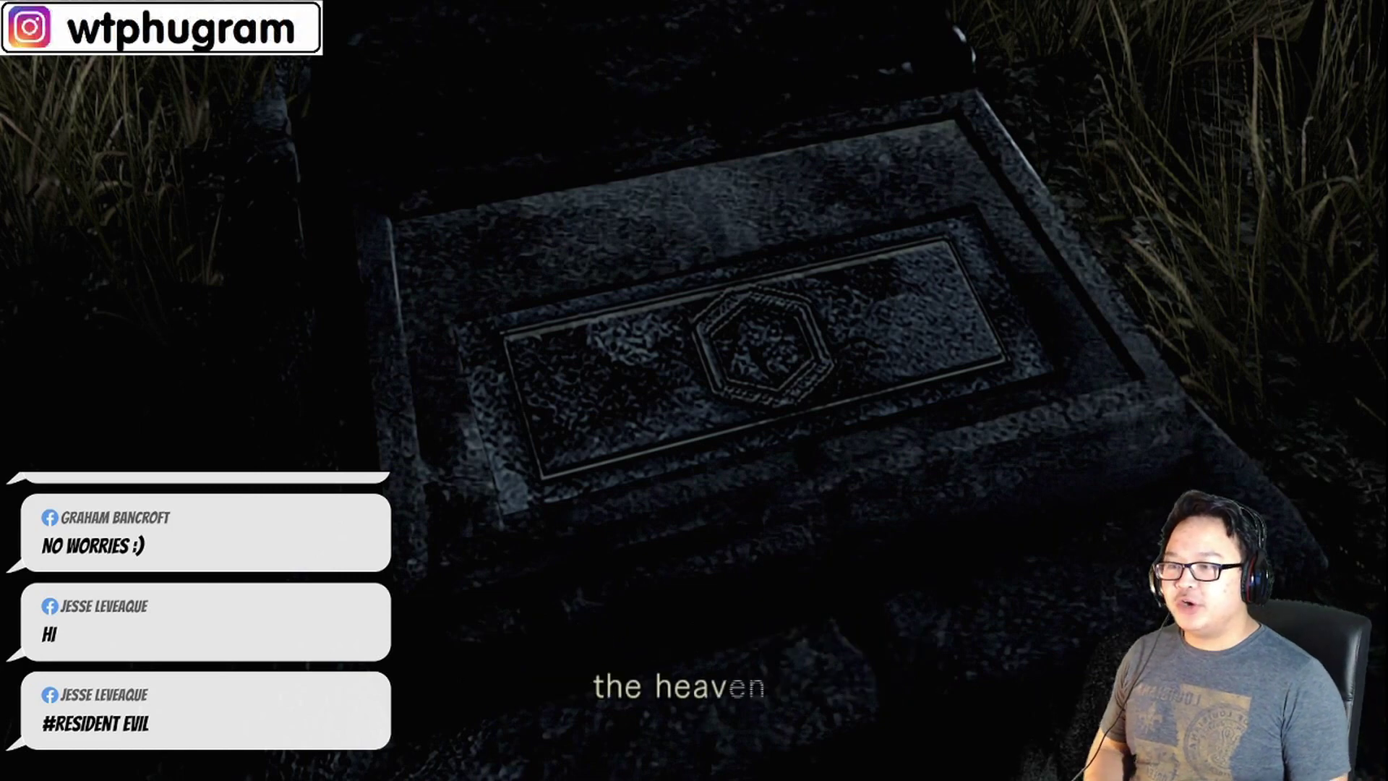
{"action": "key", "text": "Return"}
{"action": "key", "text": "Left"}
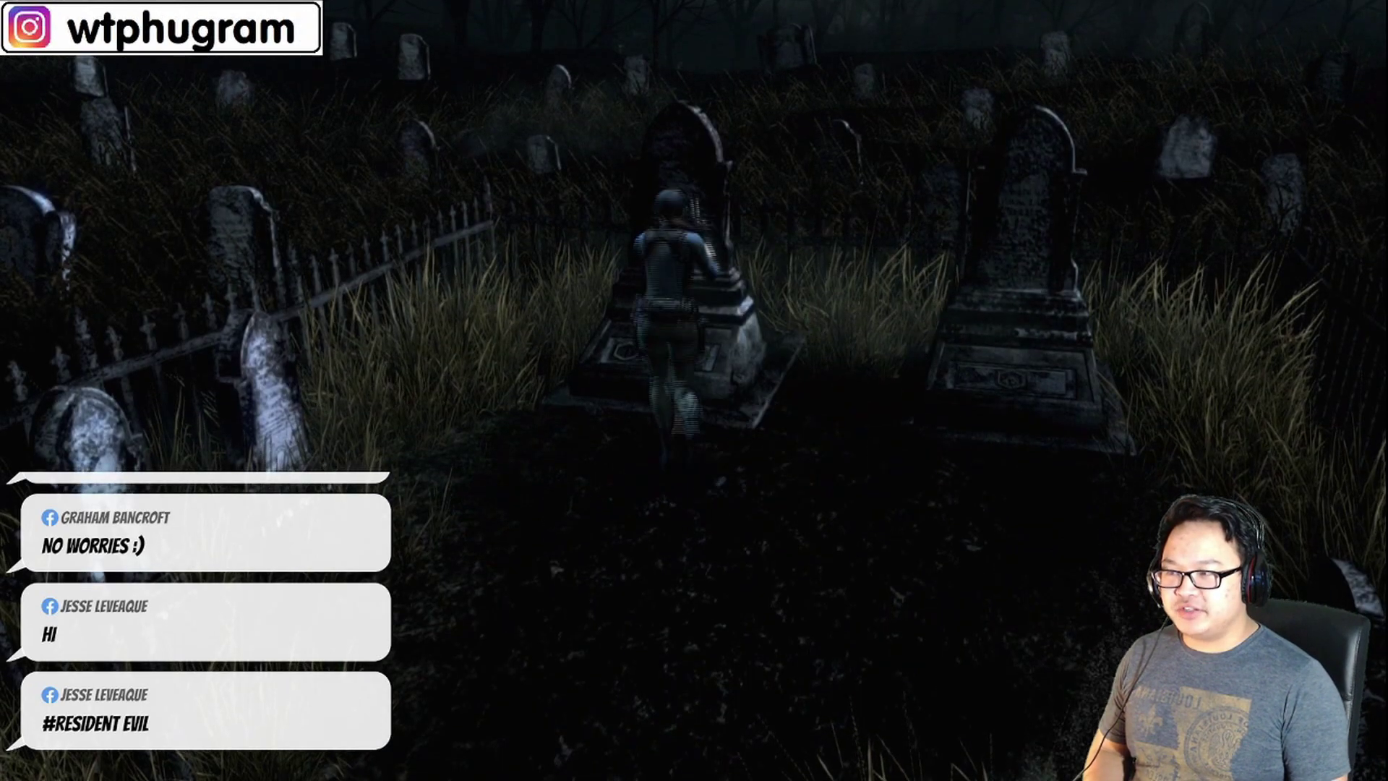
{"action": "key", "text": "Return"}
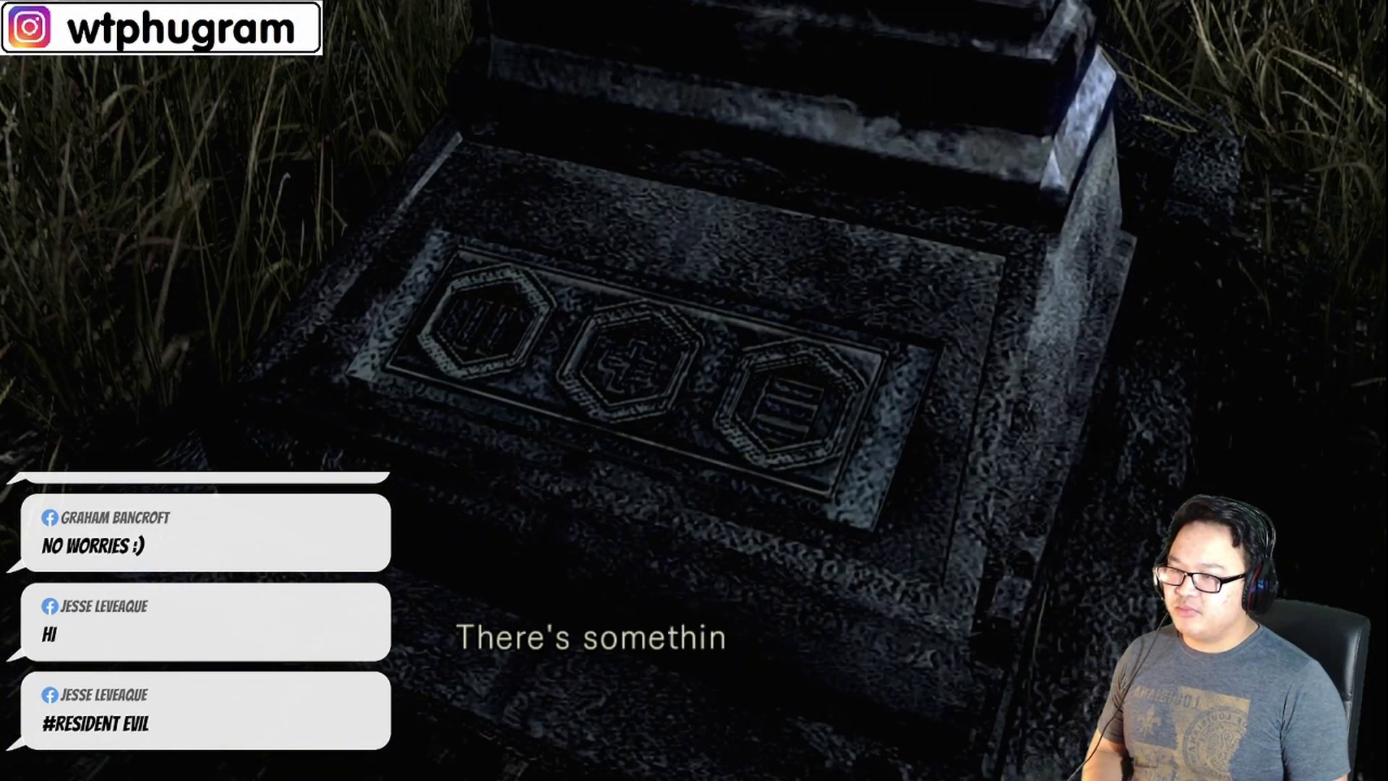
{"action": "key", "text": "Return"}
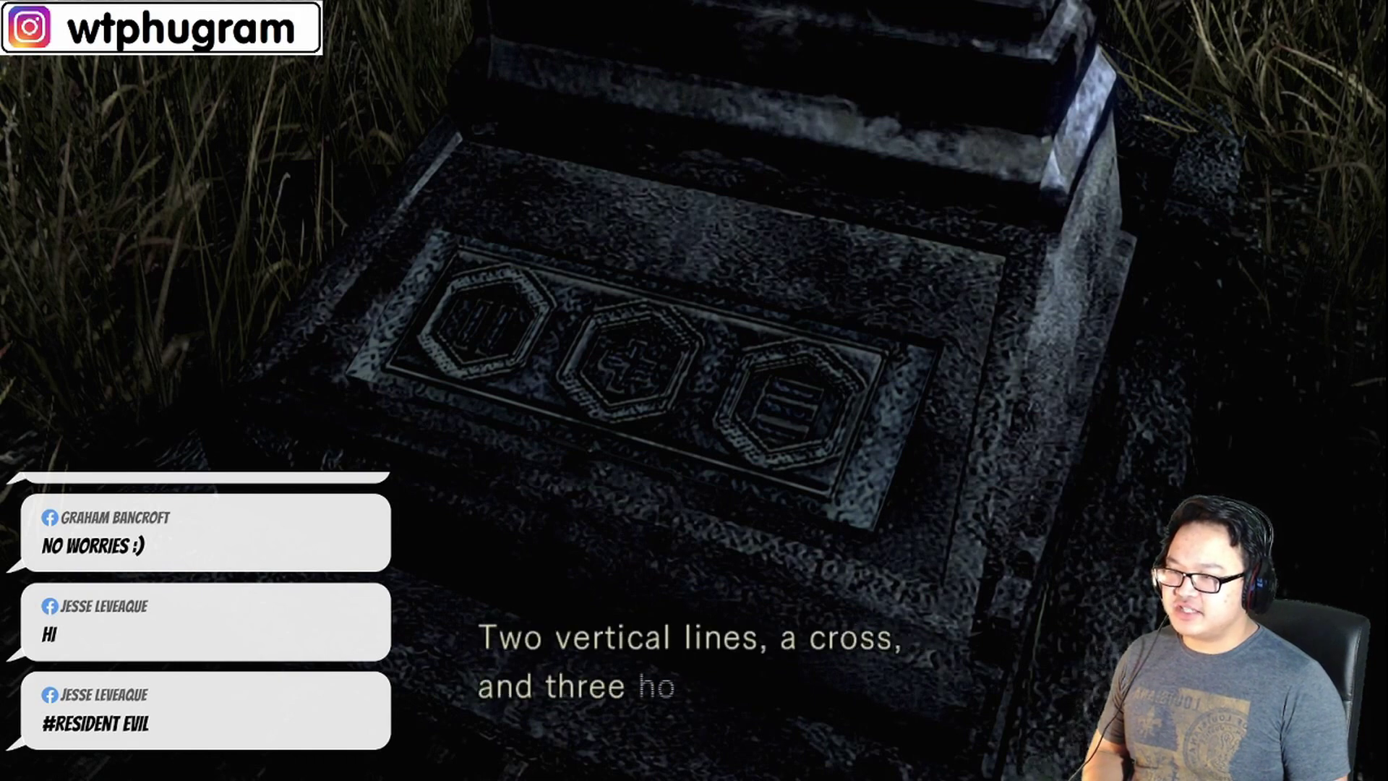
{"action": "key", "text": "Return"}
{"action": "key", "text": "Return"}
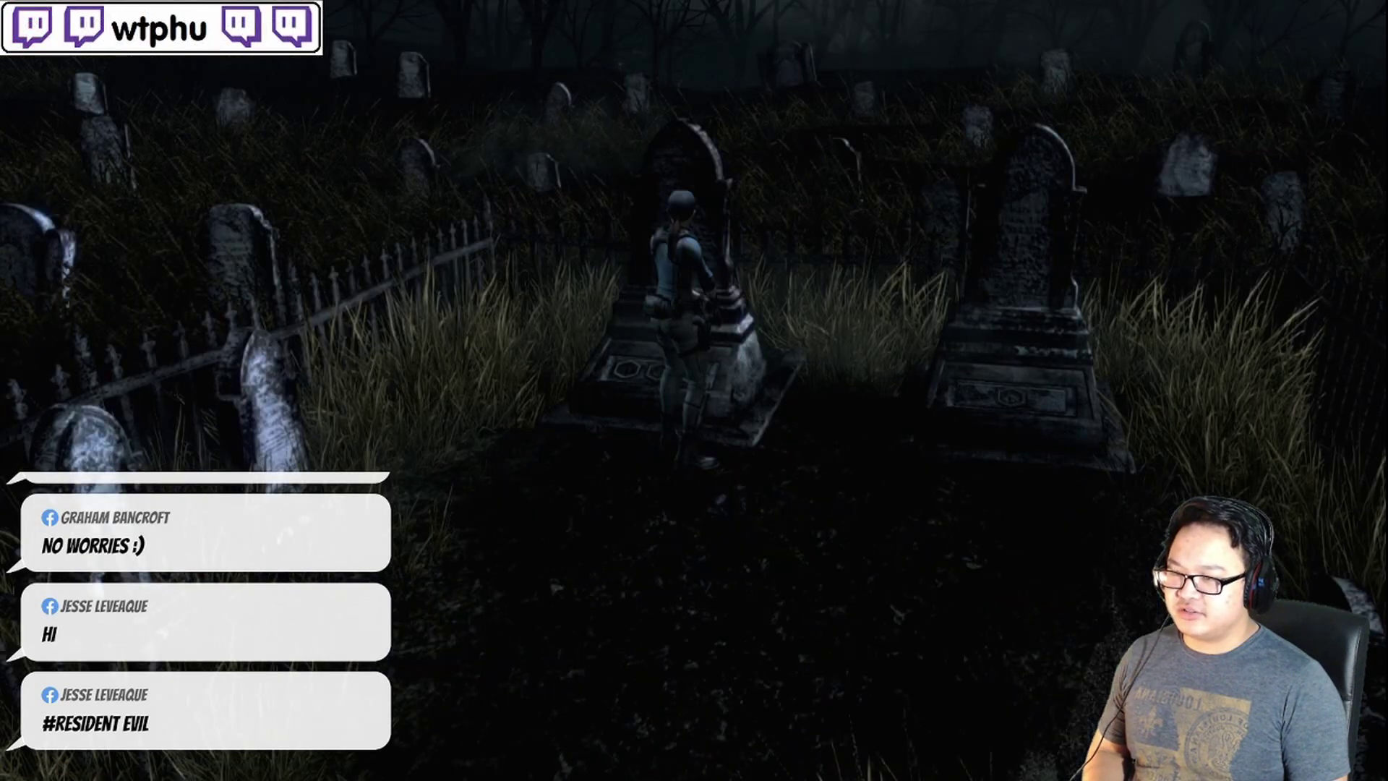
Walk through the graveyard to the iron gate and check the Courtyard map
{"action": "key", "text": "Up"}
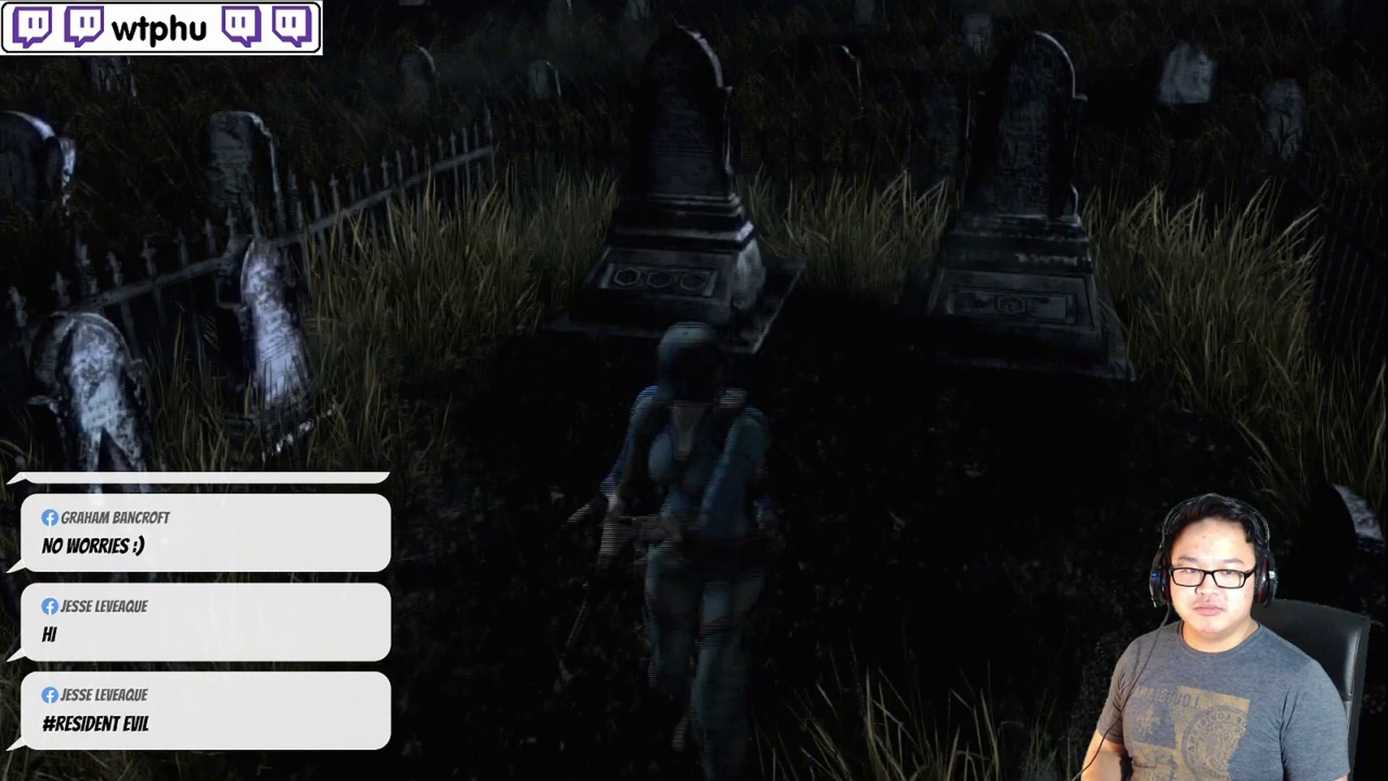
{"action": "key", "text": "Up"}
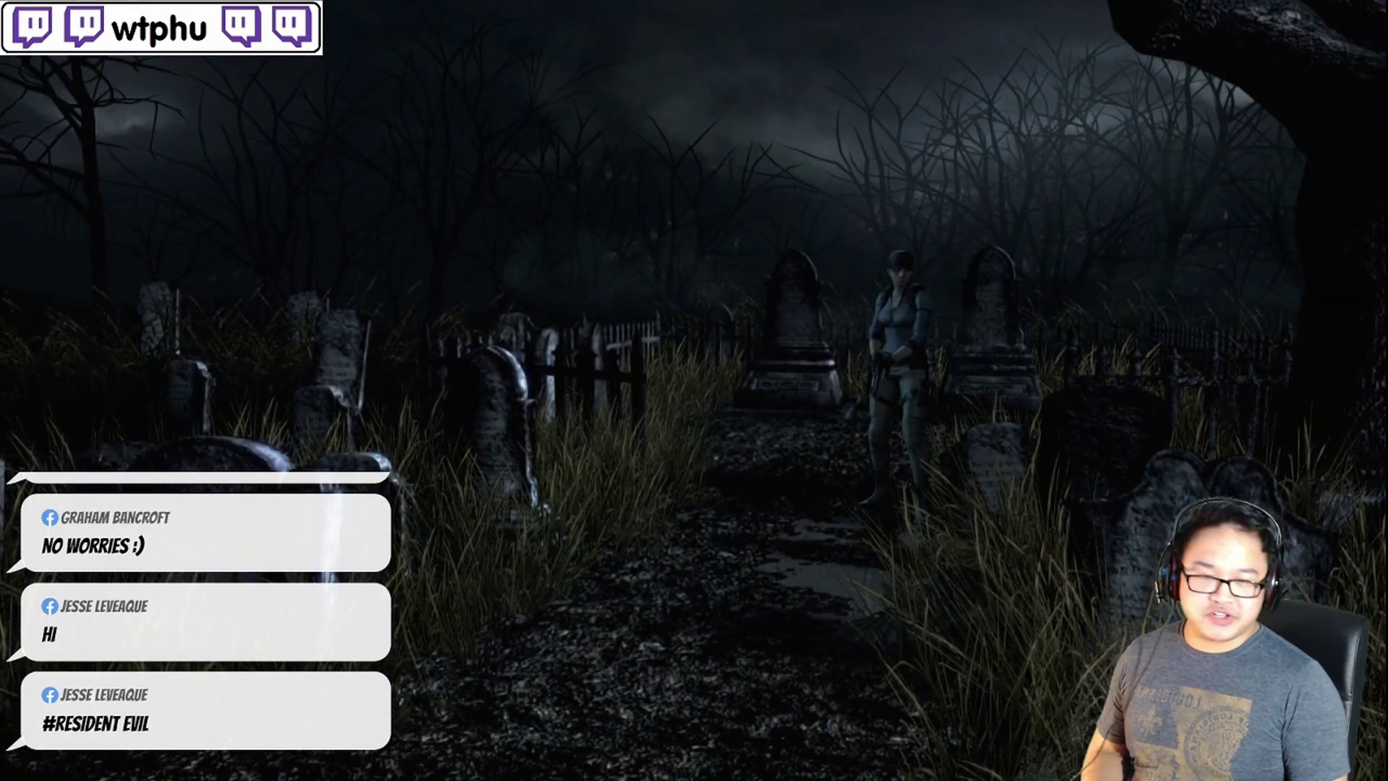
{"action": "key", "text": "Up"}
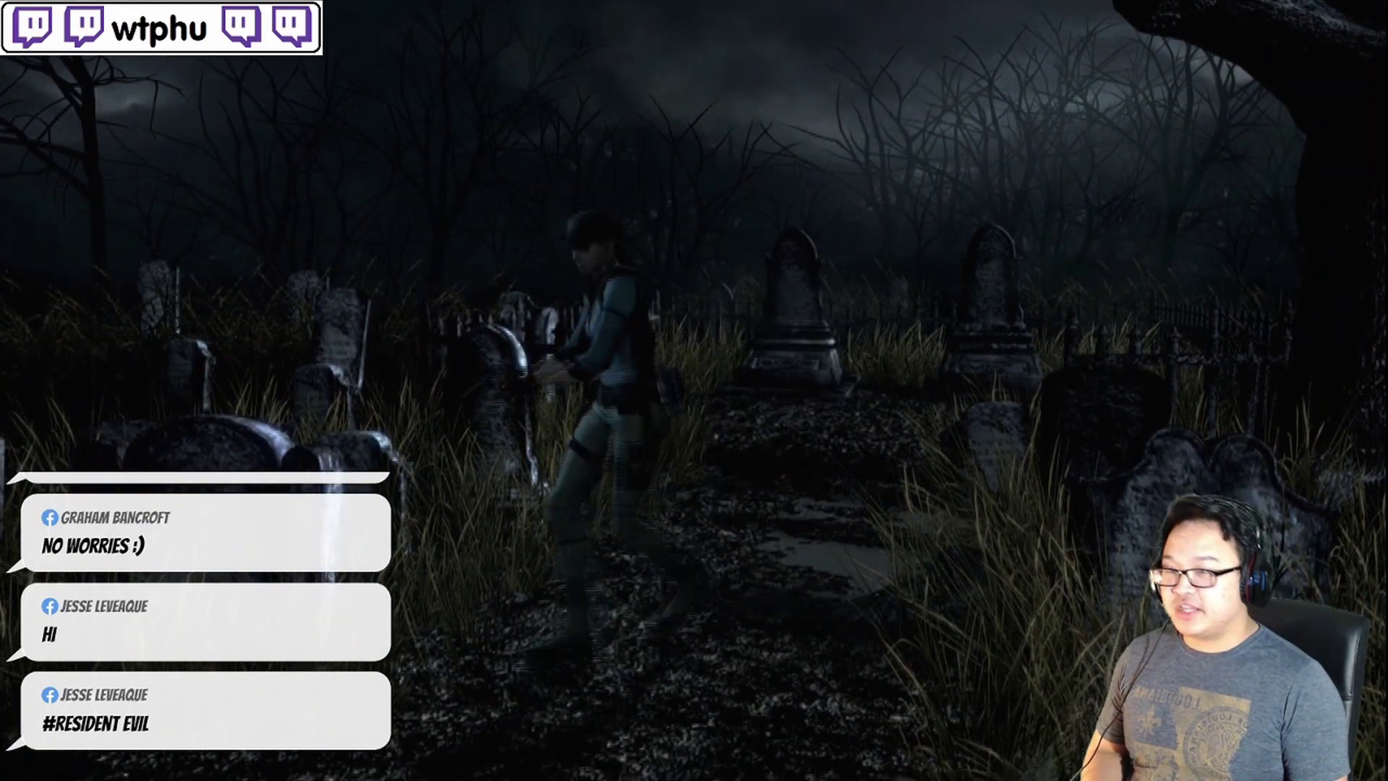
{"action": "key", "text": "Up"}
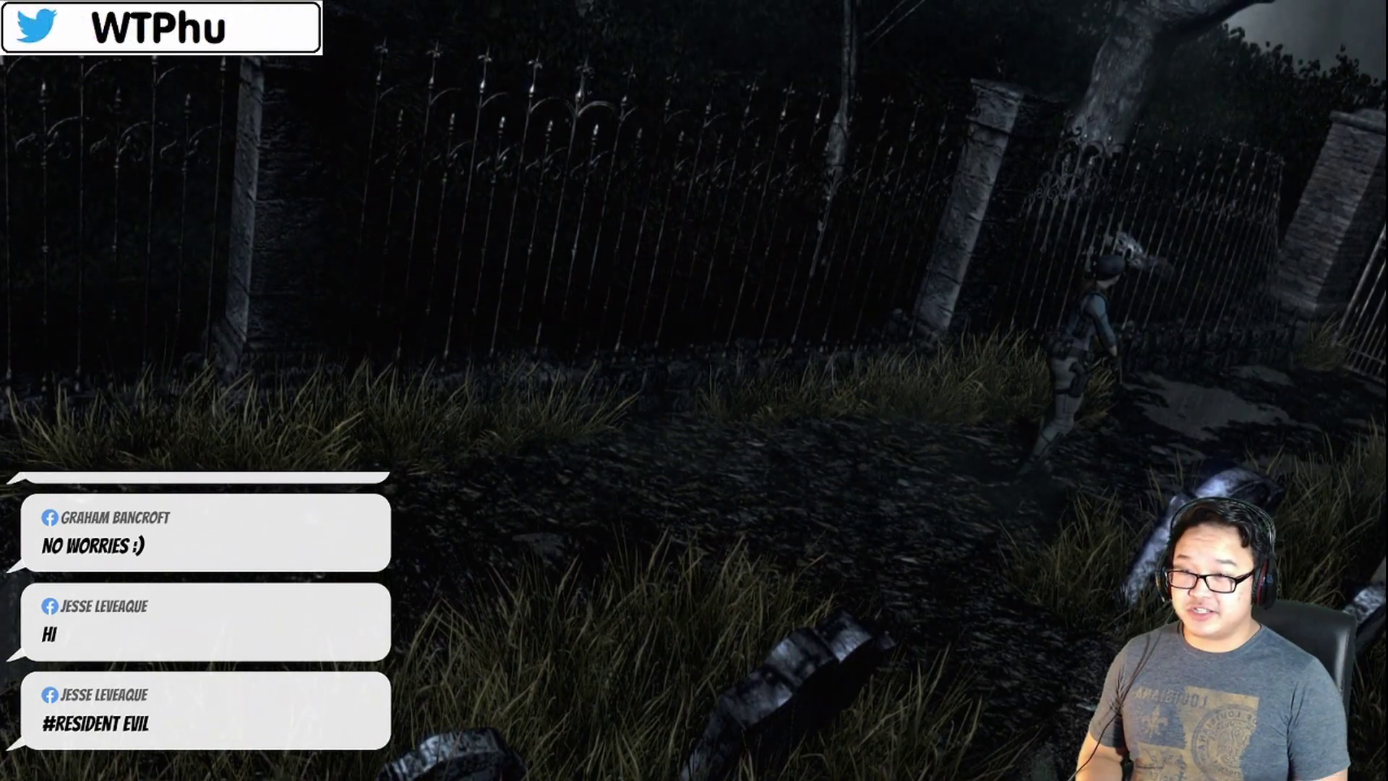
{"action": "key", "text": "Up"}
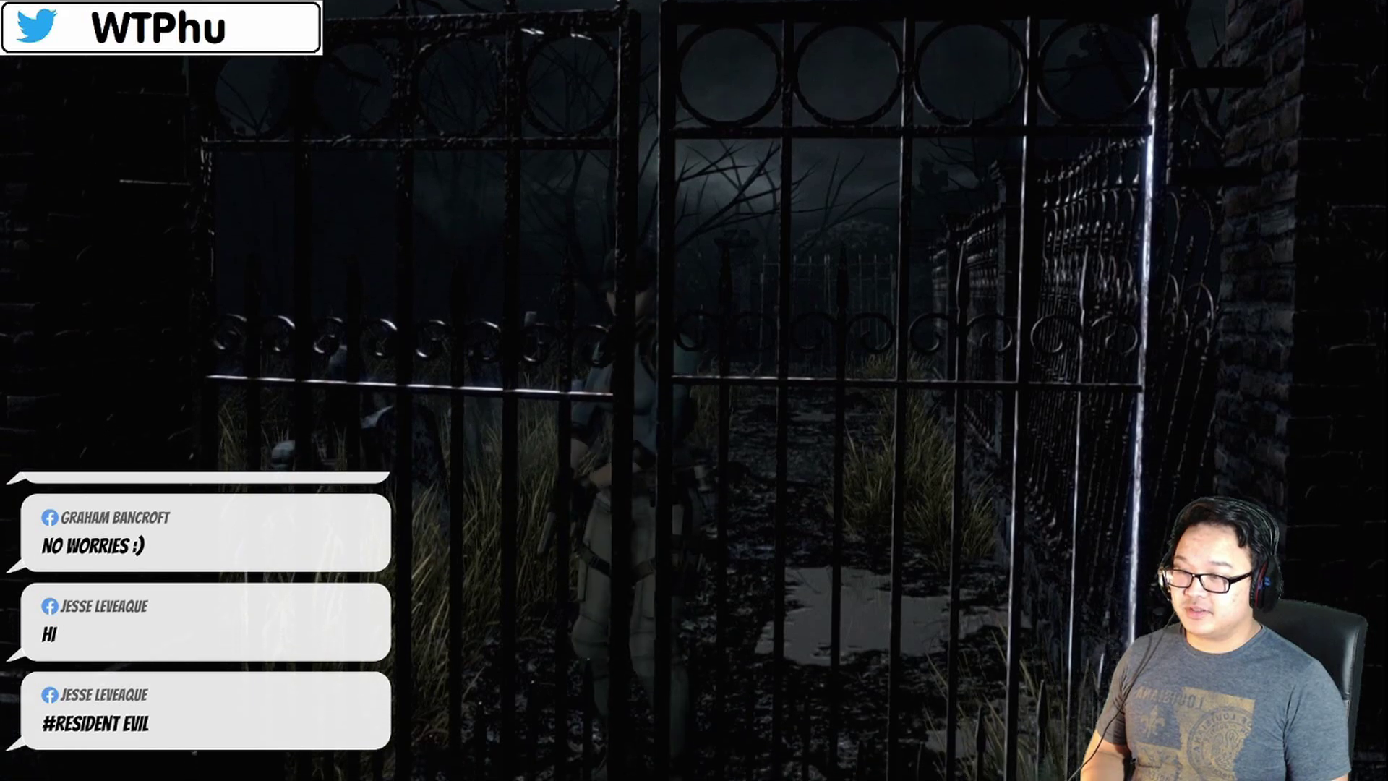
{"action": "key", "text": "m"}
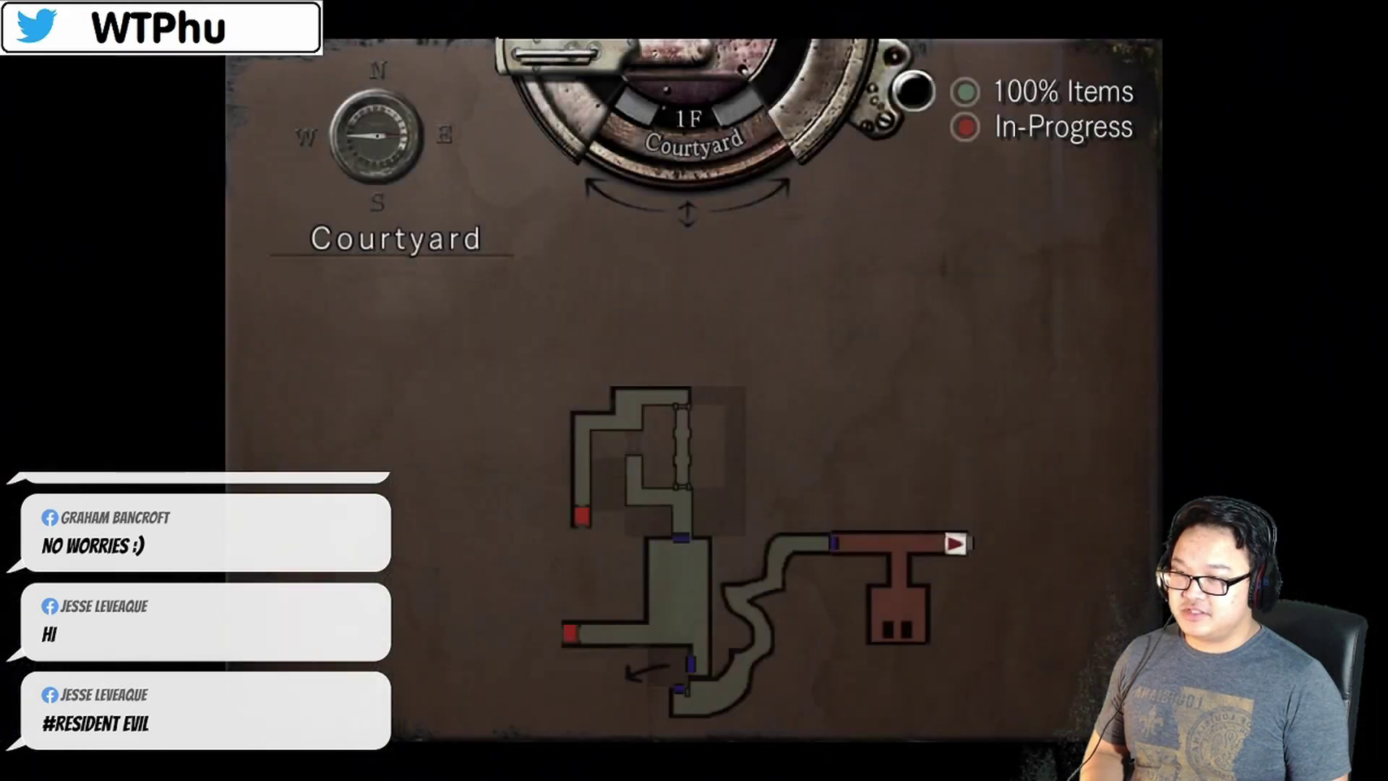
{"action": "key", "text": "m"}
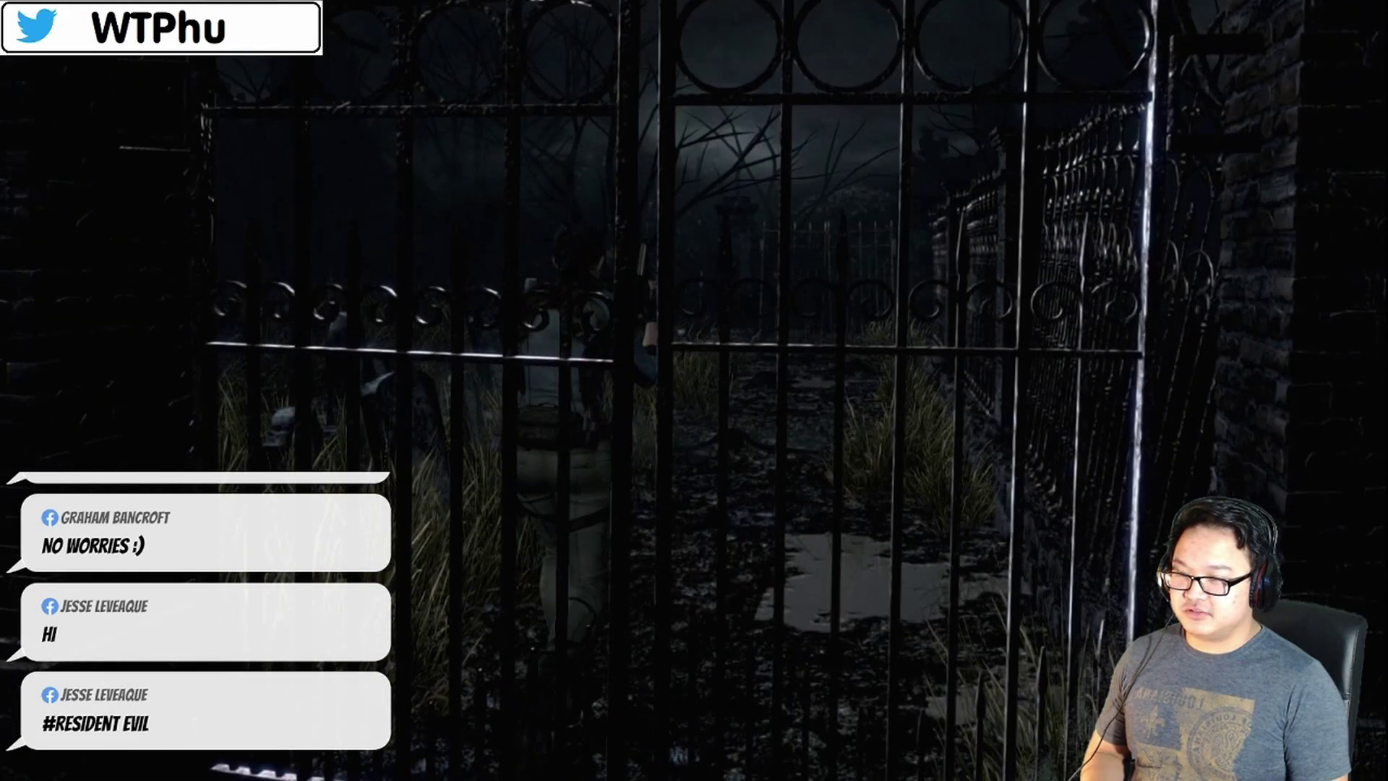
Walk between the two large gravestones and read the grave plaque
{"action": "key", "text": "Up"}
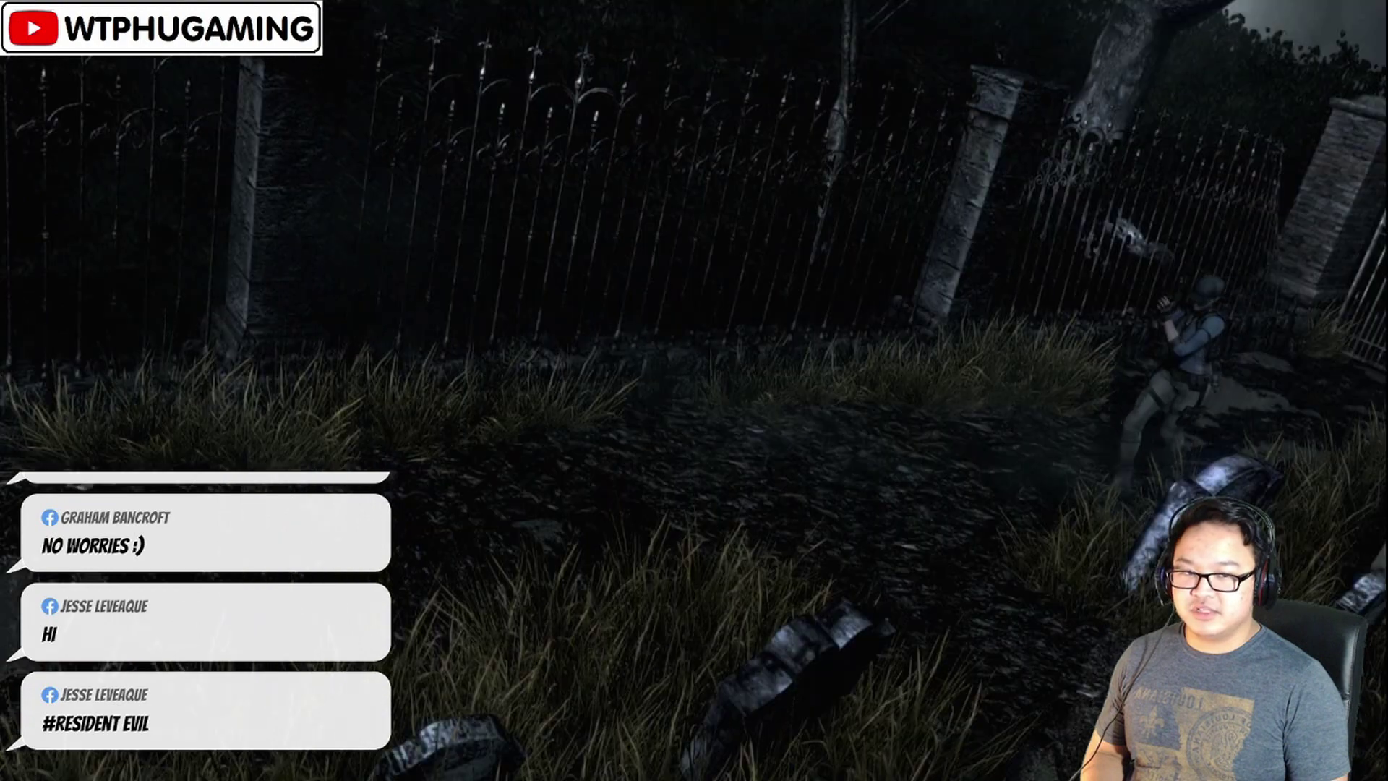
{"action": "key", "text": "Up"}
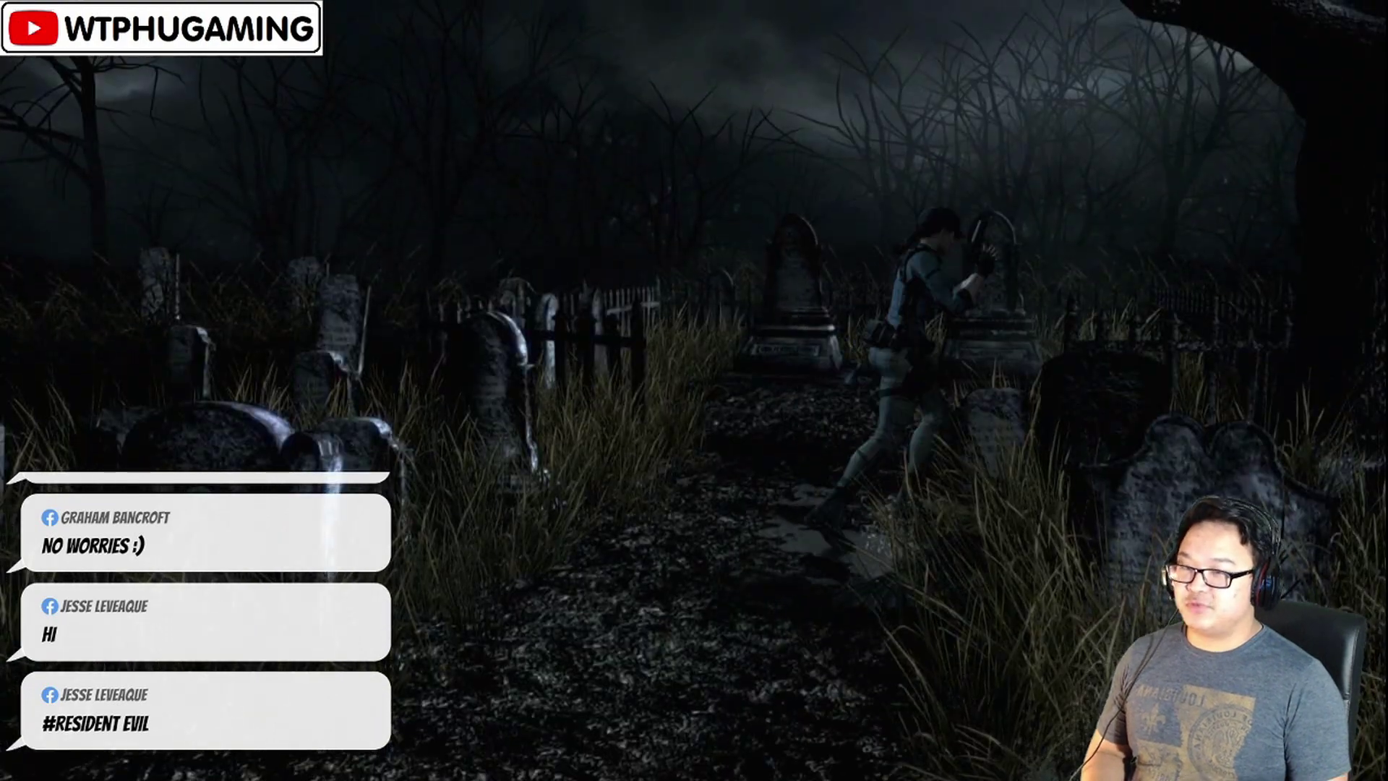
{"action": "key", "text": "Up"}
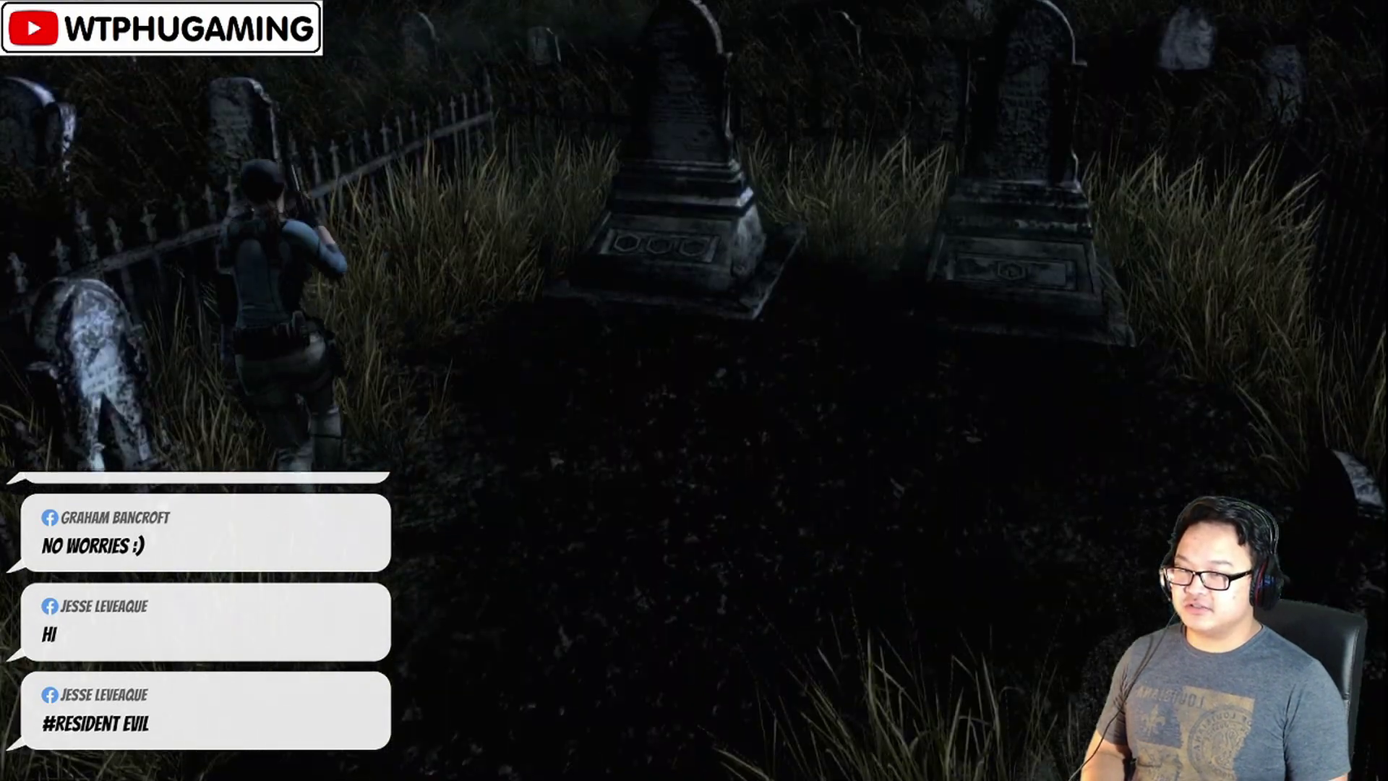
{"action": "key", "text": "Up"}
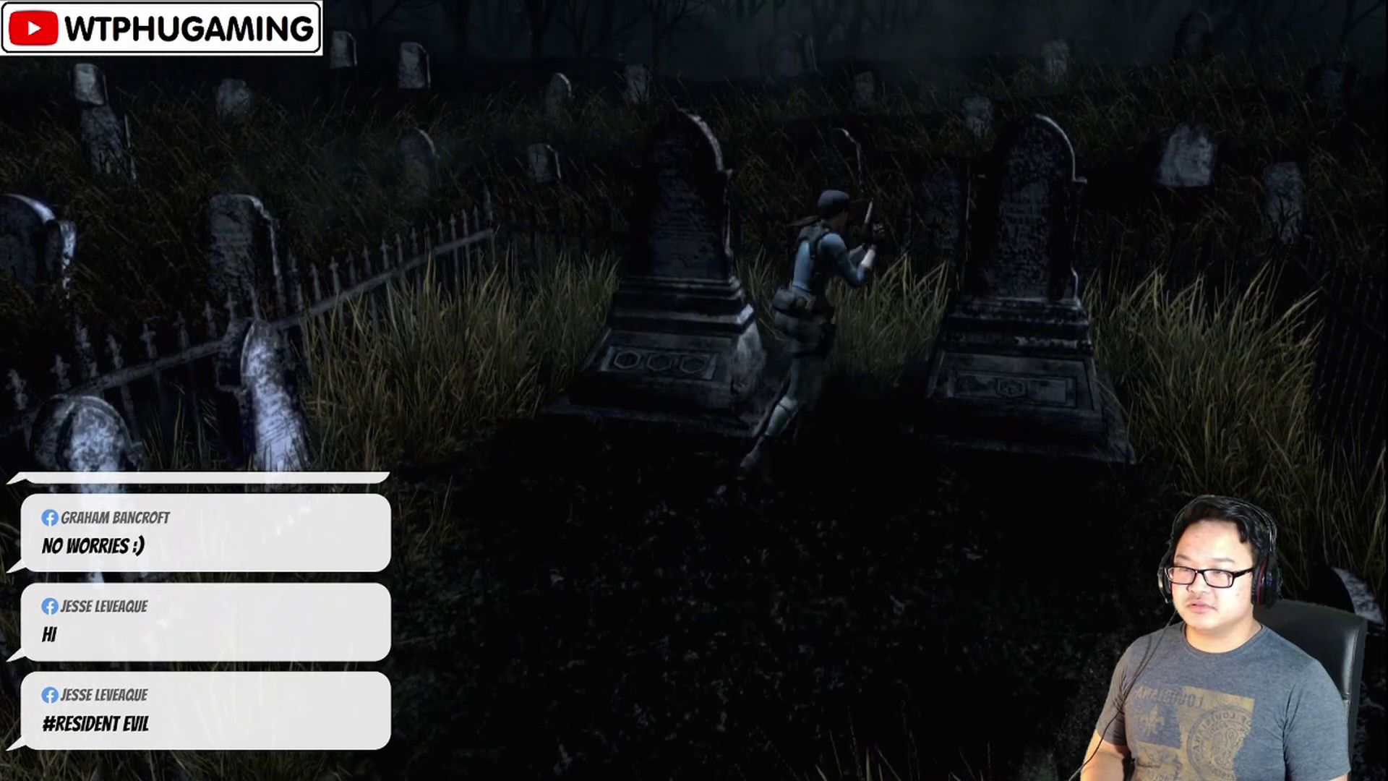
{"action": "key", "text": "space"}
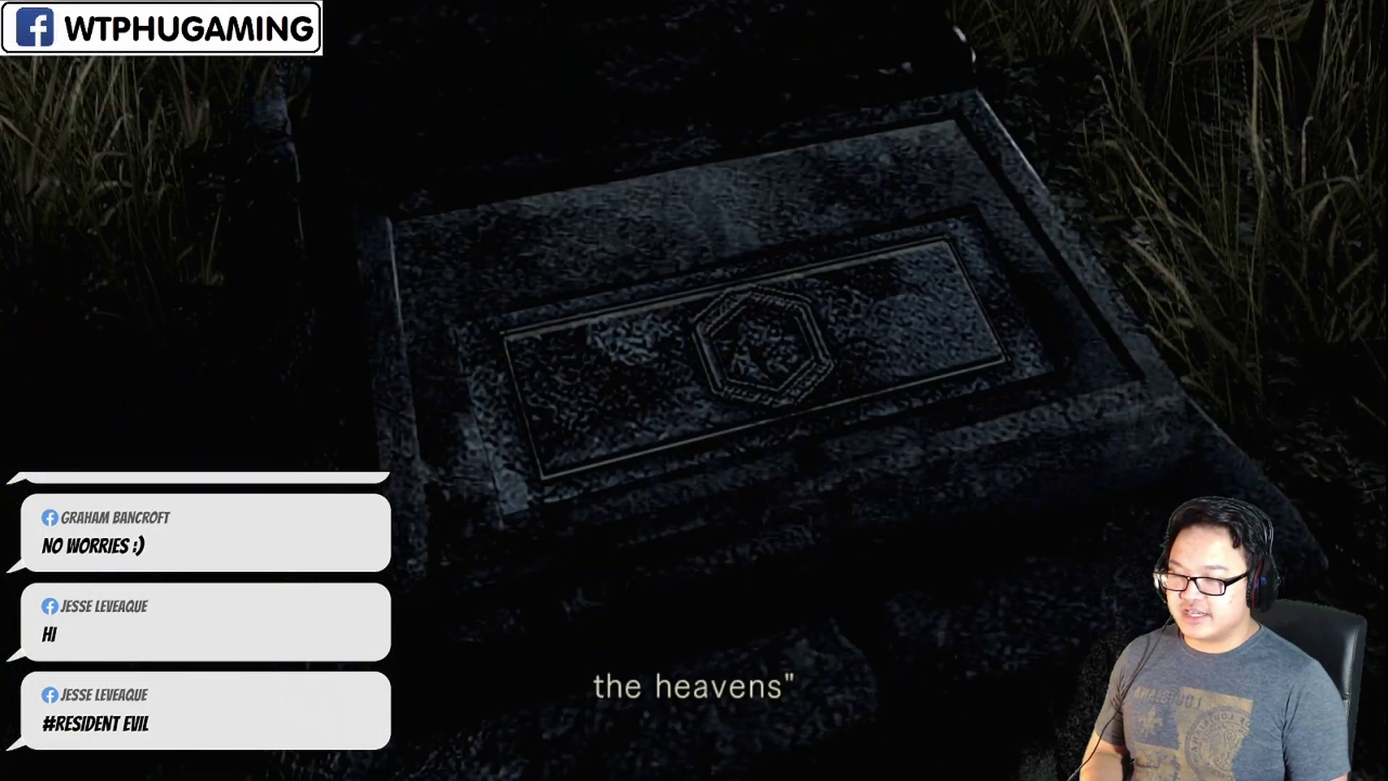
{"action": "key", "text": "space"}
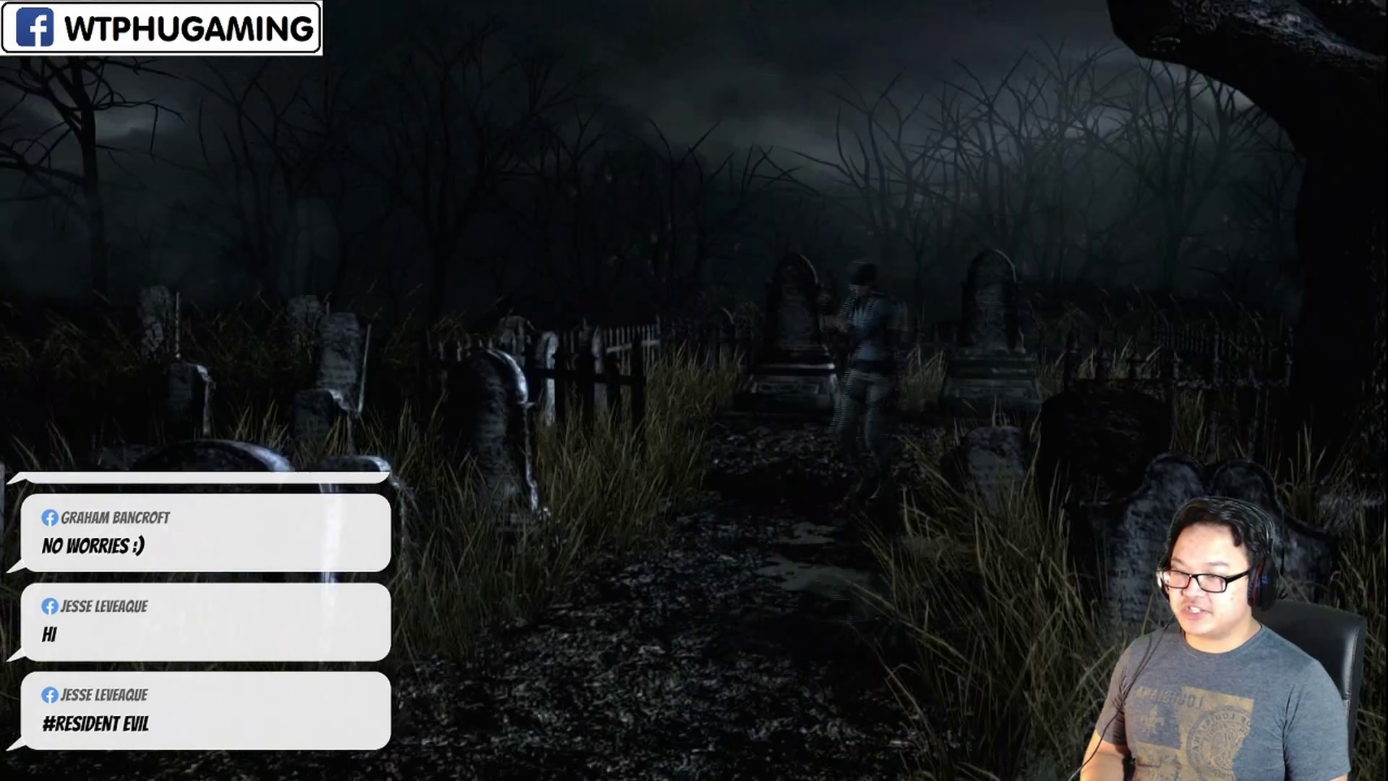
Walk back along the graveyard path and open the iron gate
{"action": "key", "text": "Up"}
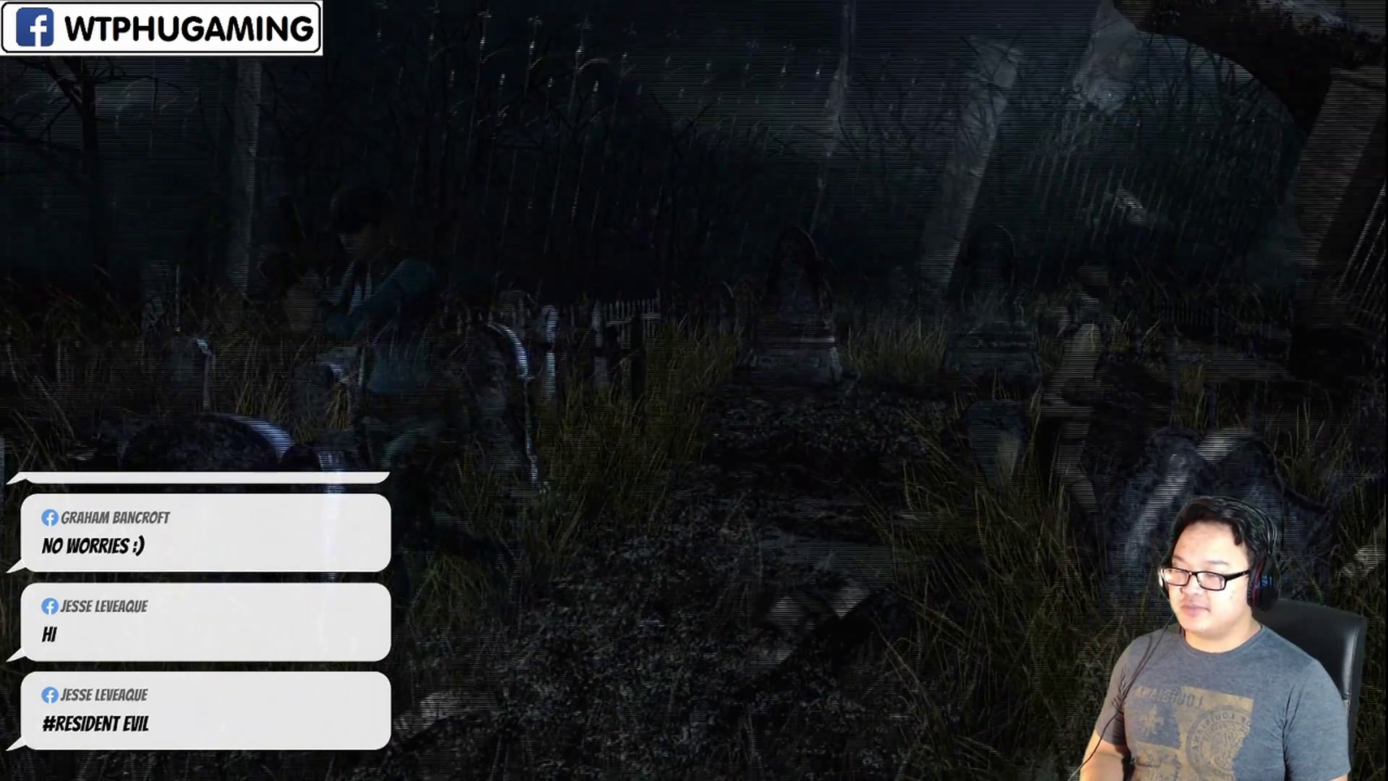
{"action": "key", "text": "Up"}
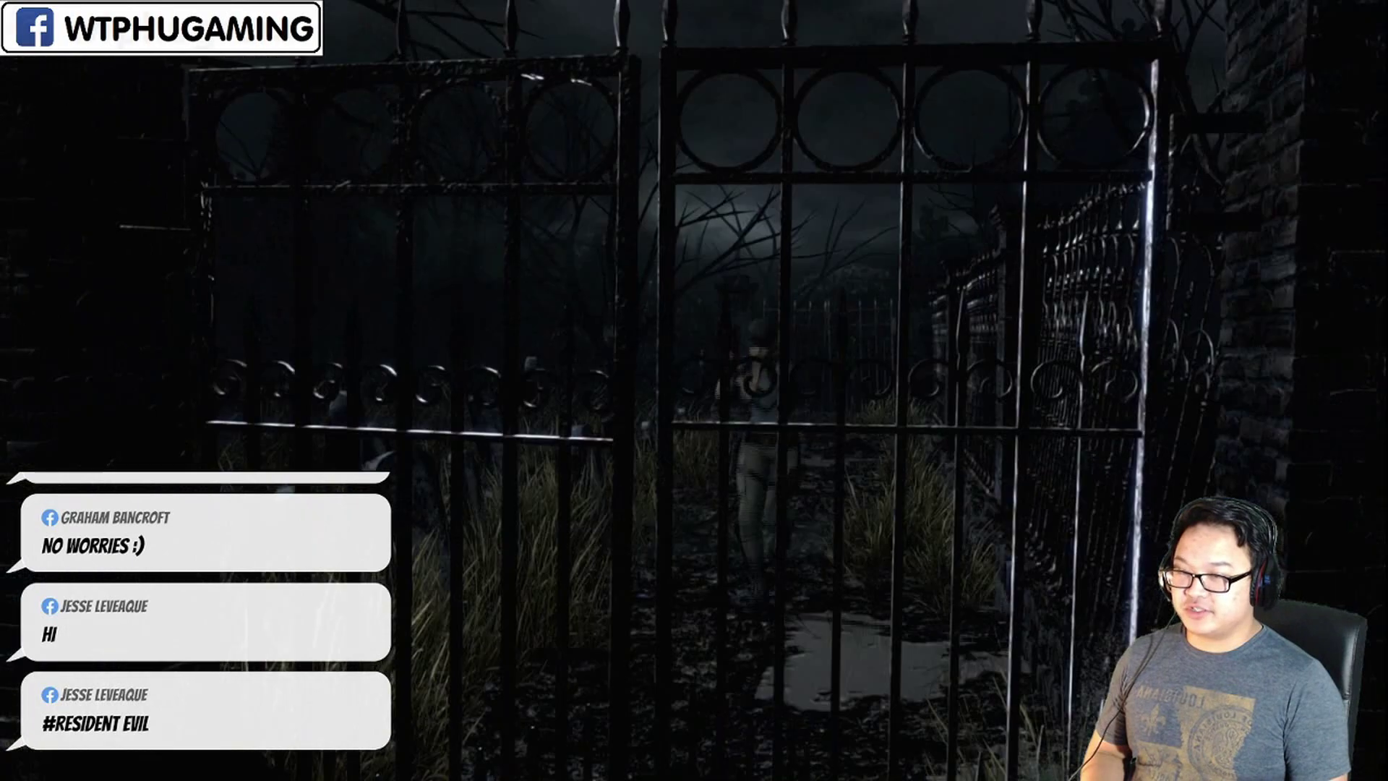
{"action": "key", "text": "space"}
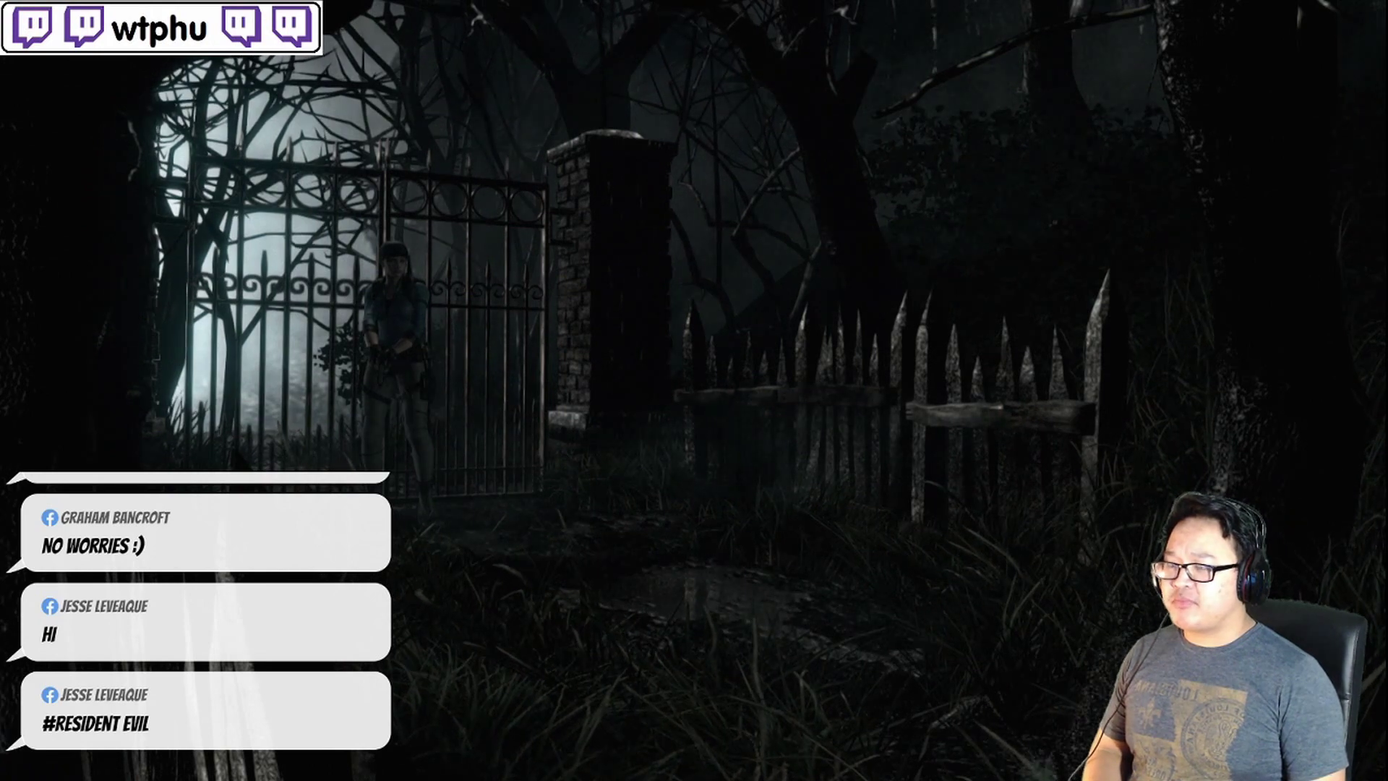
Check the Courtyard map, then follow the dark forest path to the lamp-lit cabin
{"action": "key", "text": "m"}
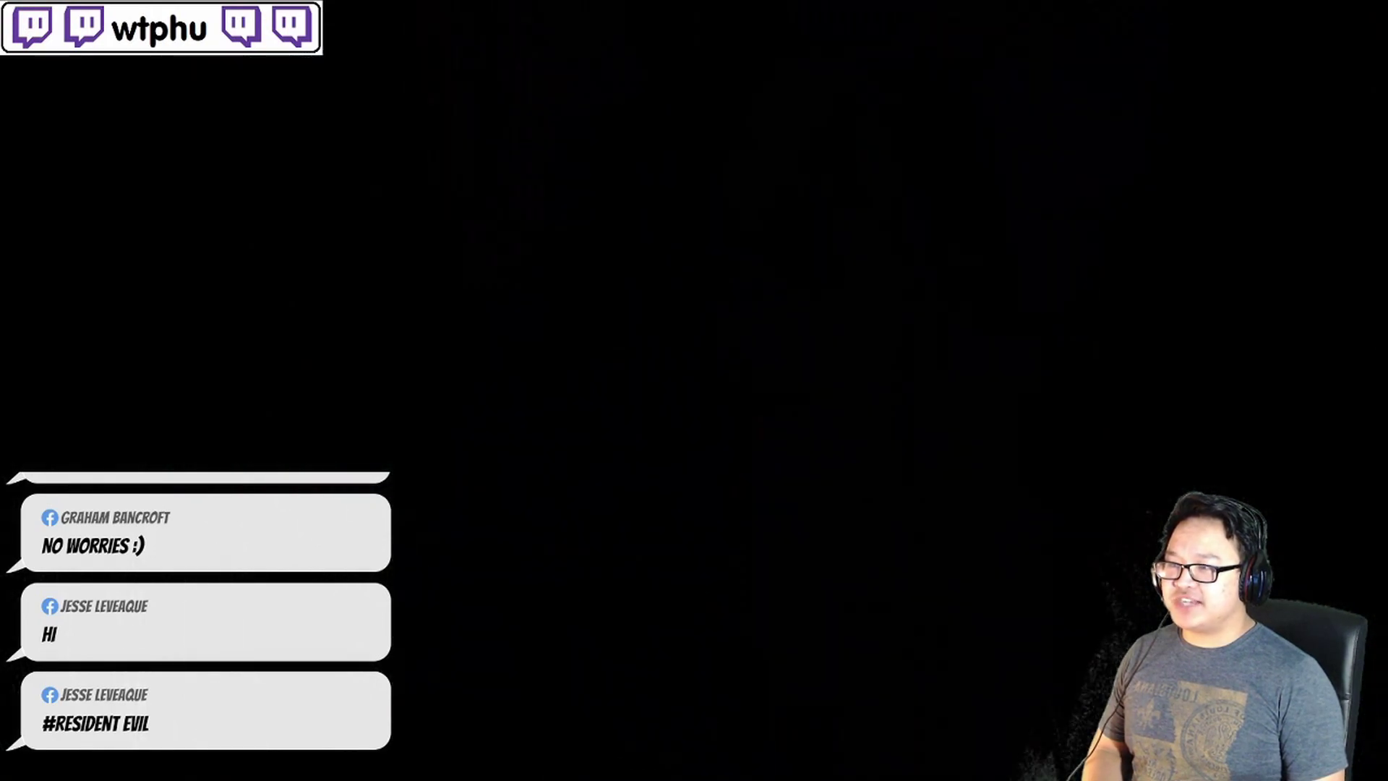
{"action": "key", "text": "m"}
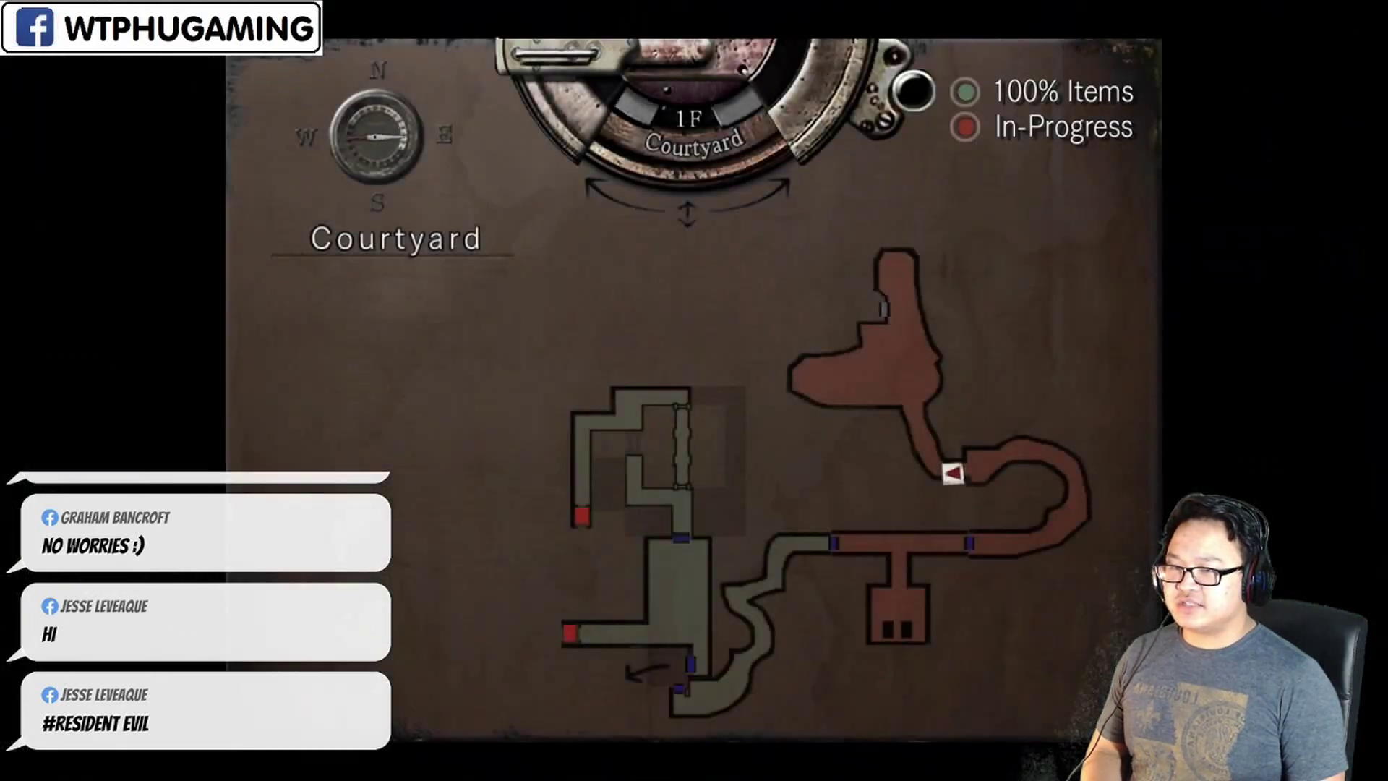
{"action": "key", "text": "Escape"}
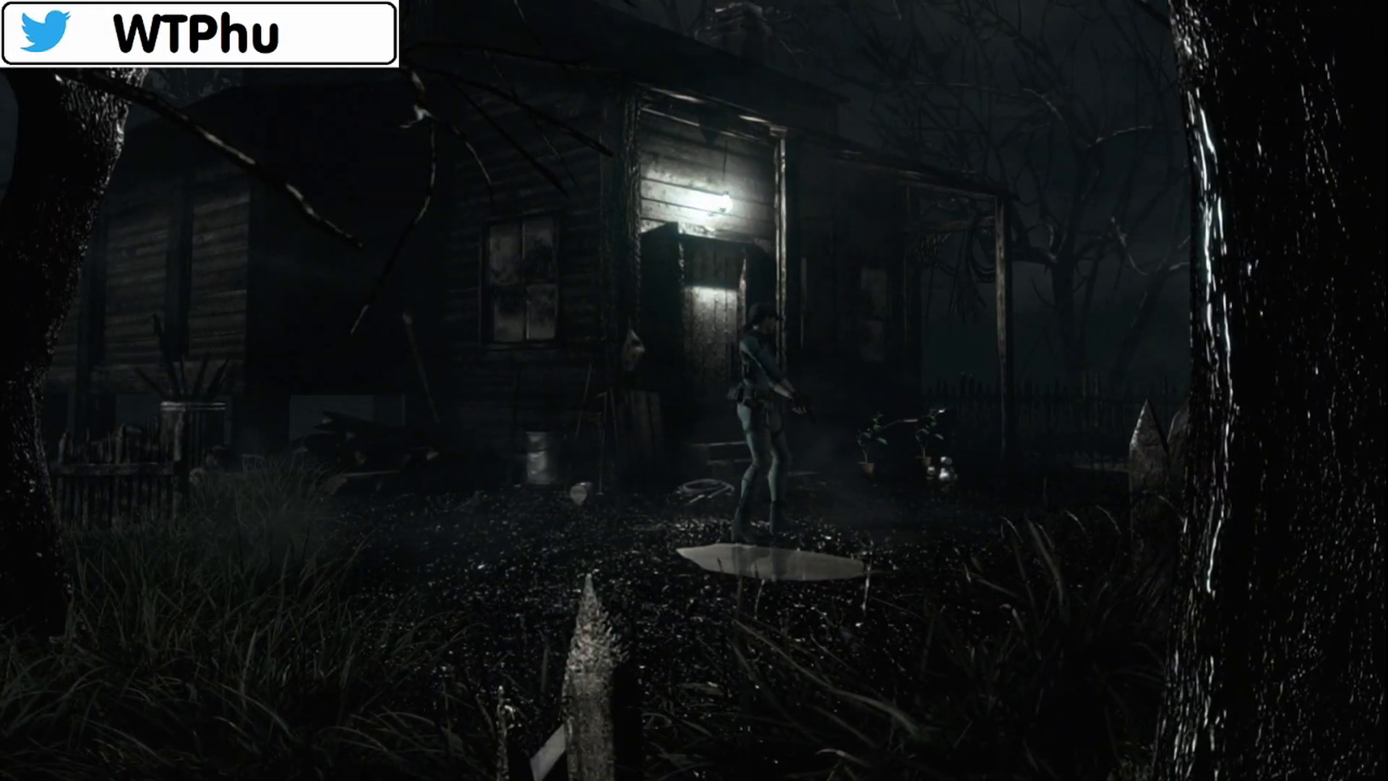
Combine the Blue Herb with the Green Herb in the inventory
{"action": "key", "text": "Tab"}
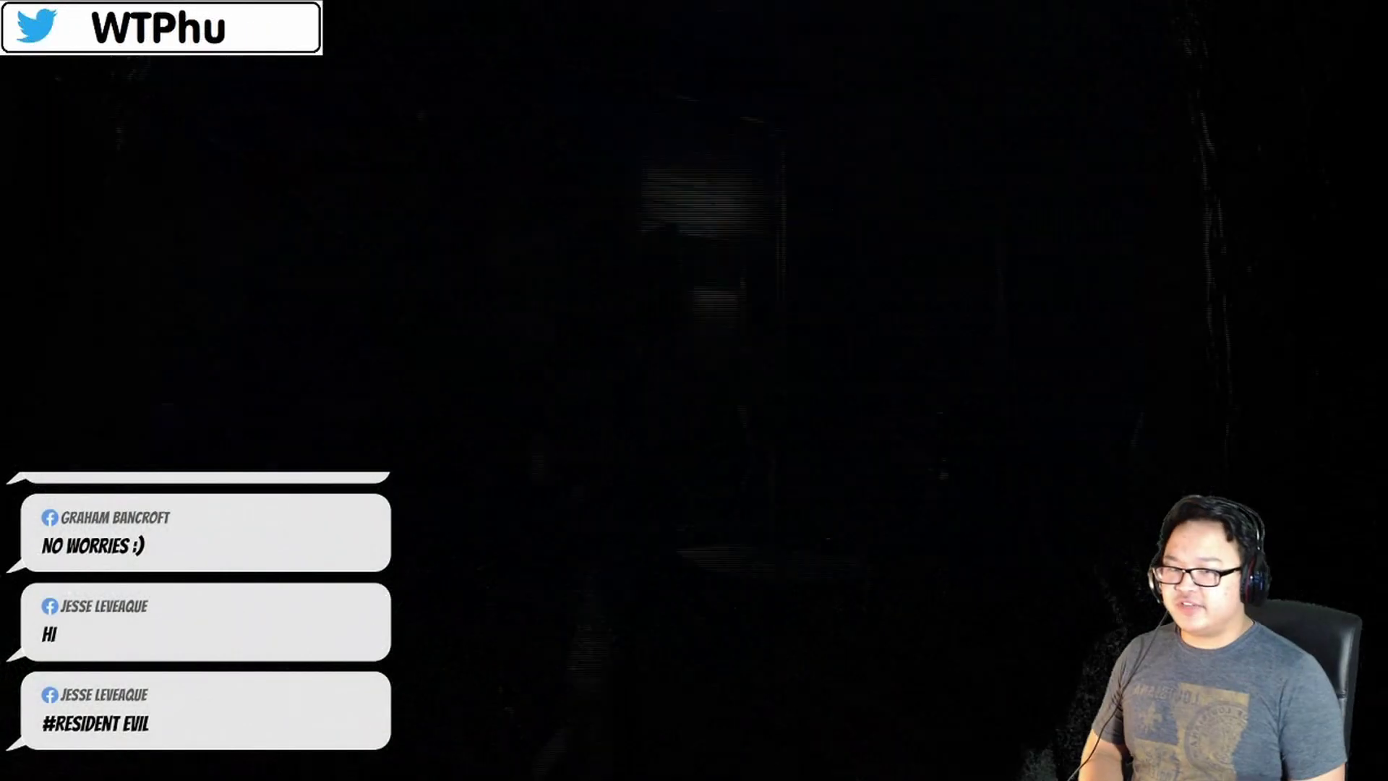
{"action": "key", "text": "Up"}
{"action": "key", "text": "Right"}
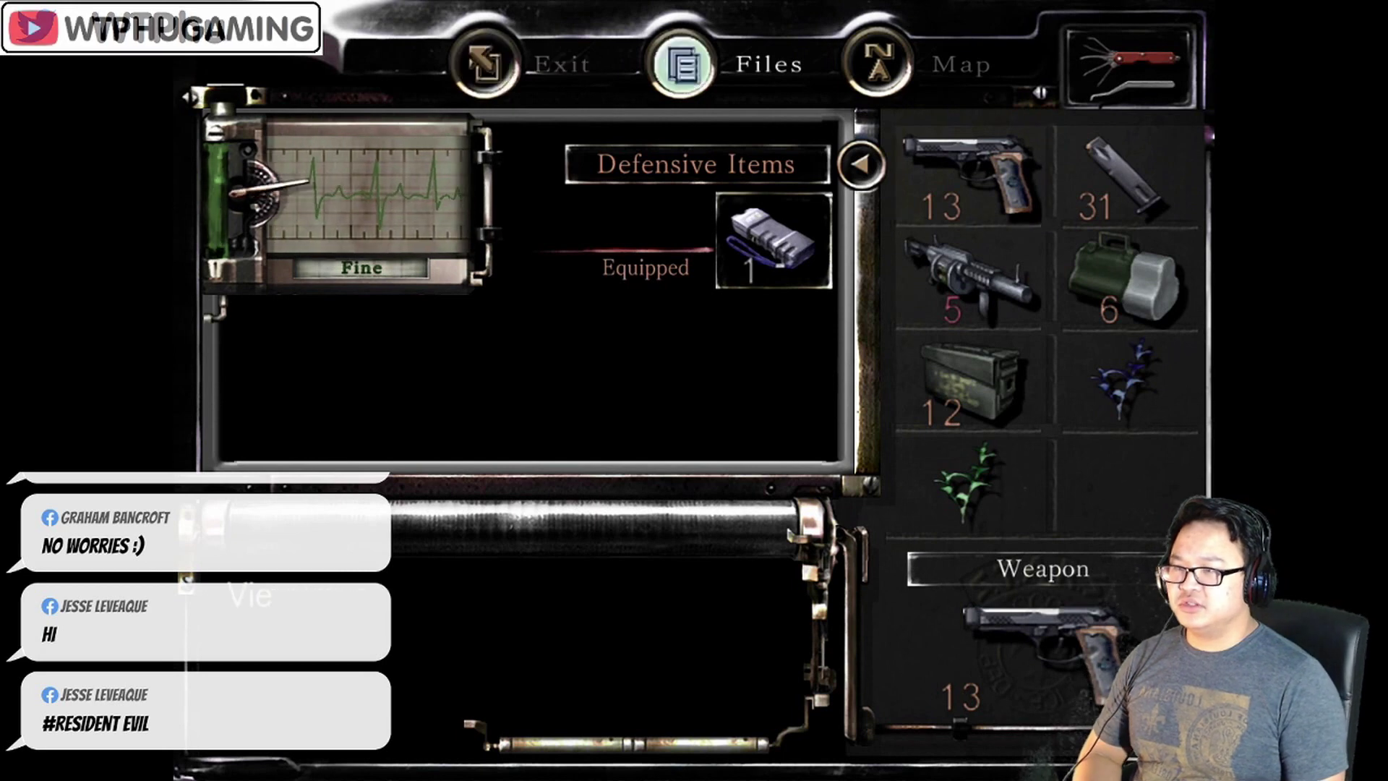
{"action": "key", "text": "Down"}
{"action": "key", "text": "Down"}
{"action": "key", "text": "Down"}
{"action": "key", "text": "Right"}
{"action": "key", "text": "Return"}
{"action": "key", "text": "Down"}
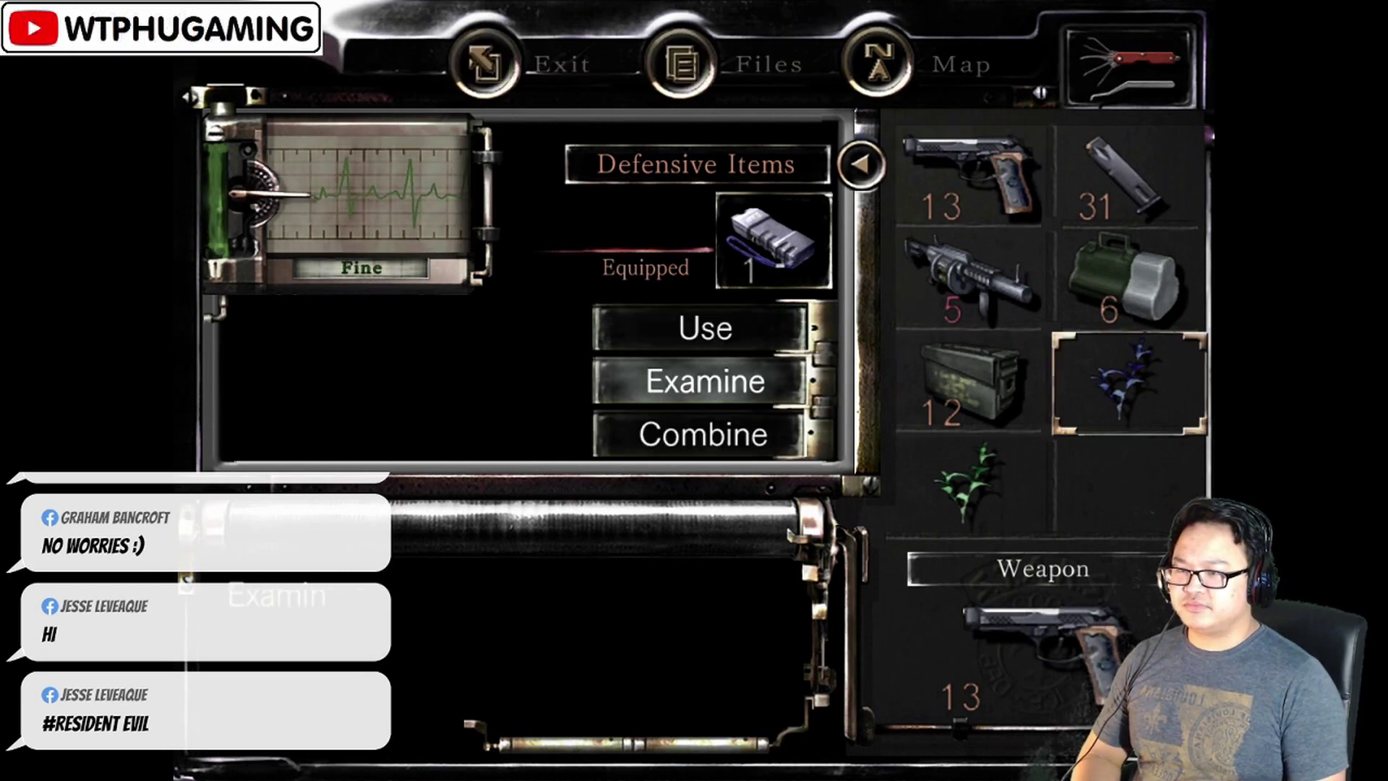
{"action": "key", "text": "Down"}
{"action": "key", "text": "Return"}
{"action": "key", "text": "Down"}
{"action": "key", "text": "Left"}
{"action": "key", "text": "Return"}
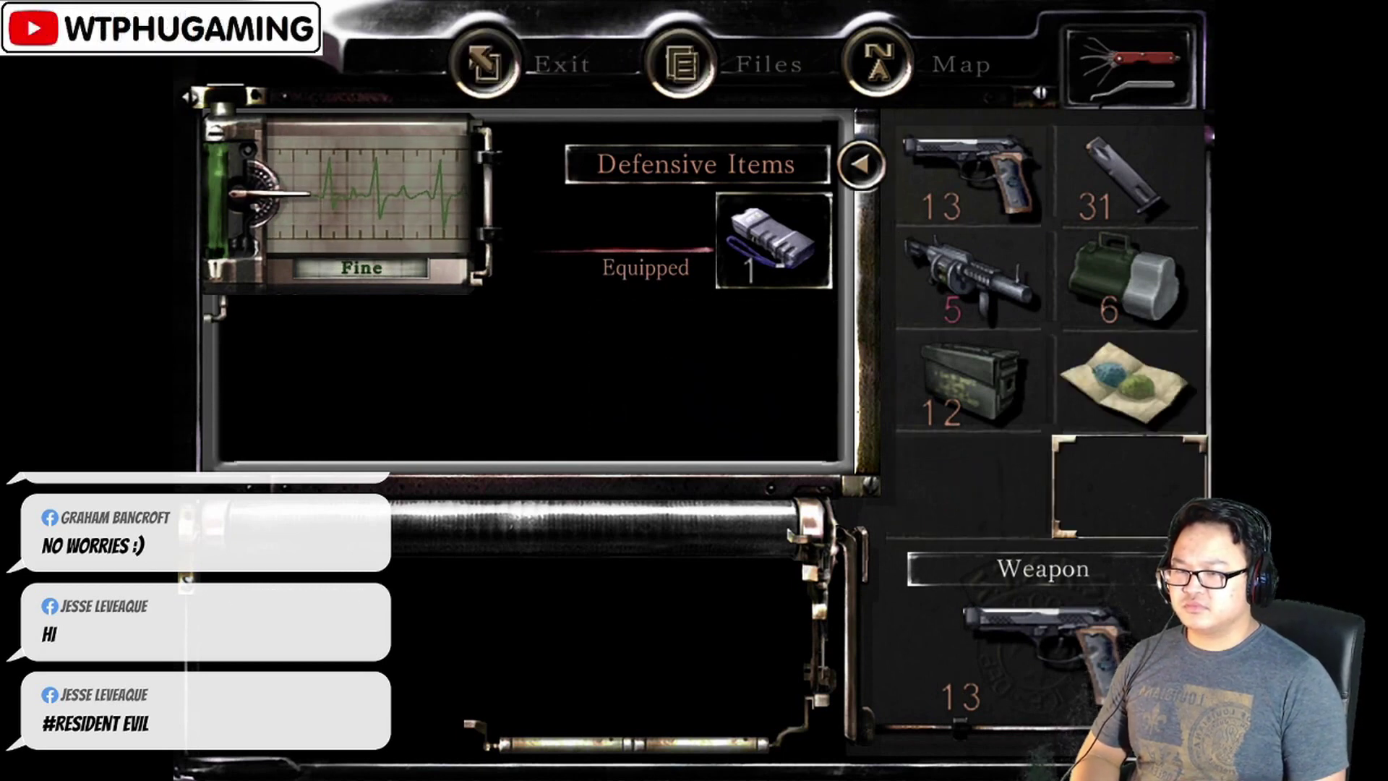
Examine the Mixed Herbs packet, then take a Green Herb from the potted plant
{"action": "key", "text": "Return"}
{"action": "key", "text": "Down"}
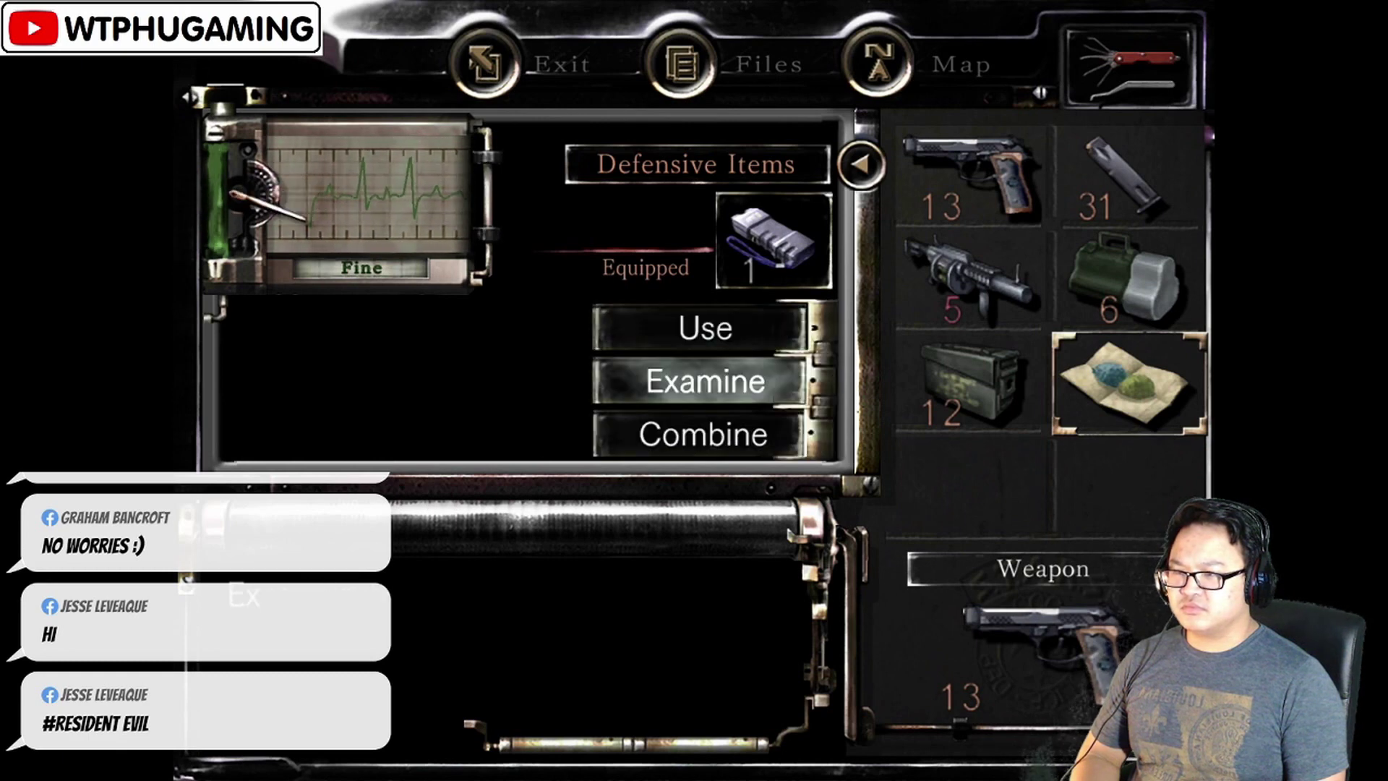
{"action": "key", "text": "Return"}
{"action": "key", "text": "Return"}
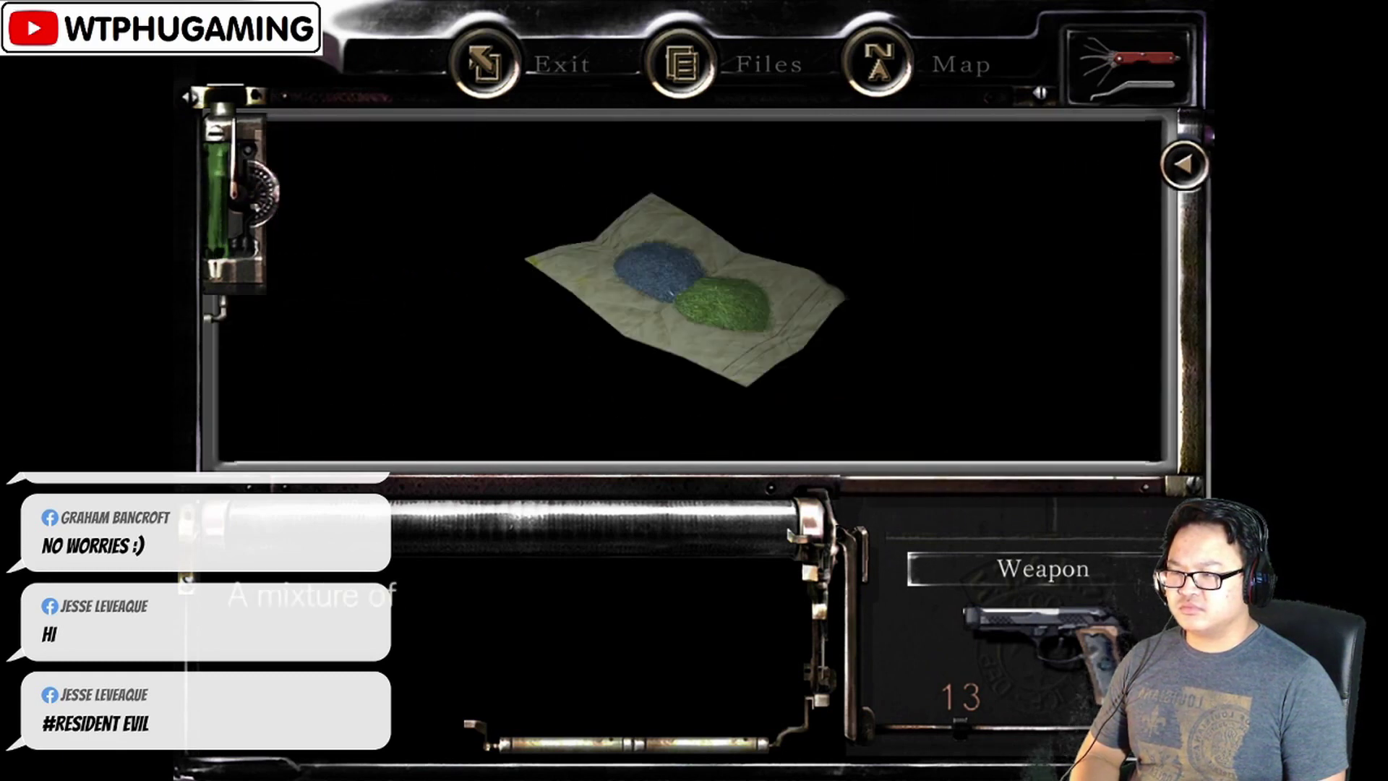
{"action": "key", "text": "Return"}
{"action": "key", "text": "Return"}
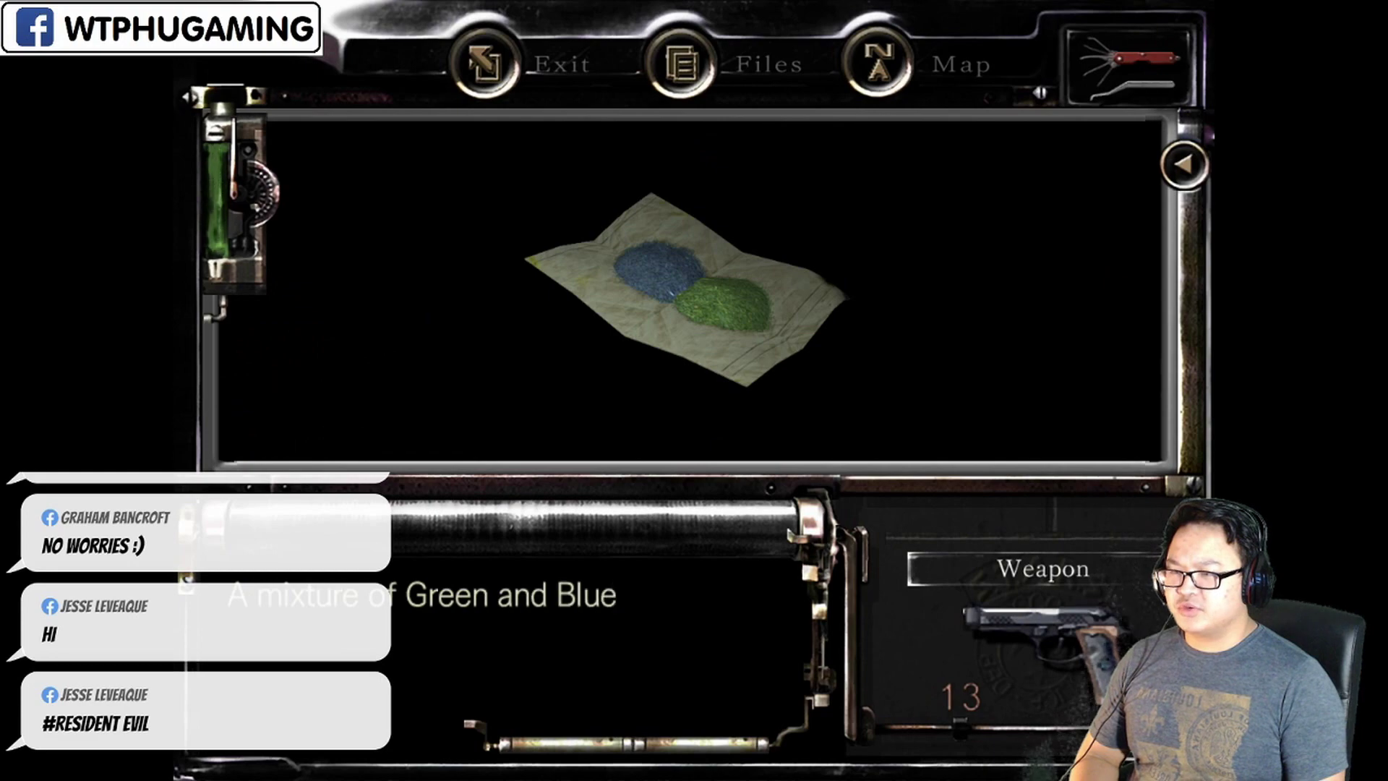
{"action": "key", "text": "Return"}
{"action": "key", "text": "Down"}
{"action": "key", "text": "Return"}
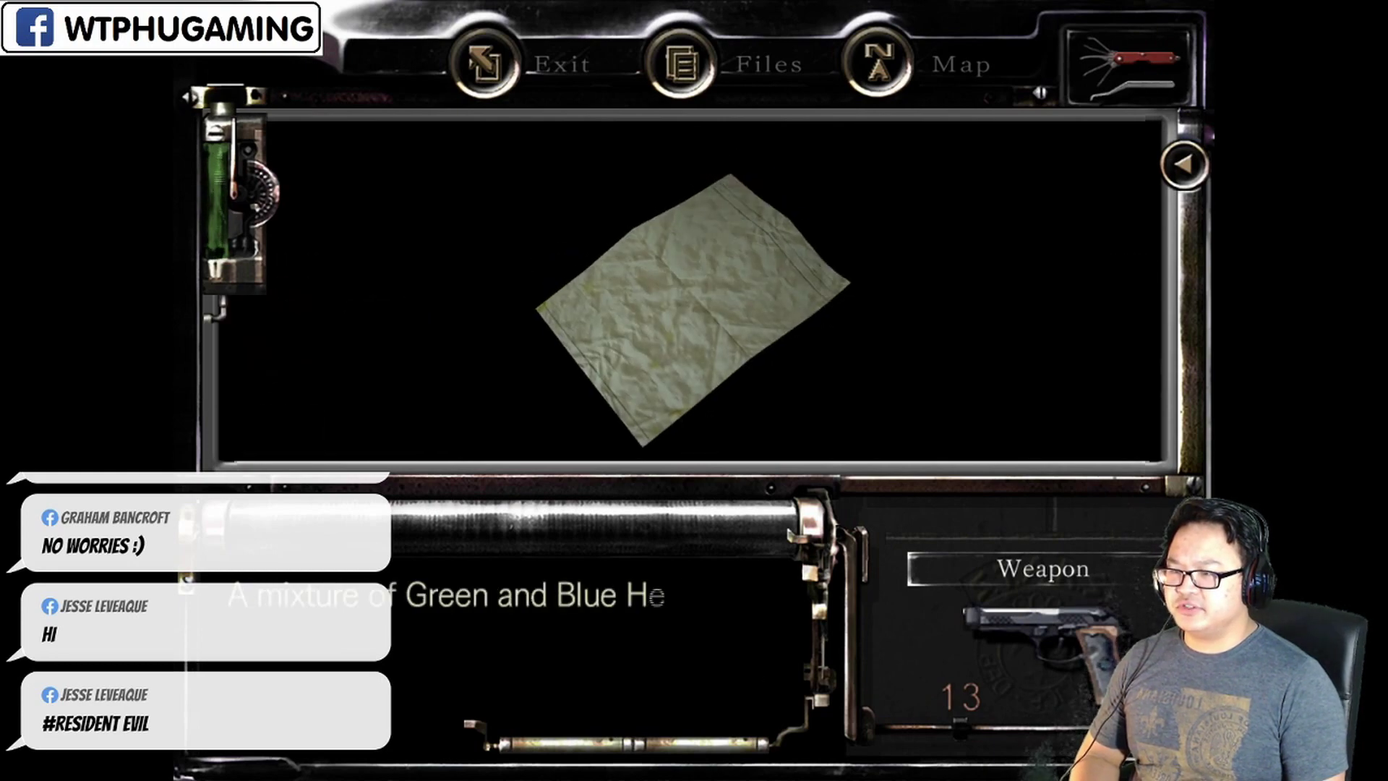
{"action": "key", "text": "Return"}
{"action": "key", "text": "Return"}
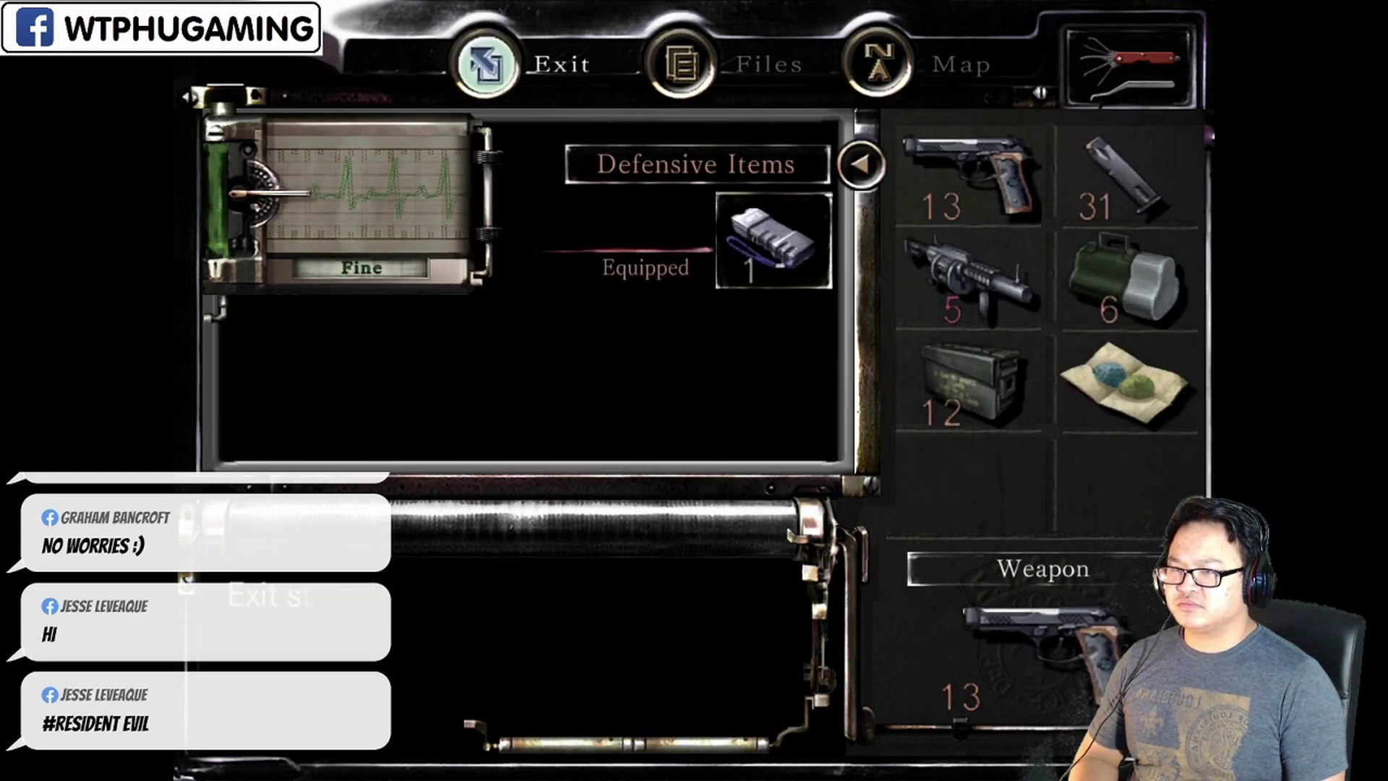
{"action": "key", "text": "Return"}
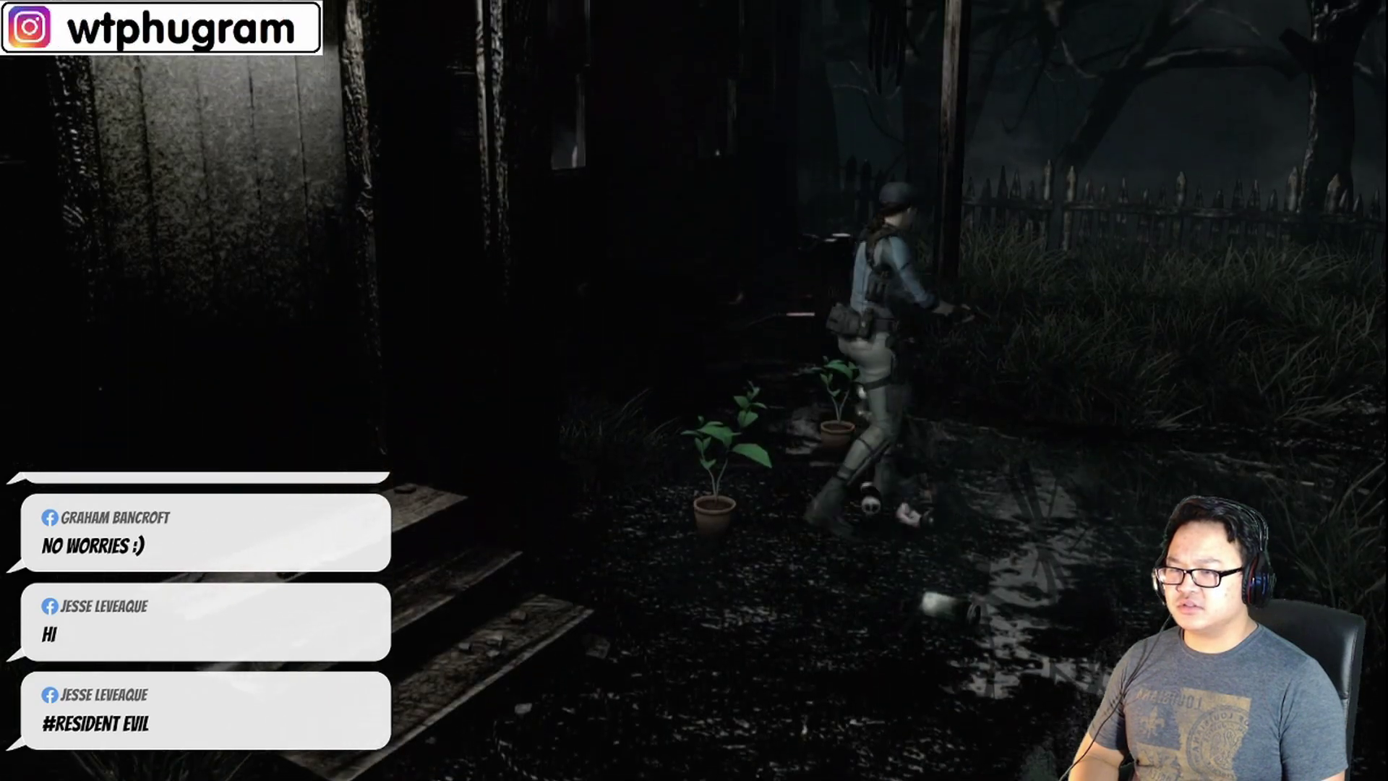
{"action": "key", "text": "Return"}
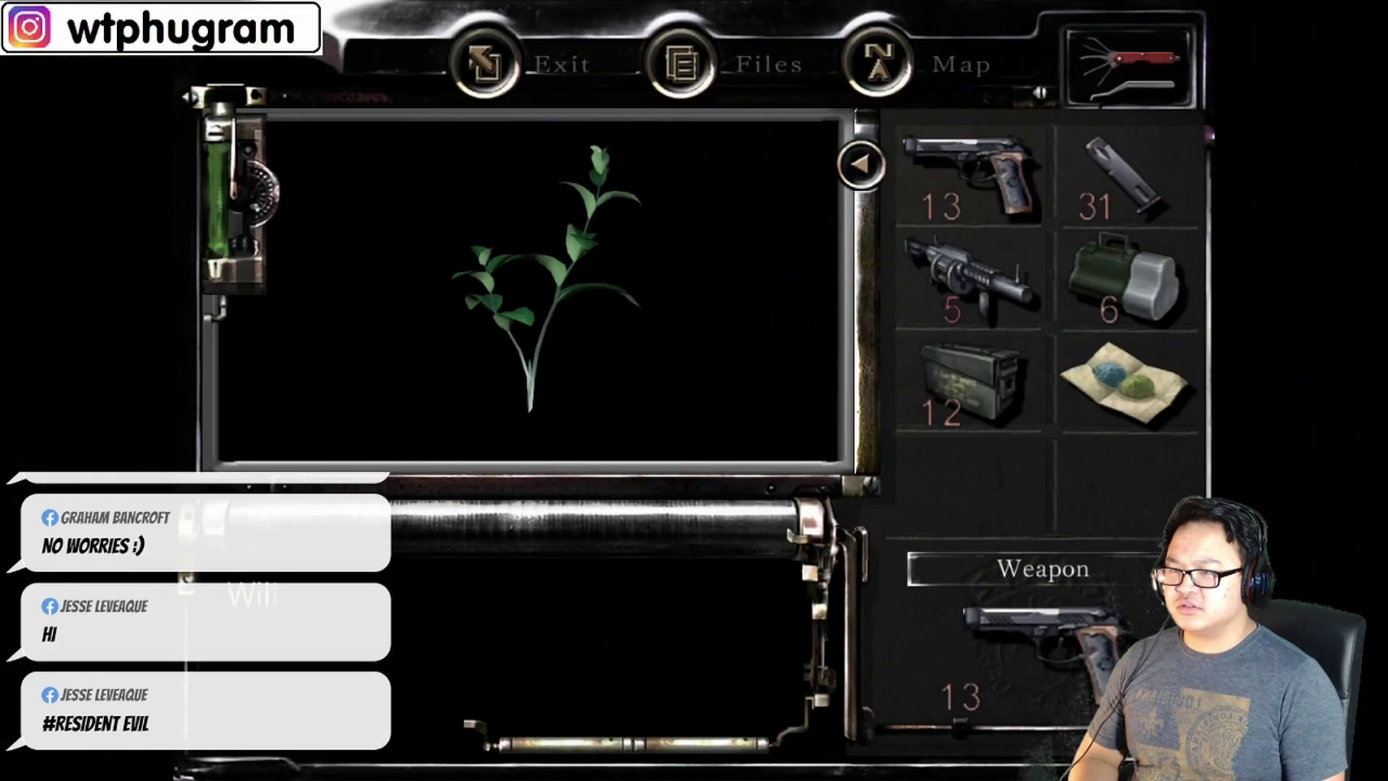
{"action": "key", "text": "Return"}
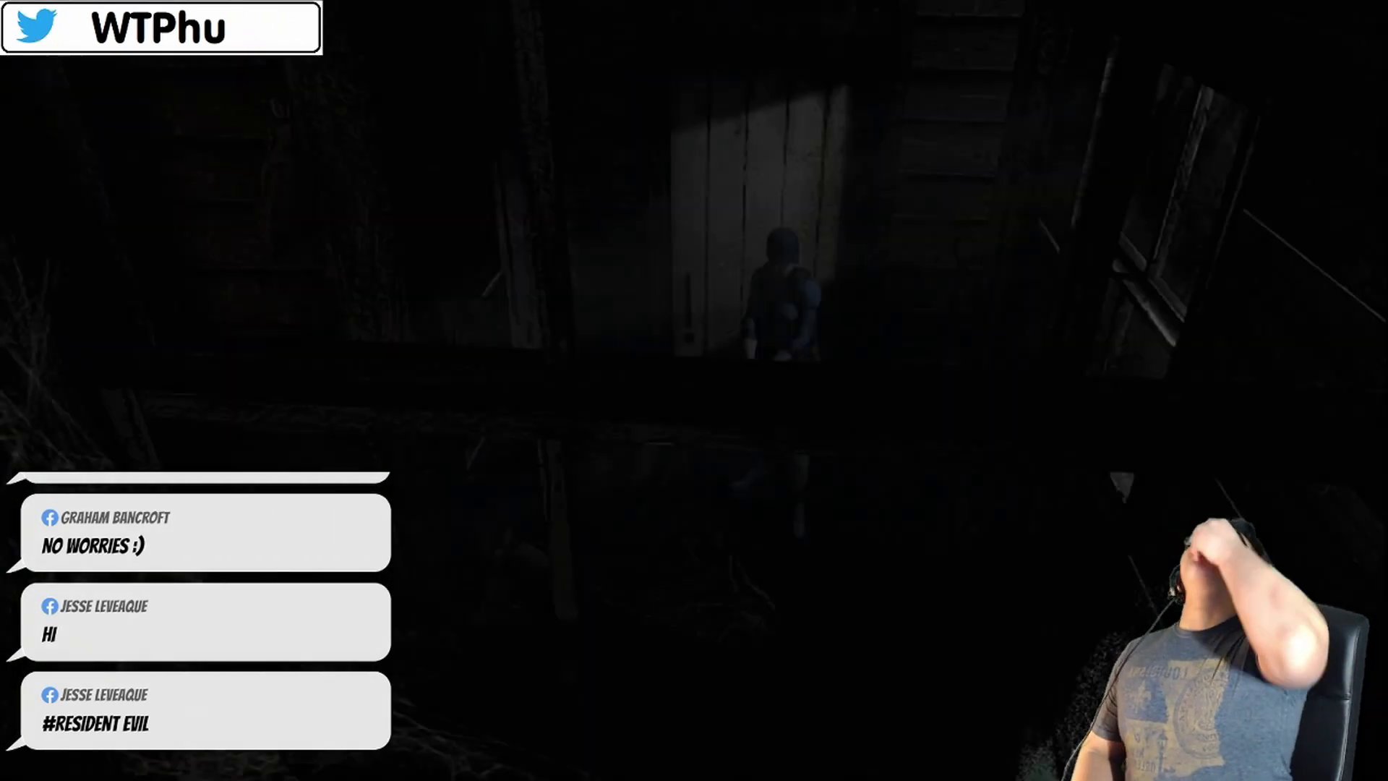
View the Courtyard map of the cabin area and close it again
{"action": "key", "text": "m"}
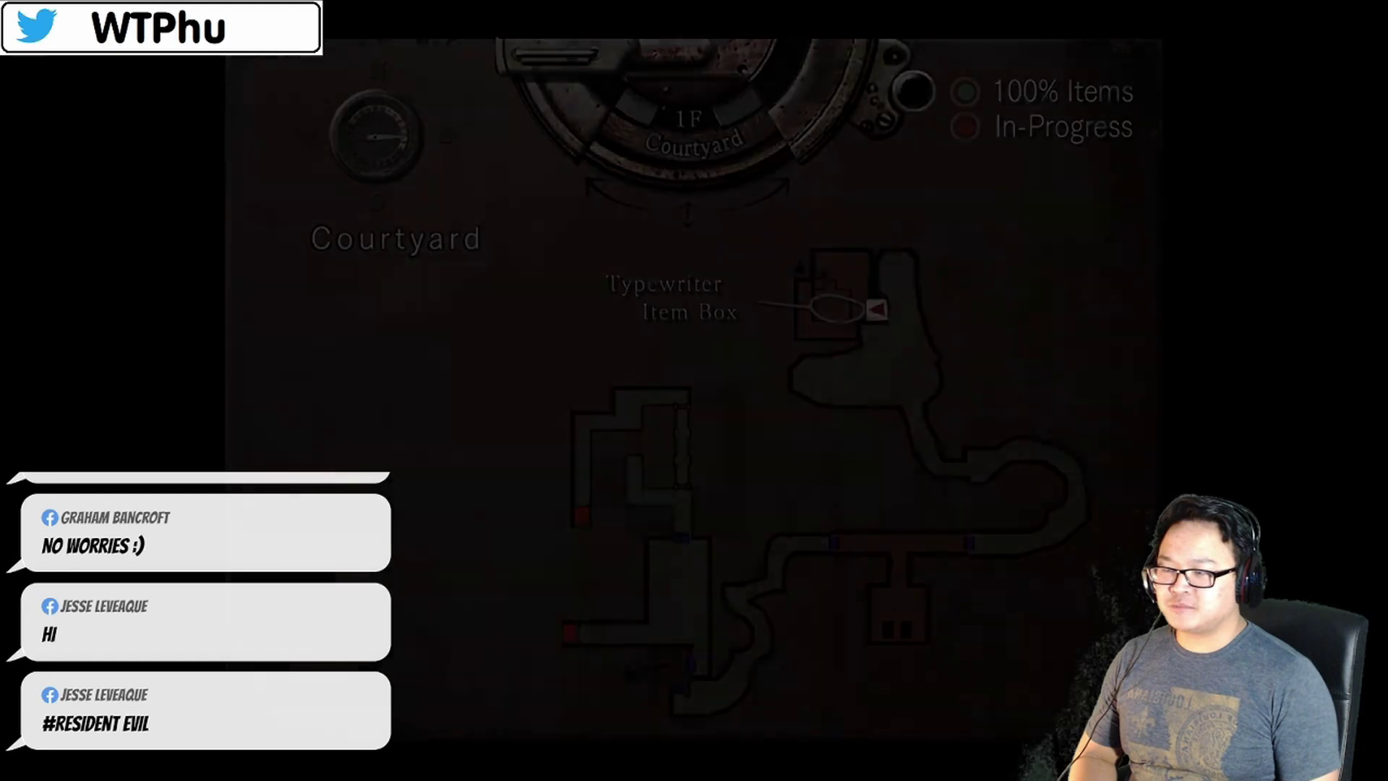
{"action": "key", "text": "m"}
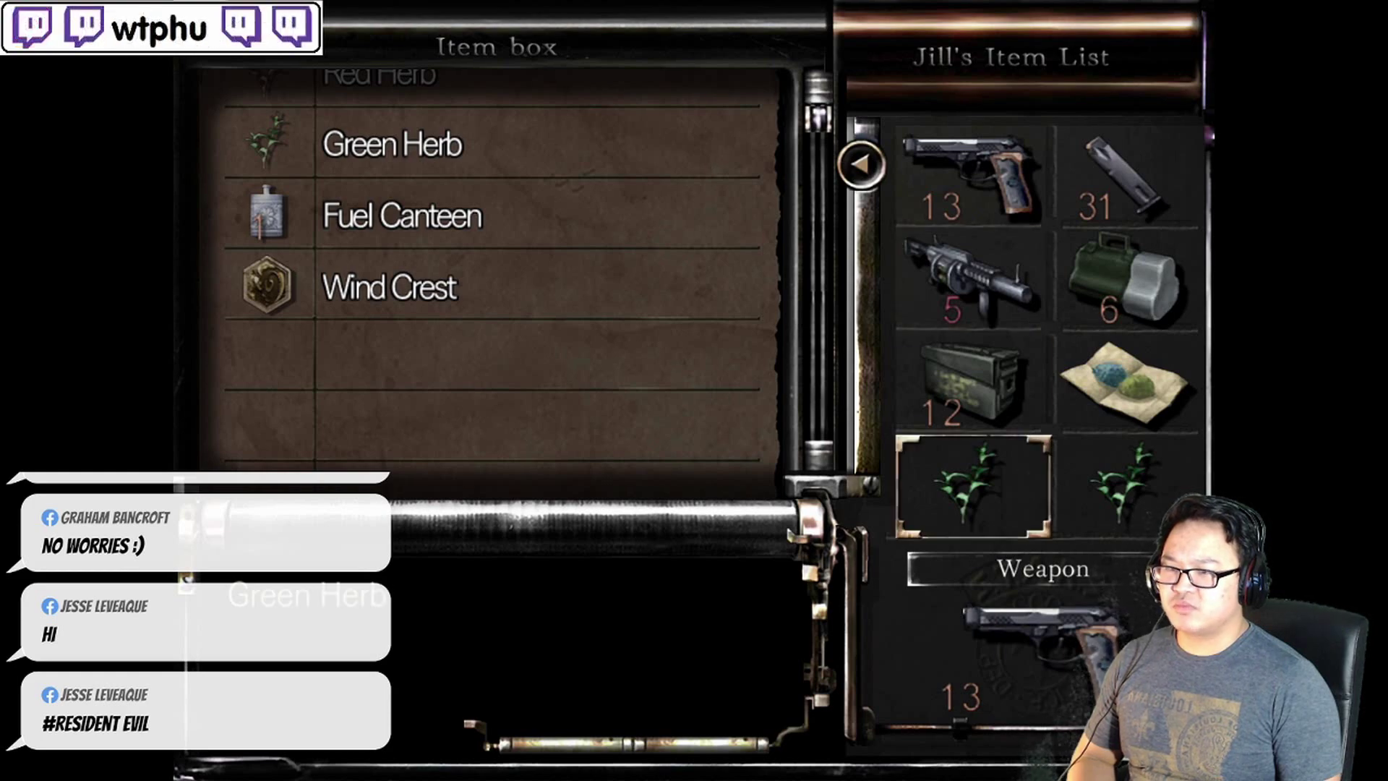
Close the item box, merge the two Green Herbs, and select the resulting mixed herb
{"action": "key", "text": "Escape"}
{"action": "key", "text": "Tab"}
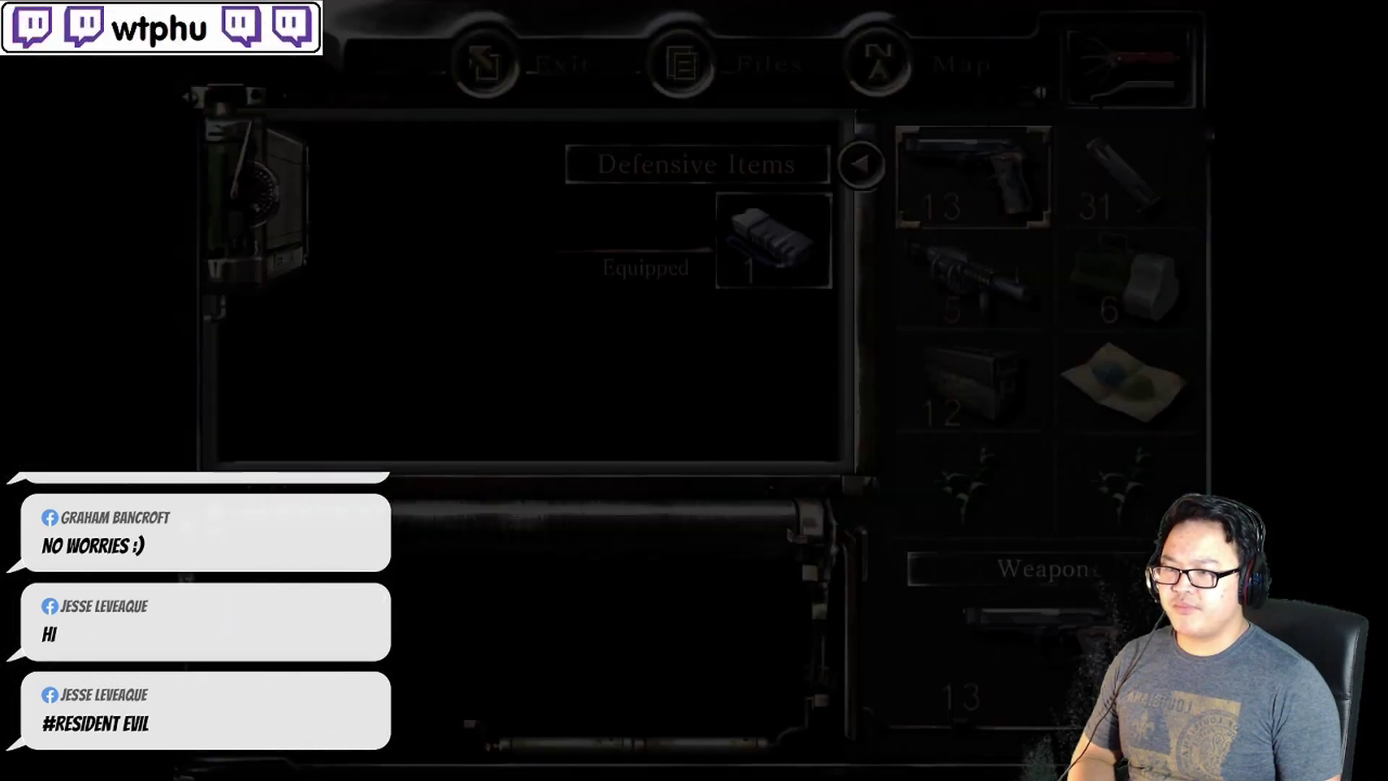
{"action": "key", "text": "Return"}
{"action": "key", "text": "Down"}
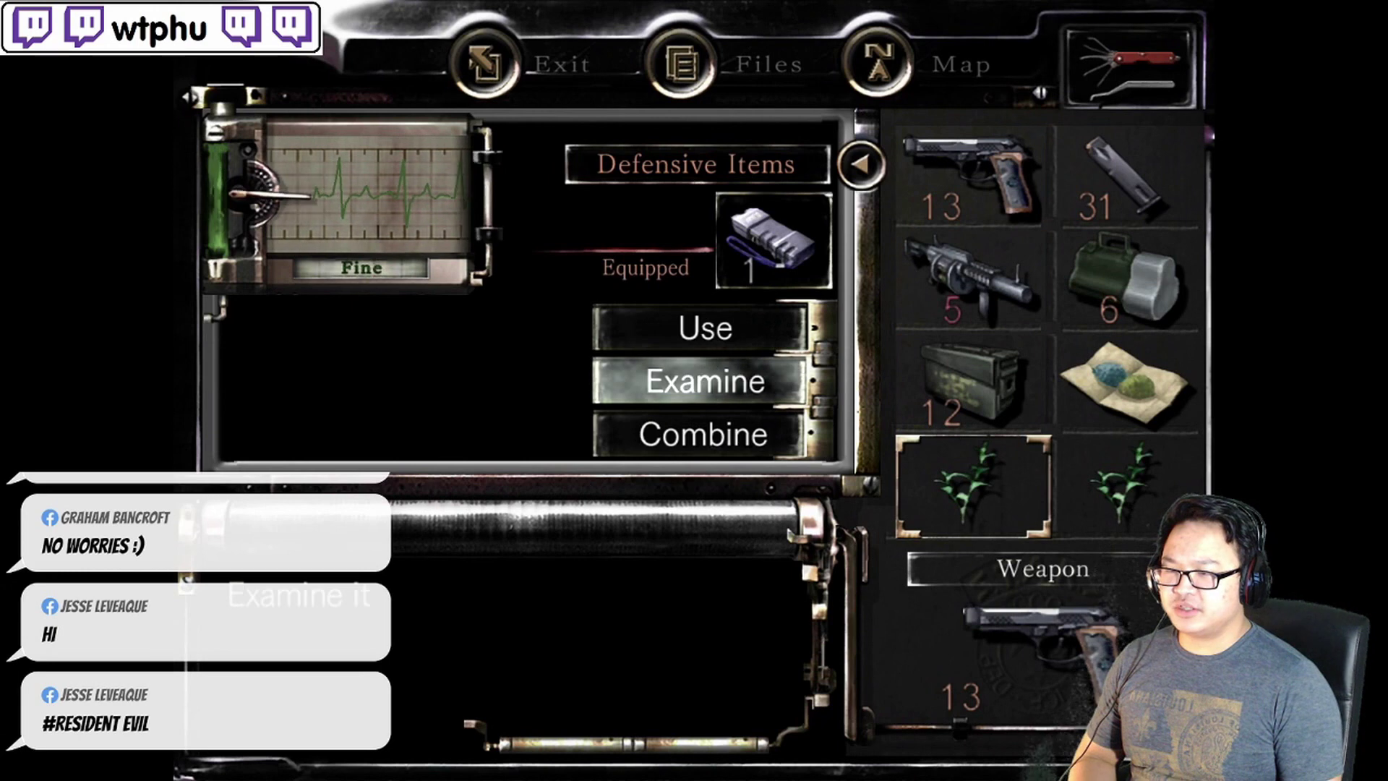
{"action": "key", "text": "Down"}
{"action": "key", "text": "Return"}
{"action": "key", "text": "Return"}
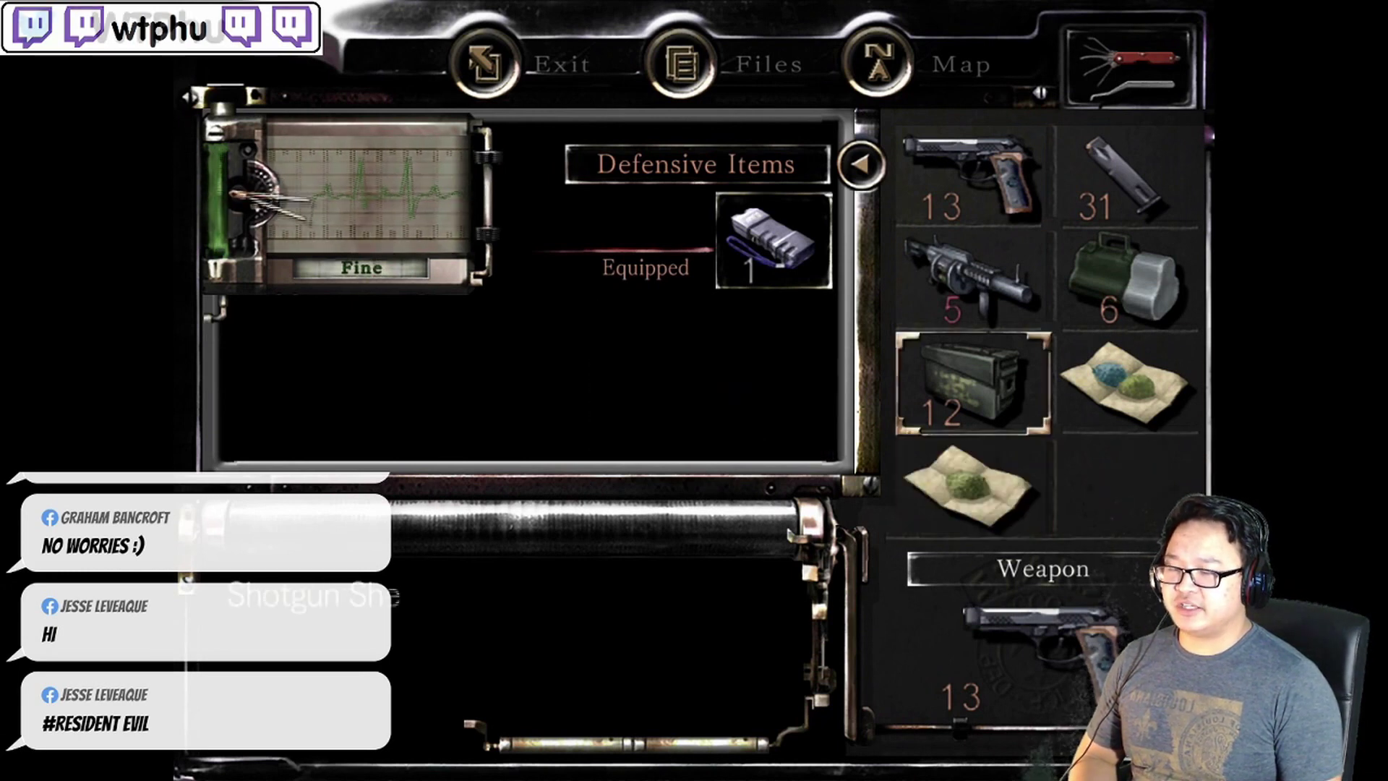
{"action": "key", "text": "Down"}
{"action": "key", "text": "Right"}
{"action": "key", "text": "Up"}
{"action": "key", "text": "Return"}
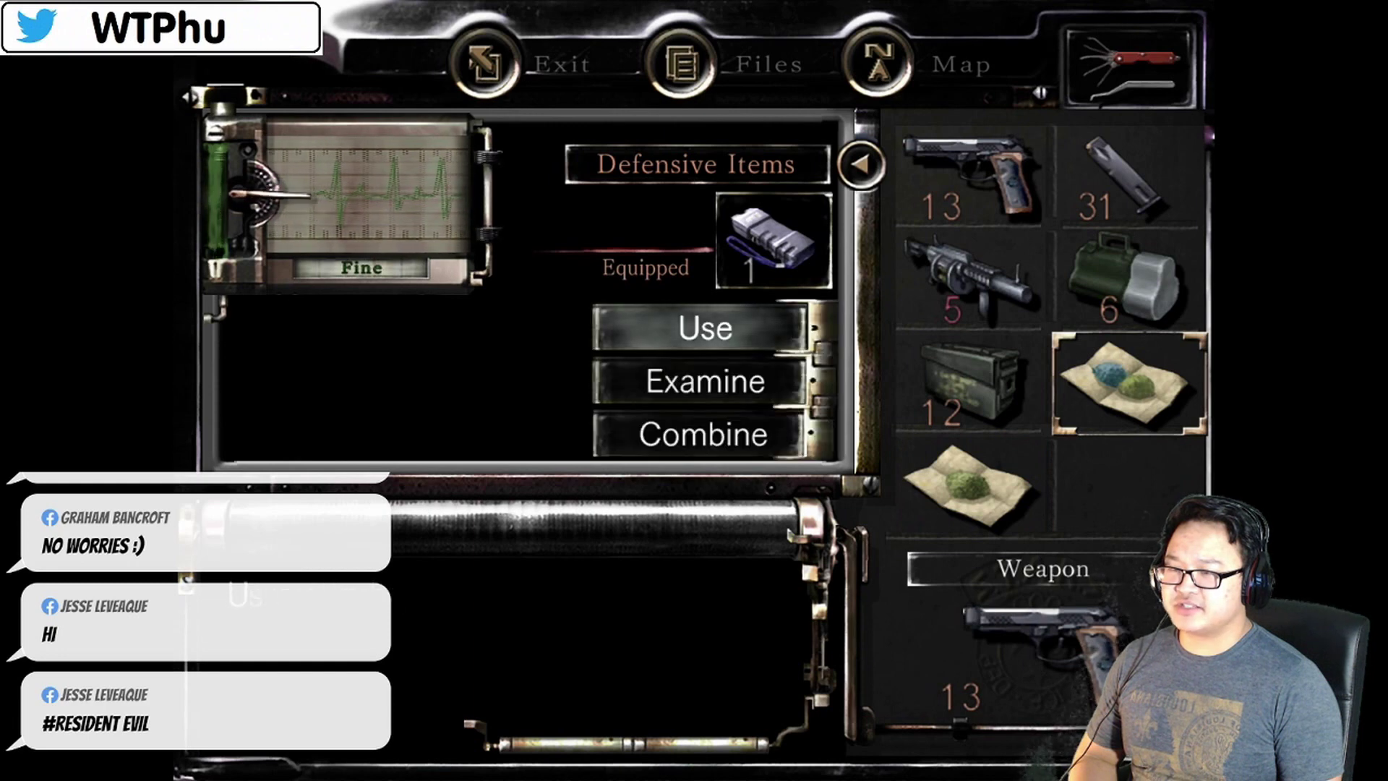
{"action": "key", "text": "Down"}
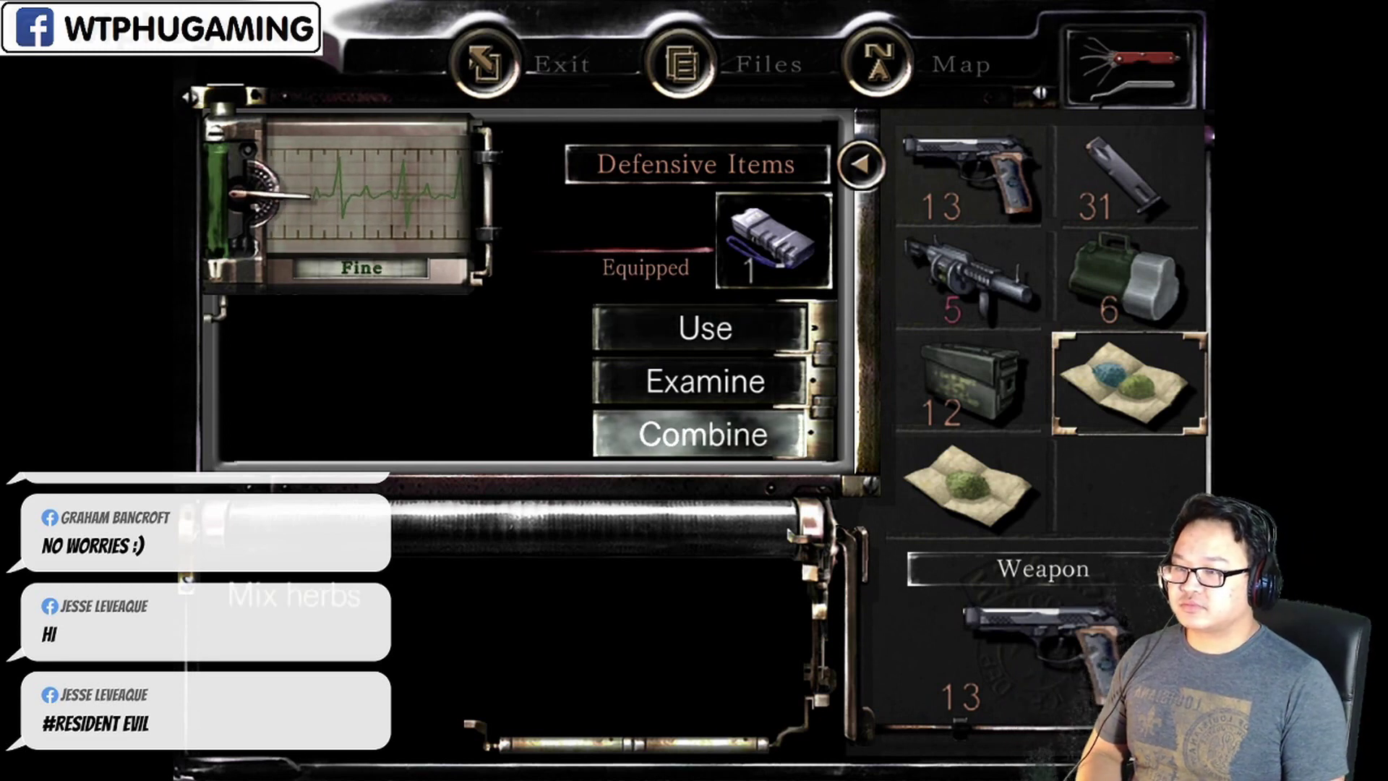
{"action": "key", "text": "Return"}
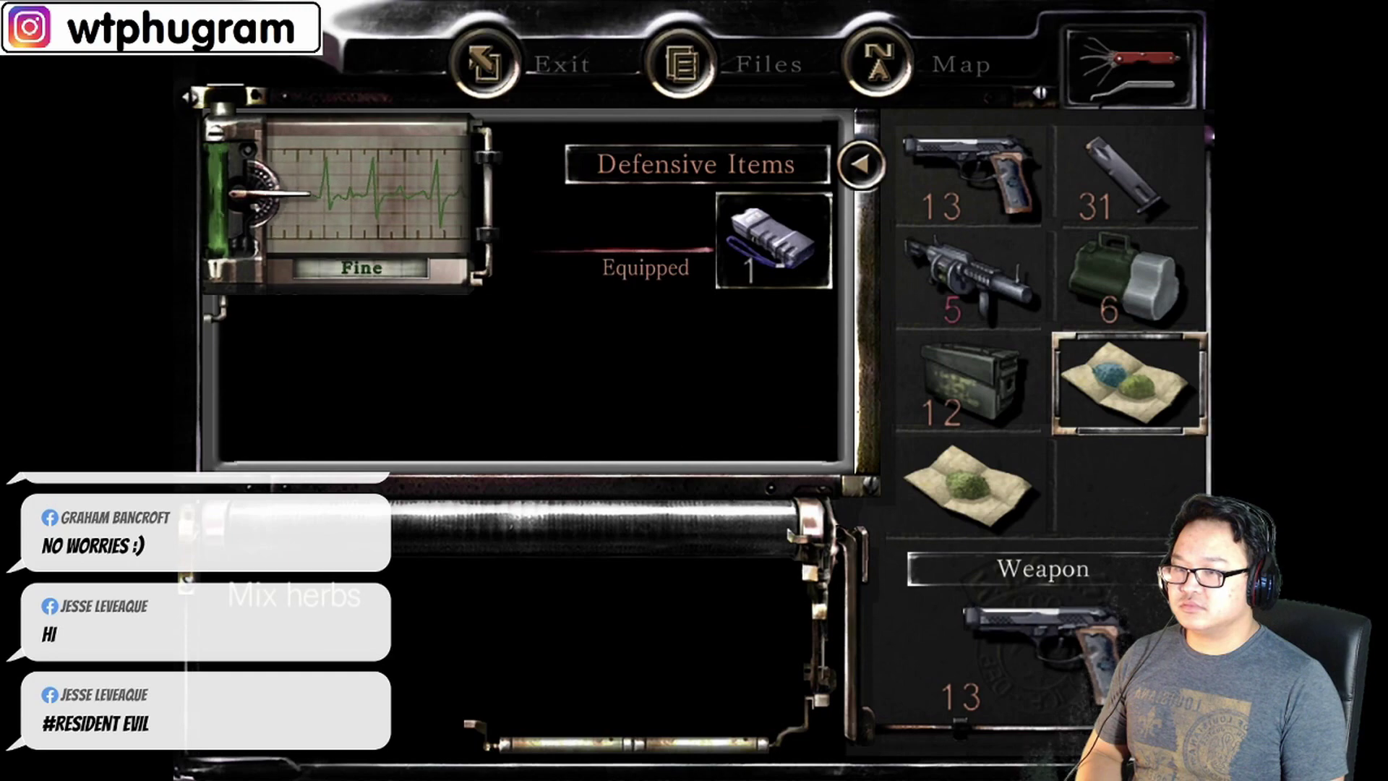
Swap the Mixed Herbs into the item box for the Red Herb
{"action": "key", "text": "Return"}
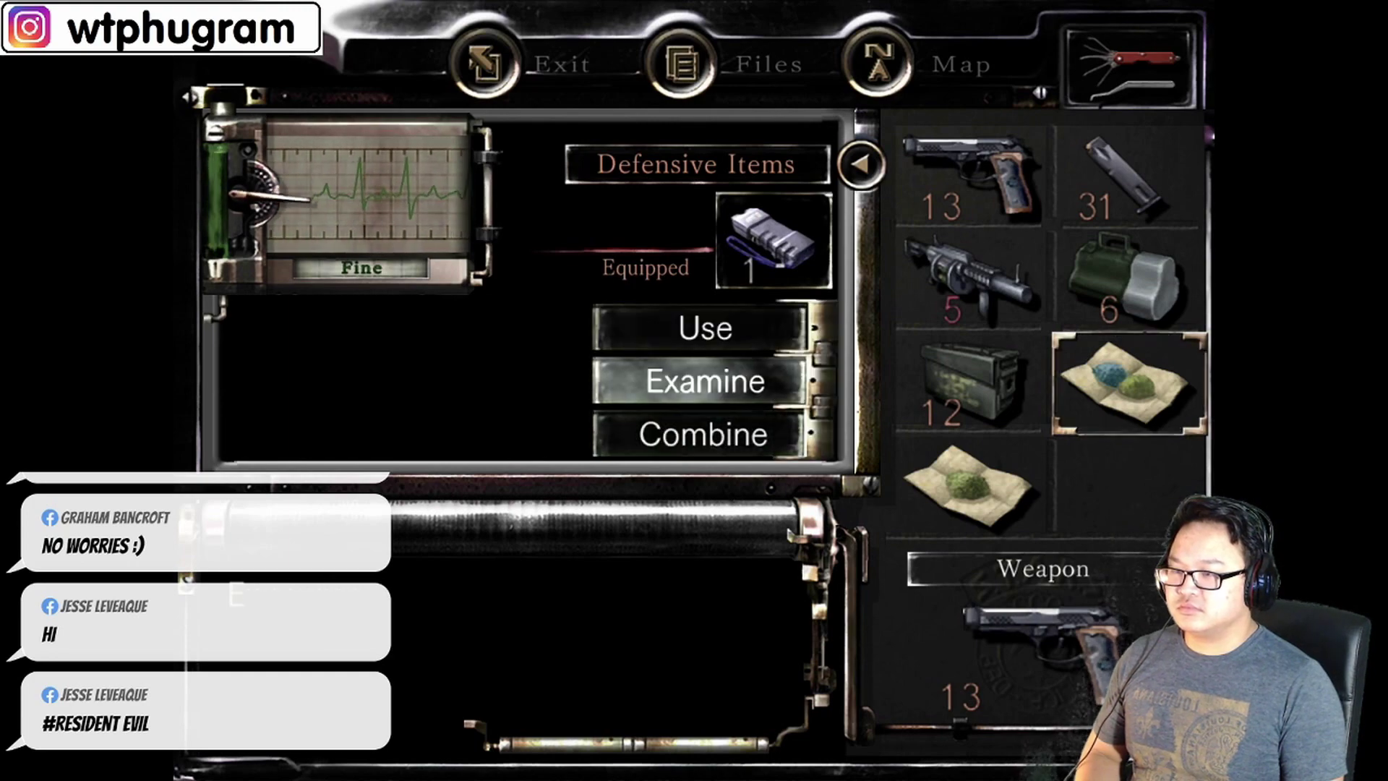
{"action": "key", "text": "Return"}
{"action": "key", "text": "Return"}
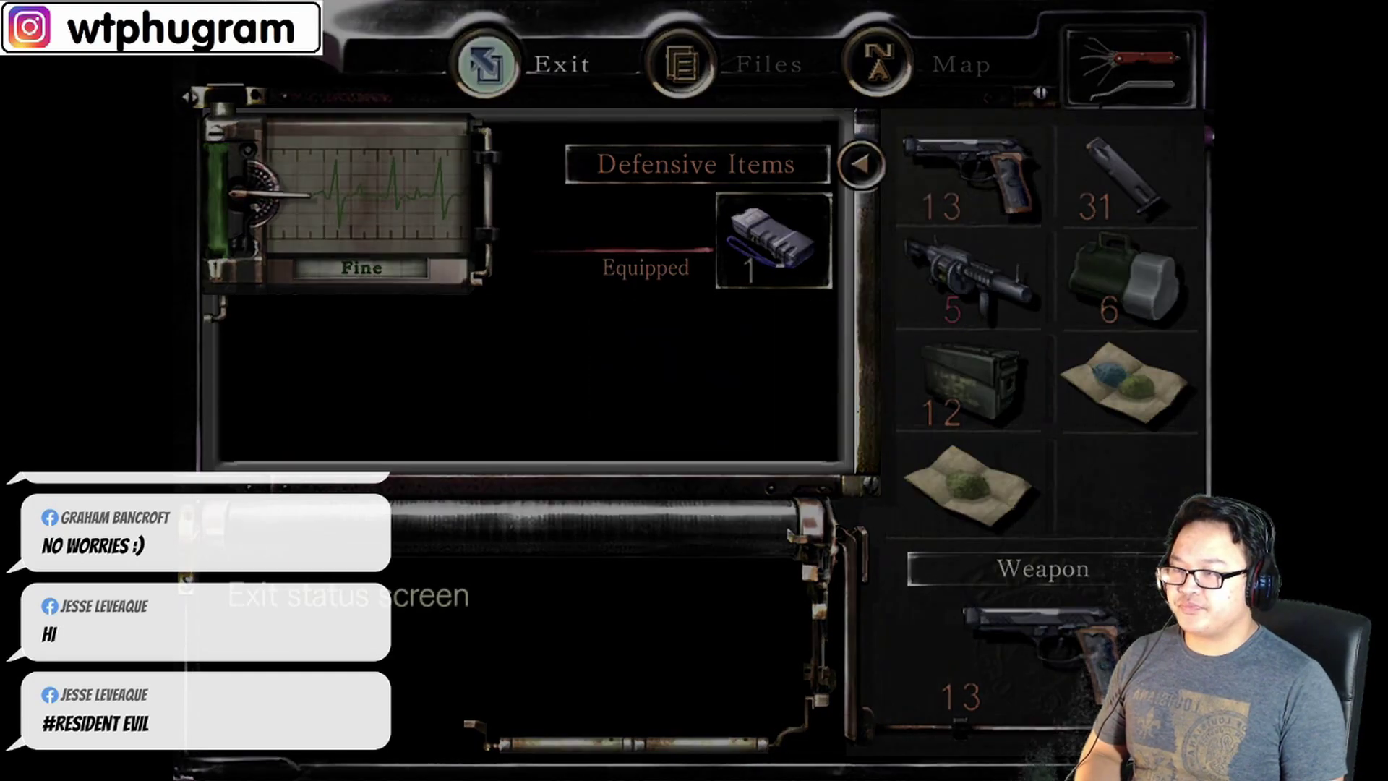
{"action": "key", "text": "Return"}
{"action": "key", "text": "Left"}
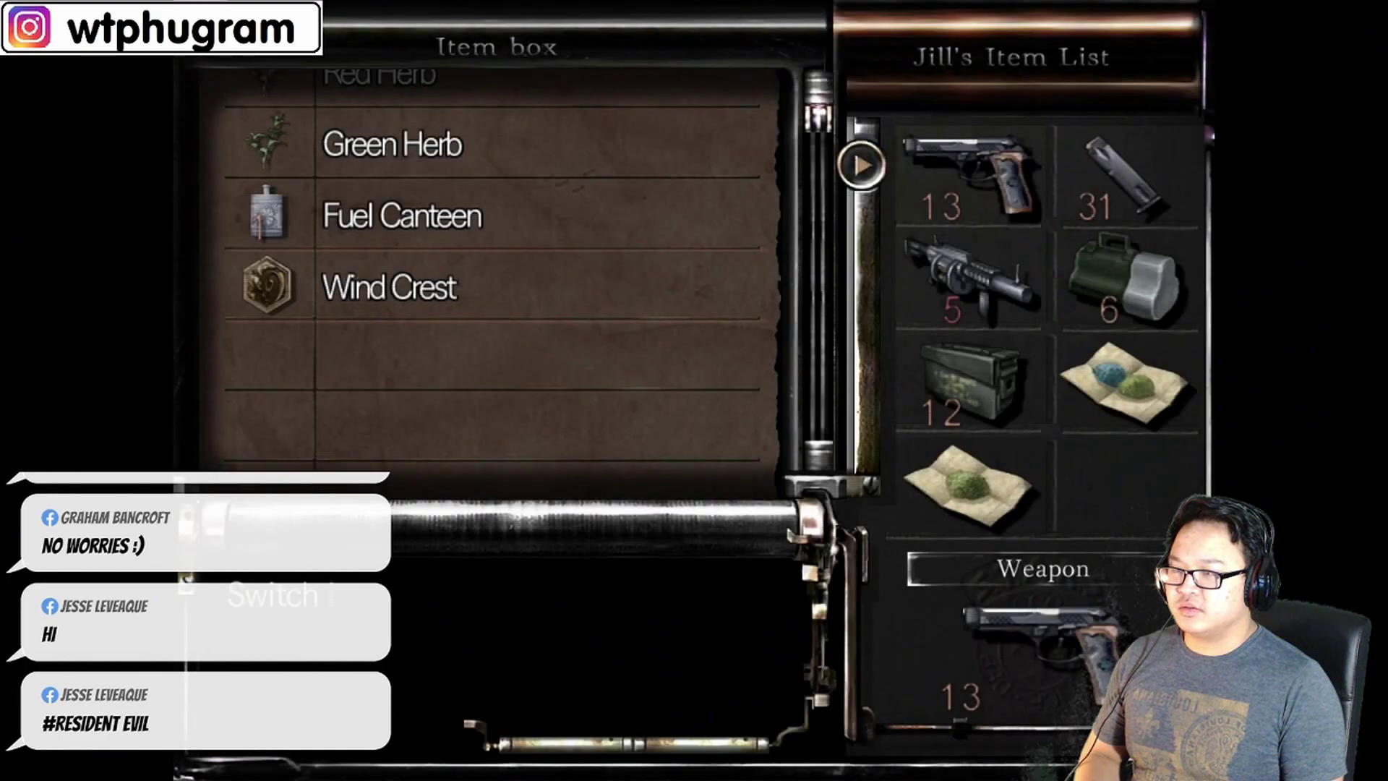
{"action": "key", "text": "Up"}
{"action": "key", "text": "Up"}
{"action": "key", "text": "Up"}
{"action": "key", "text": "Up"}
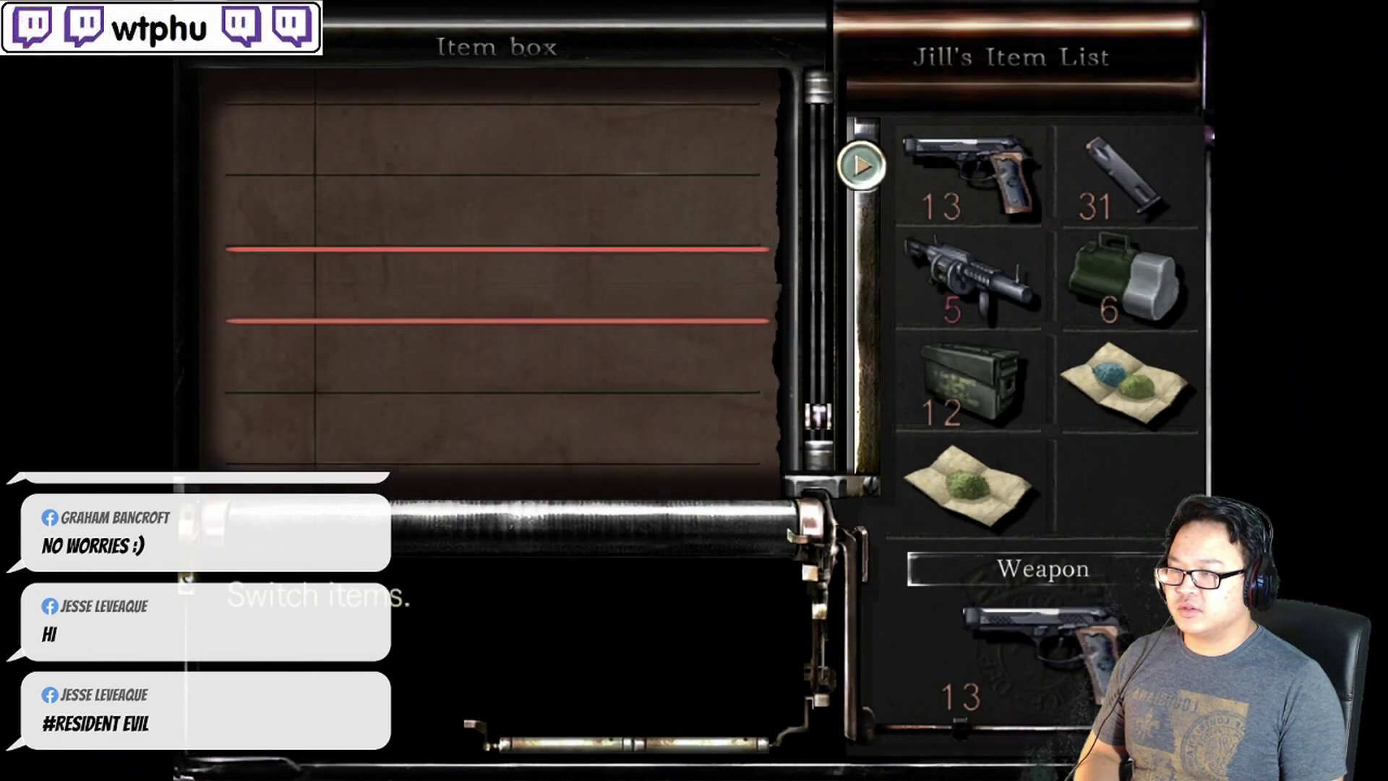
{"action": "key", "text": "Down"}
{"action": "key", "text": "Down"}
{"action": "key", "text": "Down"}
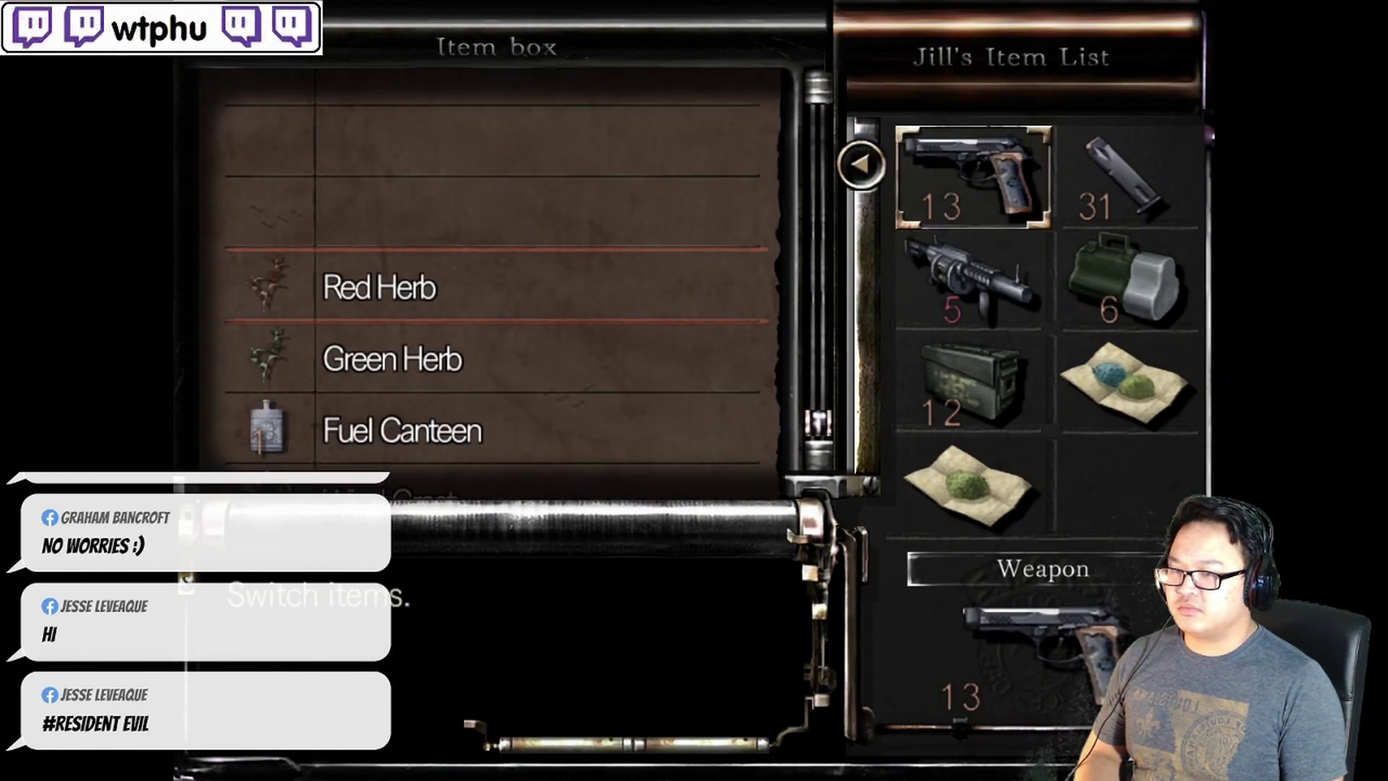
{"action": "key", "text": "Down"}
{"action": "key", "text": "Down"}
{"action": "key", "text": "Right"}
{"action": "key", "text": "Return"}
{"action": "key", "text": "Down"}
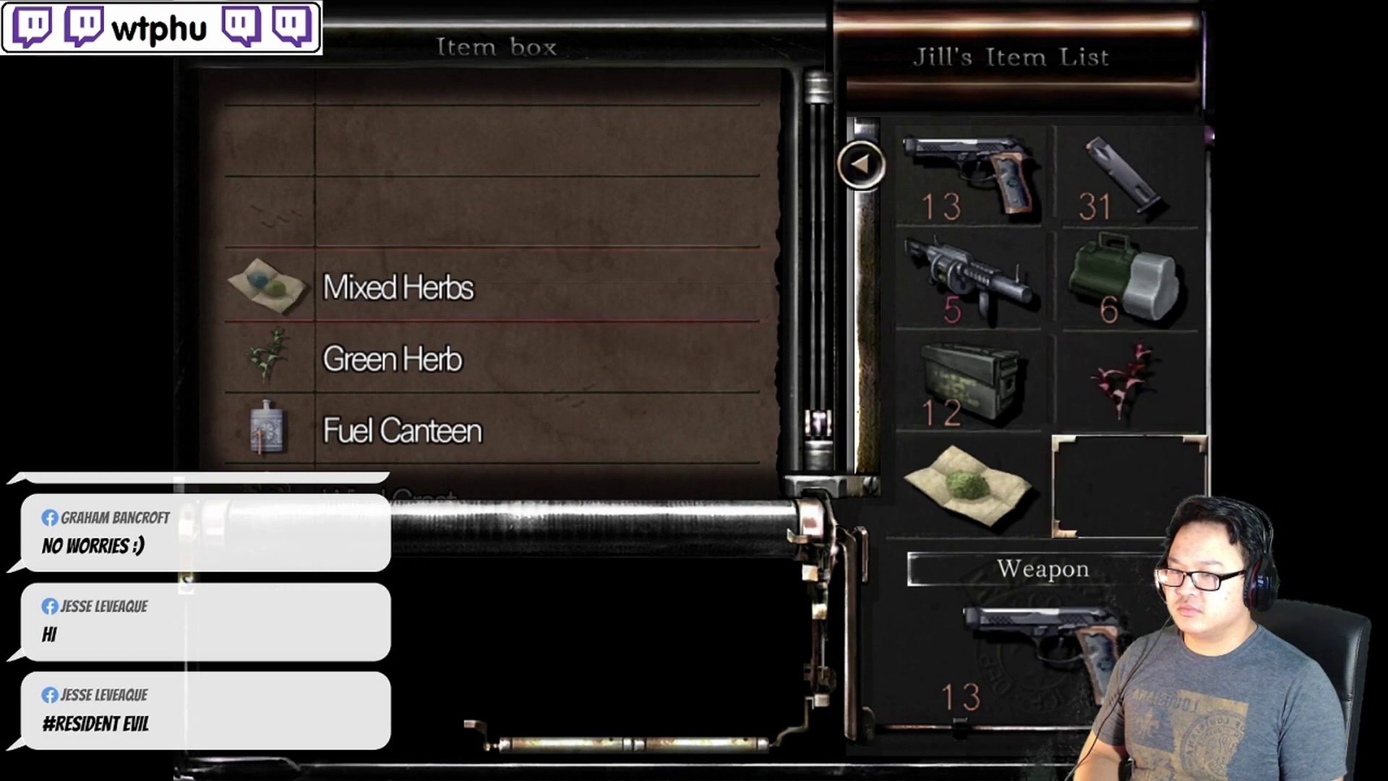
{"action": "key", "text": "Return"}
{"action": "key", "text": "Escape"}
Mix the Red Herb with the Green Herb in the inventory
{"action": "key", "text": "Tab"}
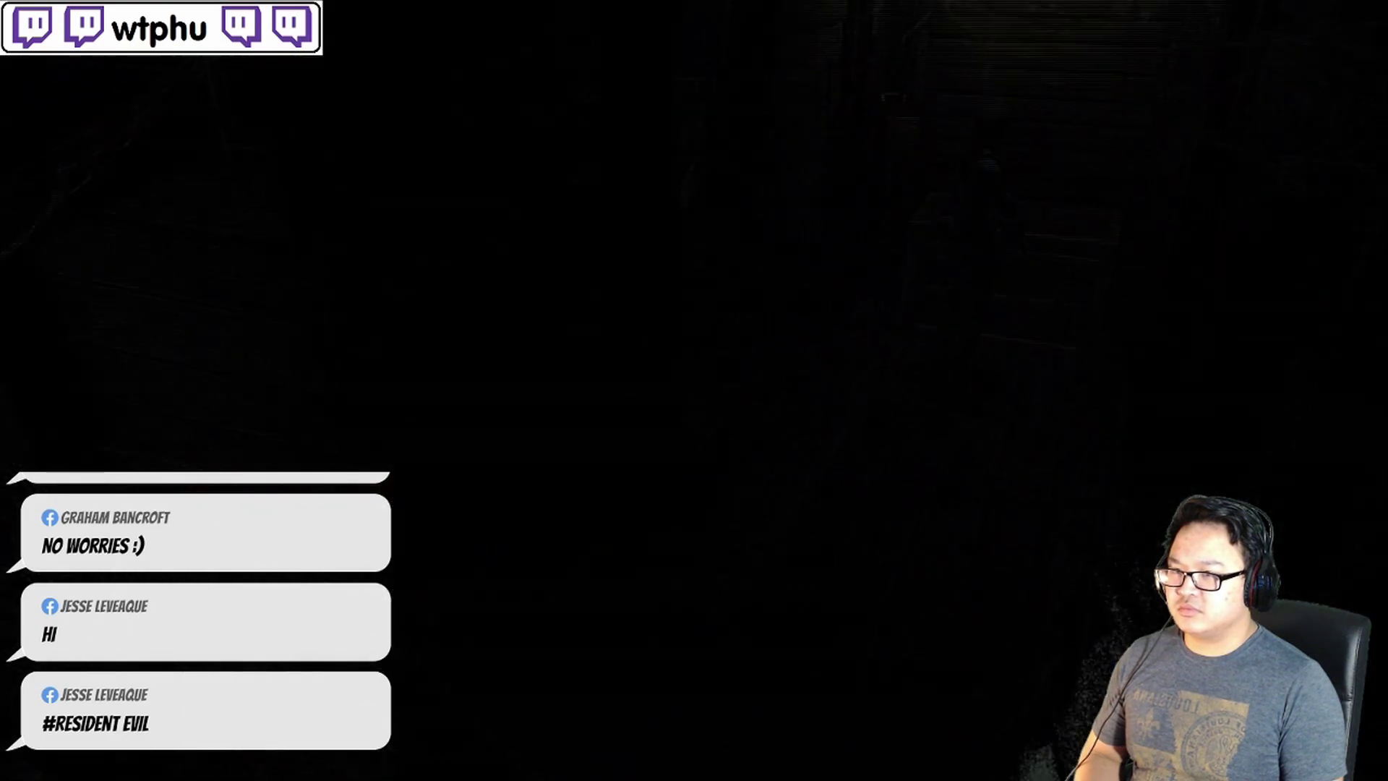
{"action": "key", "text": "Return"}
{"action": "key", "text": "Down"}
{"action": "key", "text": "Down"}
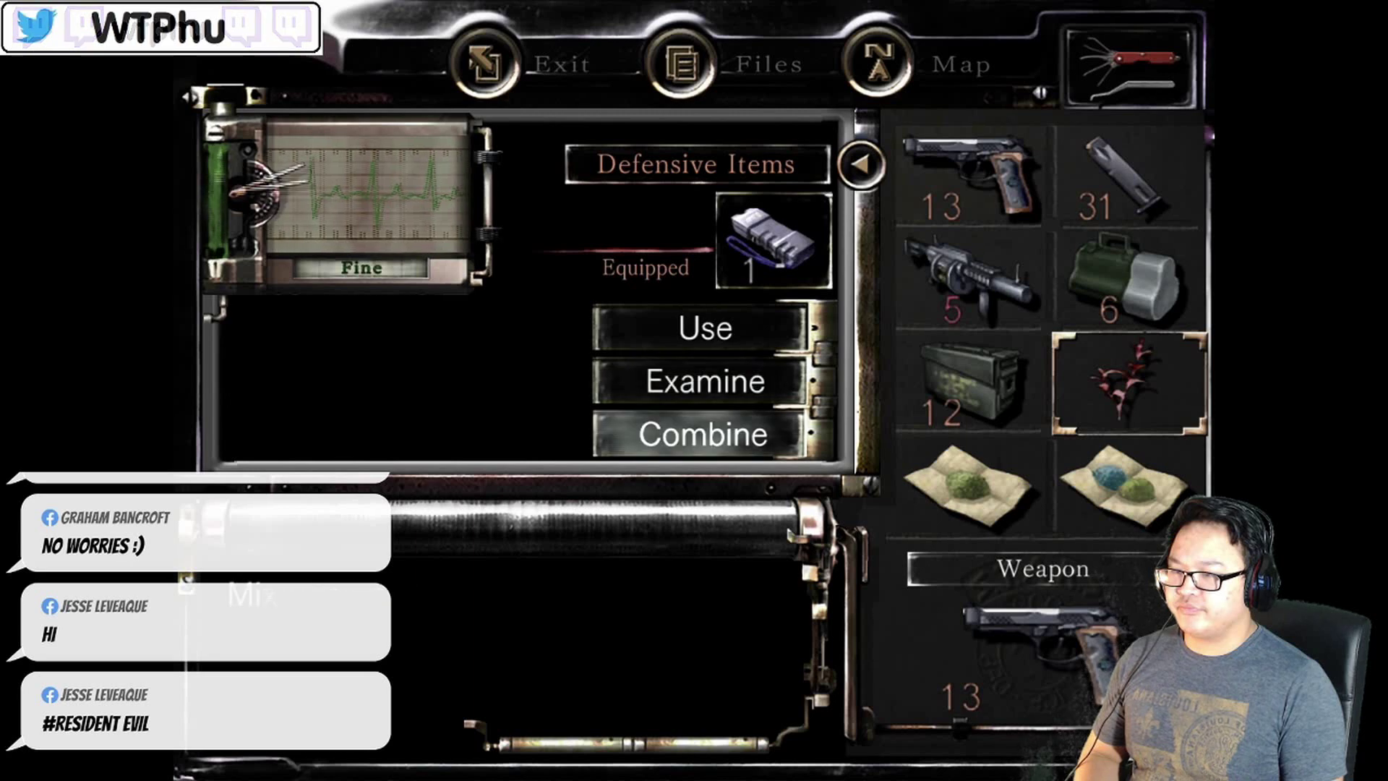
{"action": "key", "text": "Return"}
{"action": "key", "text": "Down"}
{"action": "key", "text": "Return"}
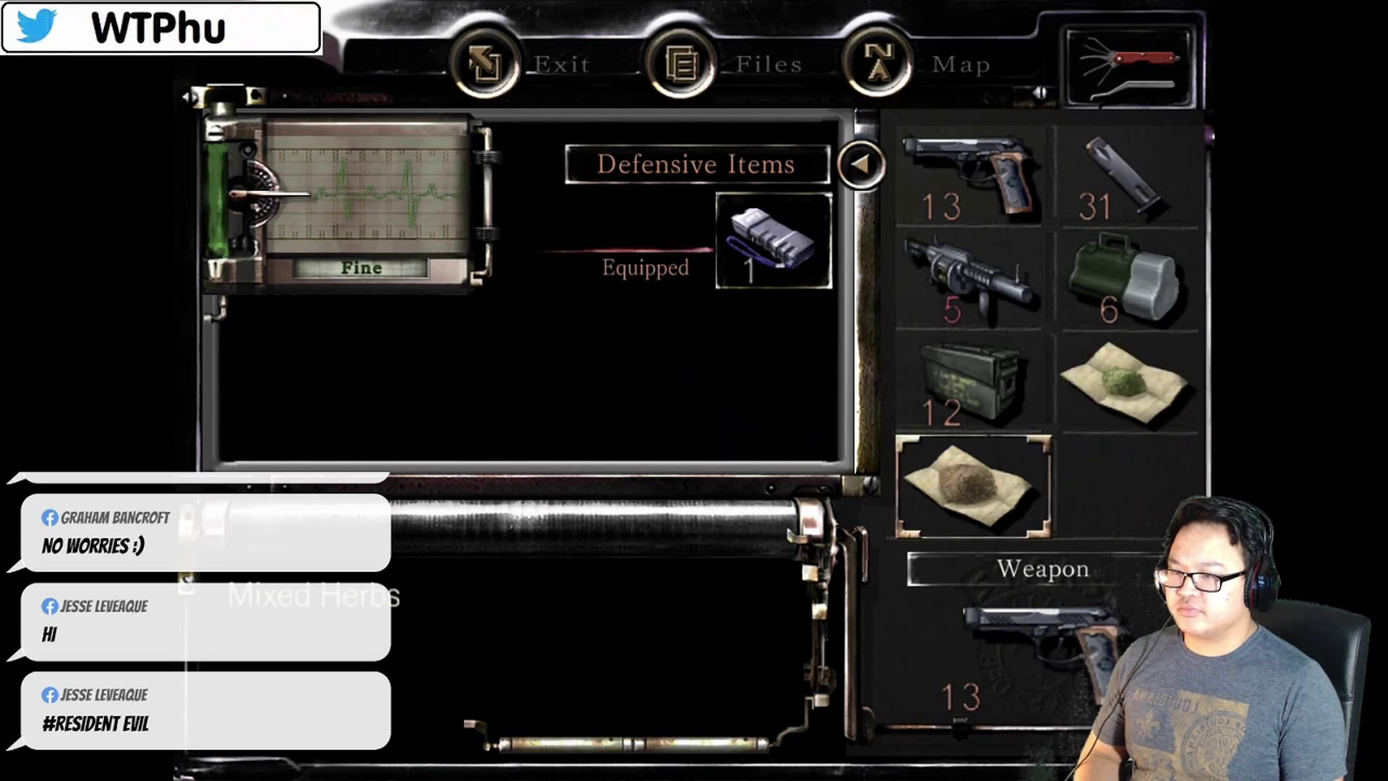
{"action": "key", "text": "Return"}
{"action": "key", "text": "Escape"}
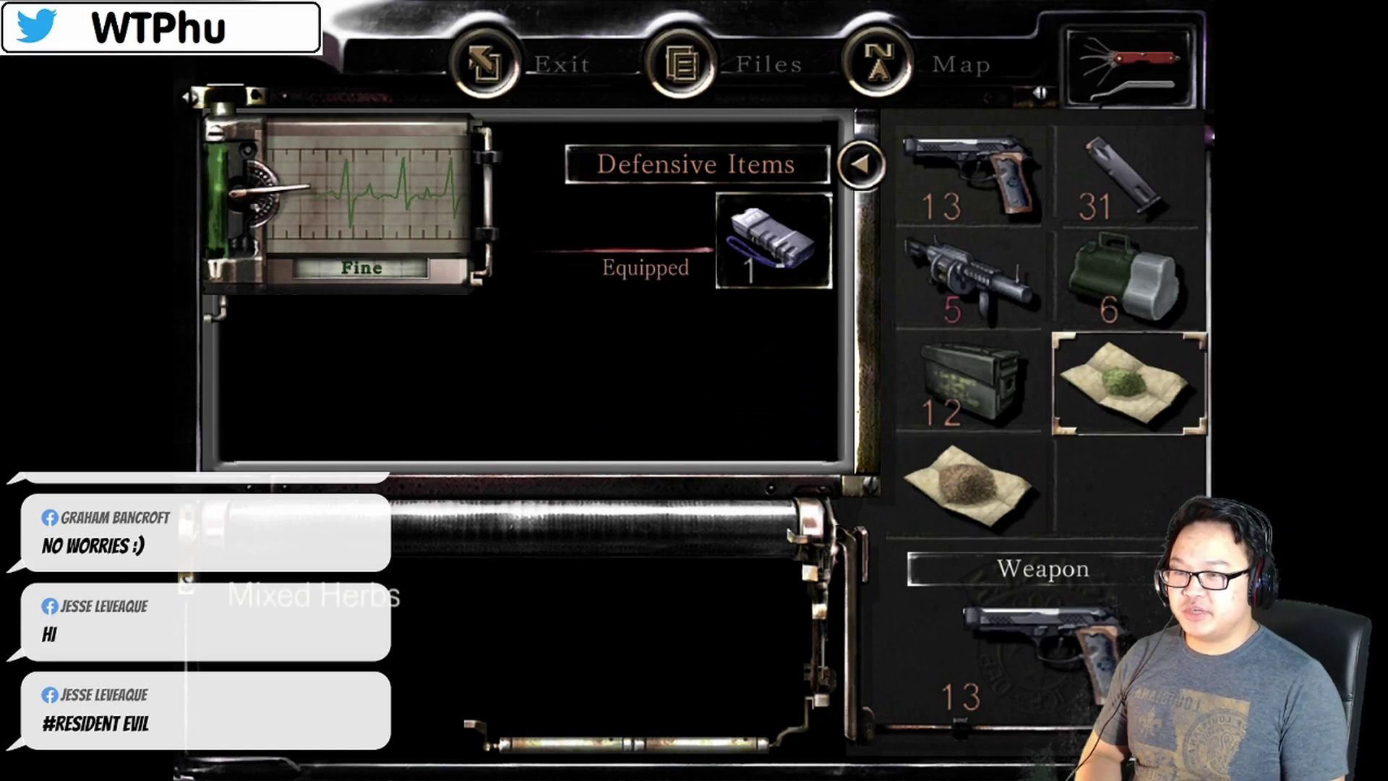
{"action": "key", "text": "Left"}
{"action": "key", "text": "Down"}
{"action": "key", "text": "Return"}
{"action": "key", "text": "Escape"}
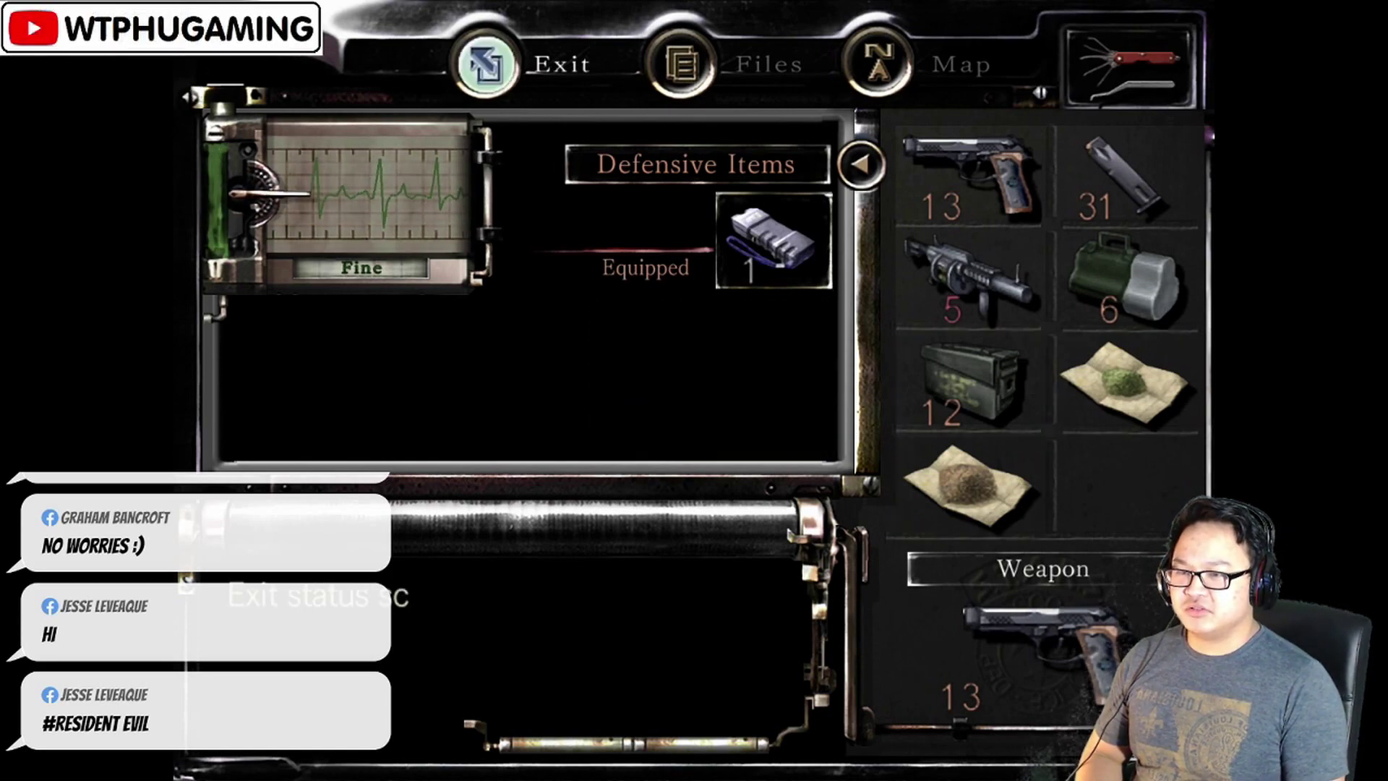
{"action": "key", "text": "Escape"}
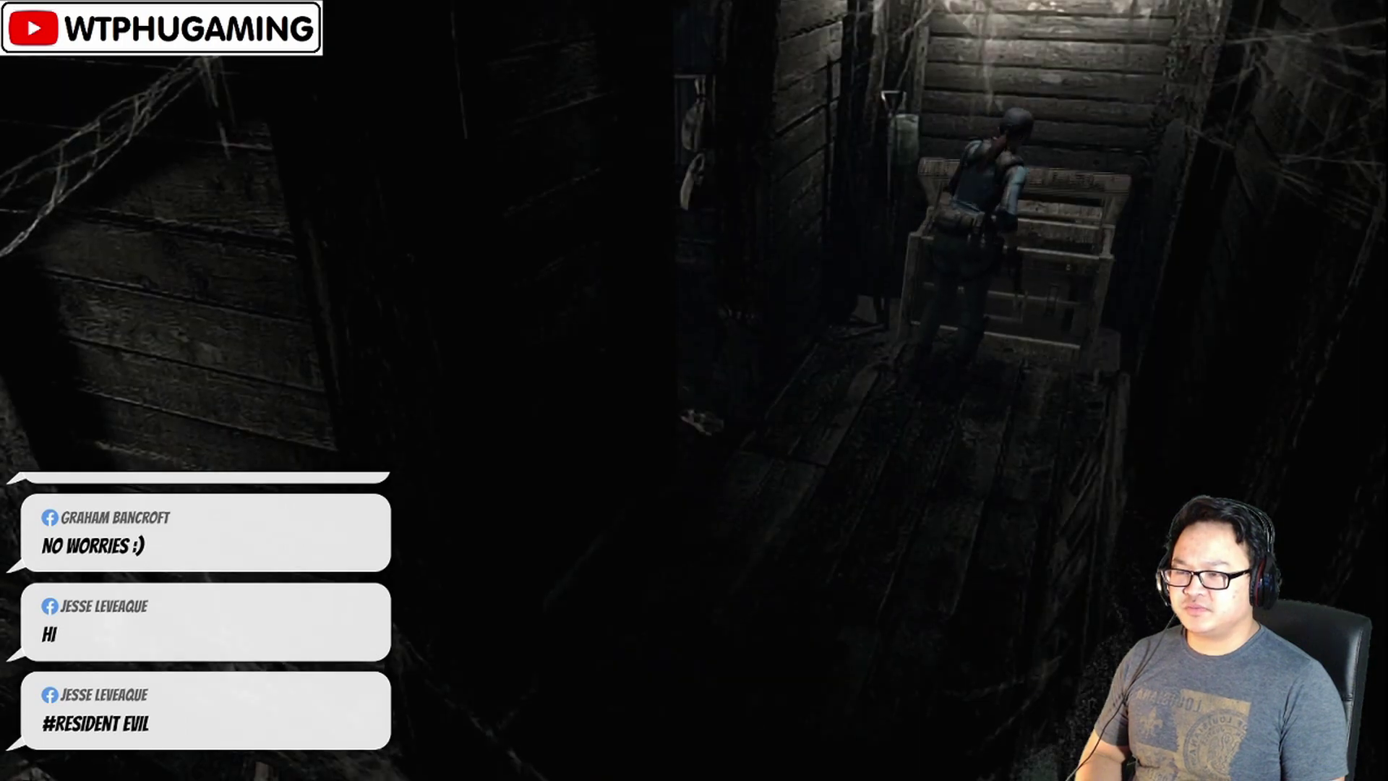
Take the Shotgun out of the item box
{"action": "key", "text": "Return"}
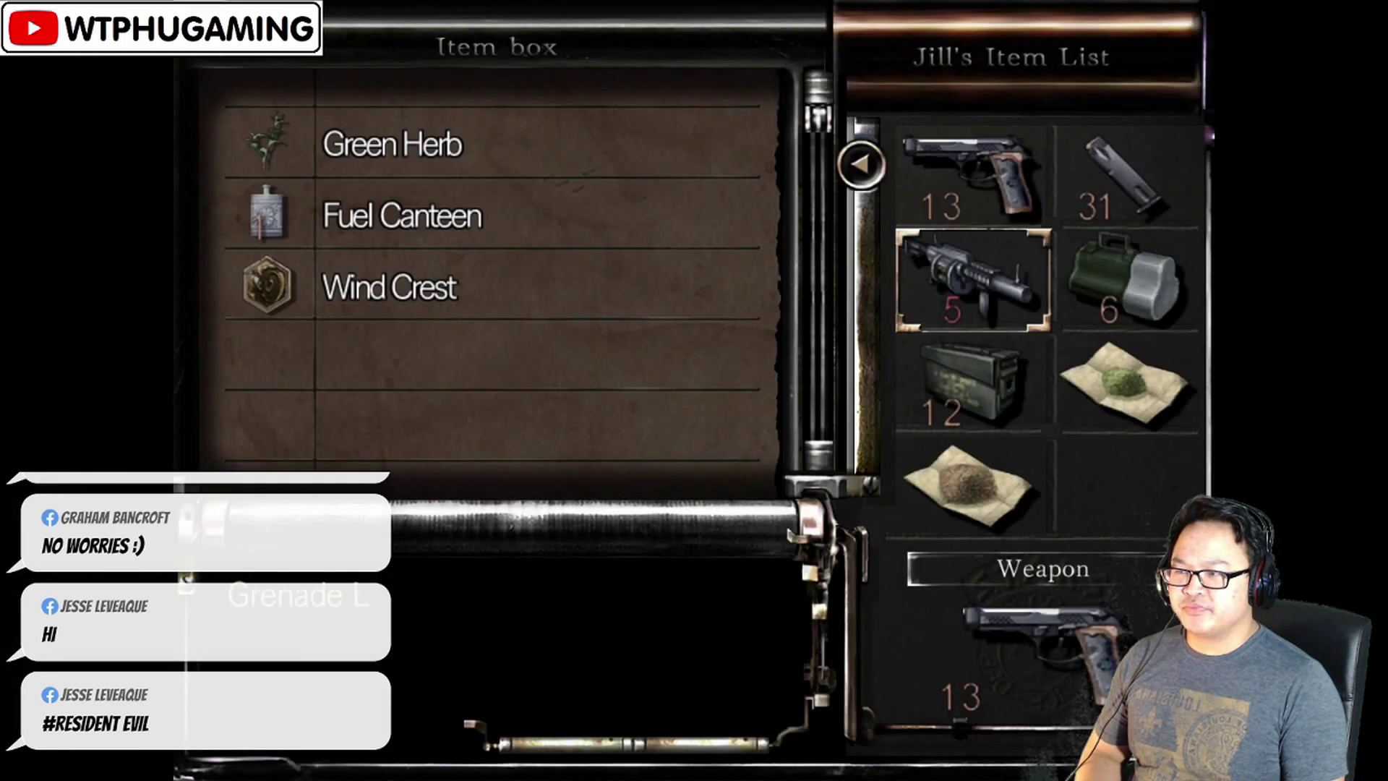
{"action": "key", "text": "Left"}
{"action": "key", "text": "Down"}
{"action": "key", "text": "Up"}
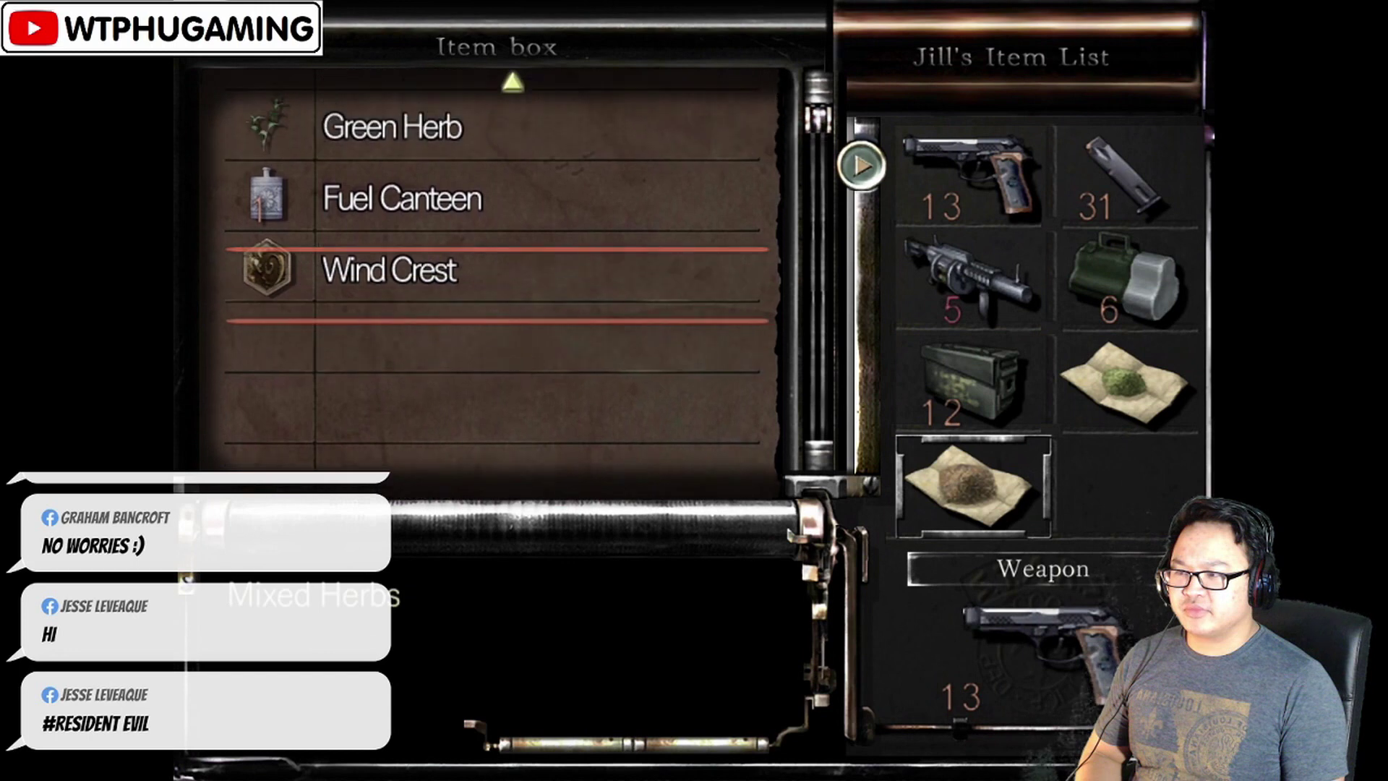
{"action": "key", "text": "Up"}
{"action": "key", "text": "Up"}
{"action": "key", "text": "Up"}
{"action": "key", "text": "Down"}
{"action": "key", "text": "Down"}
{"action": "key", "text": "Down"}
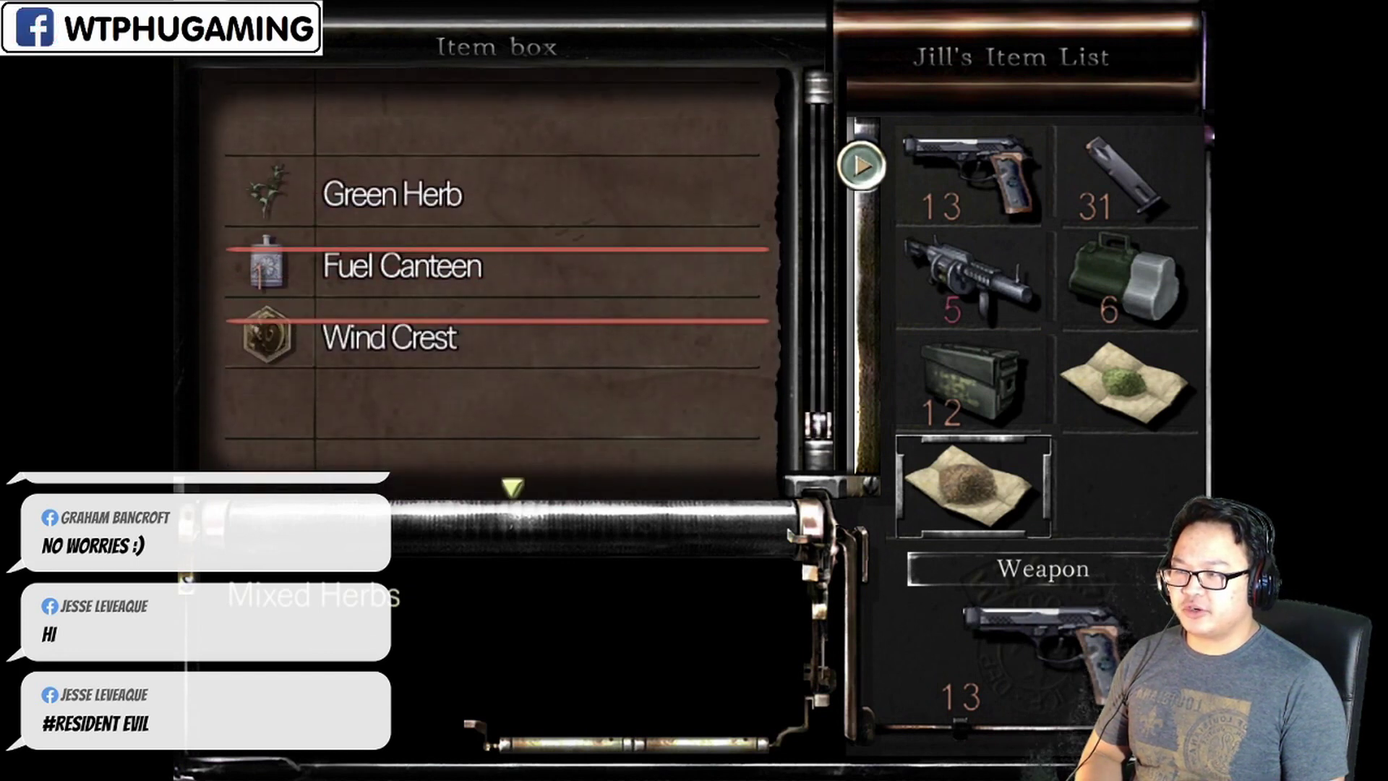
{"action": "key", "text": "Down"}
{"action": "key", "text": "Down"}
{"action": "key", "text": "Down"}
{"action": "key", "text": "Down"}
{"action": "key", "text": "Down"}
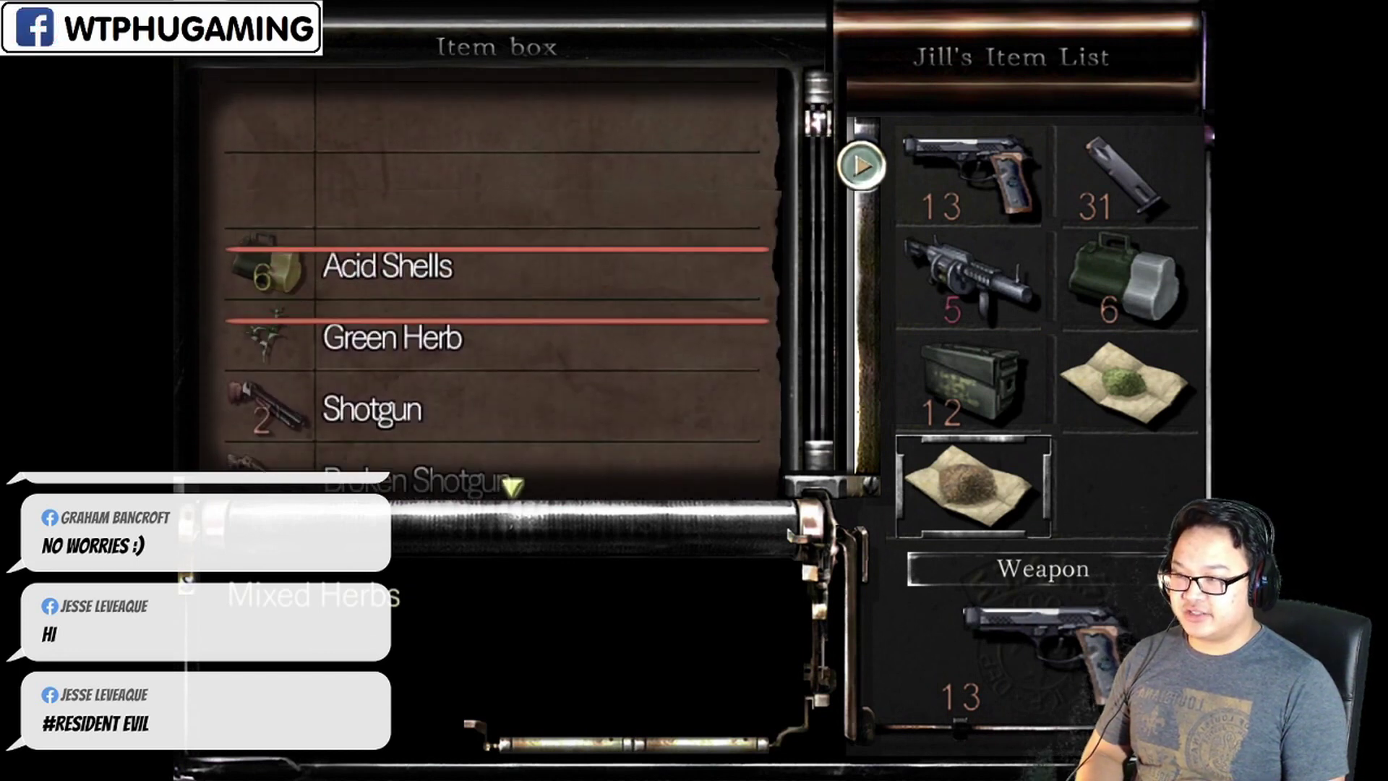
{"action": "key", "text": "Down"}
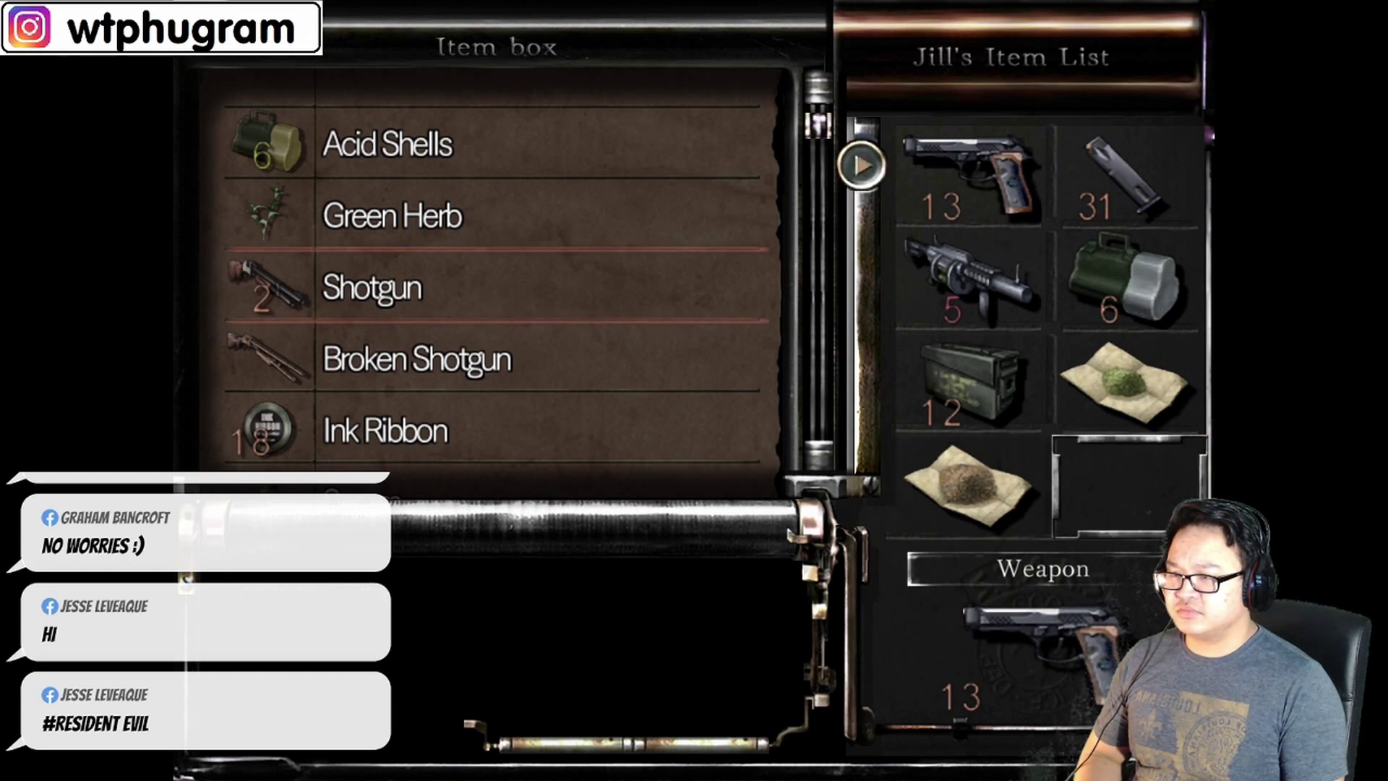
{"action": "key", "text": "Return"}
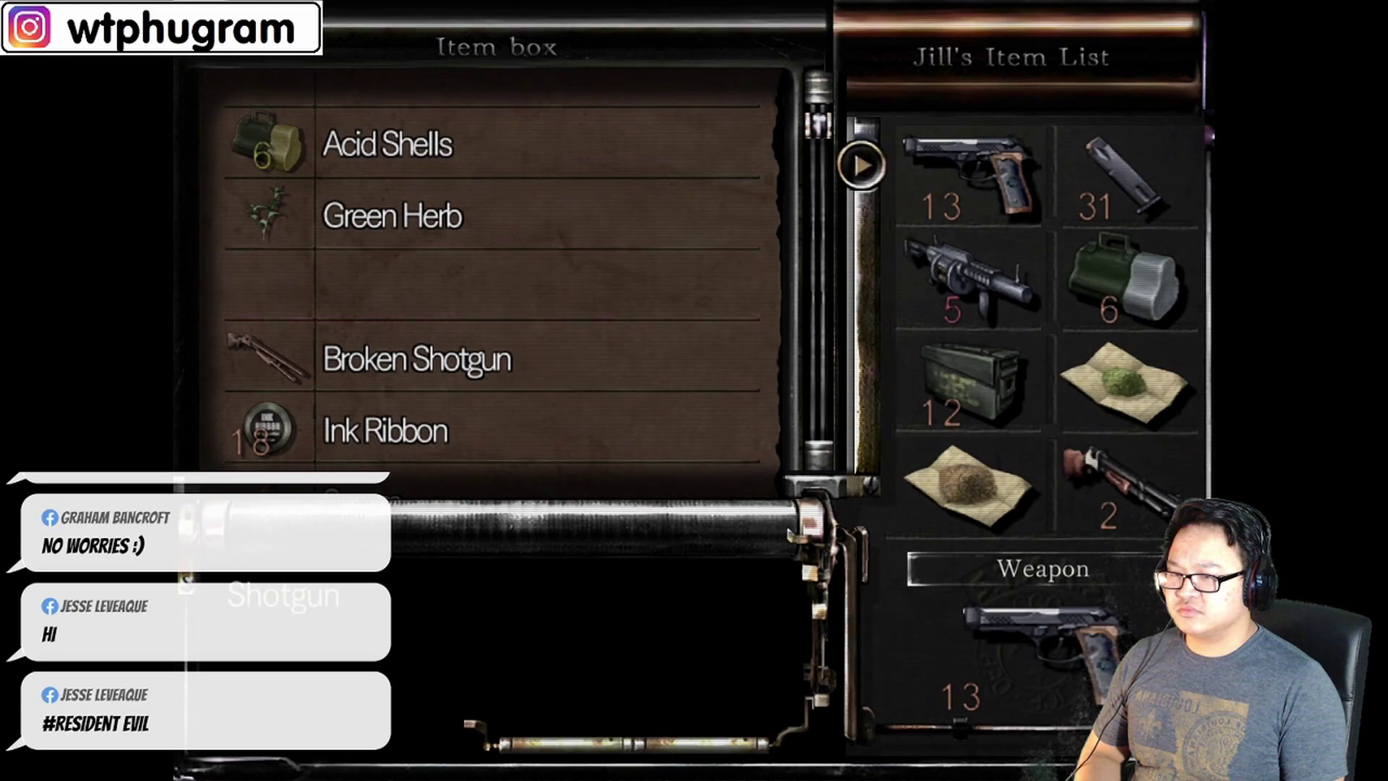
{"action": "key", "text": "Escape"}
Load the shotgun shells into the Shotgun, bringing it to 6 shells
{"action": "key", "text": "Tab"}
{"action": "key", "text": "Down"}
{"action": "key", "text": "Return"}
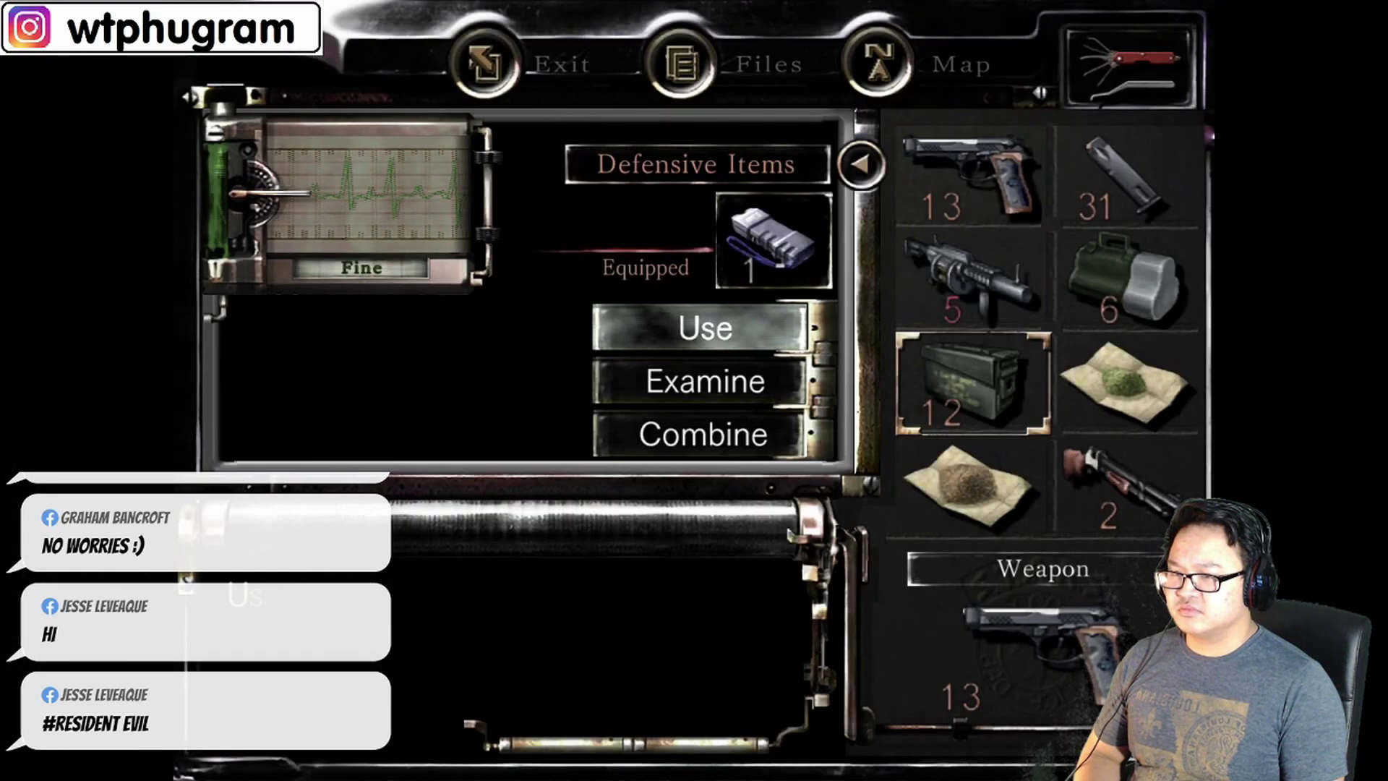
{"action": "key", "text": "Down"}
{"action": "key", "text": "Up"}
{"action": "key", "text": "Escape"}
{"action": "key", "text": "Return"}
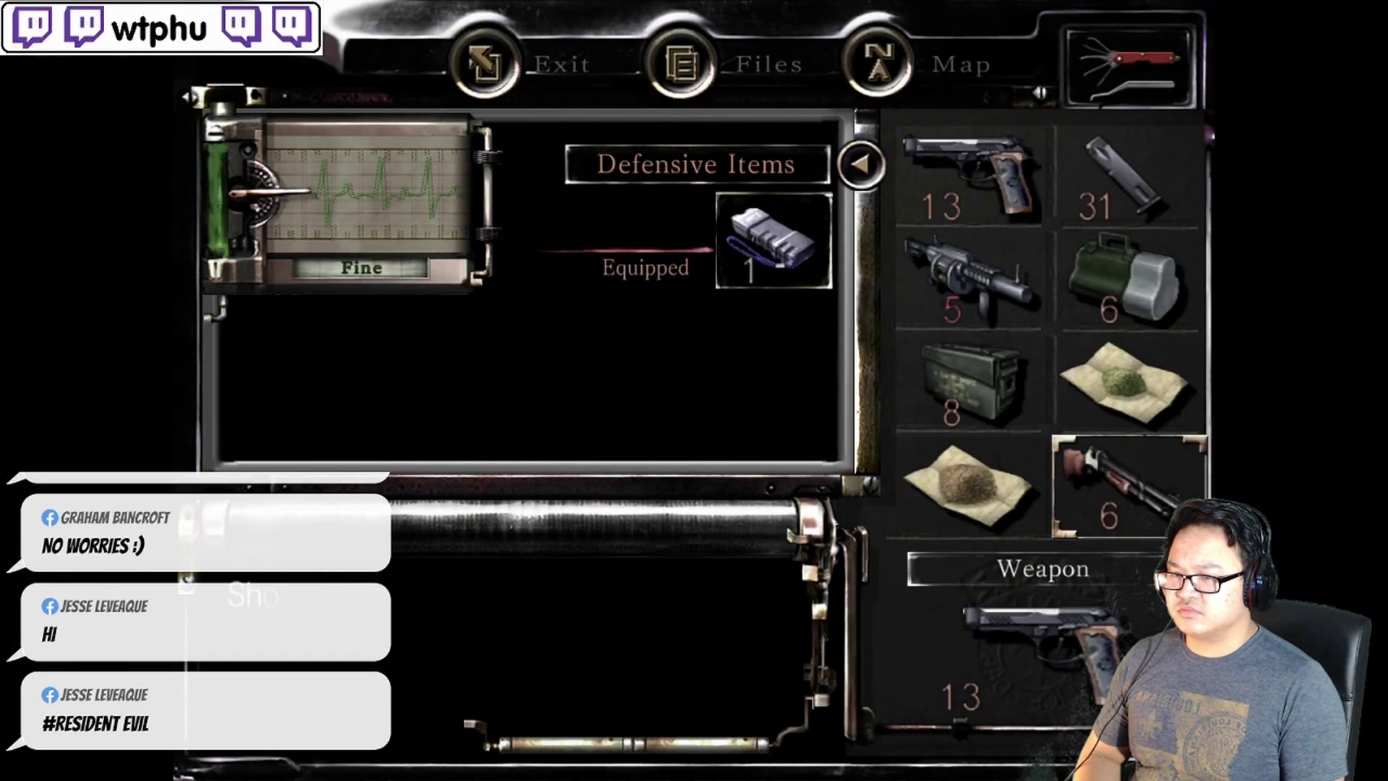
Look over the action options for the grenade rounds
{"action": "key", "text": "Up"}
{"action": "key", "text": "Left"}
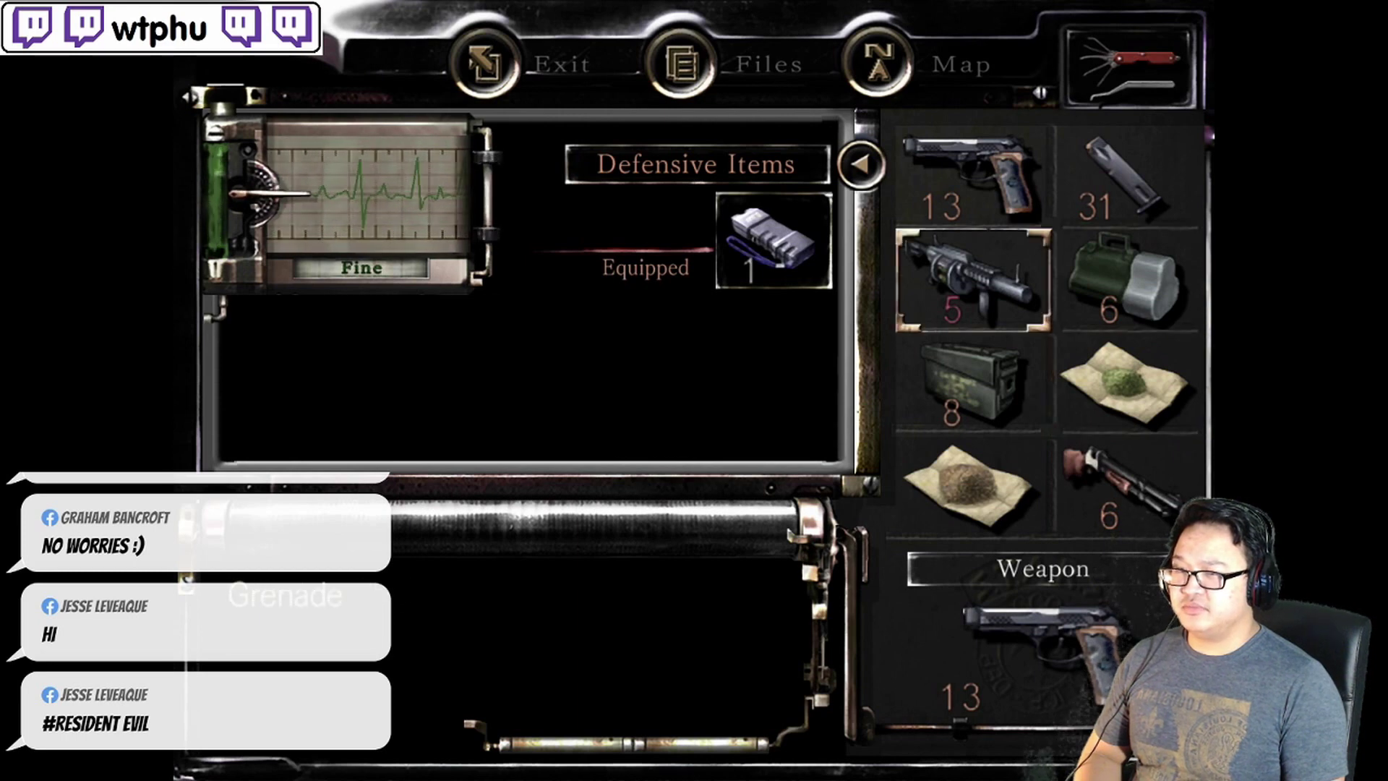
{"action": "key", "text": "Right"}
{"action": "key", "text": "Return"}
{"action": "key", "text": "Down"}
{"action": "key", "text": "Up"}
{"action": "key", "text": "Up"}
{"action": "key", "text": "Escape"}
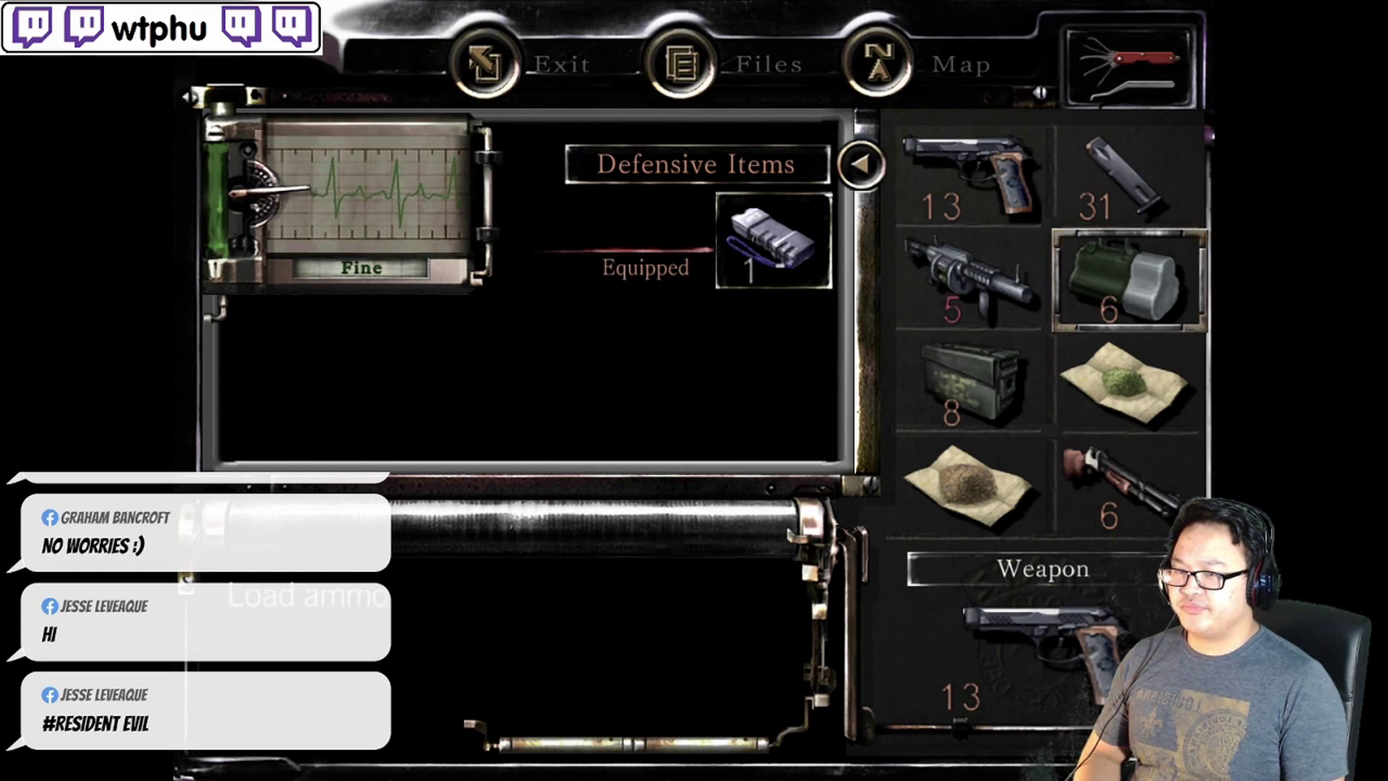
{"action": "key", "text": "Return"}
{"action": "key", "text": "Up"}
{"action": "key", "text": "Up"}
{"action": "key", "text": "Escape"}
{"action": "key", "text": "Up"}
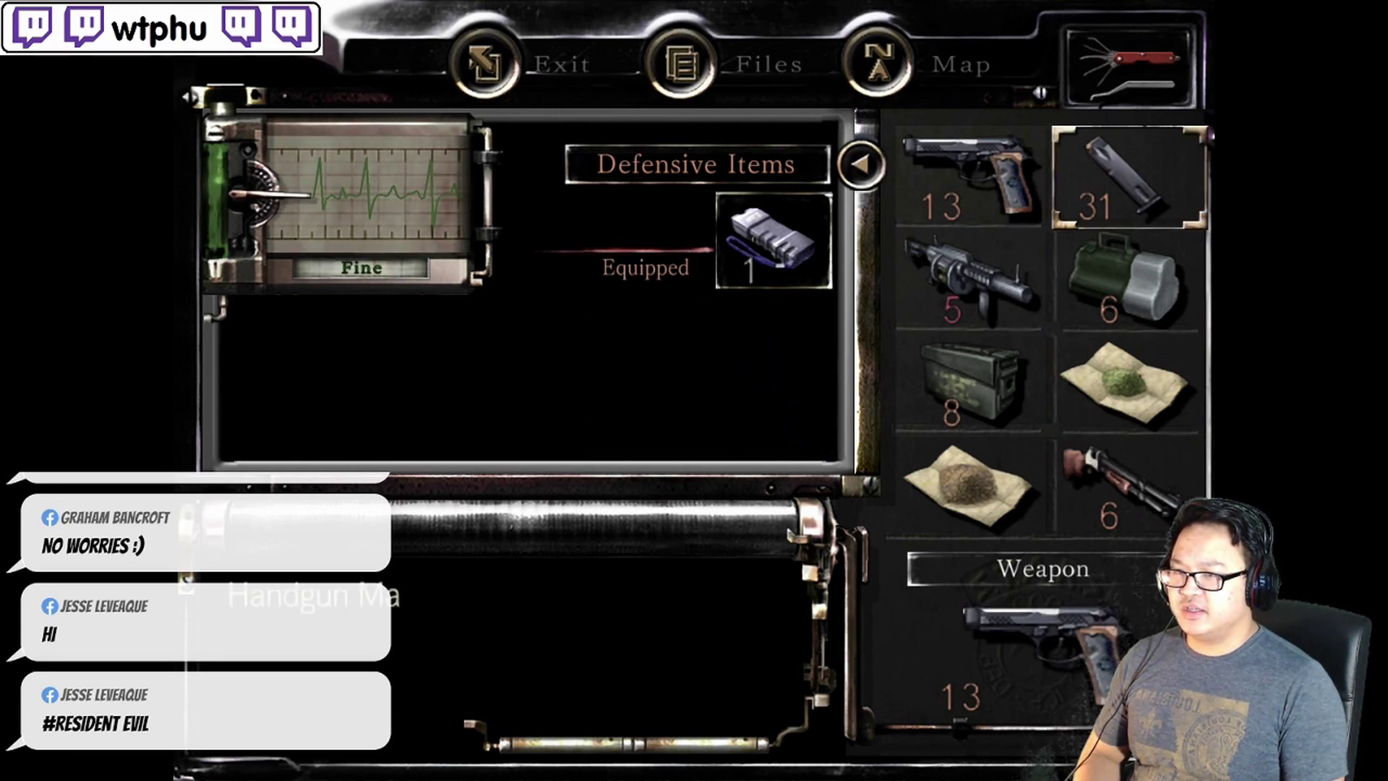
Reload the handgun to 15 rounds from the magazine and leave the inventory
{"action": "key", "text": "Return"}
{"action": "key", "text": "Up"}
{"action": "key", "text": "Return"}
{"action": "key", "text": "Escape"}
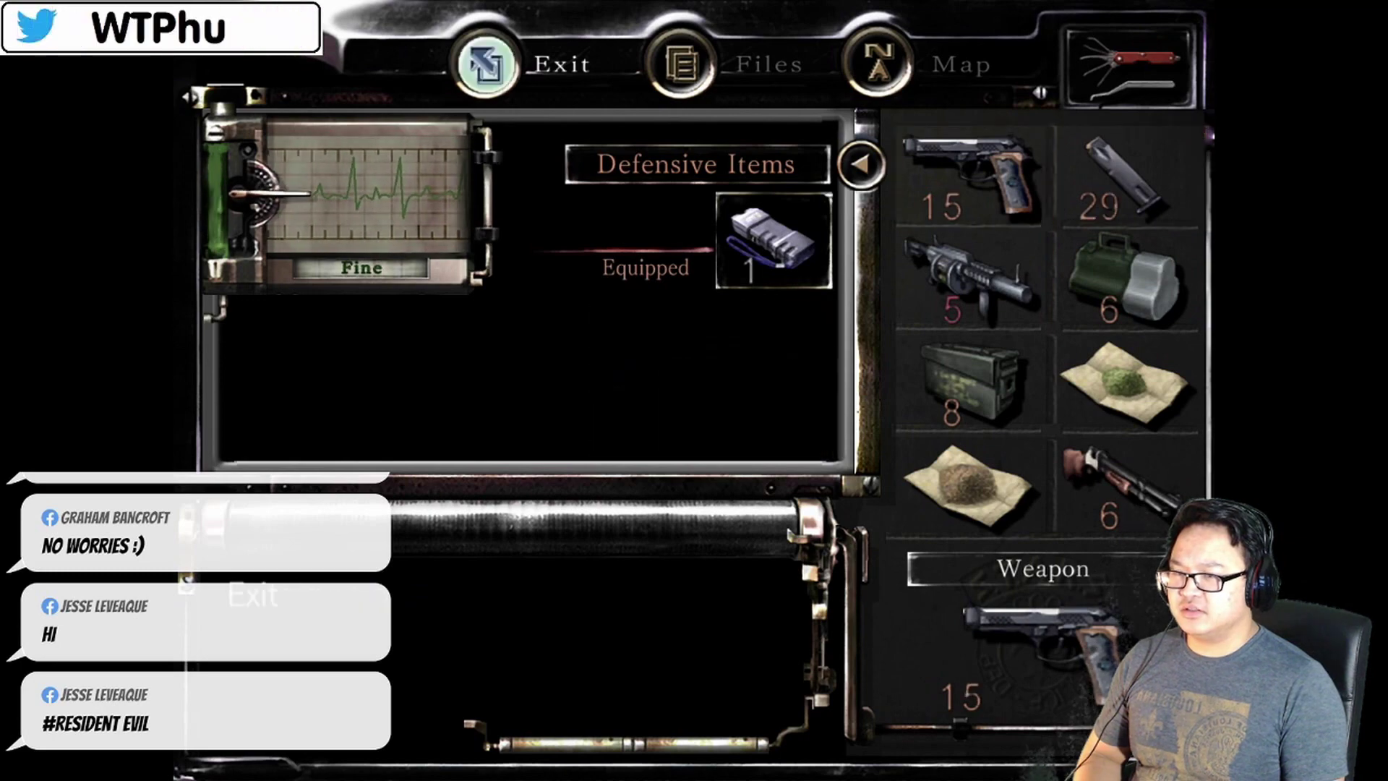
{"action": "key", "text": "Up"}
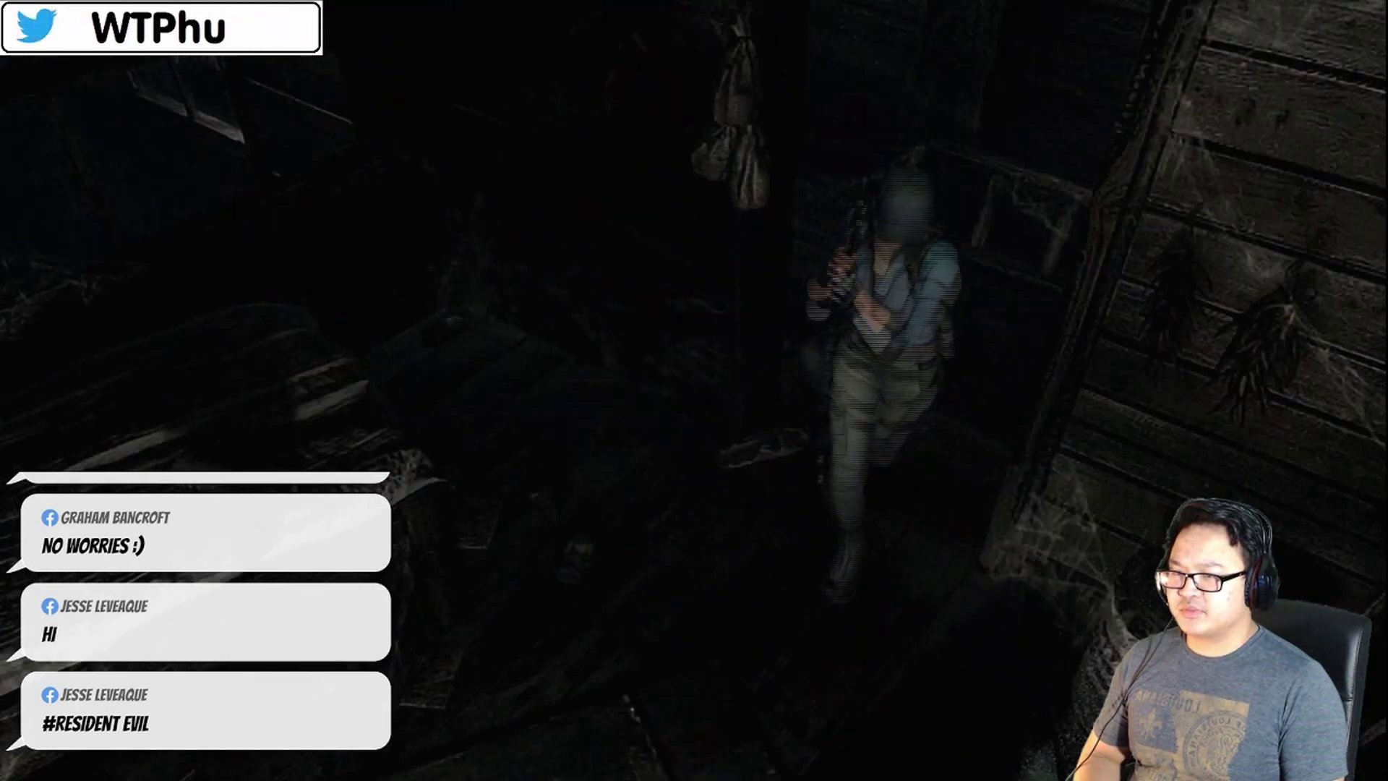
At the item box, swap the Grenade Shells for the Wind Crest
{"action": "key", "text": "Left"}
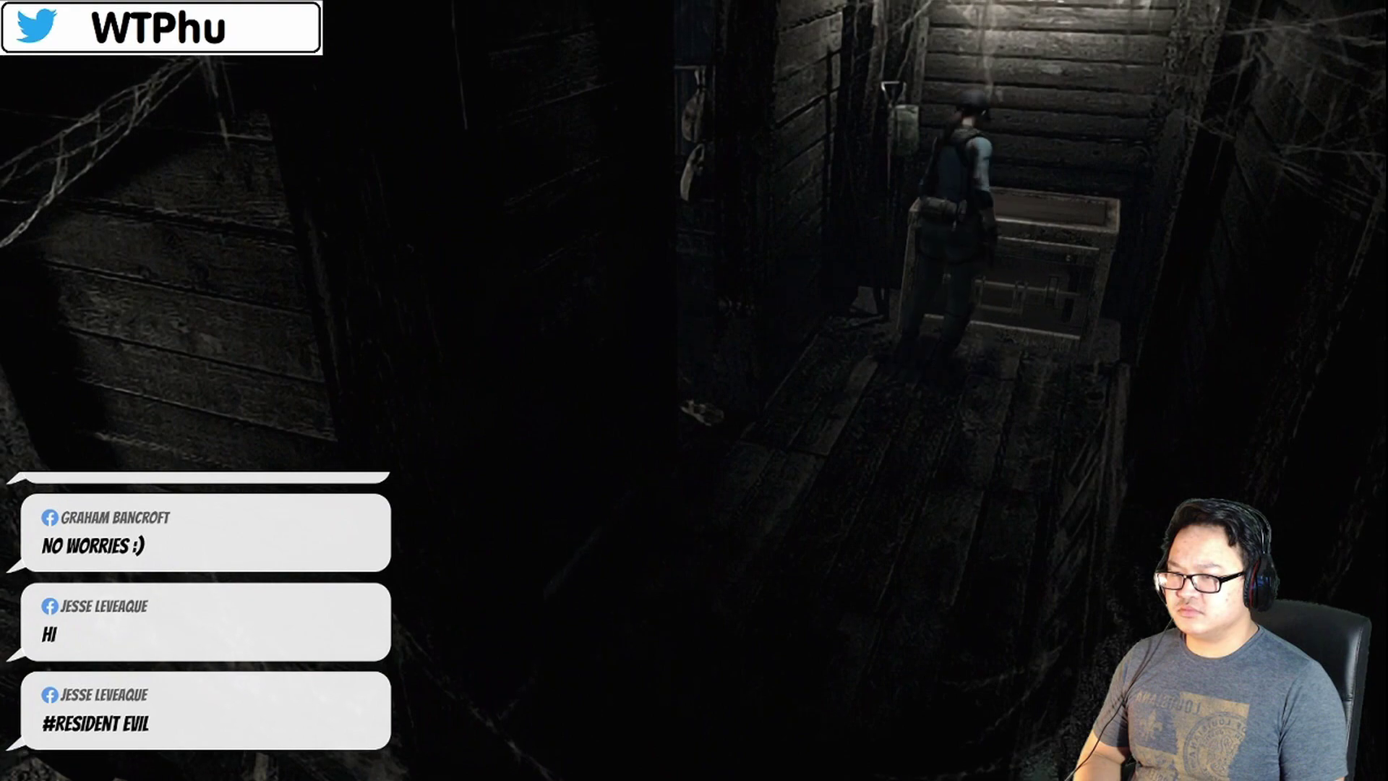
{"action": "key", "text": "Return"}
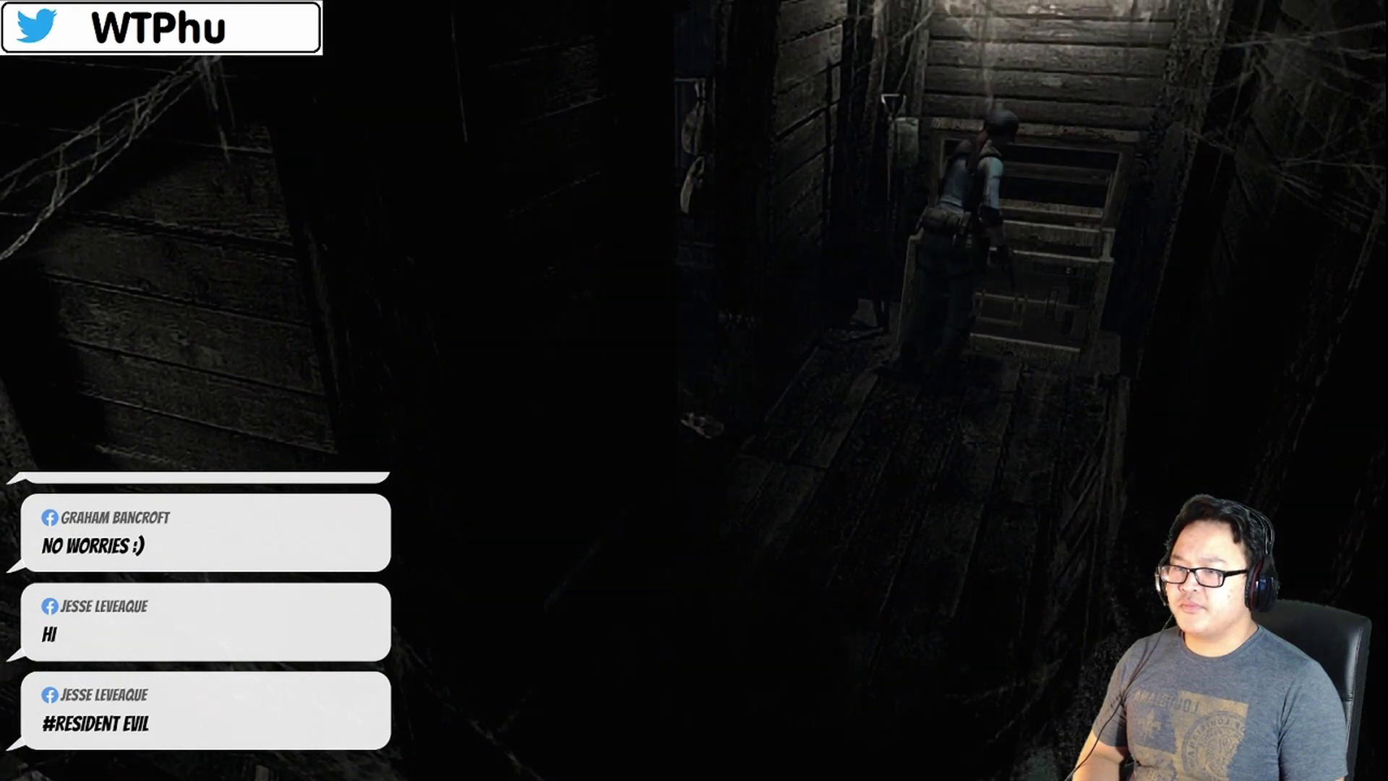
{"action": "key", "text": "Up"}
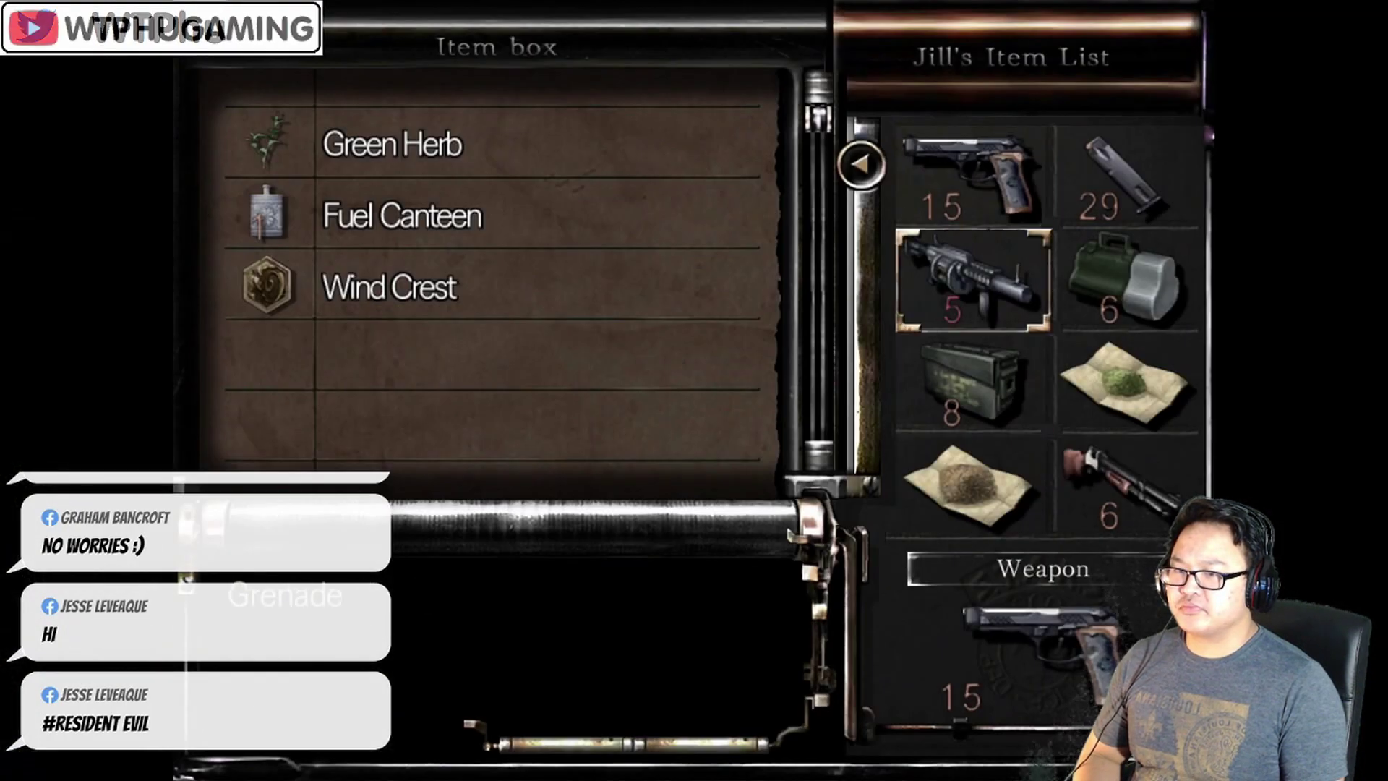
{"action": "key", "text": "Right"}
{"action": "key", "text": "Return"}
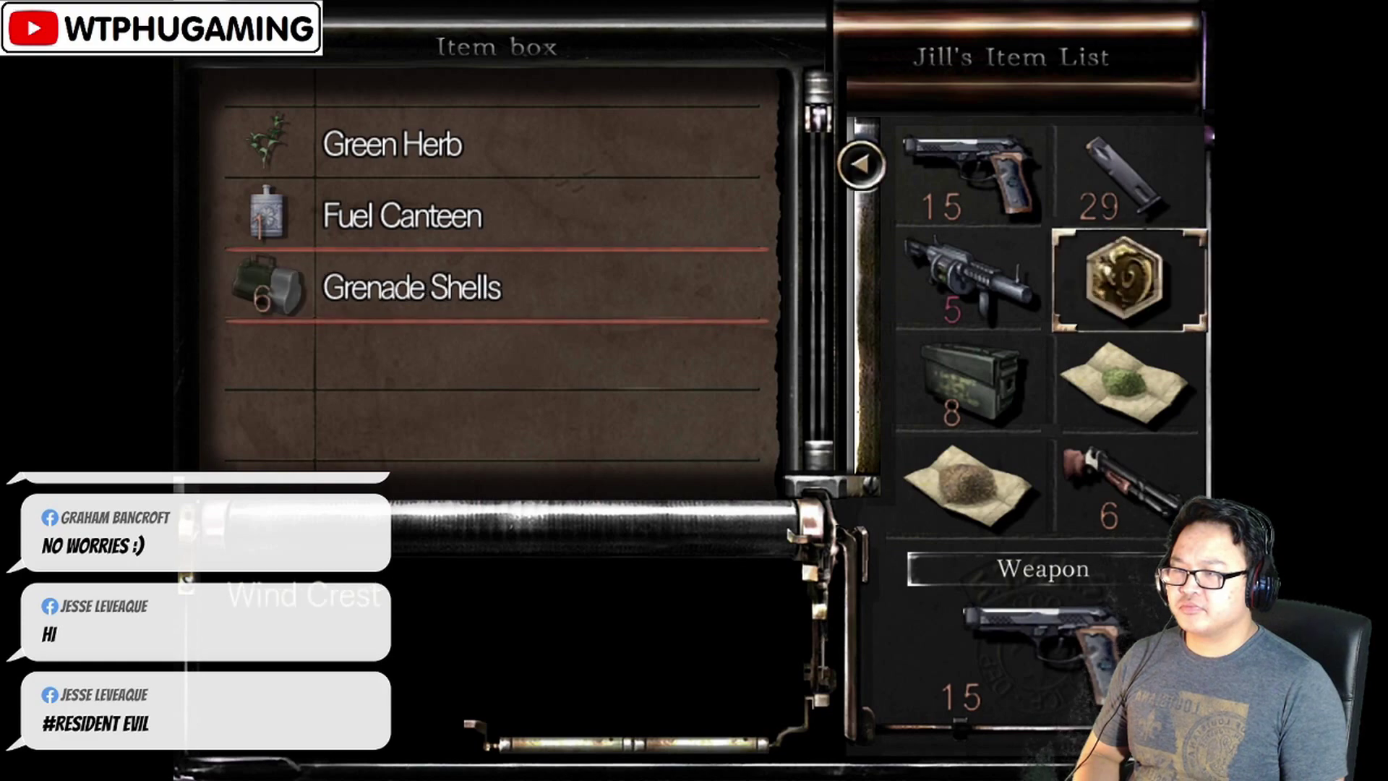
Swap the Wind Crest for the Ink Ribbon and head down the corridor
{"action": "key", "text": "Up"}
{"action": "key", "text": "Down"}
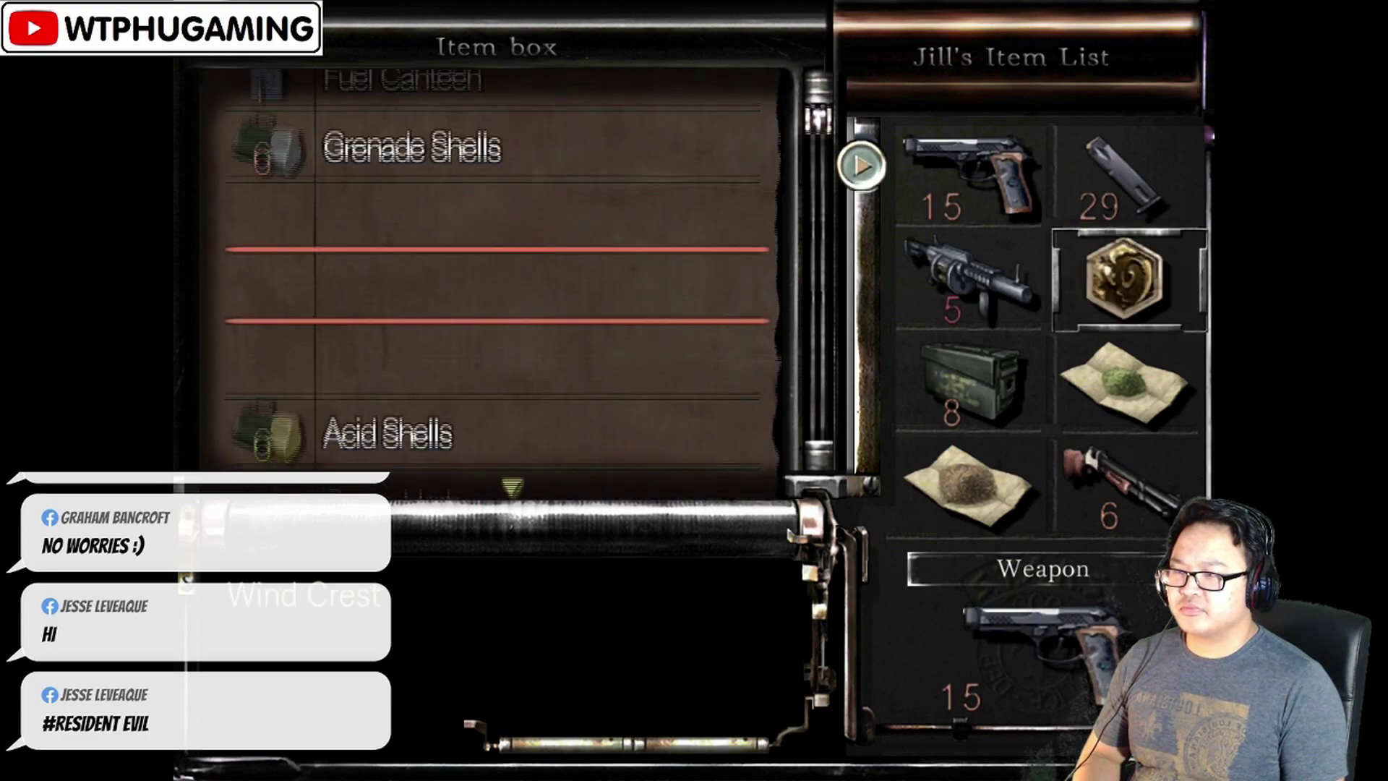
{"action": "key", "text": "Down"}
{"action": "key", "text": "Down"}
{"action": "key", "text": "Down"}
{"action": "key", "text": "Return"}
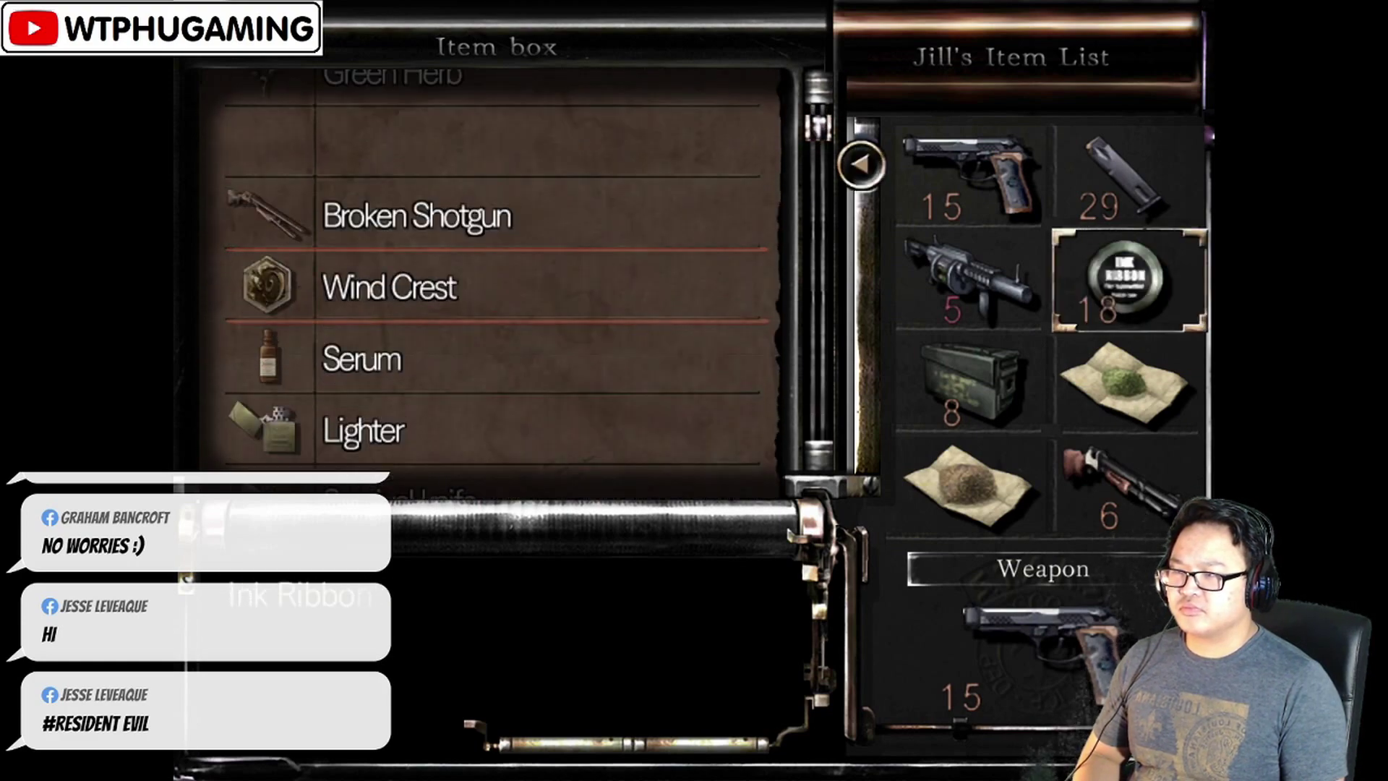
{"action": "key", "text": "Escape"}
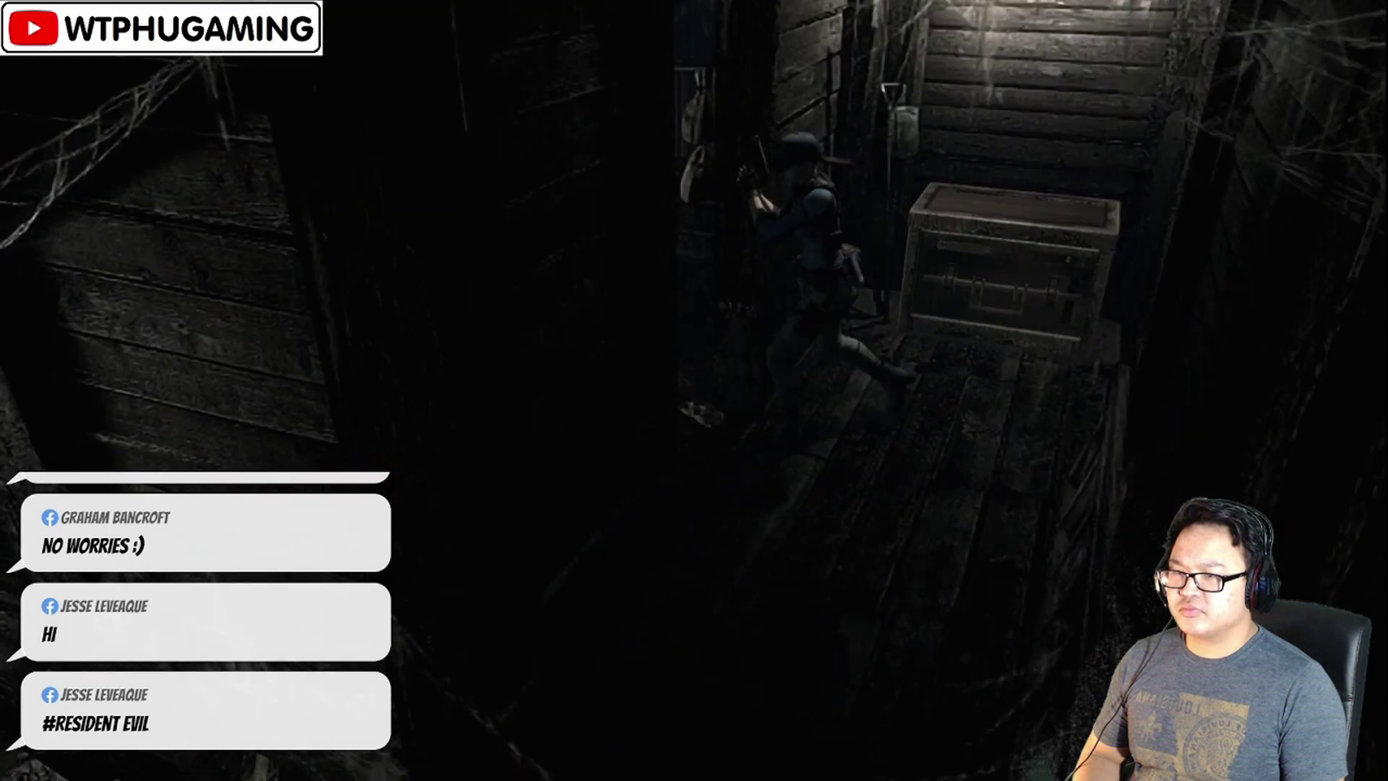
{"action": "key", "text": "Down"}
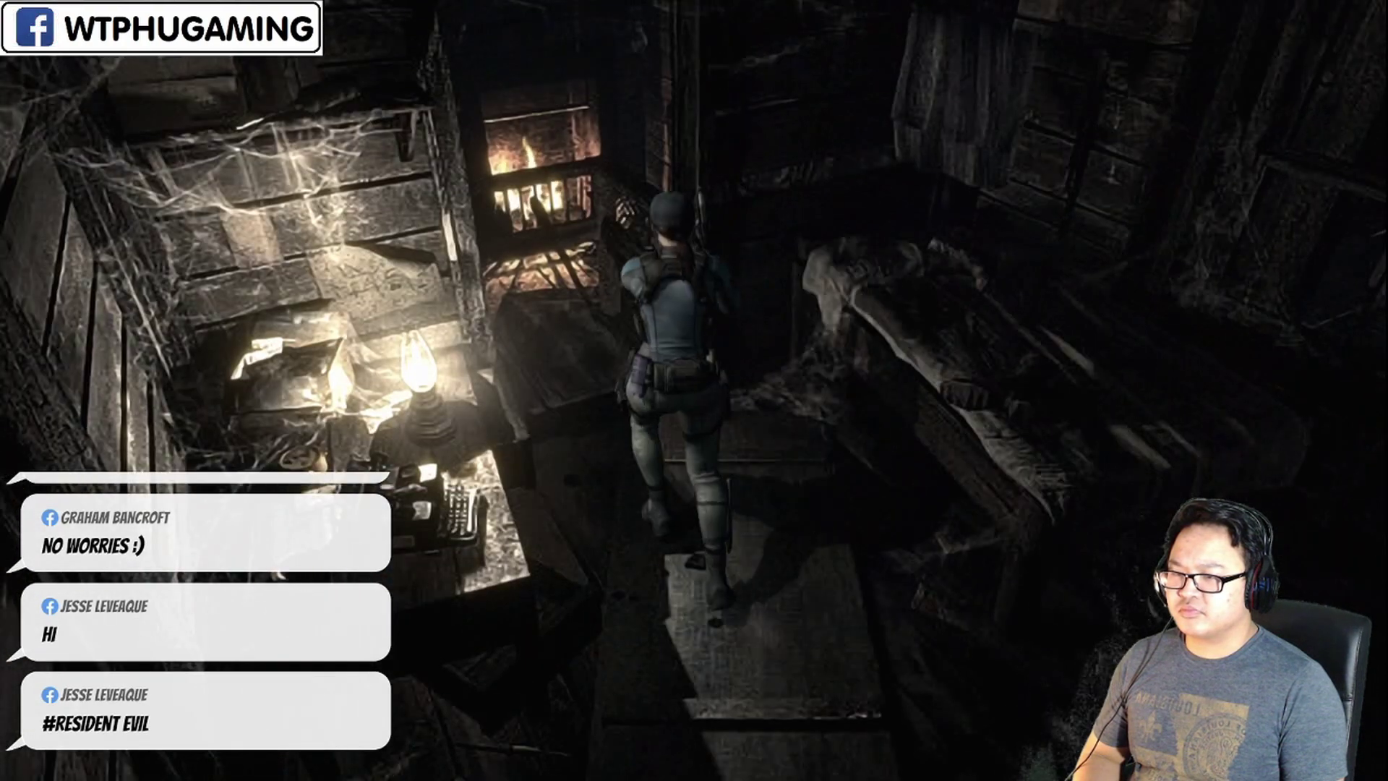
Examine the family picture and read through all the journal pages
{"action": "key", "text": "Return"}
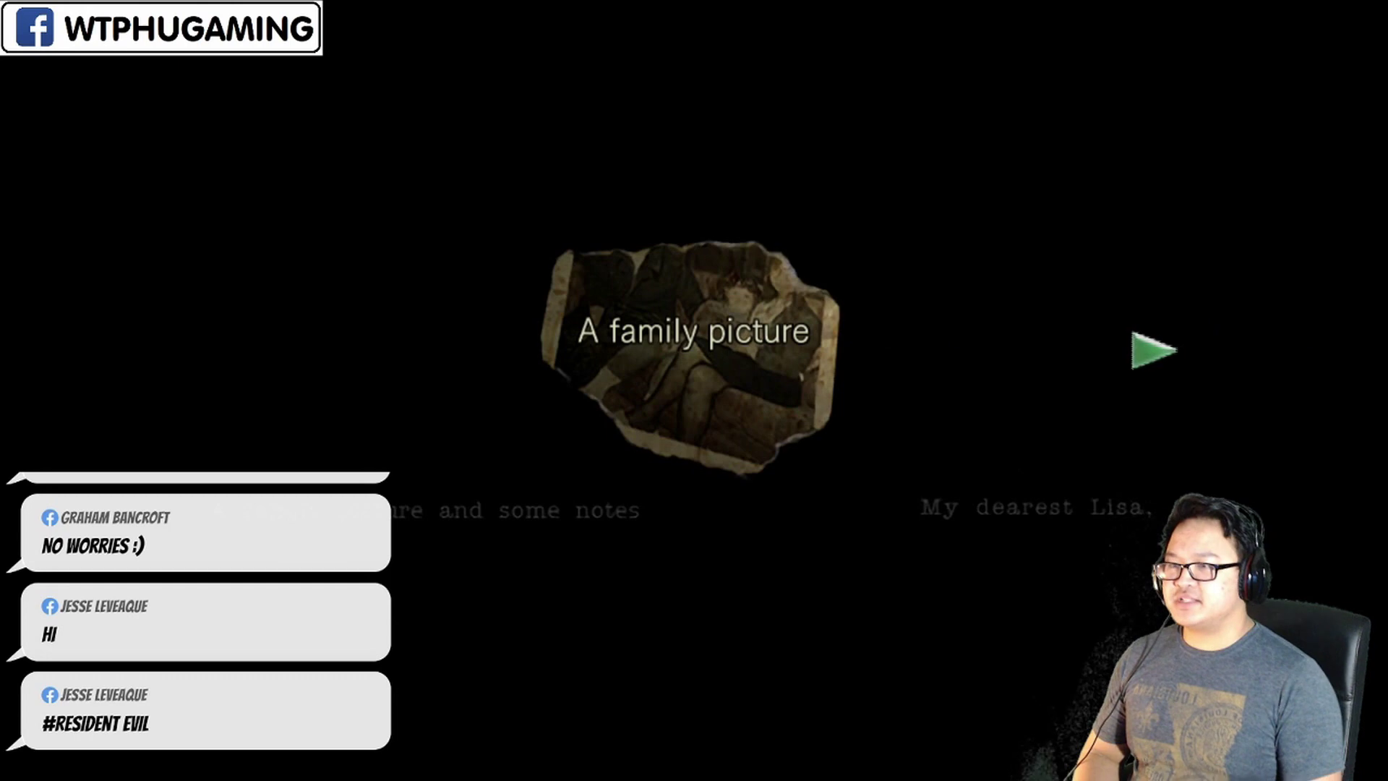
{"action": "key", "text": "Return"}
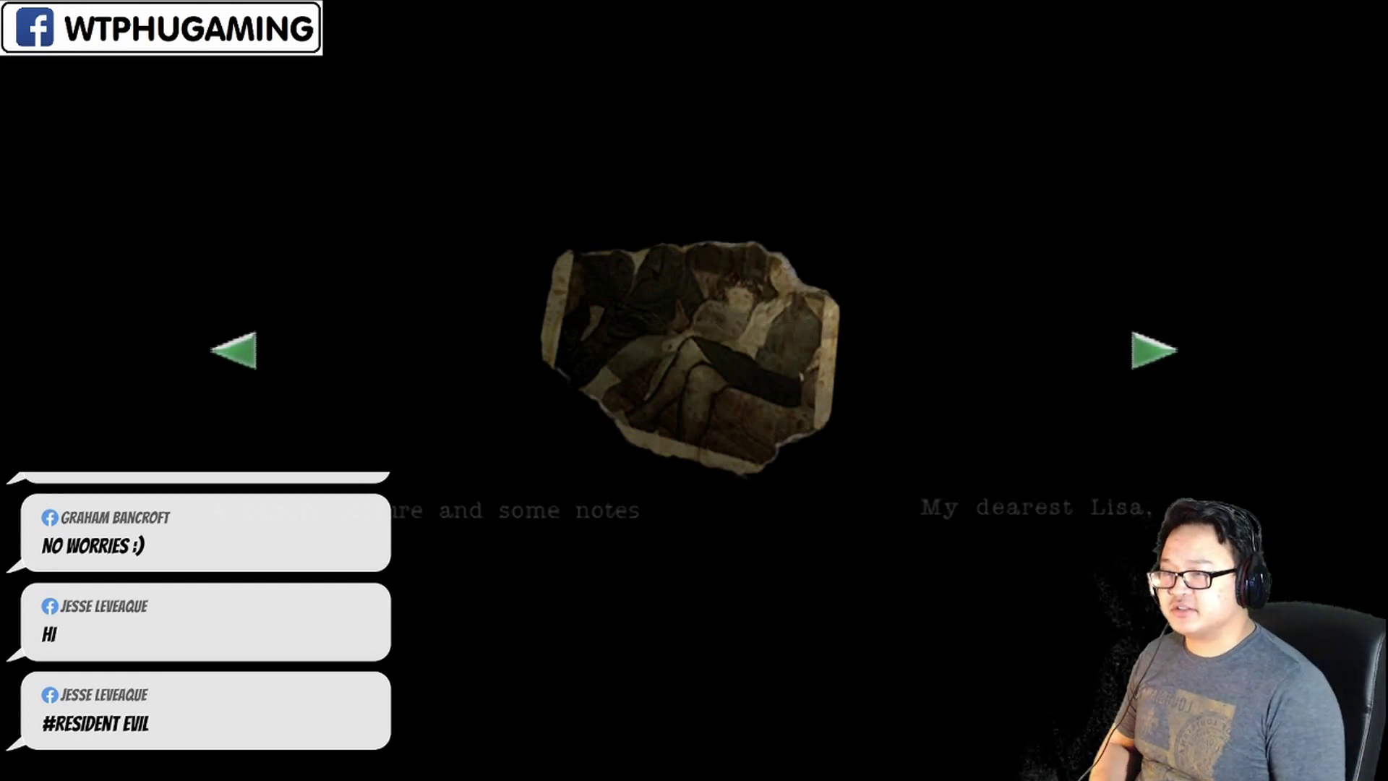
{"action": "key", "text": "Return"}
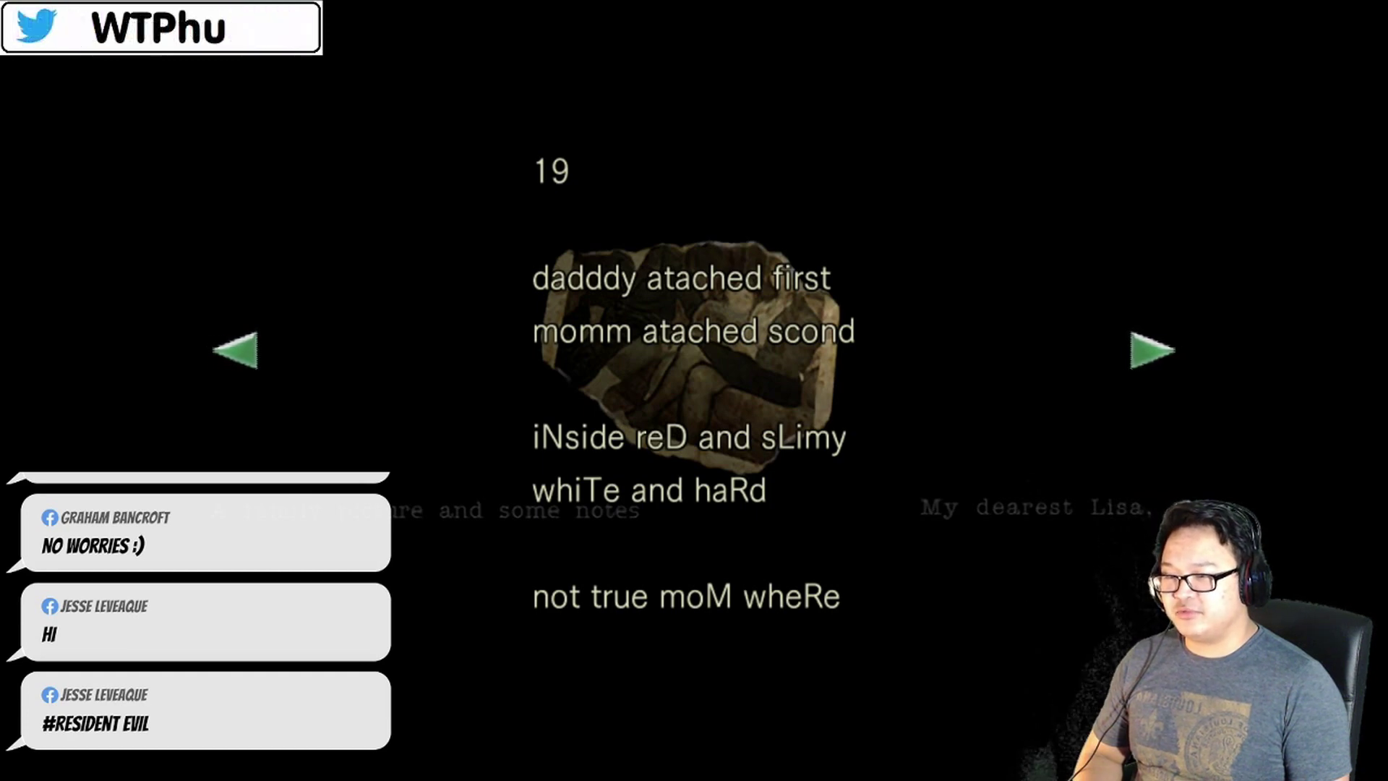
{"action": "key", "text": "Right"}
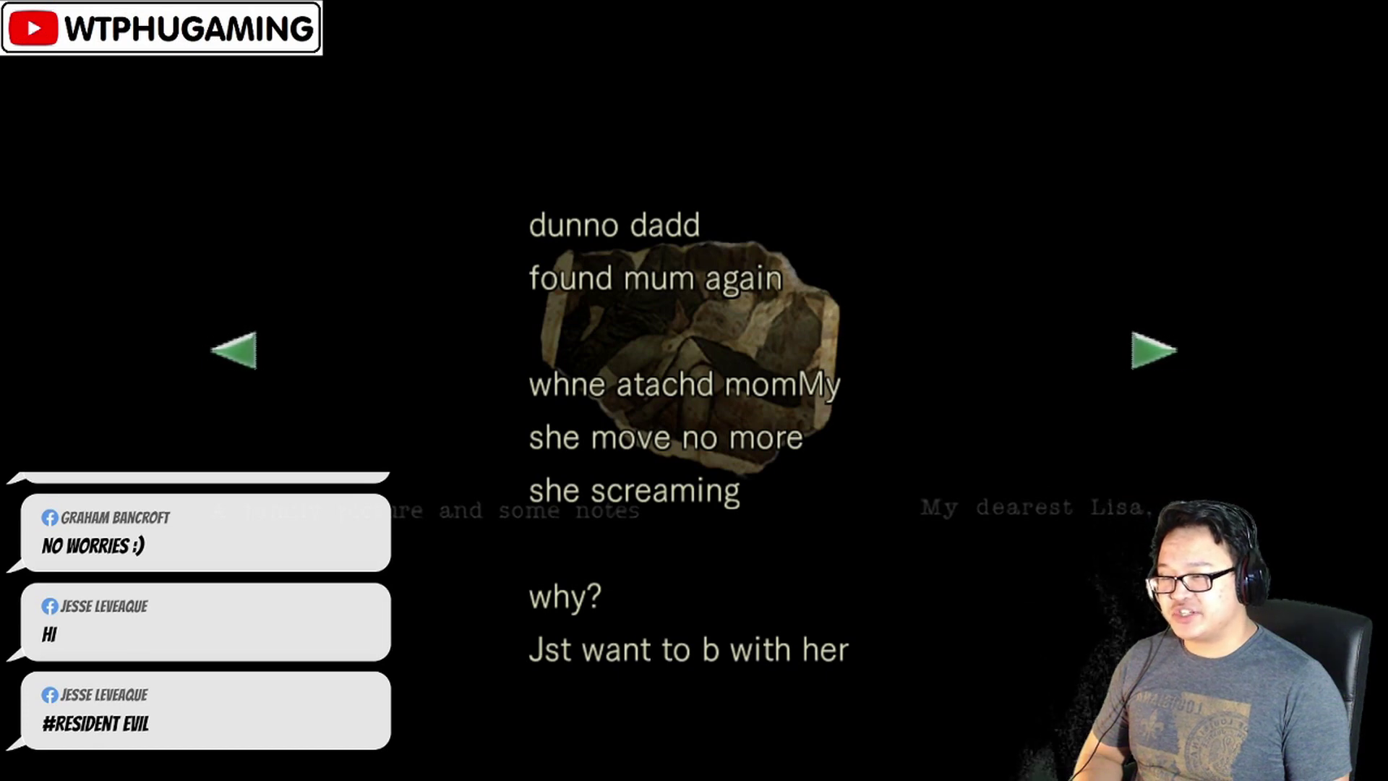
{"action": "key", "text": "Right"}
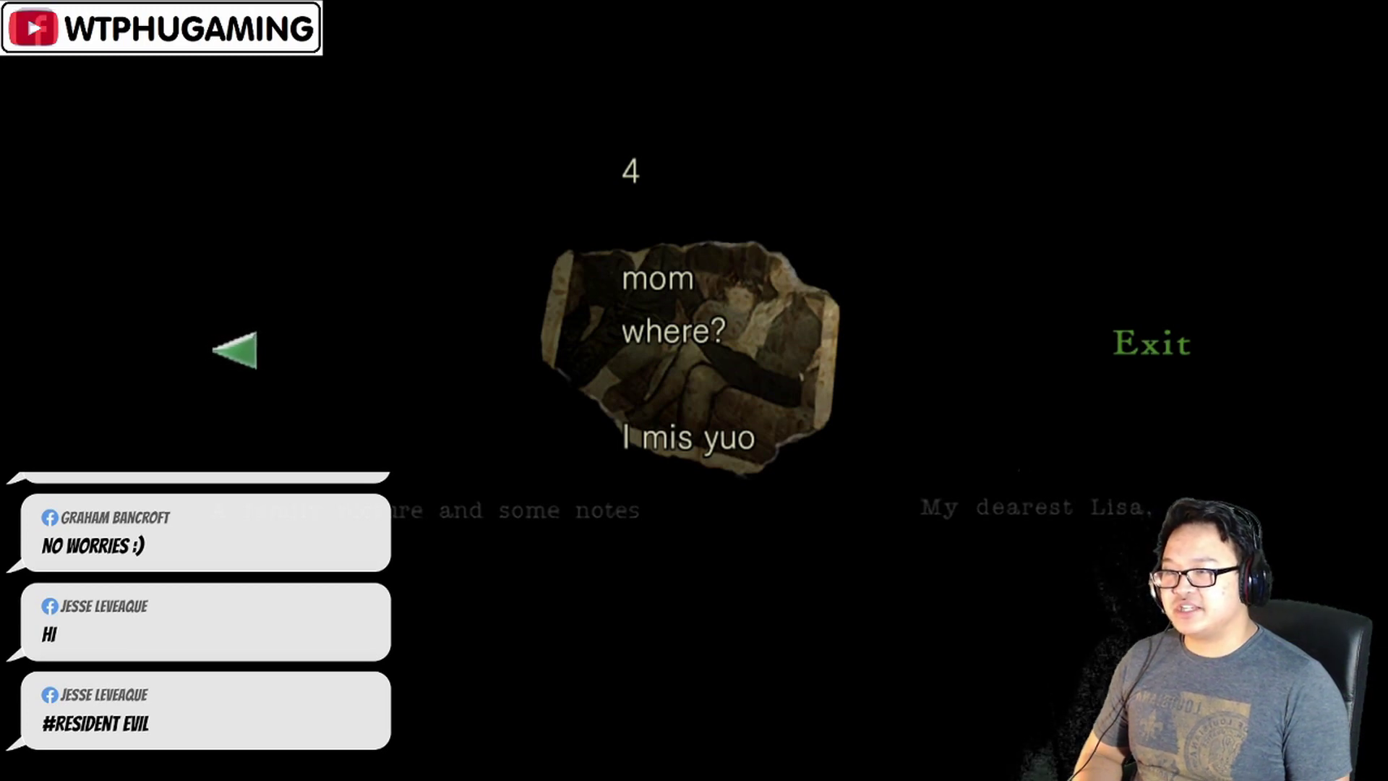
{"action": "key", "text": "Right"}
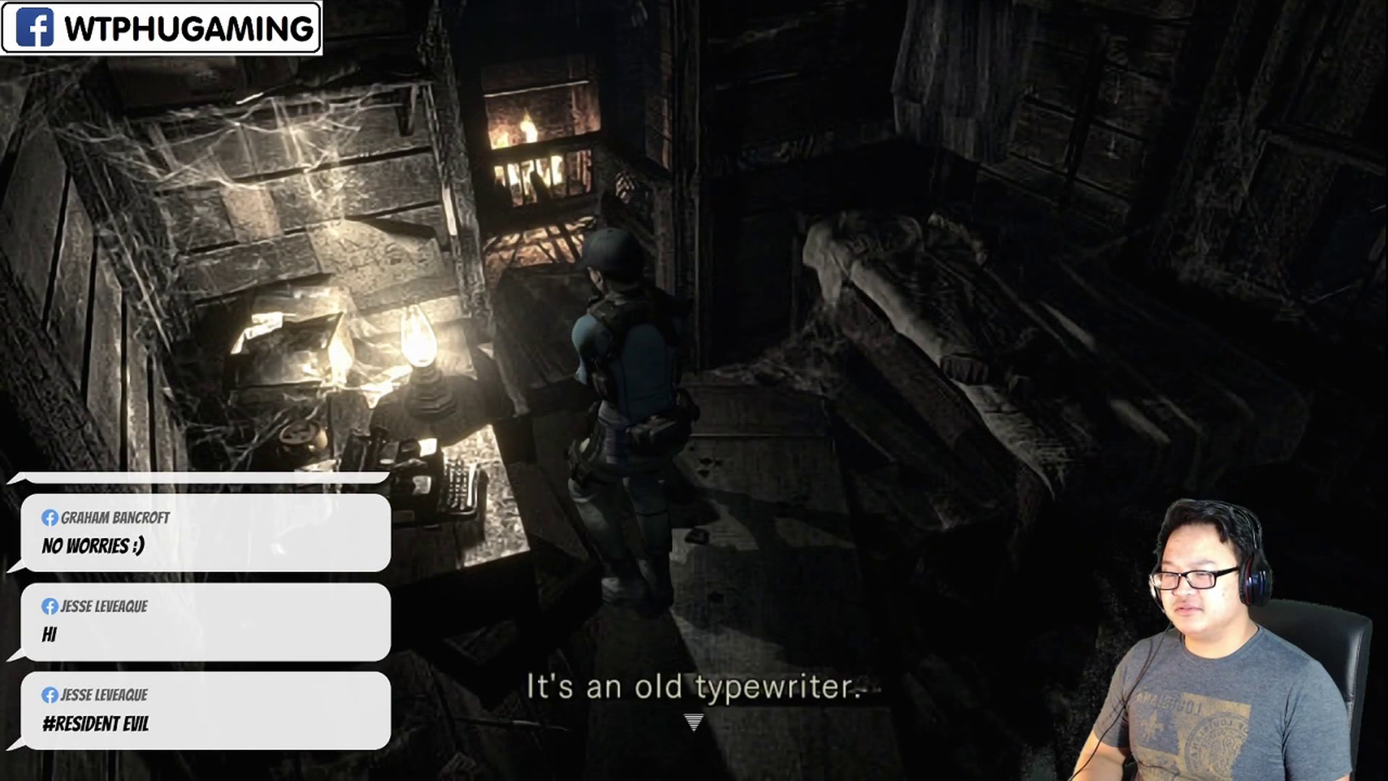
Use the Ink Ribbon to save over slot 3 at the cabin typewriter
{"action": "key", "text": "Return"}
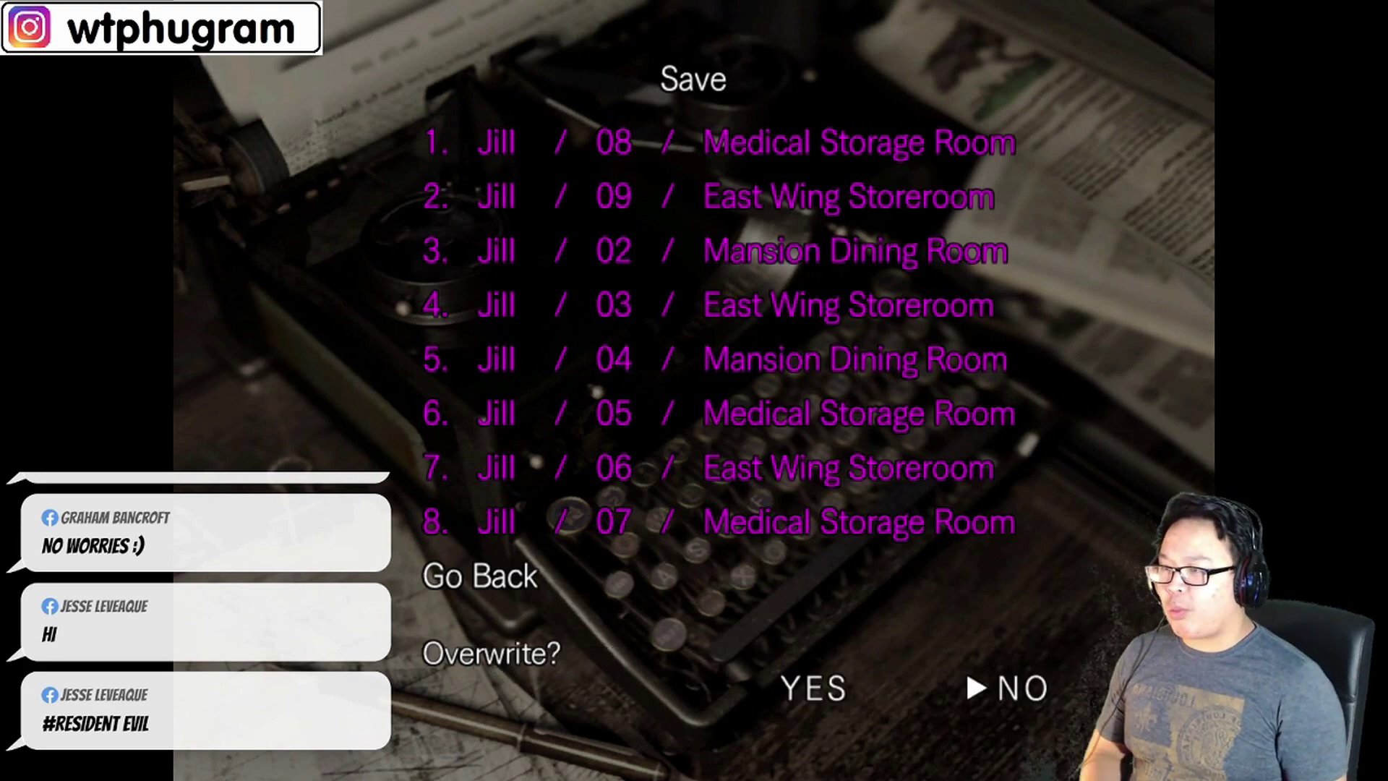
{"action": "key", "text": "Return"}
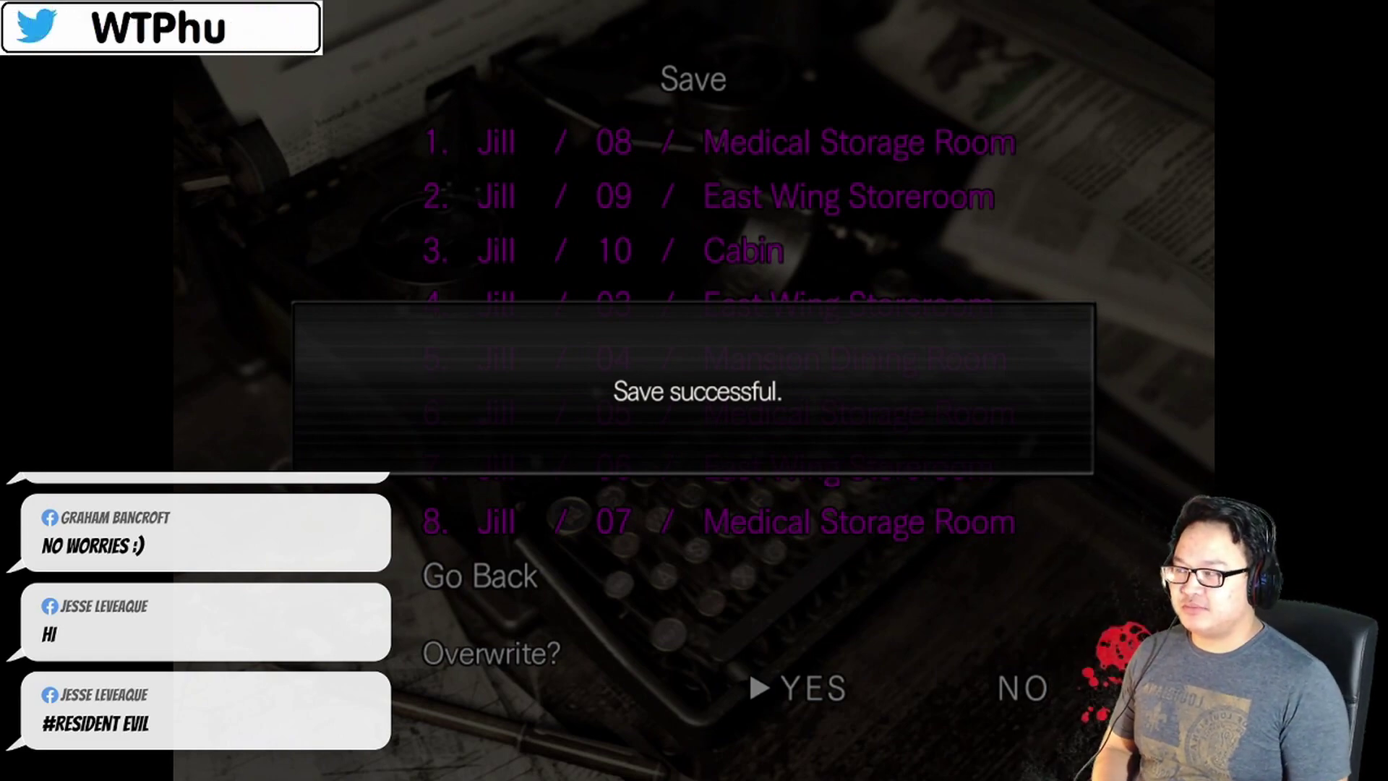
{"action": "key", "text": "Return"}
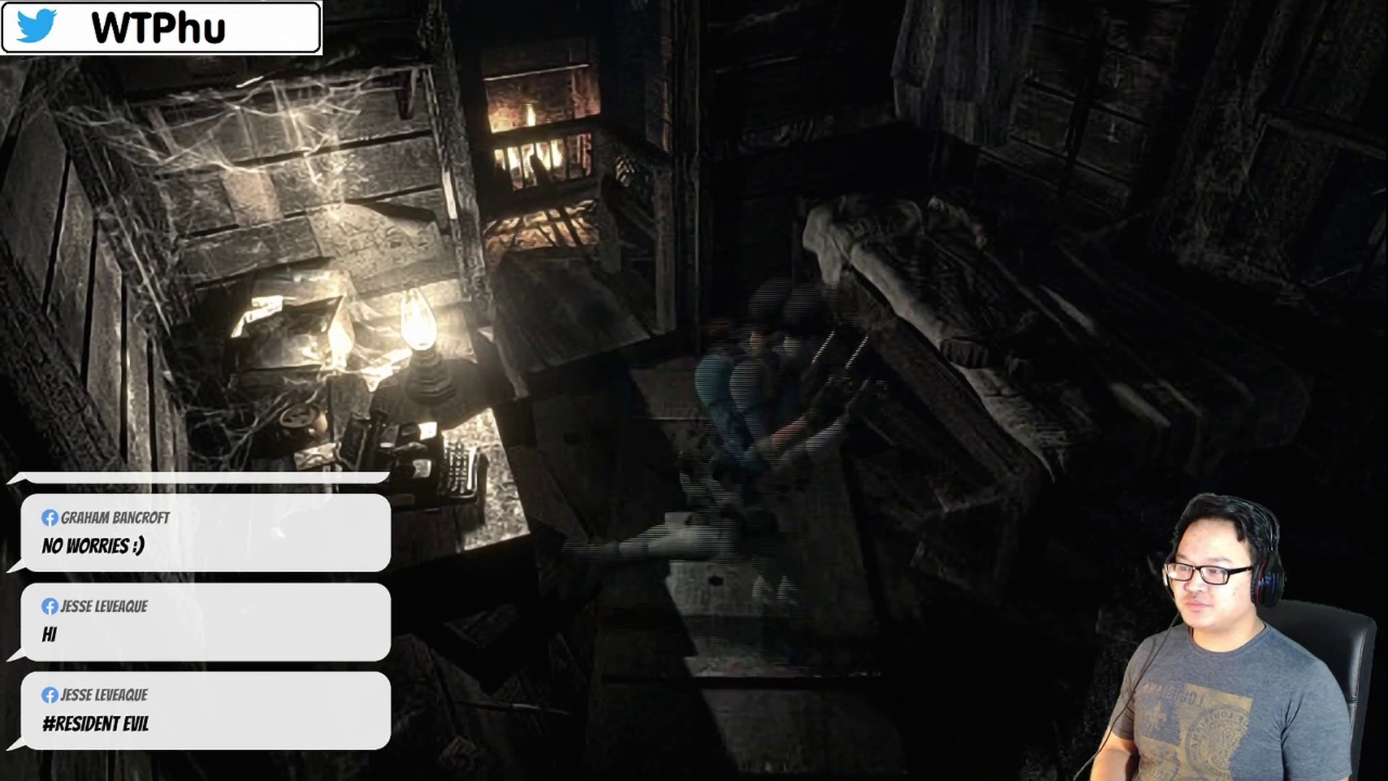
Walk out of the cabin, checking the Courtyard map twice and dismissing the bandages message
{"action": "key", "text": "m"}
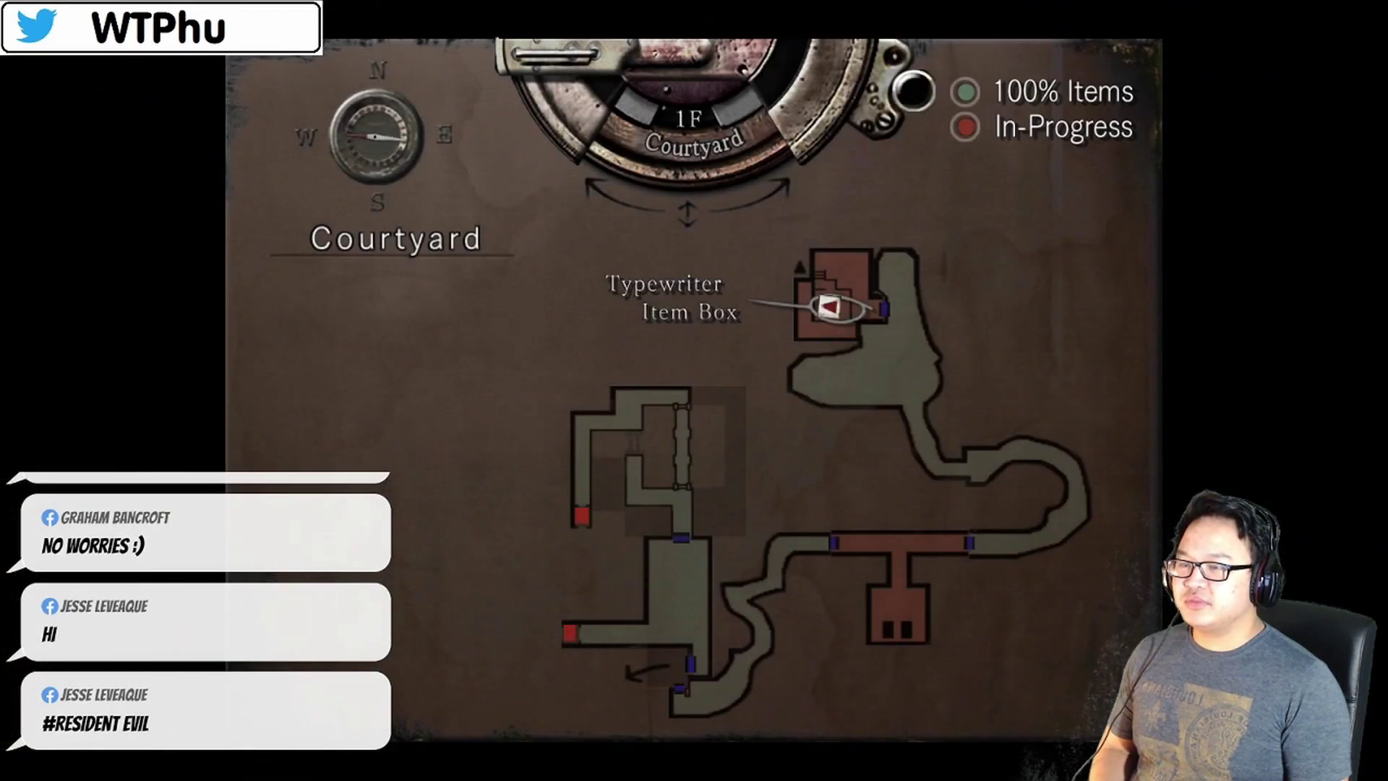
{"action": "key", "text": "m"}
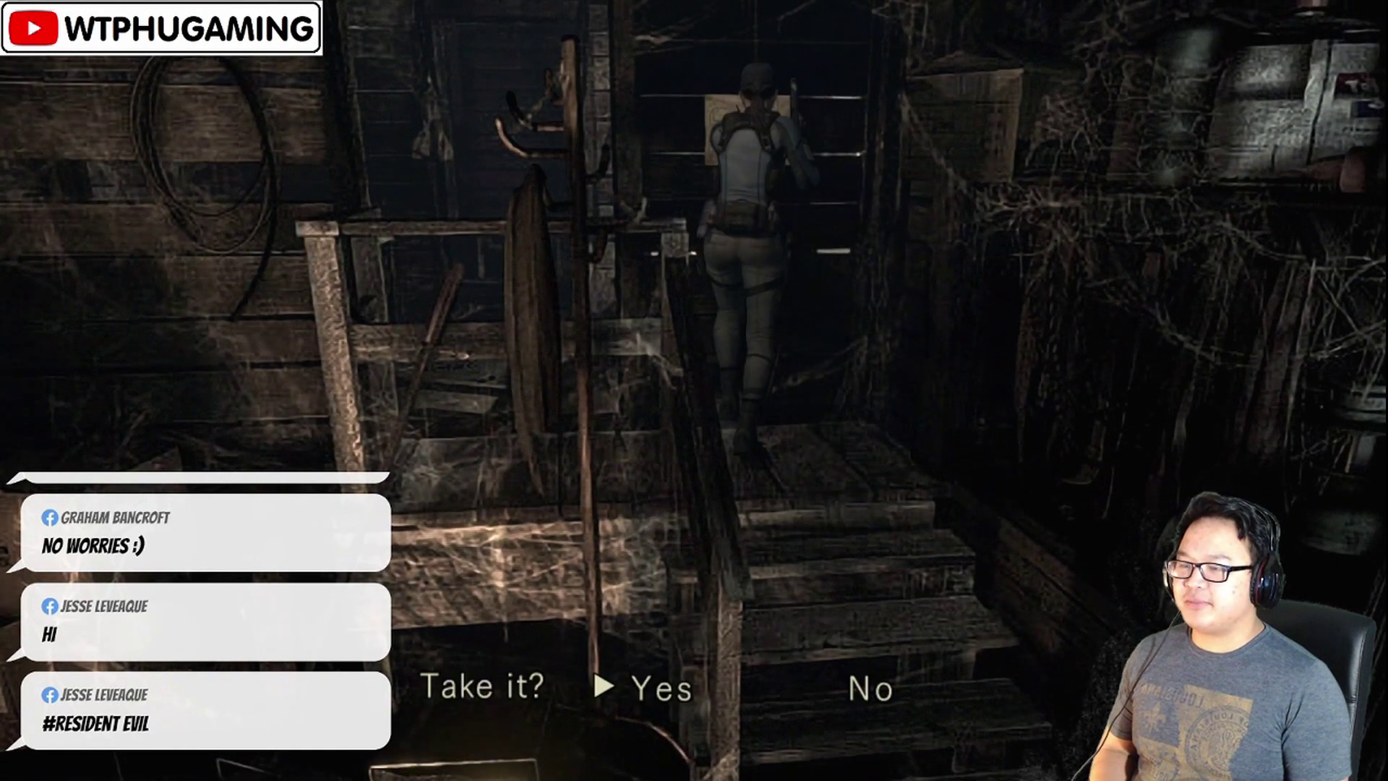
{"action": "key", "text": "m"}
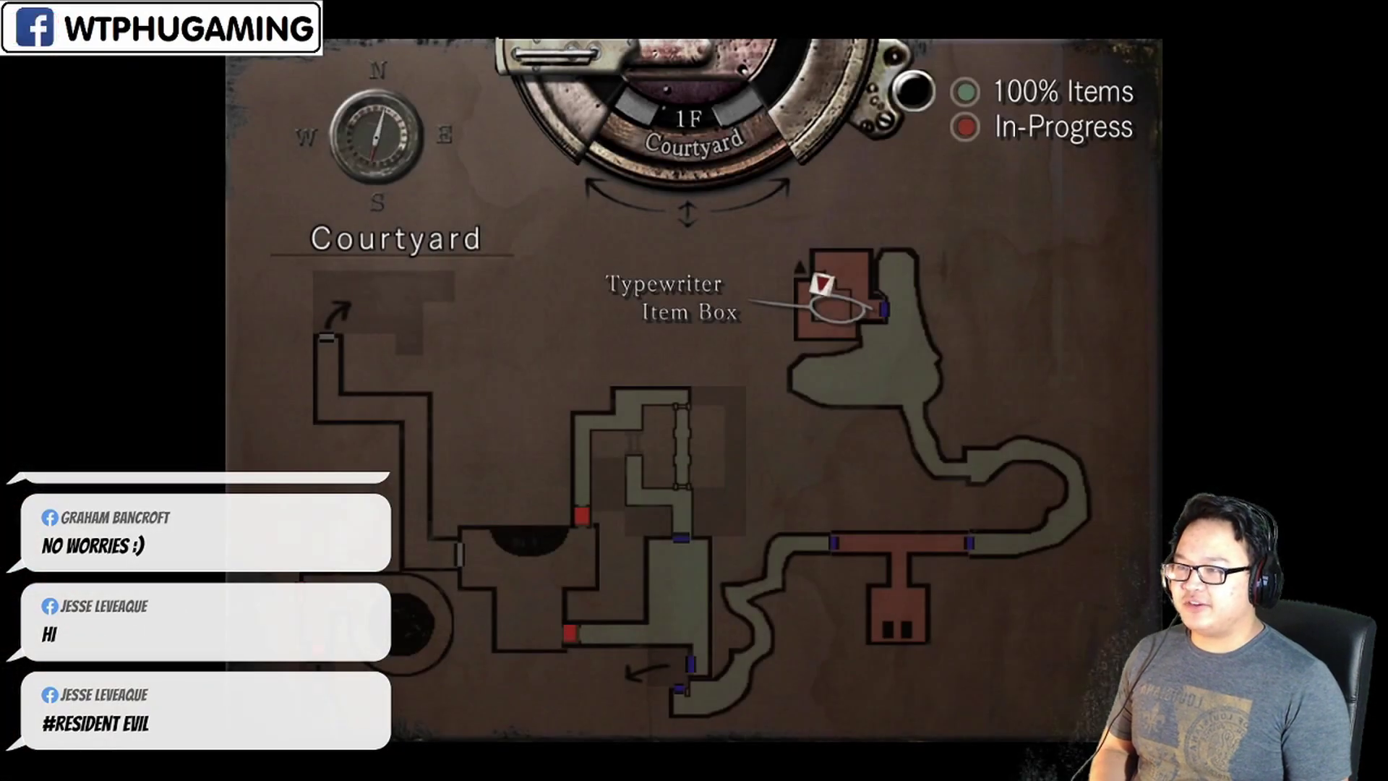
{"action": "key", "text": "m"}
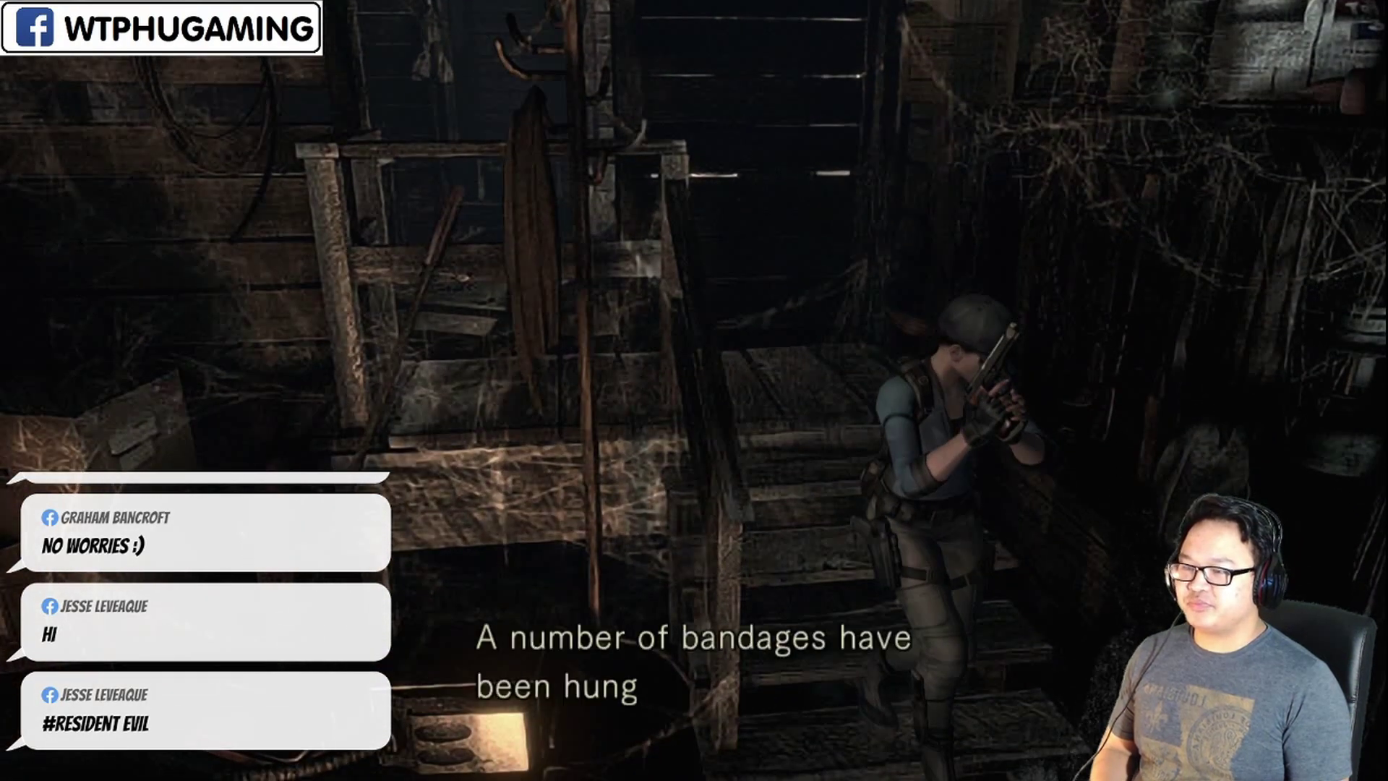
{"action": "key", "text": "Return"}
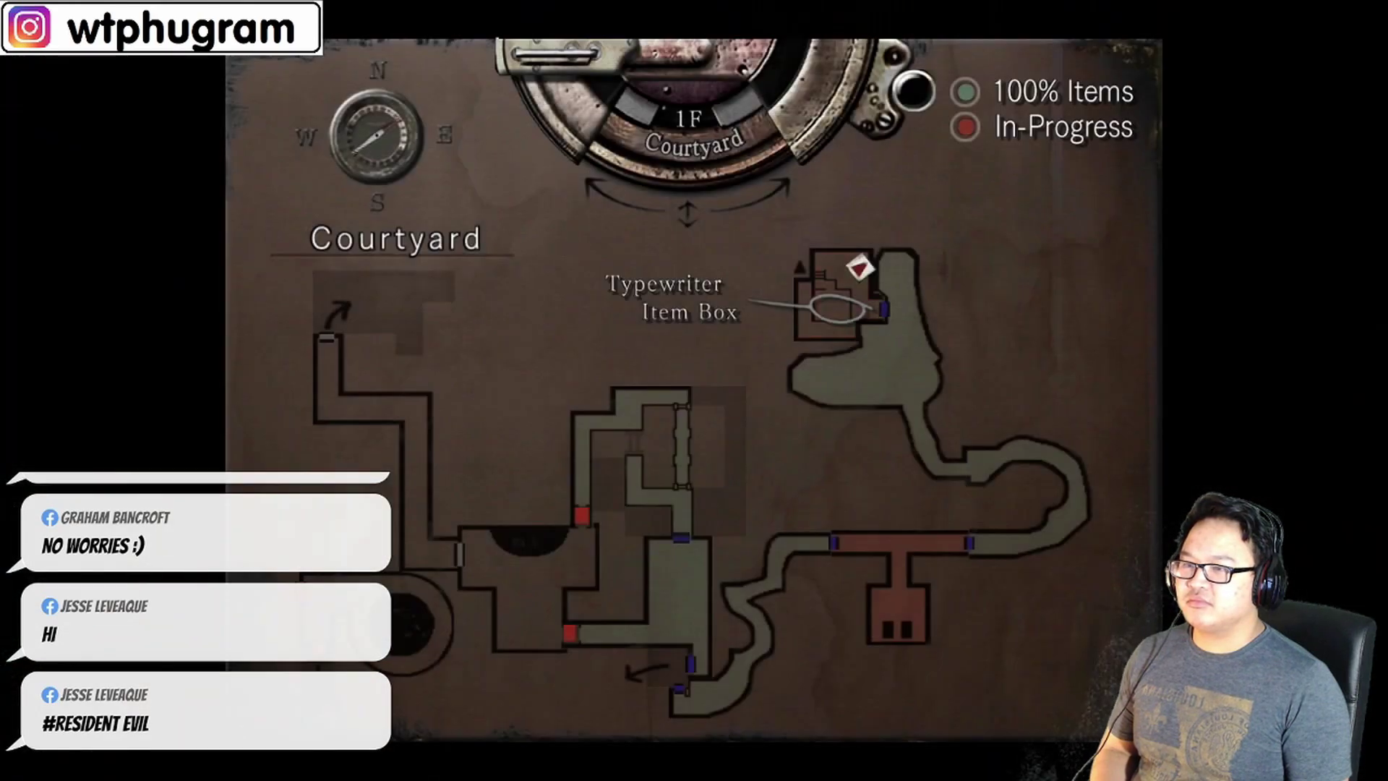
{"action": "key", "text": "Escape"}
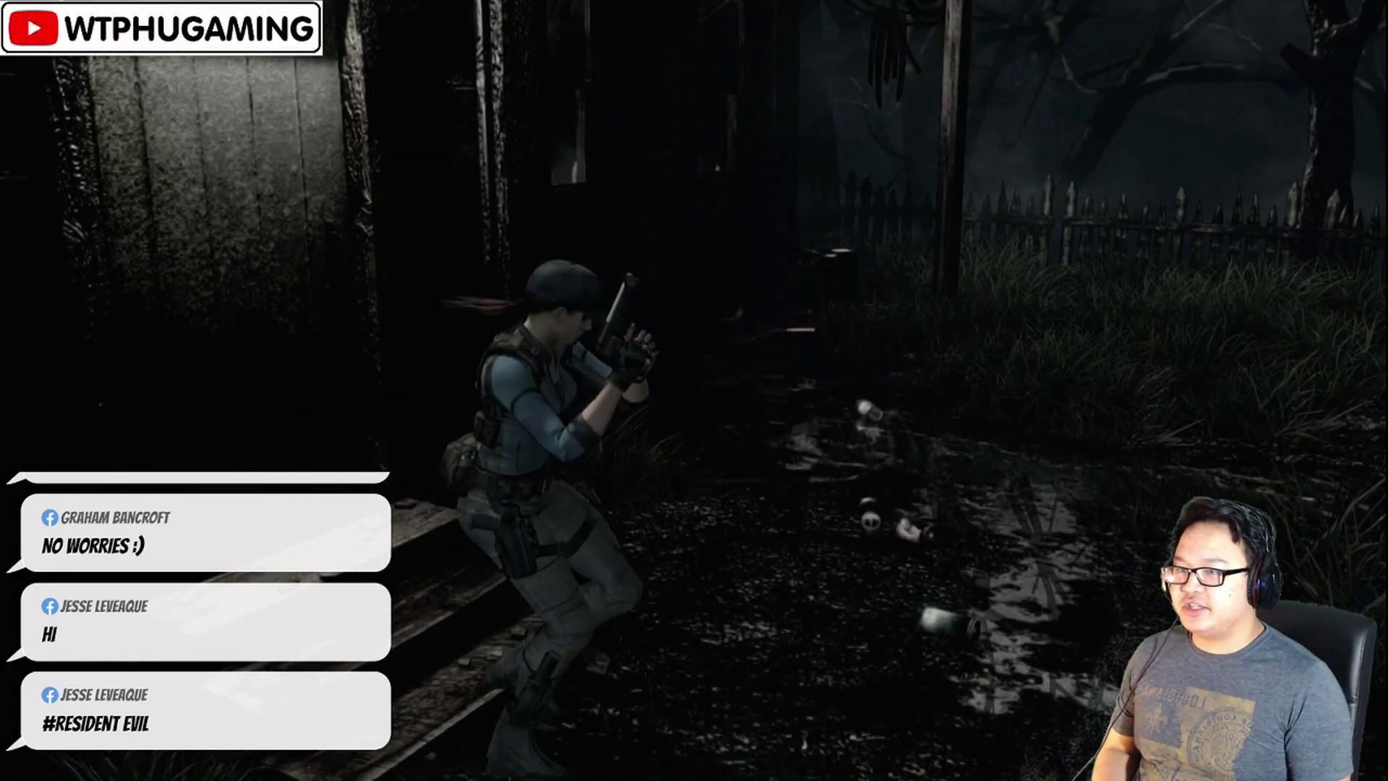
Check the Courtyard map again on the forest path, then bring up the inventory and status screen
{"action": "key", "text": "m"}
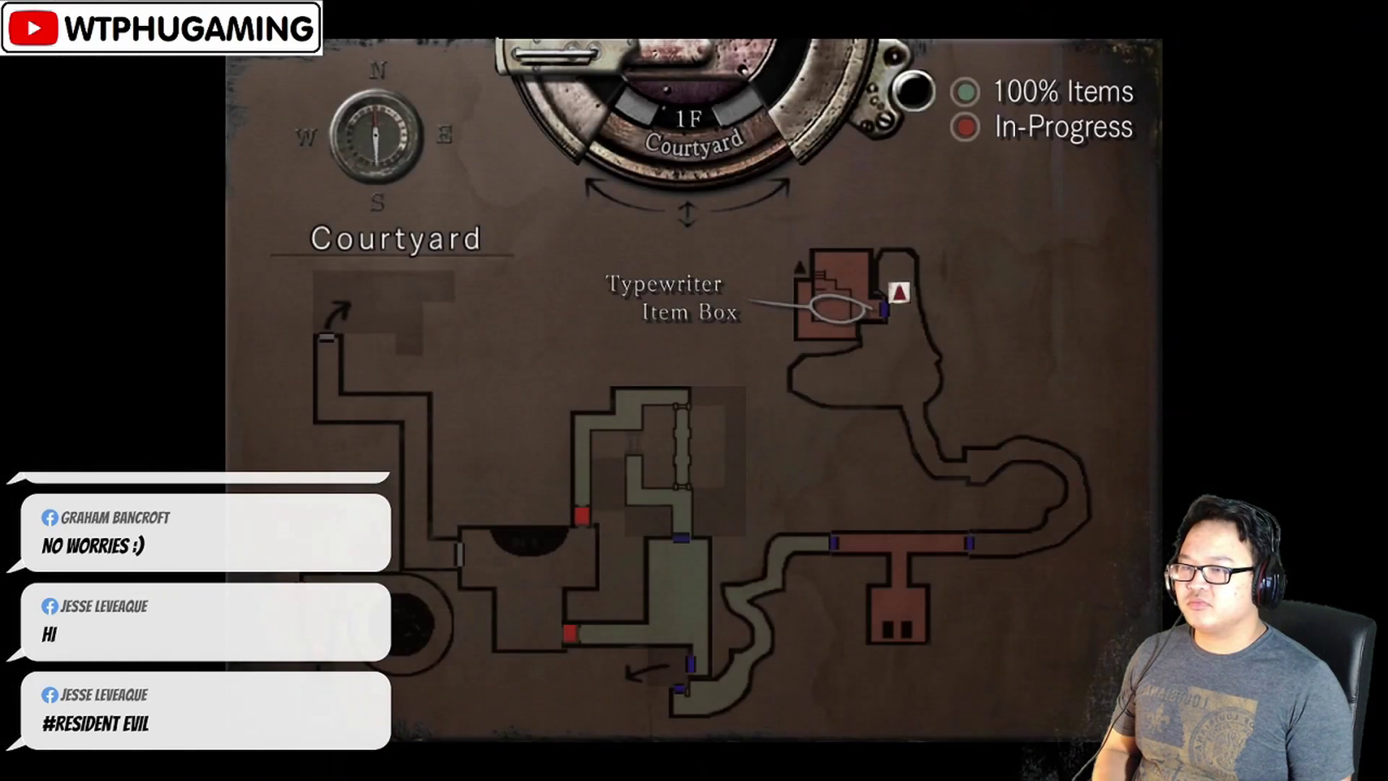
{"action": "key", "text": "m"}
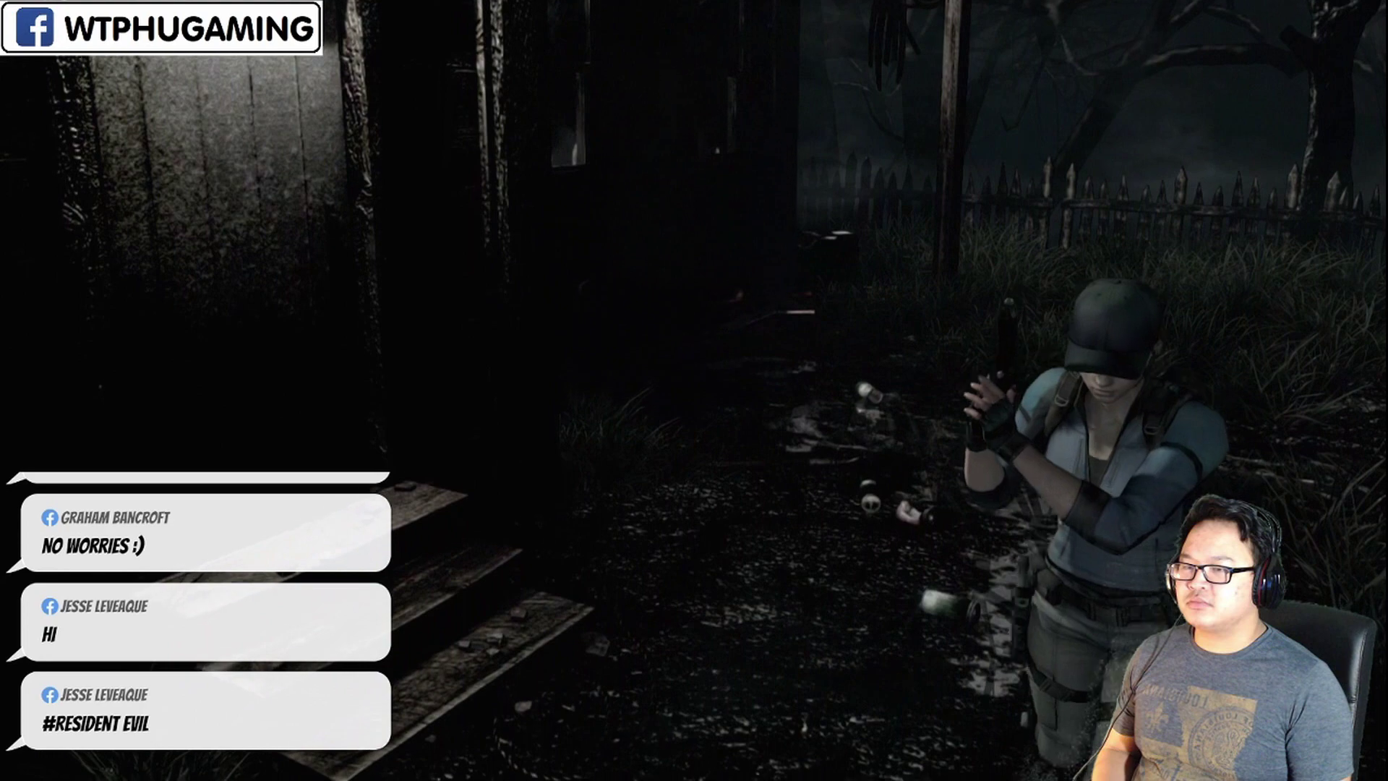
{"action": "key", "text": "Tab"}
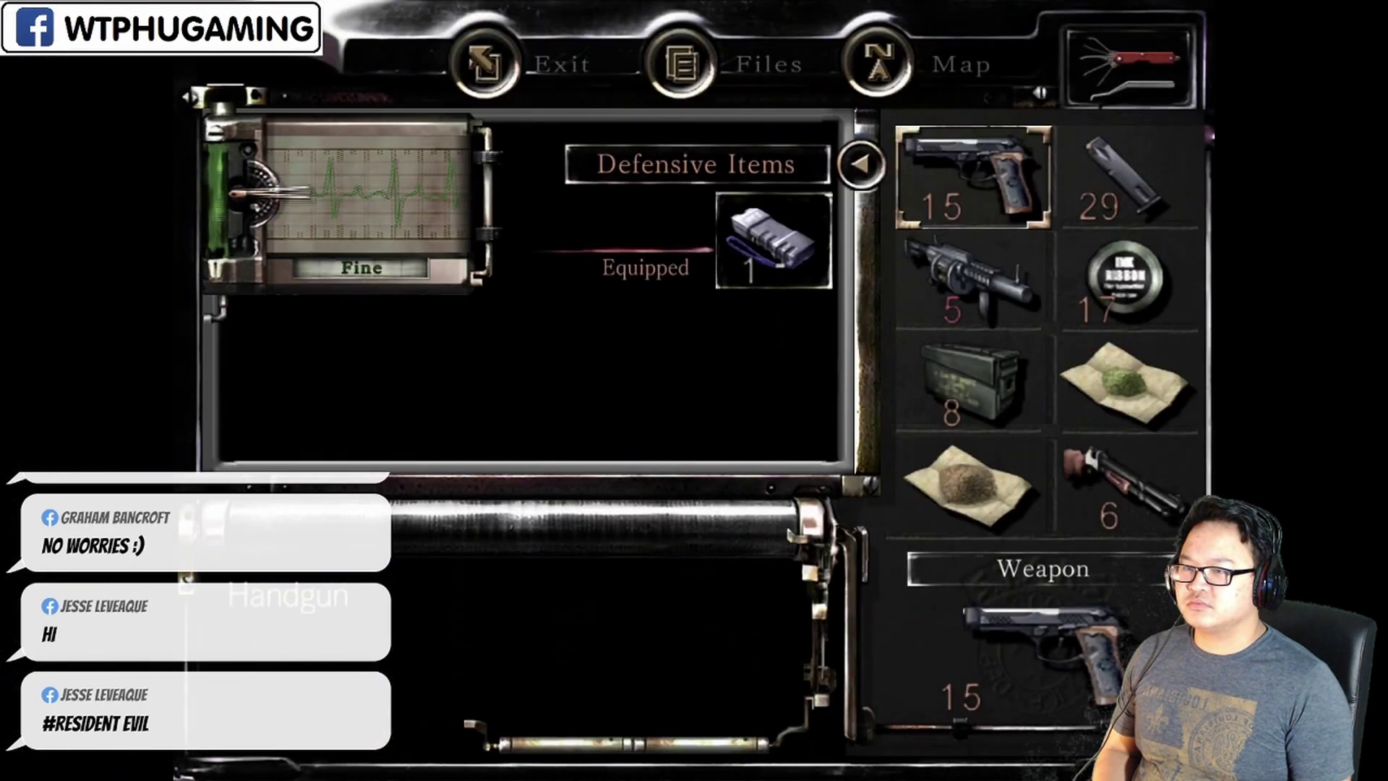
Close the inventory and briefly check the Courtyard map beside the lamp-lit cabin
{"action": "key", "text": "Tab"}
{"action": "key", "text": "m"}
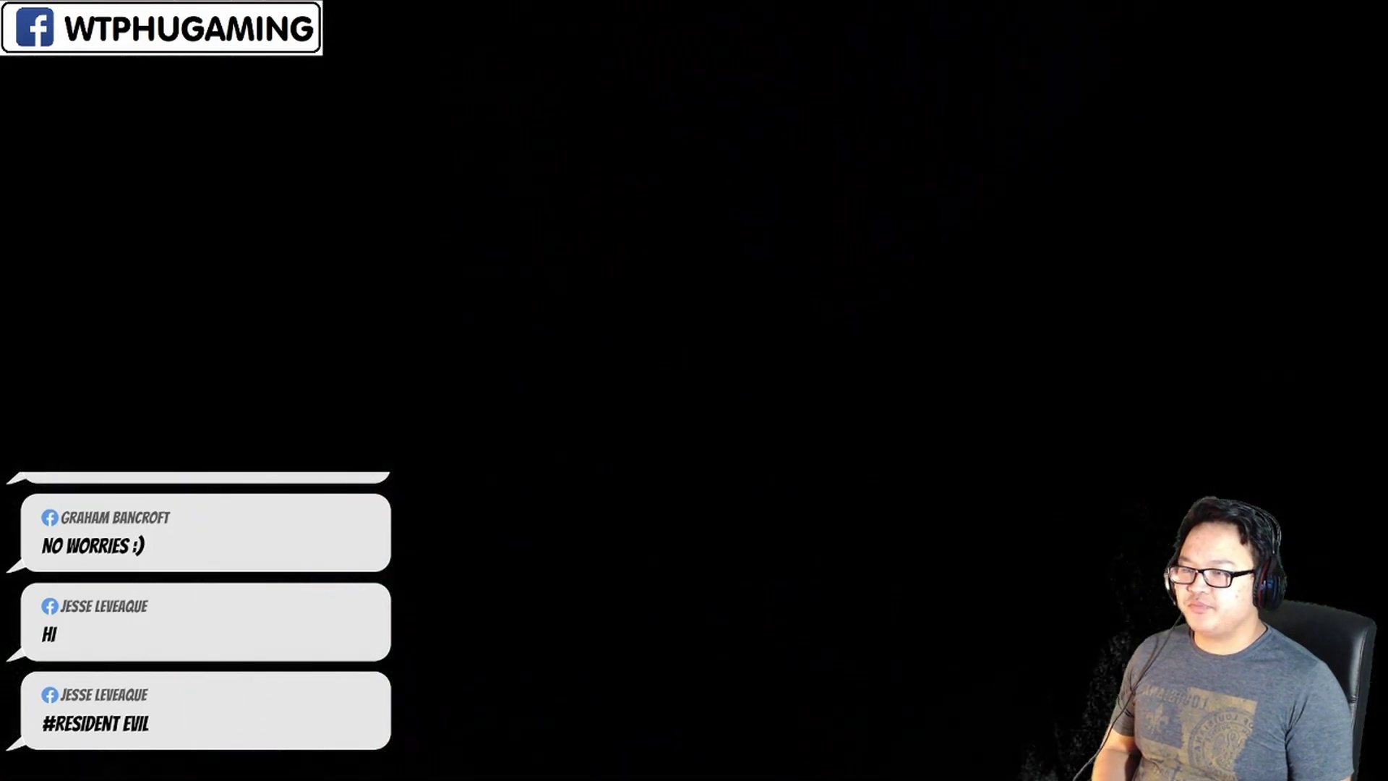
{"action": "key", "text": "m"}
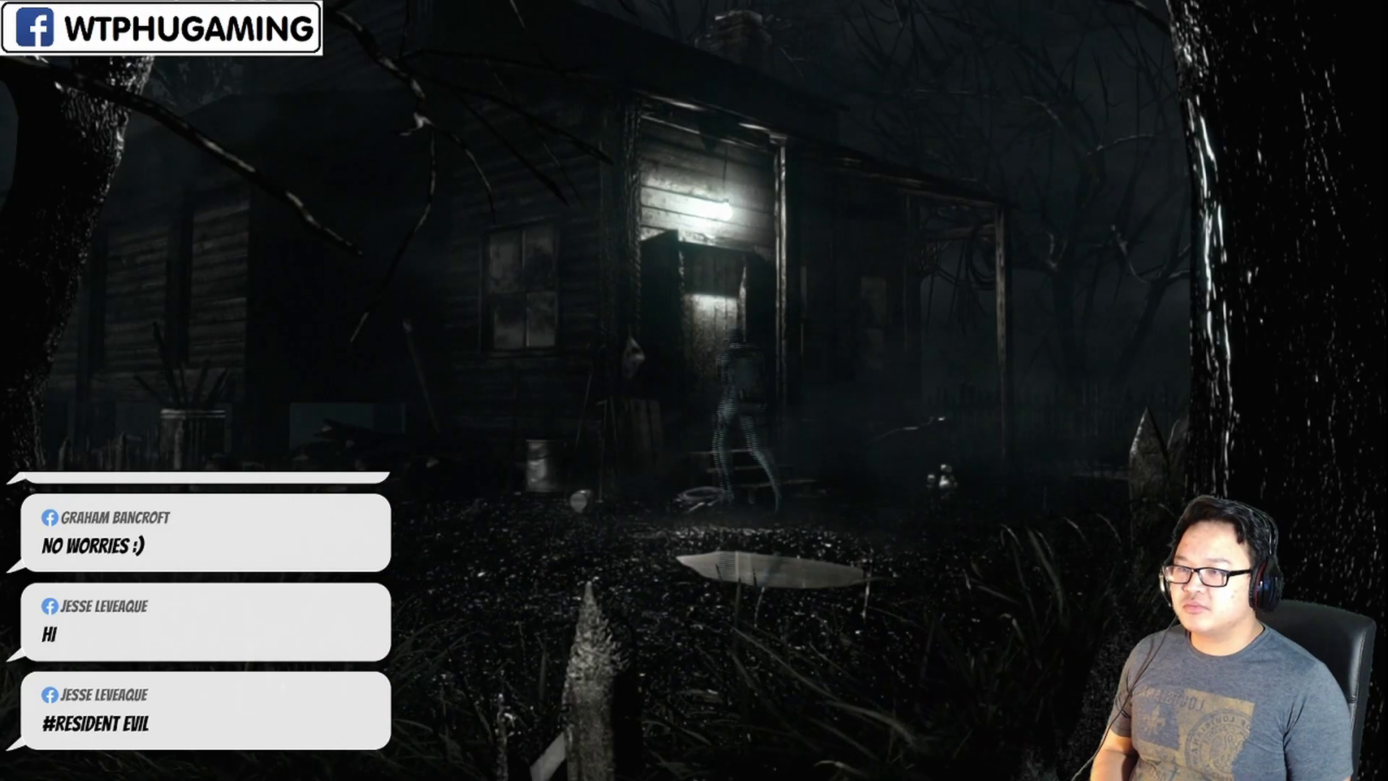